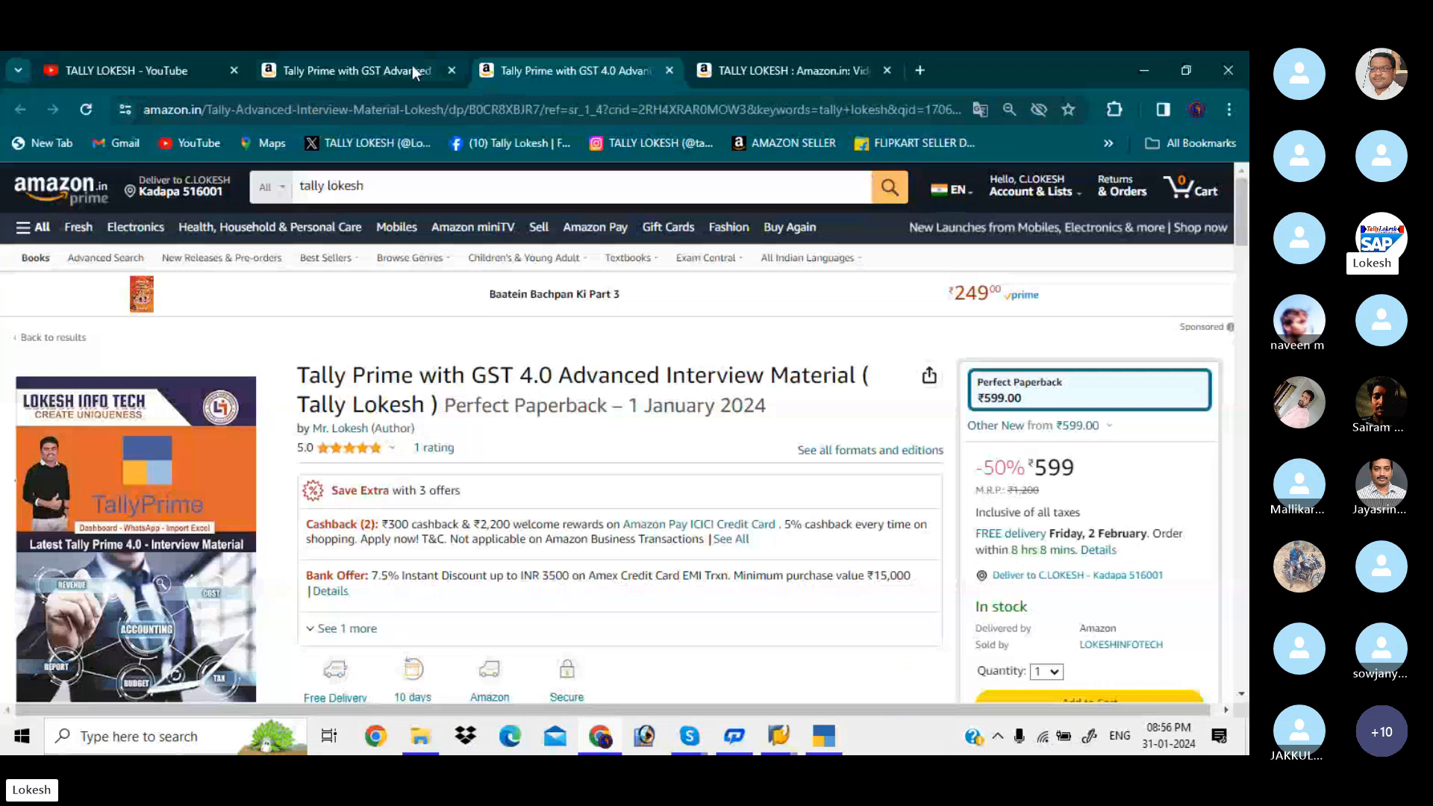
- Compare the open Amazon listings for the three Tally Prime books and look at the YouTube channel's videos page
click(412, 71)
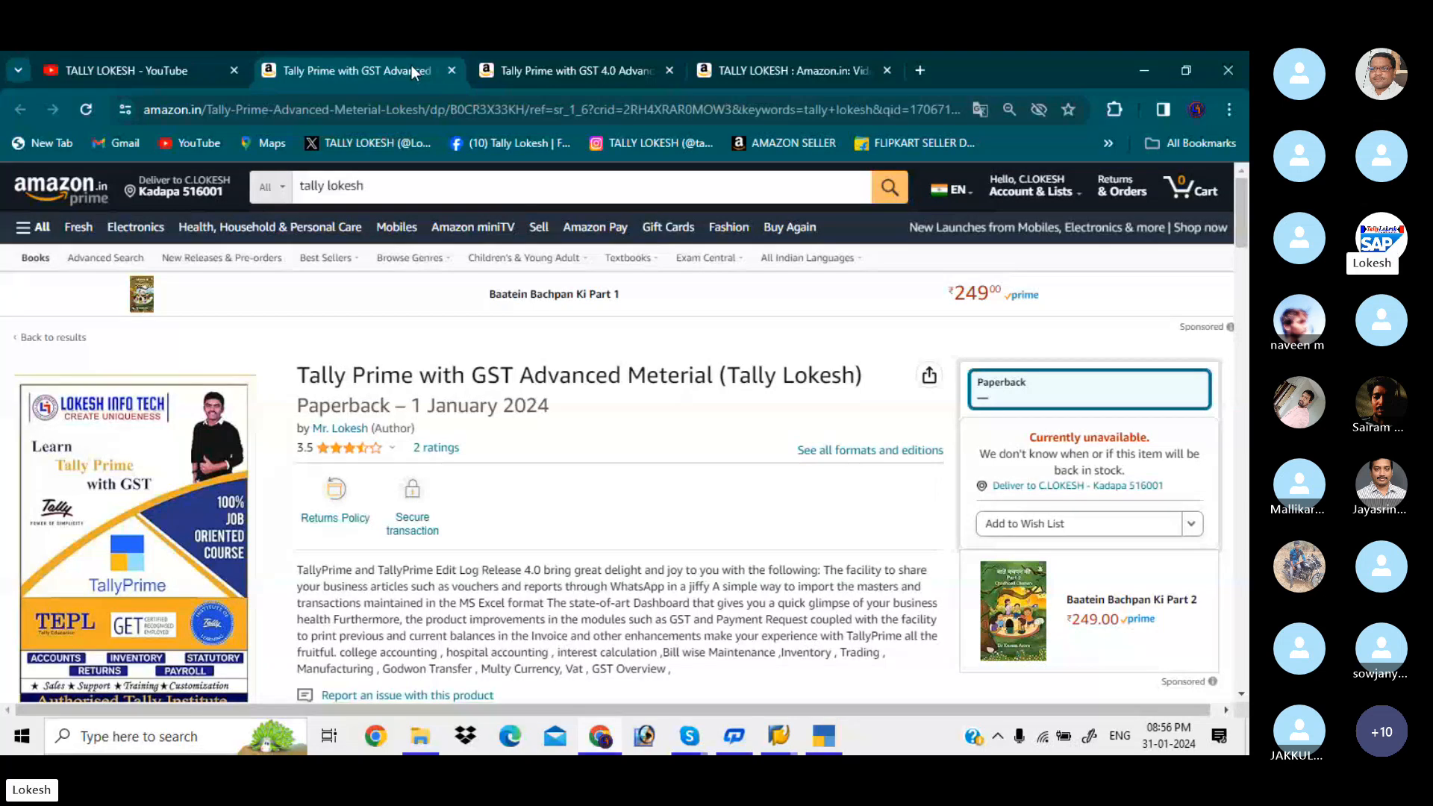
click(614, 63)
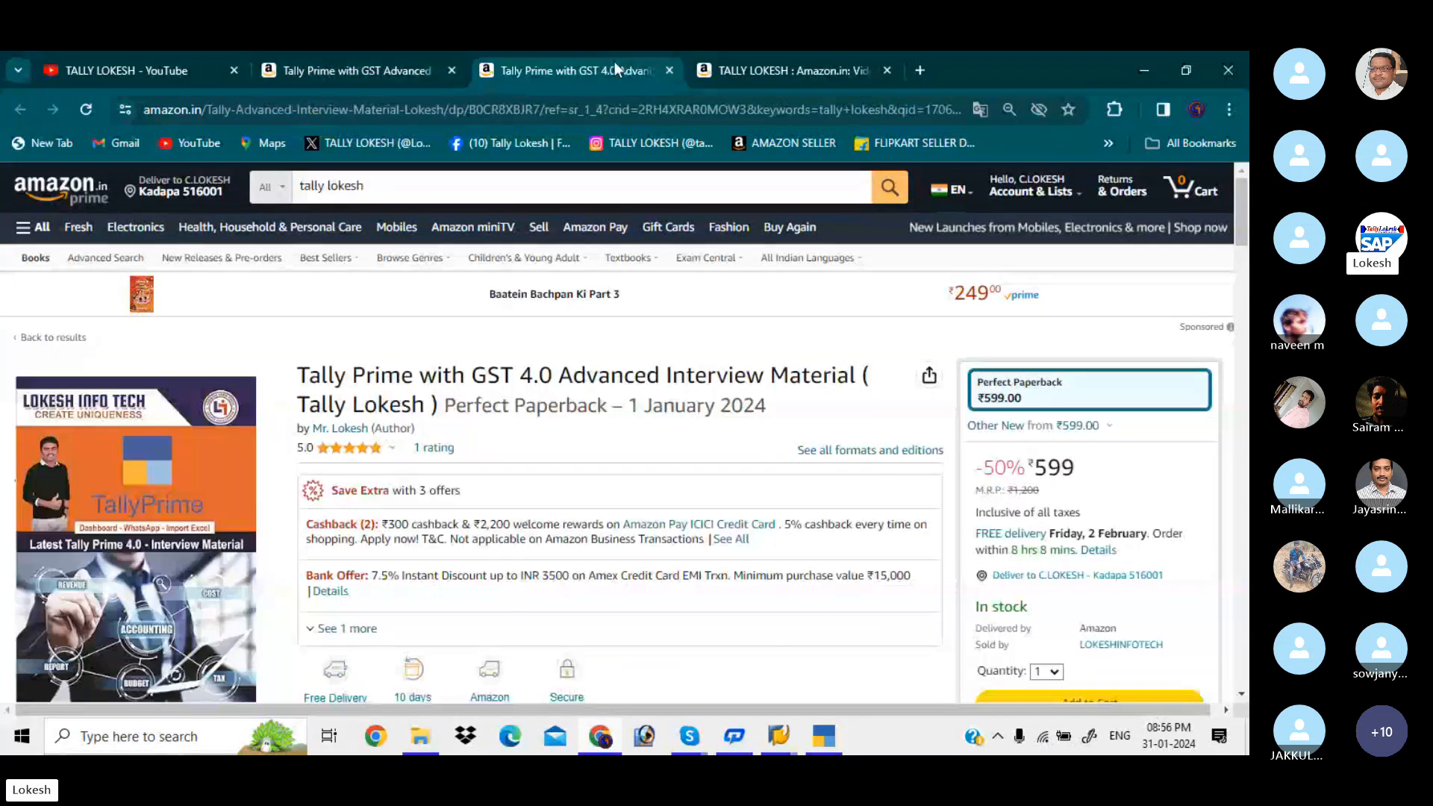
click(745, 71)
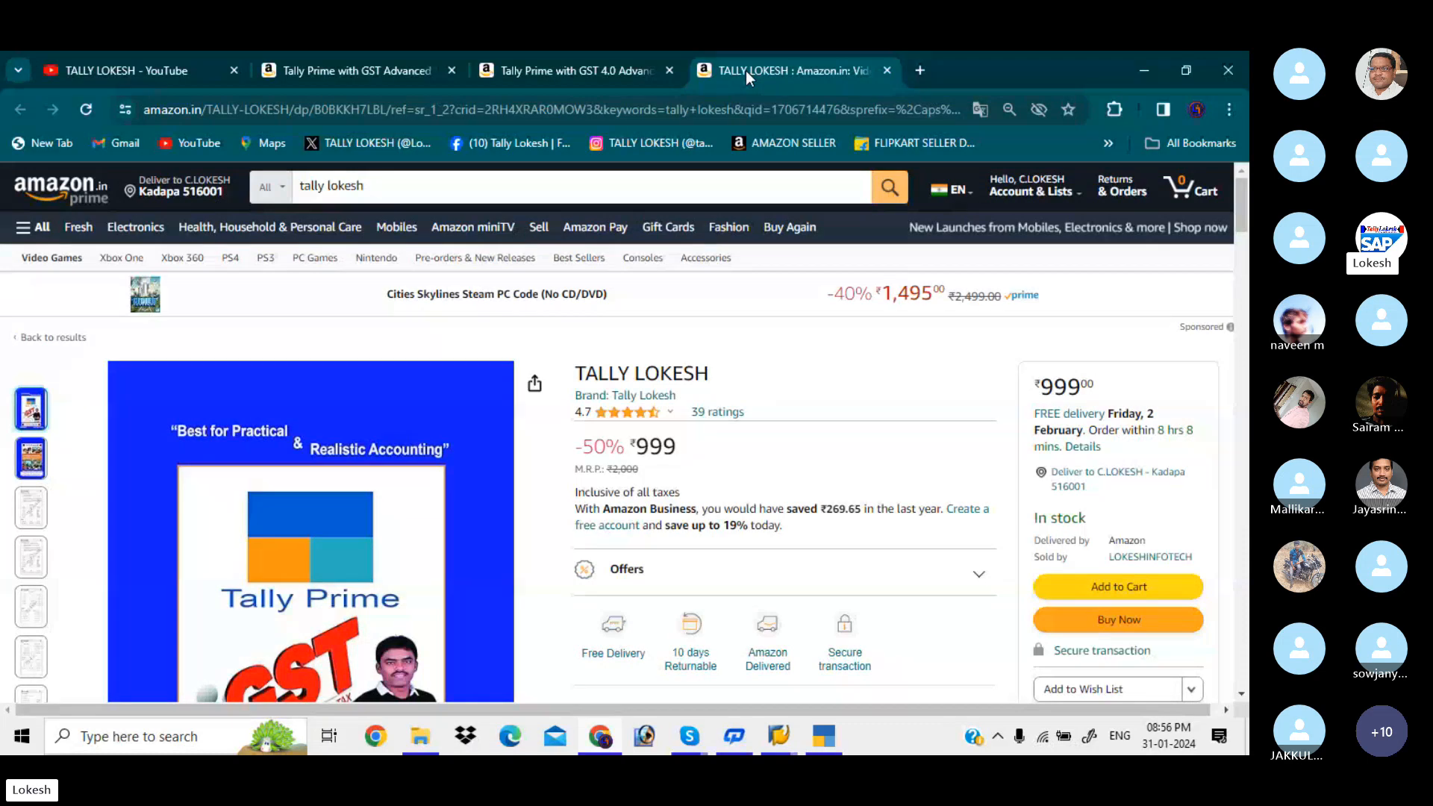
click(615, 69)
click(402, 61)
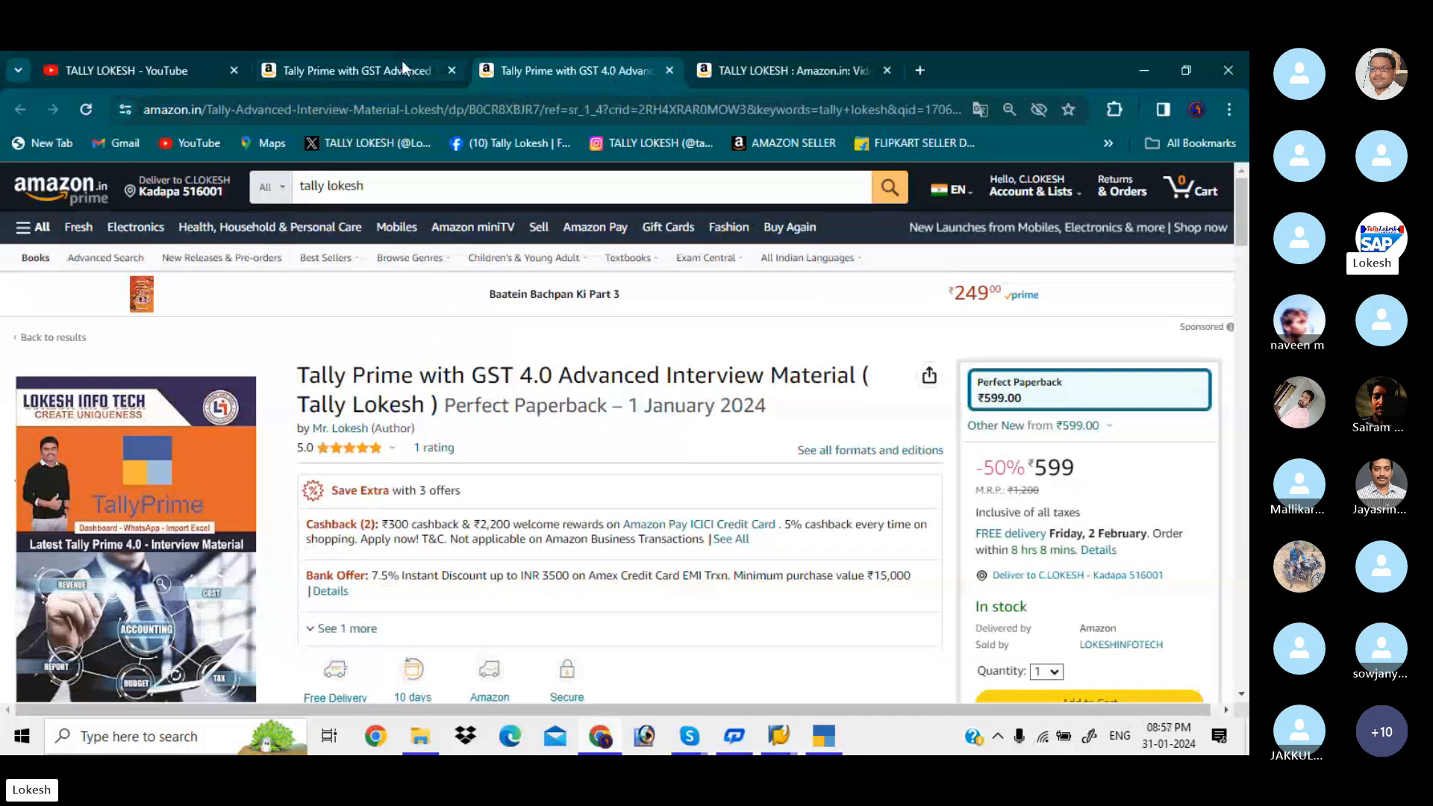
click(178, 62)
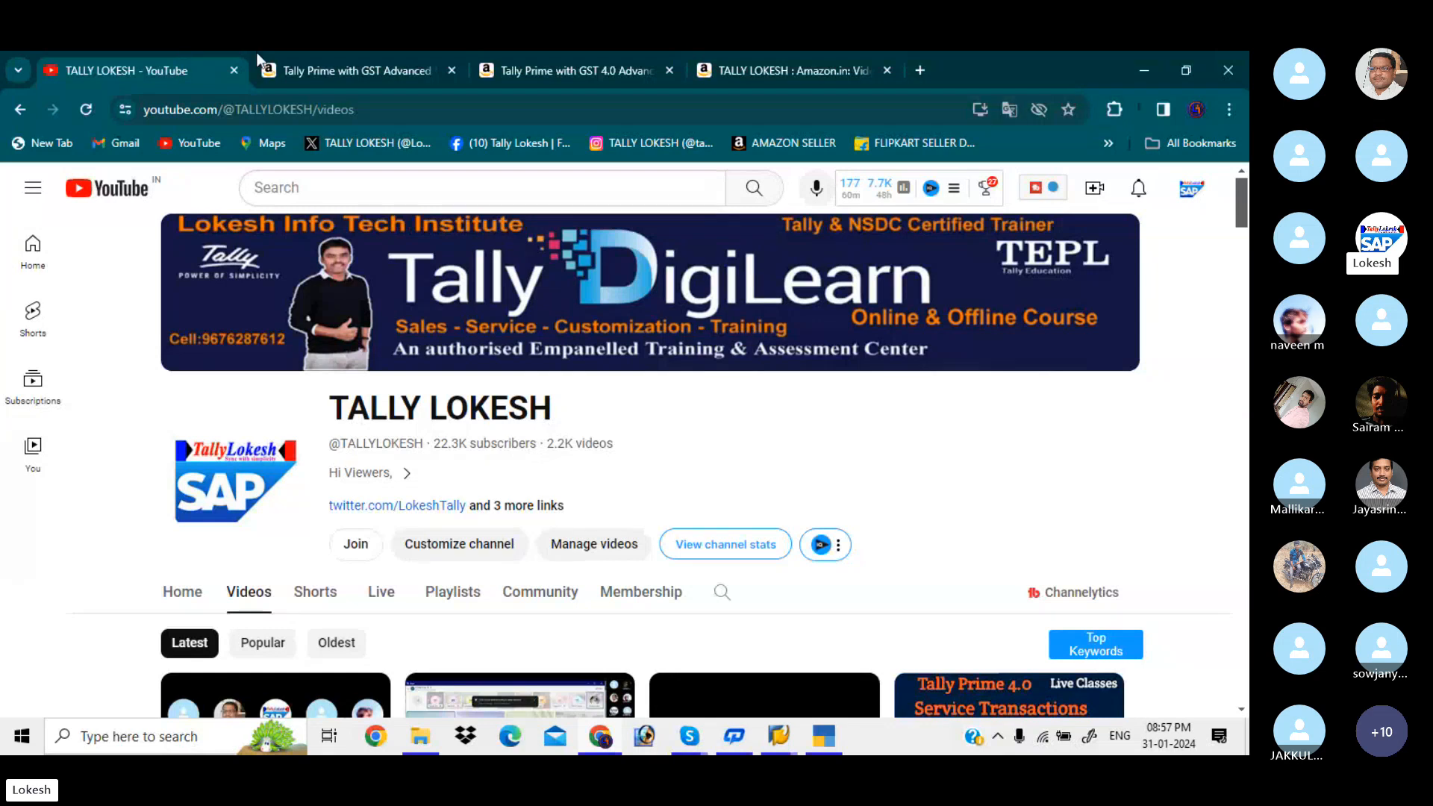
click(391, 59)
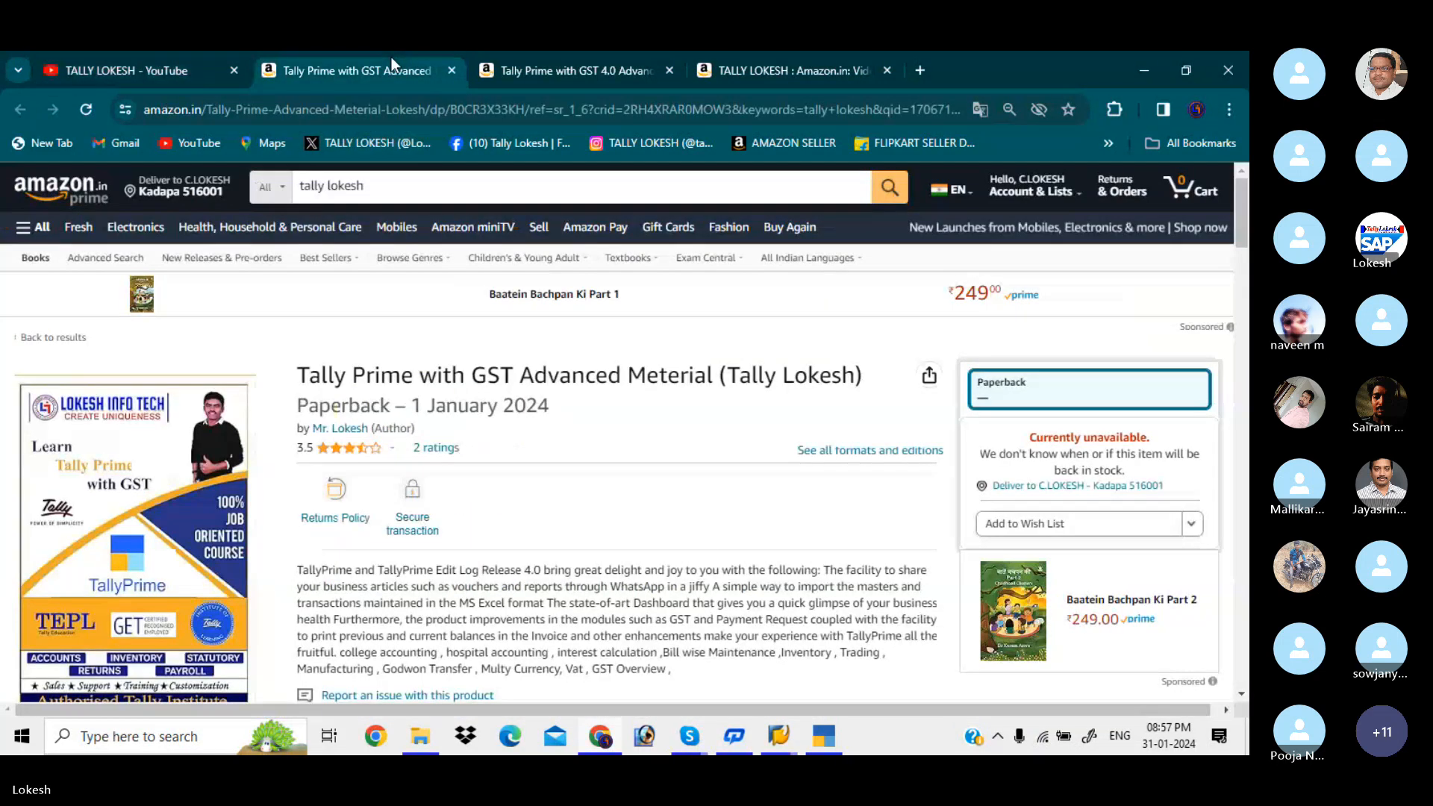
click(560, 62)
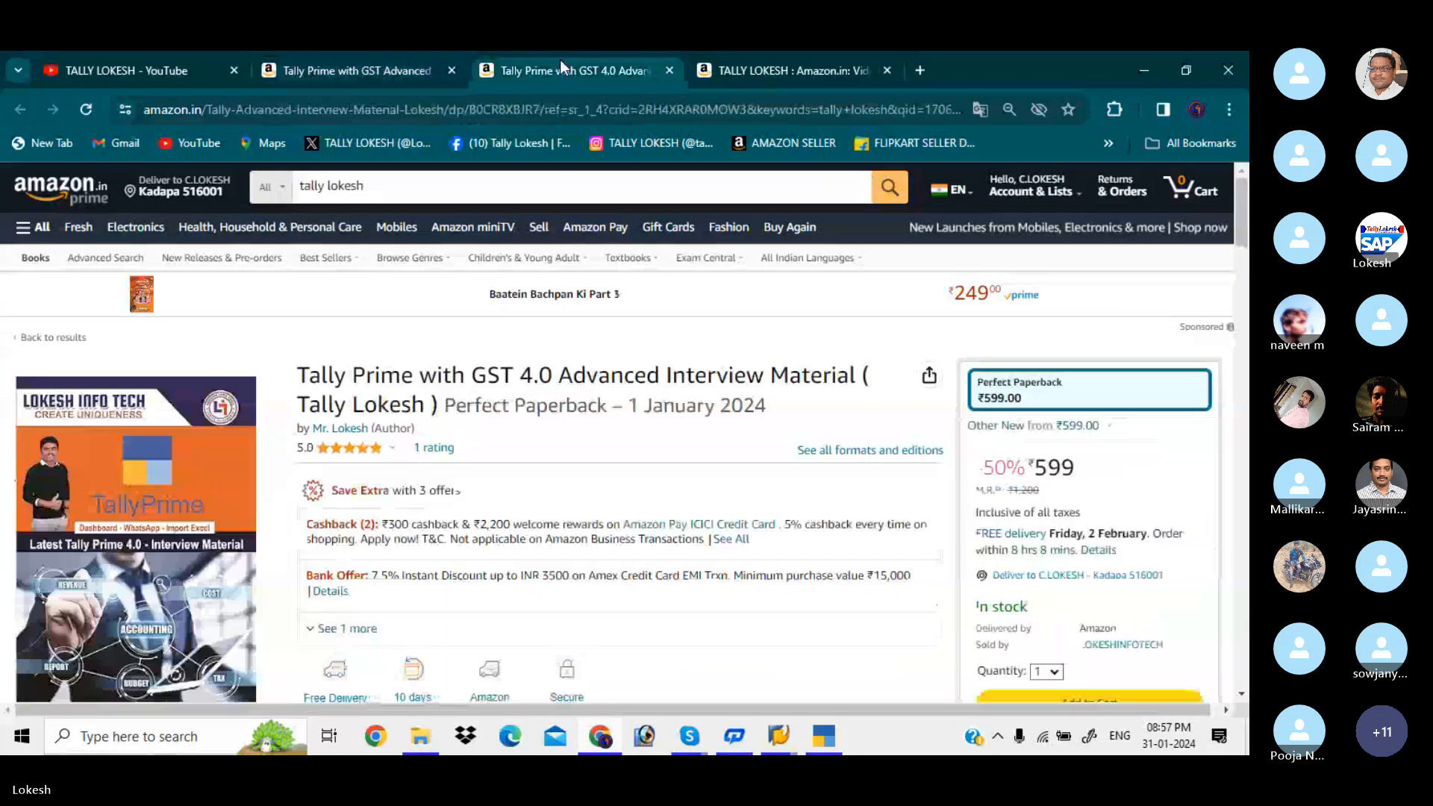
click(744, 62)
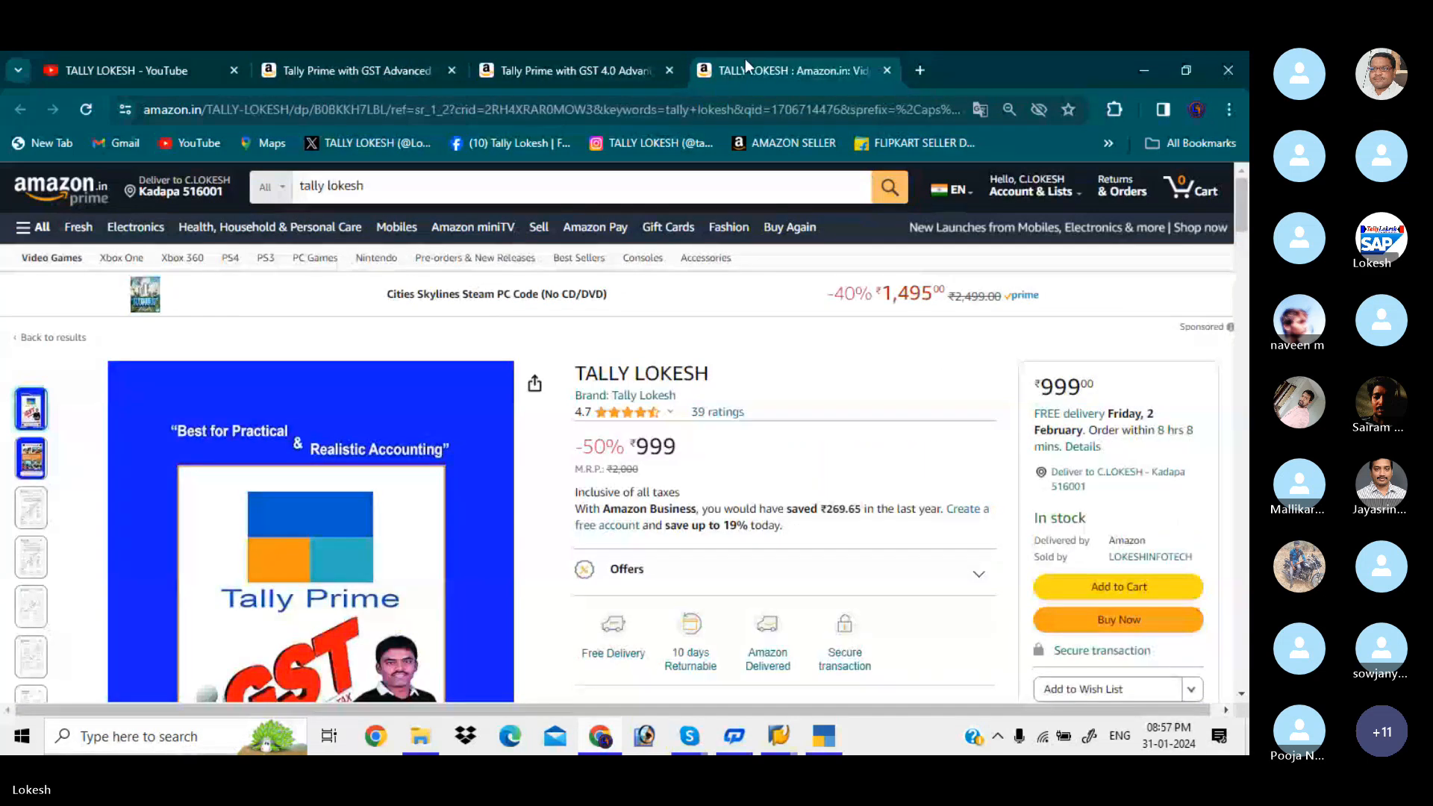
- Switch to the Skype call to check the participants, and return to the browser's Amazon page
mouse_move(692, 741)
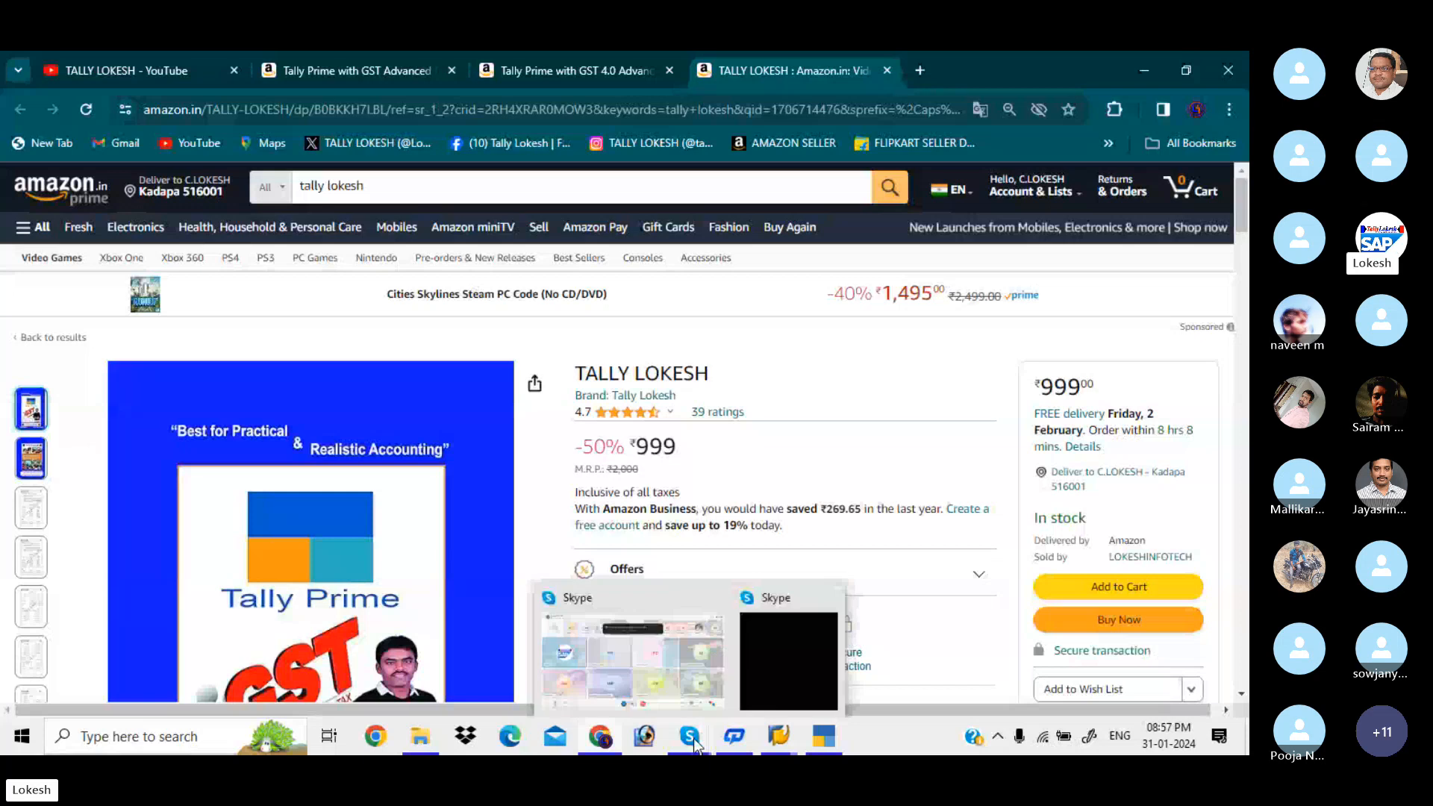
click(668, 671)
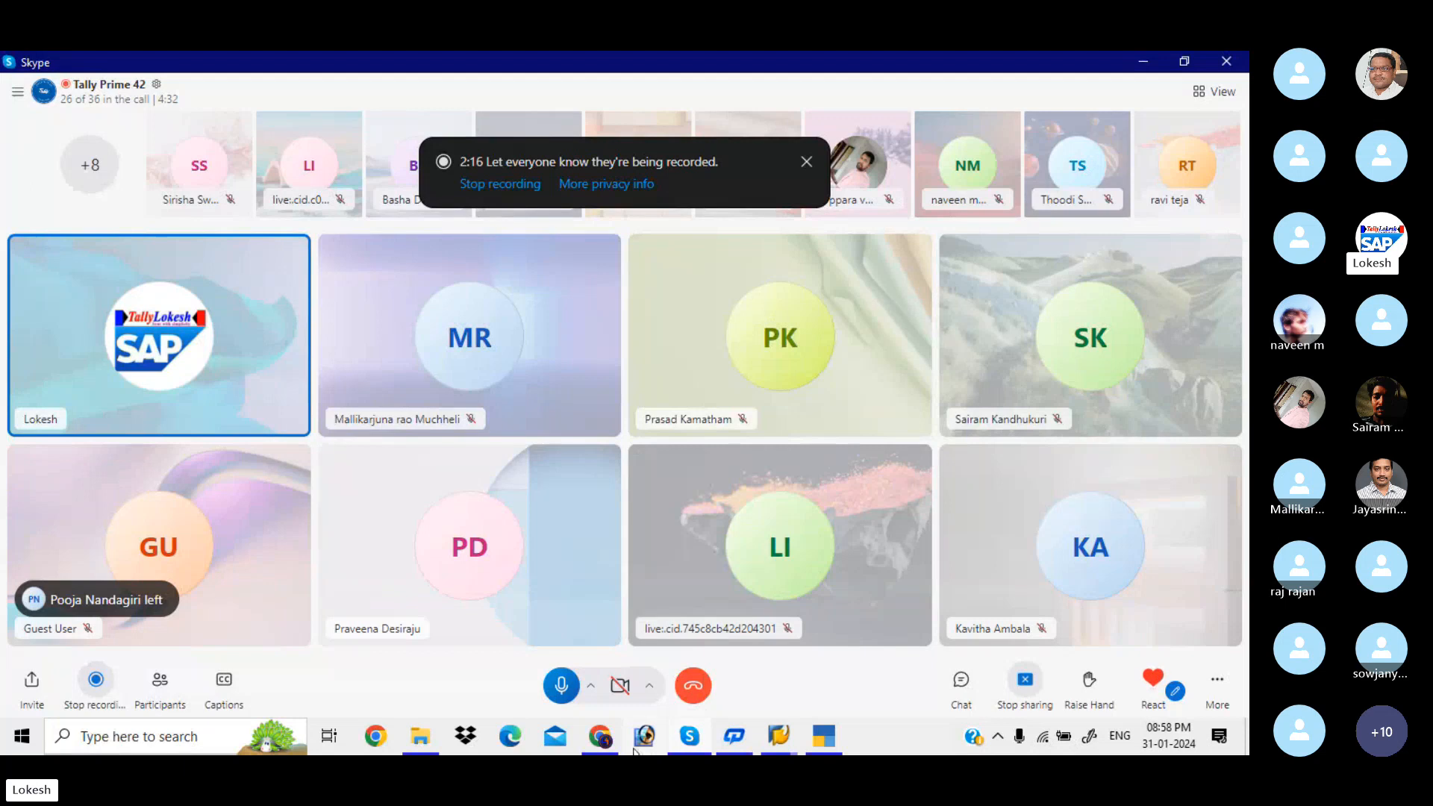
mouse_move(608, 744)
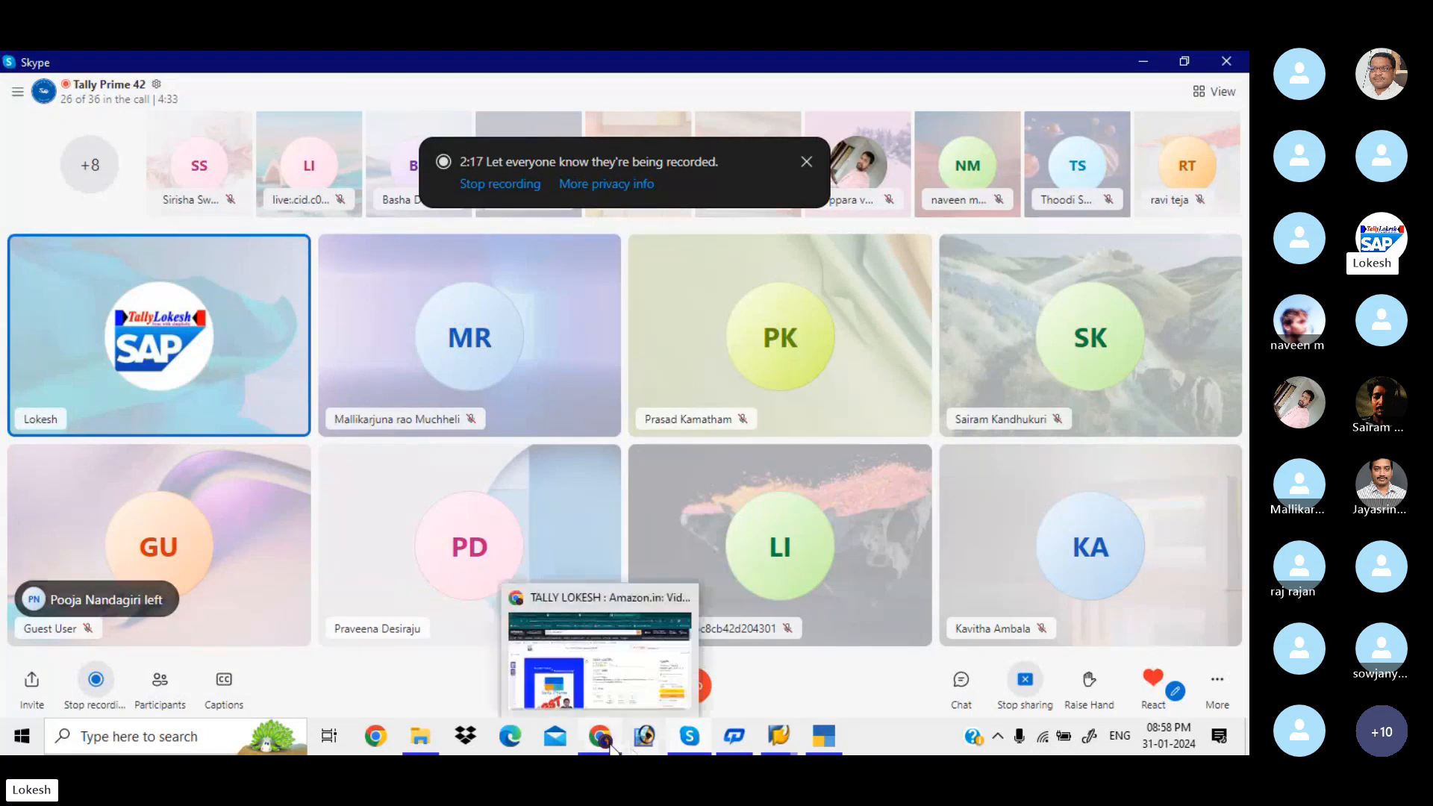
click(616, 676)
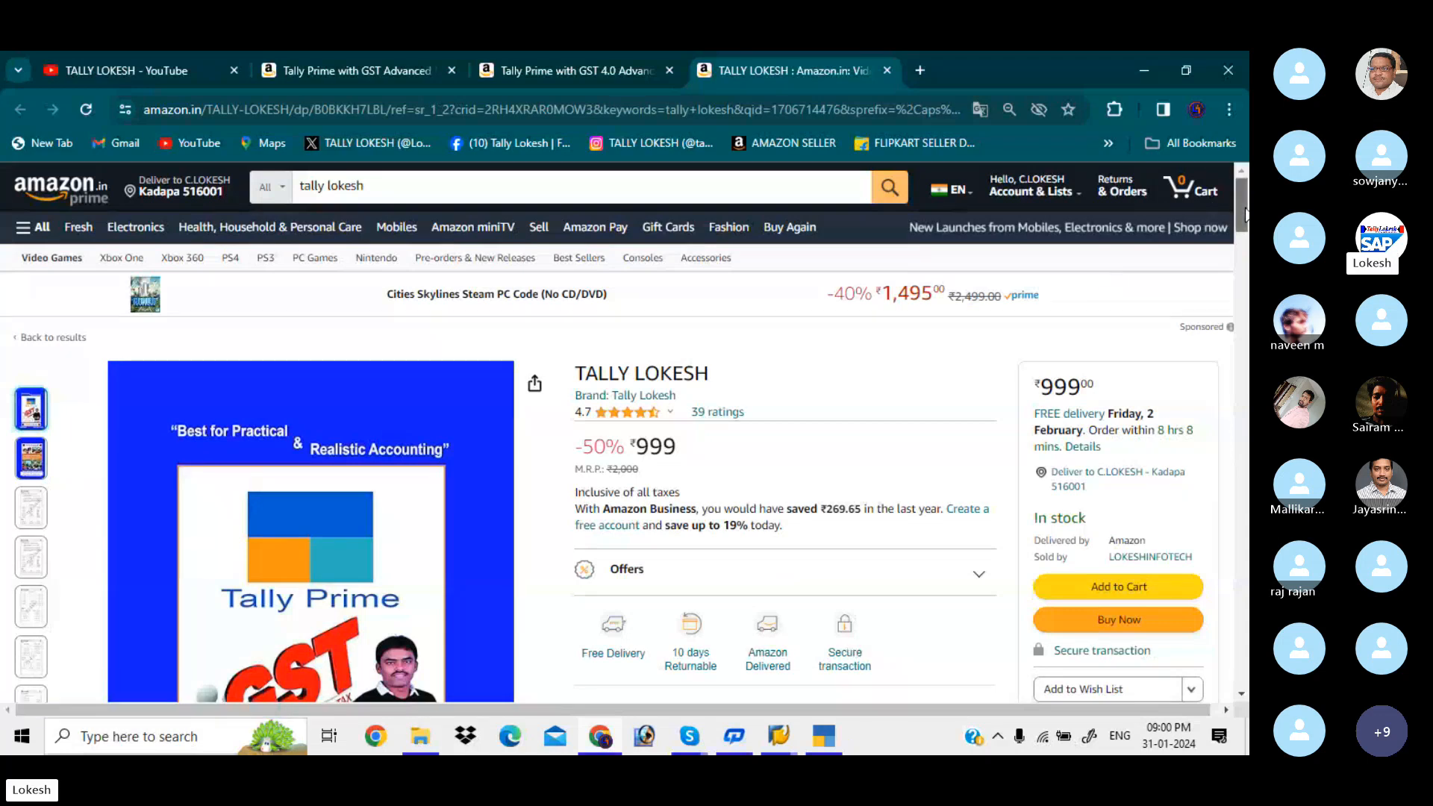
- Review the three Tally Prime book listings on Amazon again and return to the YouTube channel's videos page
mouse_move(1244, 215)
mouse_down()
mouse_move(1244, 235)
mouse_move(1242, 203)
mouse_up()
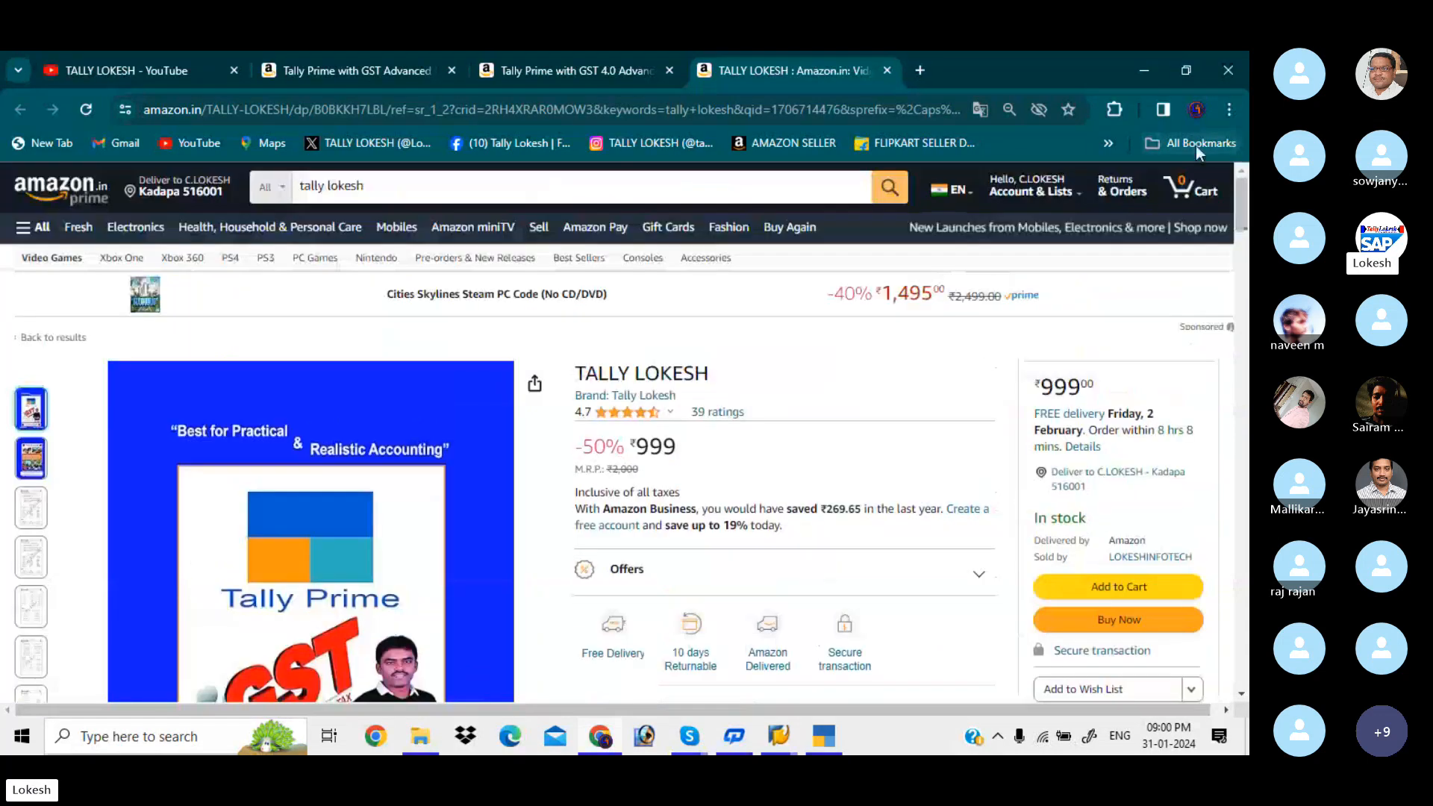
click(418, 69)
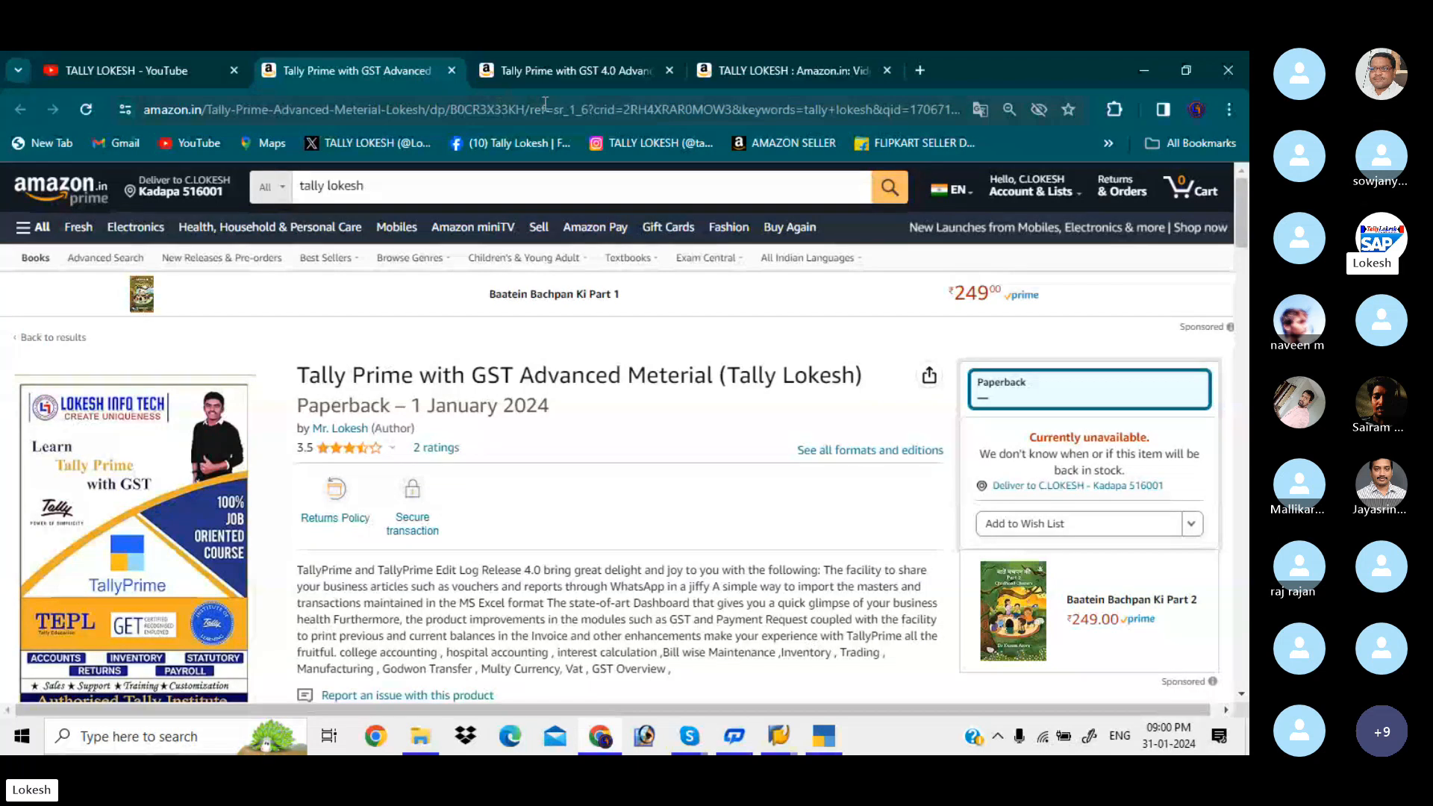
click(570, 78)
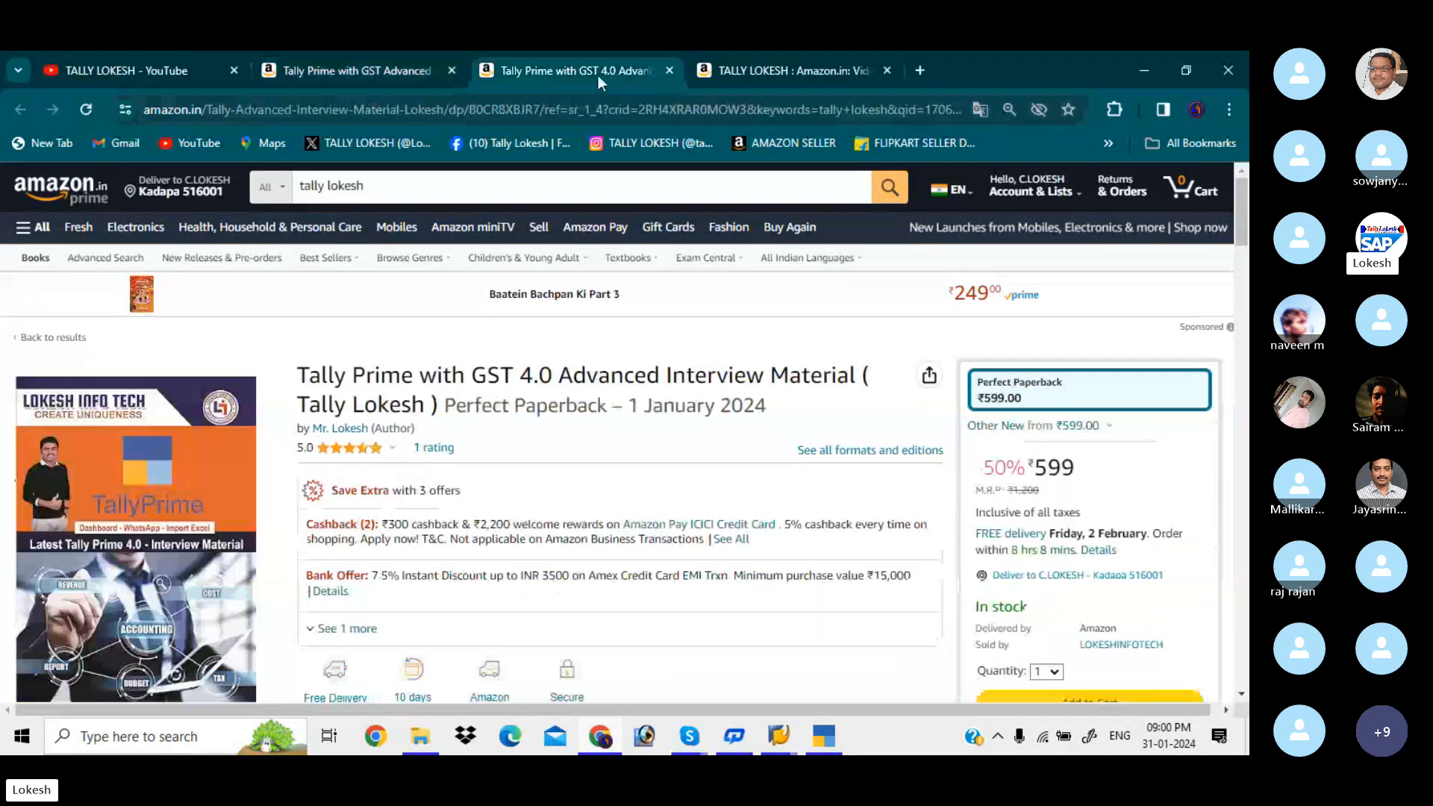
click(765, 61)
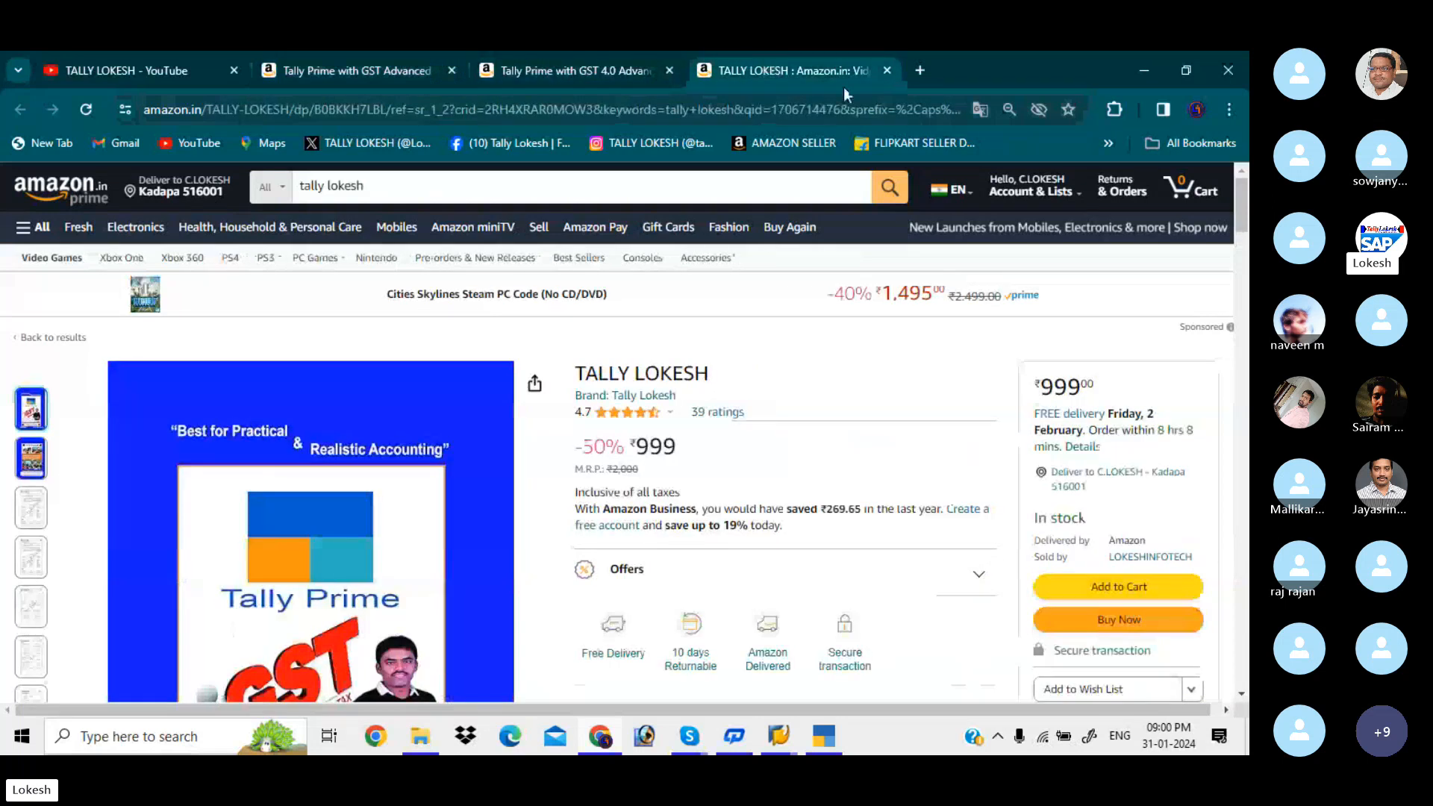
scroll(1246, 215, down, 1)
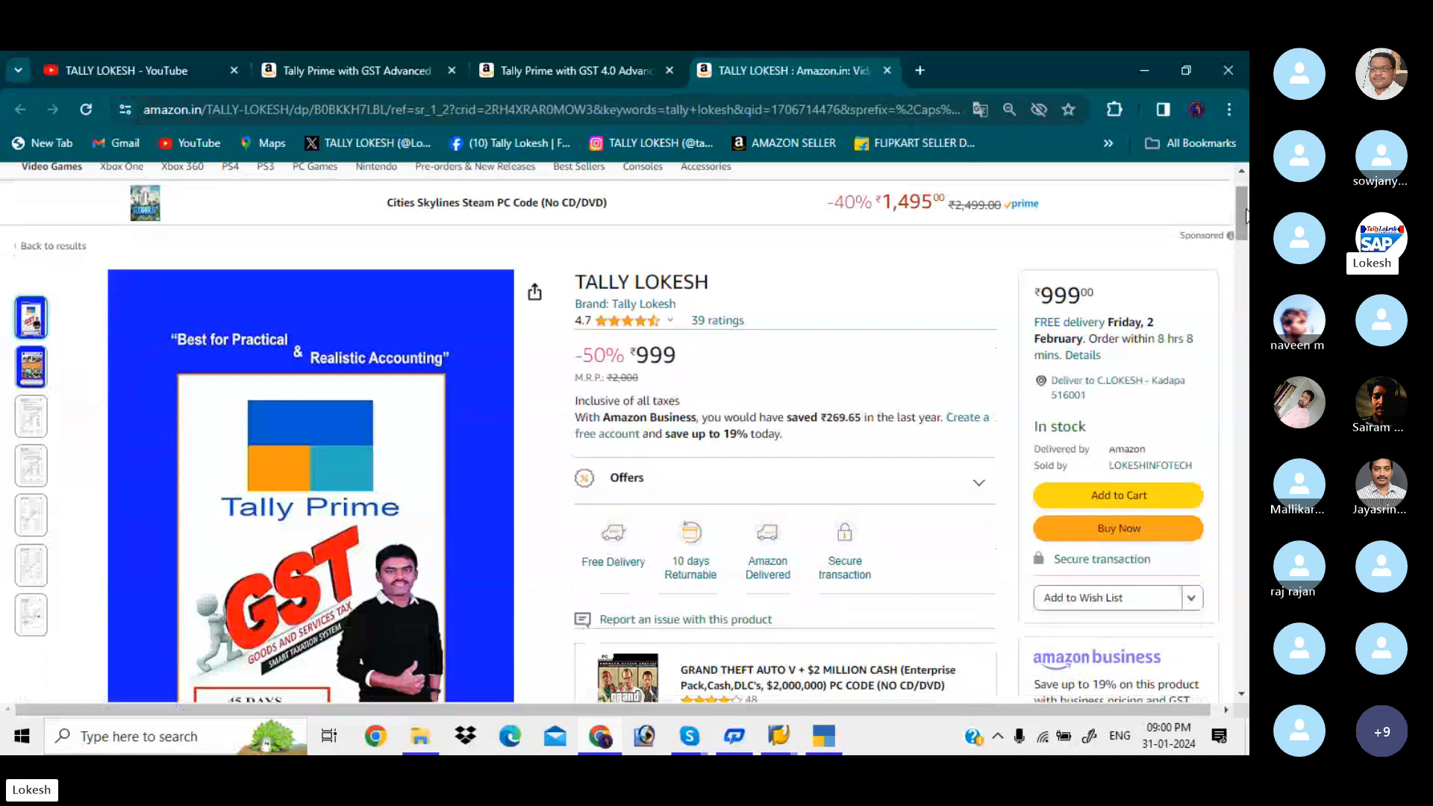
click(606, 78)
click(400, 72)
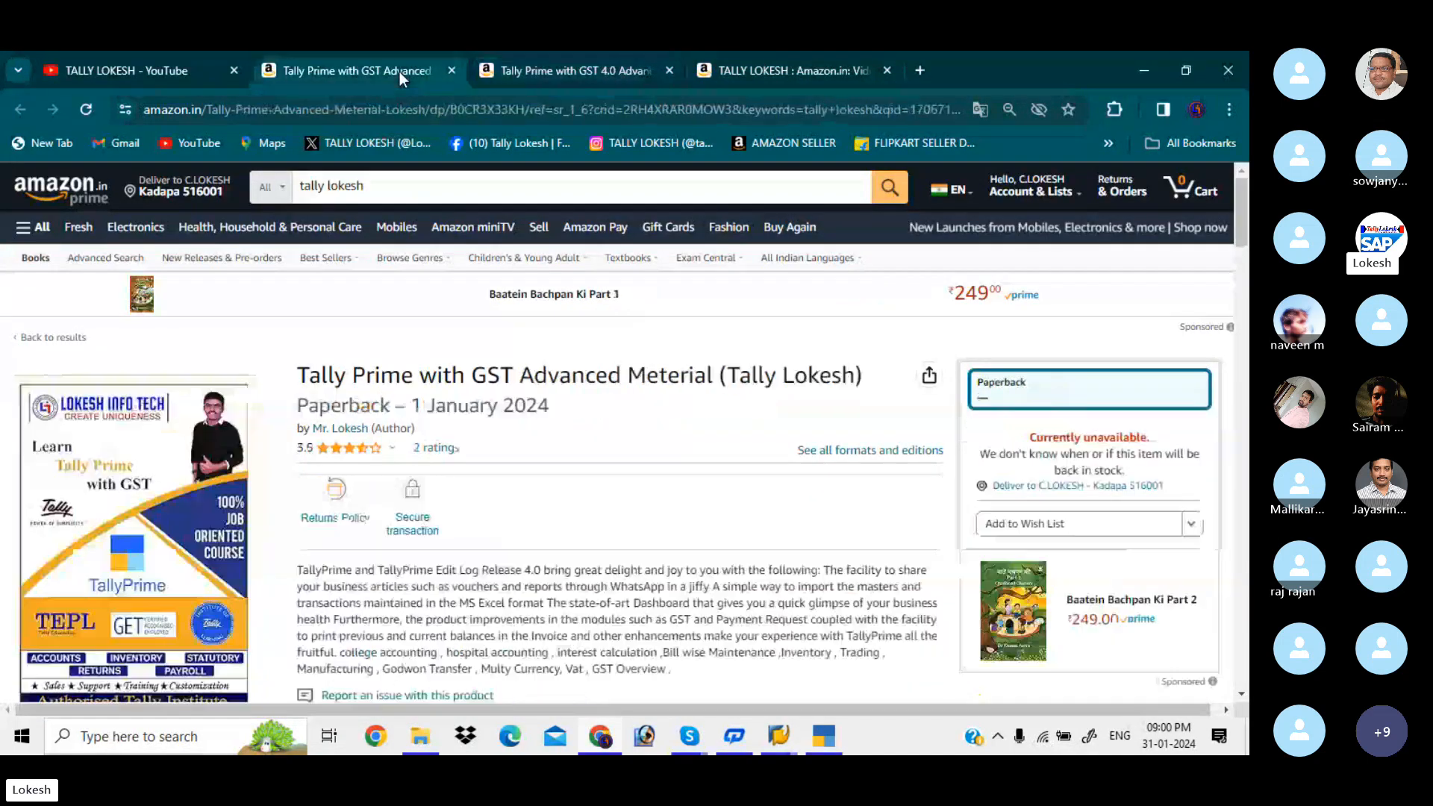
click(177, 67)
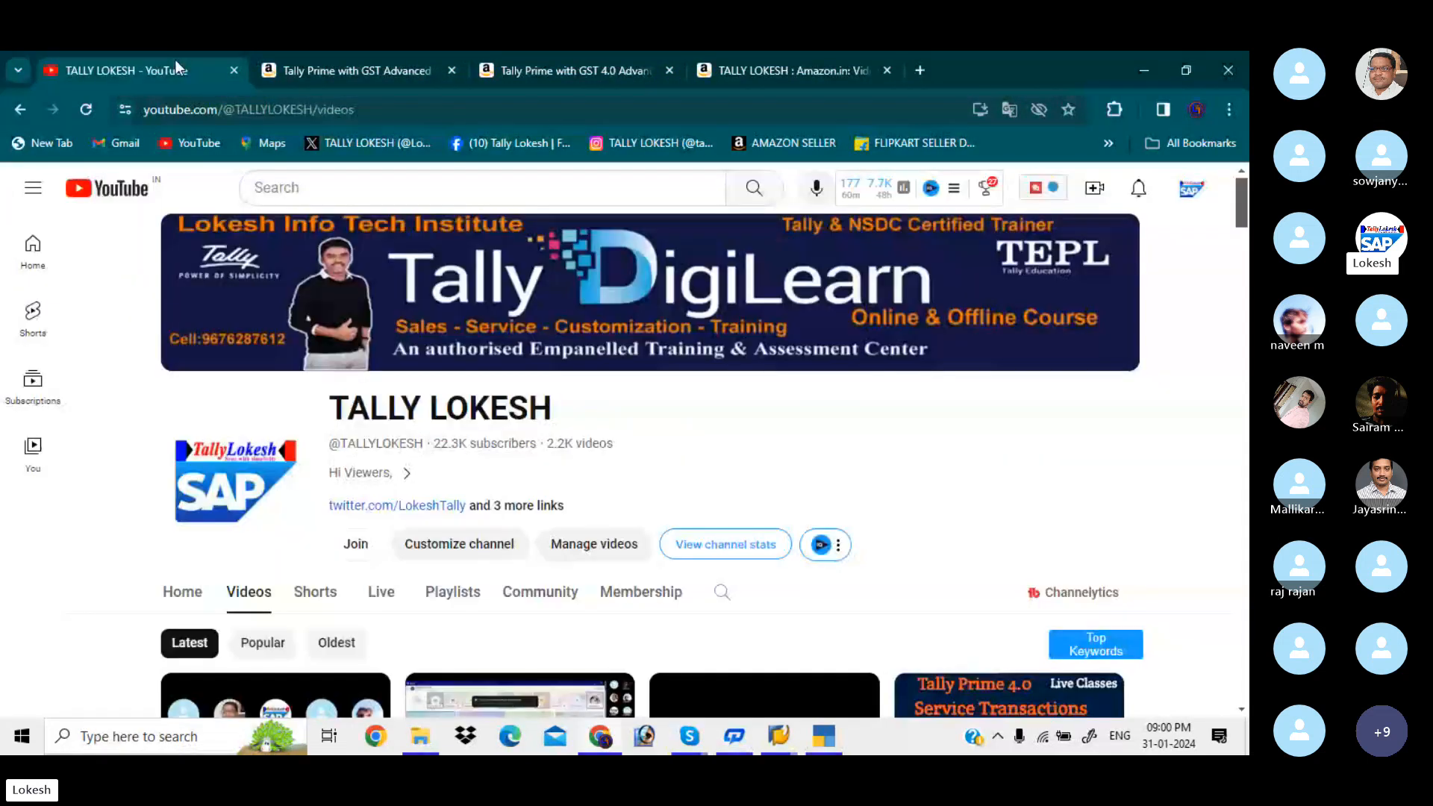
- Switch to TallyPrime and open the creation form for a new company from the company list
mouse_move(836, 739)
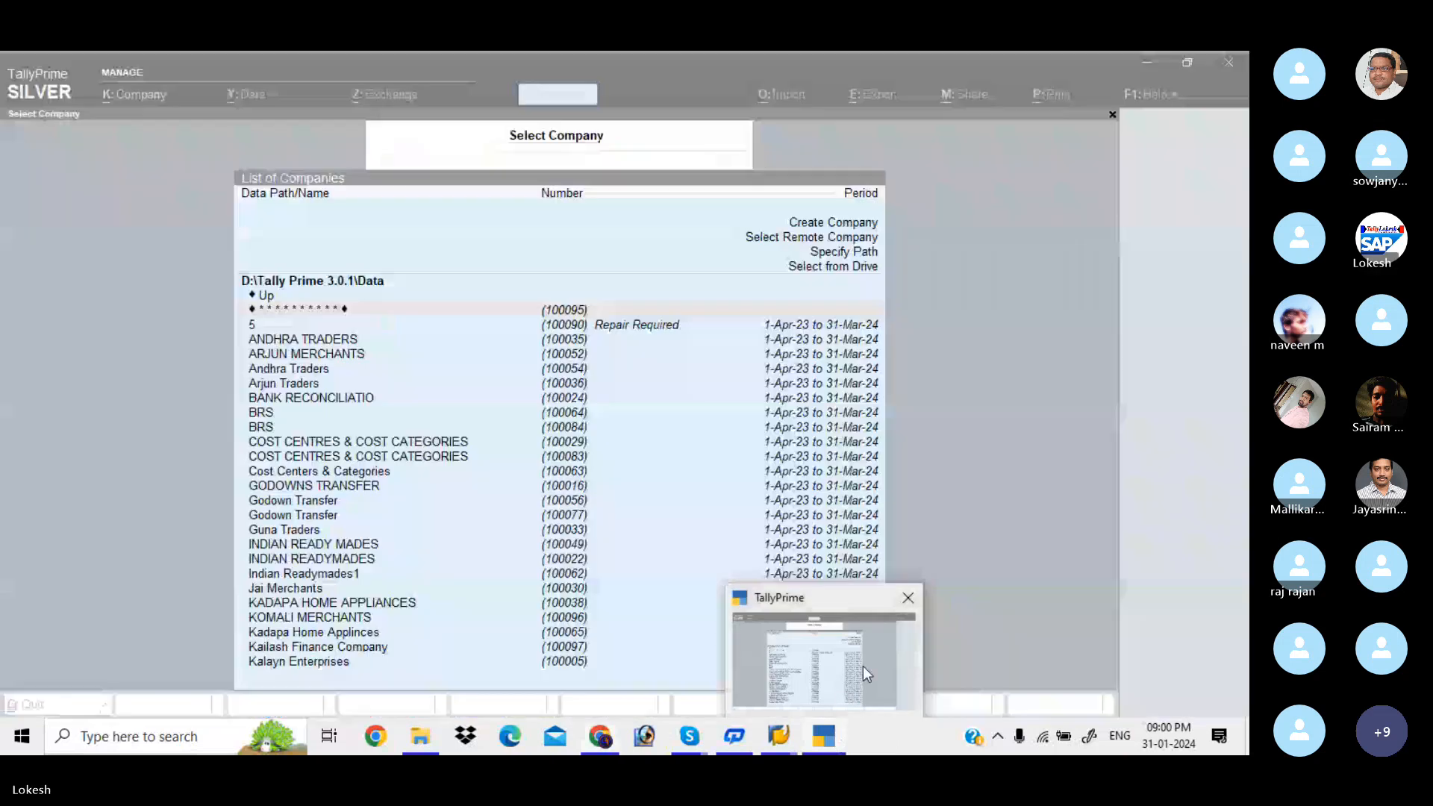
click(864, 667)
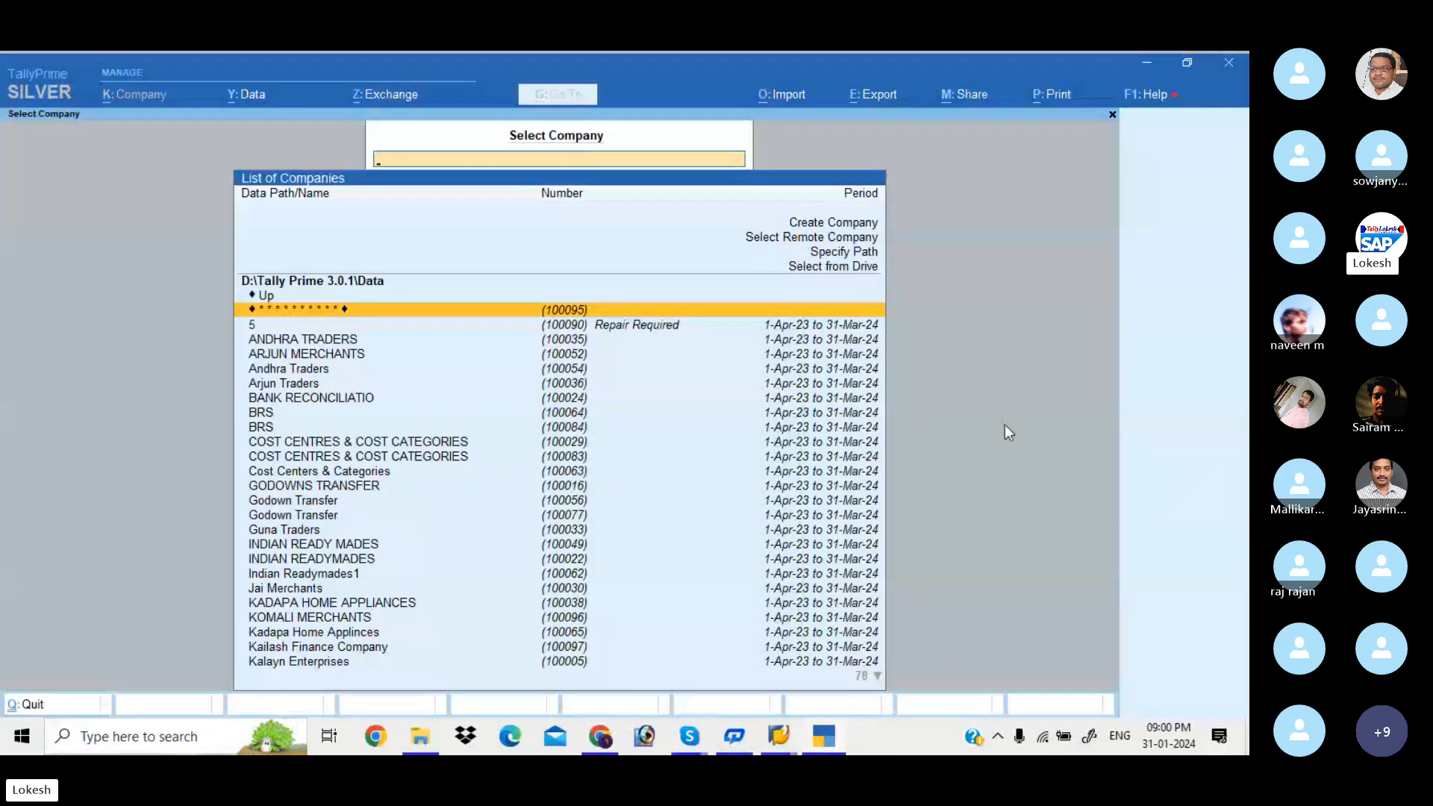
key(Up)
key(Up)
key(Up)
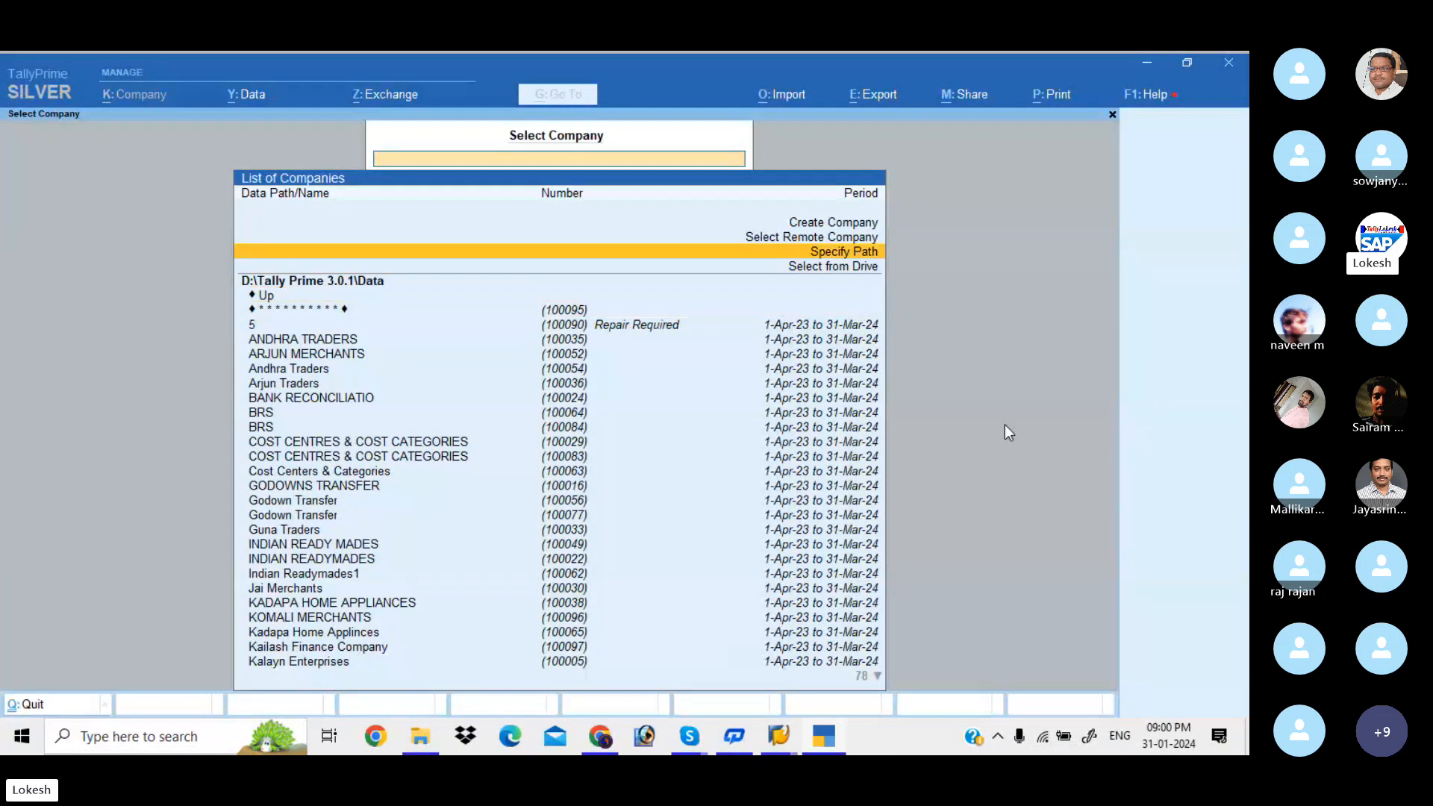
key(Up)
key(Up)
key(Return)
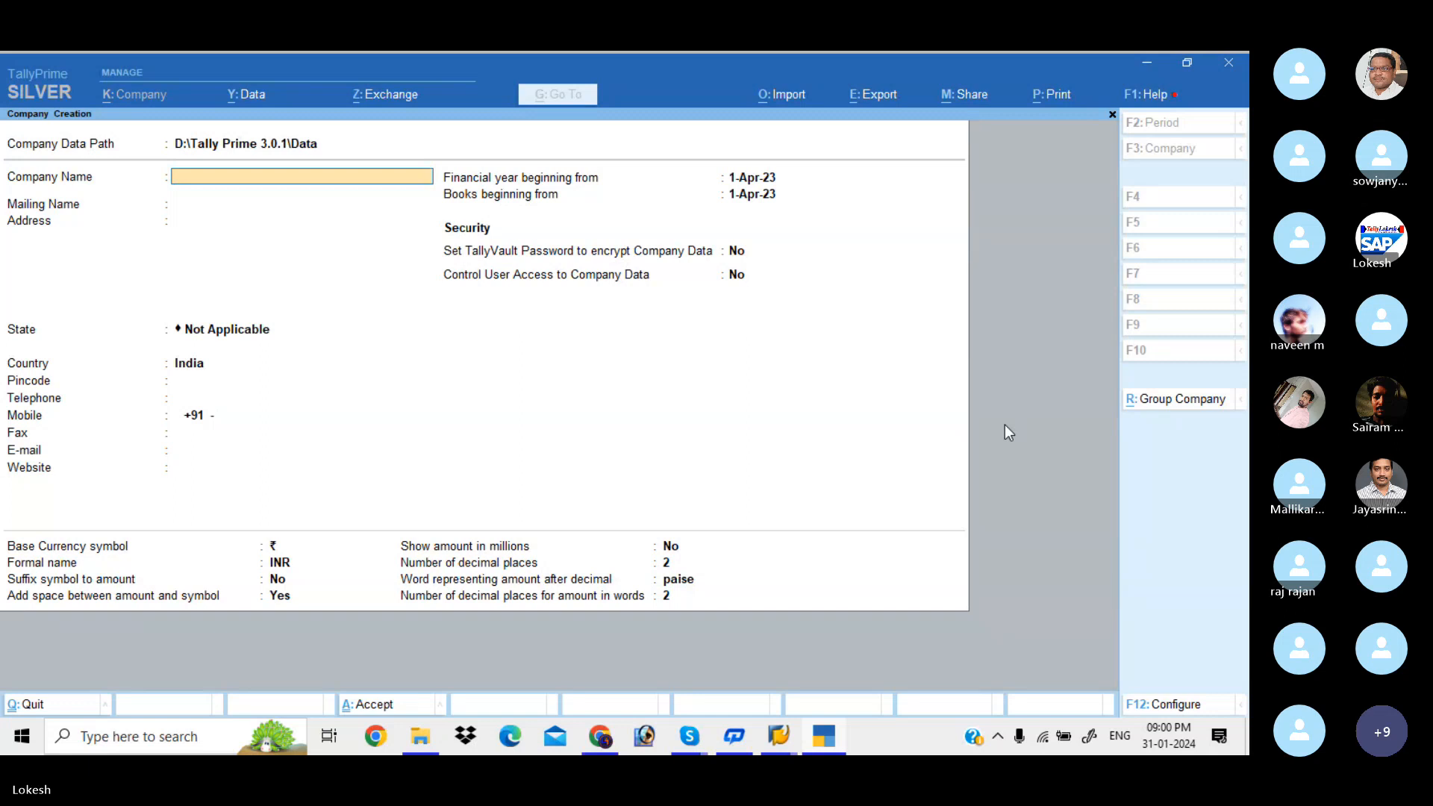
- Create the company INDIAN READY MADES with the same mailing name and the state Andhra Pradesh, and save it
text(INDIAN)
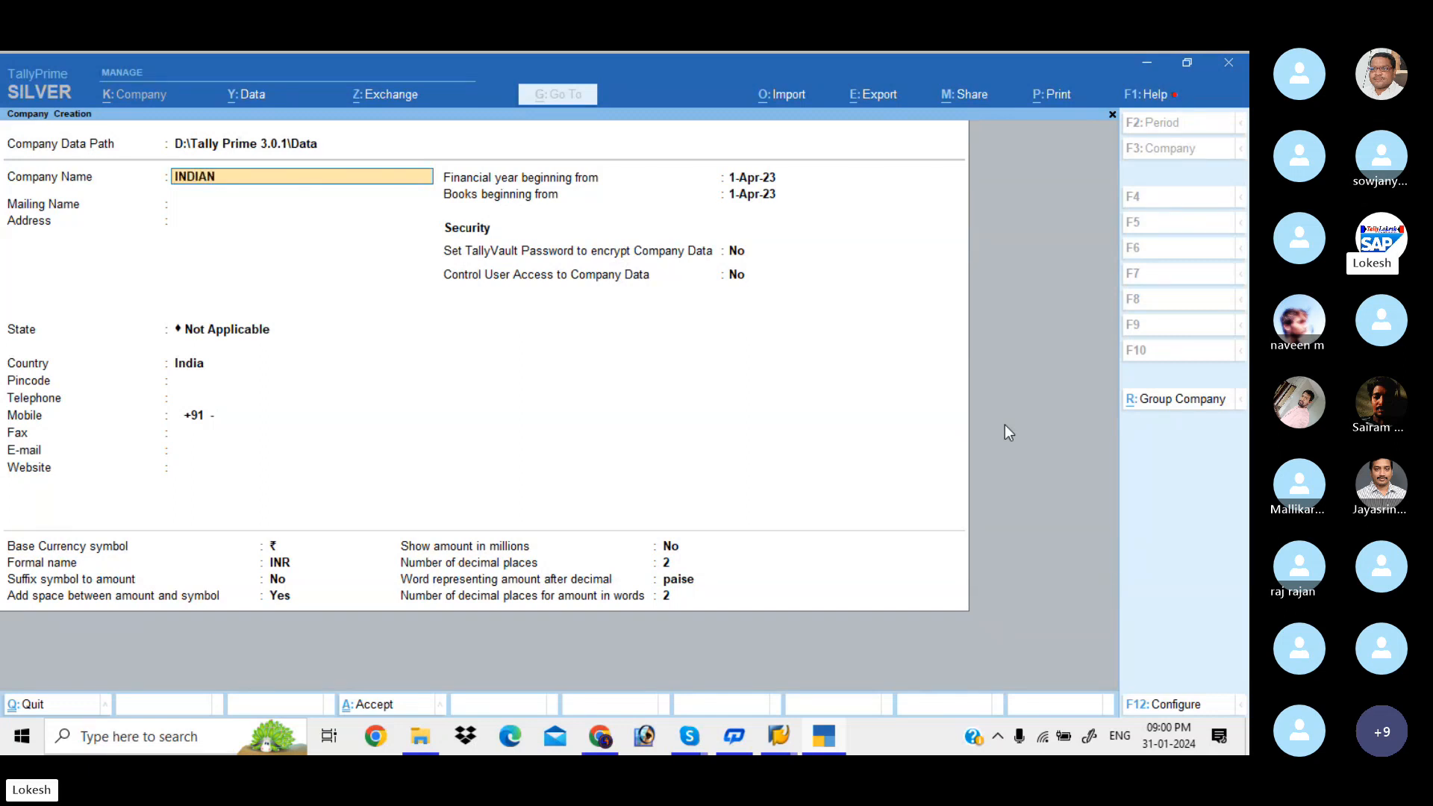
text( READY MADES)
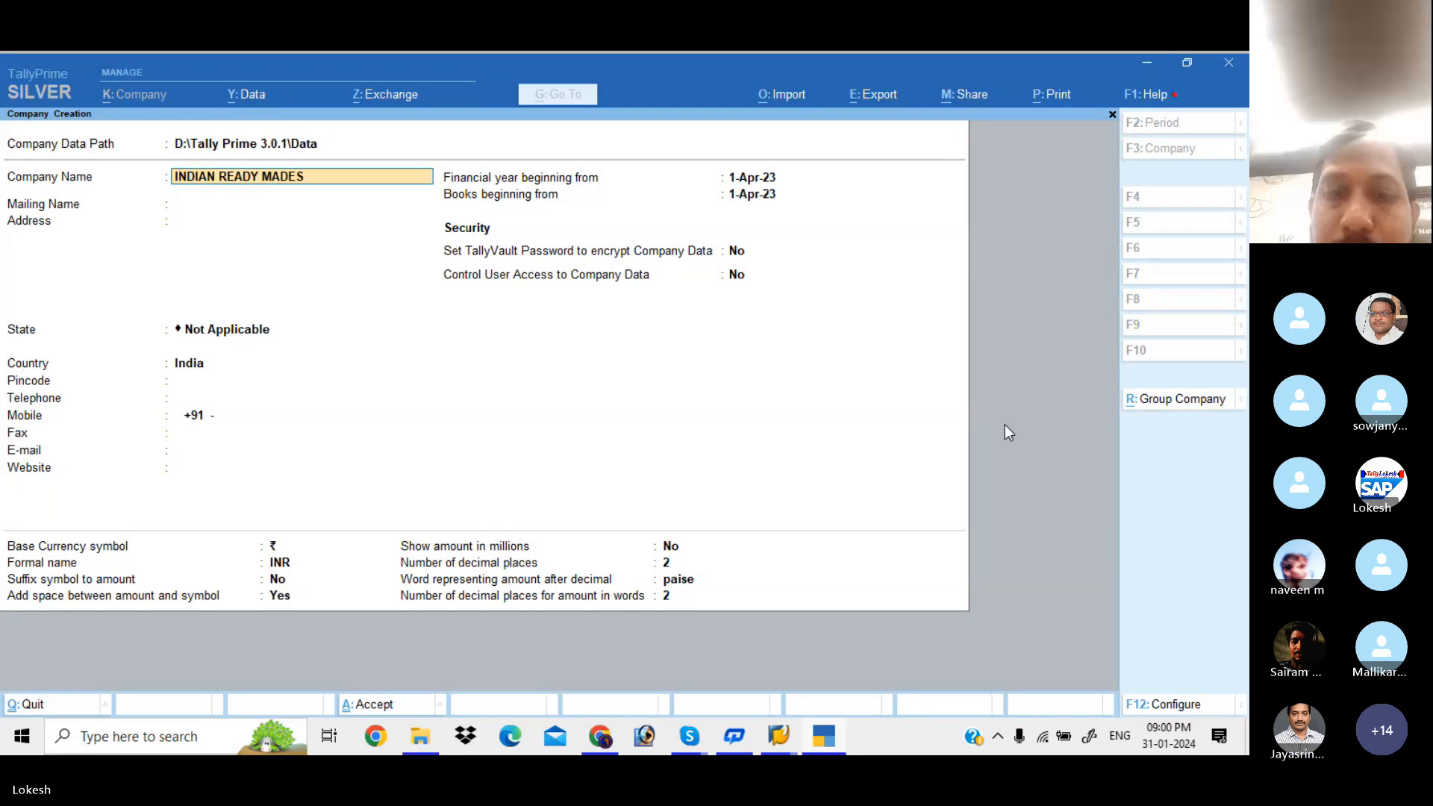
key(Return)
key(Return)
key(Return)
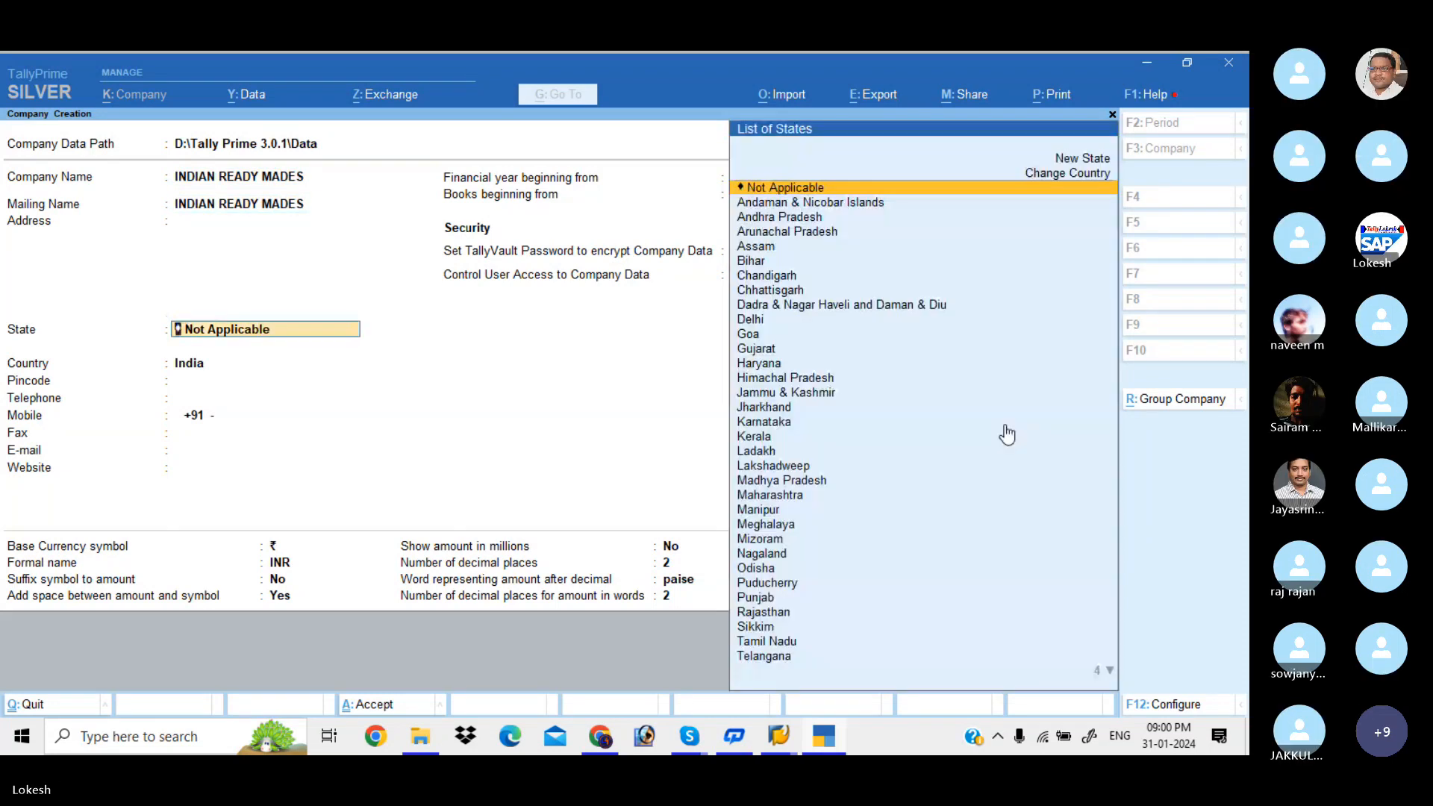
key(Down)
key(Down)
key(Return)
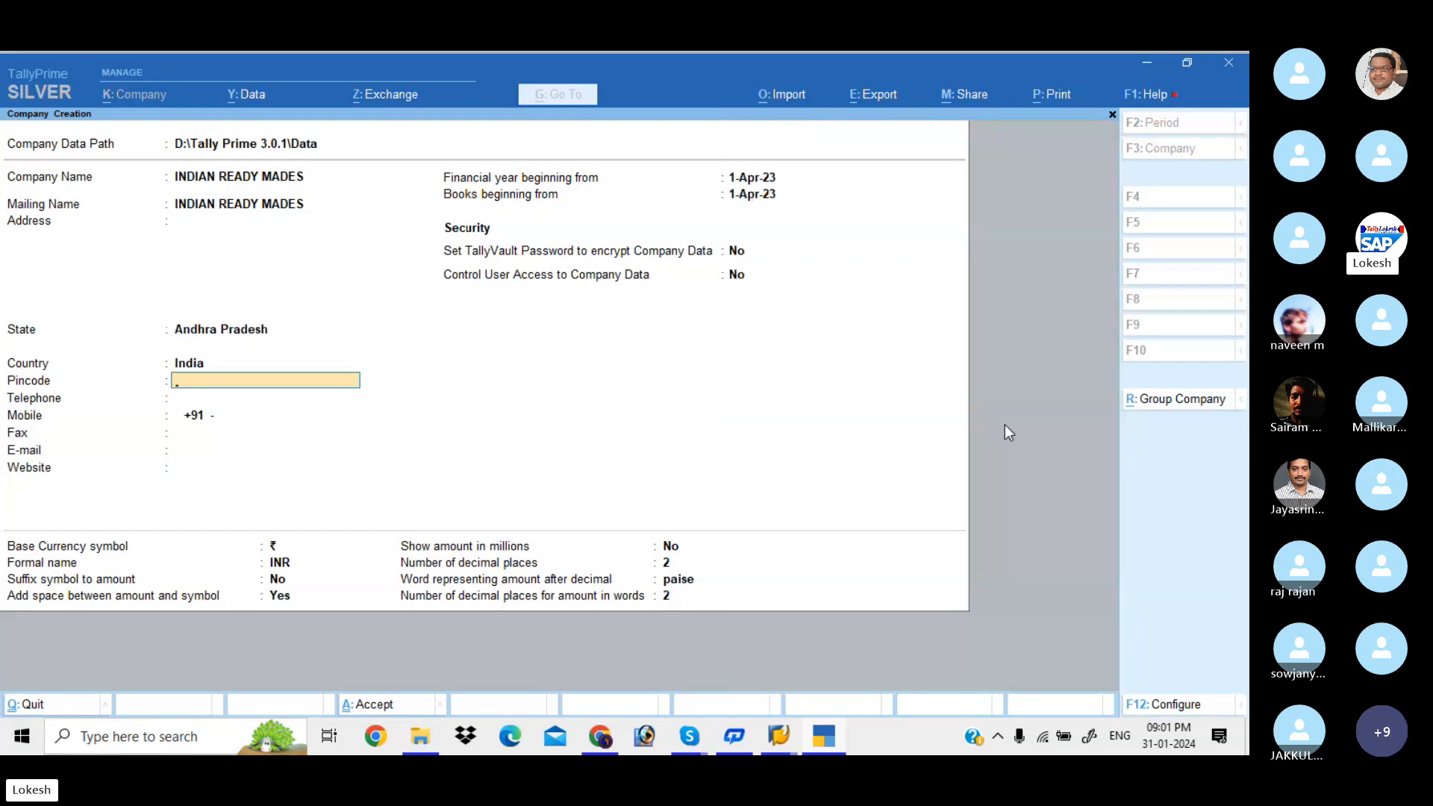
key(ctrl)
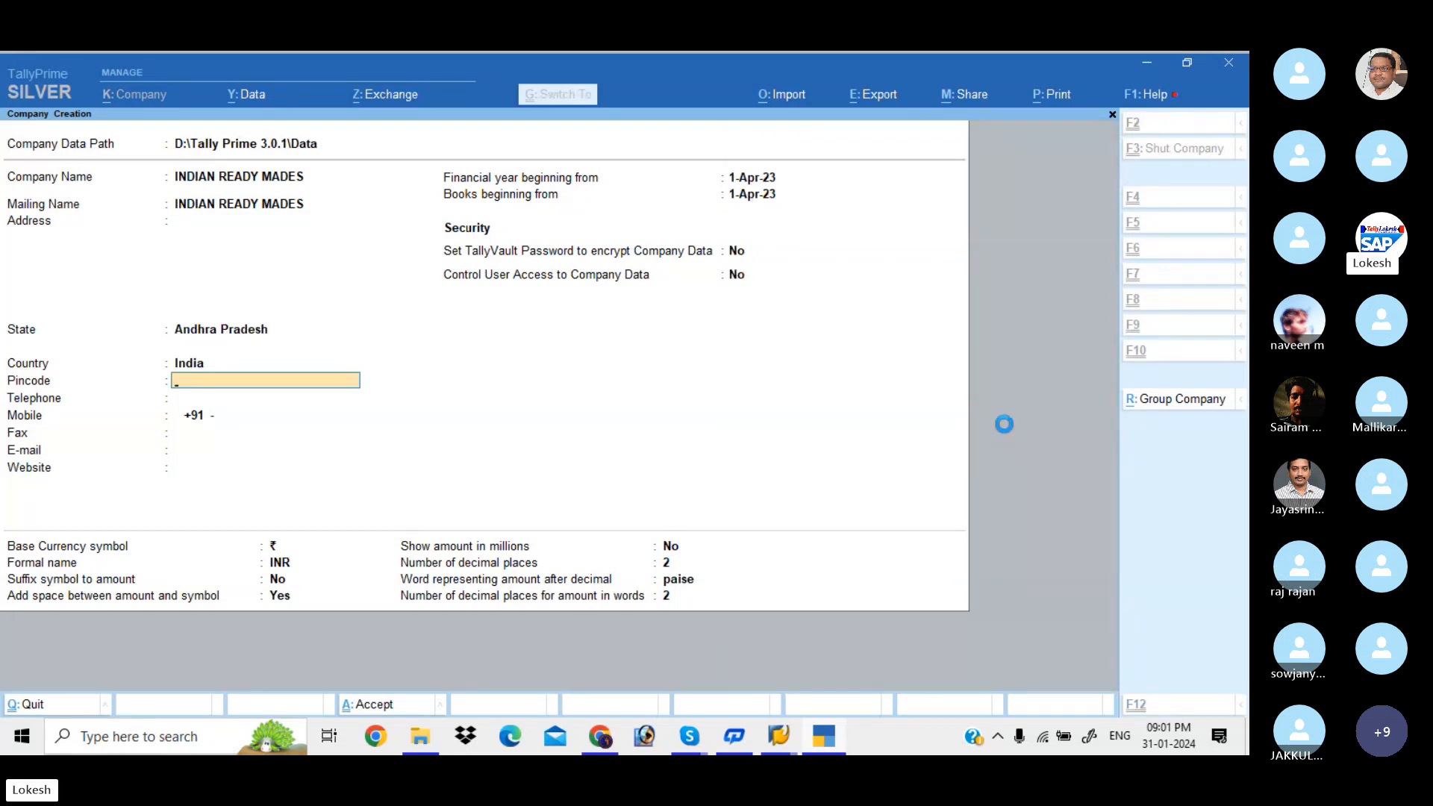
key(ctrl+a)
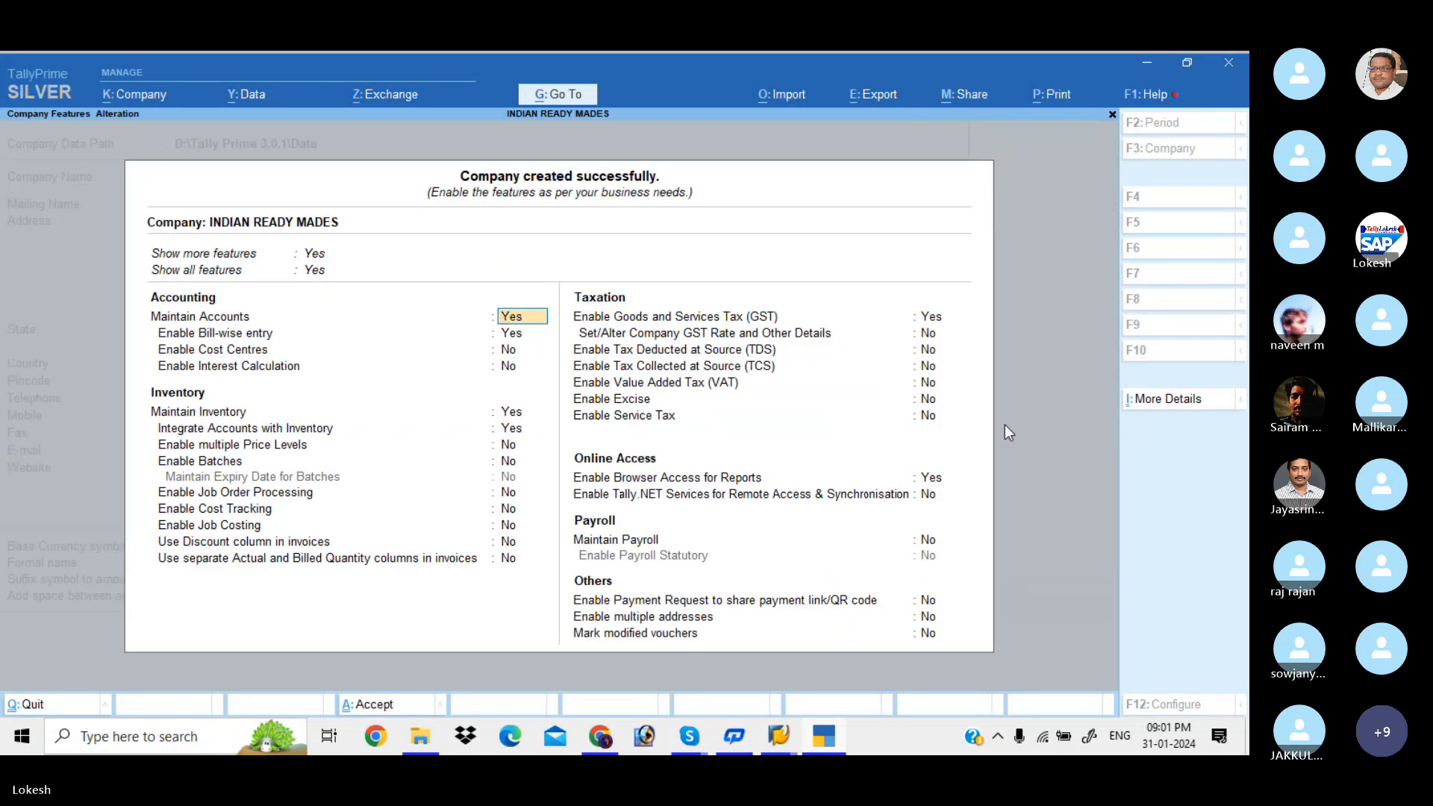
- Disable bill-wise entry in the accounting features of INDIAN READY MADES
key(Return)
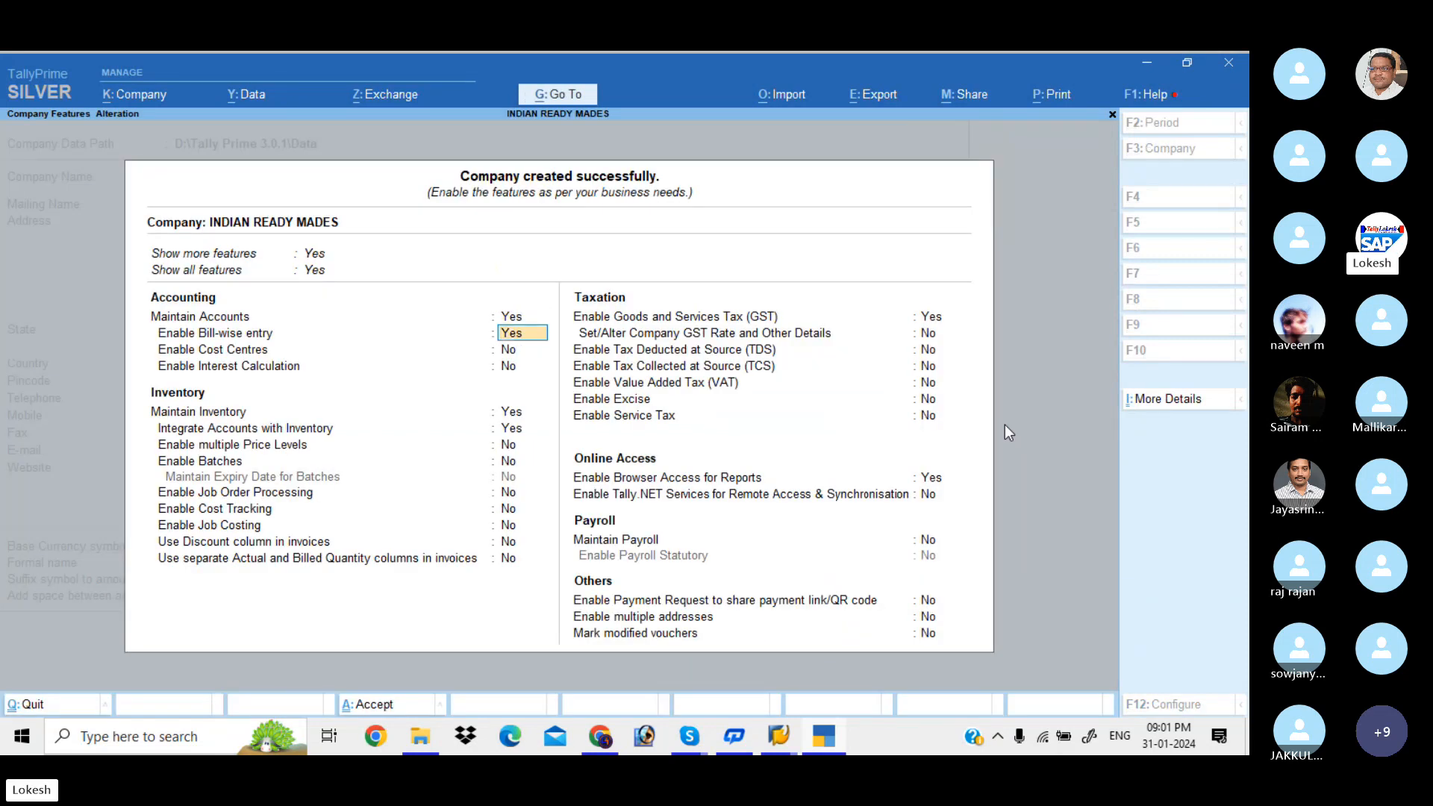
key(n)
key(Return)
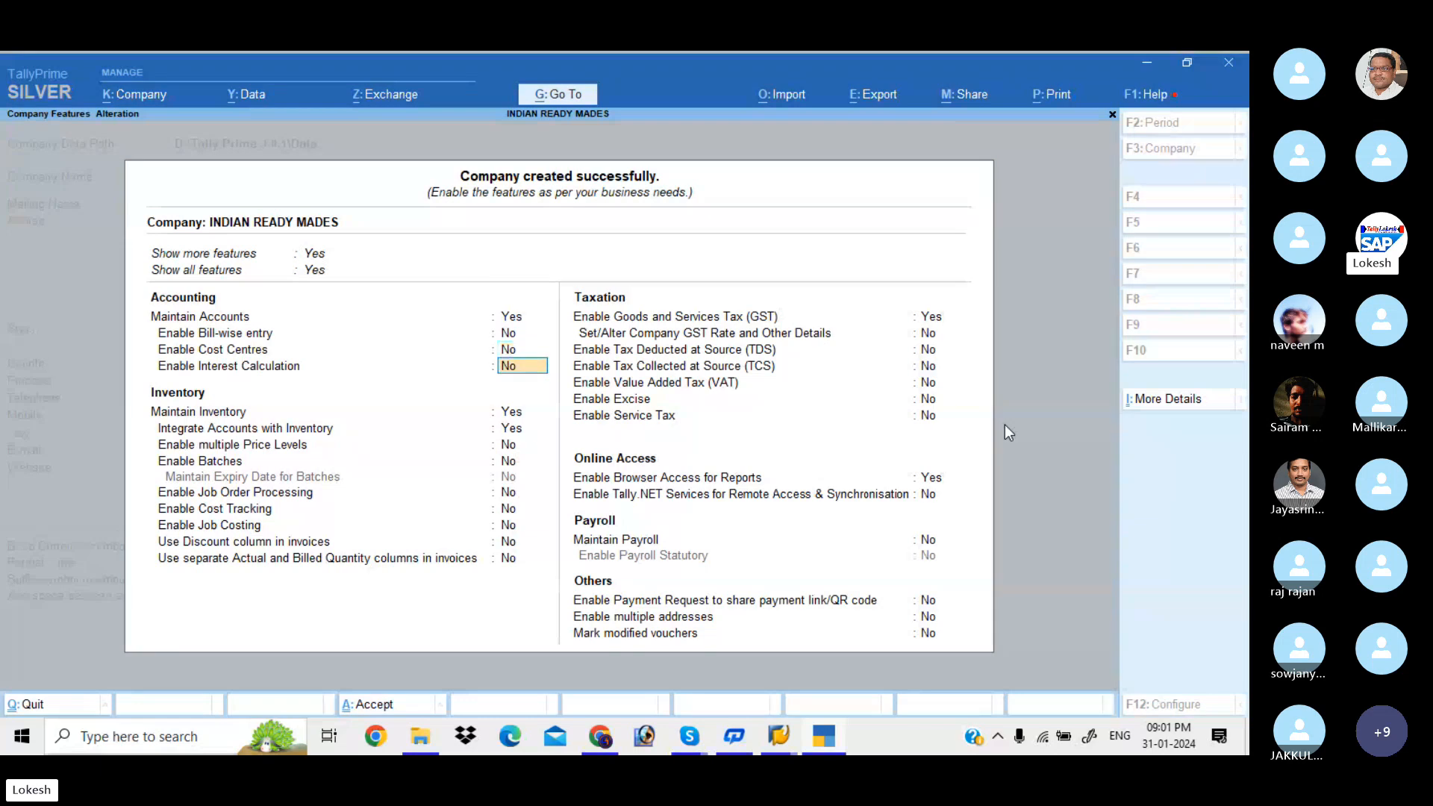
key(Return)
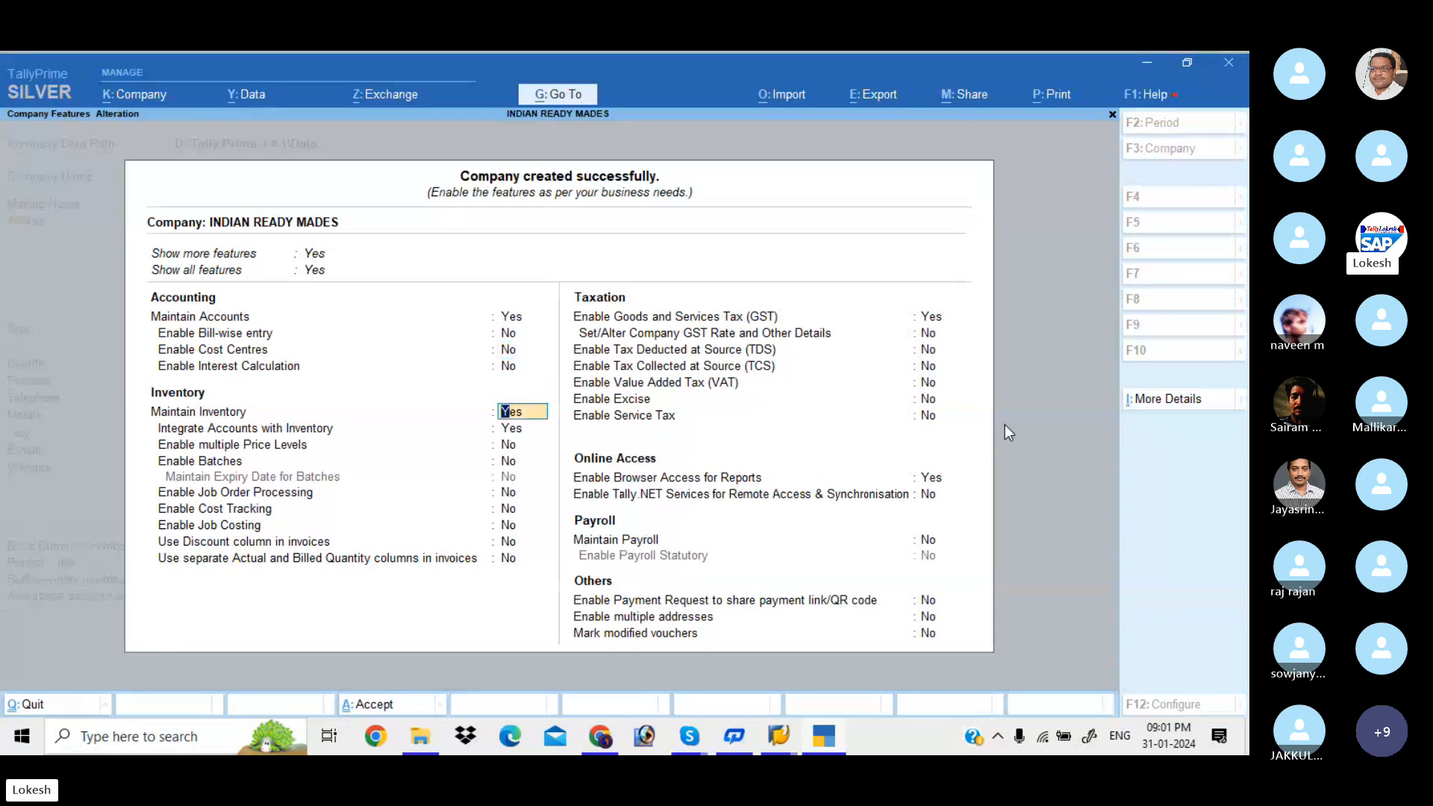
- Go past the inventory features and disable Goods and Services Tax (GST) in the company's taxation features
key(Return)
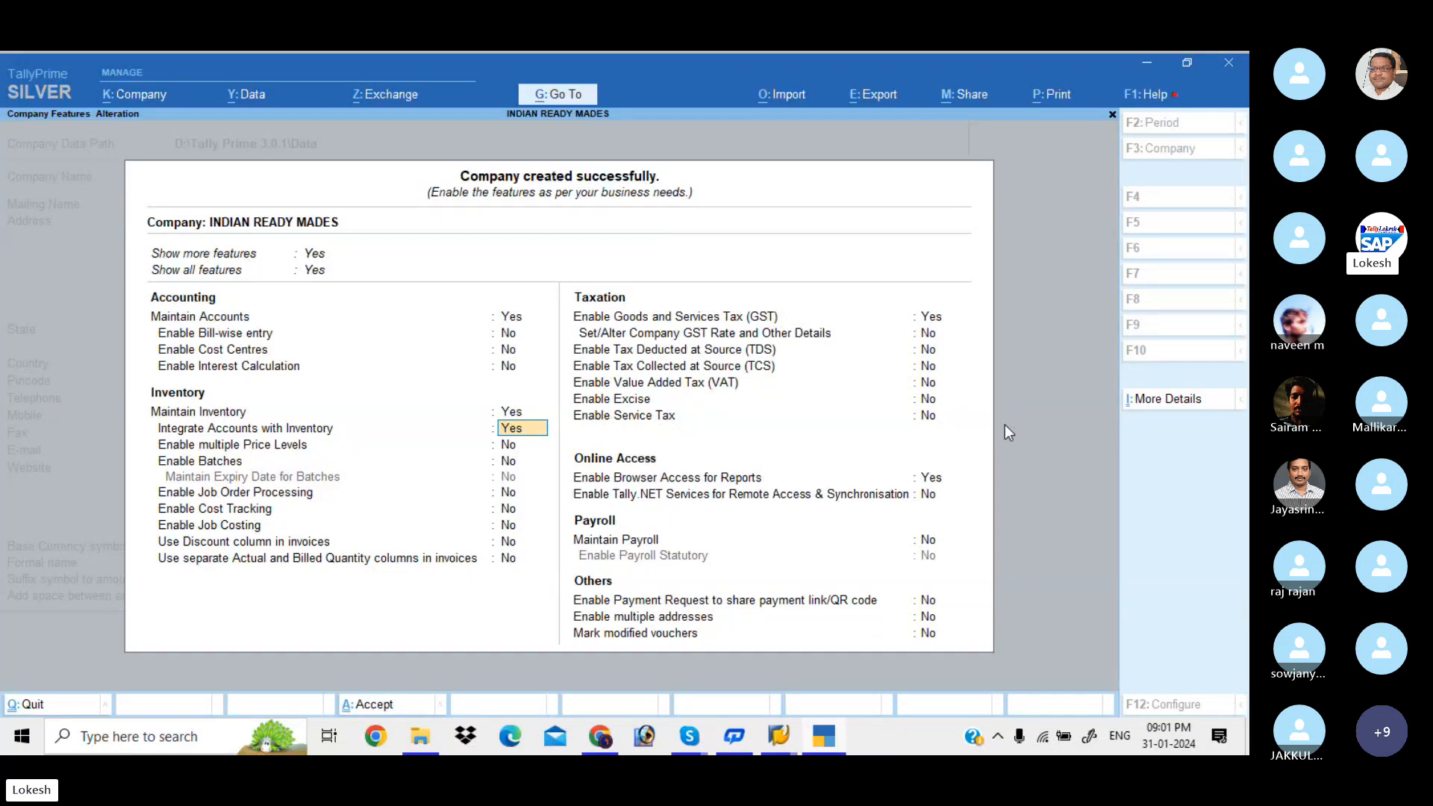
key(Return)
key(Return)
key(Return)
key(Return)
key(Return)
key(Return)
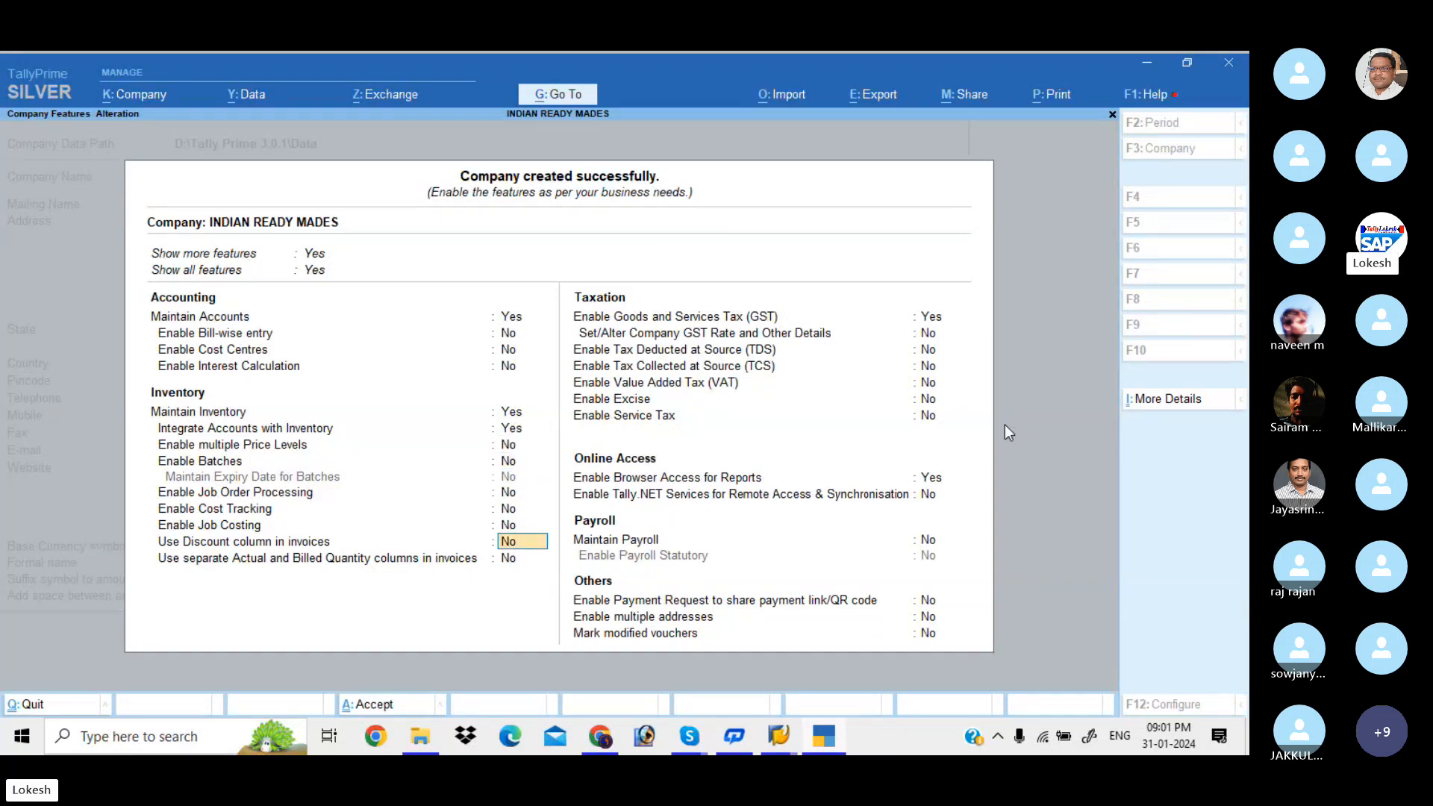
key(Return)
key(Return)
key(n)
key(Return)
key(Return)
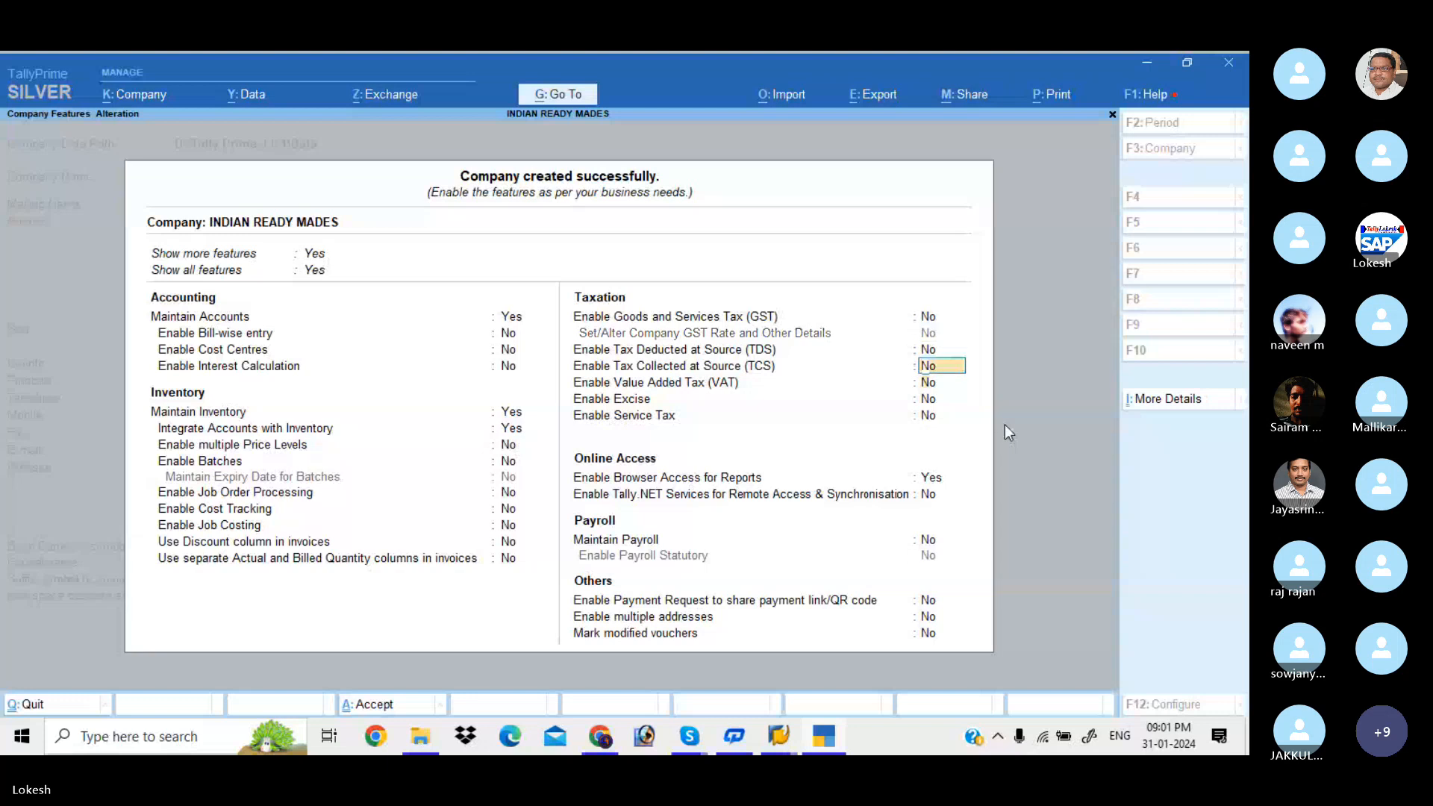
- Go past the remaining taxation features, disable browser access for reports, and save the company features of INDIAN READY MADES
key(Return)
key(Return)
key(Return)
key(Return)
key(n)
key(Return)
key(Return)
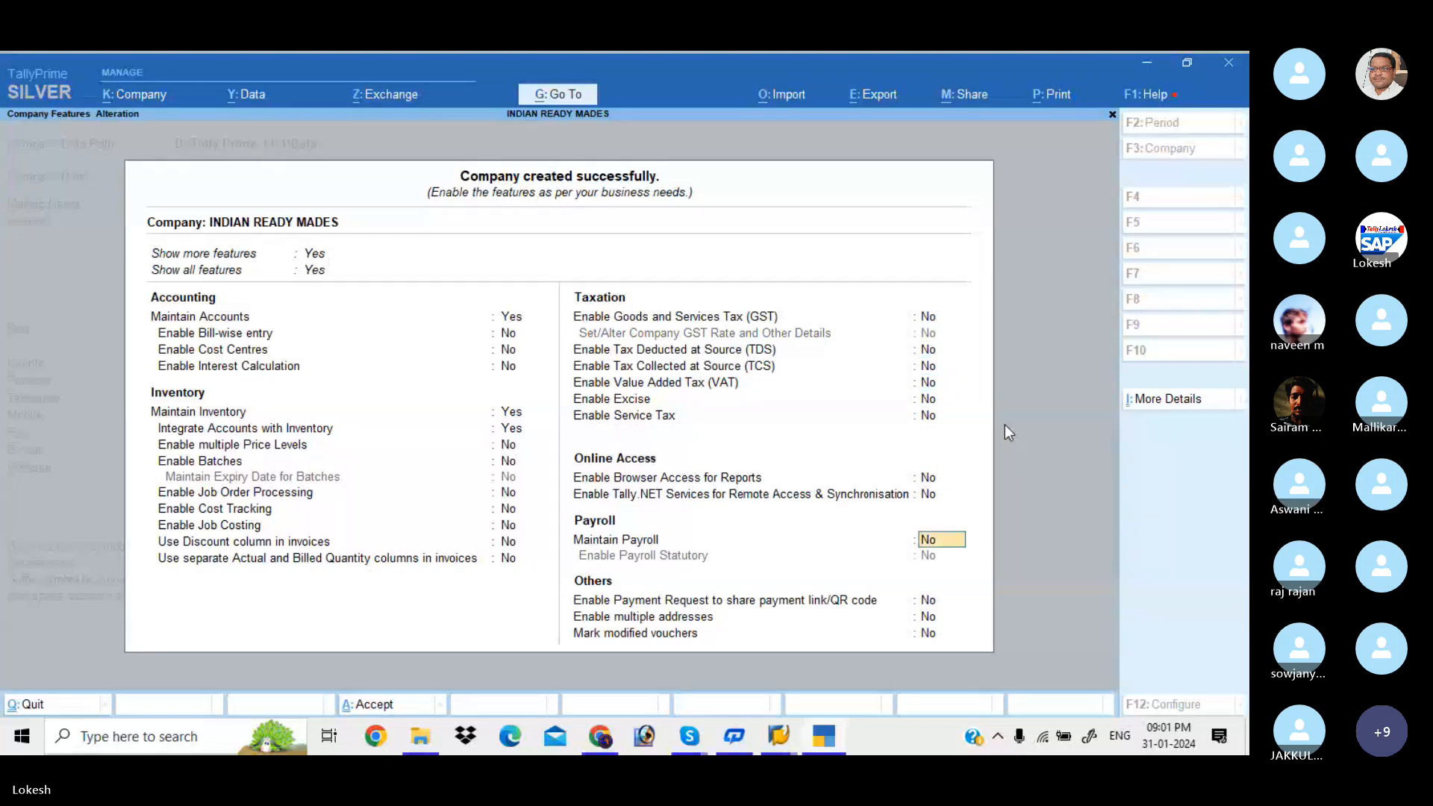
key(Return)
key(Return)
key(Return)
key(Return)
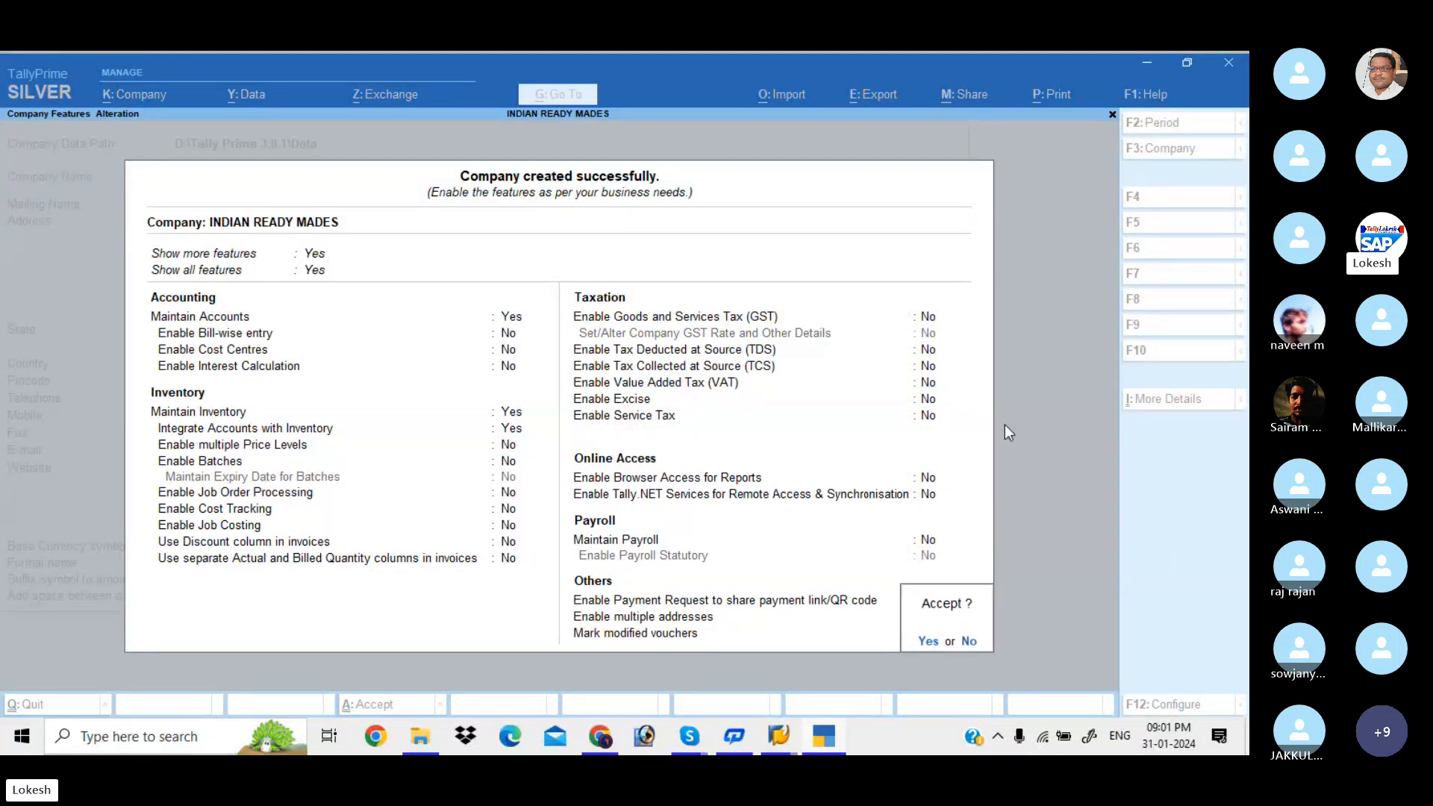
key(y)
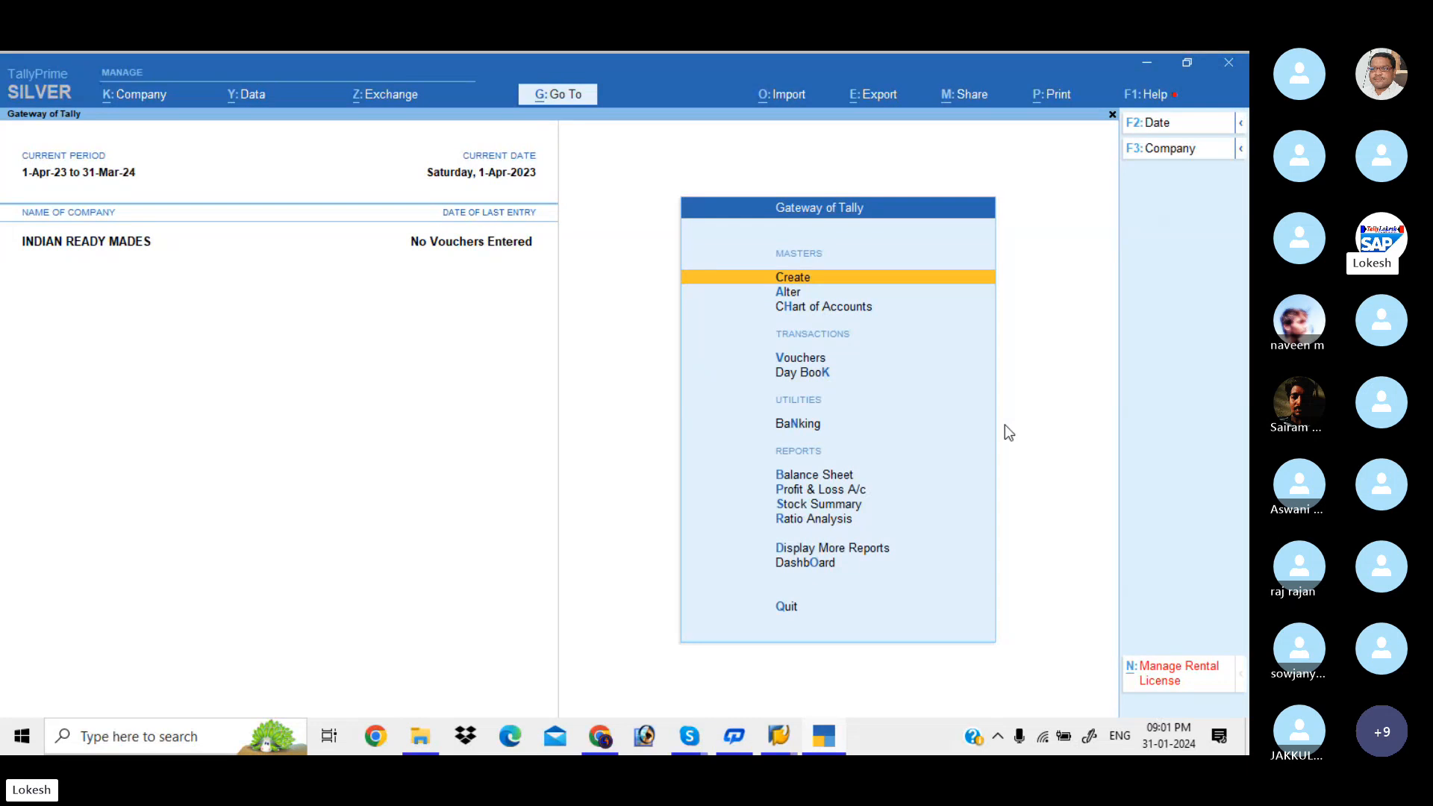
- Create a ledger named Capital under the Capital Account group and save it
key(Return)
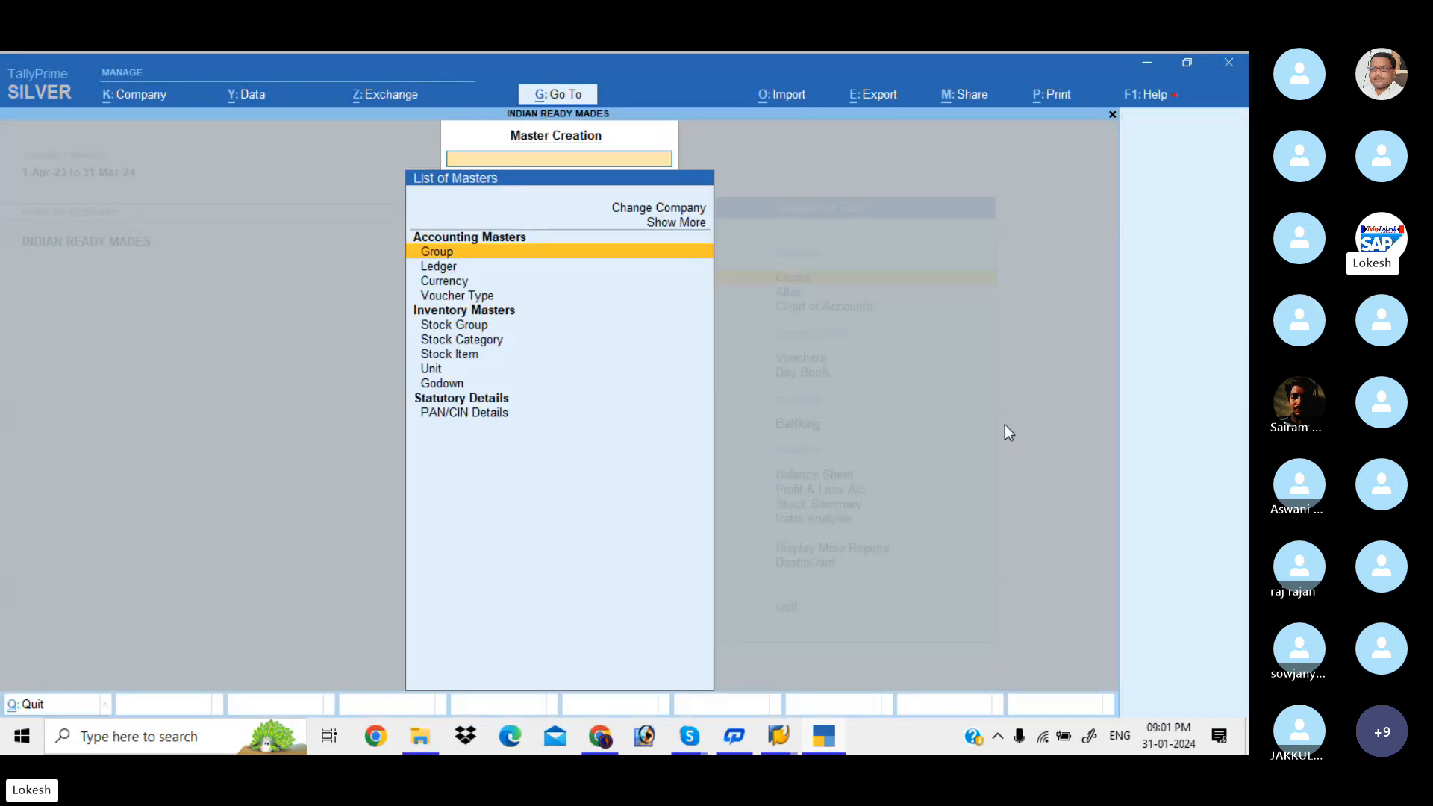
key(Down)
key(Return)
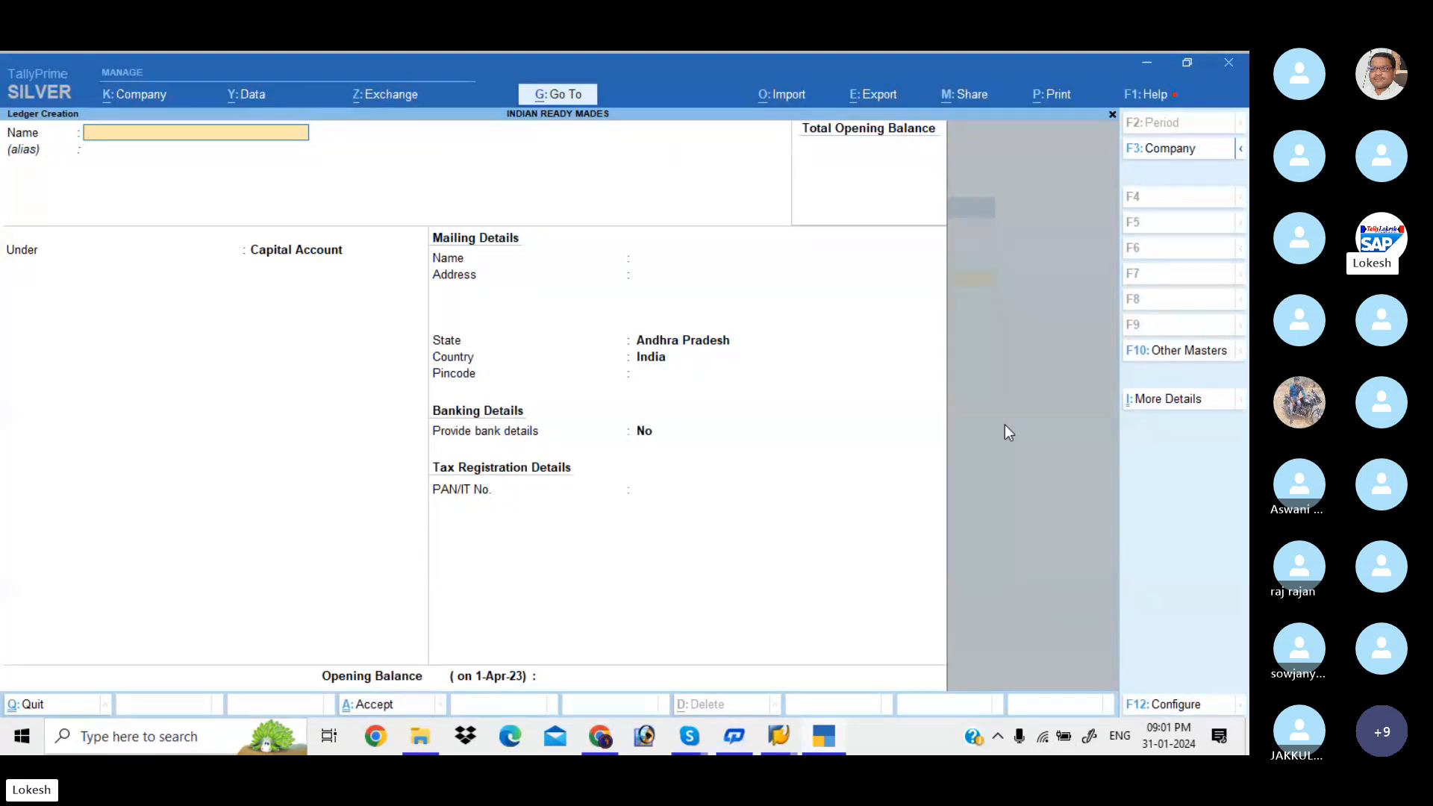
text(CAPI)
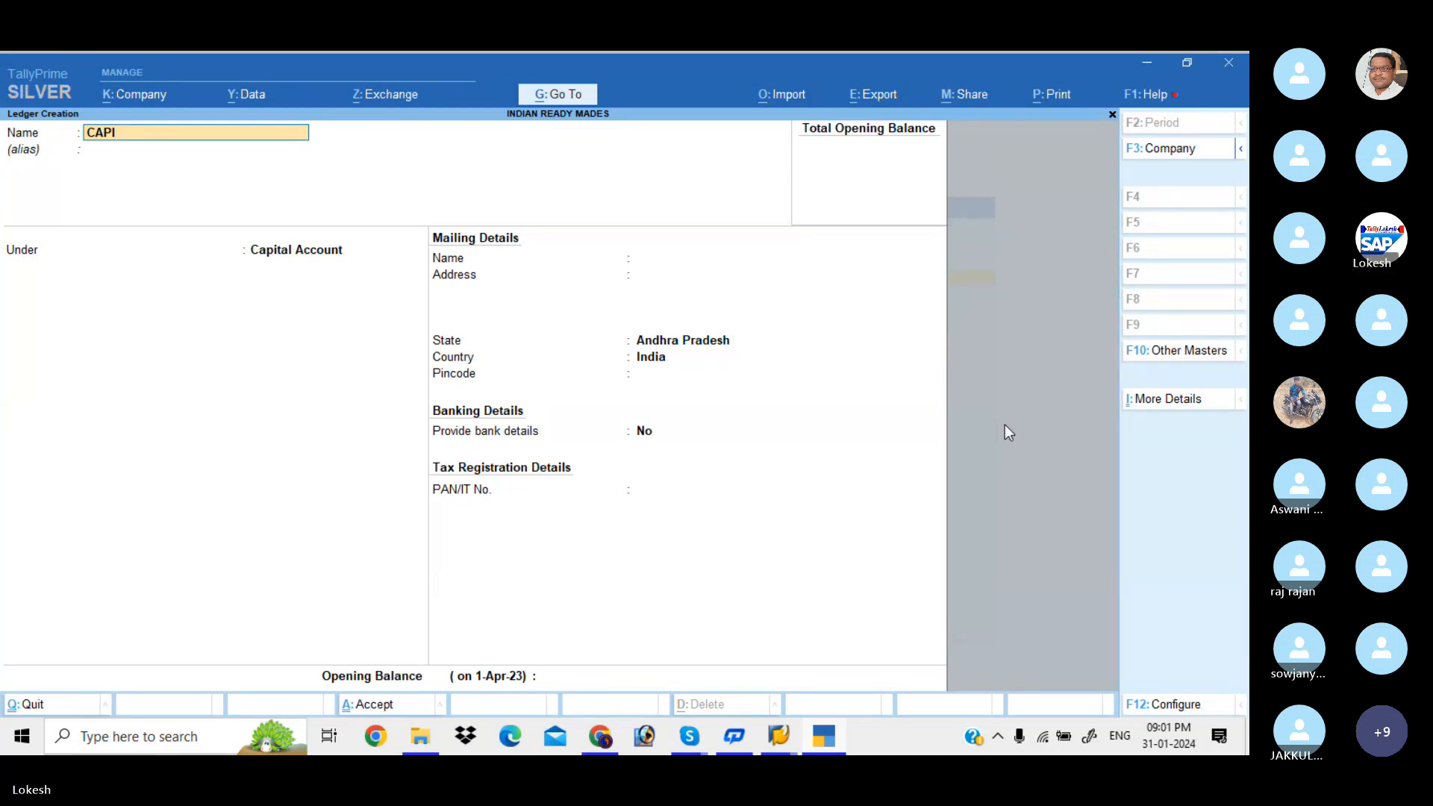
key(BackSpace)
key(BackSpace)
key(BackSpace)
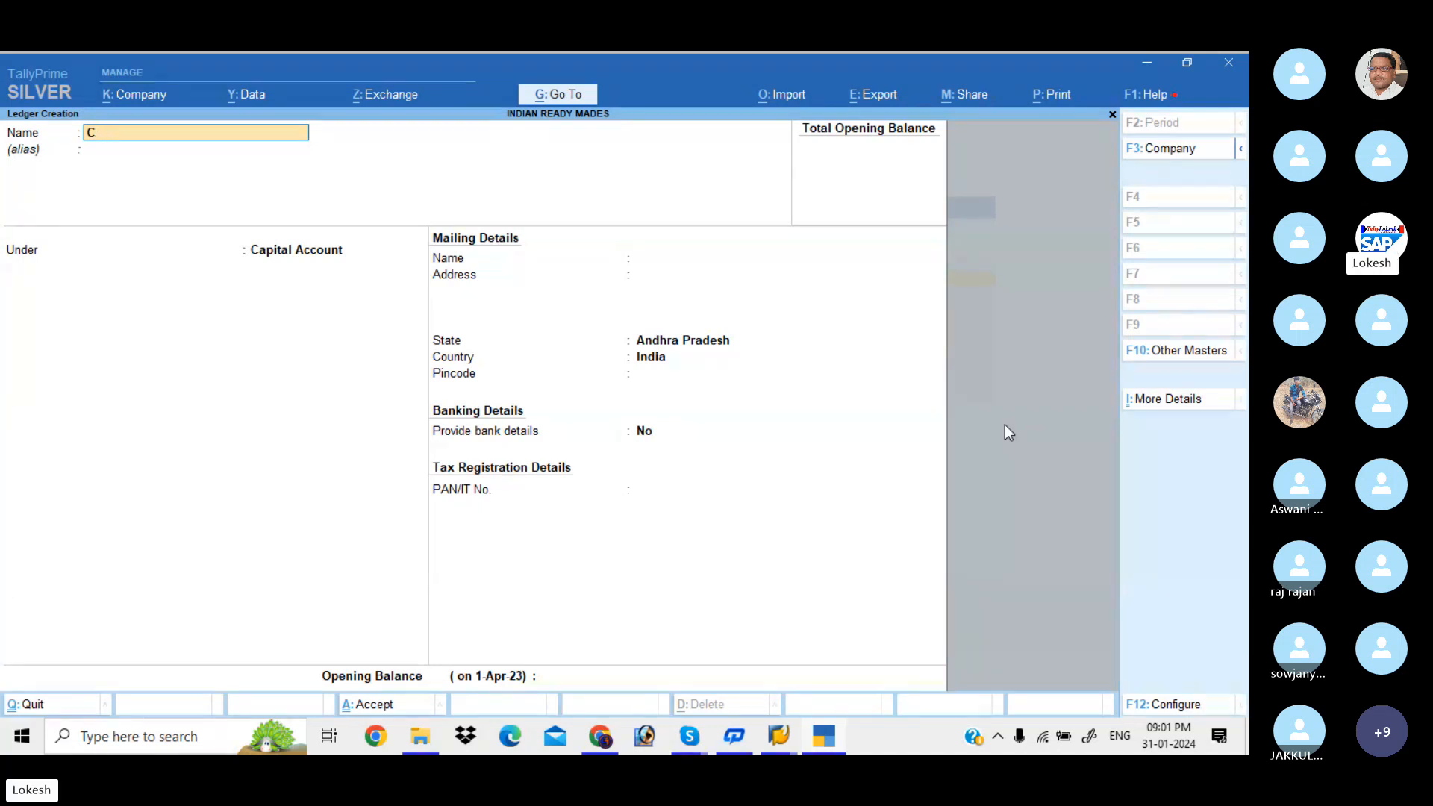
text(AP)
key(BackSpace)
key(BackSpace)
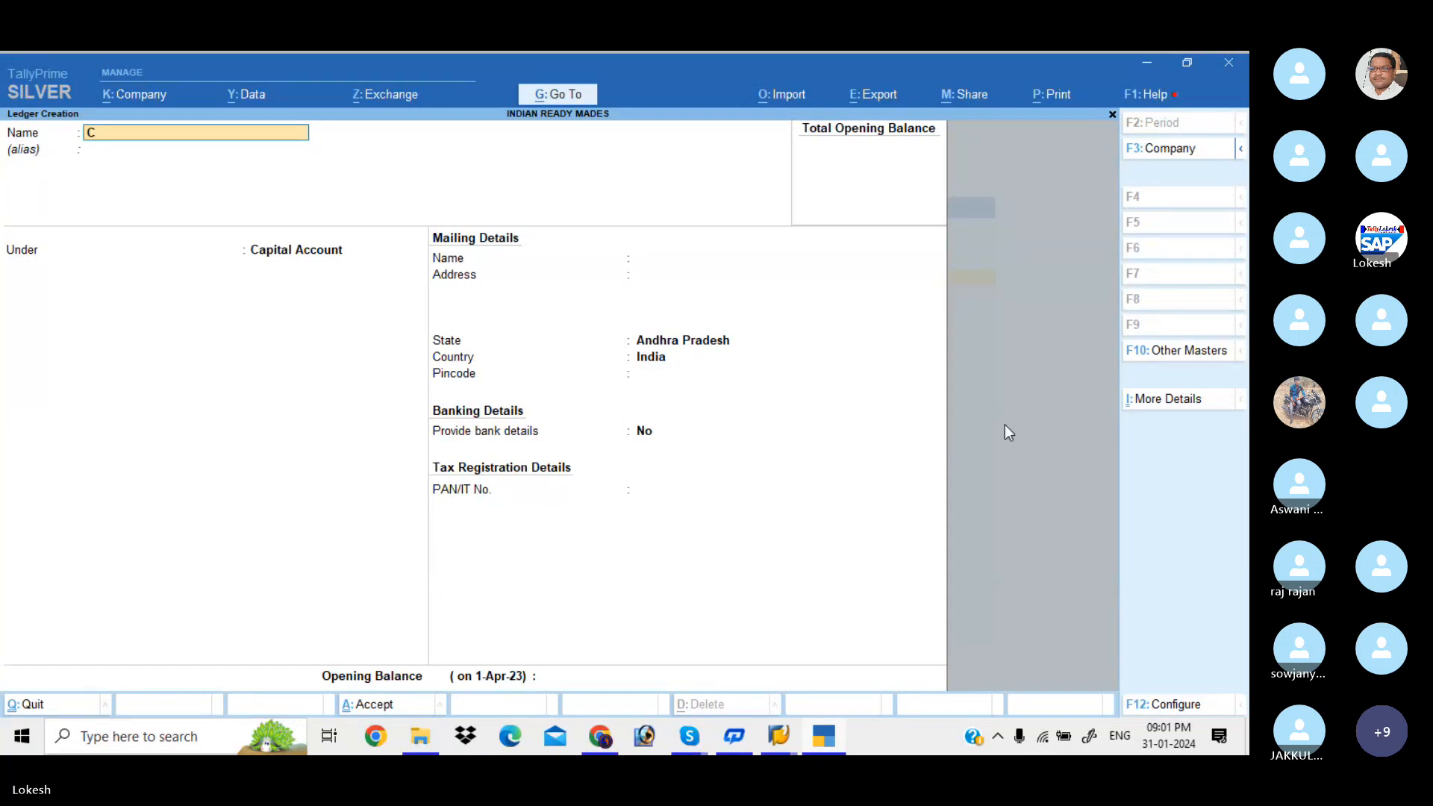
text(A)
key(BackSpace)
text(apital)
key(Return)
key(Return)
key(Return)
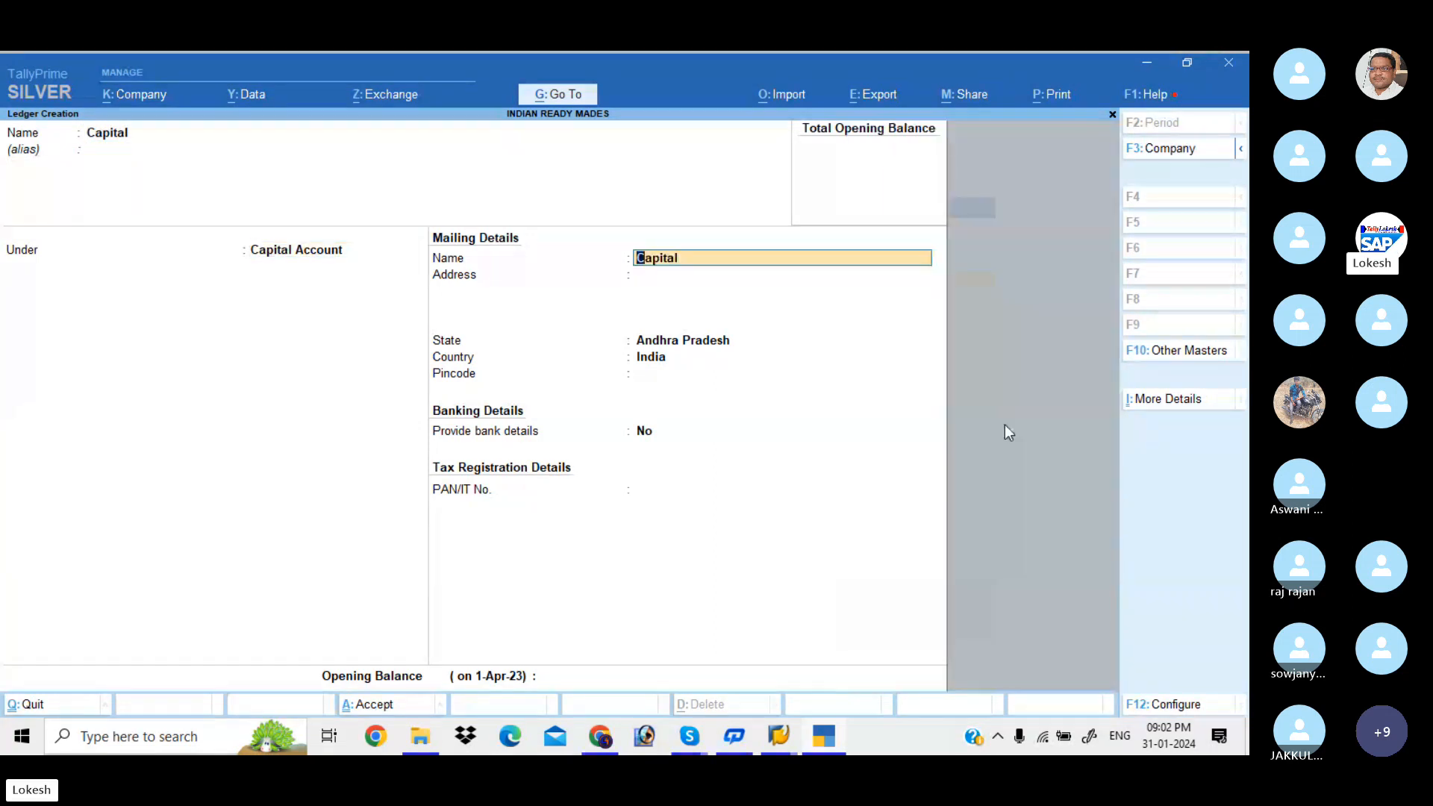
key(ctrl+a)
- Create a ledger named Purchase under the Purchase Accounts group, with its ledger type left as Not Applicable
text(P)
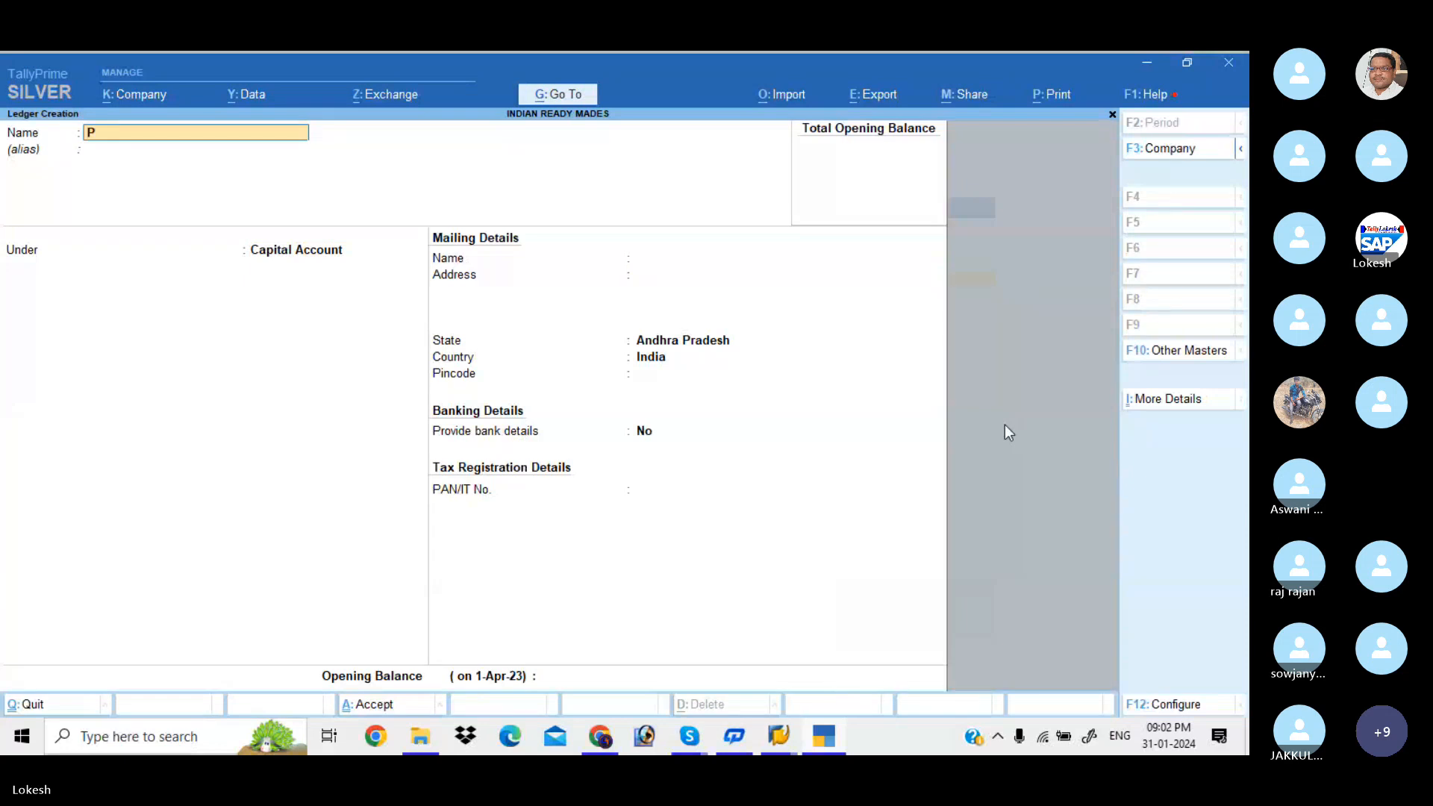
text(urchase)
key(Return)
key(Return)
text(Pu)
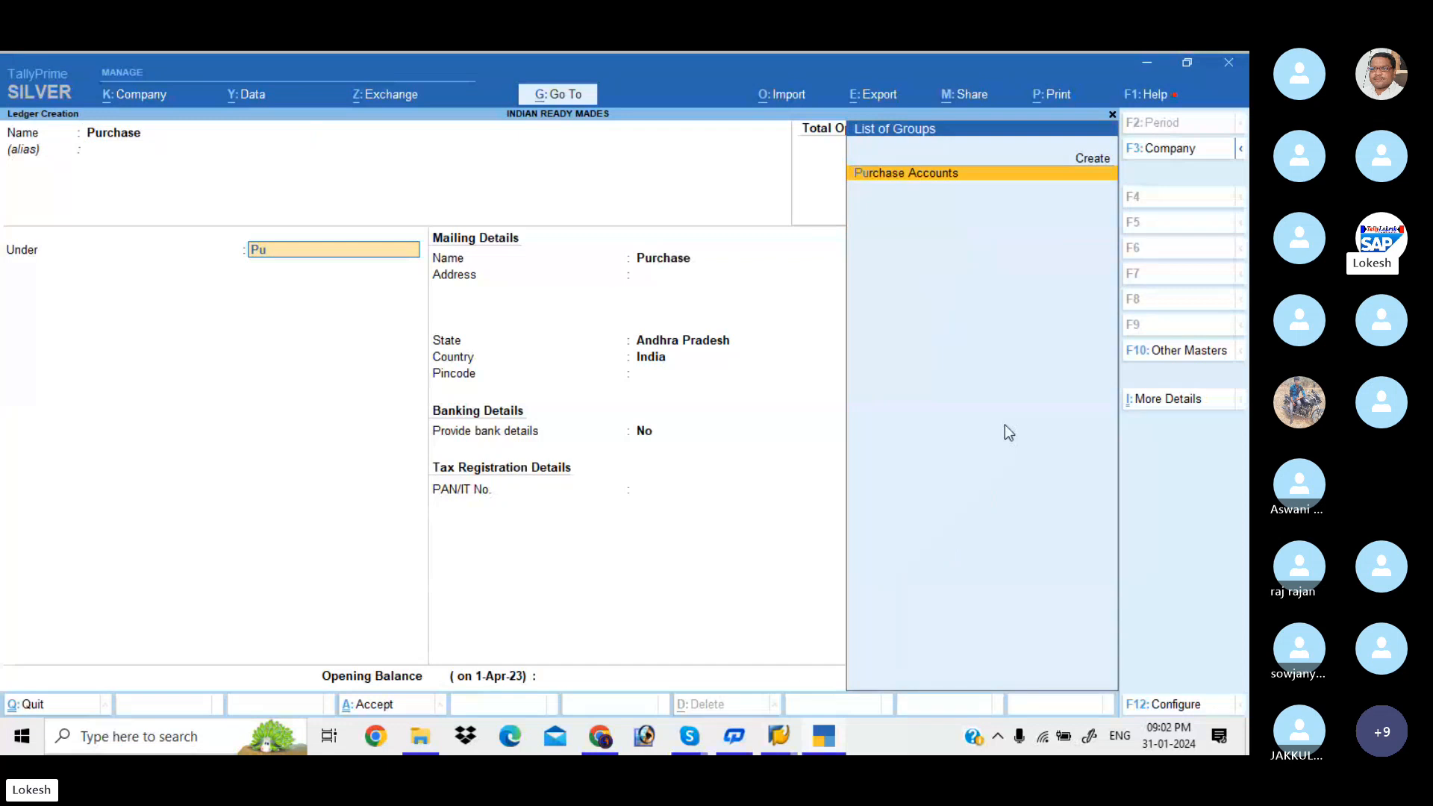
key(Return)
key(Return)
key(Return)
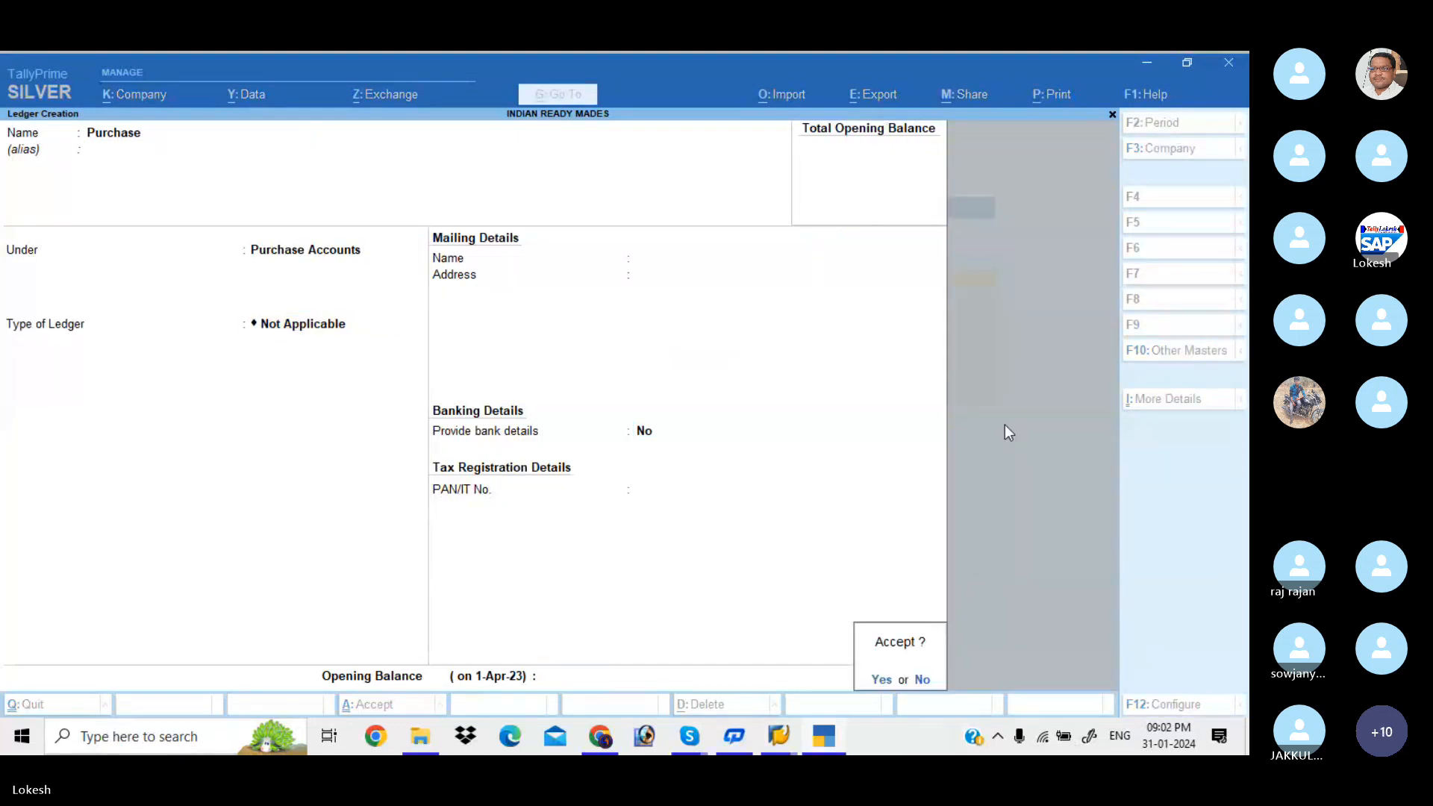
key(Return)
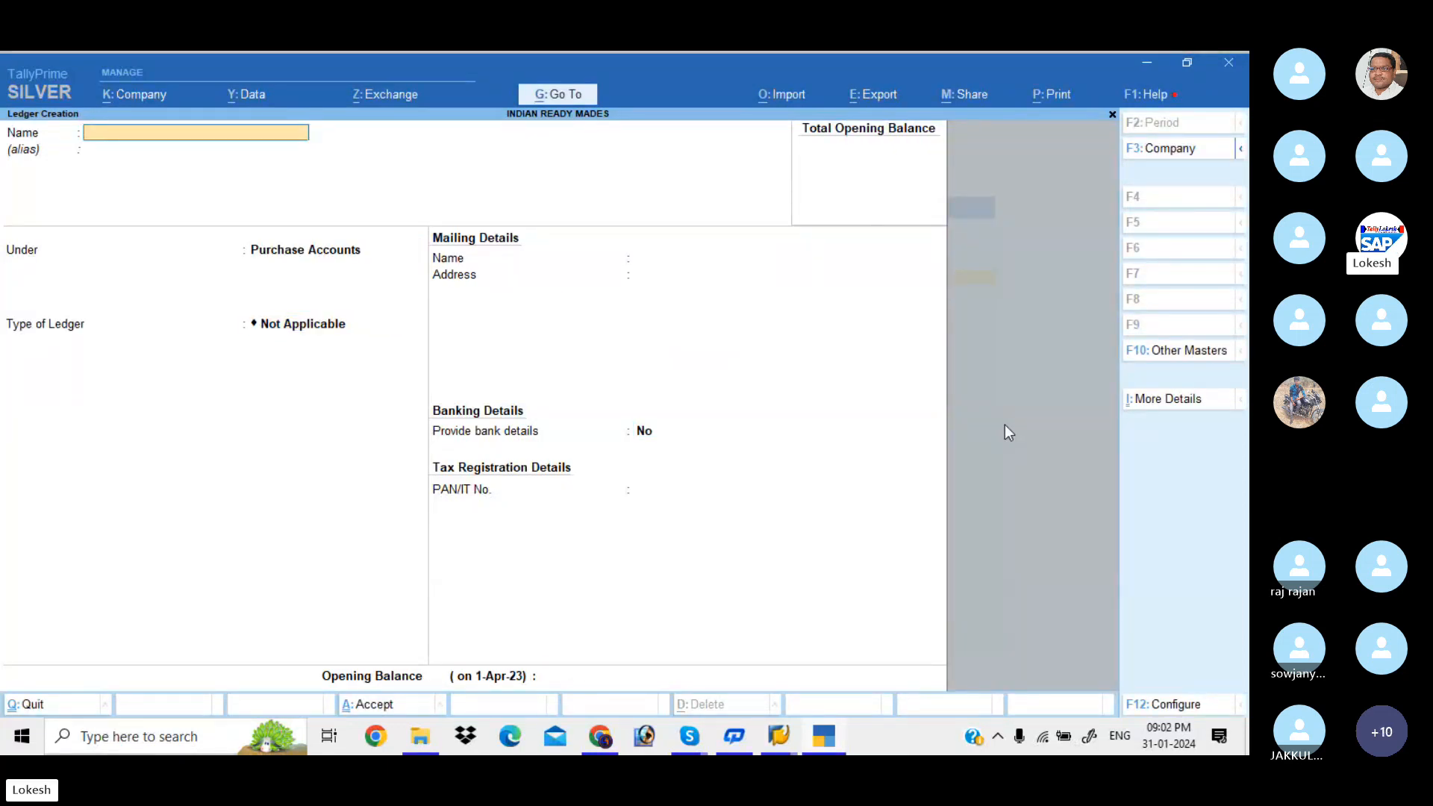
- Create the supplier ledger Indian Garments under Sundry Creditors with the default mailing details and no opening balance
text(Indi)
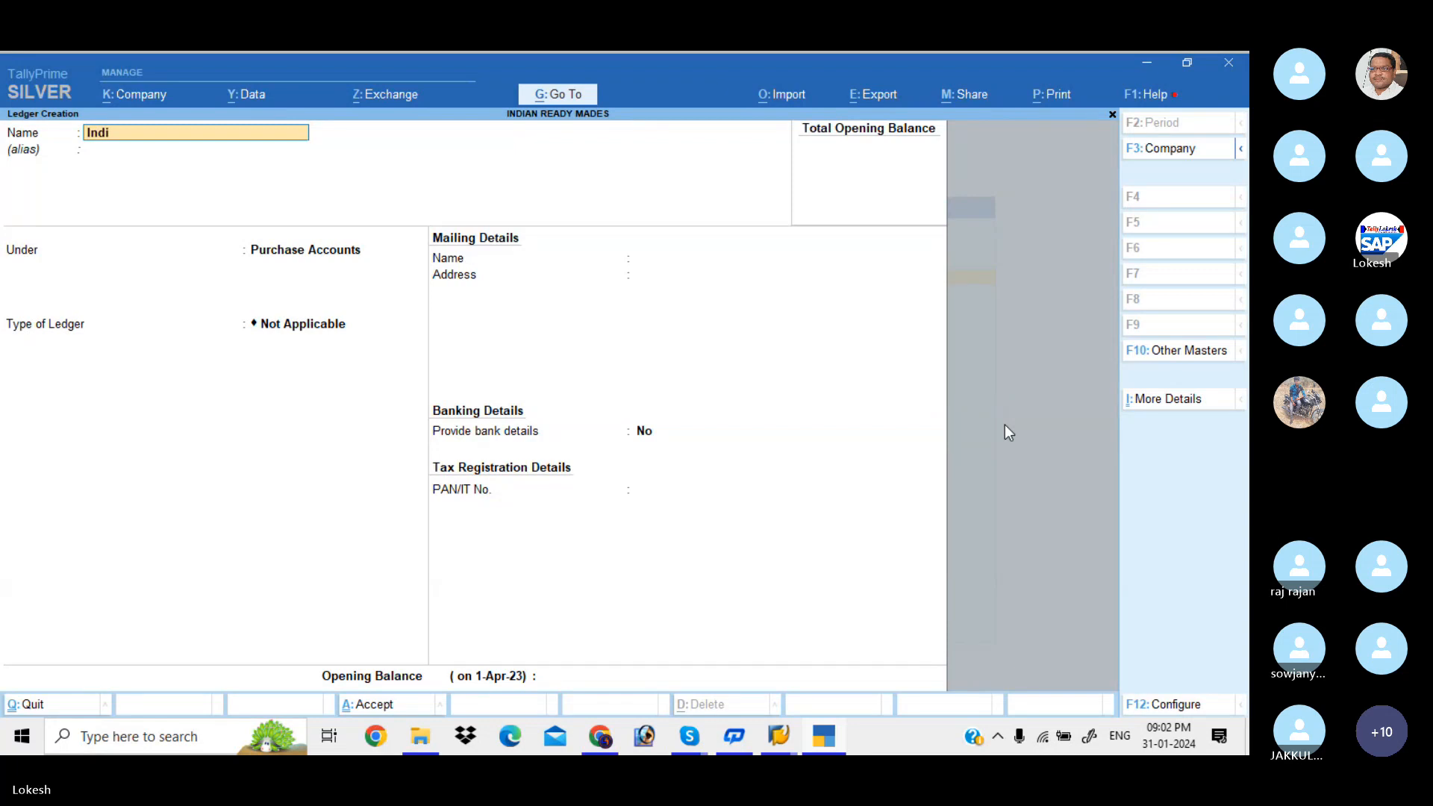
text(an Garments)
key(Return)
key(Return)
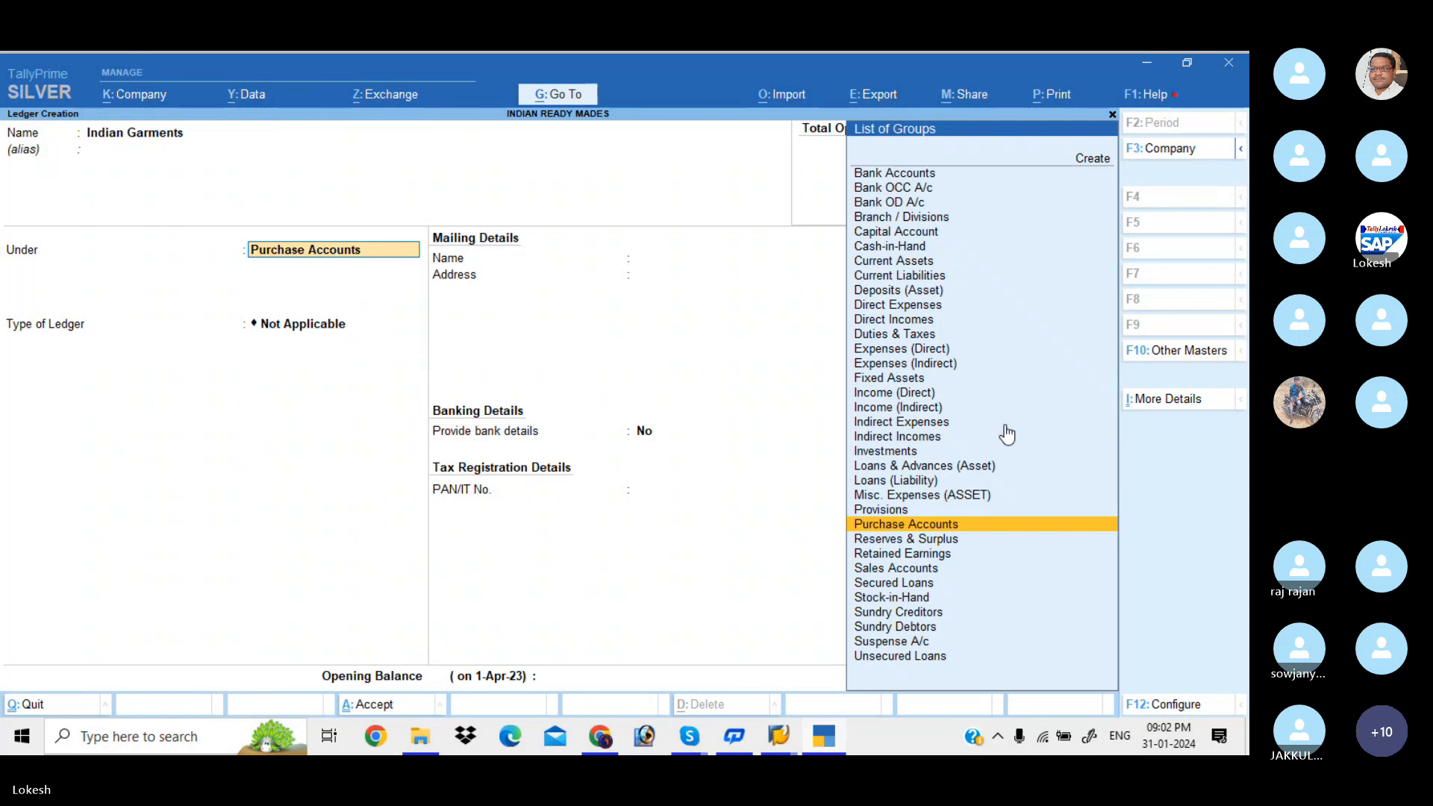
text(Sun)
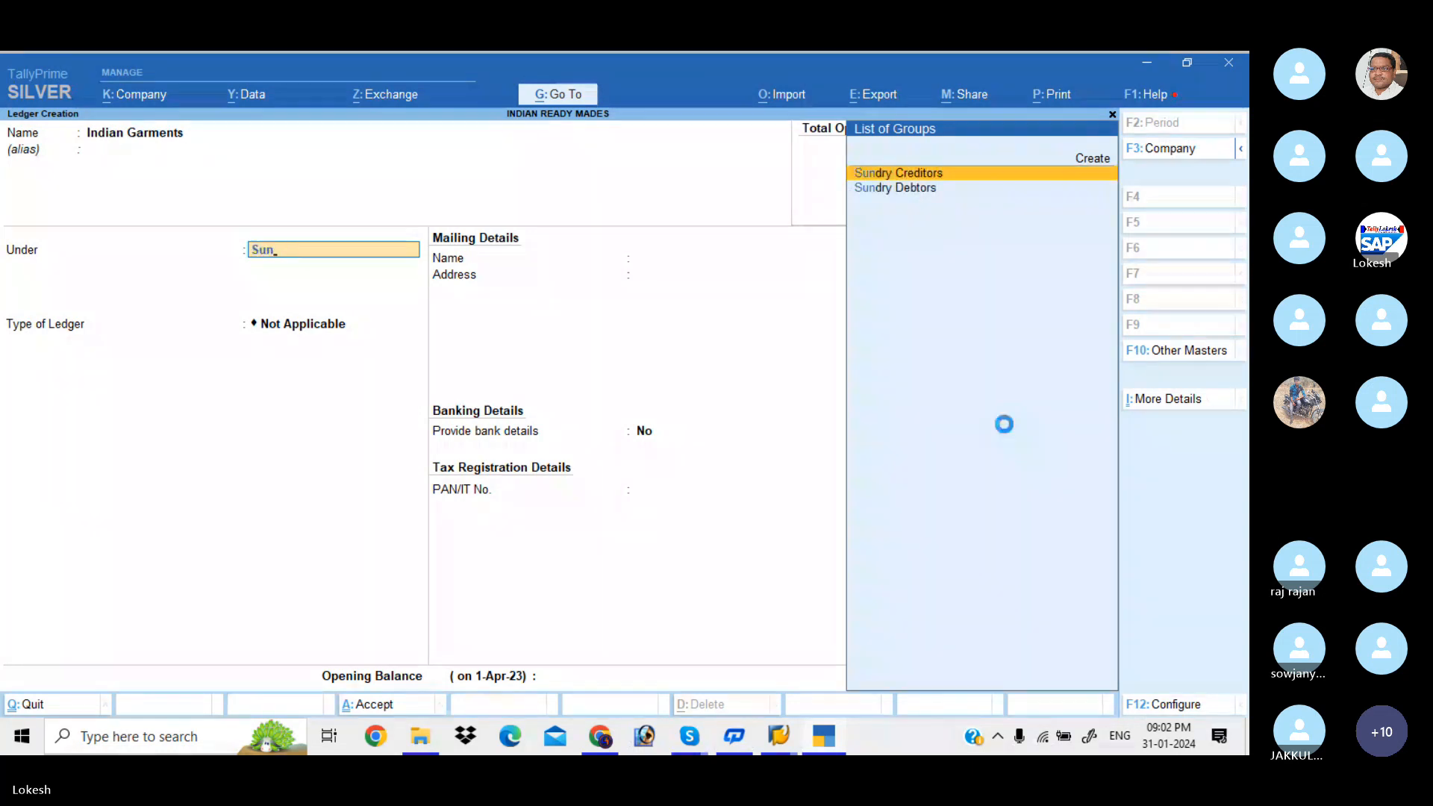
key(Return)
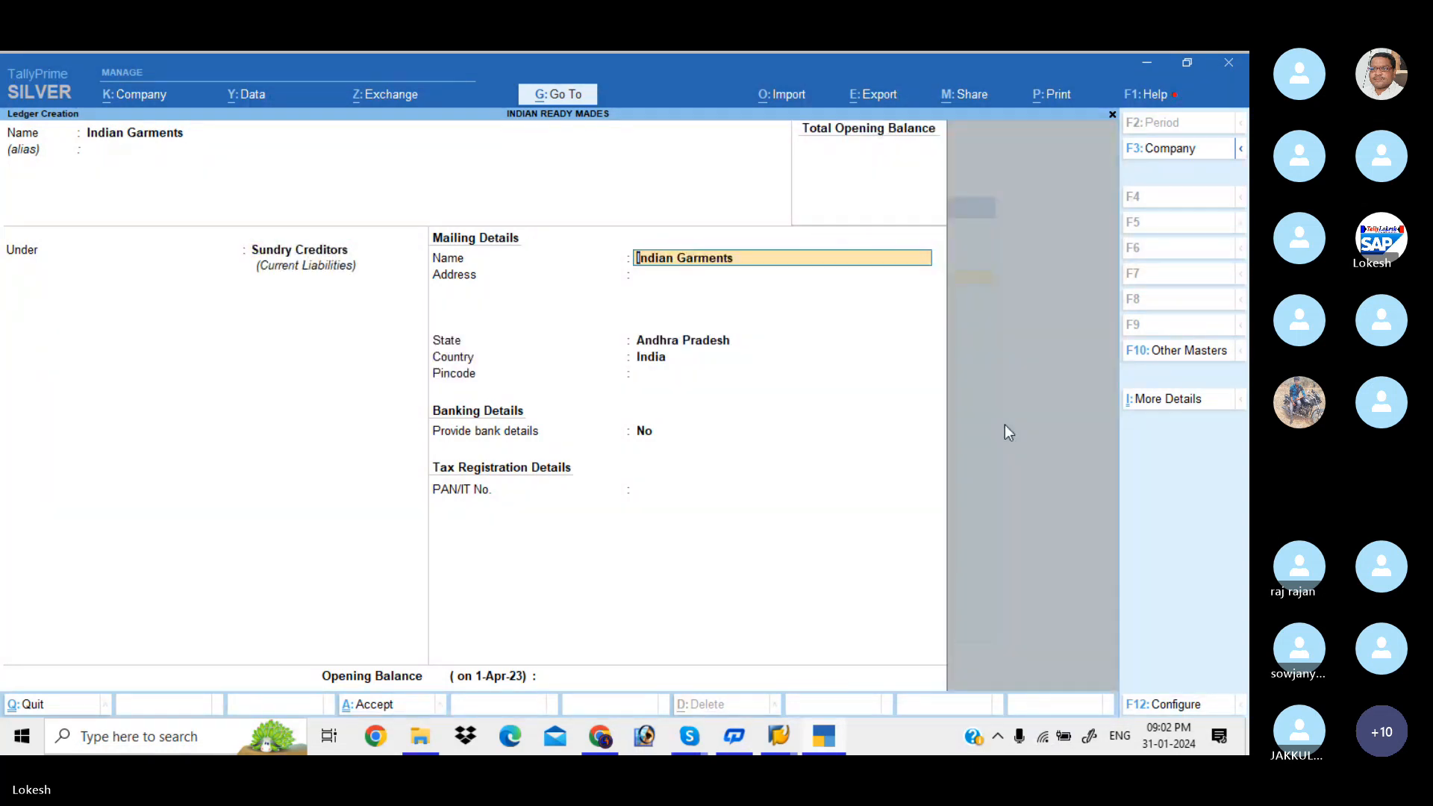
key(Return)
key(Return)
key(Return)
key(Return)
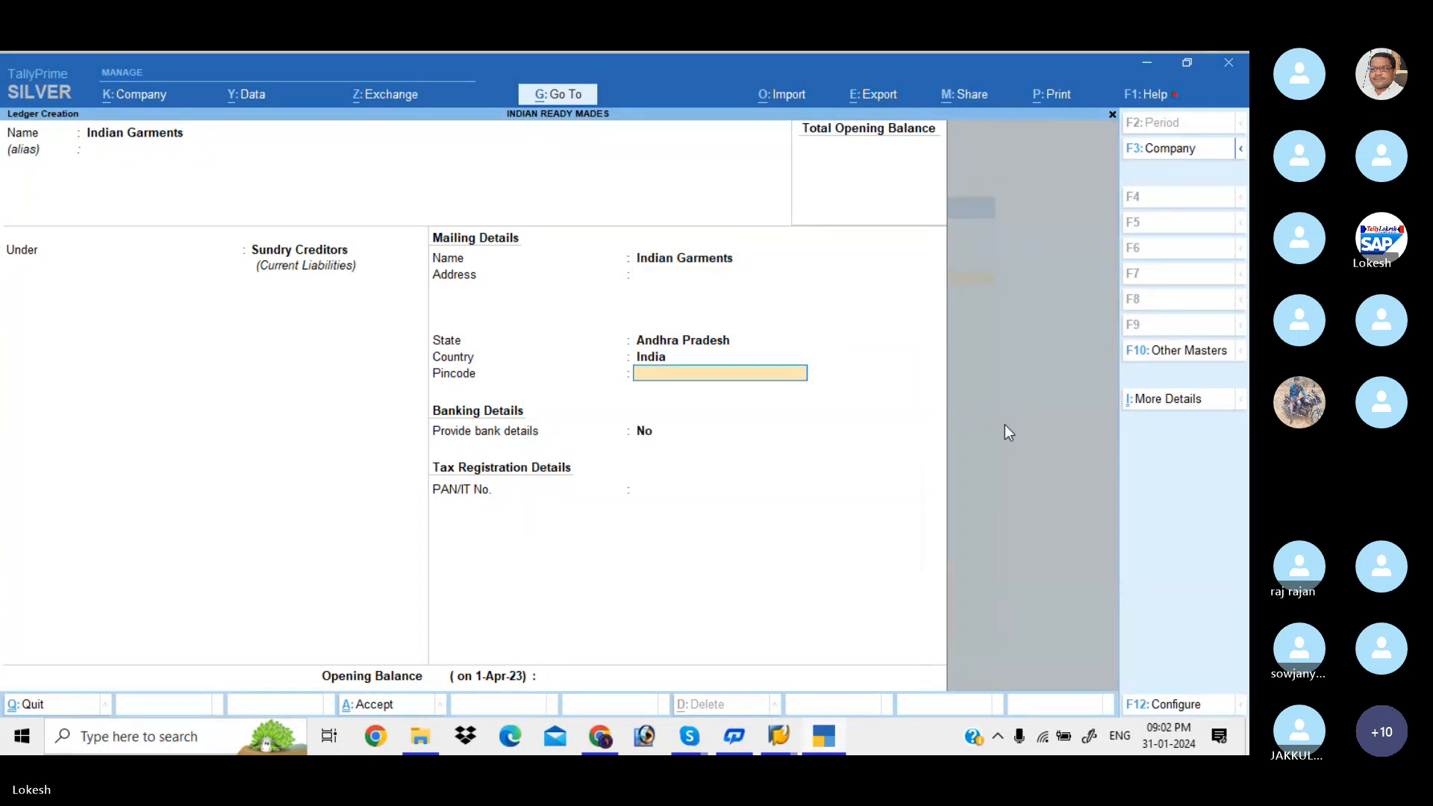
key(Return)
key(Return)
key(Return)
key(Return)
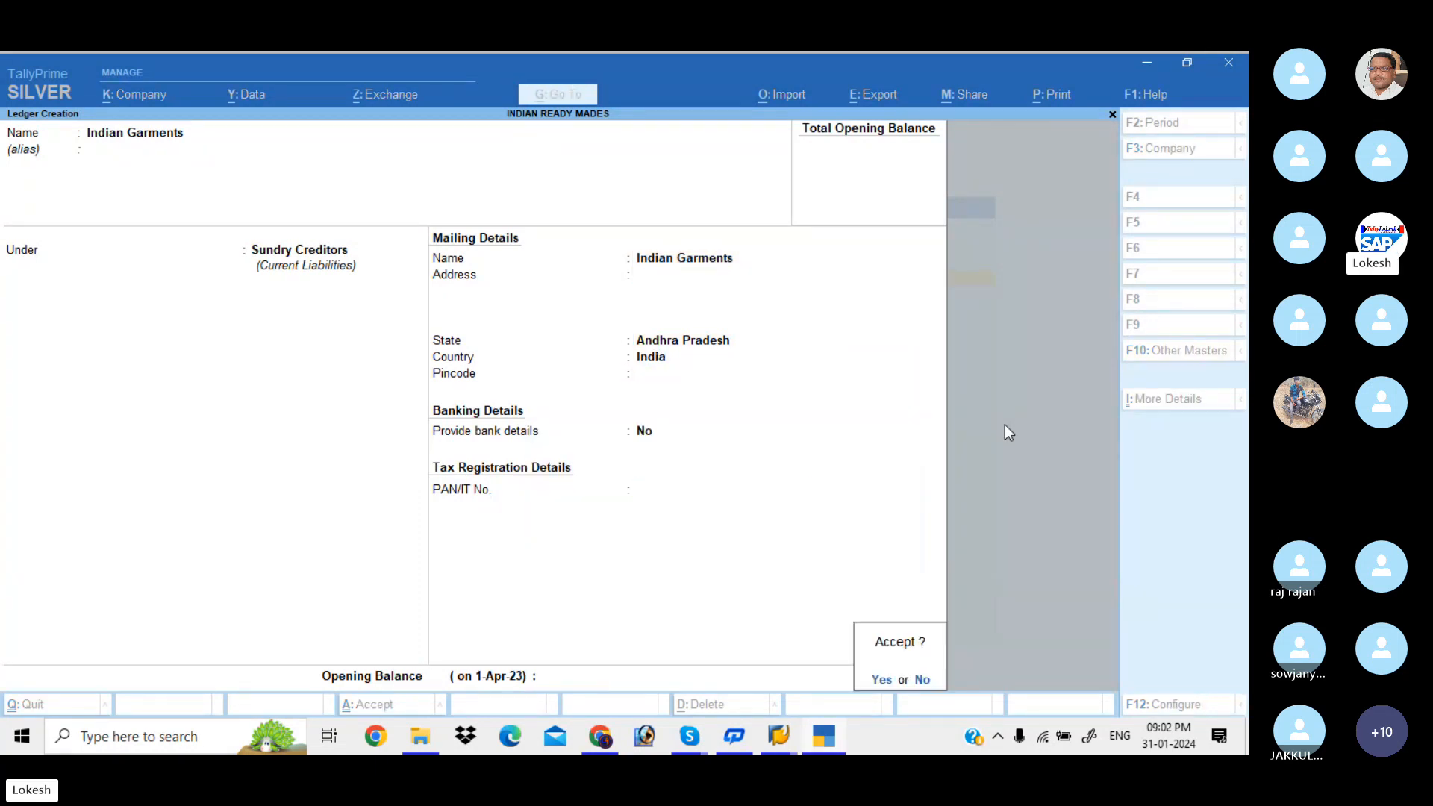
key(Return)
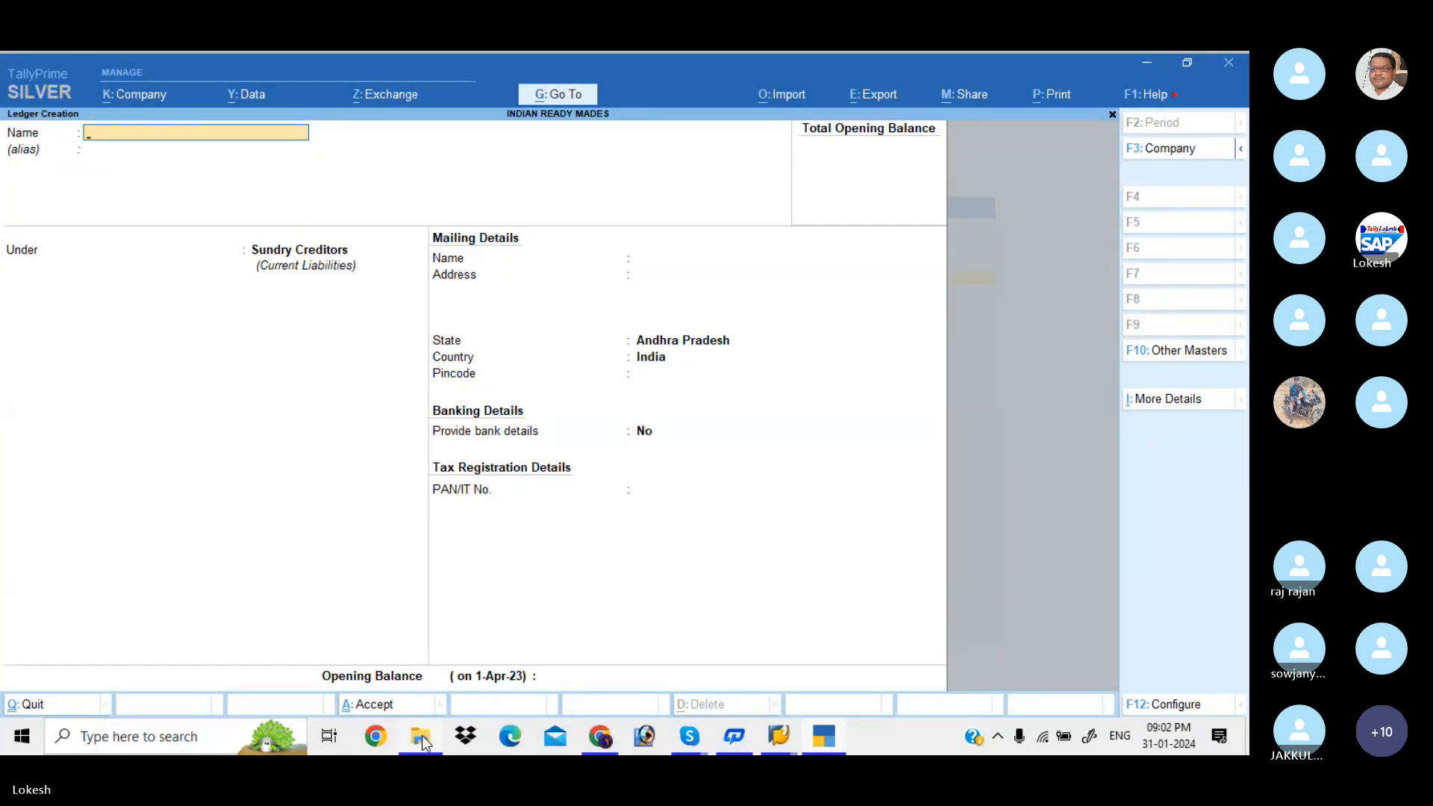
- Switch to the Skype call, mute the unmuted attendee in the participant list, and return to TallyPrime
mouse_move(704, 739)
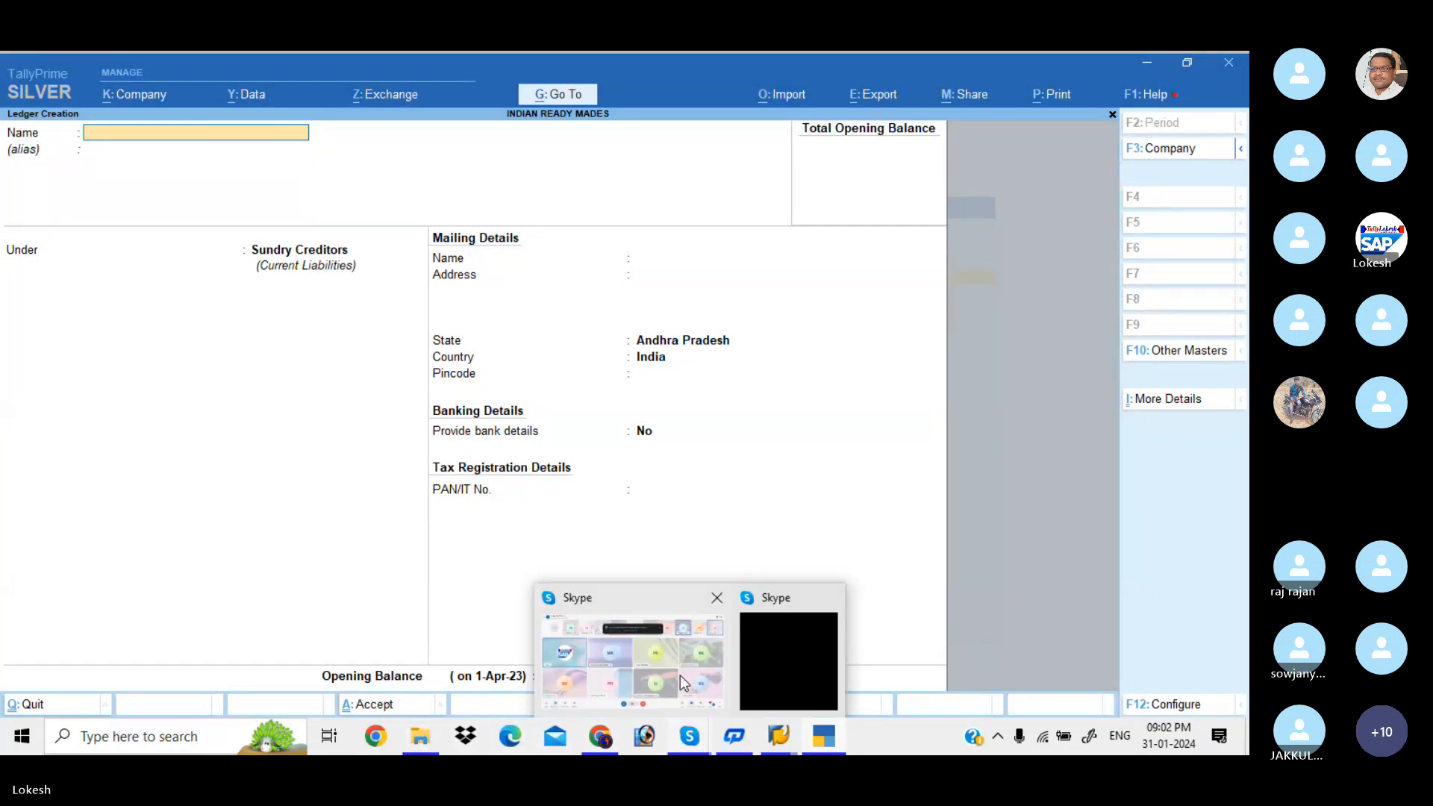
click(680, 675)
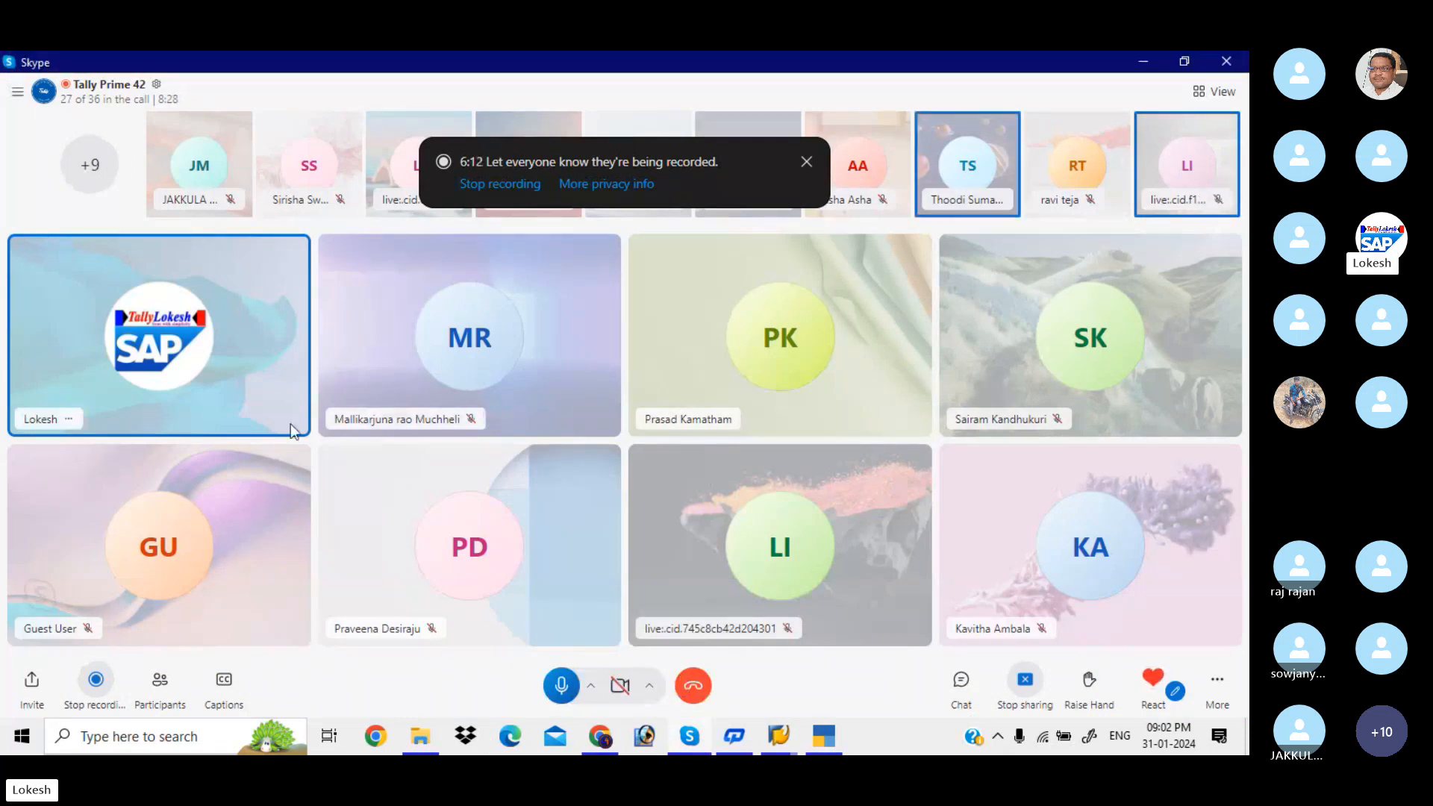
click(161, 682)
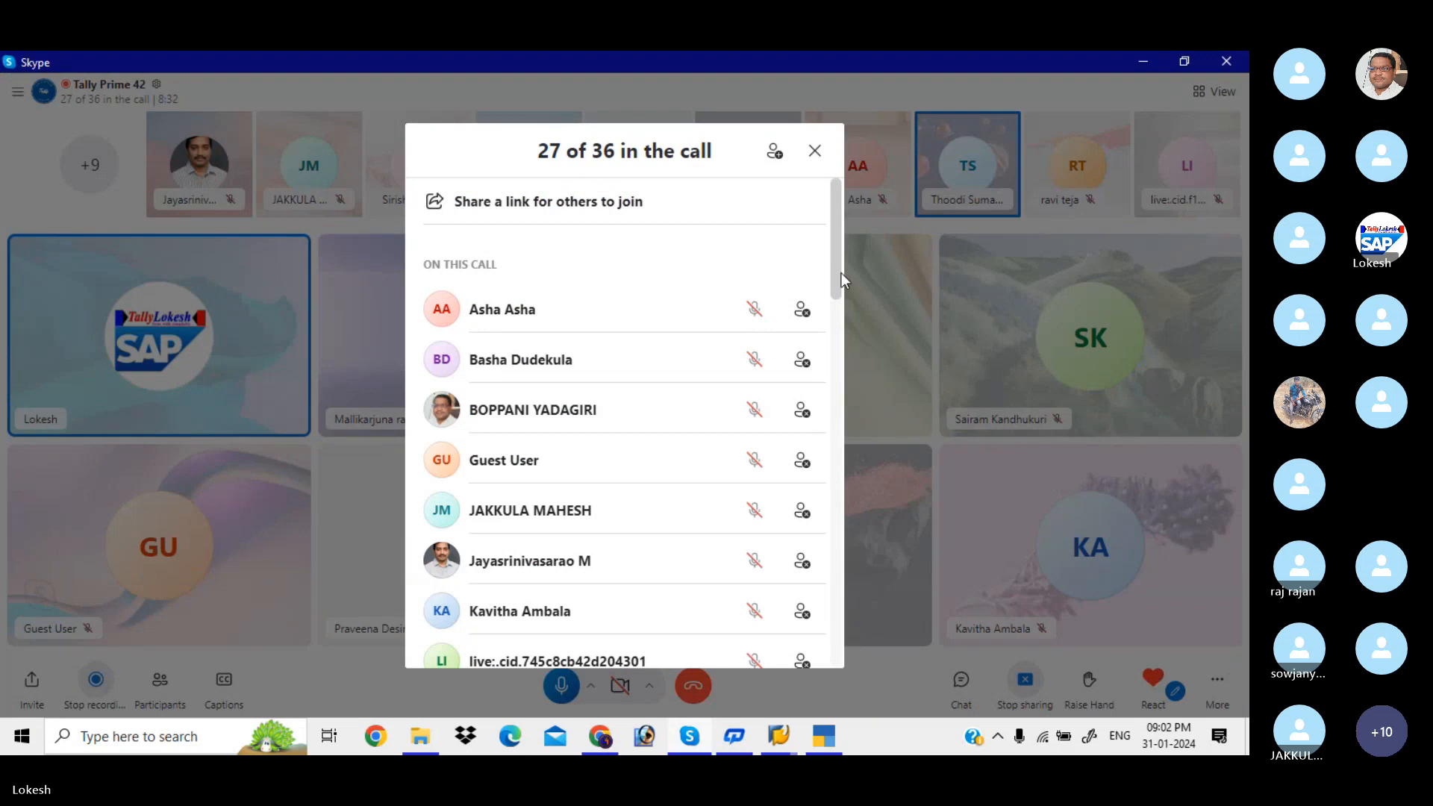
drag(841, 272, 844, 418)
click(753, 443)
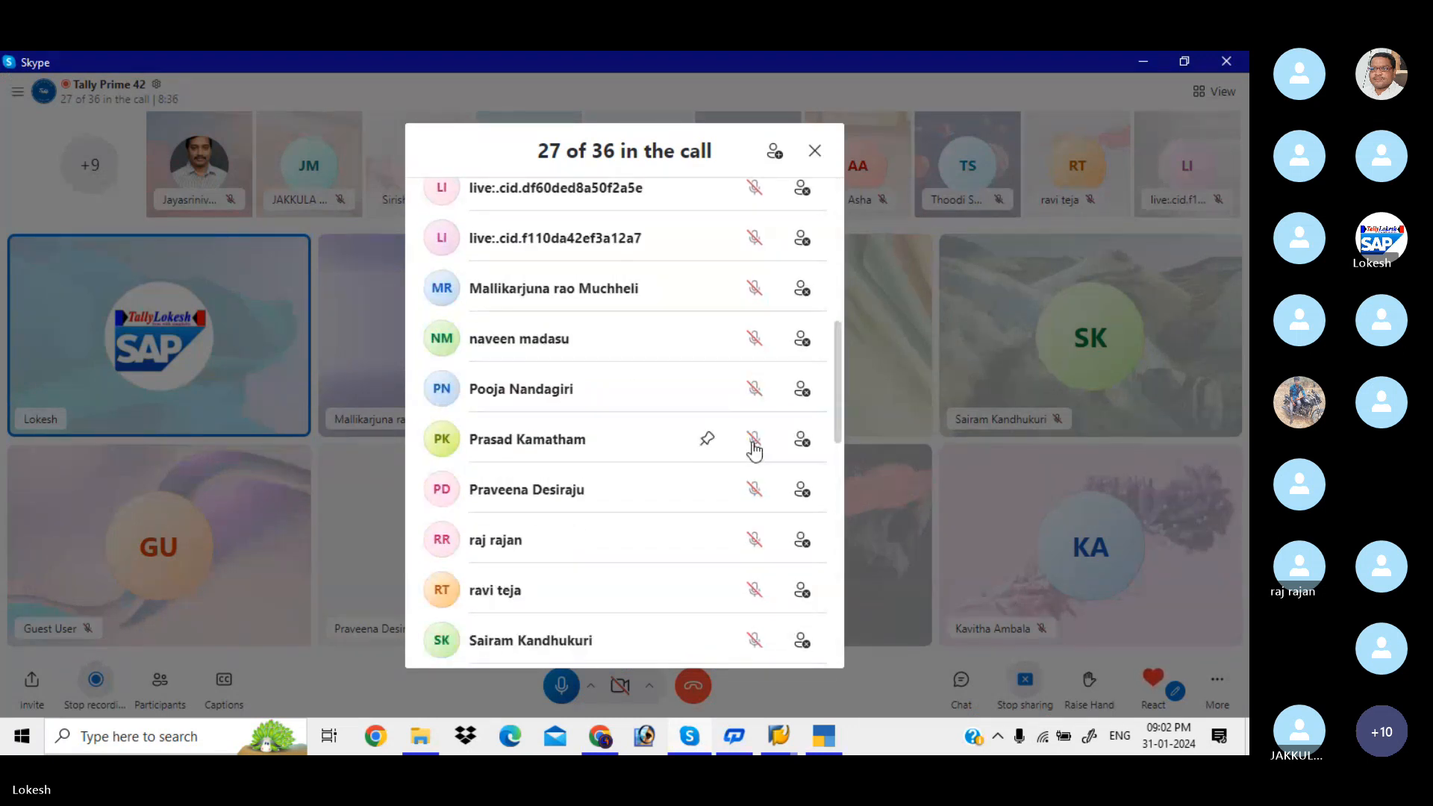
drag(837, 338, 843, 482)
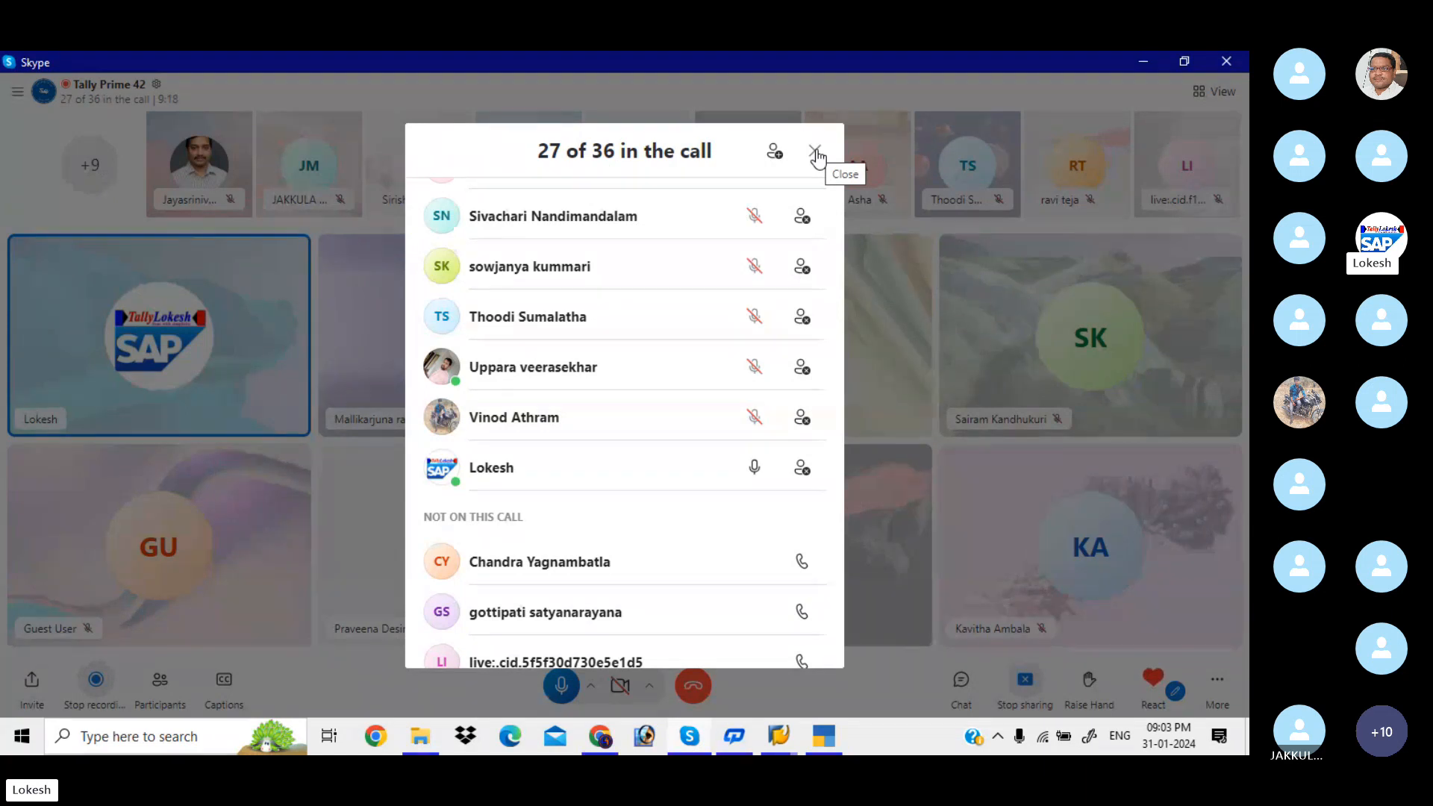
click(817, 153)
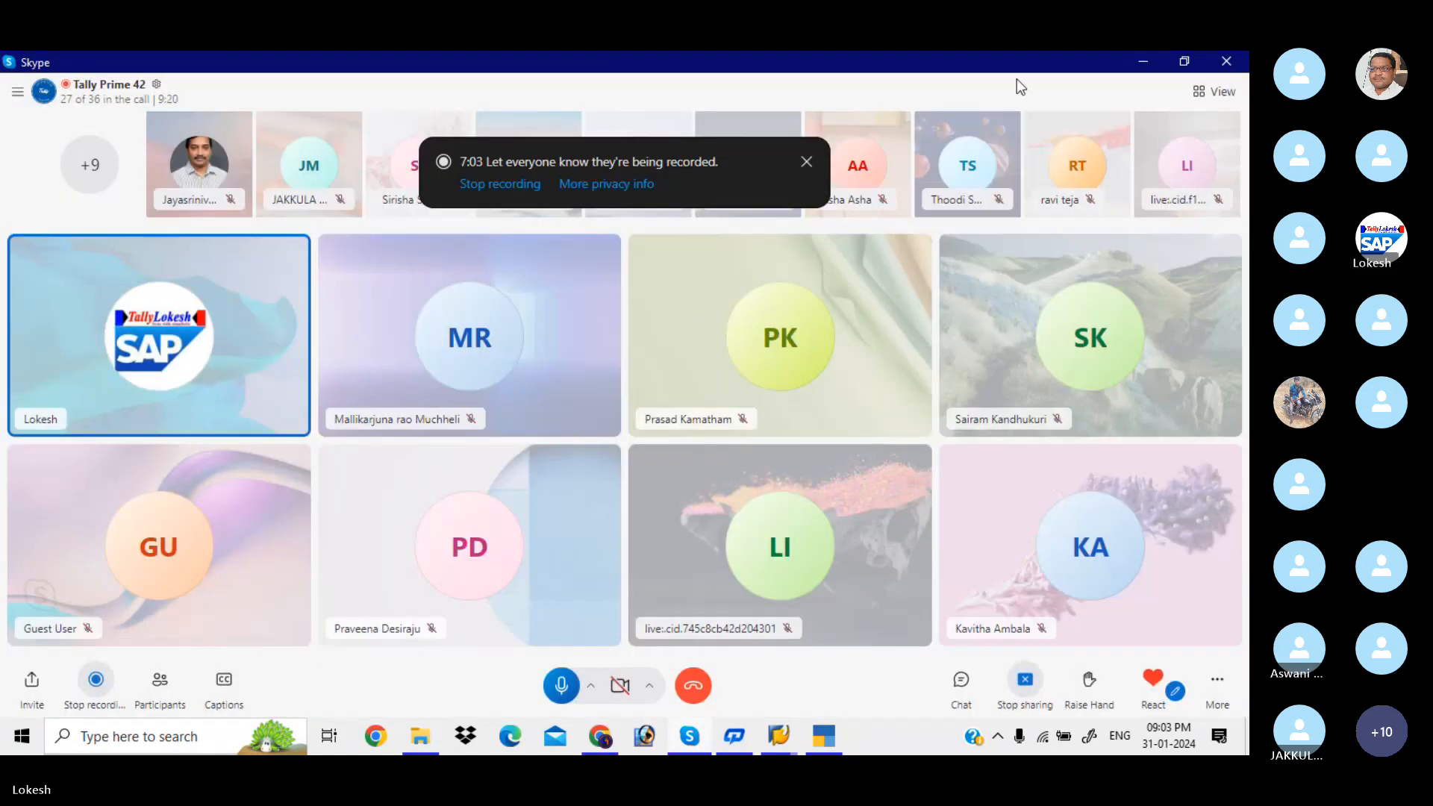
click(1144, 62)
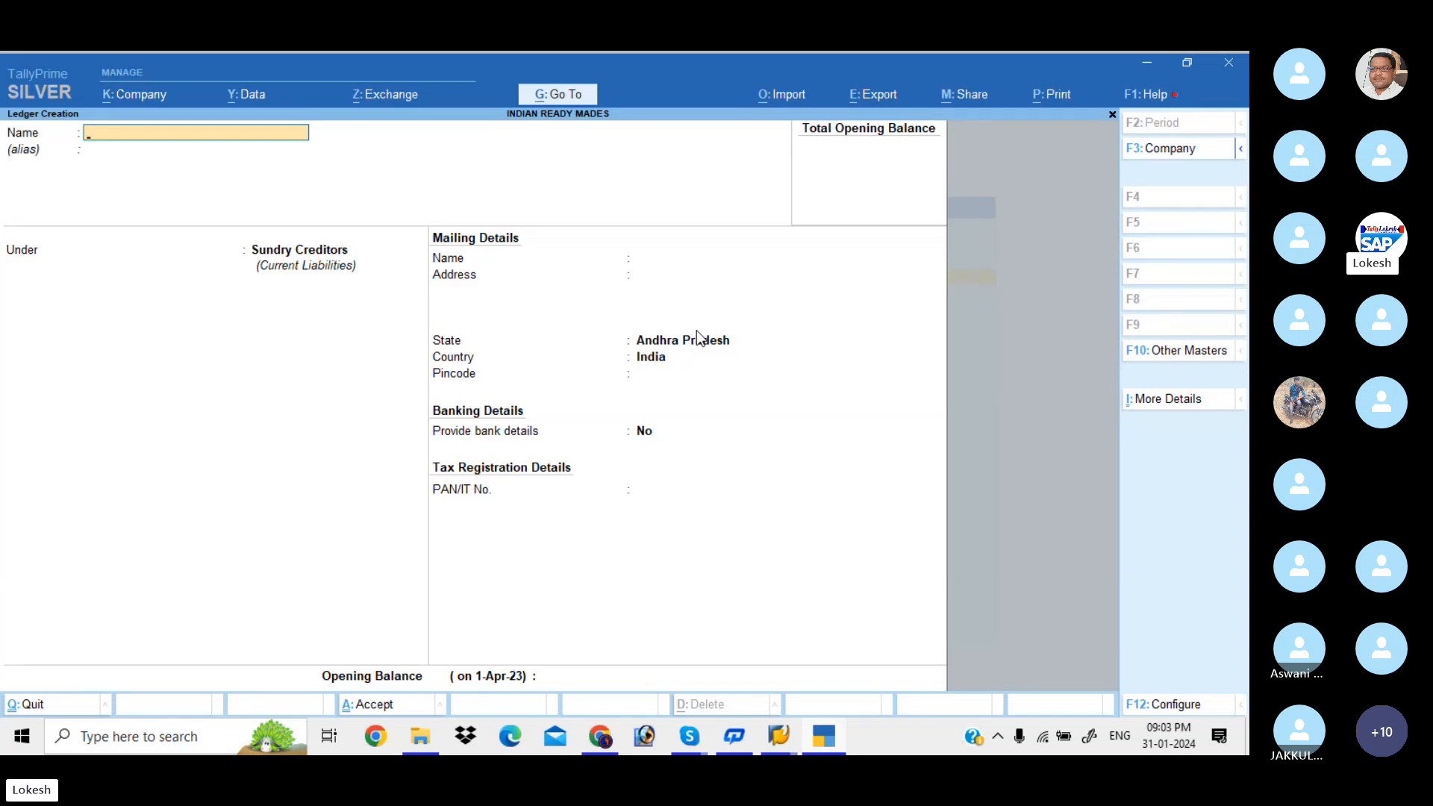
- Create the supplier ledger Galaxy Pvt Ltd under Sundry Creditors with the default mailing details and no opening balance
text(Galaxy P)
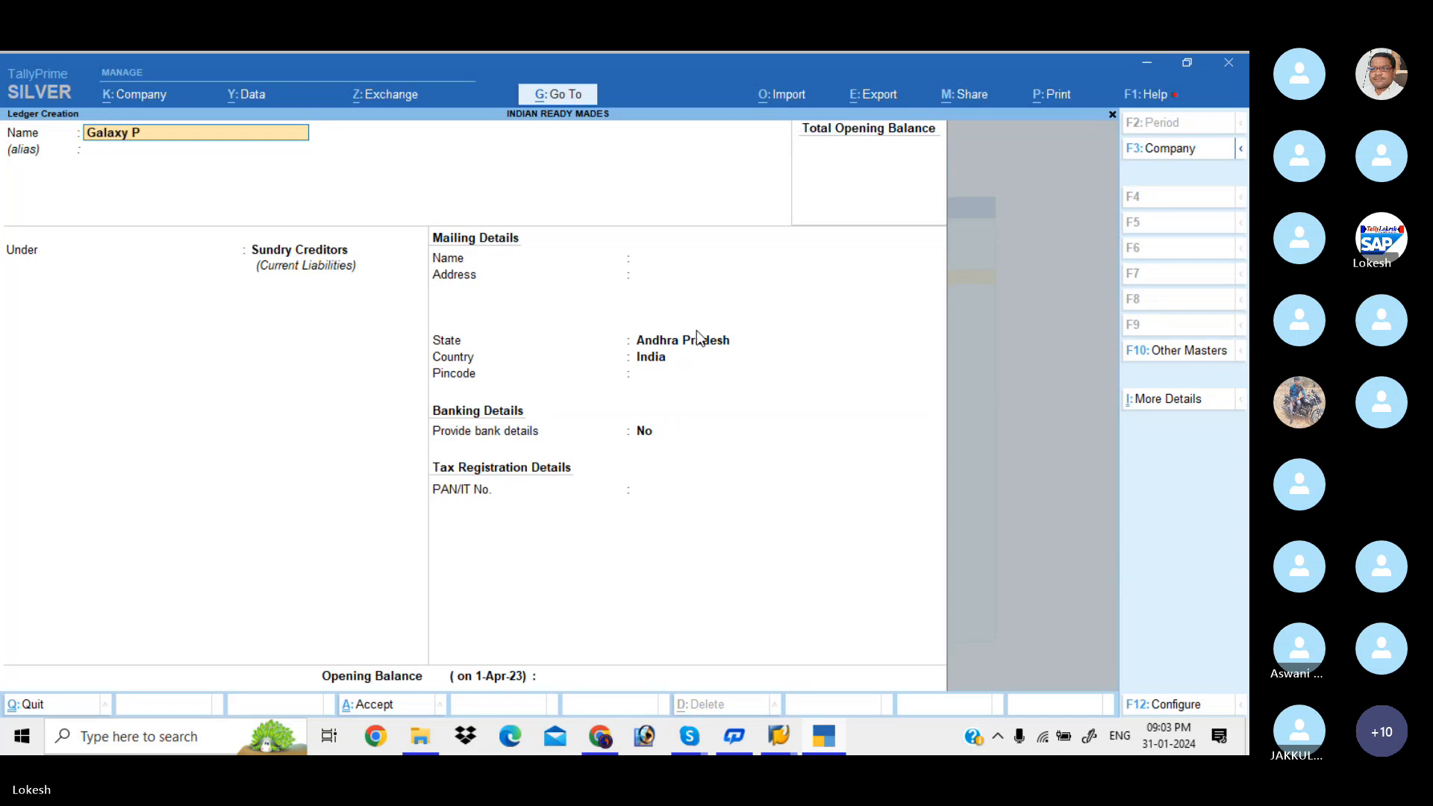
text(vt Ltd)
key(Return)
key(Return)
key(Return)
key(Return)
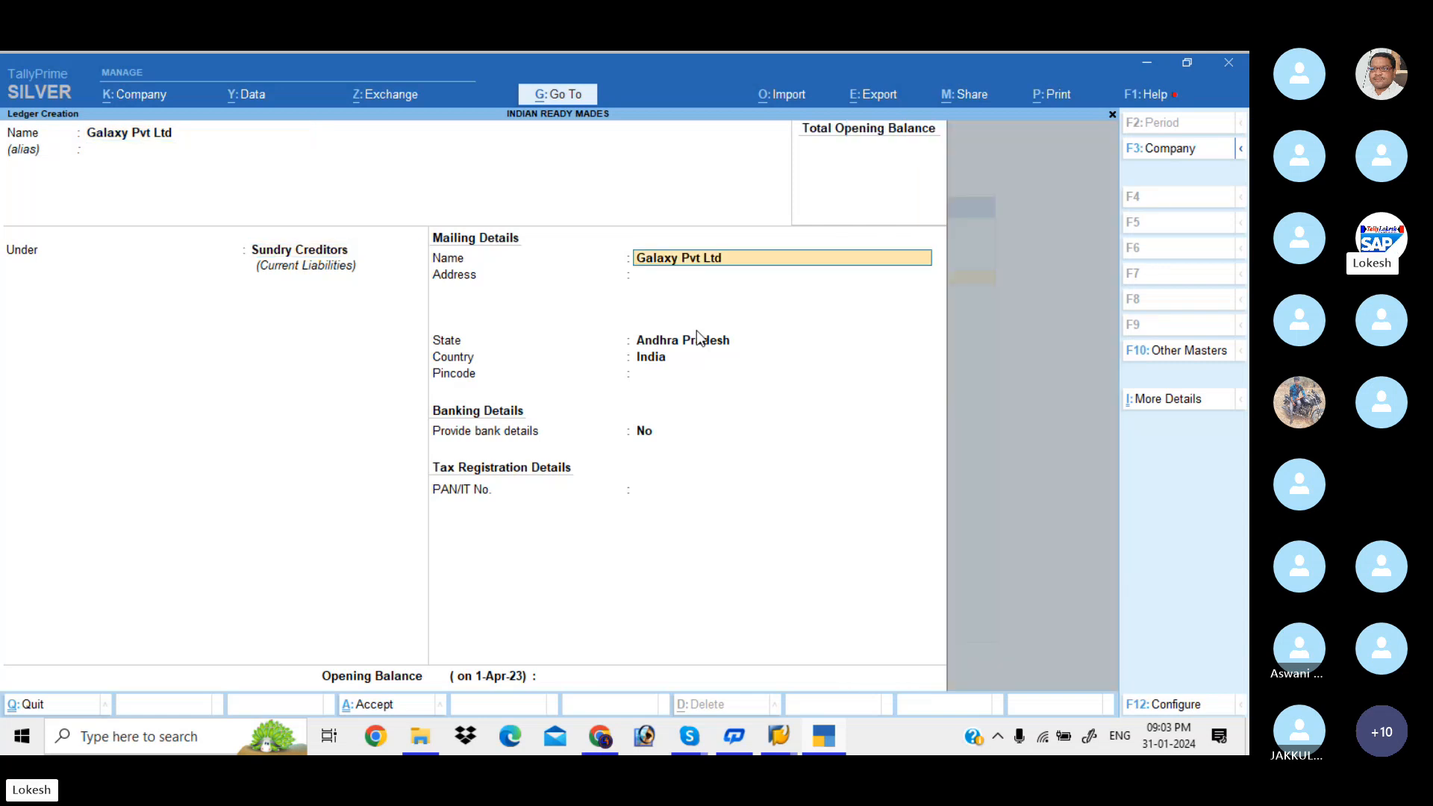
key(Return)
key(Return)
key(Return)
key(Return)
key(Return)
key(Return)
key(Return)
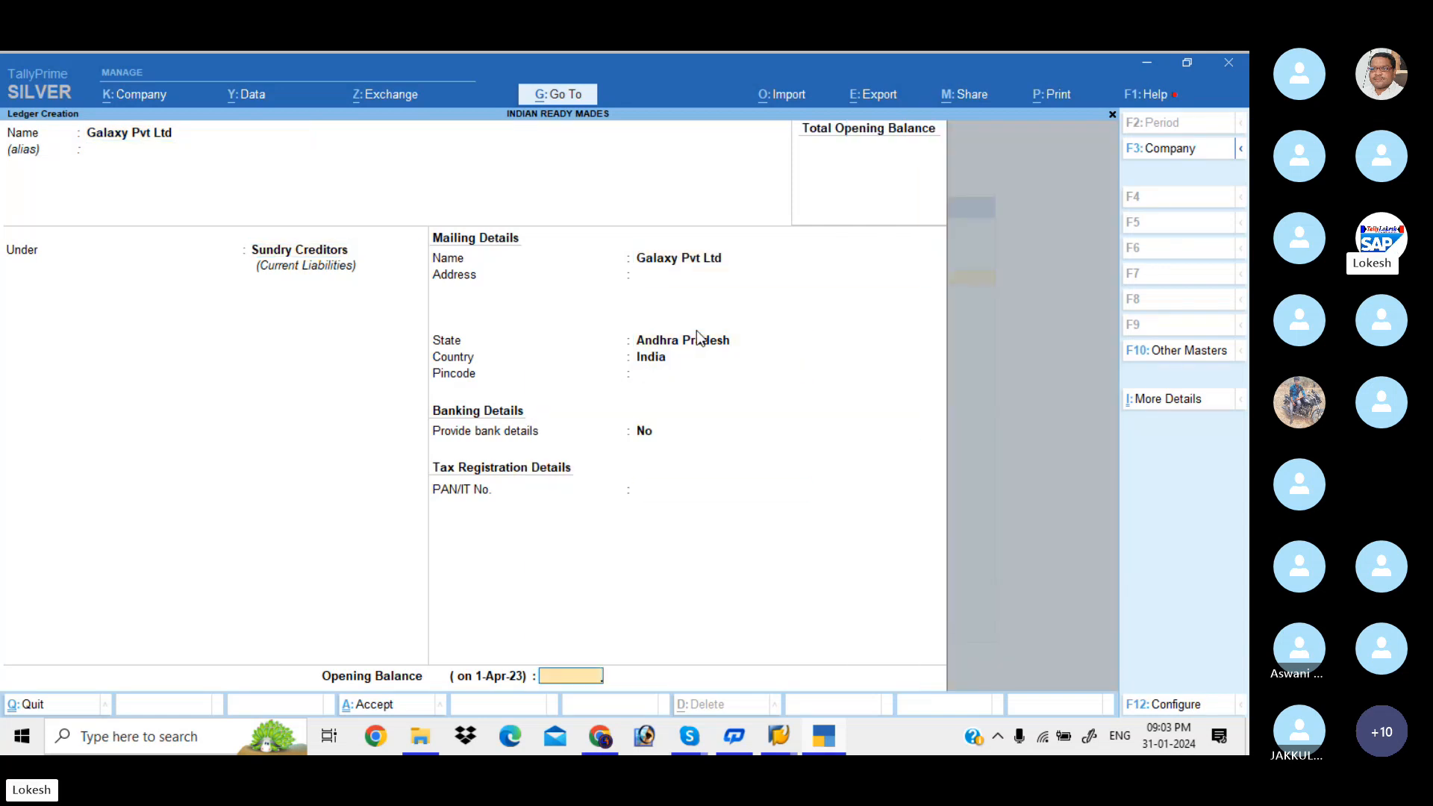
key(Return)
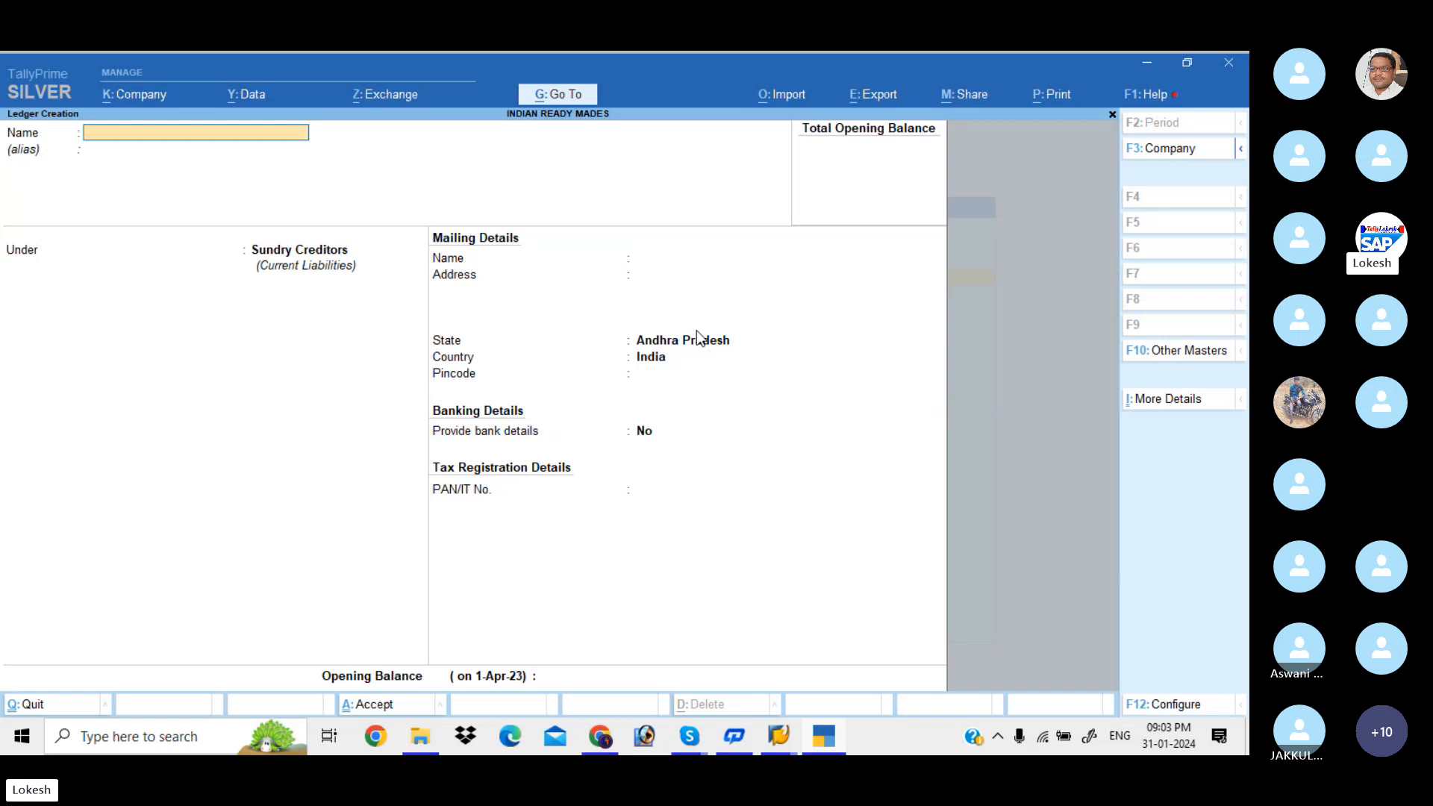
- Create the supplier ledger Niraja Traders under Sundry Creditors, keeping the default mailing details
text(Niraja Trad)
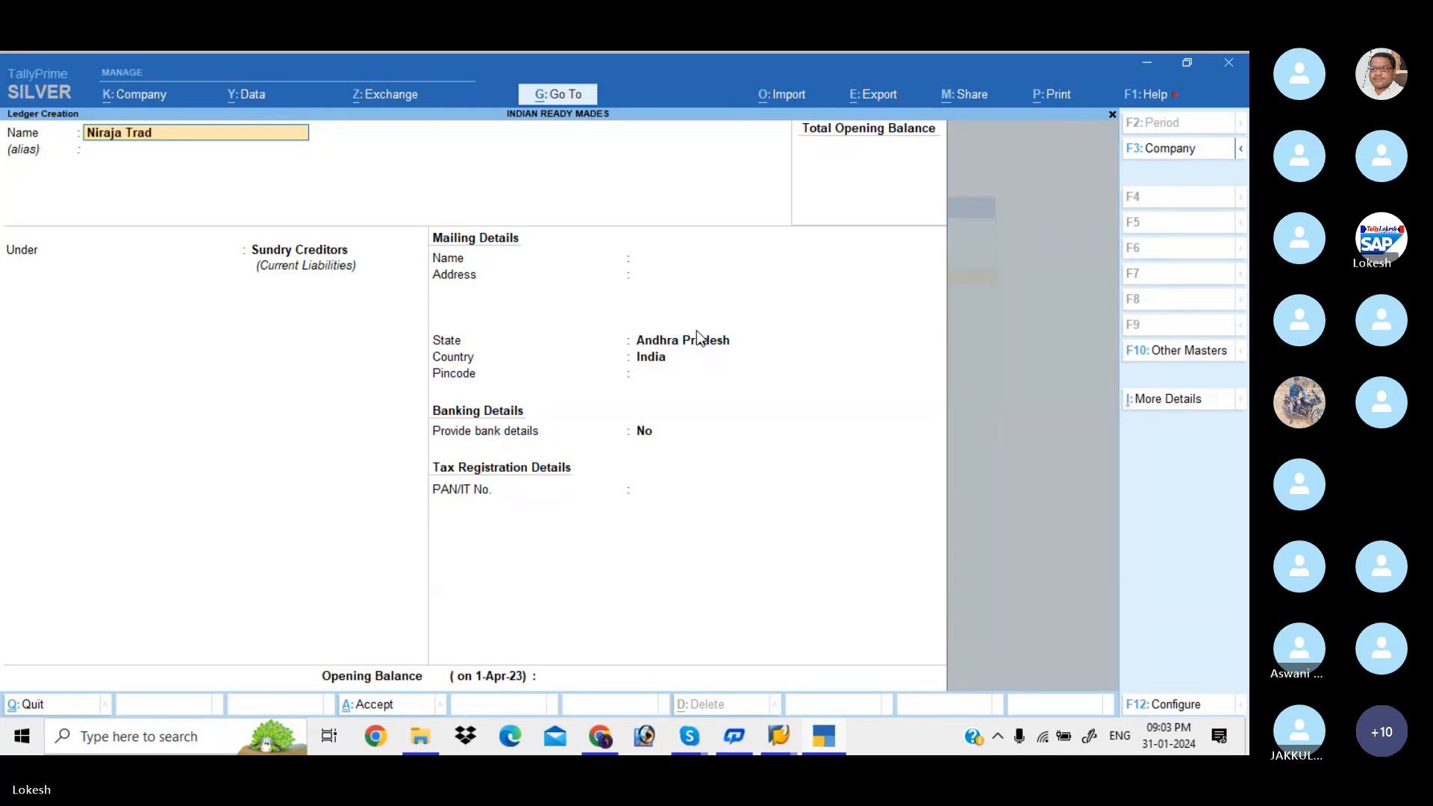
text(ers)
key(Return)
key(Return)
key(Return)
key(Return)
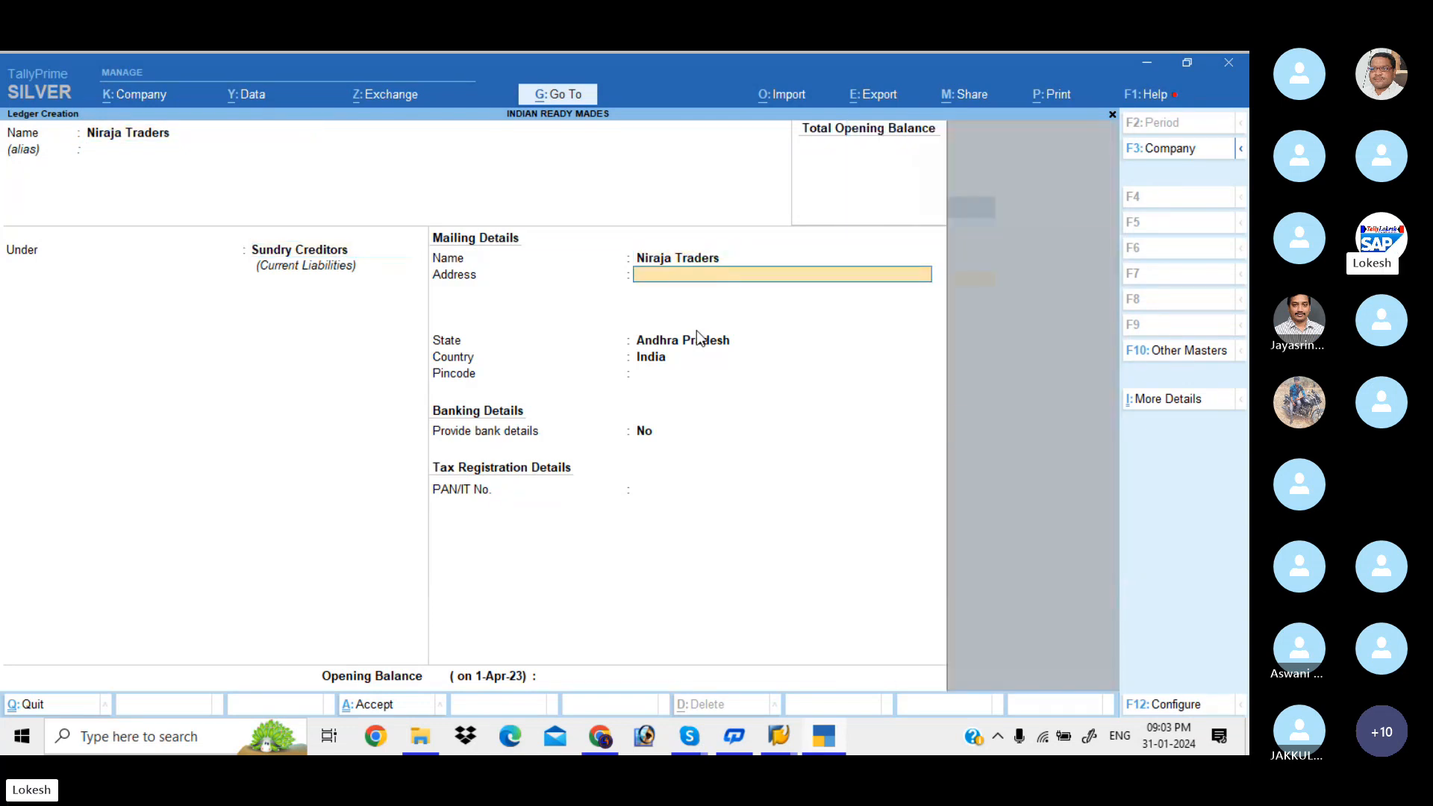
key(Return)
key(Return)
key(Return)
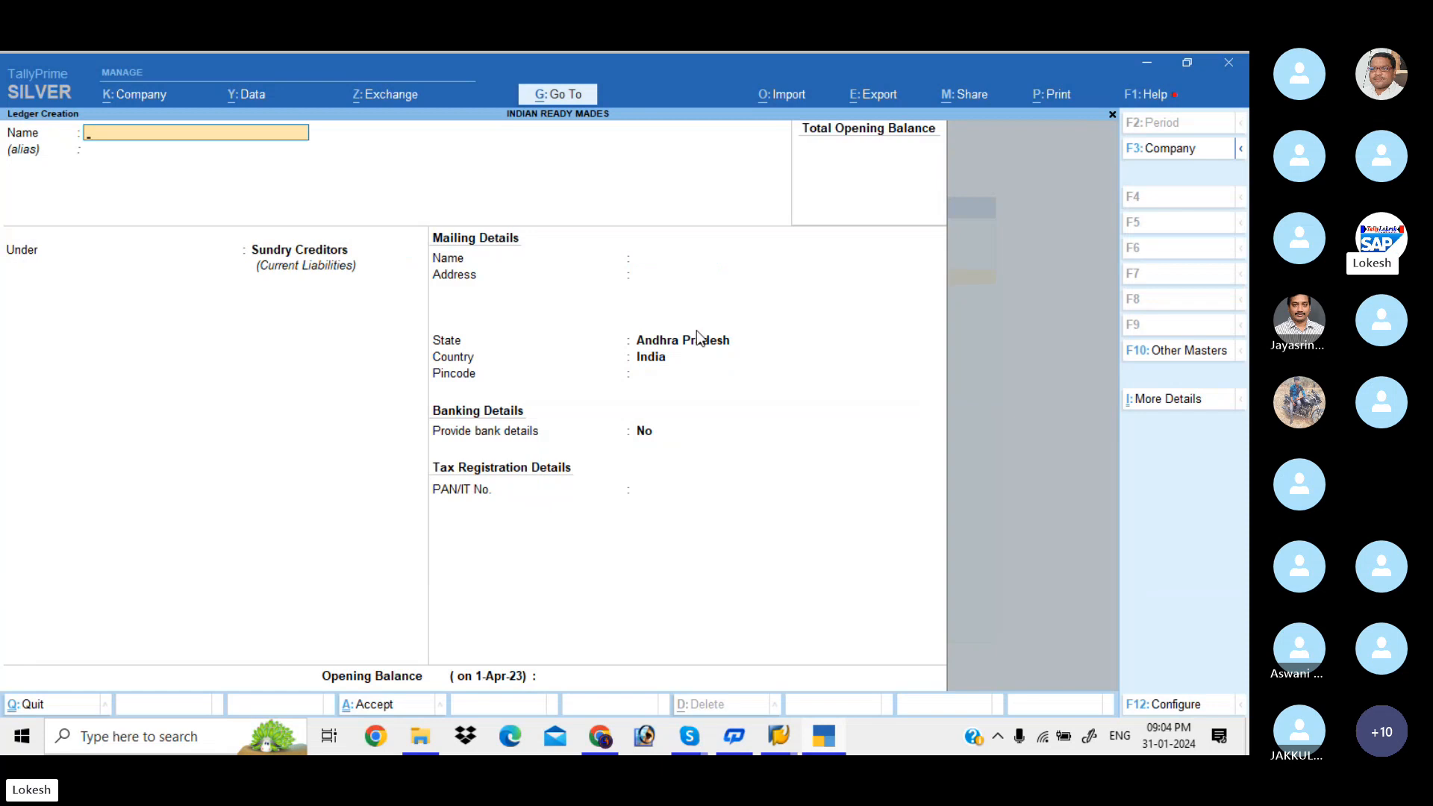
- Create the ledger Wages under Direct Expenses, with the ledger type left as Not Applicable and no opening balance
text(Wages)
key(Return)
key(Return)
text(Dir)
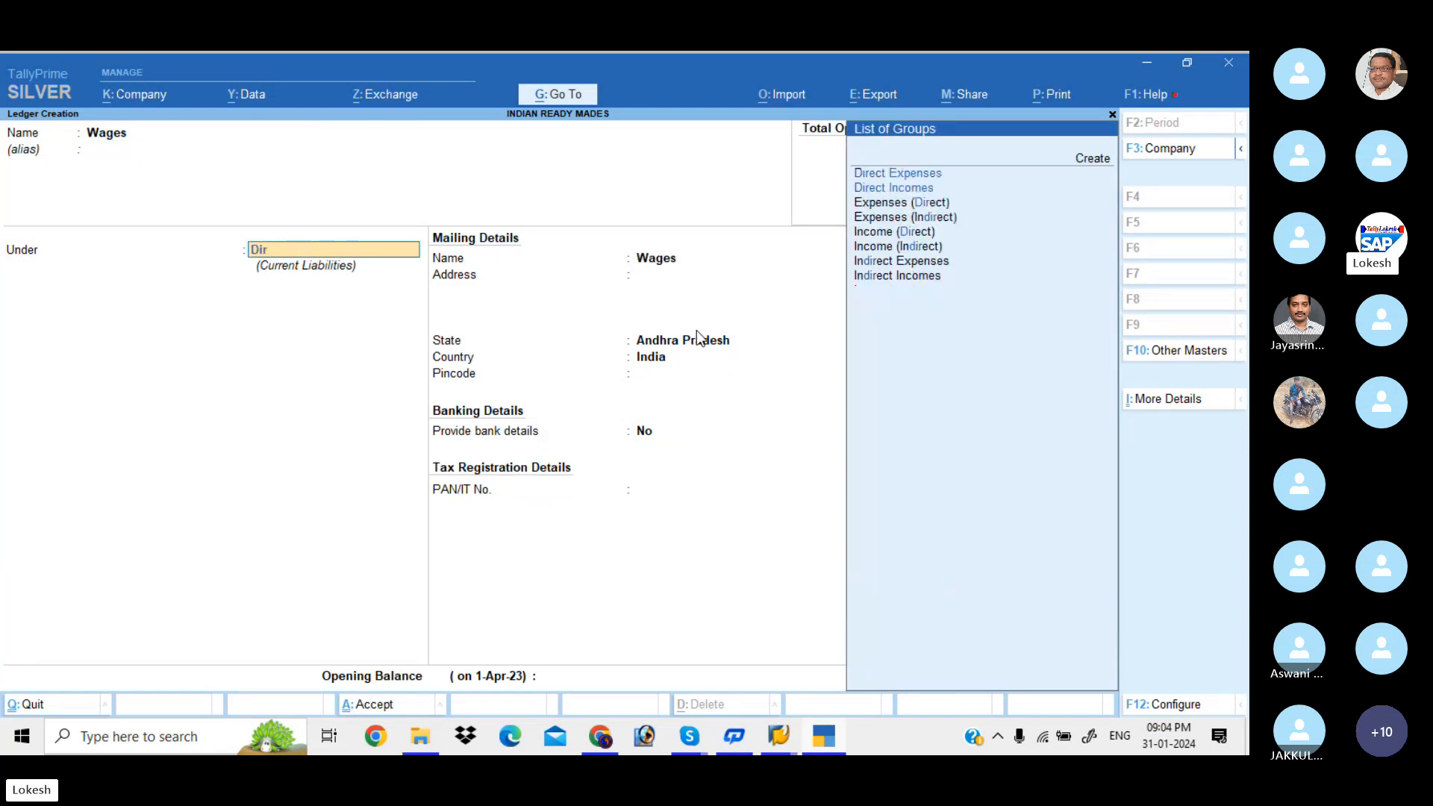
key(Return)
key(Return)
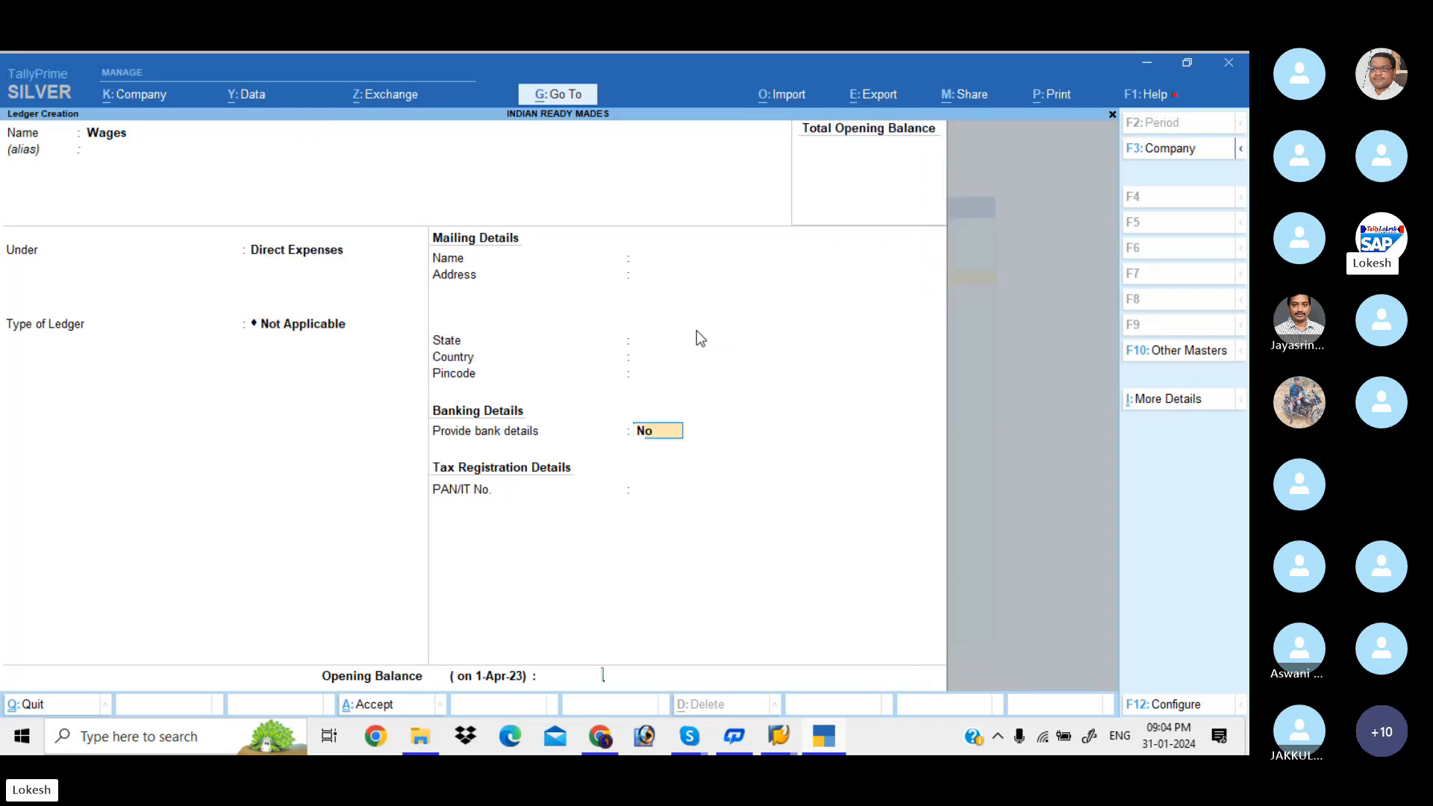
key(Return)
key(Return)
key(Return)
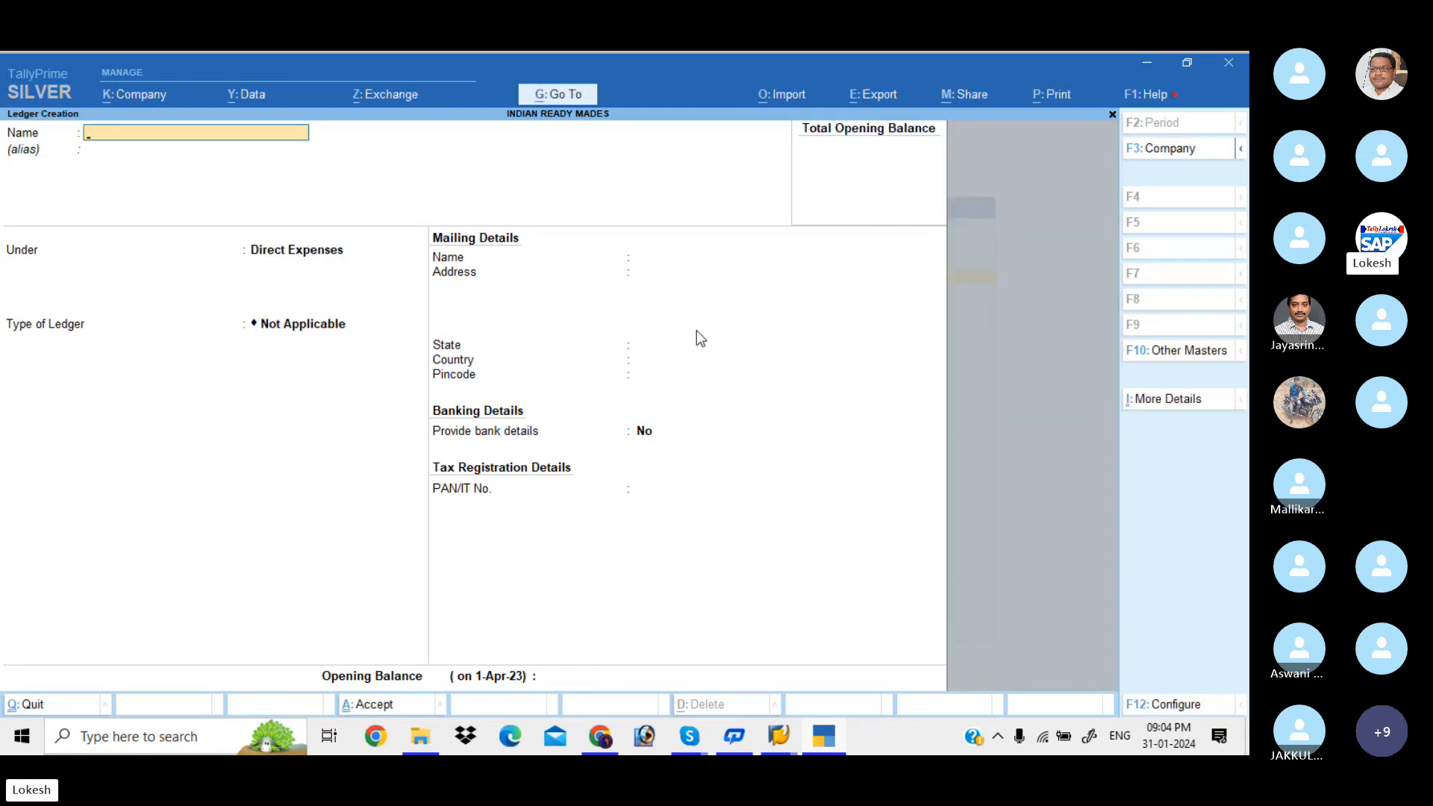
- Create the ledger Other Misc Exp under Direct Expenses with the default settings and no opening balance
text(Othrer Misc Exp)
key(Return)
key(Return)
key(Return)
key(Return)
key(Return)
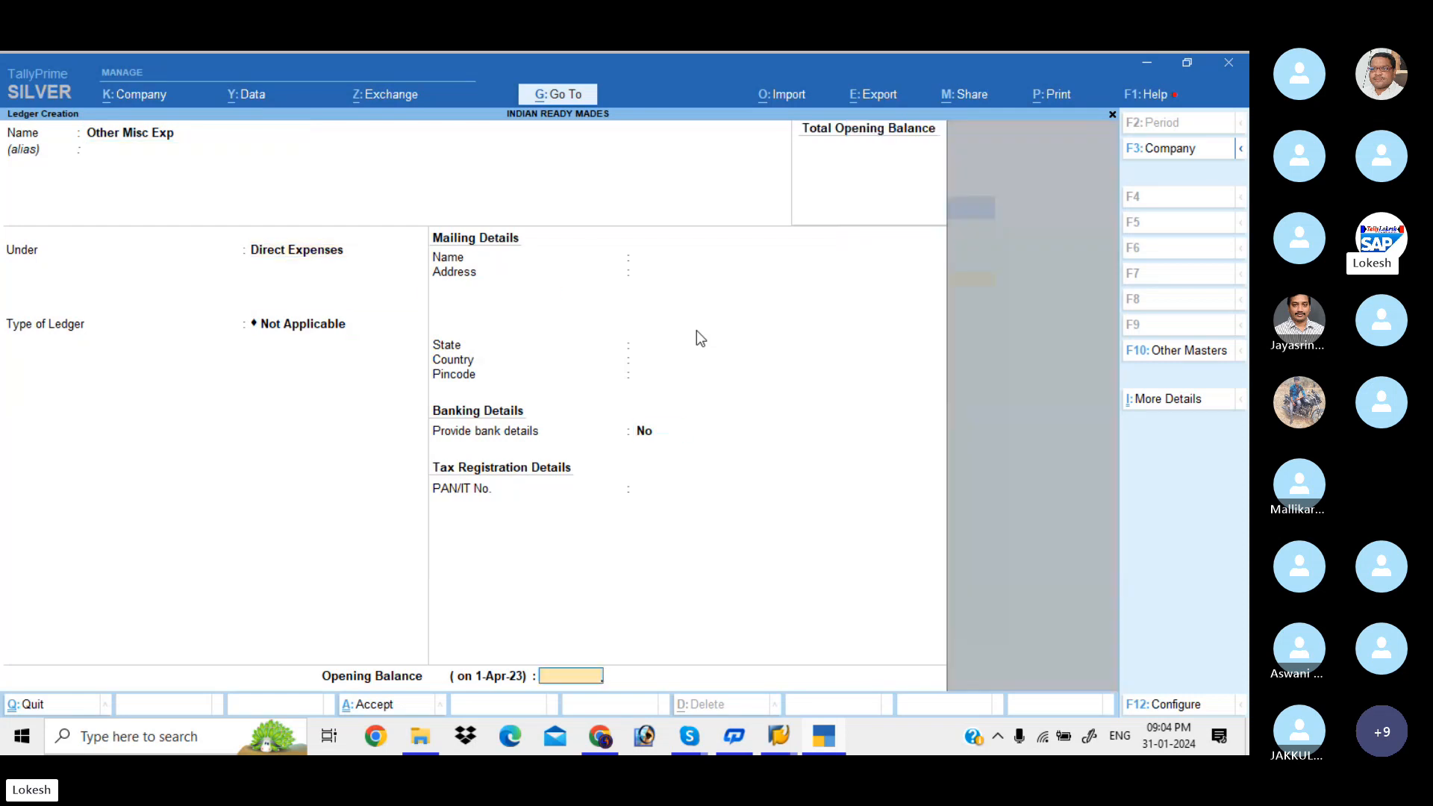
key(Return)
key(Return)
- Create the ledger Sales under Sales Accounts, keeping the ledger type Not Applicable and no opening balance
text(Sale)
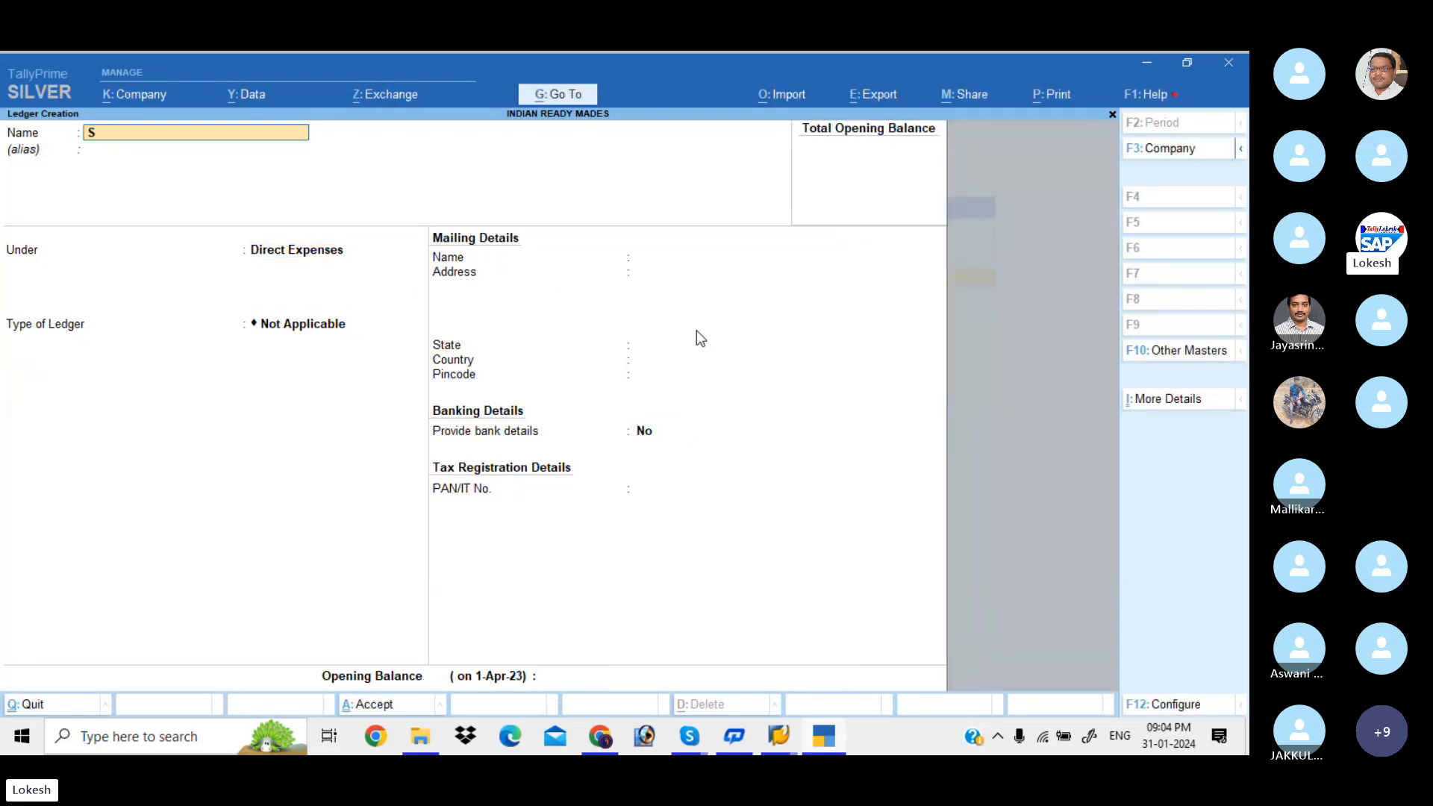
key(Return)
key(Return)
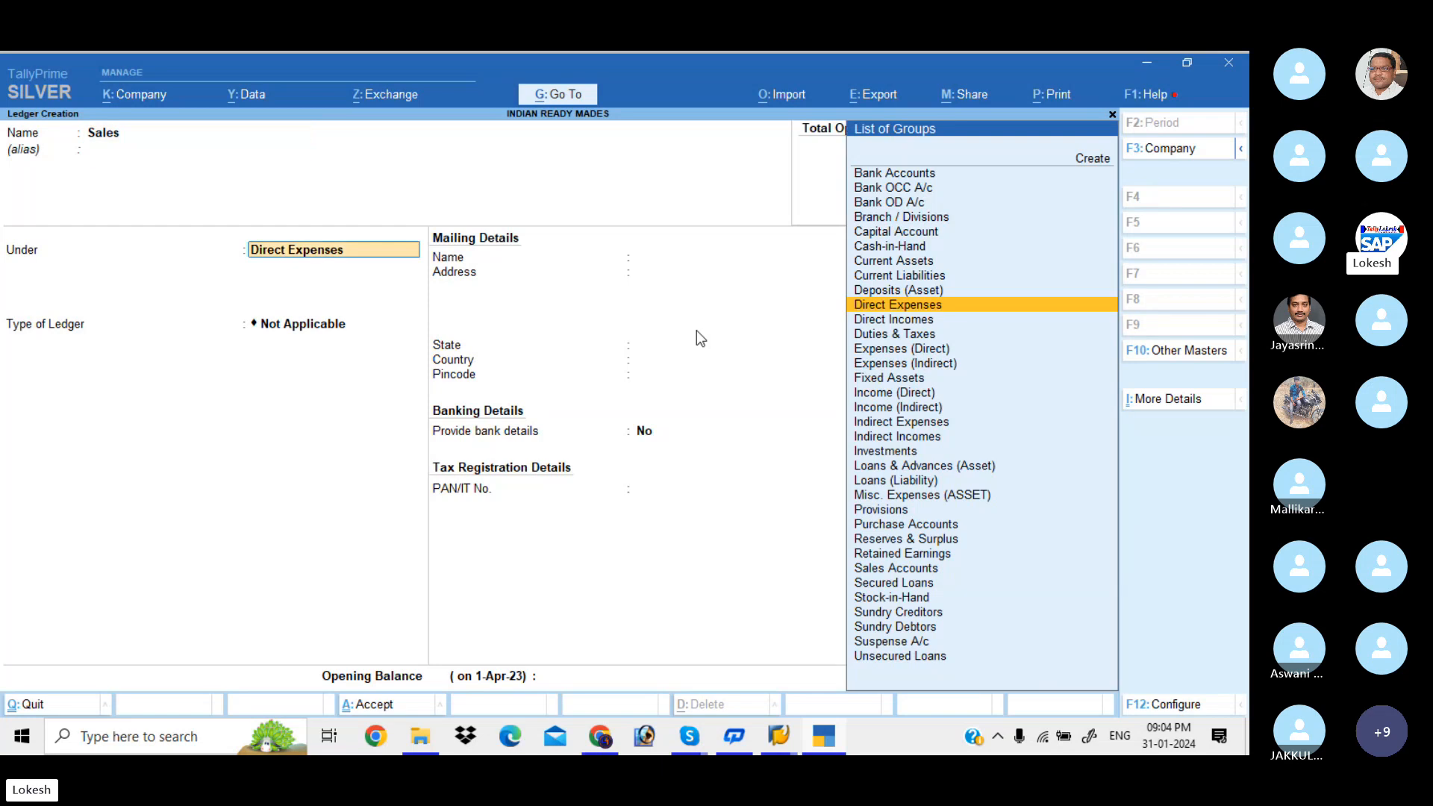
text(Sa)
key(Return)
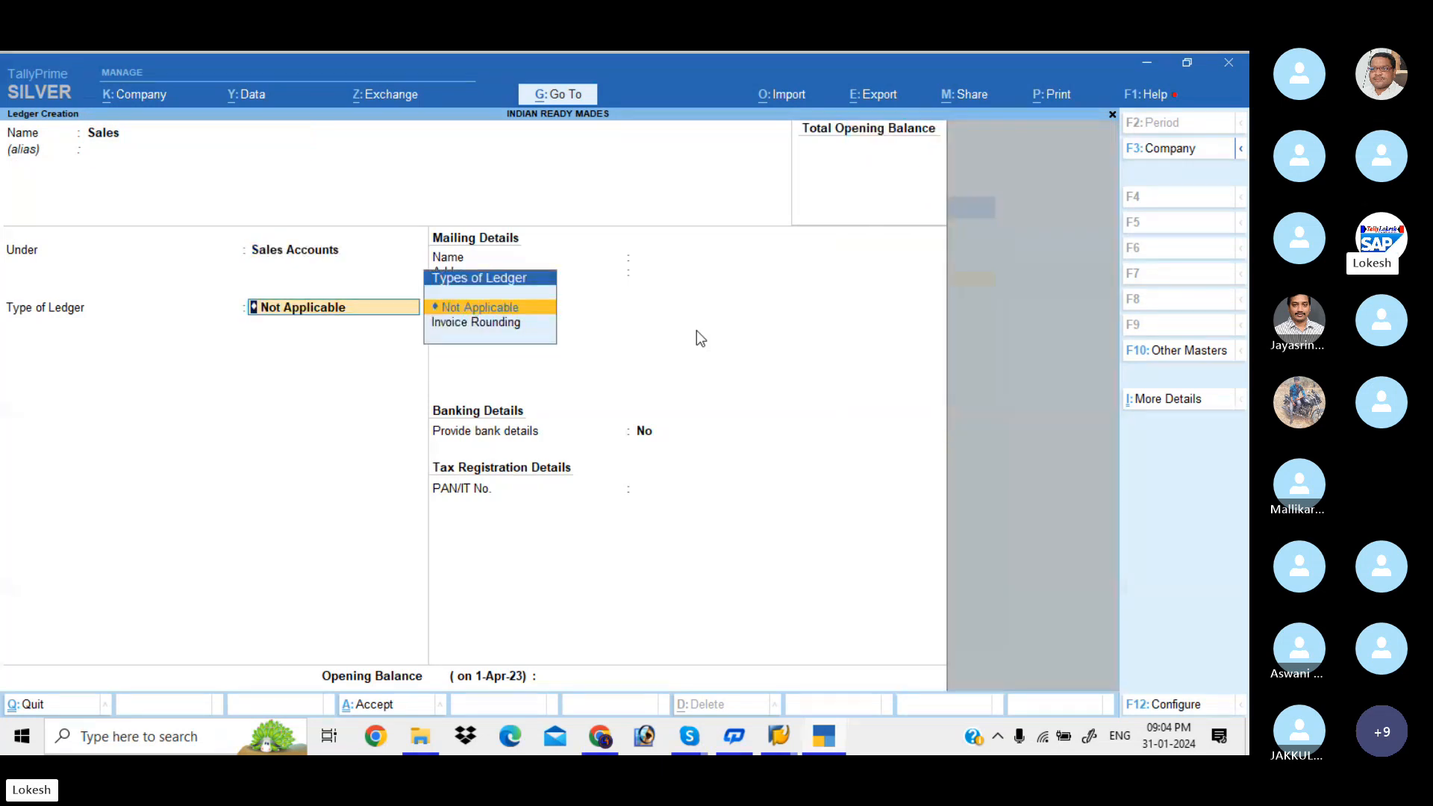
key(Return)
key(Return)
key(Return)
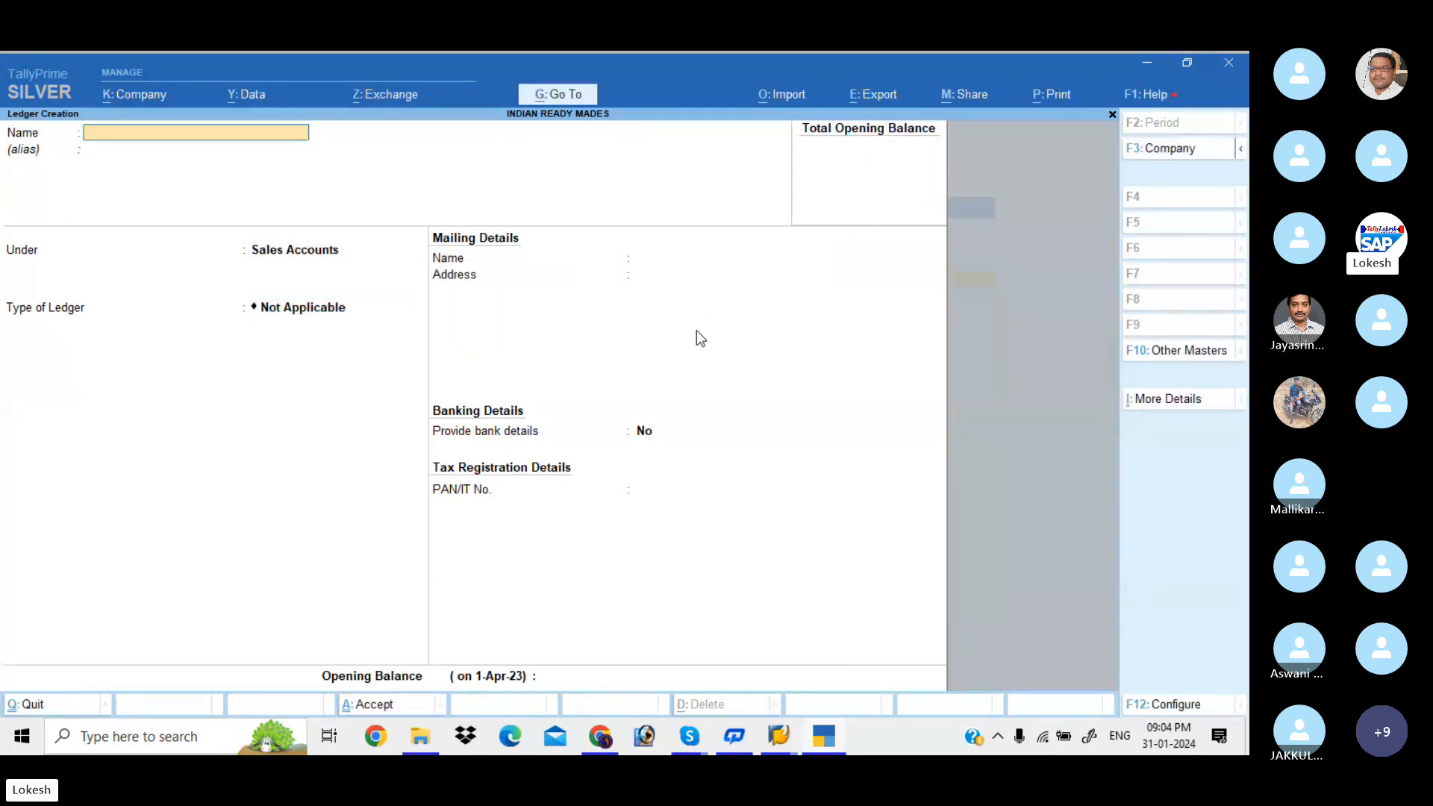
- Create the customer ledger Kishore Cloth Center under Sundry Debtors with the default mailing details, and leave ledger creation
text(Kishore Cloth center)
key(Return)
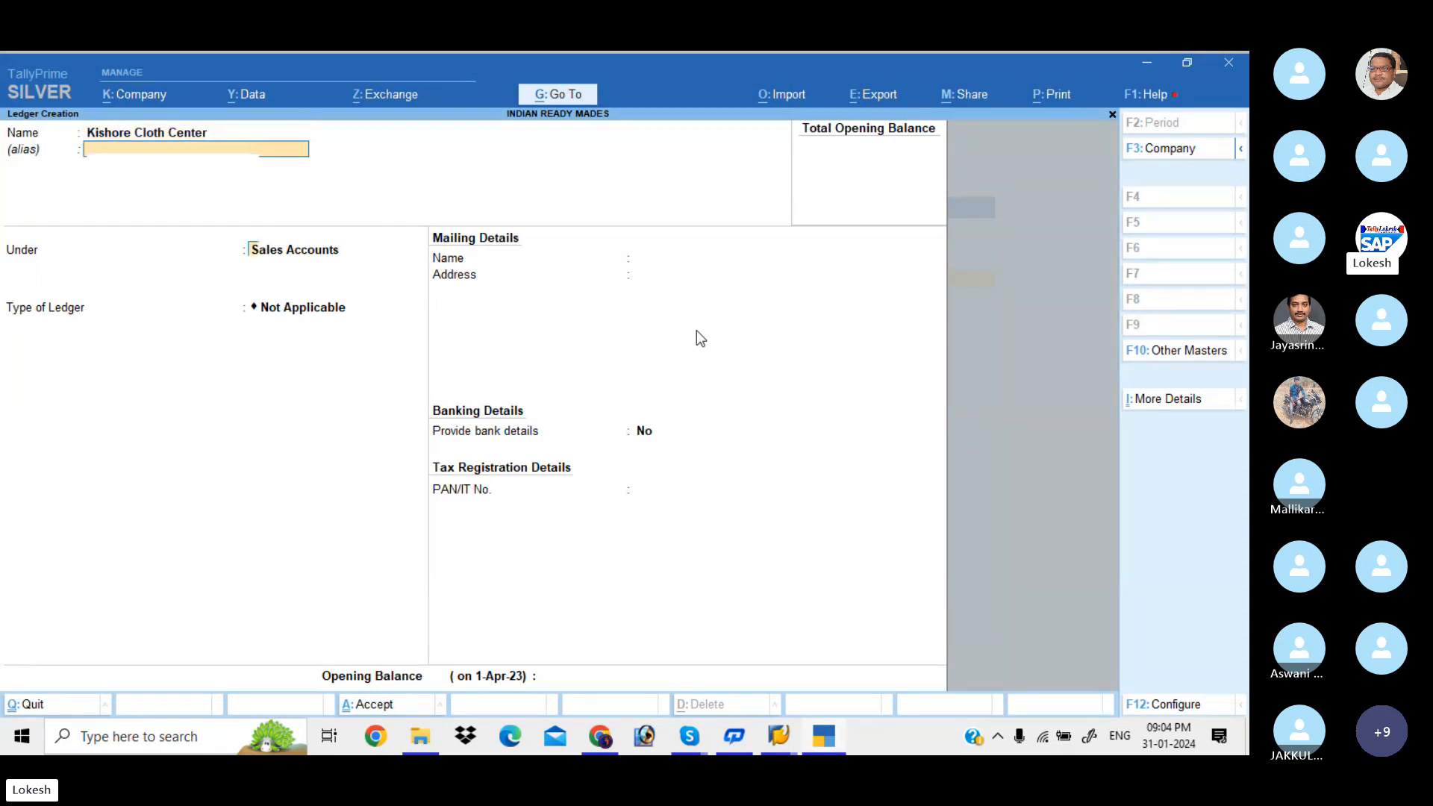
text(Sun)
key(Down)
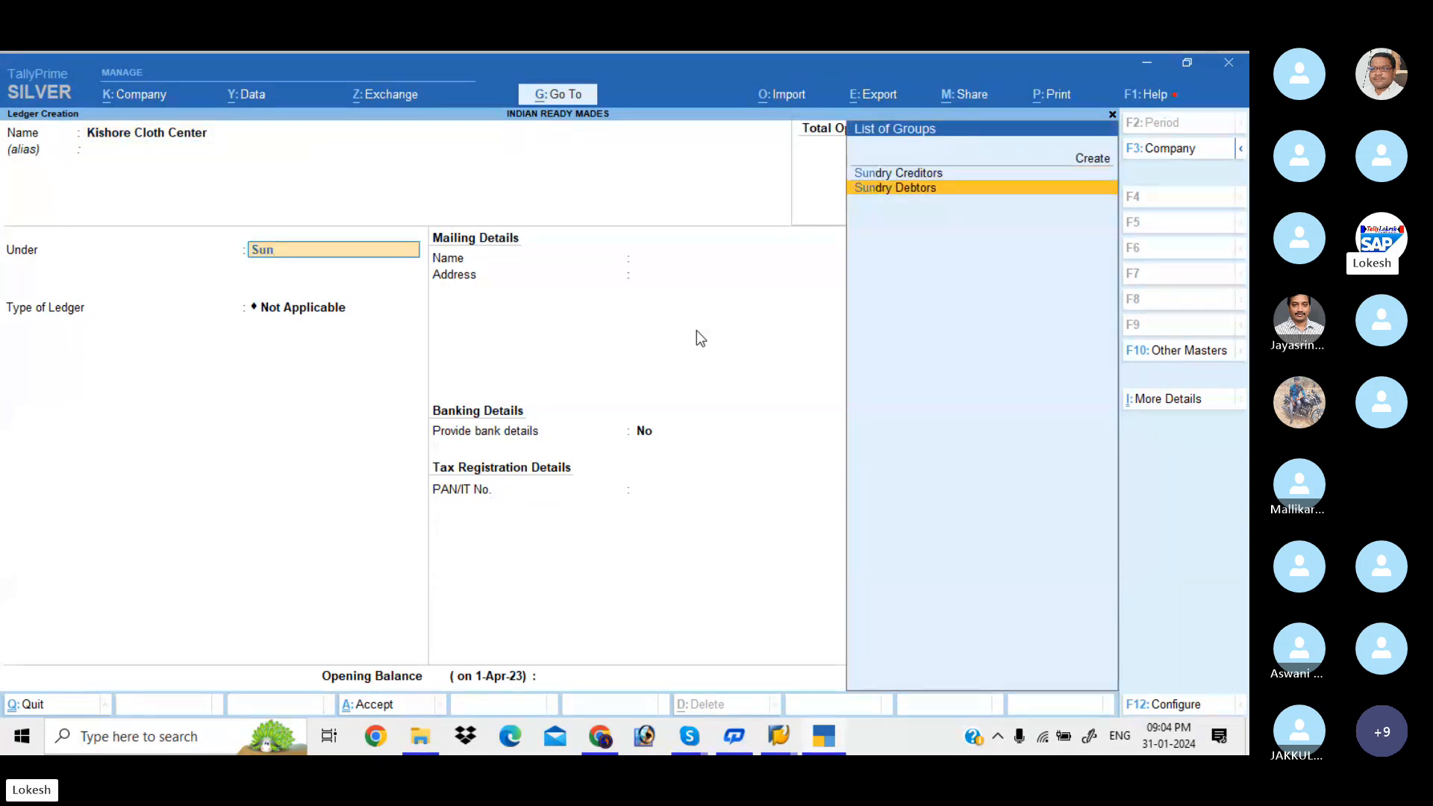
key(Return)
key(Return)
key(Return)
key(Return)
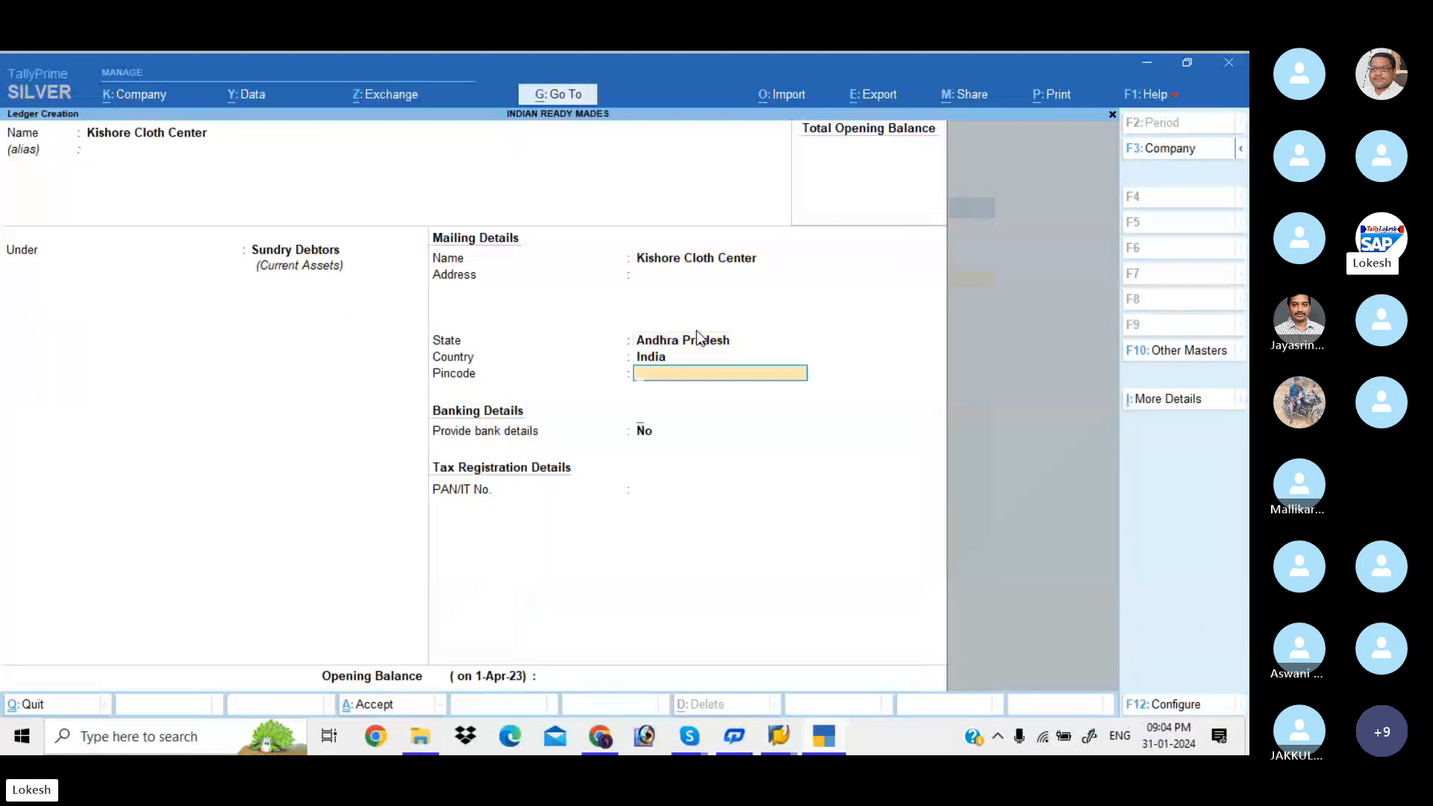
key(Return)
key(Return)
key(Return)
key(Return)
key(Return)
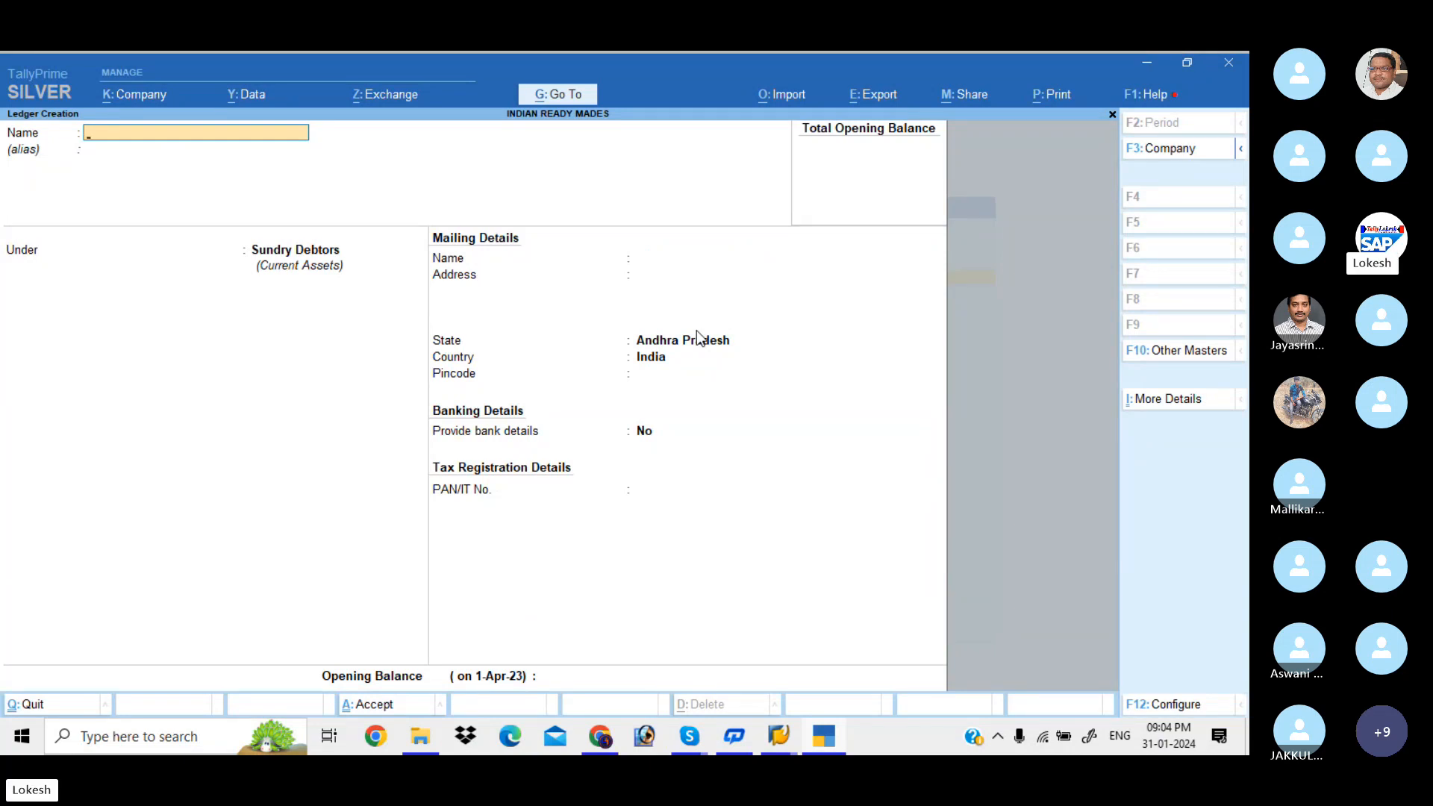
key(Escape)
key(y)
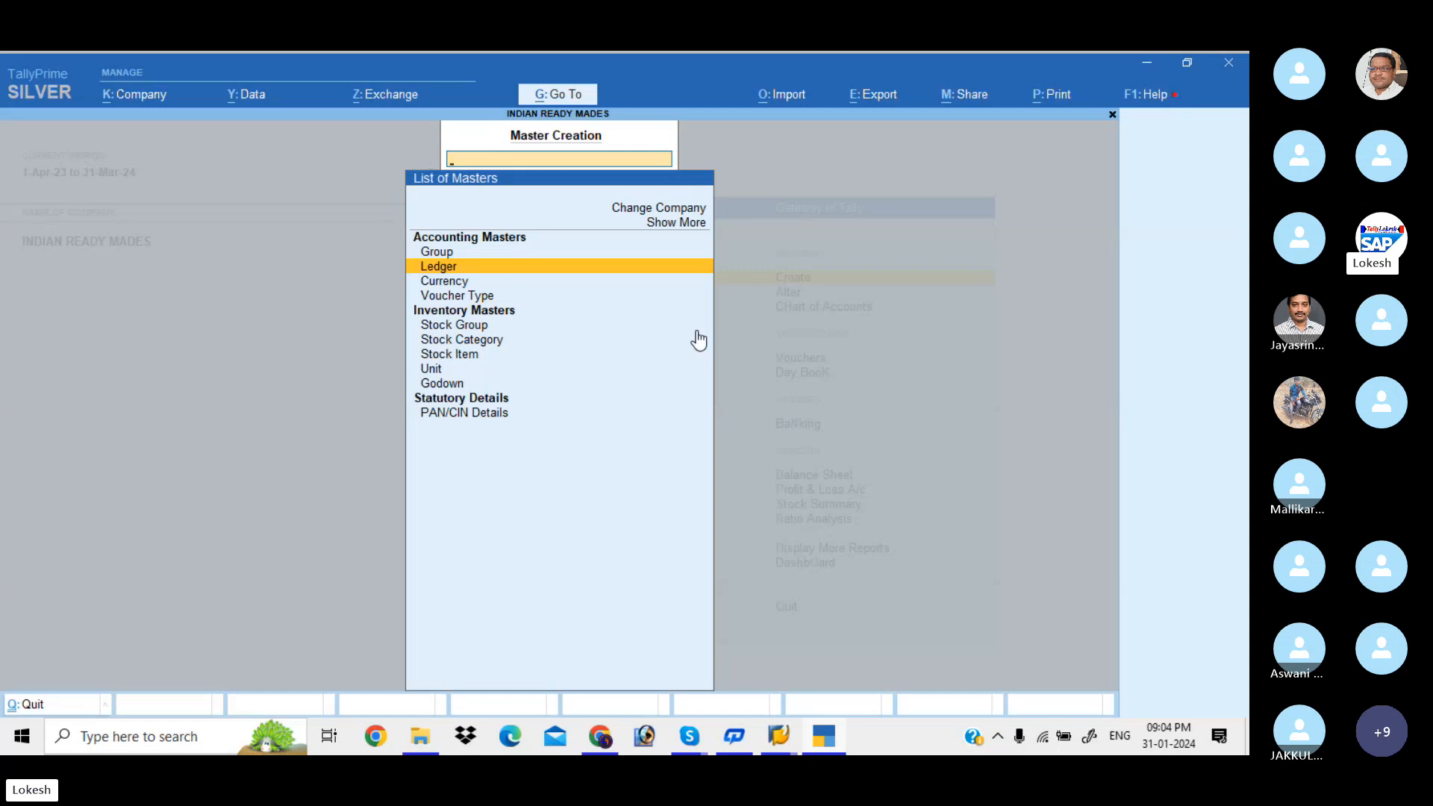
- Create the stock group Cloths under Primary, without adding up the quantities of its items
key(Down)
key(Down)
key(Down)
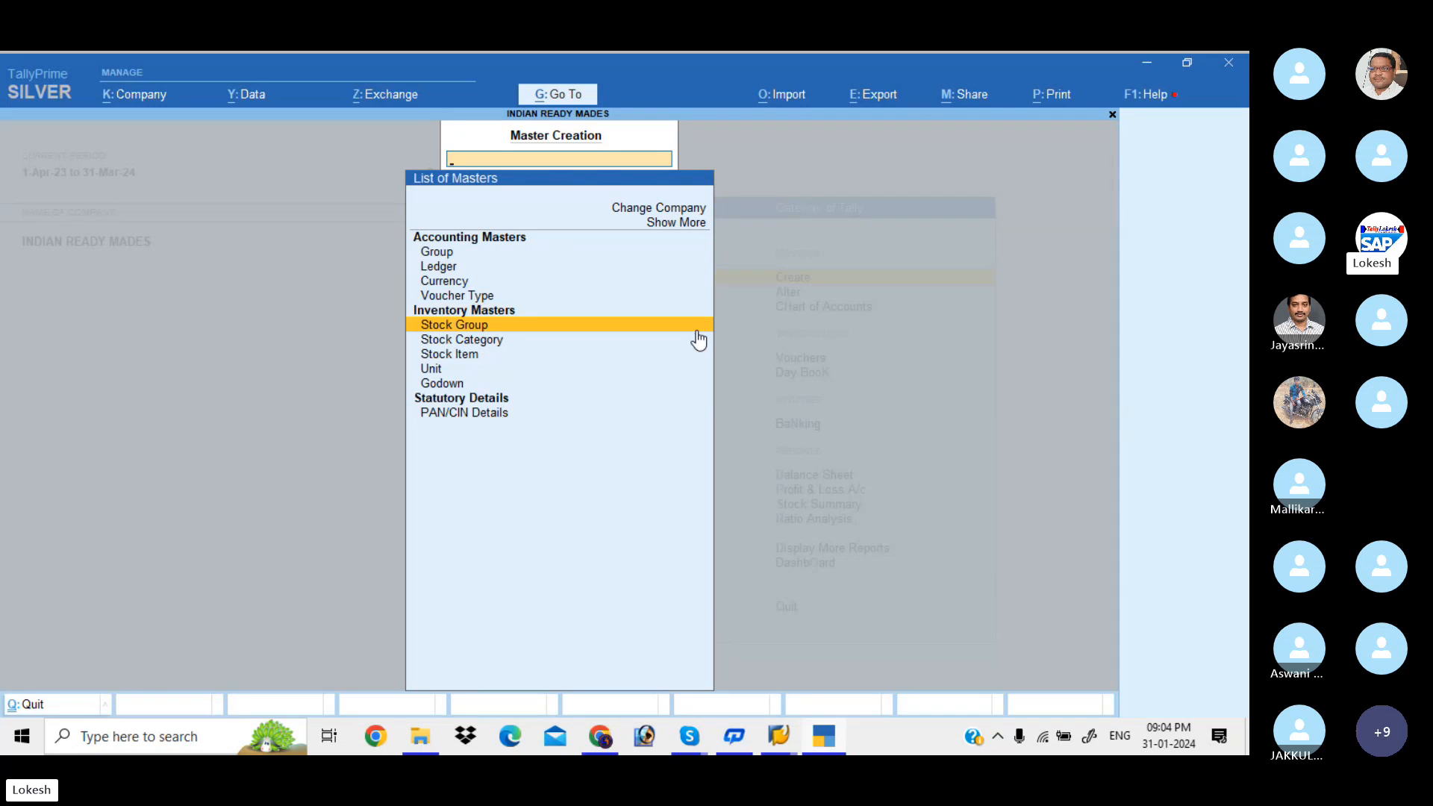
key(Return)
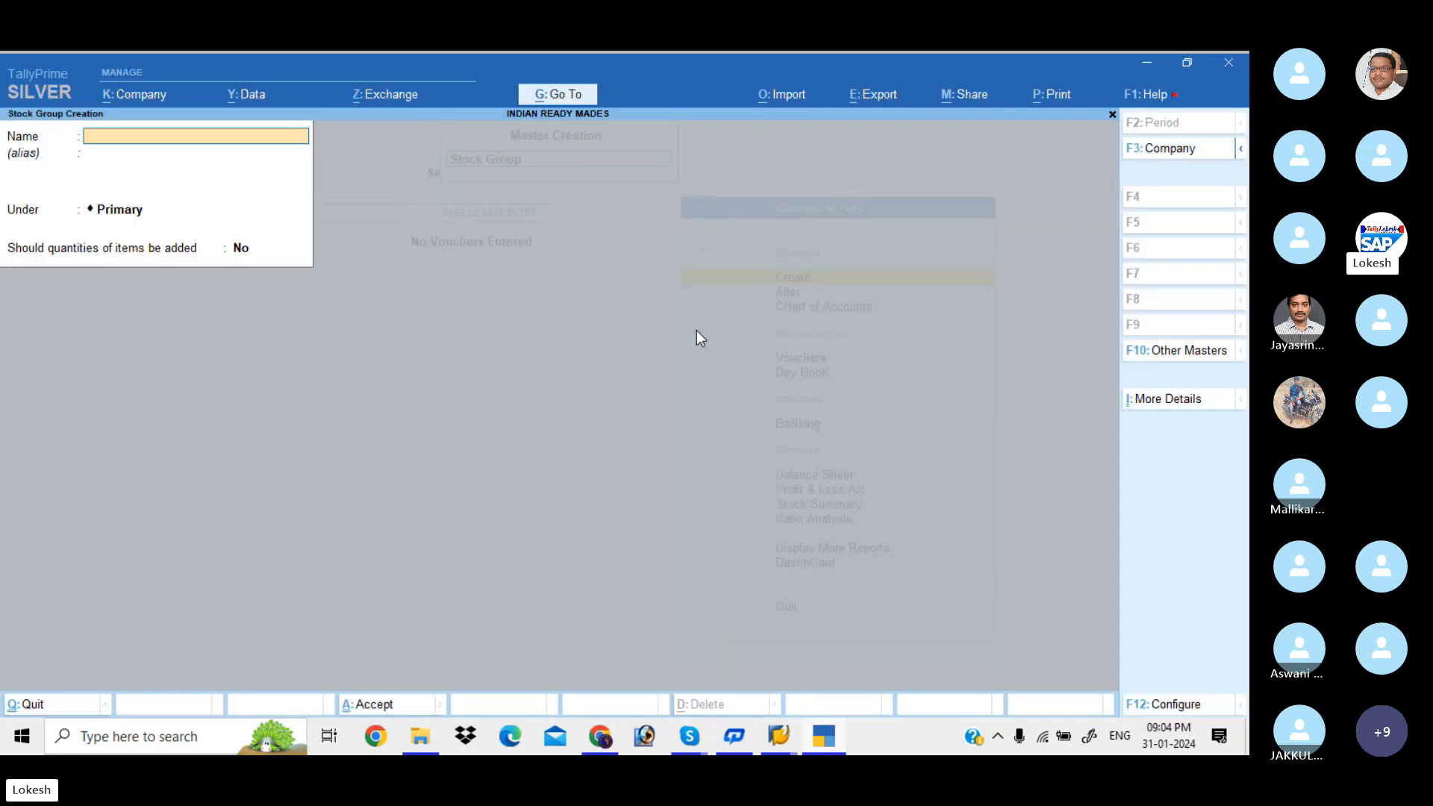
text(Cloths)
key(Return)
key(Return)
key(Return)
key(Return)
key(Return)
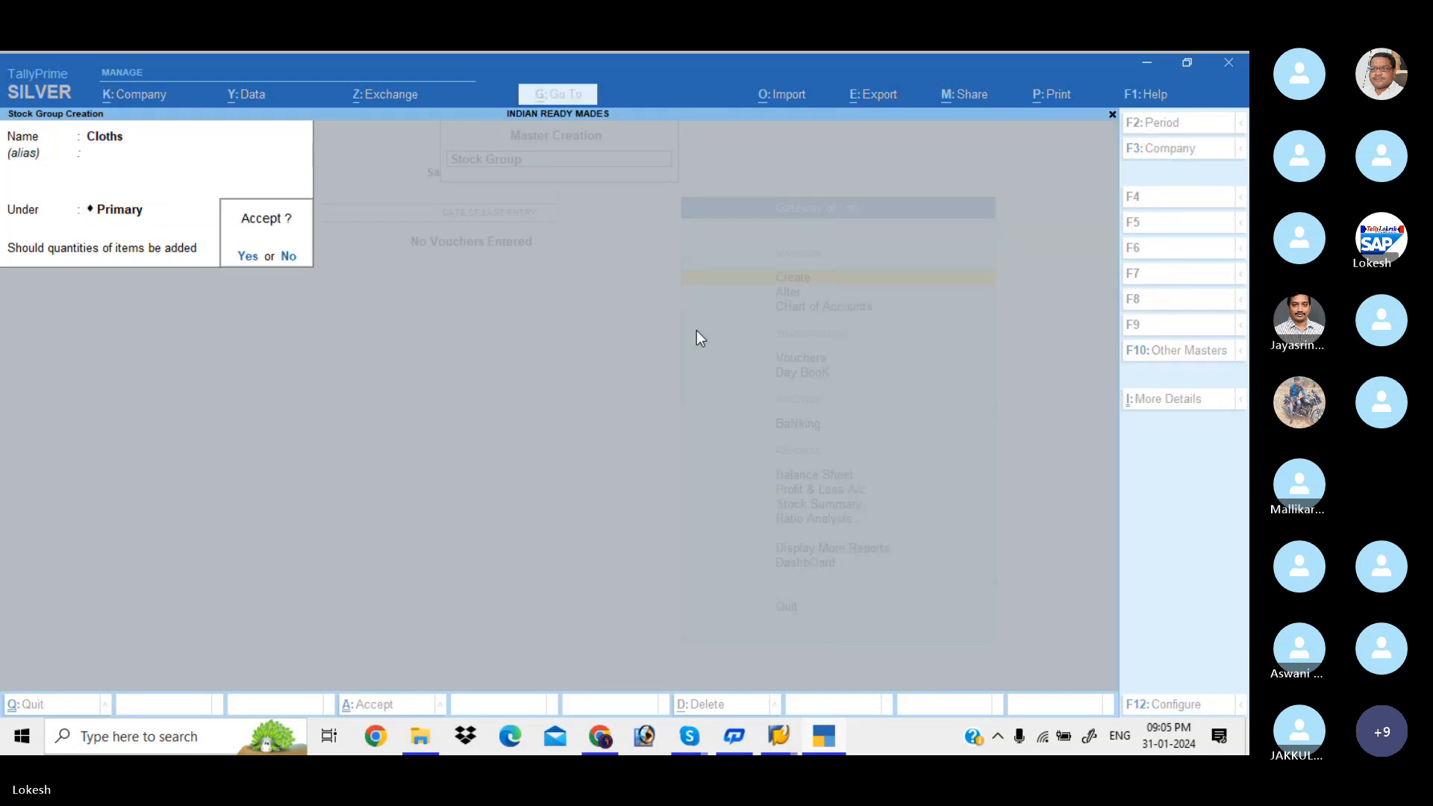
- Create the stock group Buttons under Primary with the default quantity setting
text(Bu)
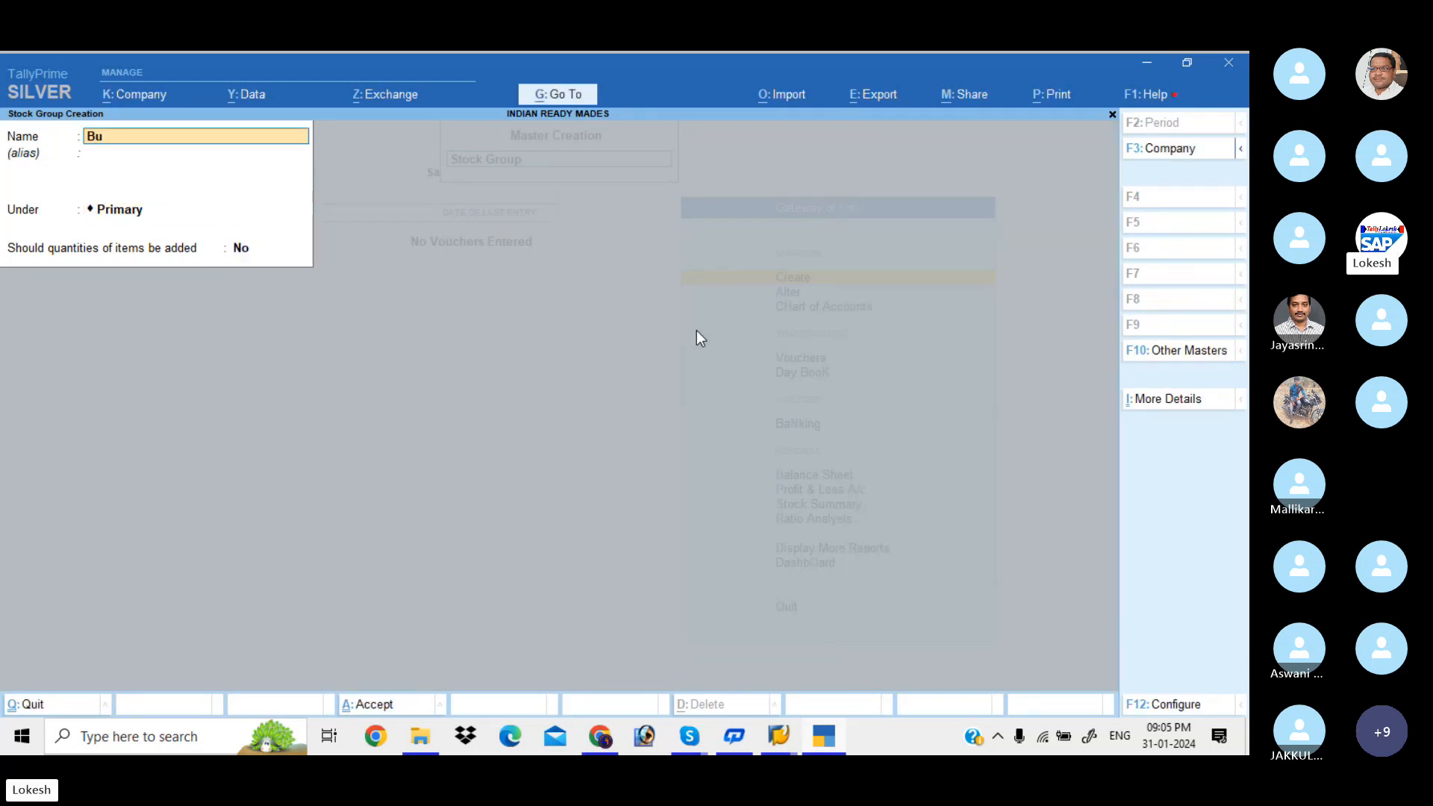
text(ttons)
key(Return)
key(Return)
key(Return)
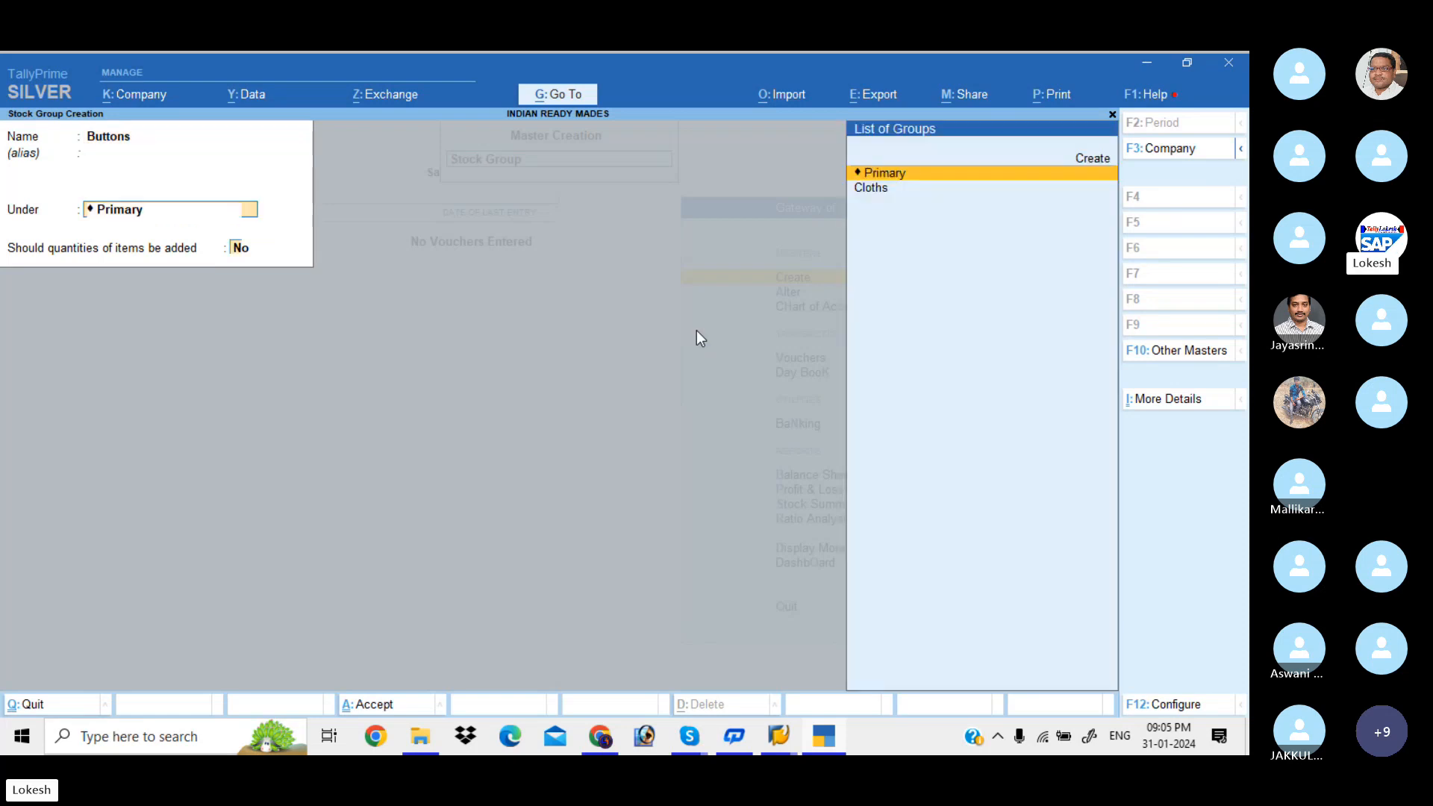
key(Return)
key(Return)
- Create the stock group Threads under Primary with the default quantity setting
text(Threads)
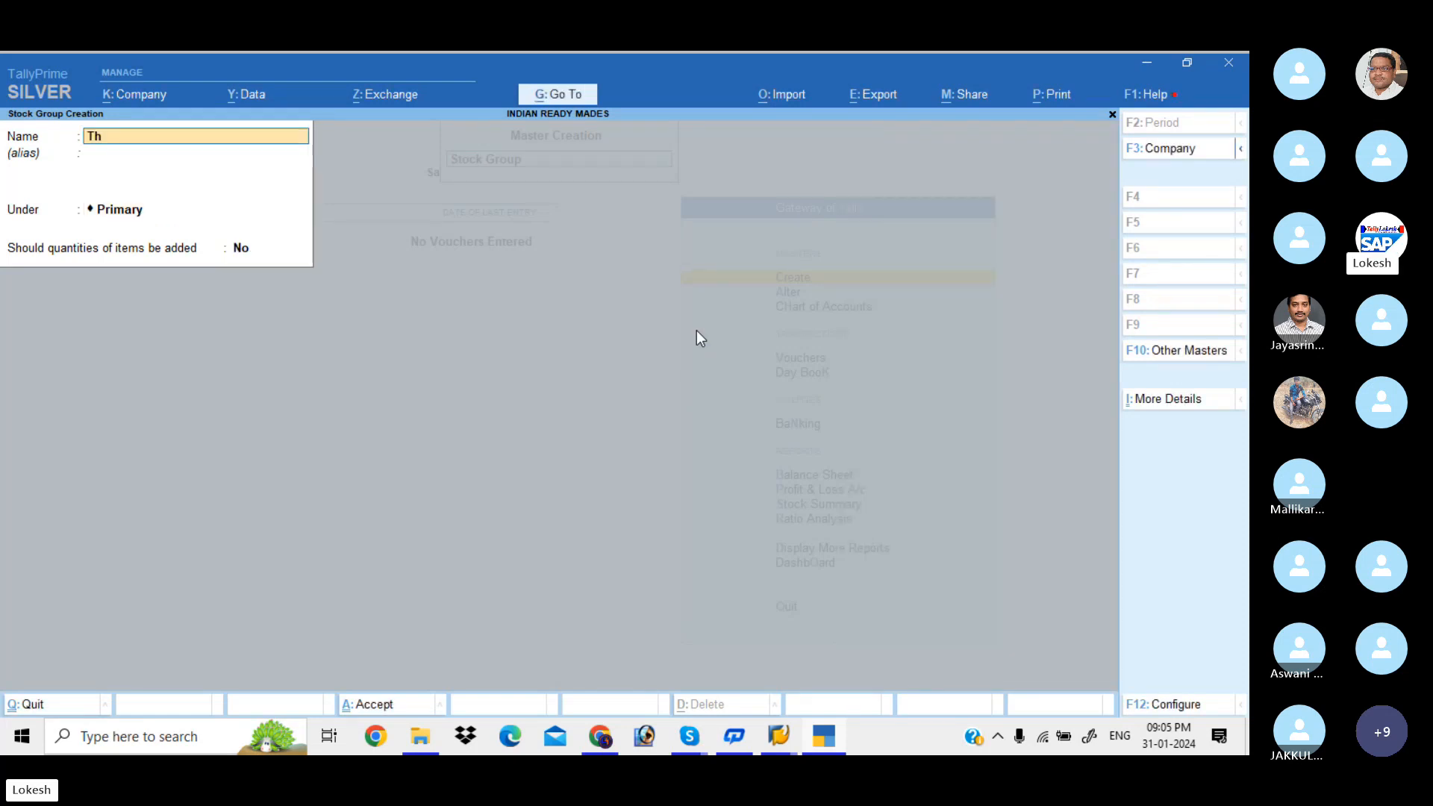
key(Return)
key(Return)
key(Return)
key(Return)
key(Return)
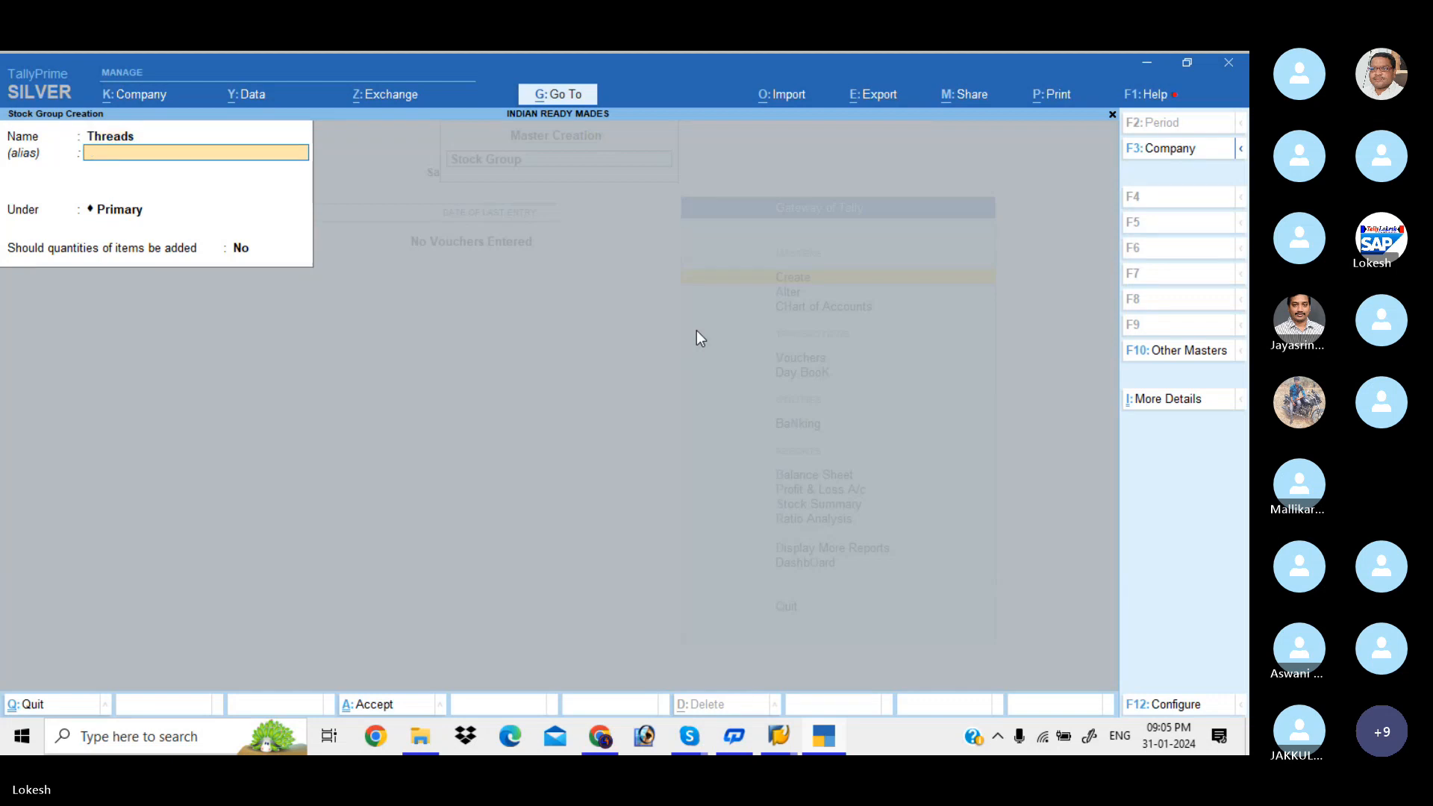
- Create the stock group Shirt under Primary with the default quantity setting, and leave stock group creation
text(S)
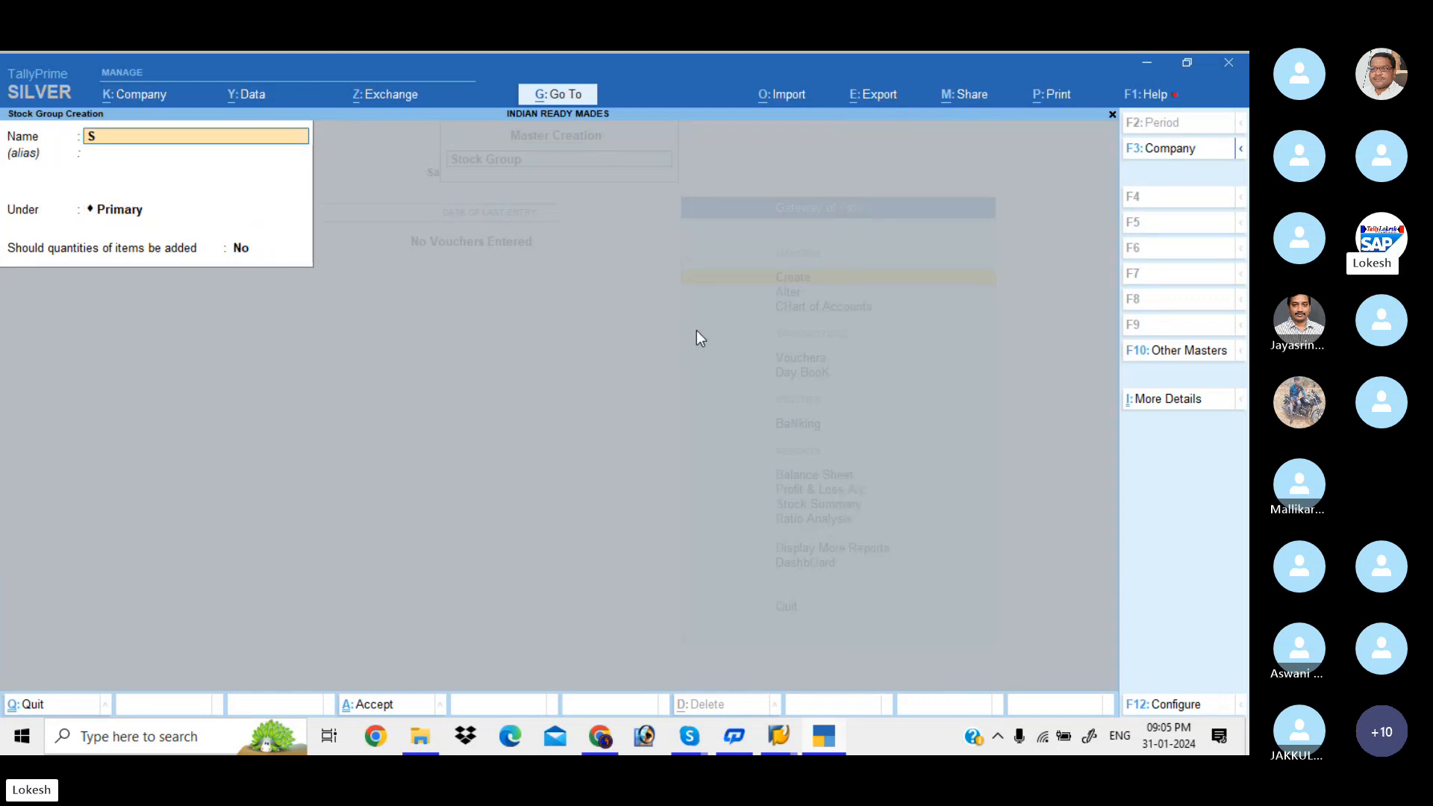
text(hirt)
key(Return)
key(Return)
key(Return)
key(Return)
key(Return)
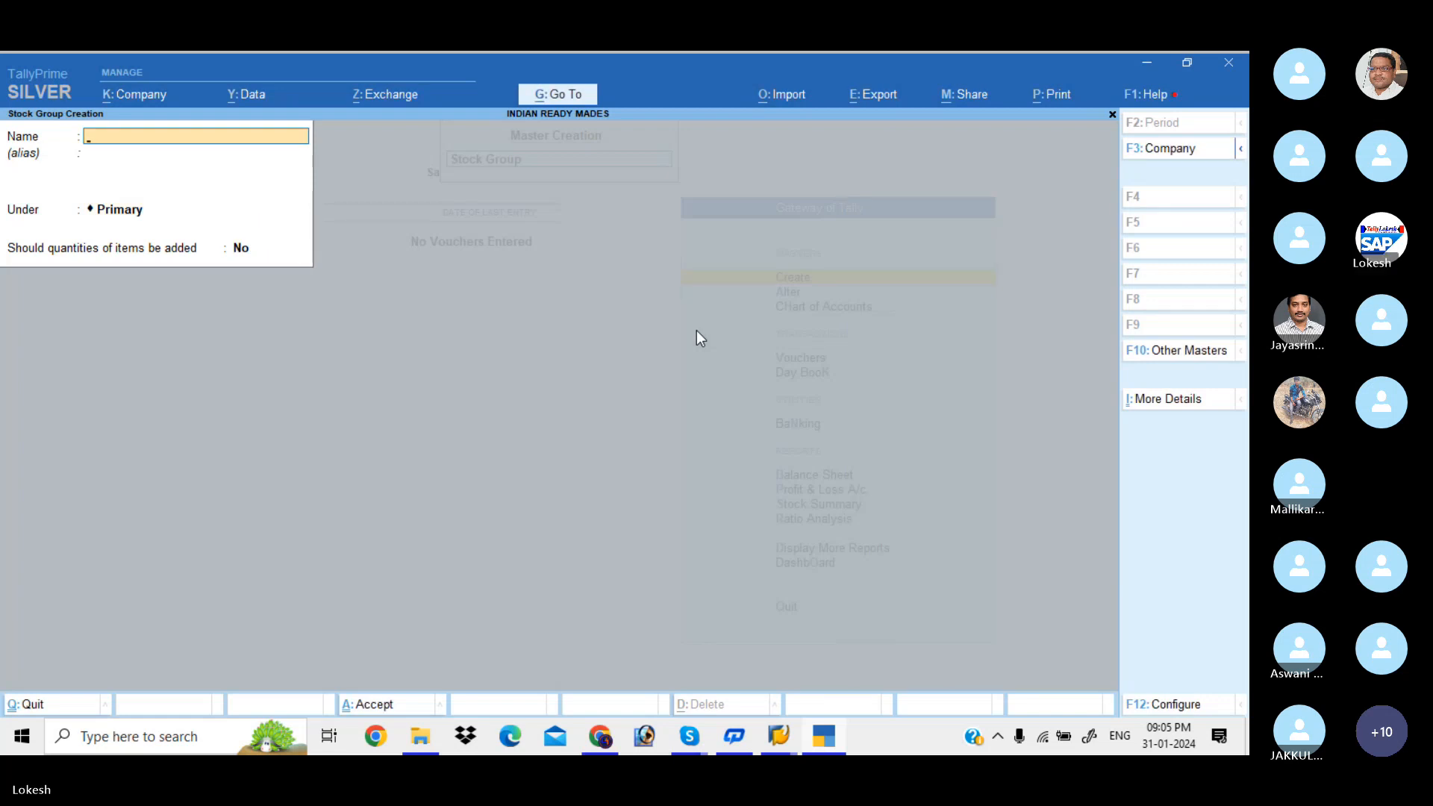
key(Escape)
key(y)
- Create a simple unit of measure with the symbol mt, the formal name Meters and 0 decimal places
key(Down)
key(Down)
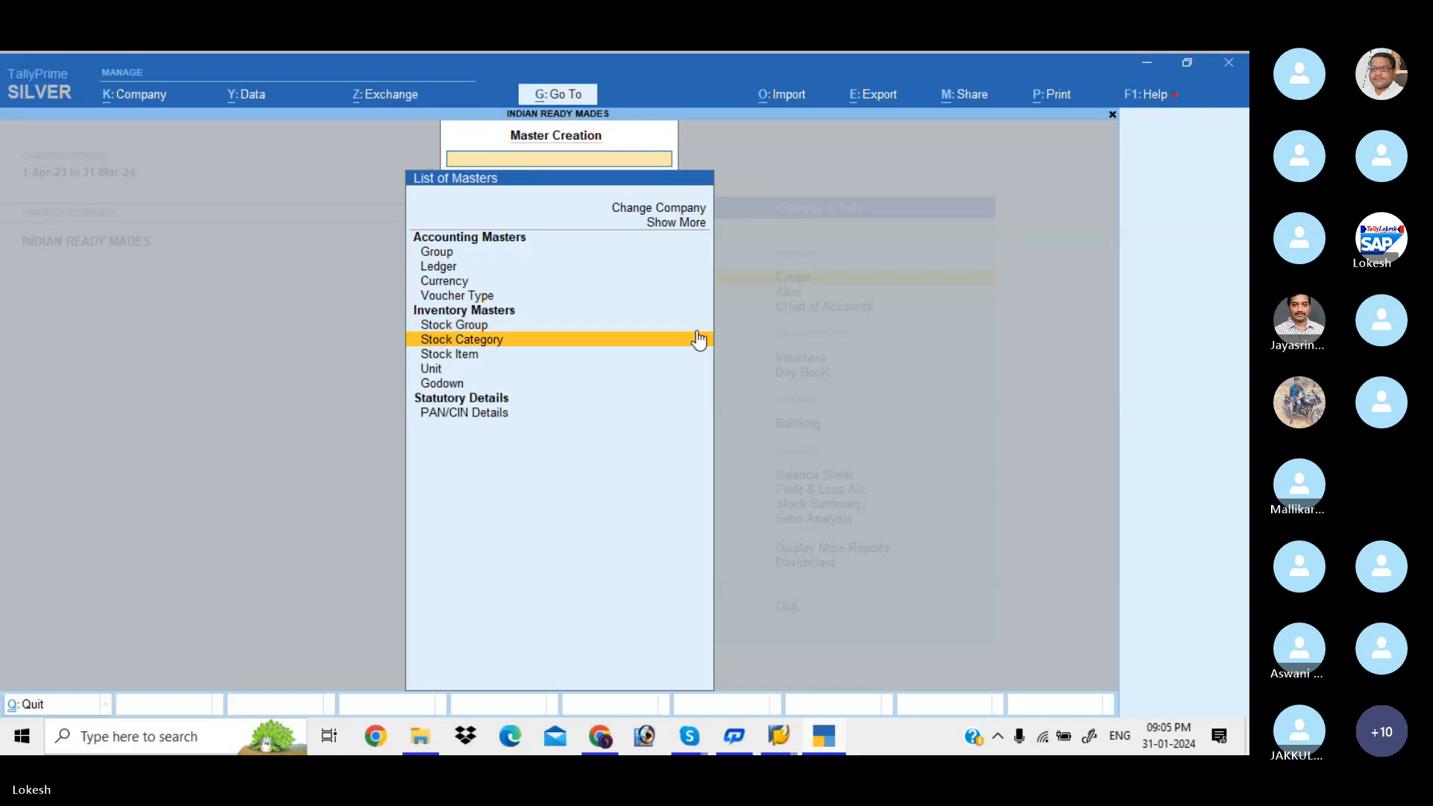
key(Down)
key(Return)
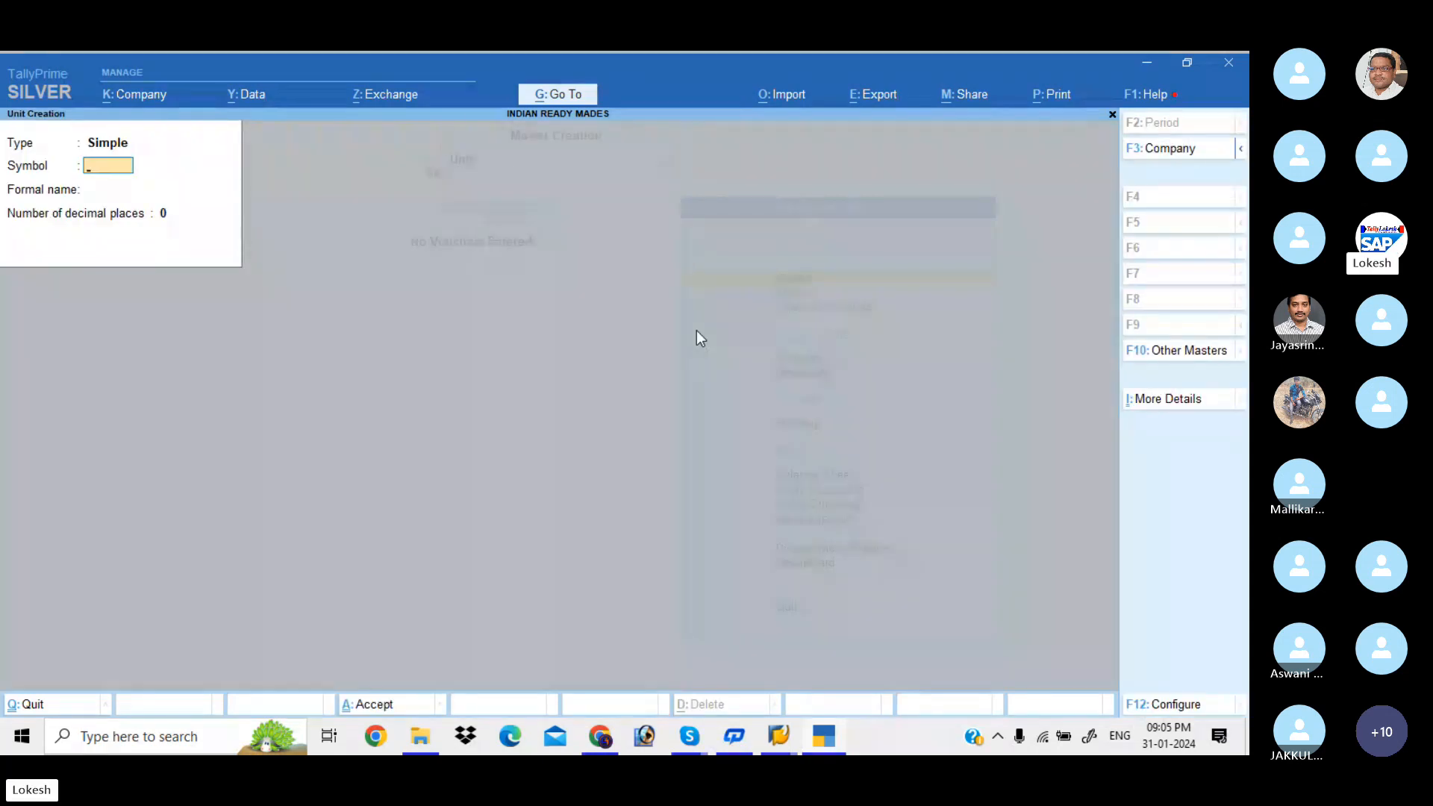
text(mt)
key(Return)
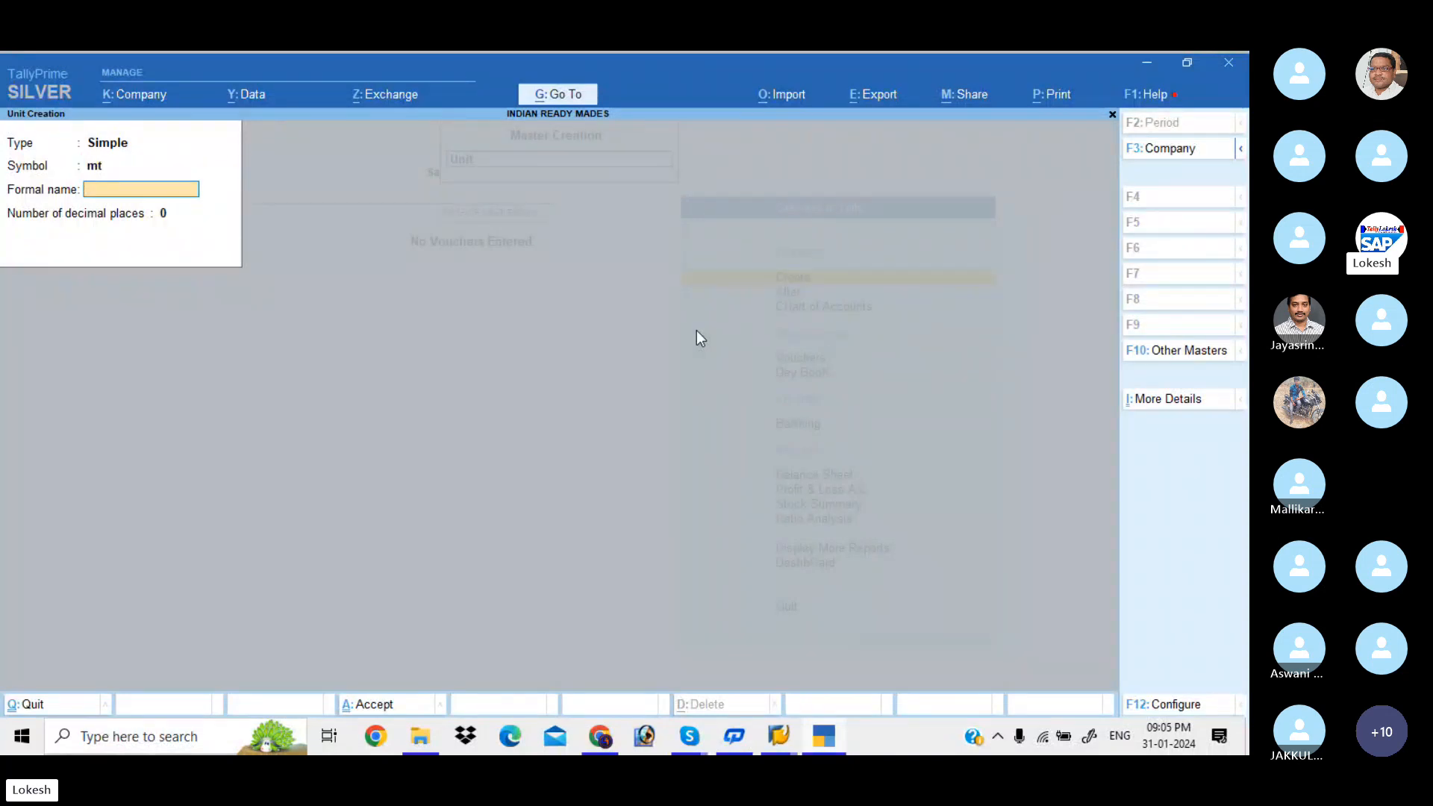
text(Meters)
key(Return)
key(Return)
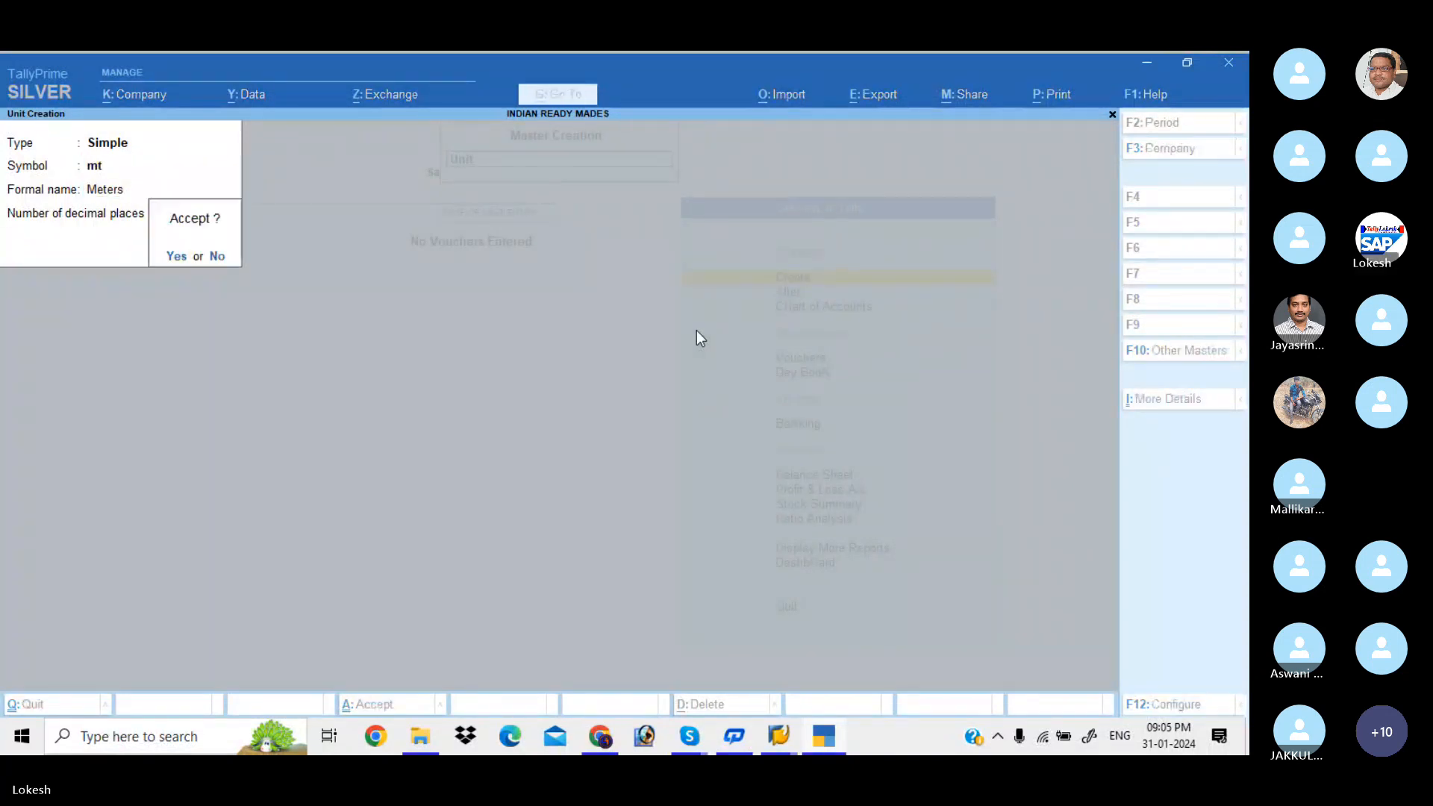
key(Return)
- Create a simple unit with the symbol dz, the formal name Dozens and 0 decimal places
text(dz)
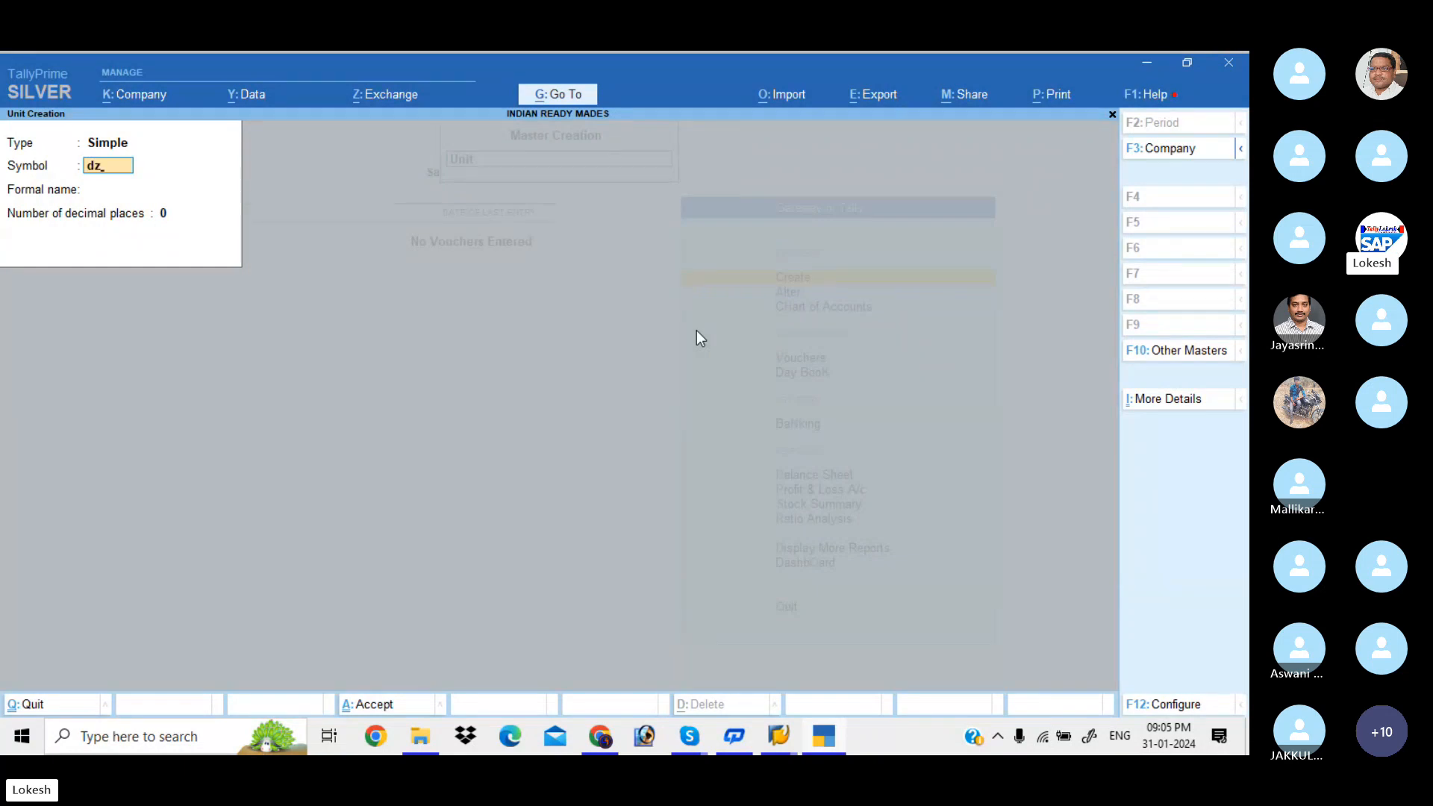
key(Return)
text(Do)
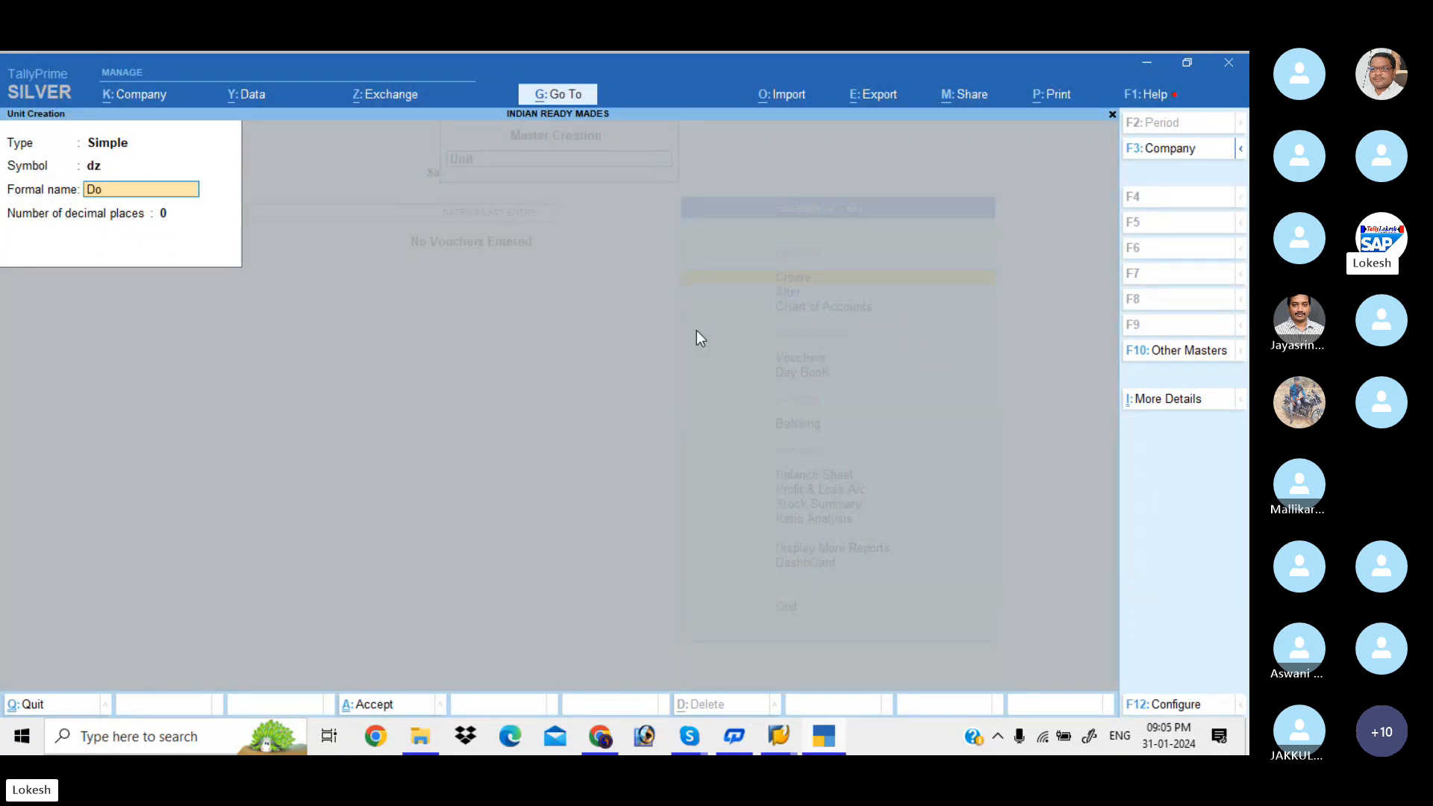
text(zens)
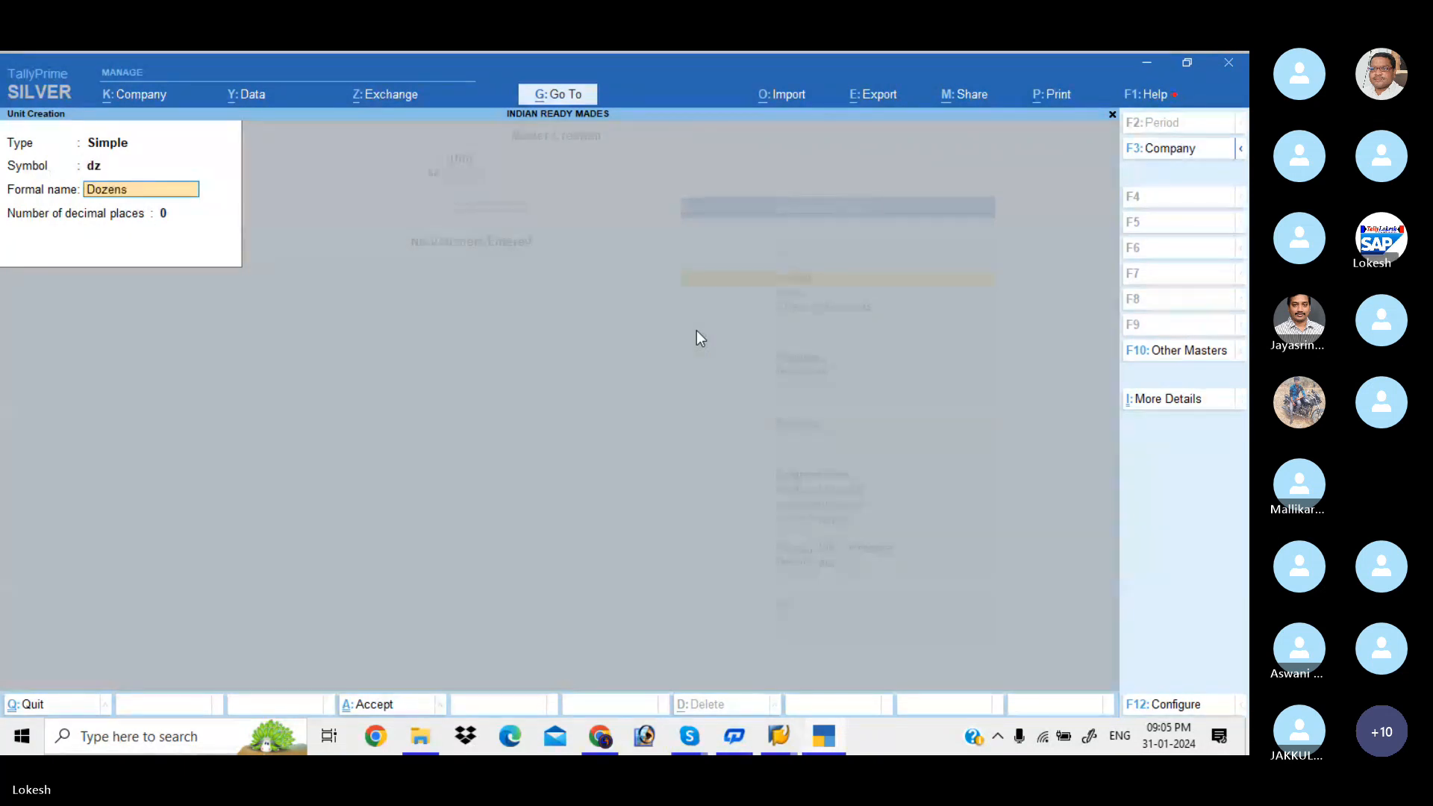
key(Return)
key(Return)
key(Return)
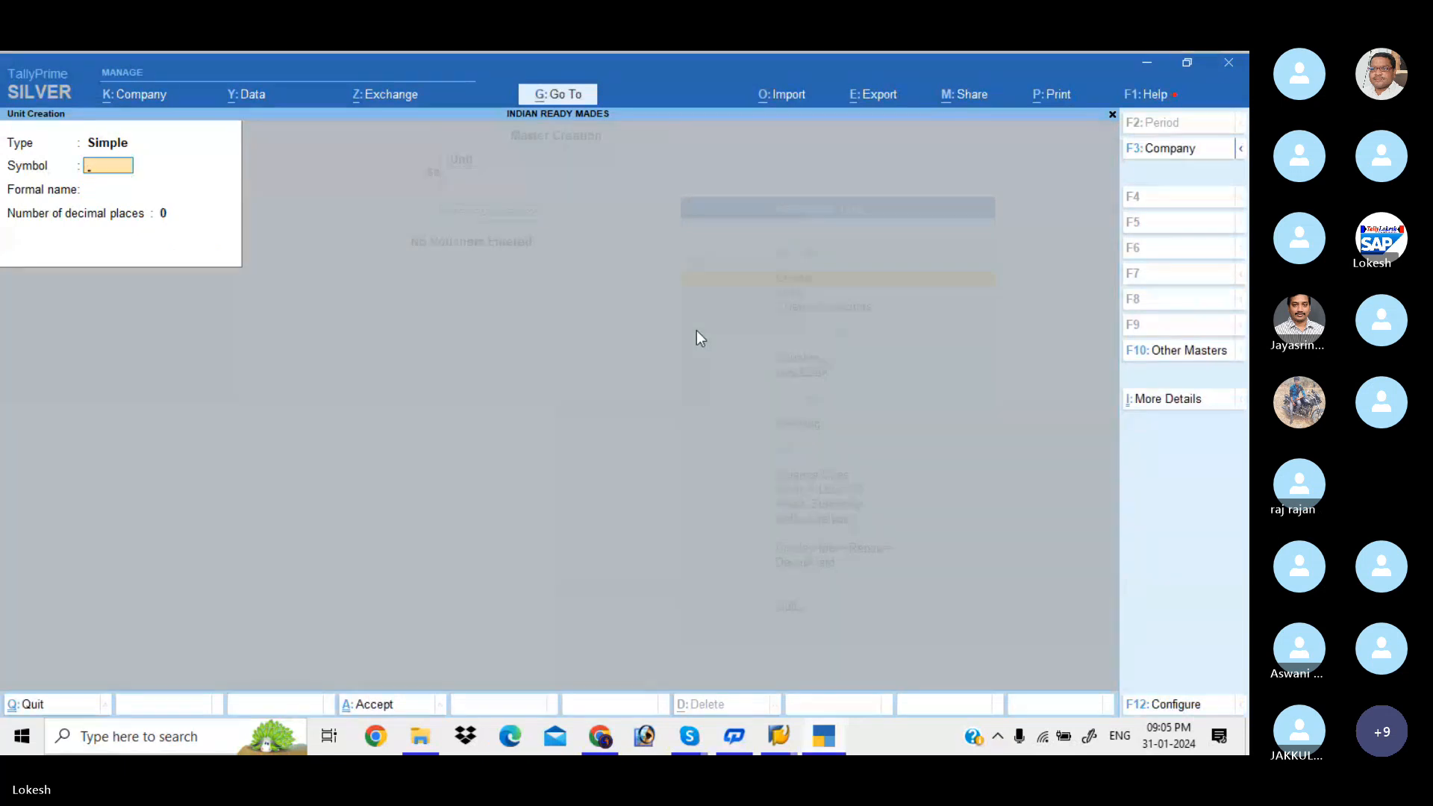
- Create a simple unit with the symbol pc, the formal name Pieces and 0 decimal places
text(pc)
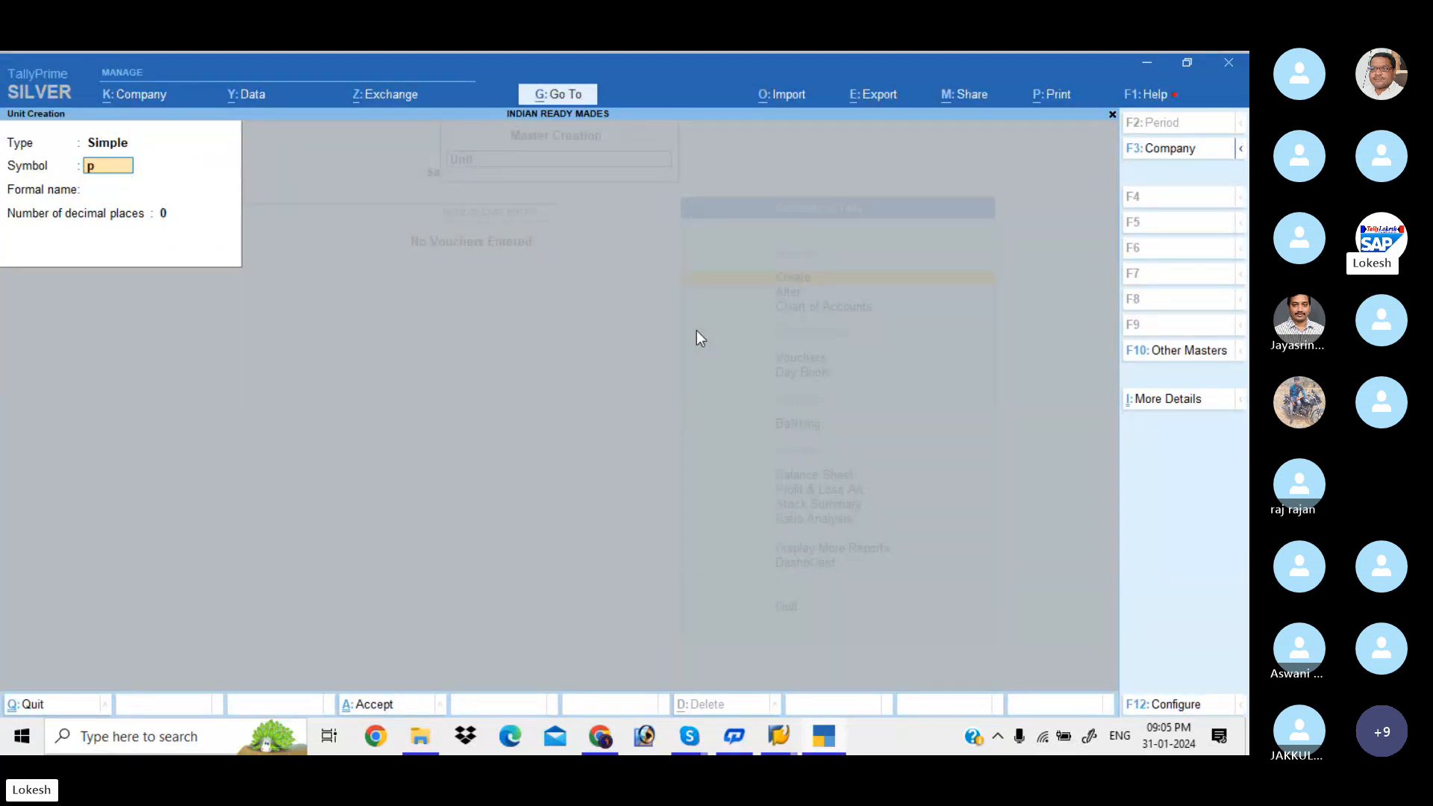
key(Return)
text(Pieces)
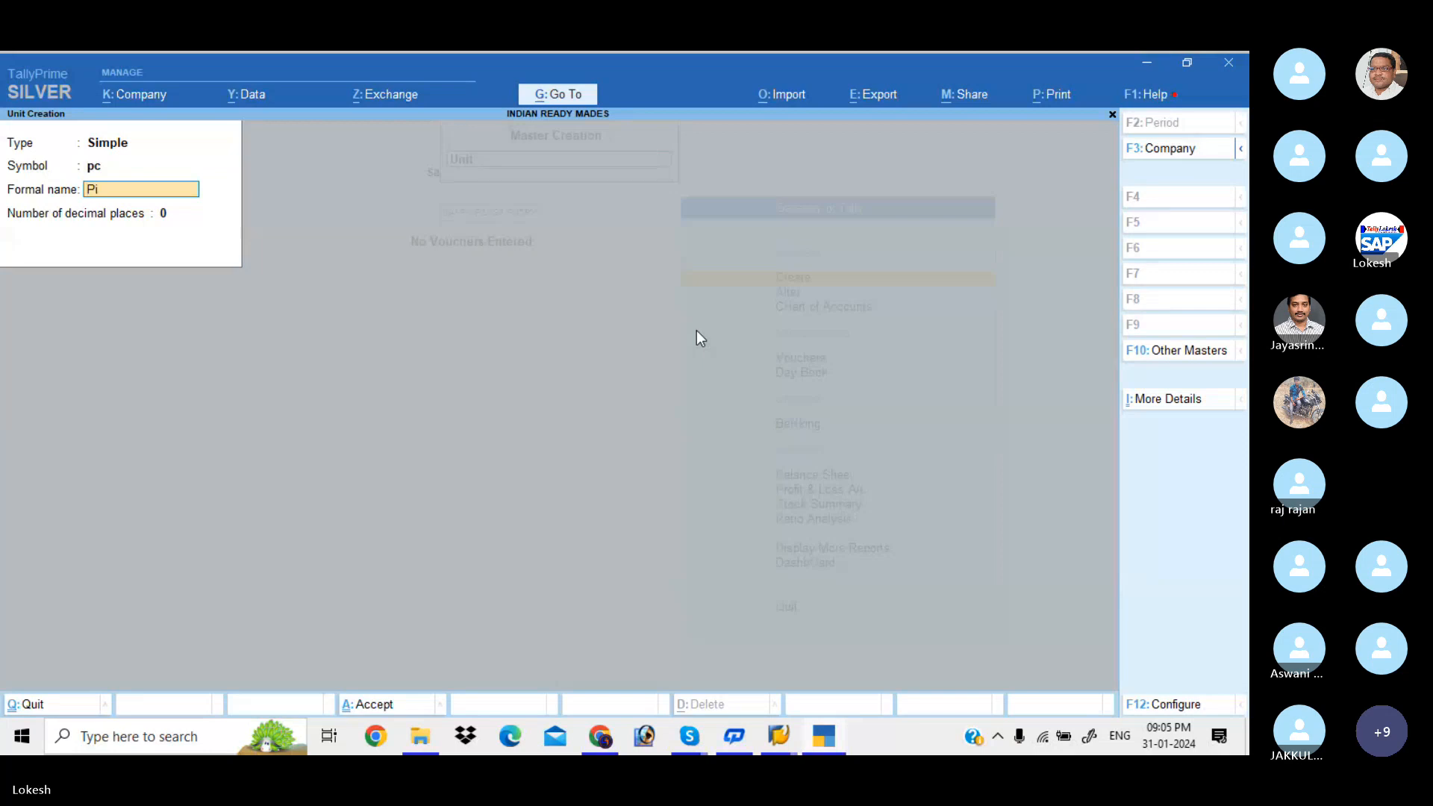
key(Return)
key(Return)
key(Return)
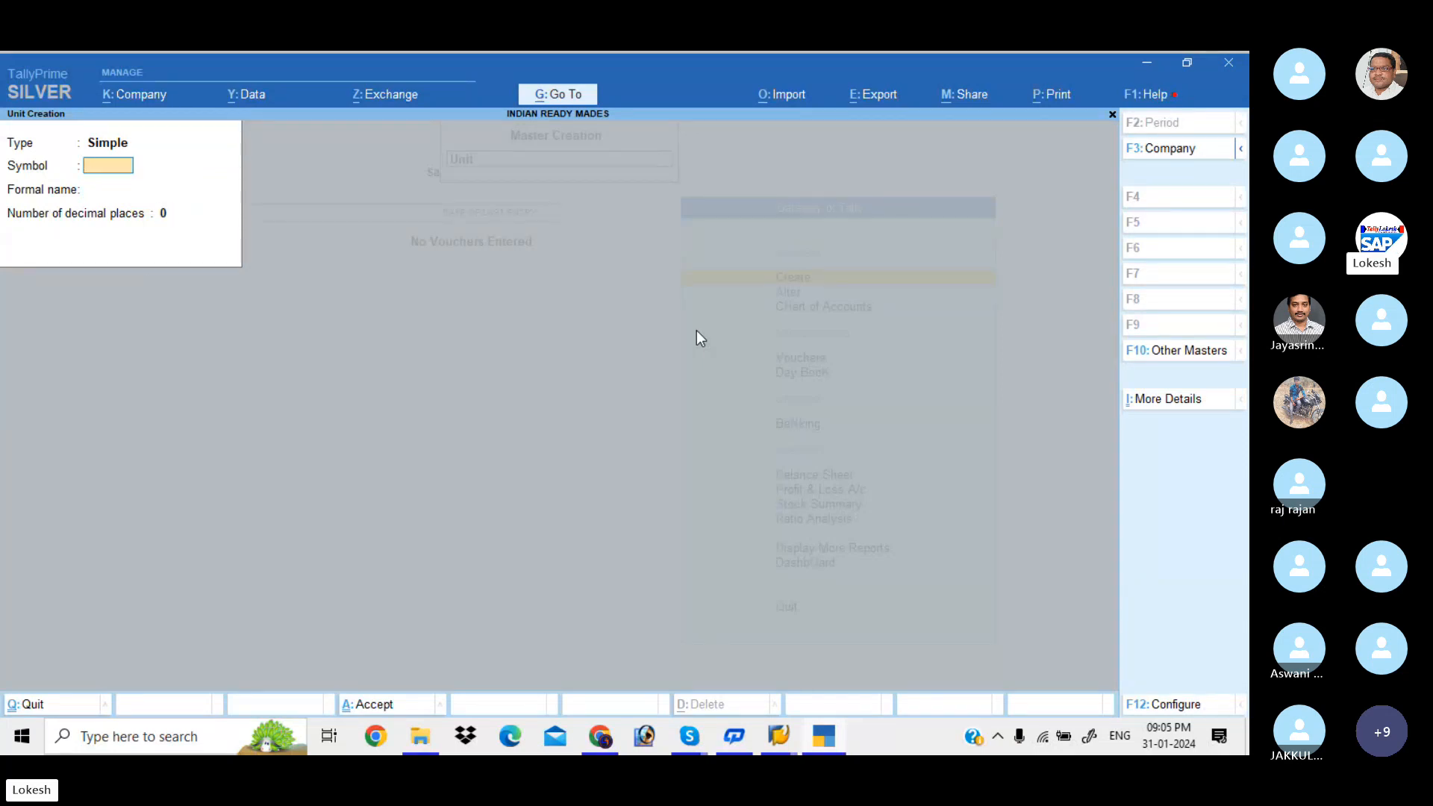
- Create a simple unit with the symbol nos, the formal name Number and 0 decimal places
text(nos)
key(Return)
text(Num)
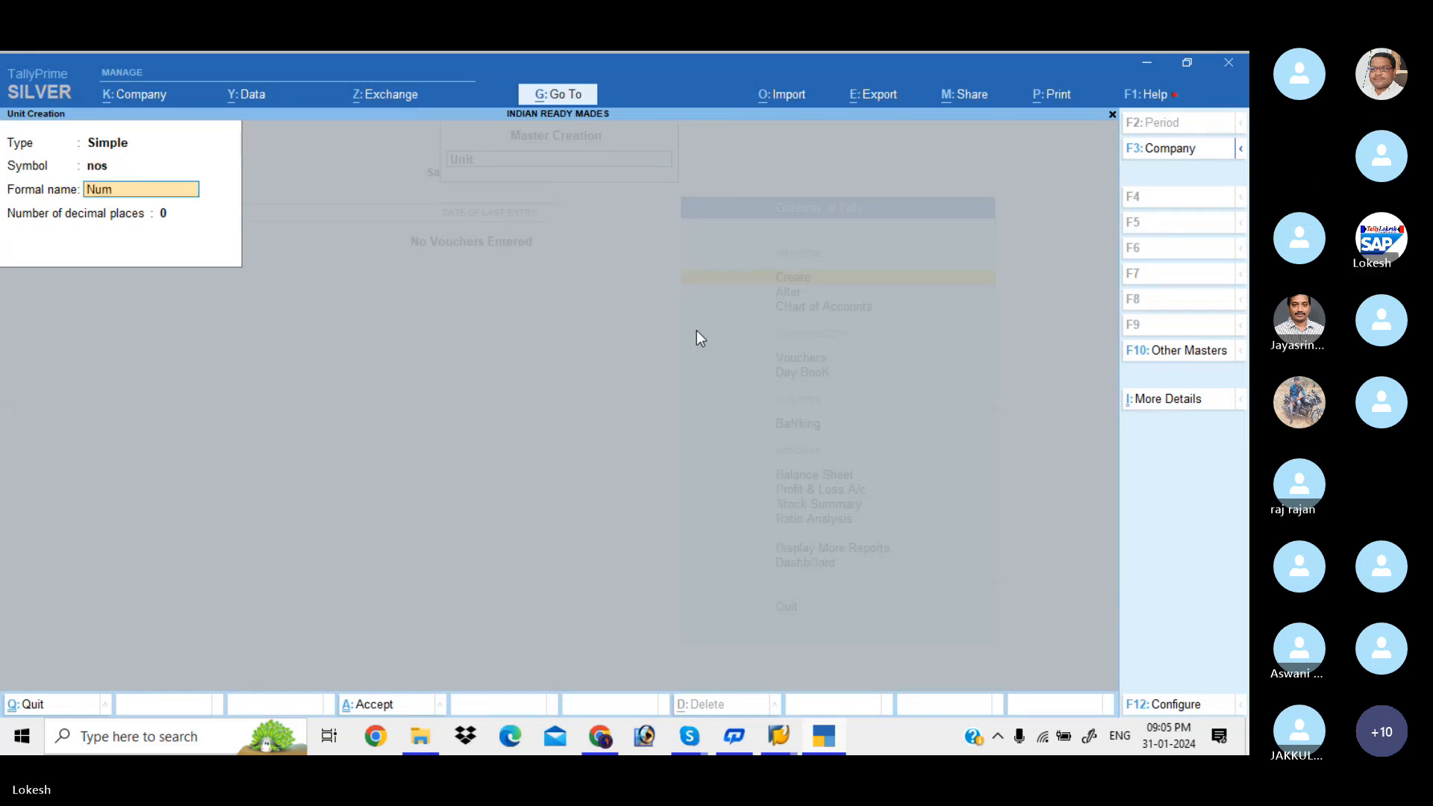
text(ber)
key(Return)
key(Return)
key(Return)
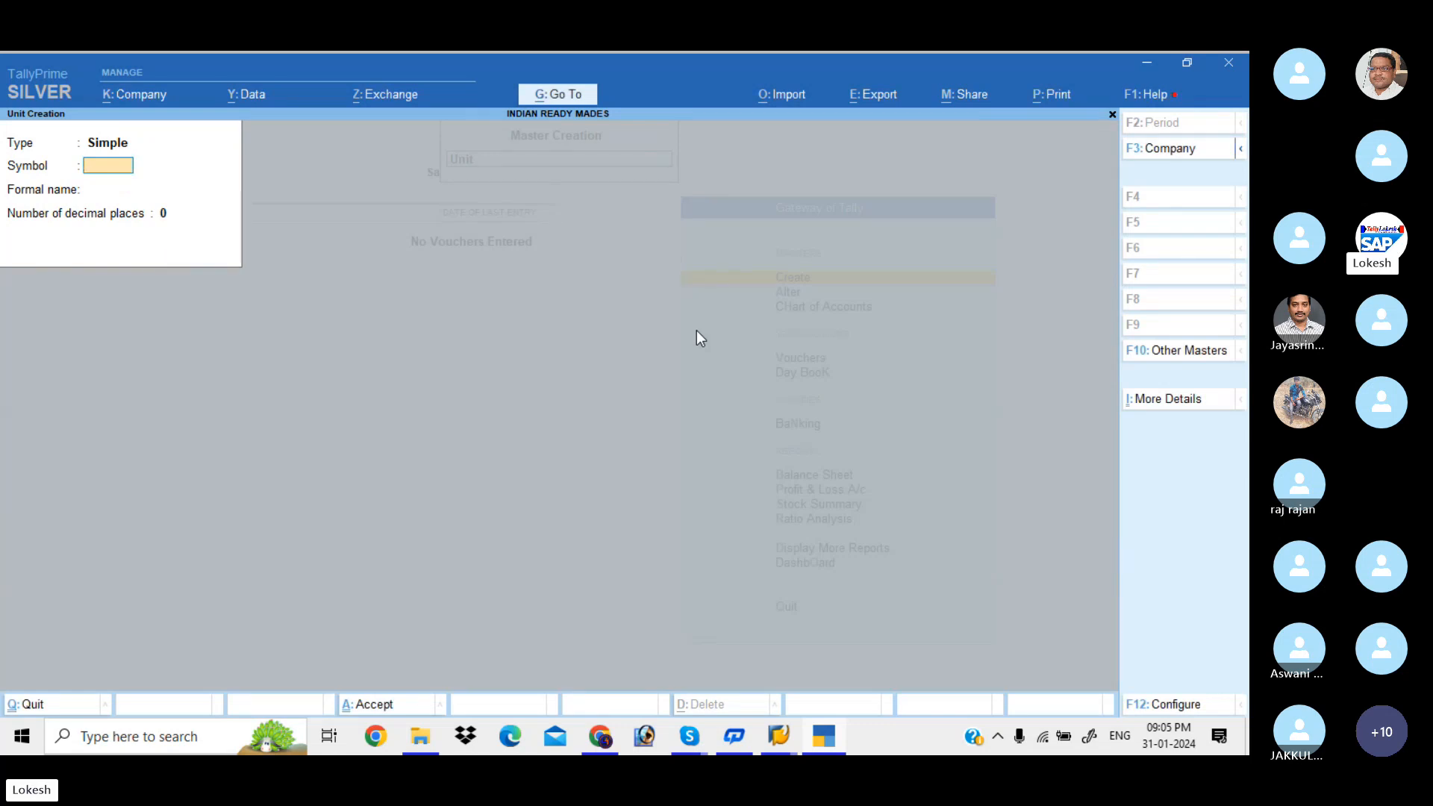
- Leave unit creation and start a new stock item named Linen Cloth without an alias
key(Escape)
key(Return)
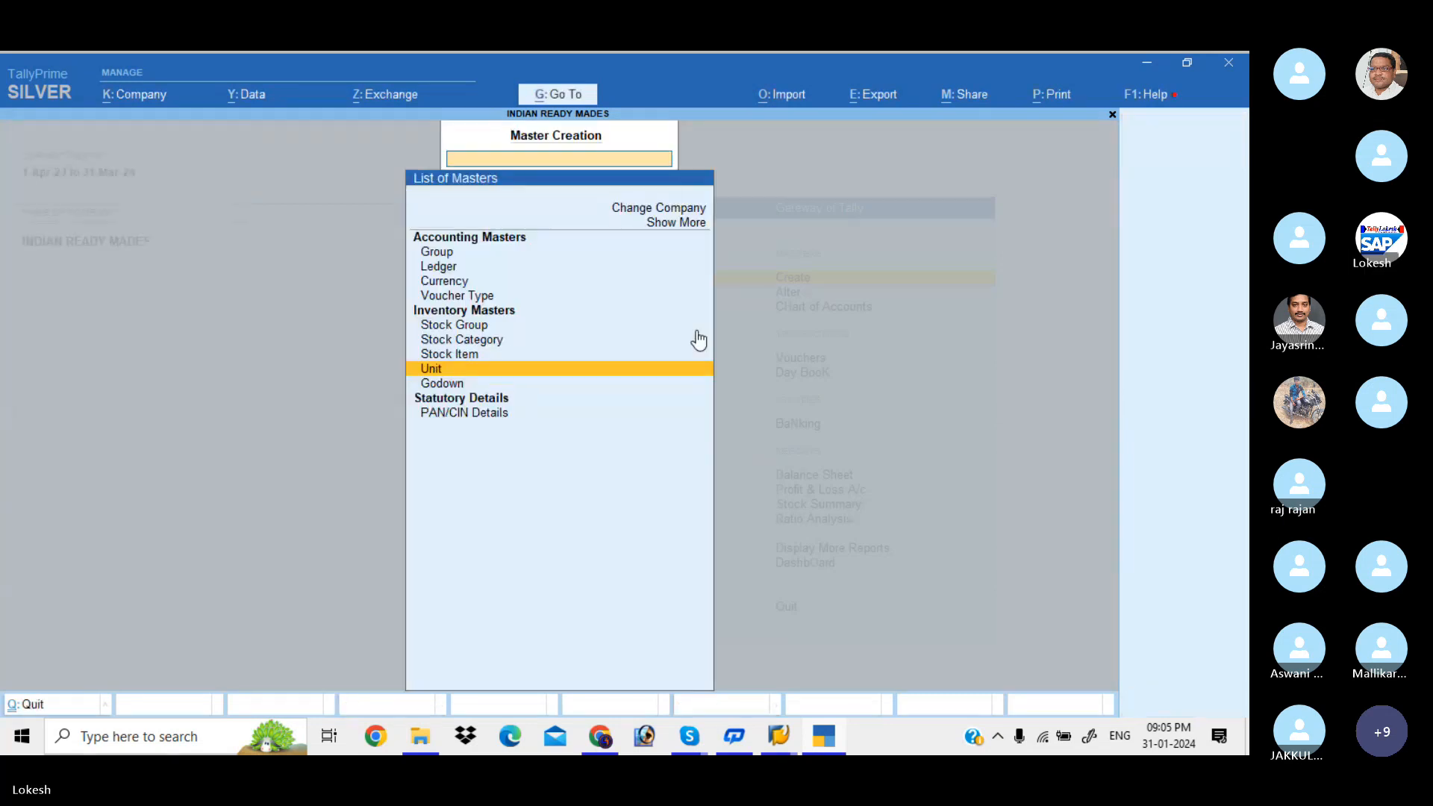
key(Up)
key(Return)
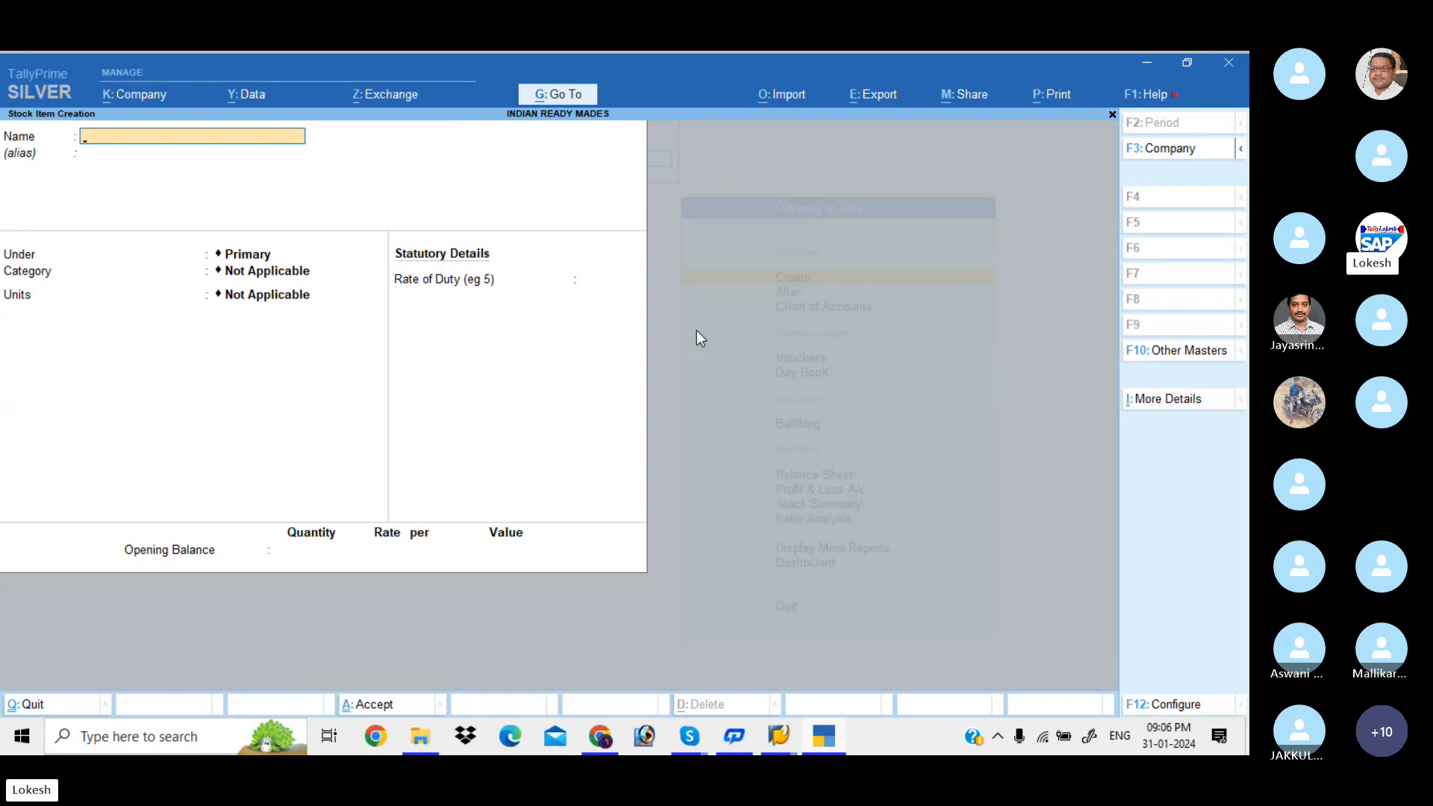
text(Le)
key(BackSpace)
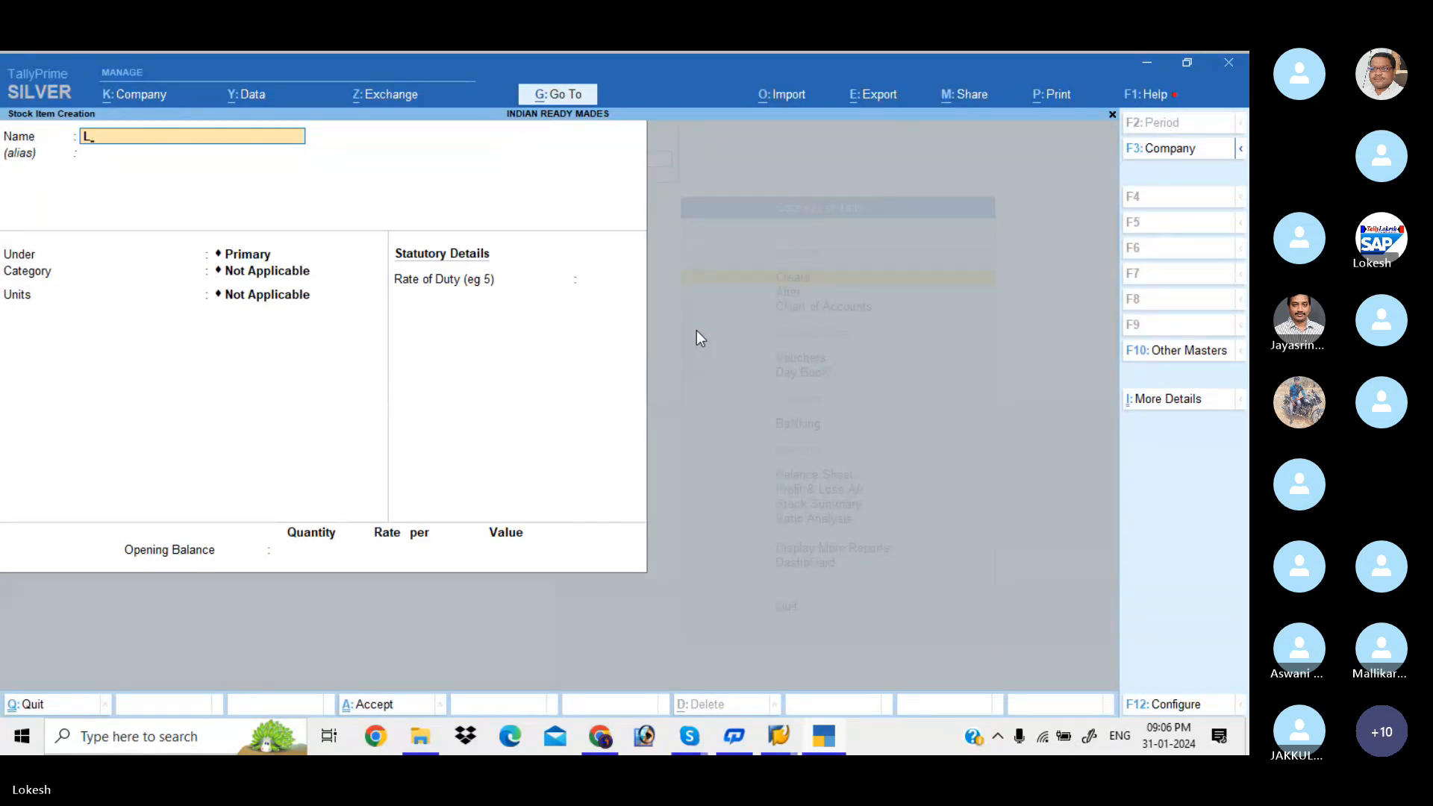
text(inen Cloth)
key(Return)
key(Return)
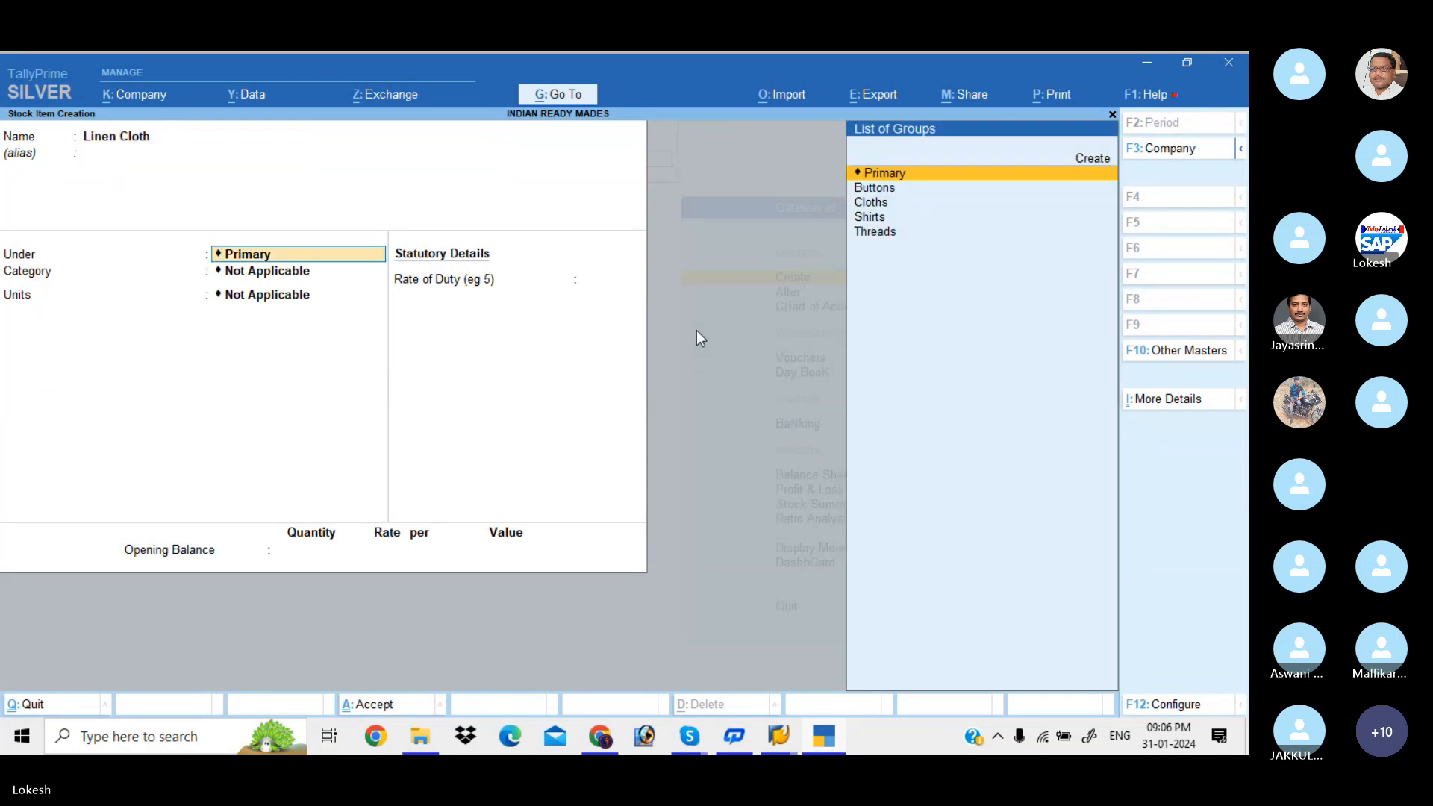
- Place Linen Cloth under the Cloths group with the unit mt and save the stock item without an opening balance
key(Down)
key(Down)
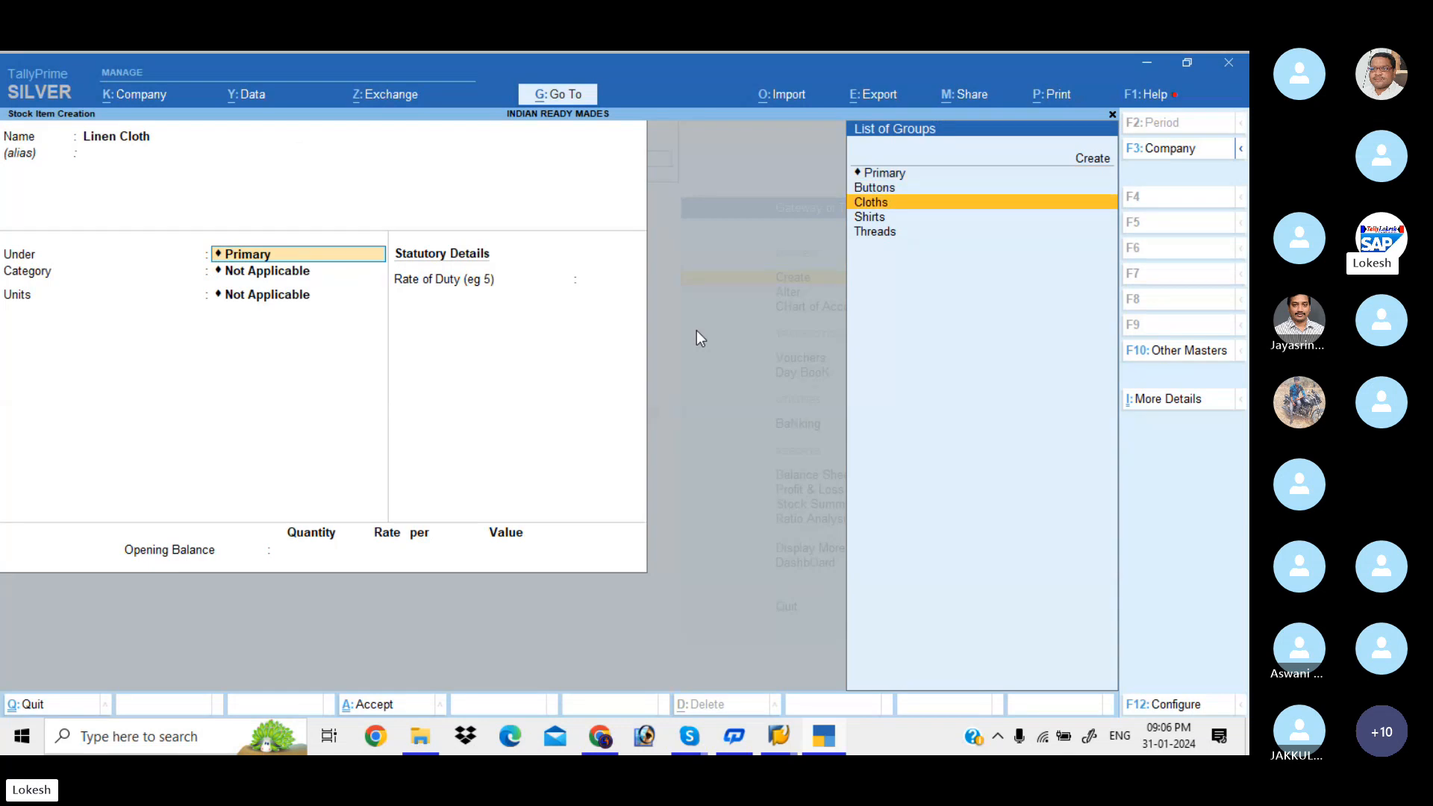
key(Return)
key(Return)
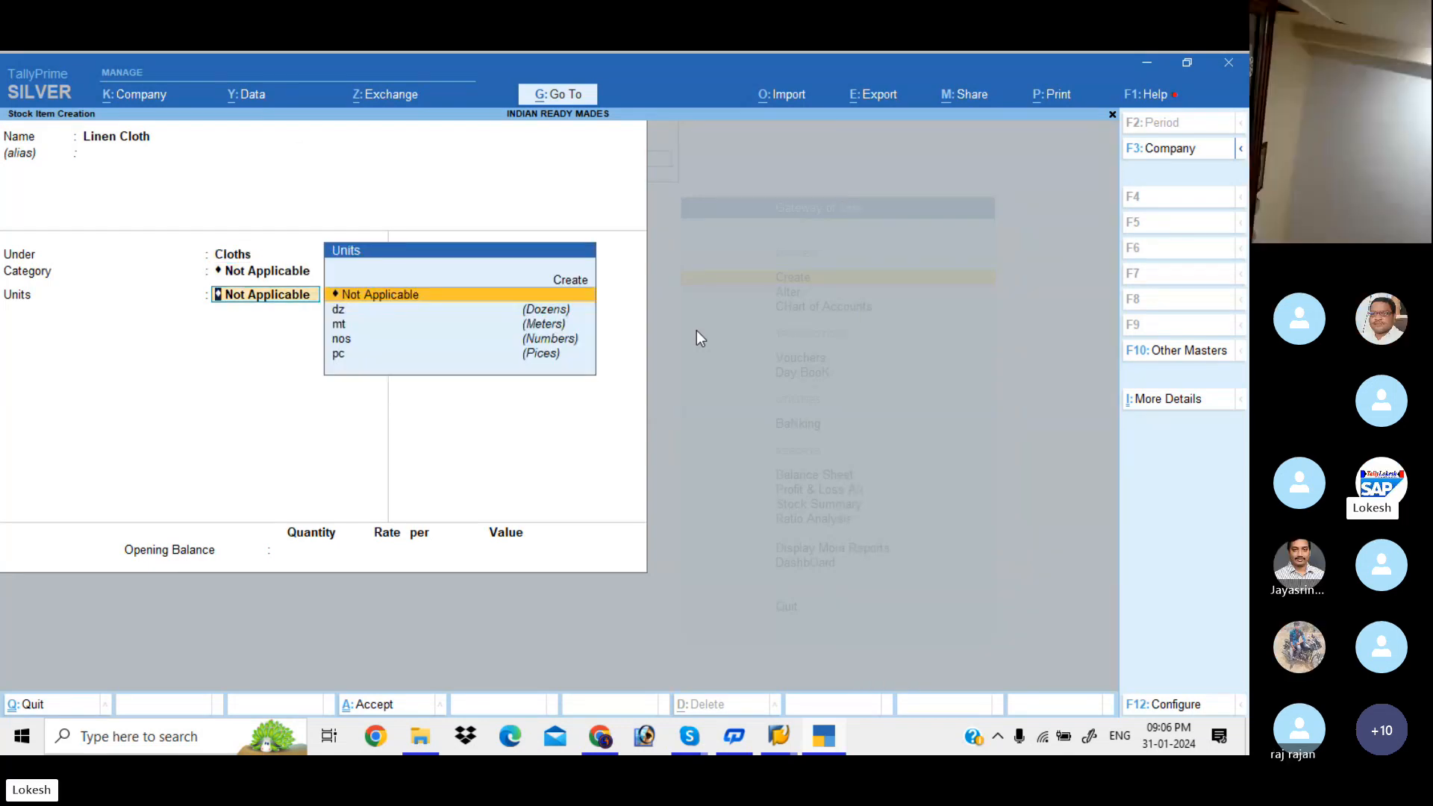
key(Down)
key(Down)
key(Return)
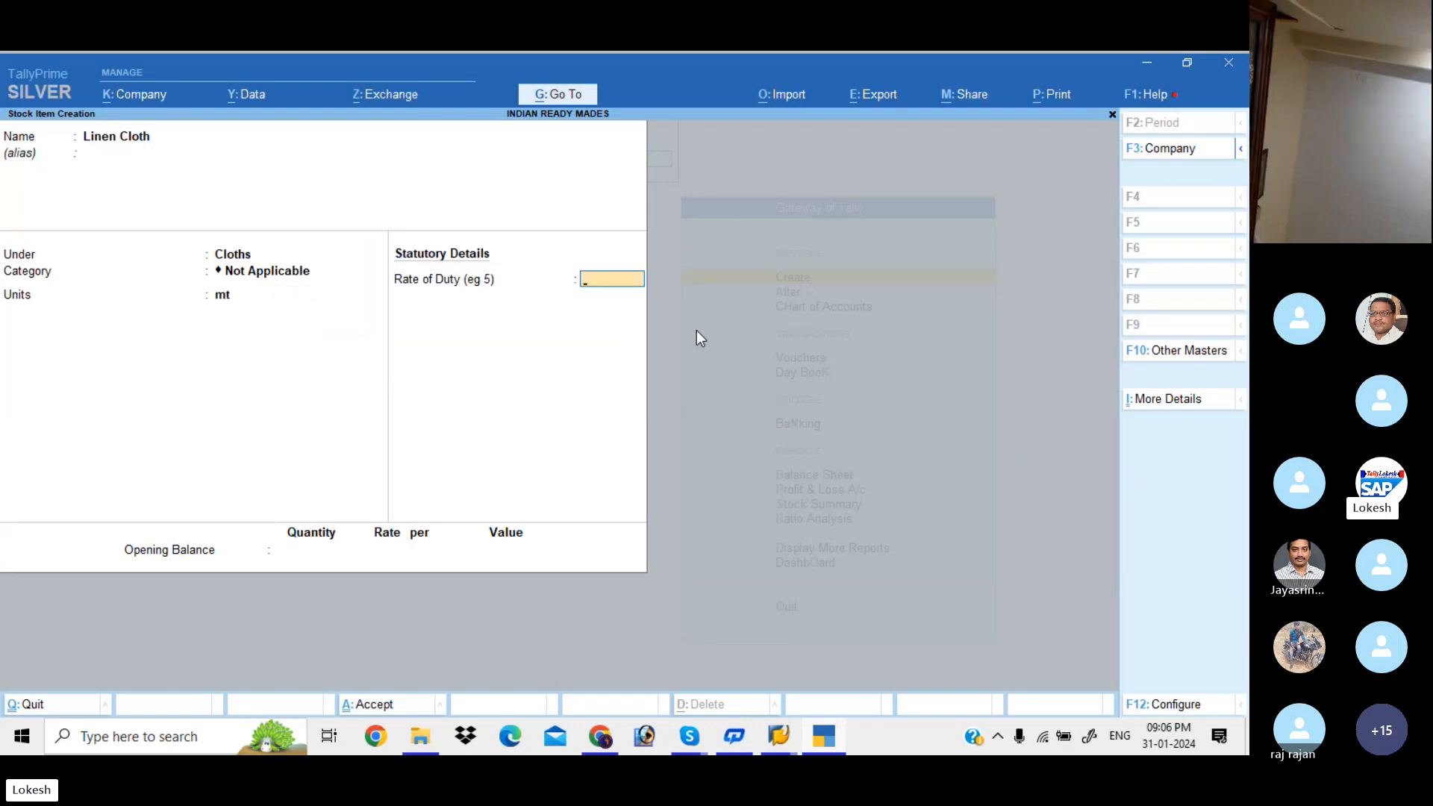
key(Return)
key(Return)
key(Return)
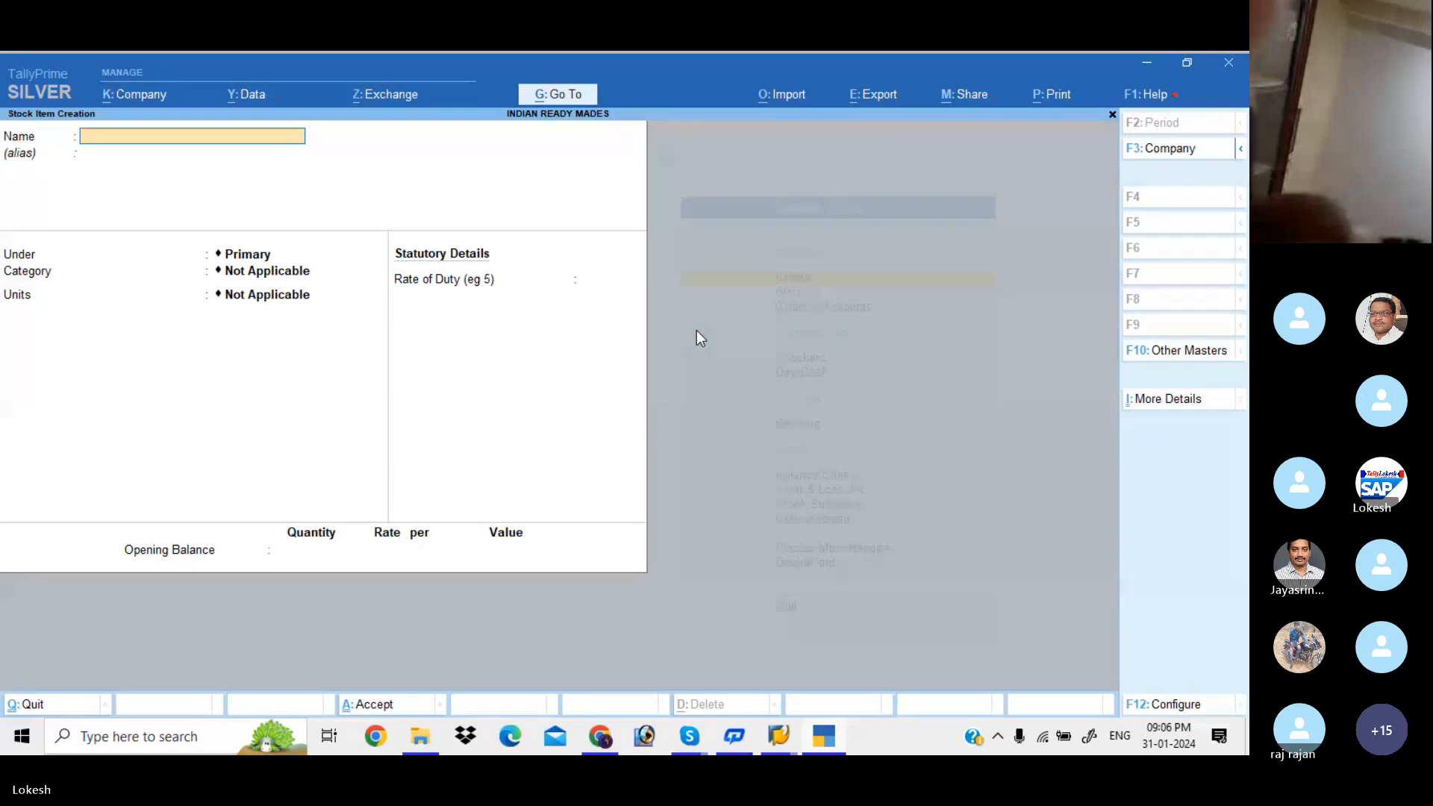
- Create the stock item Denim Cloth under the Cloths group with the unit mt
text(Denim Cloth)
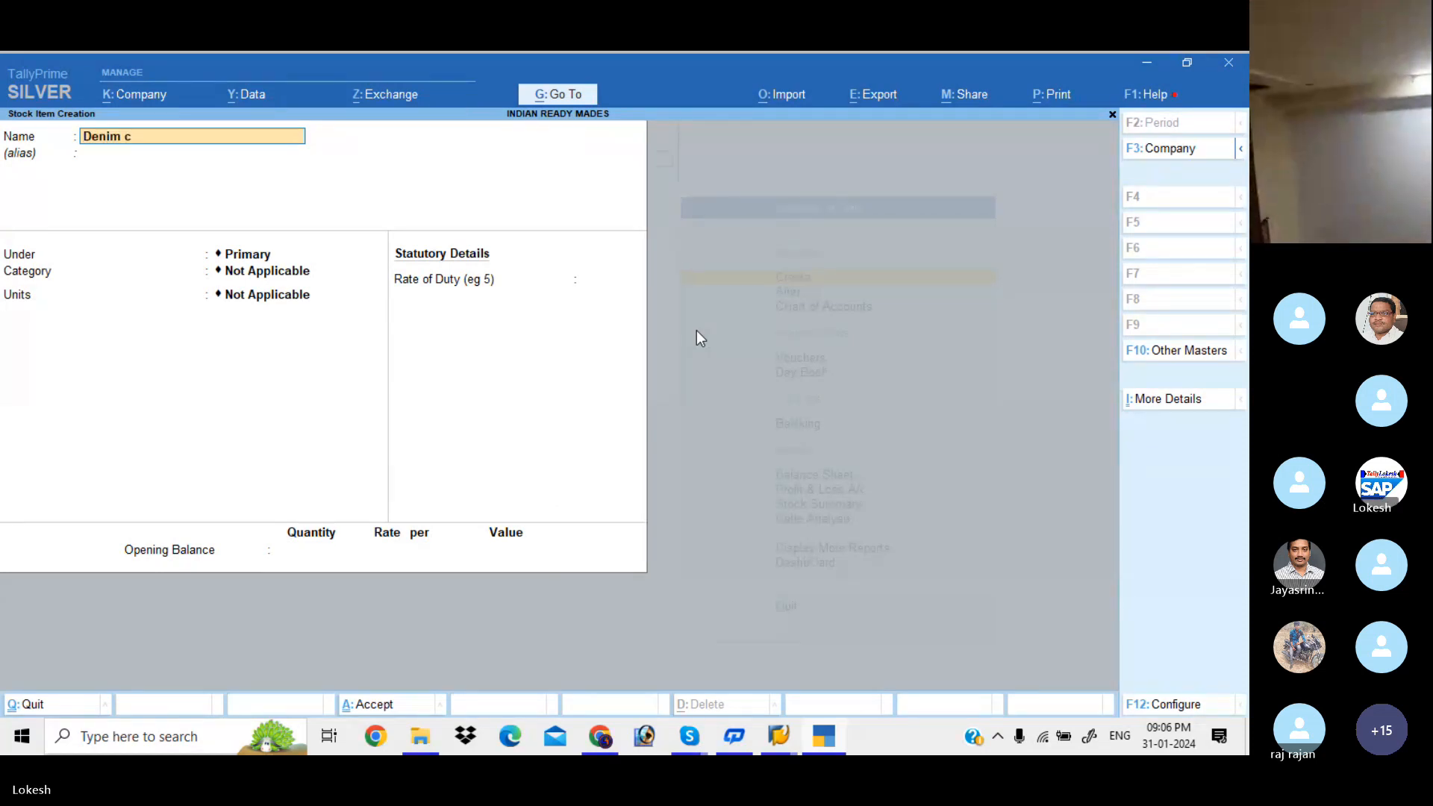
key(Return)
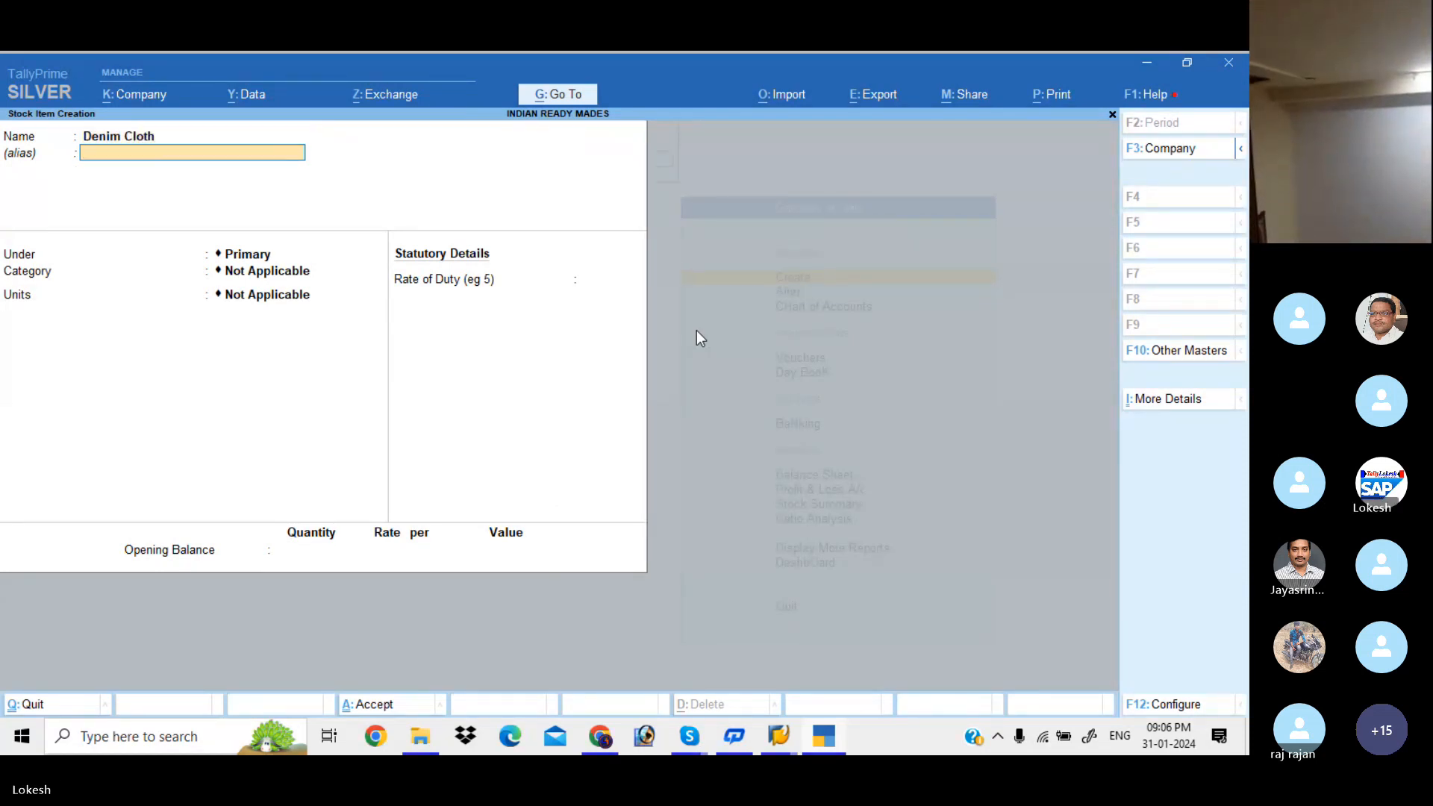
key(Return)
key(Down)
key(Down)
key(Return)
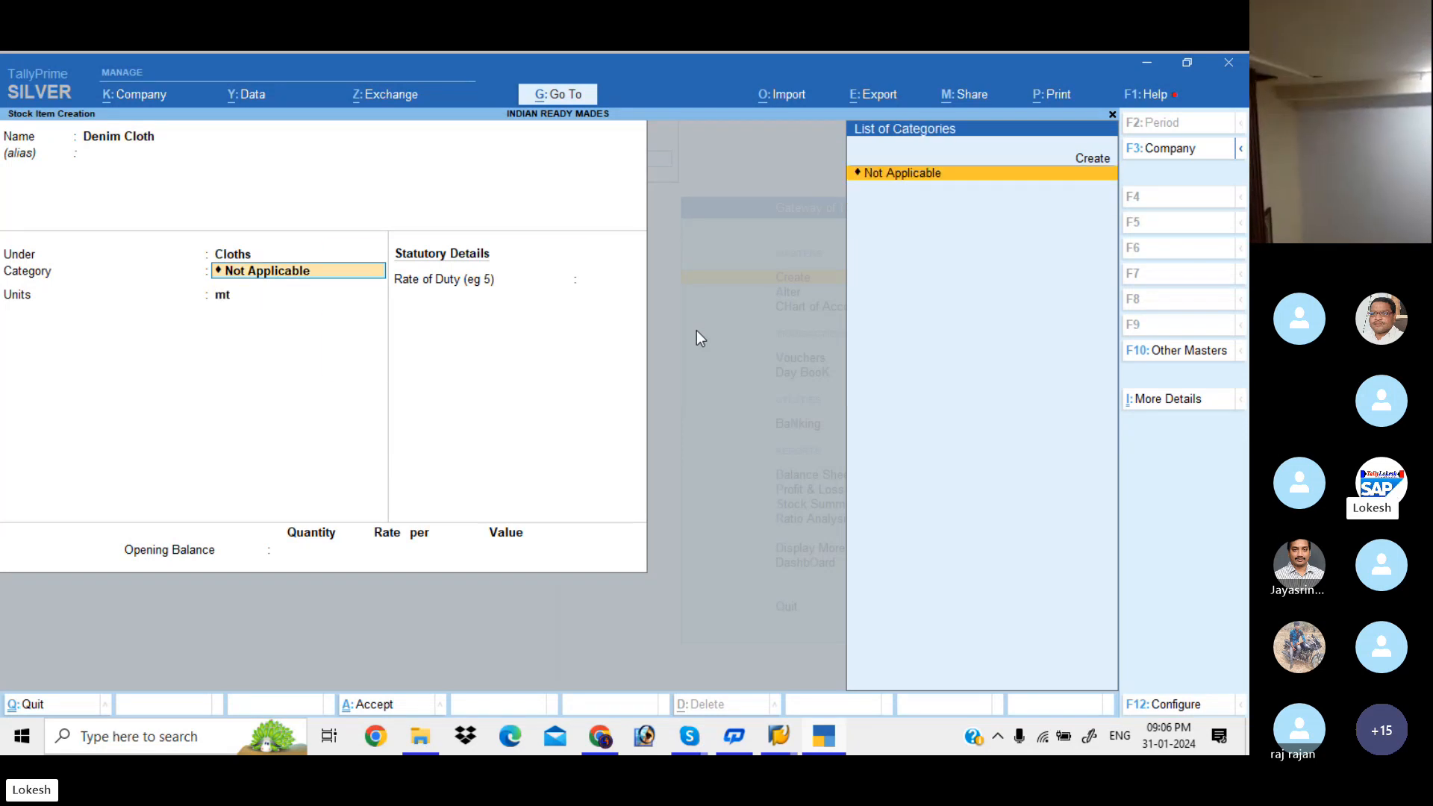
key(Return)
key(Return)
key(Return)
key(Return)
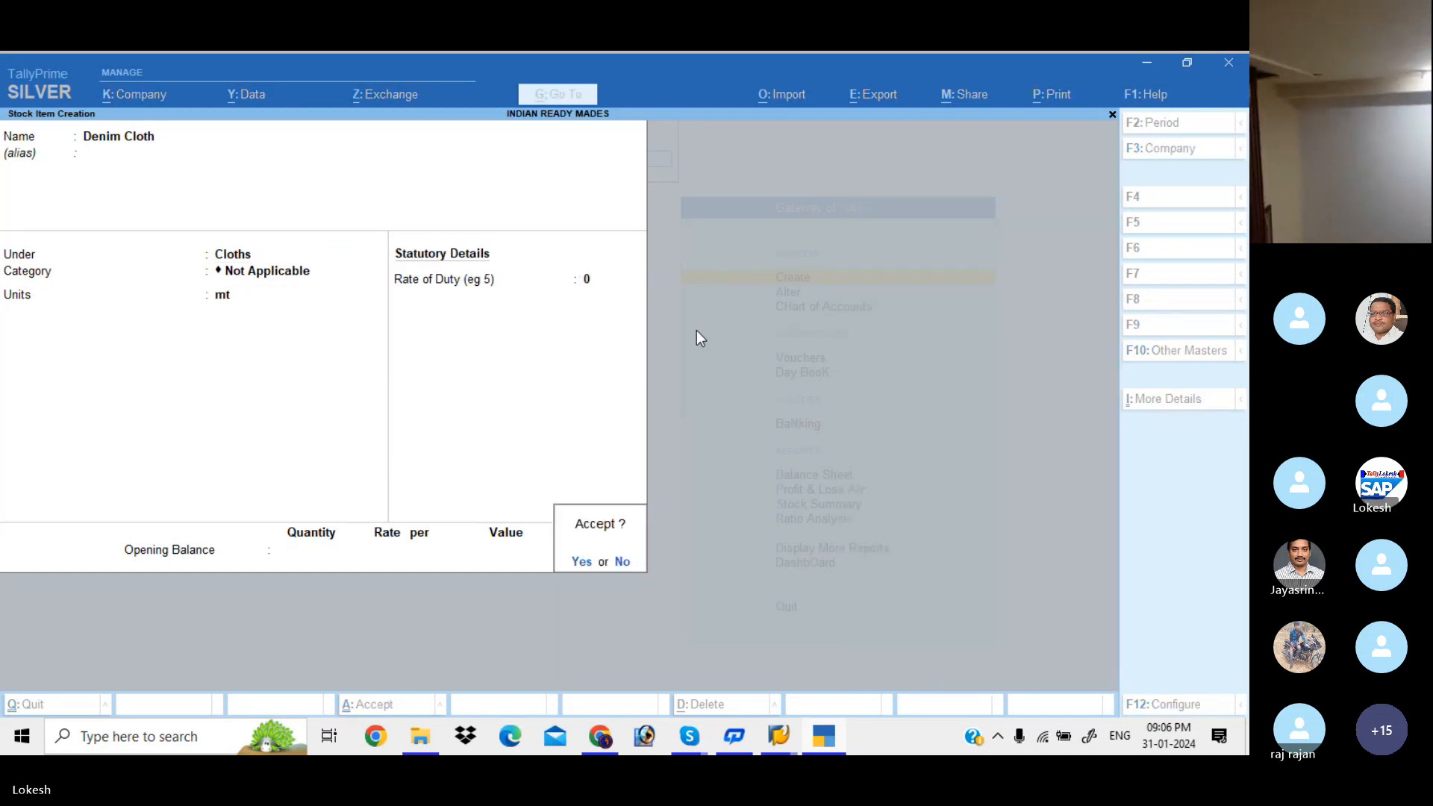
key(Return)
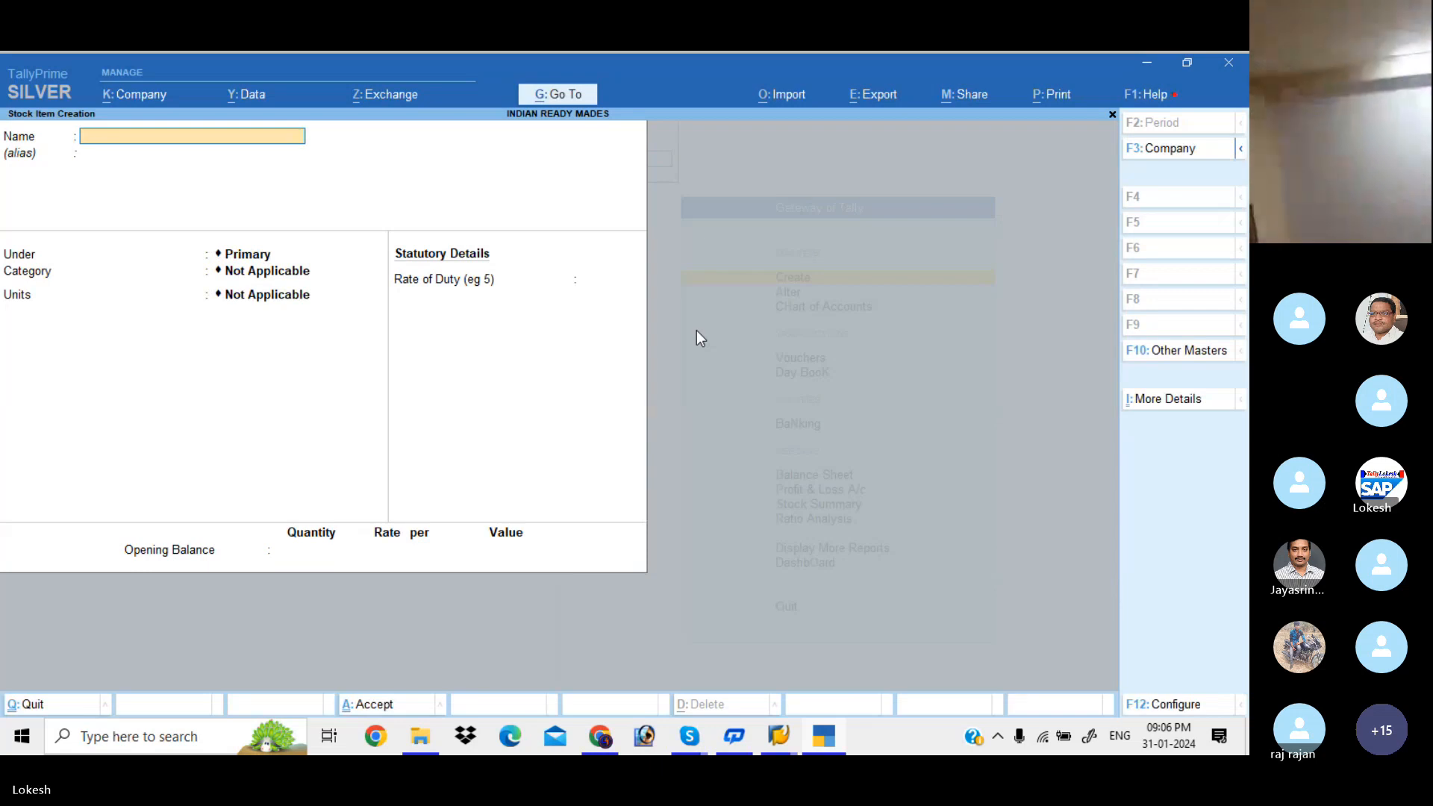
- Create the stock item Pearl Buttons under the Buttons group with the unit dz
text(Pear)
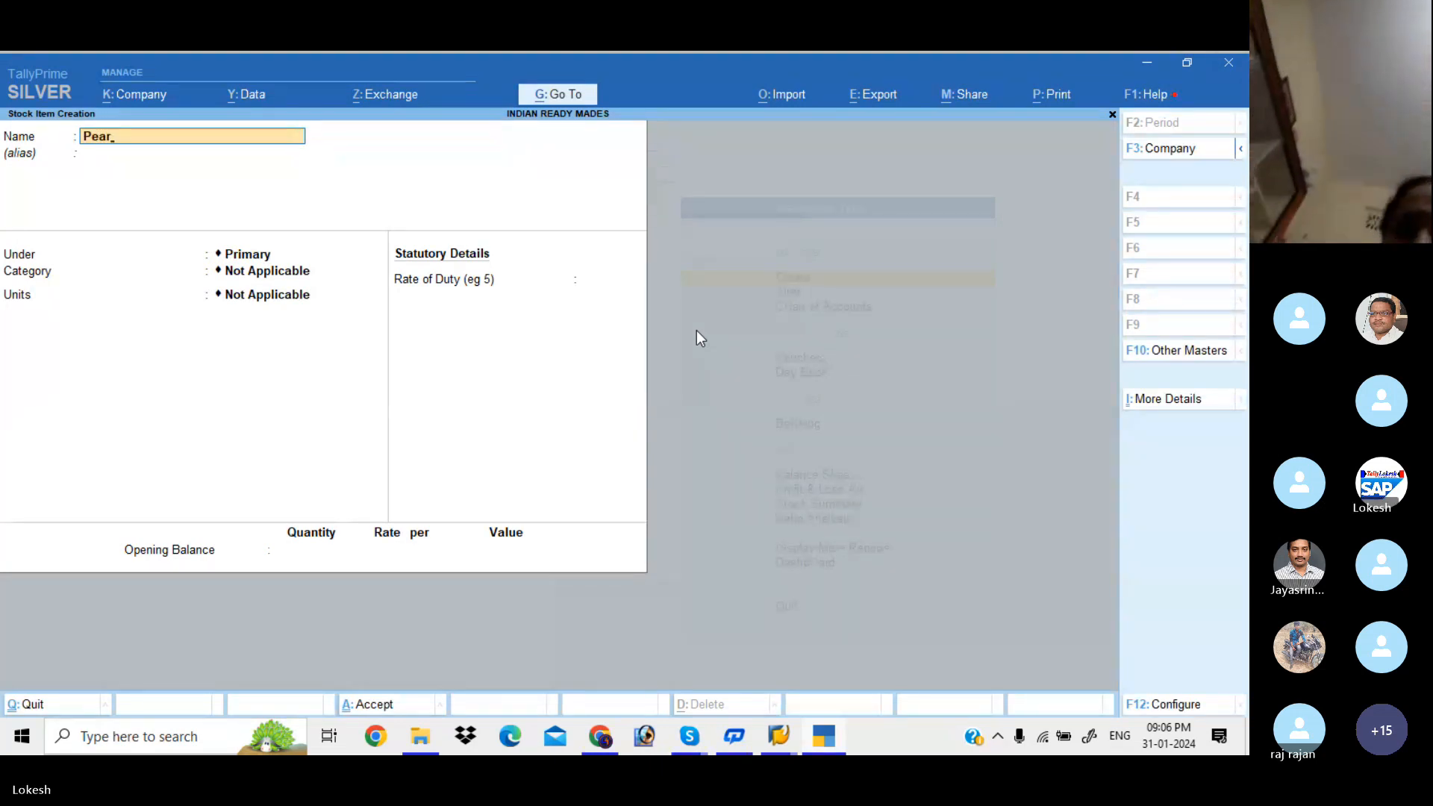
text(l But)
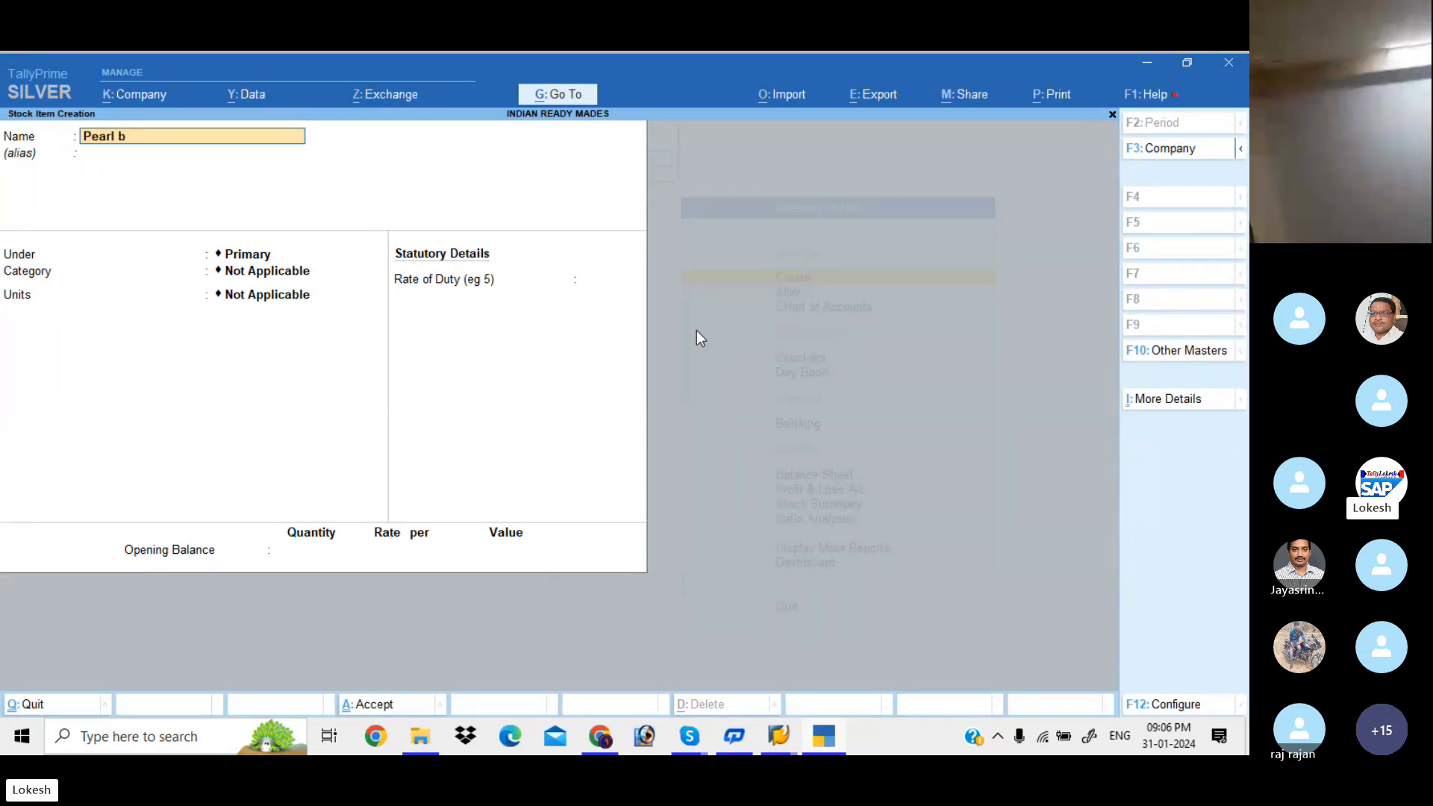
text(ton)
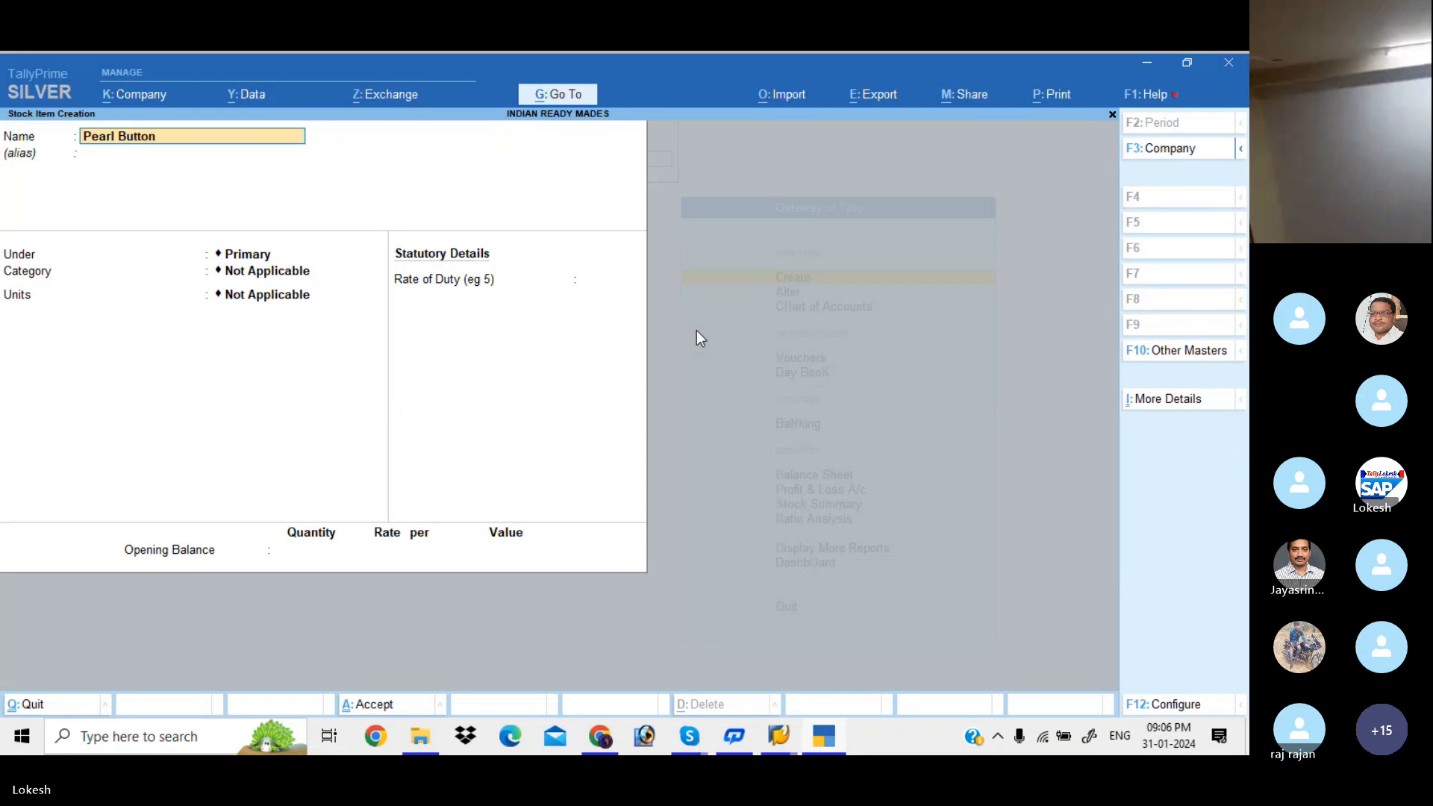
text(s)
key(Return)
key(Return)
key(Down)
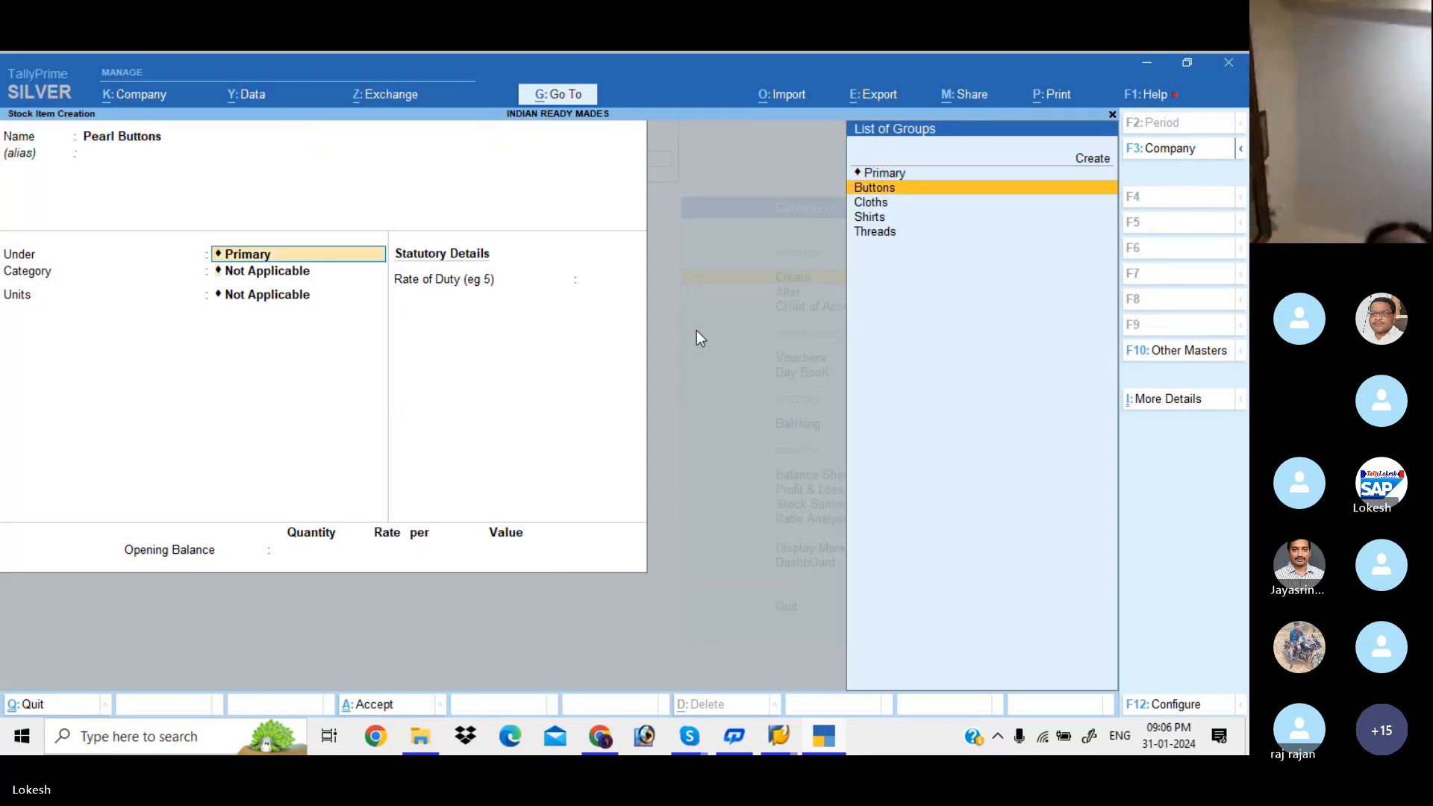
key(Return)
key(Return)
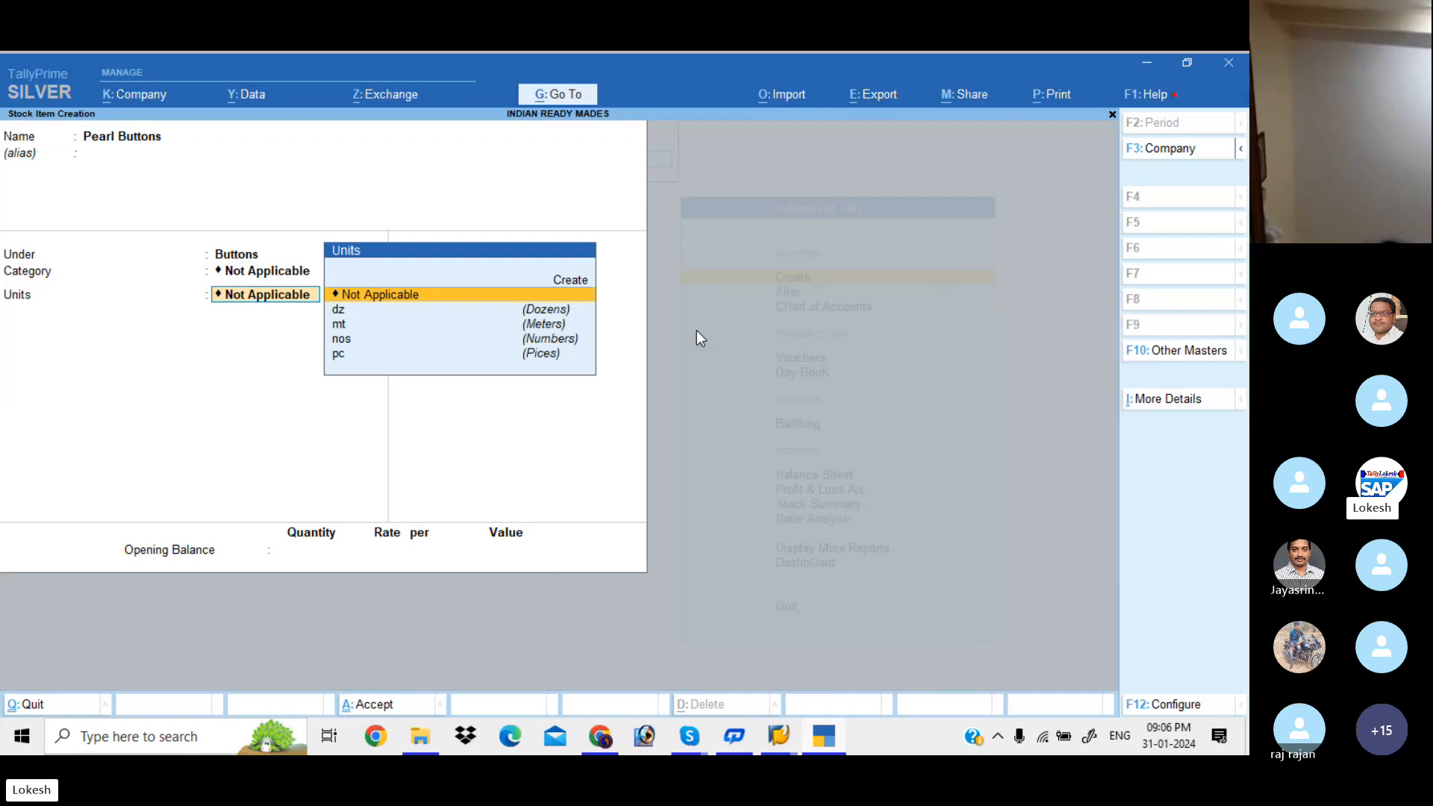
key(Down)
key(Return)
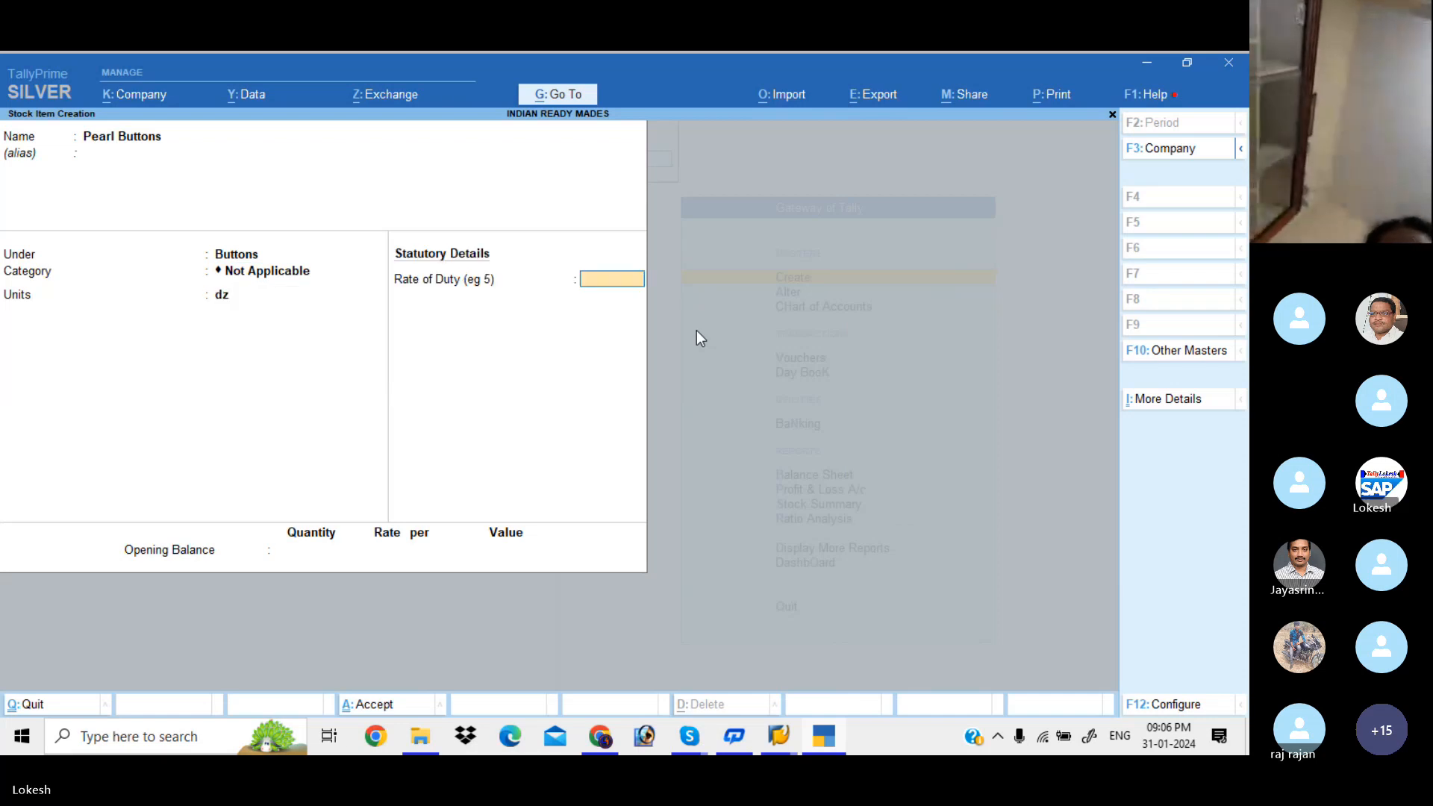
key(Return)
key(Return)
key(Return)
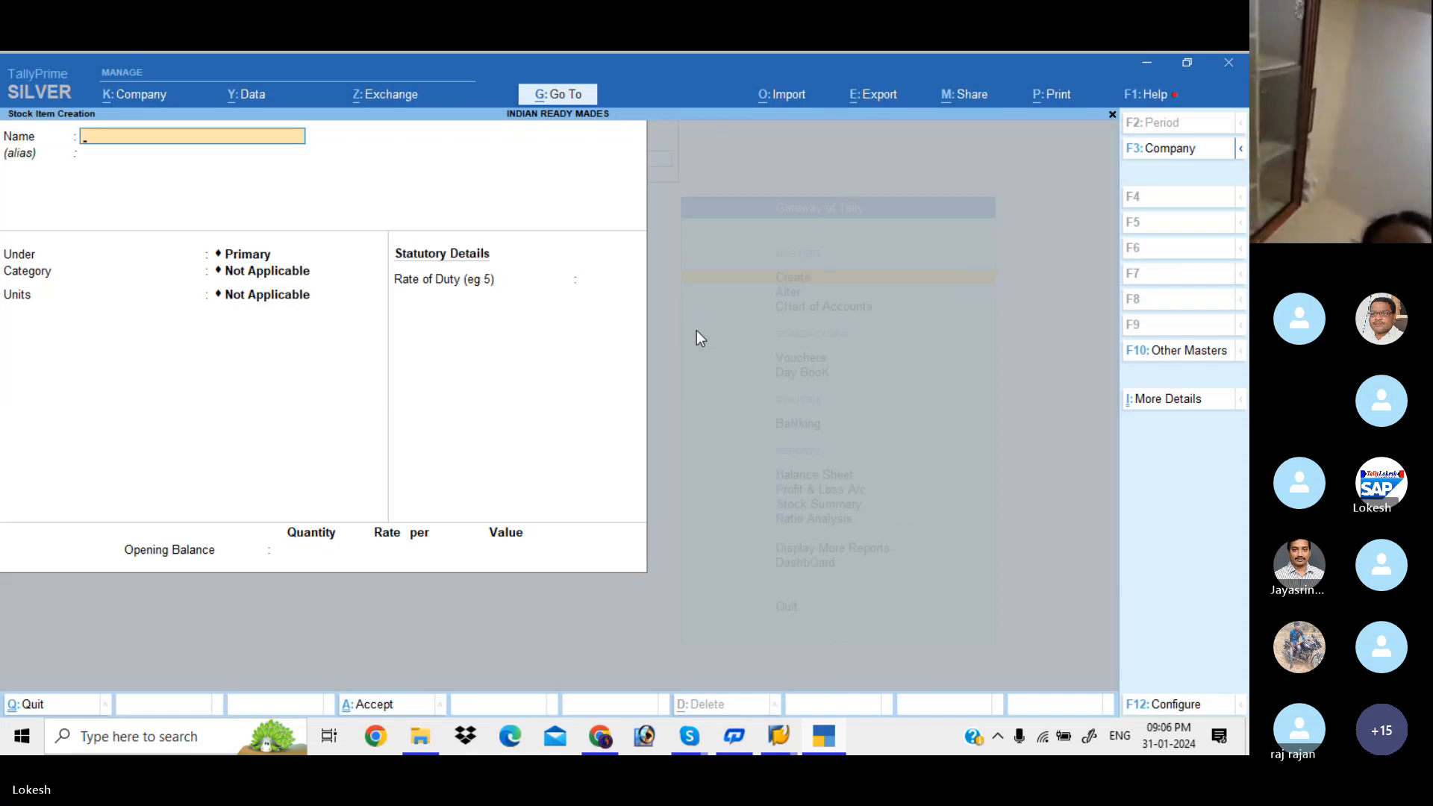
- Create the stock item Metal Buttons under the Buttons group with the unit dz
text(M)
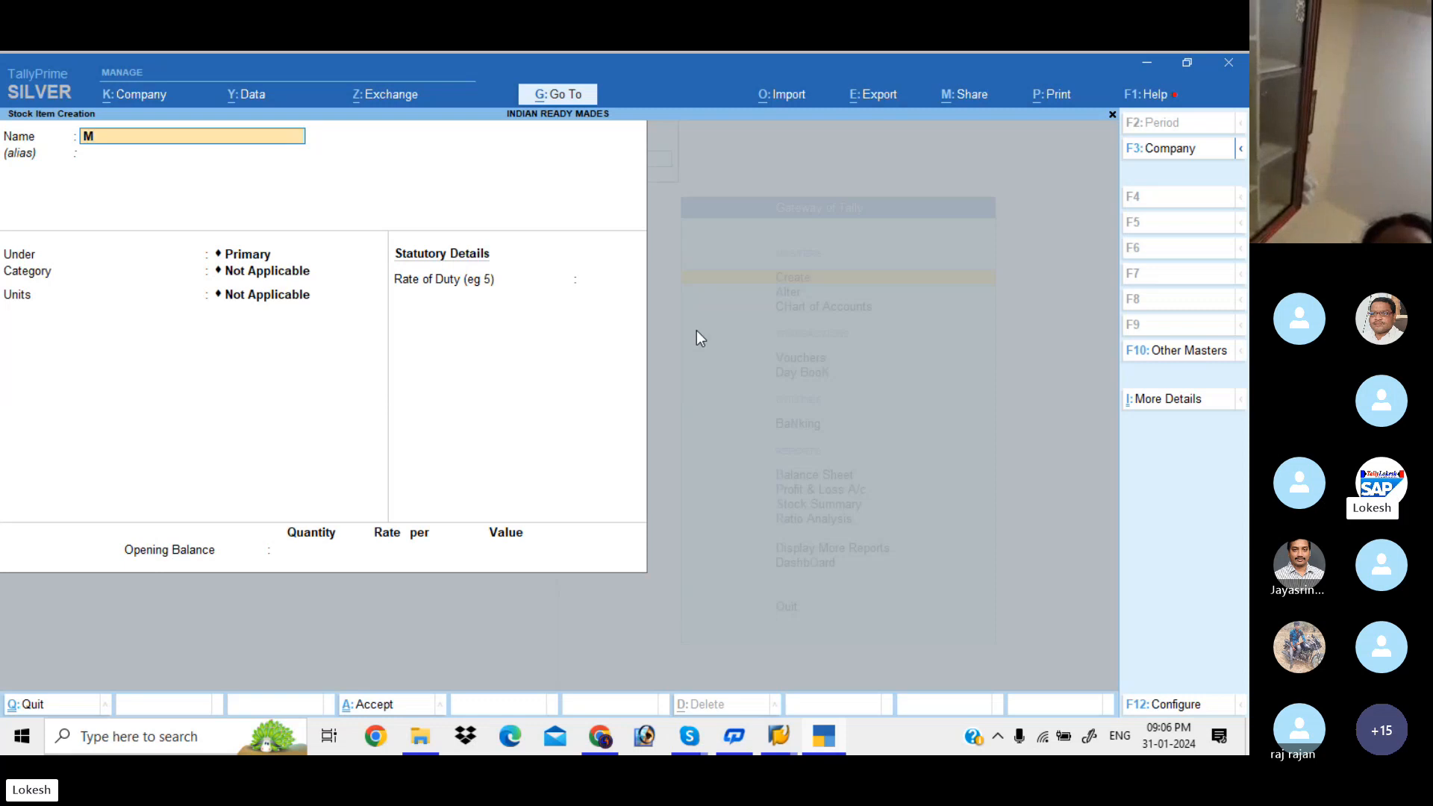
text(etal b)
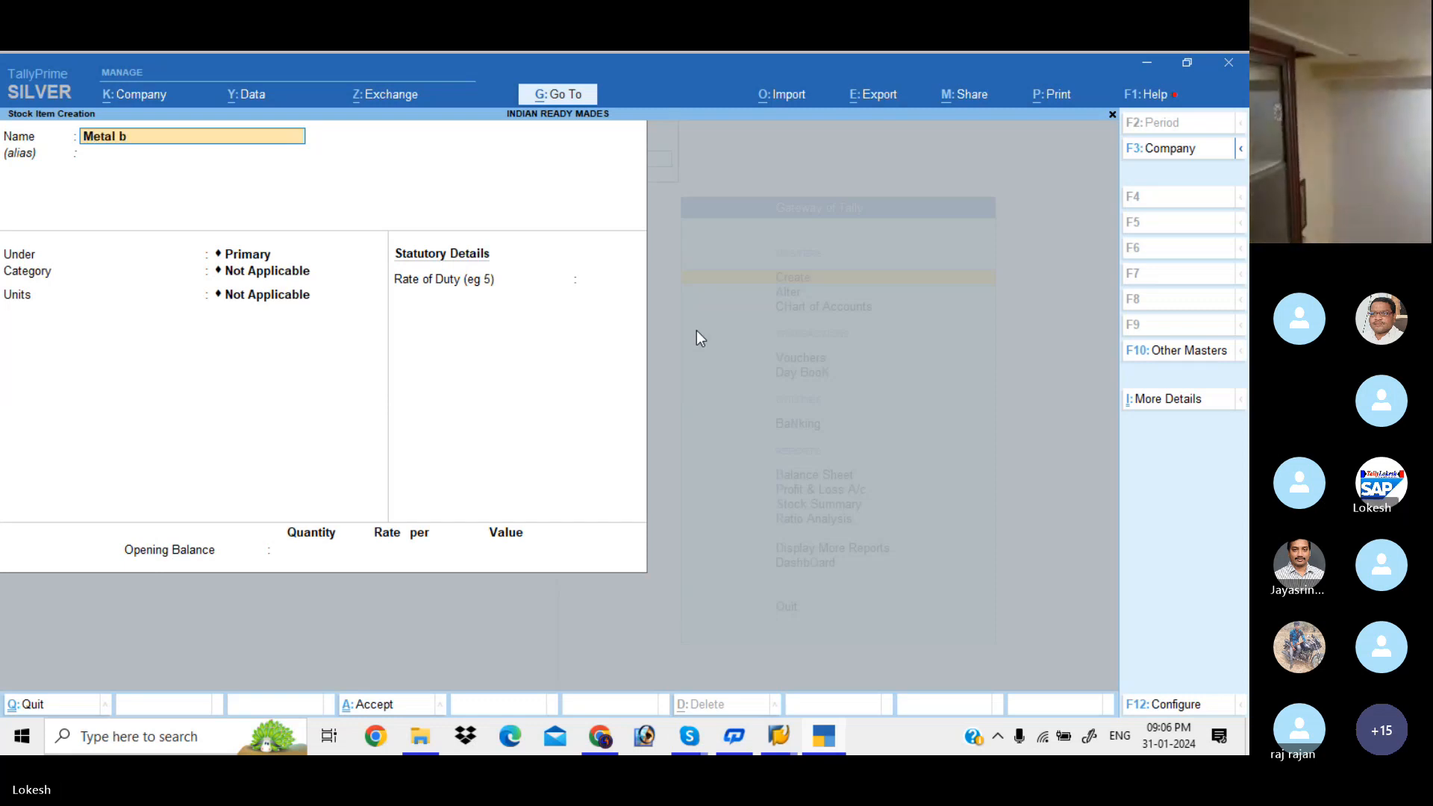
text(uttons)
key(Return)
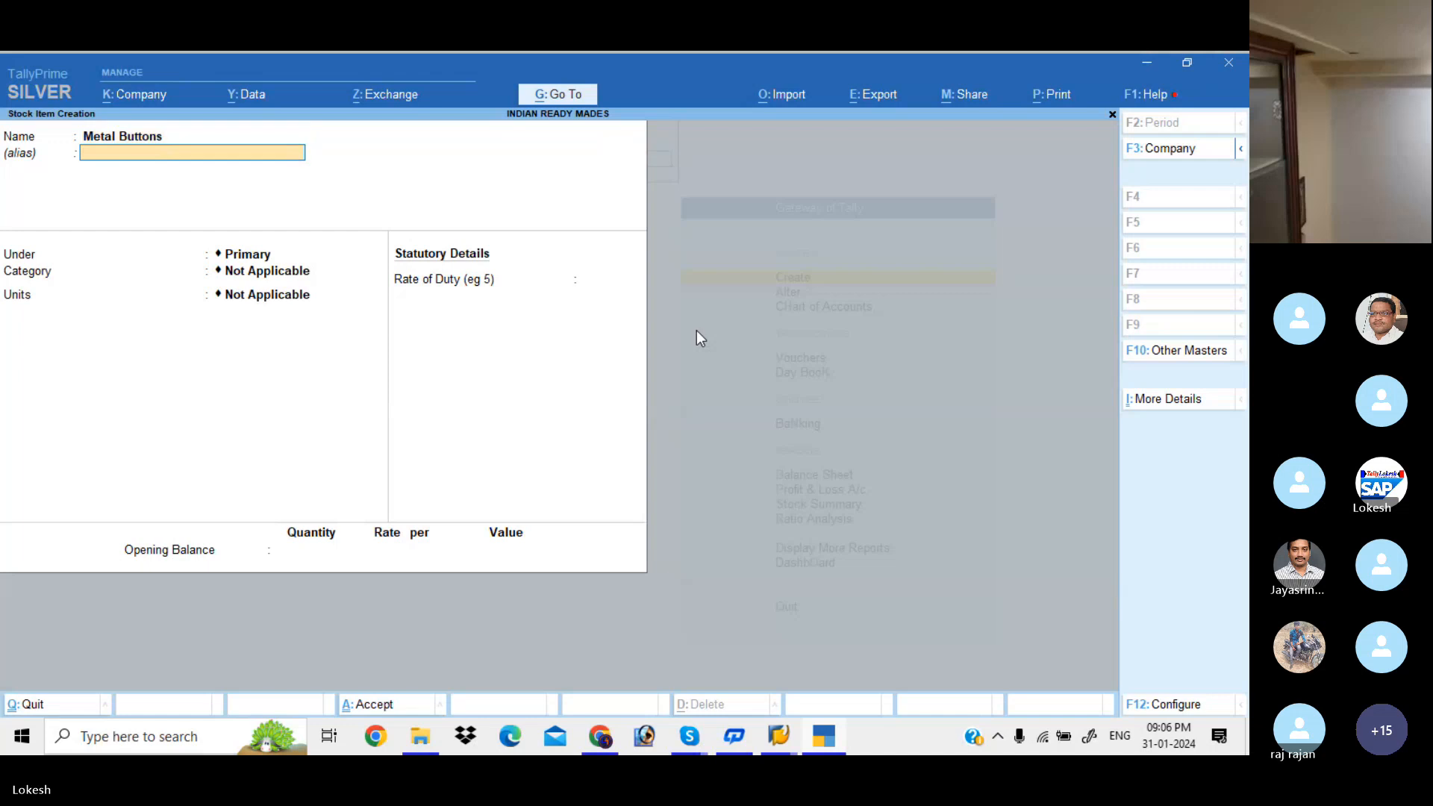
key(Return)
key(Down)
key(Return)
key(Return)
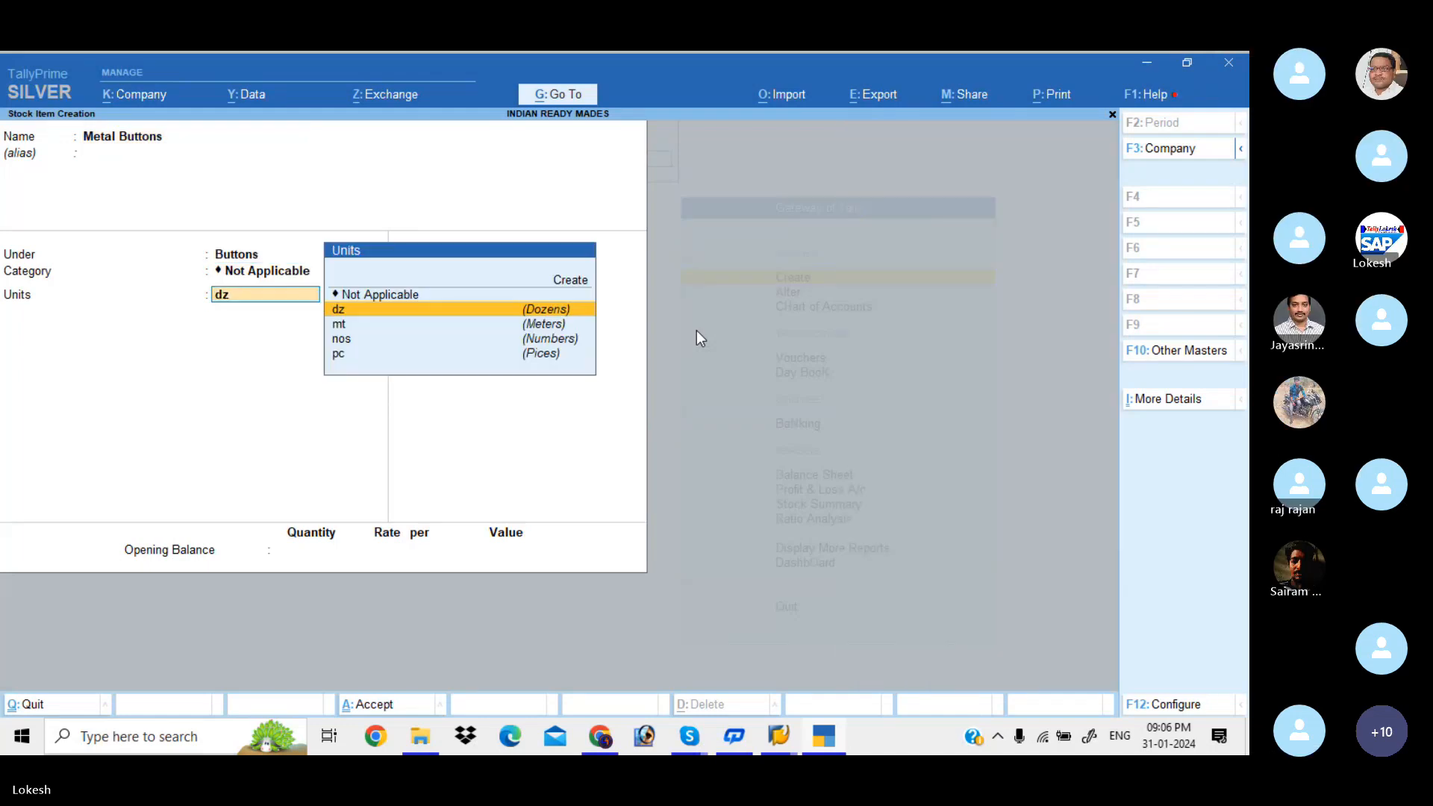
key(Return)
key(Return)
key(Return)
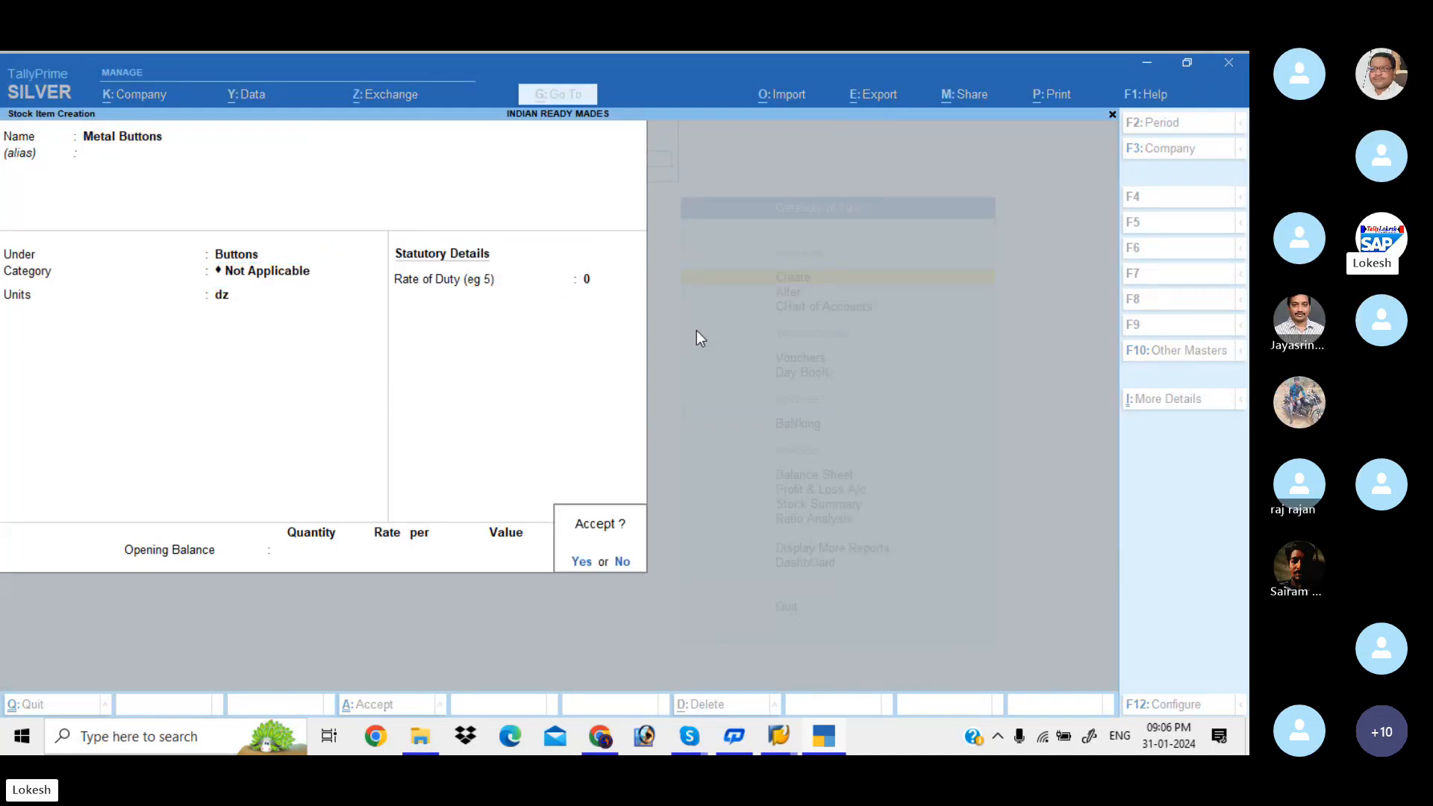
key(Return)
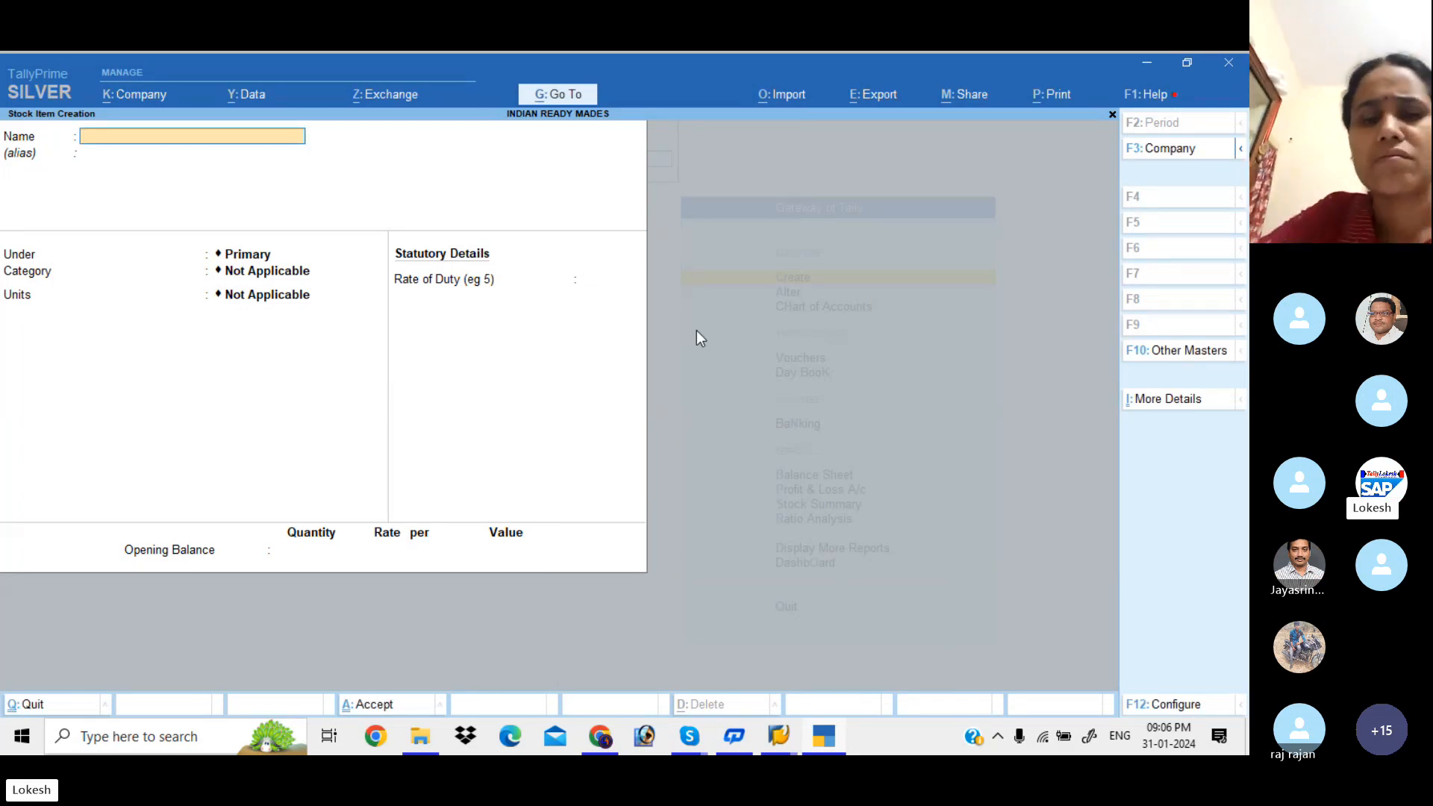
- Name the new stock item Silk Threads and place it under the Threads group
text(Silk th)
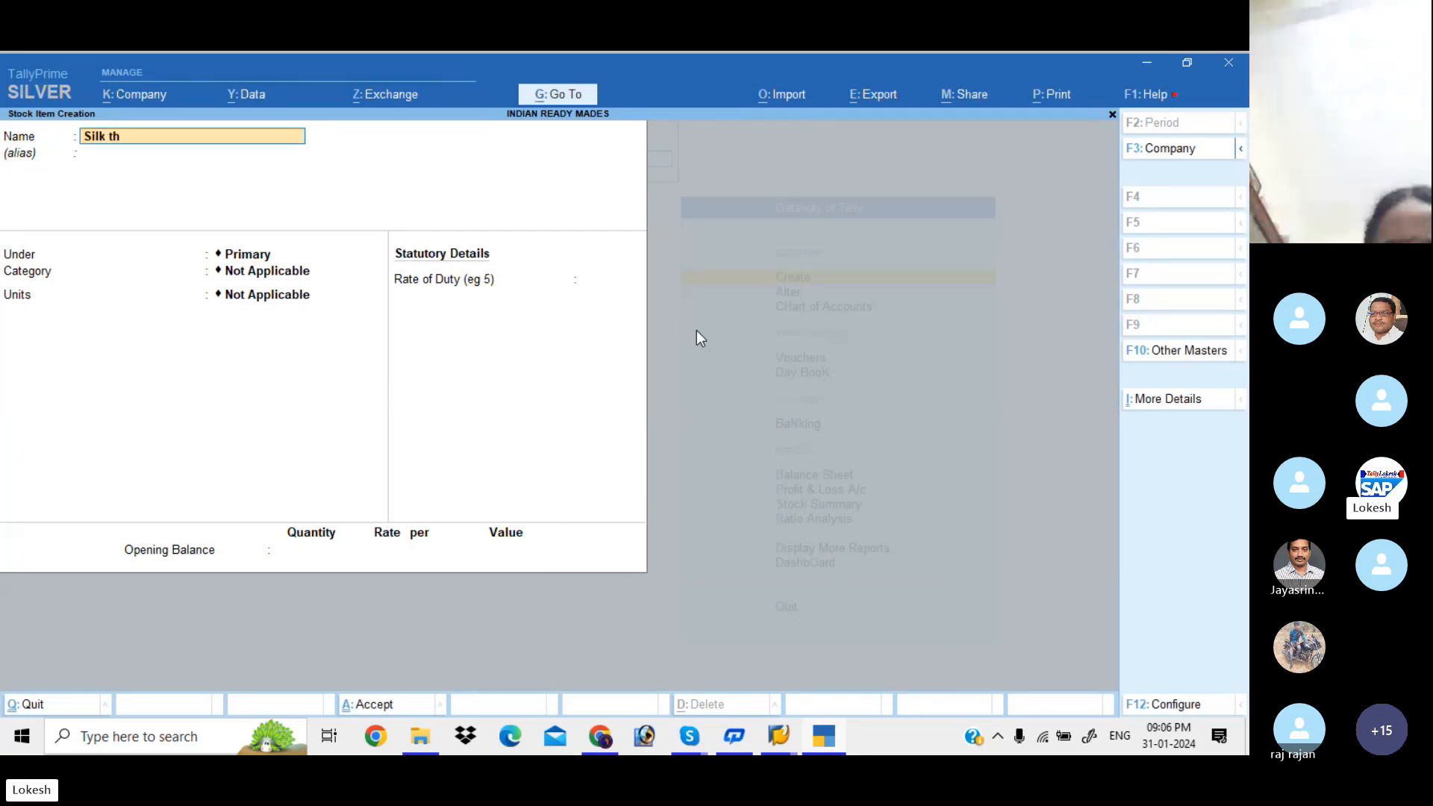
key(BackSpace)
key(BackSpace)
text(Threads)
key(Return)
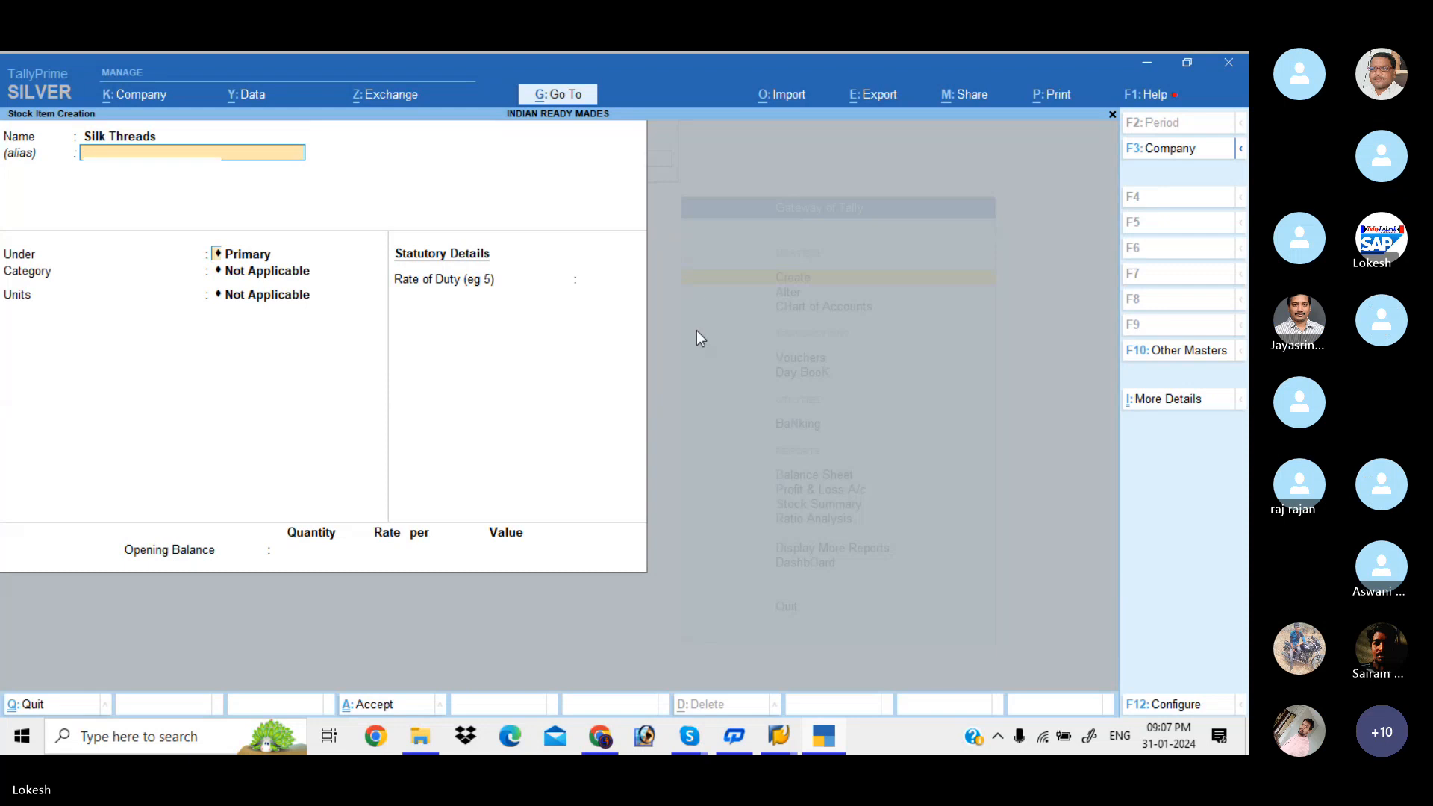
key(Down)
key(Down)
key(Down)
key(Down)
key(Return)
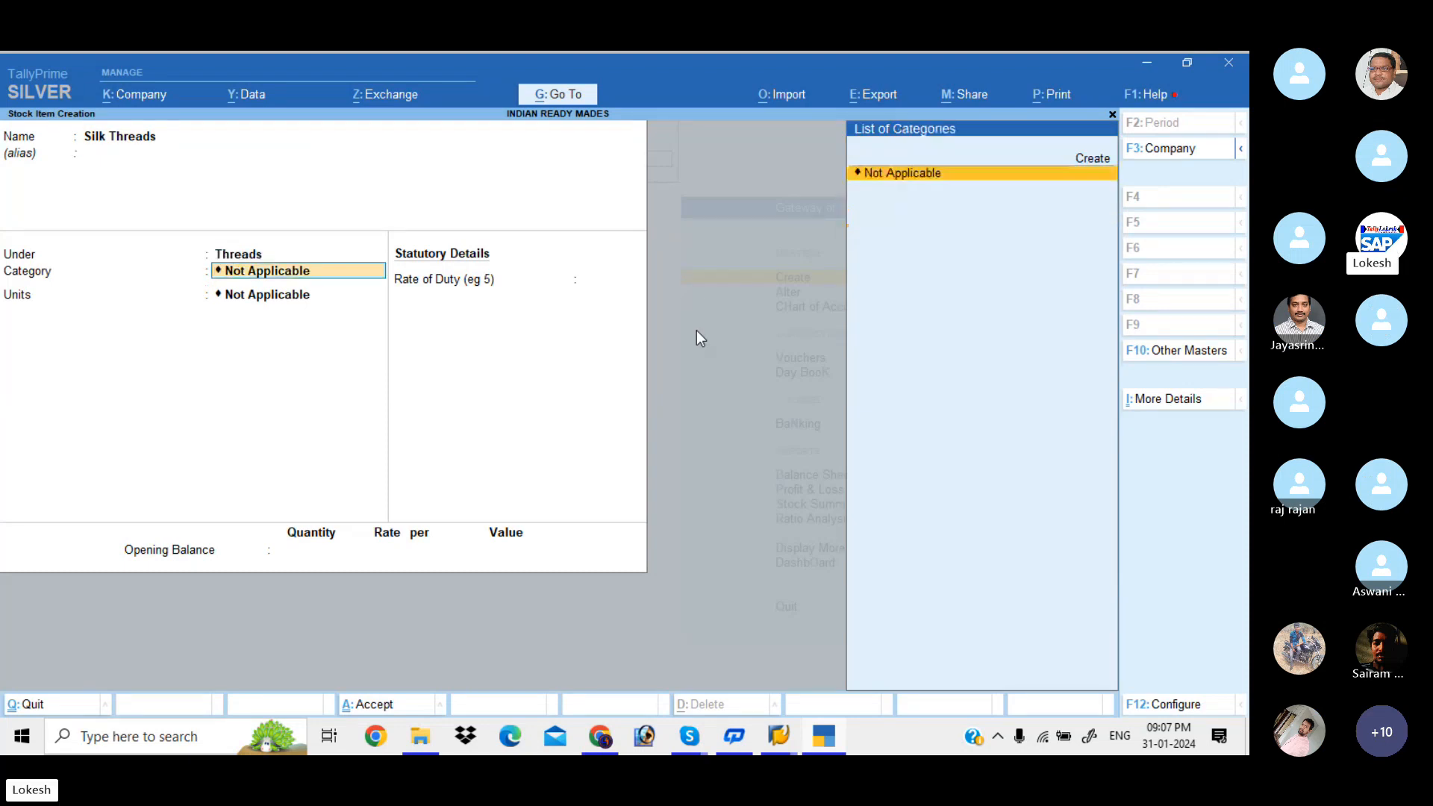
- Set the unit of Silk Threads to pc, leave the category not applicable, and save the stock item
key(Return)
key(Down)
key(Down)
key(Down)
key(Down)
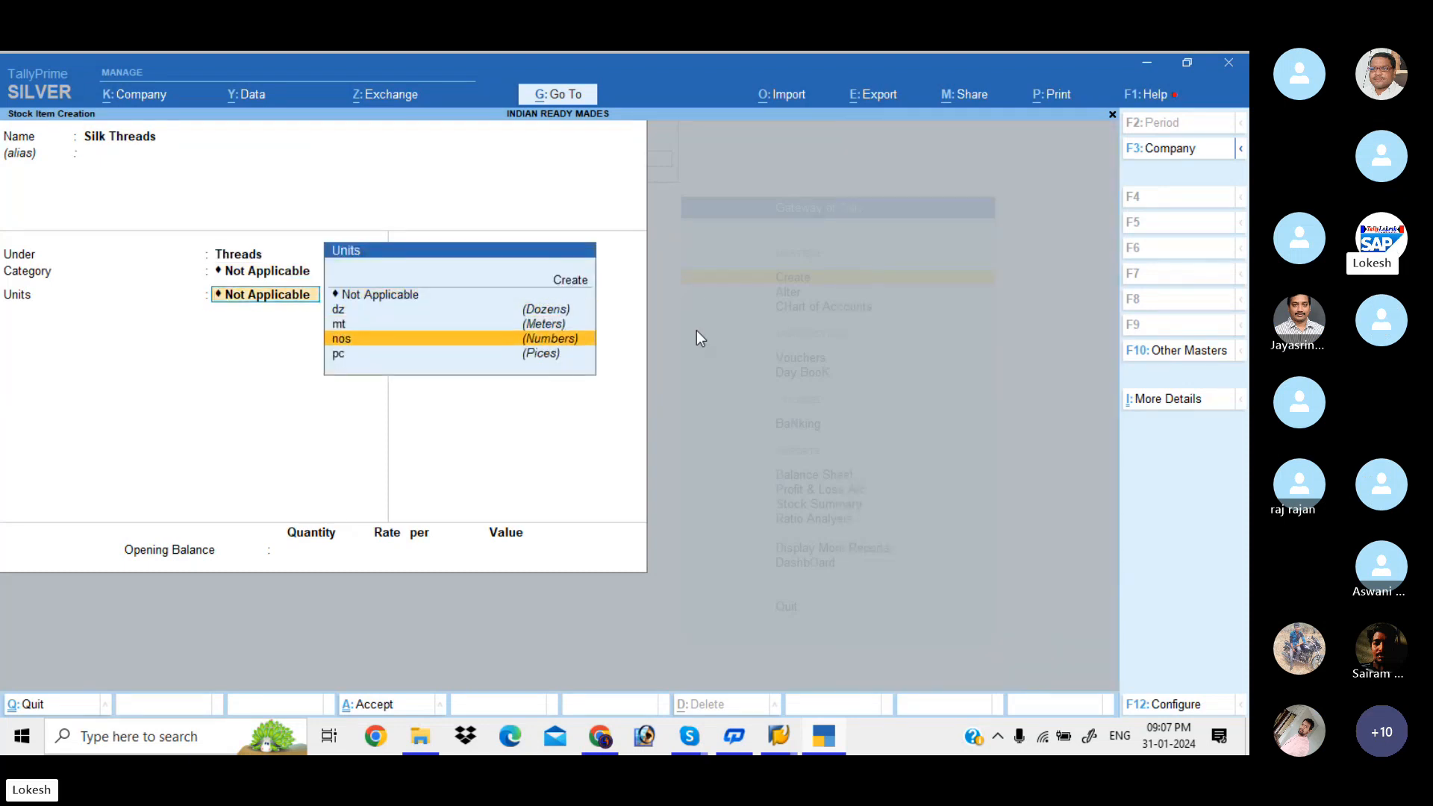
key(Return)
key(Return)
key(Return)
key(Return)
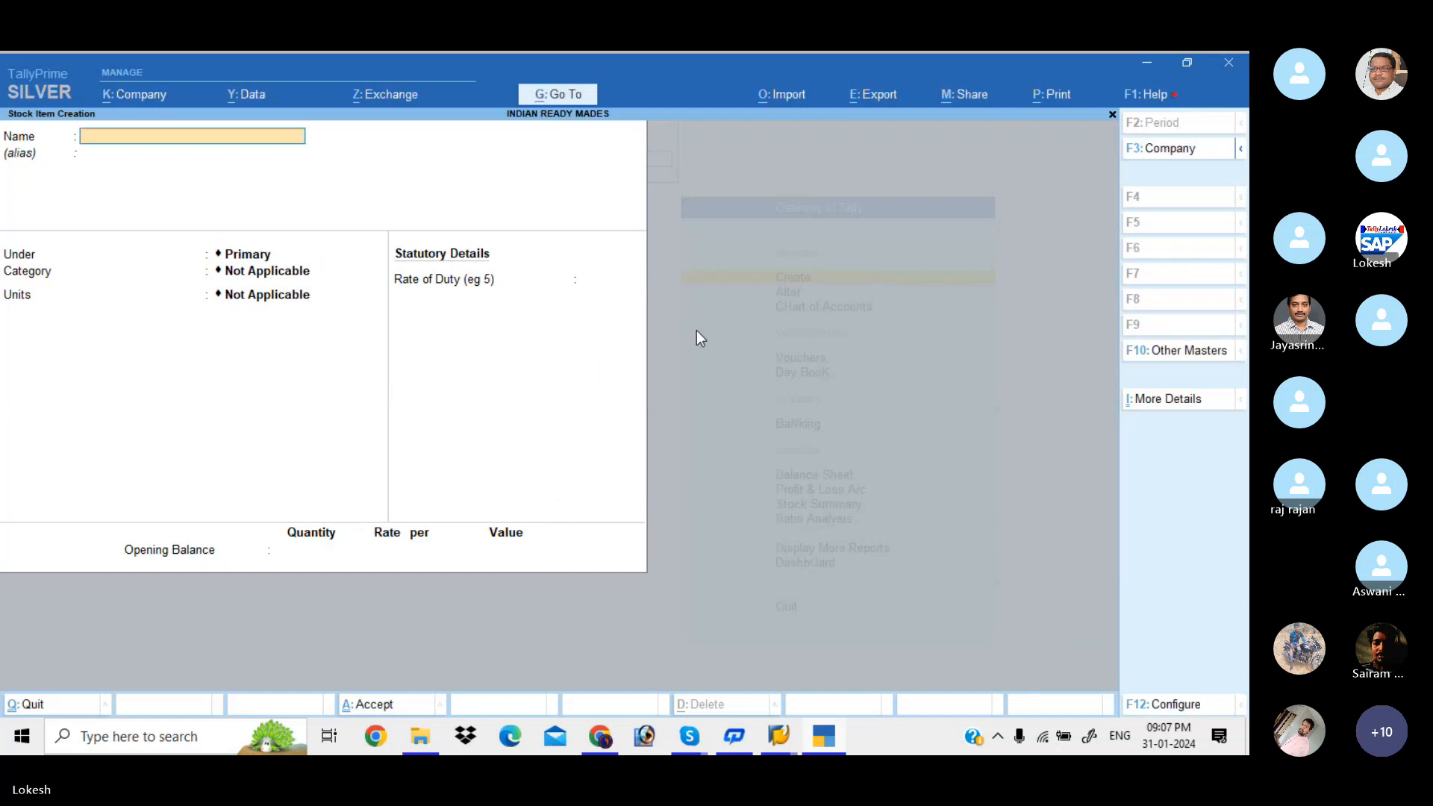
- Create the stock item Cotton Threads under the Threads group with the unit pc
text(Cotton Threads)
key(Return)
key(Down)
key(Down)
key(Down)
key(Down)
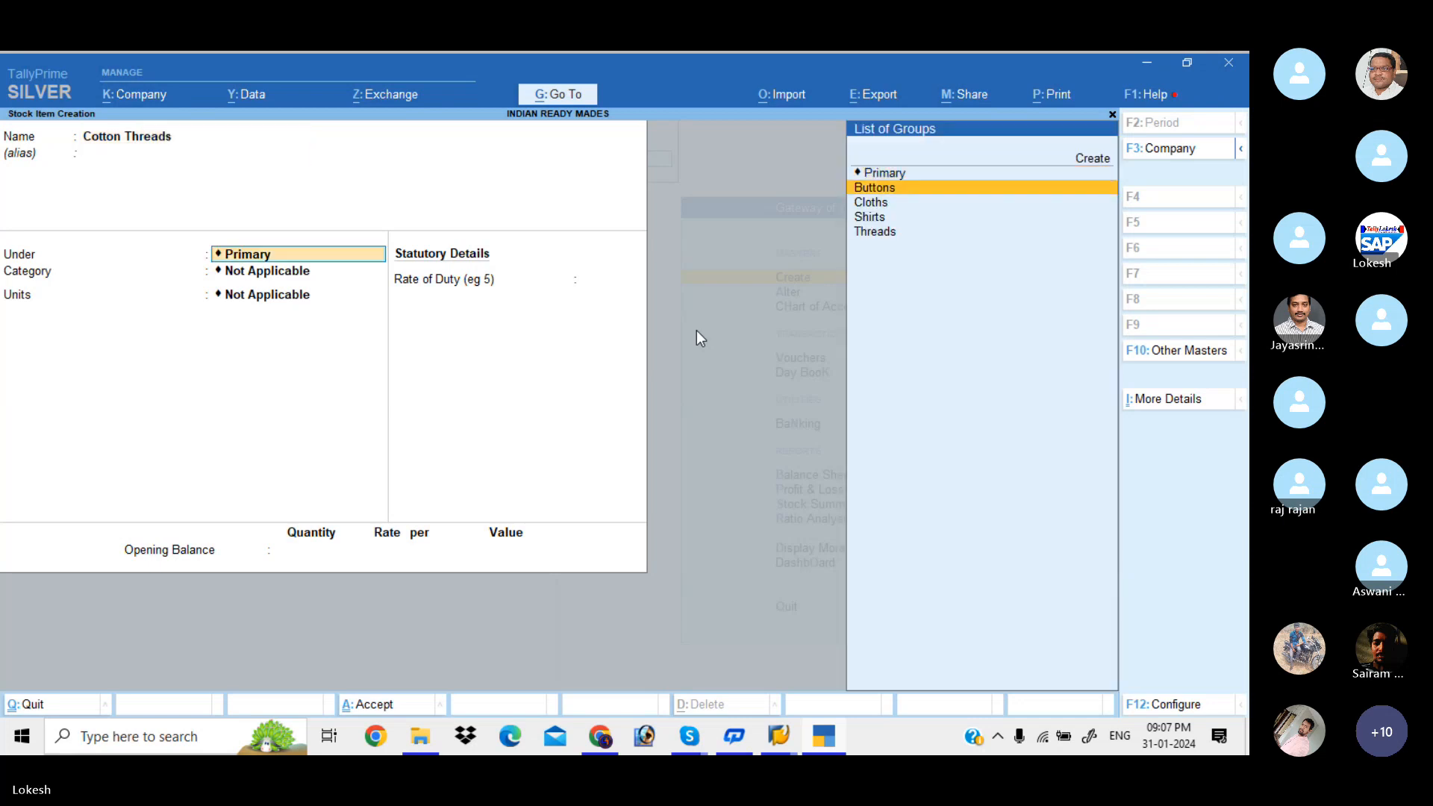
key(Return)
key(Return)
text(pc)
key(Return)
key(Return)
key(Return)
key(Return)
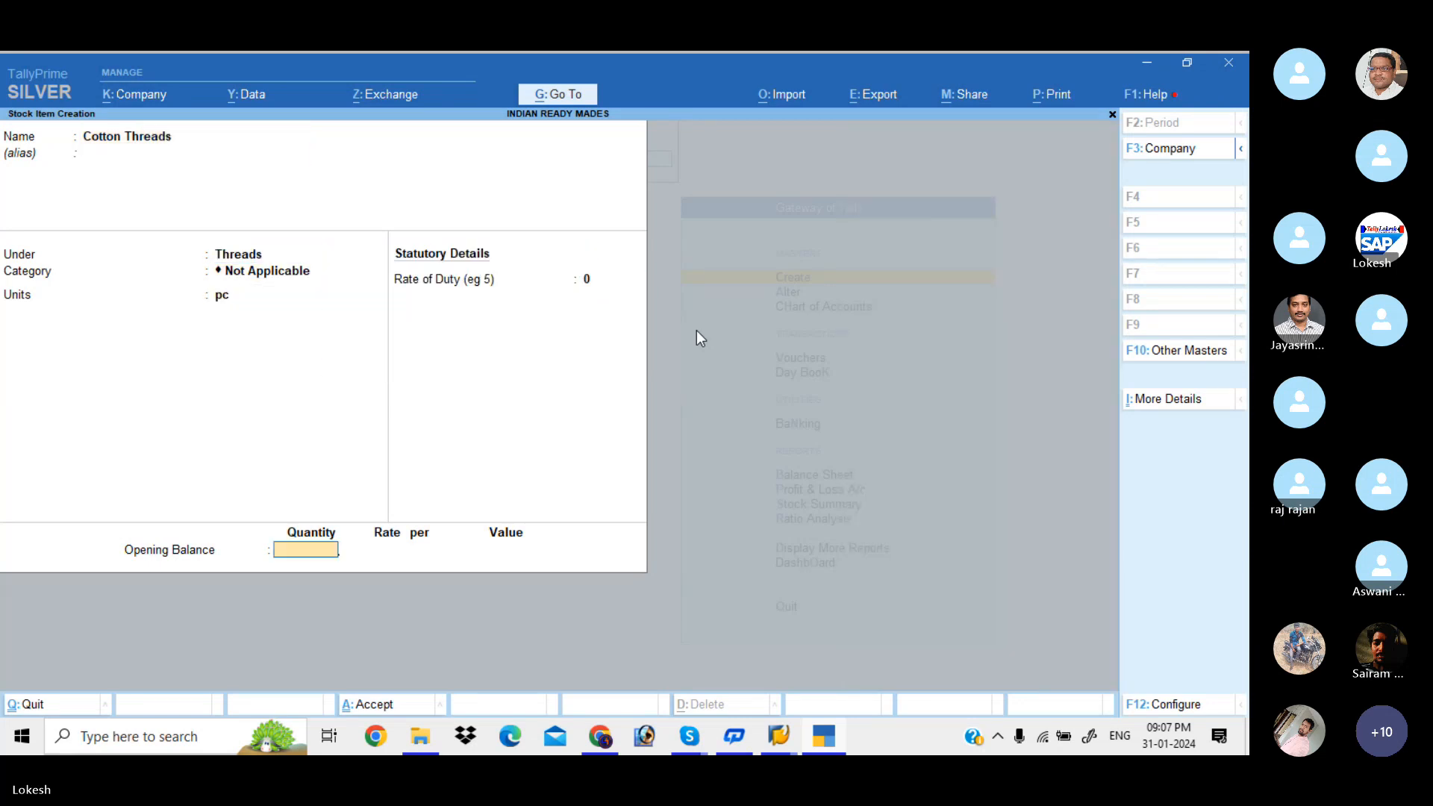
- Name the new stock item Caller Material and keep it under the Primary group
text(Call)
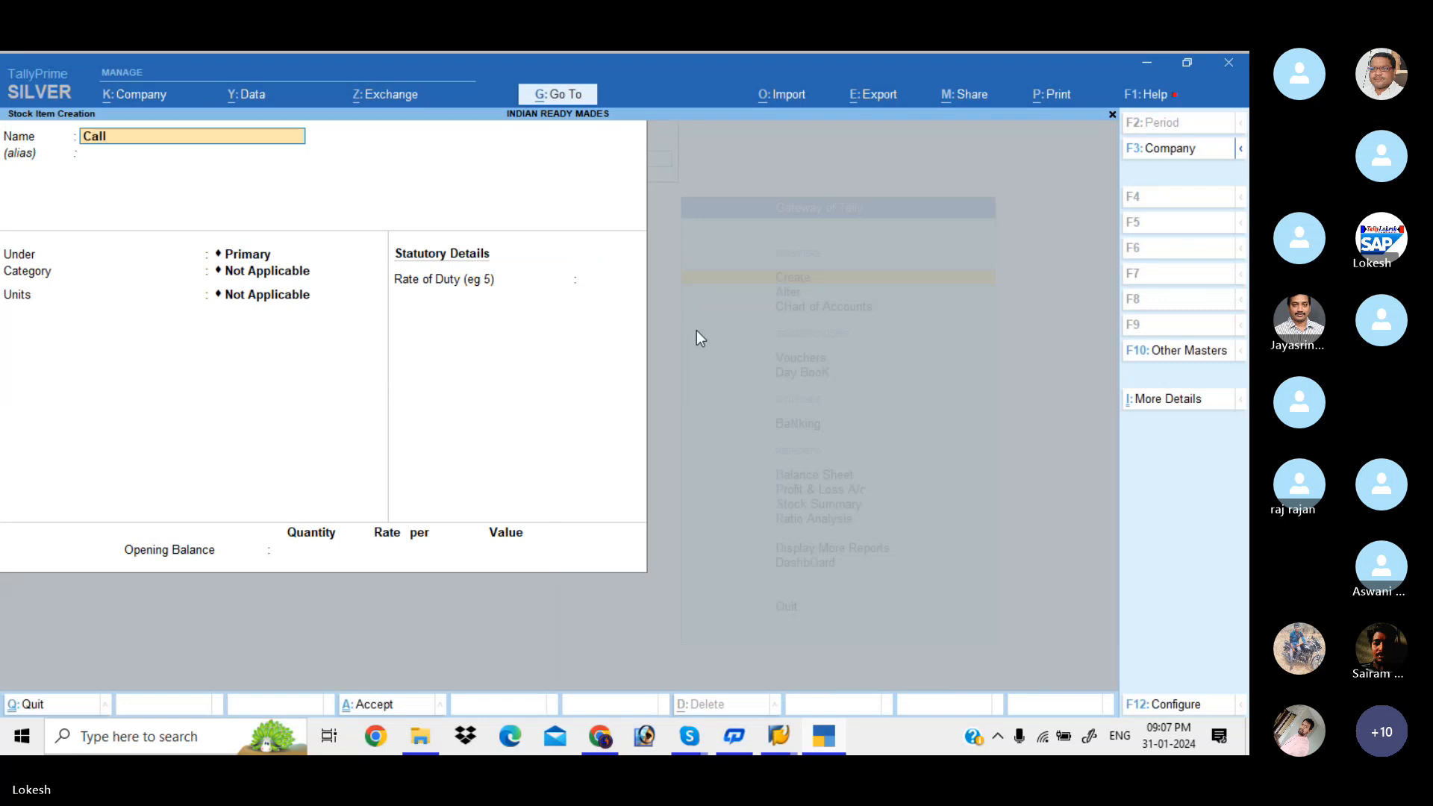
text(er Material)
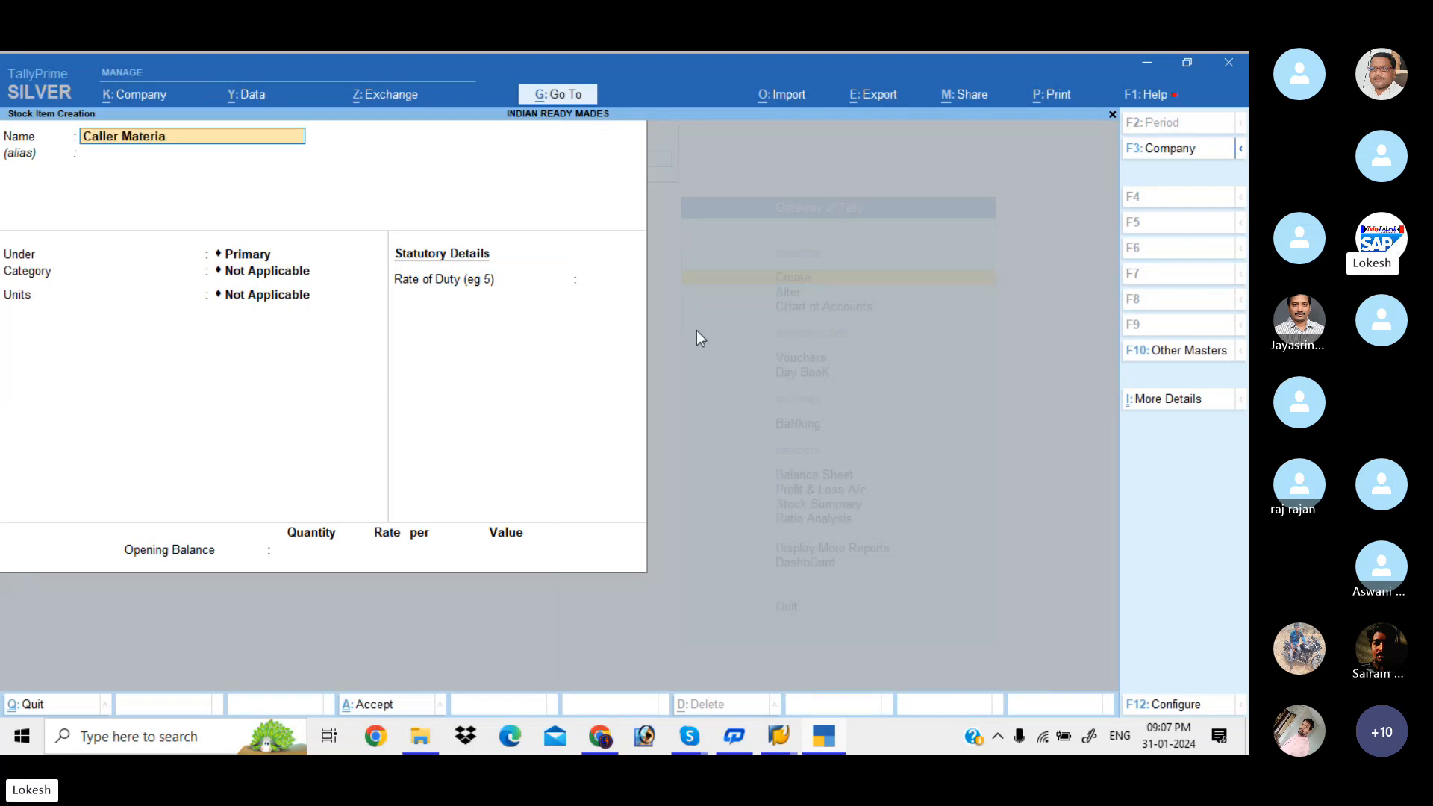
key(Return)
key(Return)
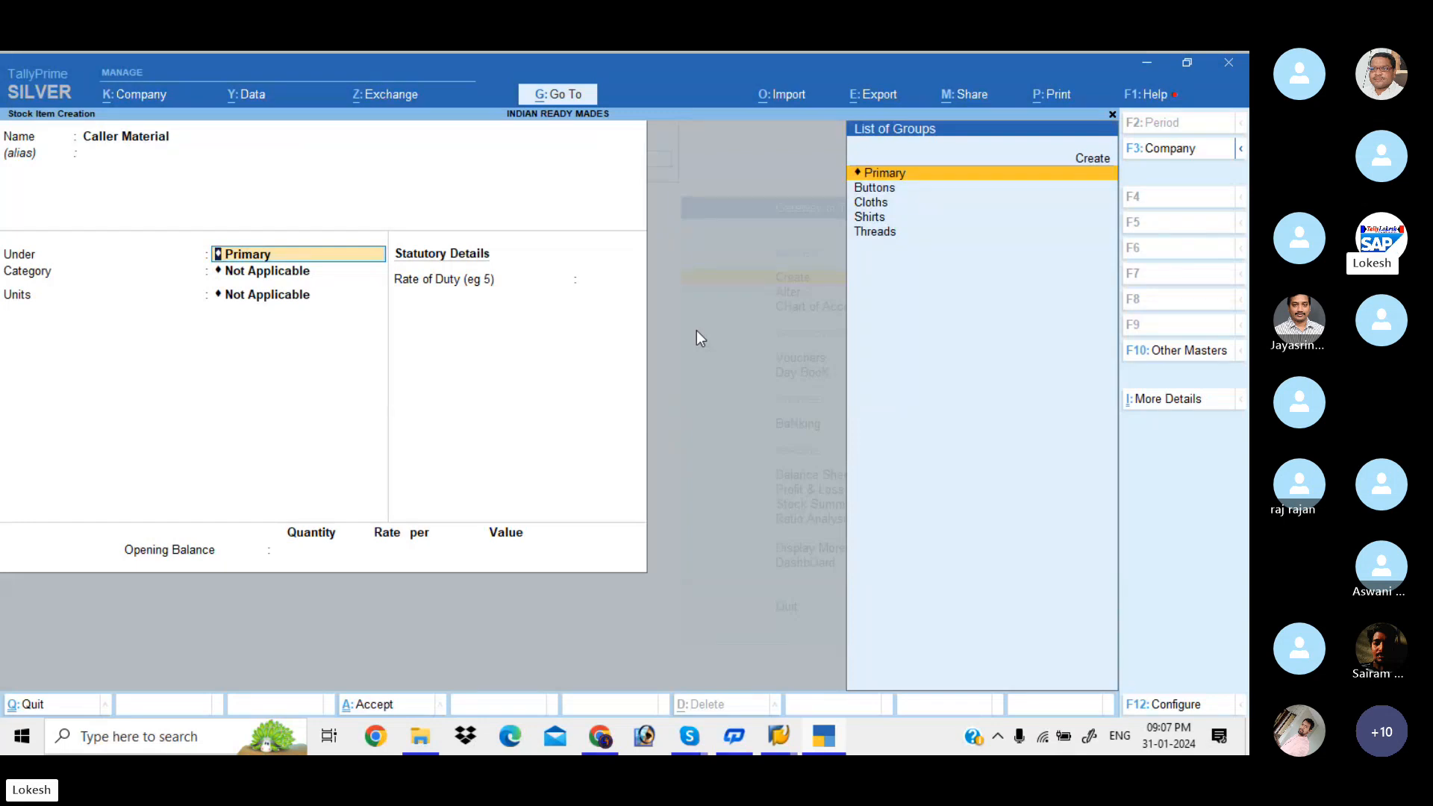
key(Return)
- Set the unit of Caller Material to pc, leave the category not applicable, and save the stock item without an opening balance
key(Return)
key(Down)
key(Down)
key(Down)
key(Down)
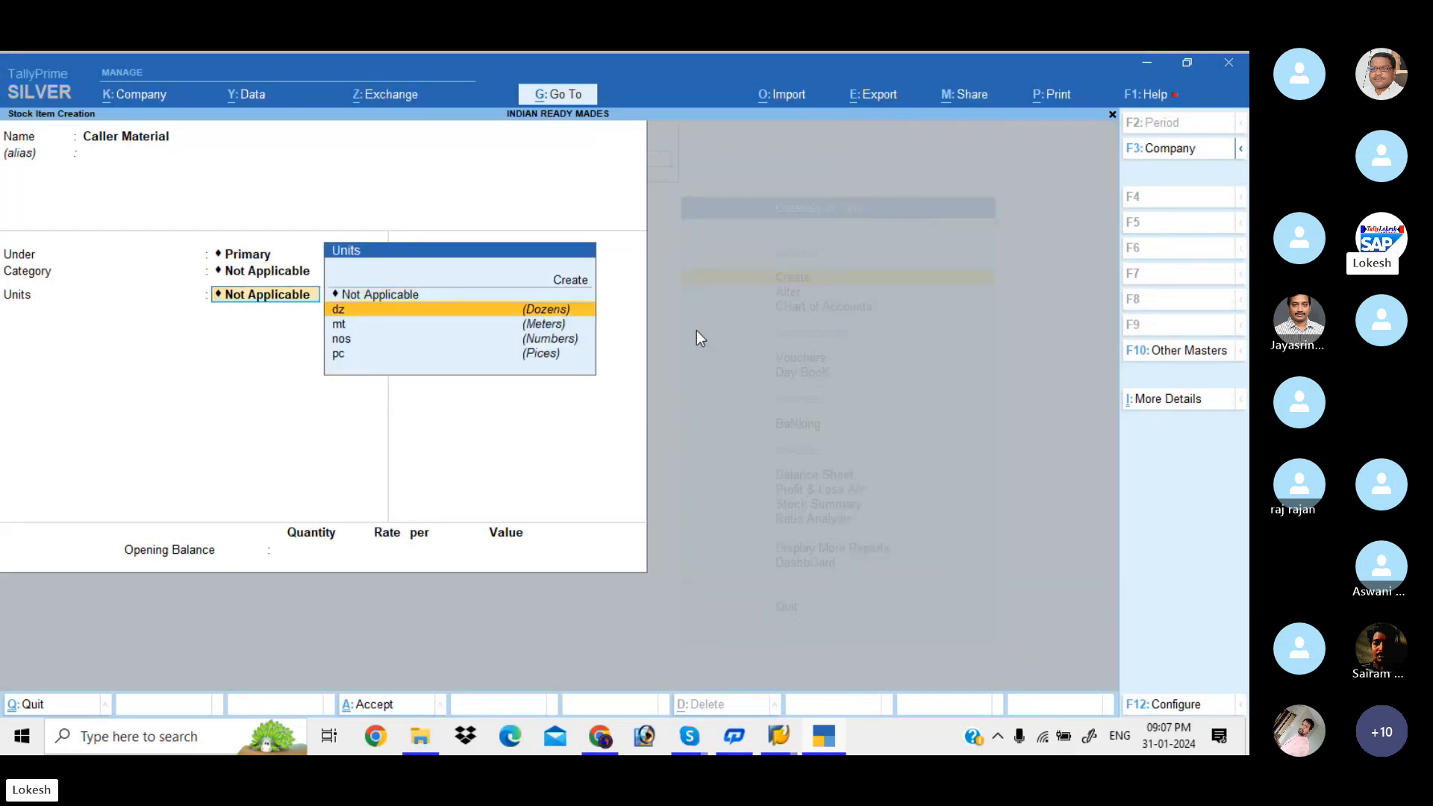
key(Return)
key(Return)
key(Return)
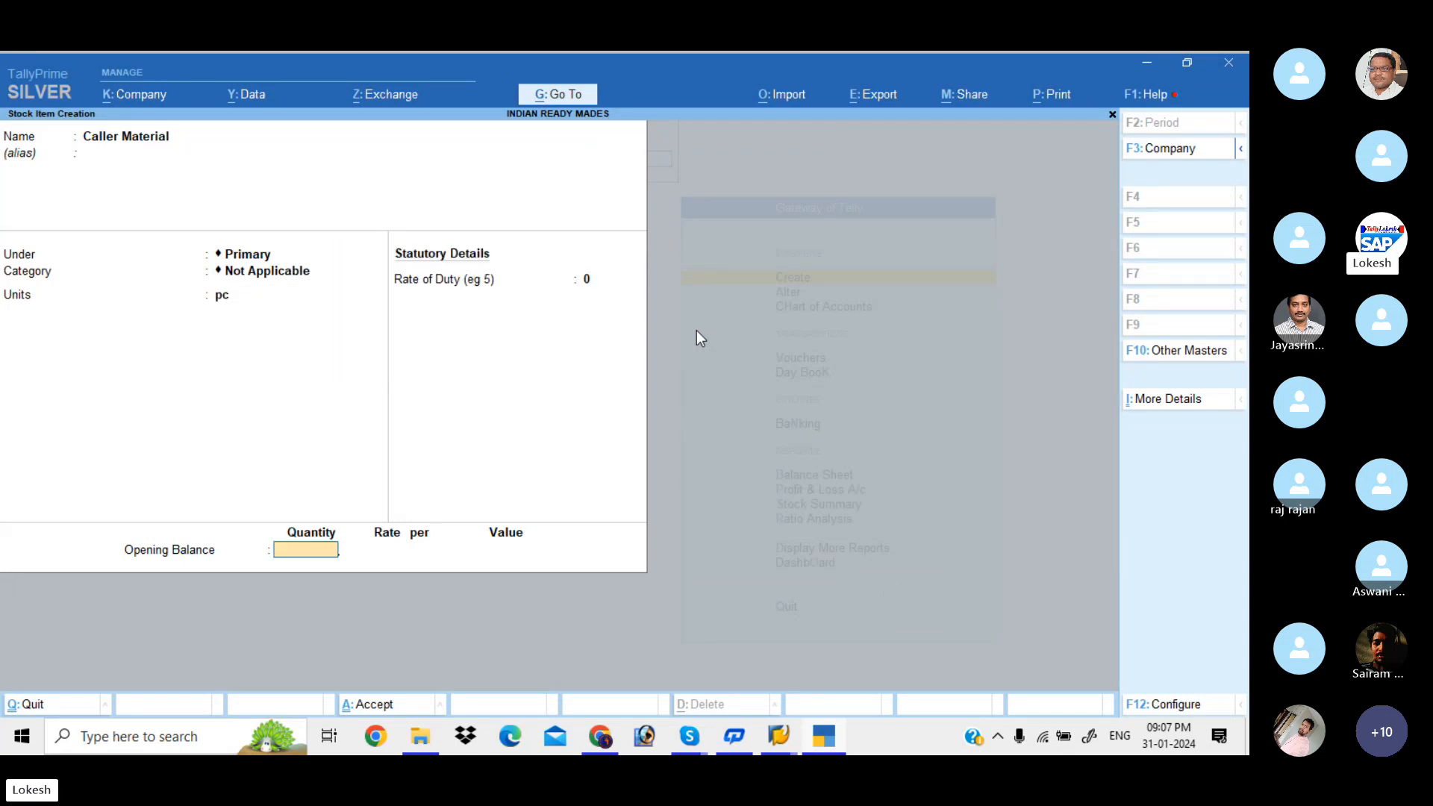
key(Return)
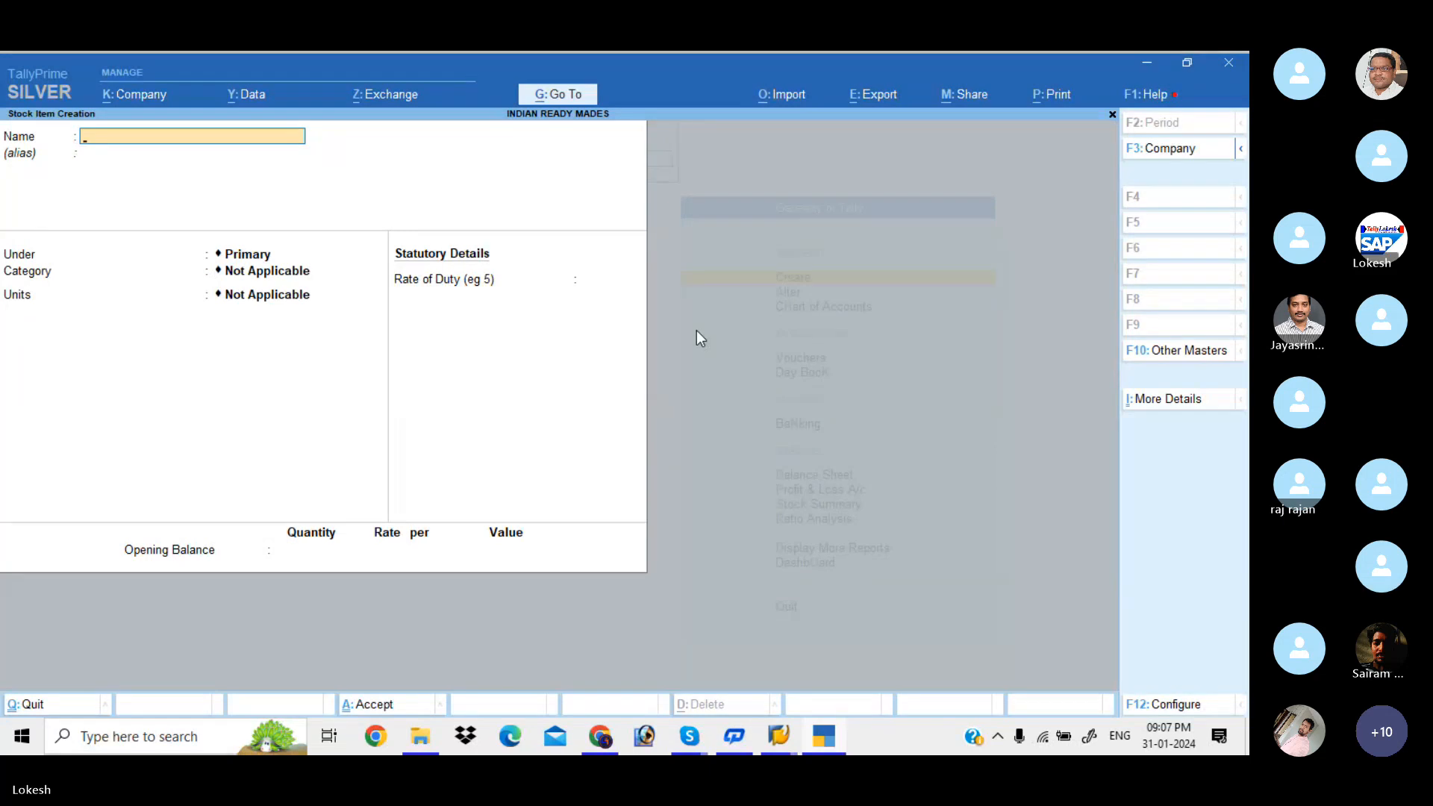
- Name the new stock item Half Shirt and place it under the Shirts group
text(Half Shi)
key(Return)
key(Down)
key(Down)
key(Down)
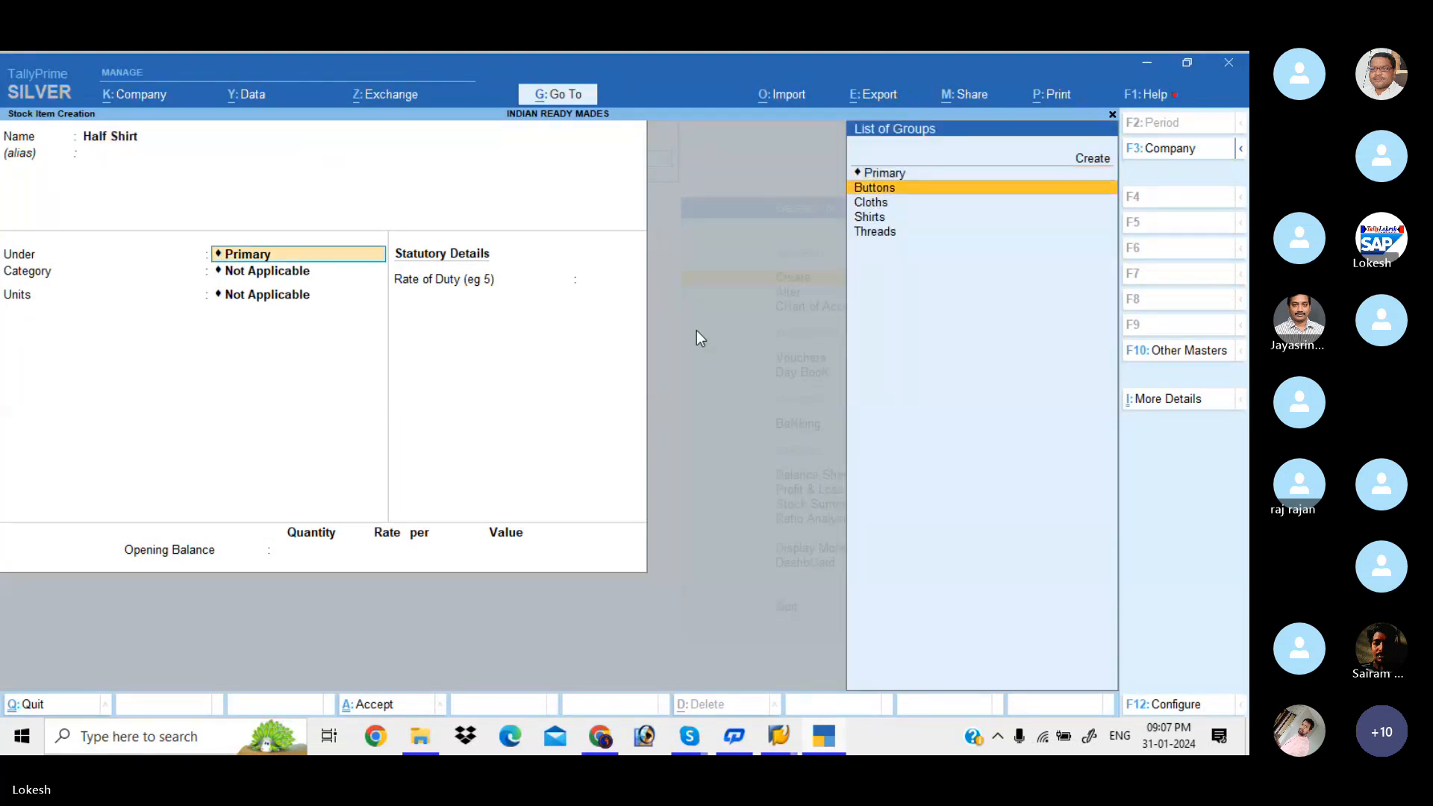
key(Return)
- Set the unit of Half Shirt to nos, leave the category not applicable, and save the stock item
key(Return)
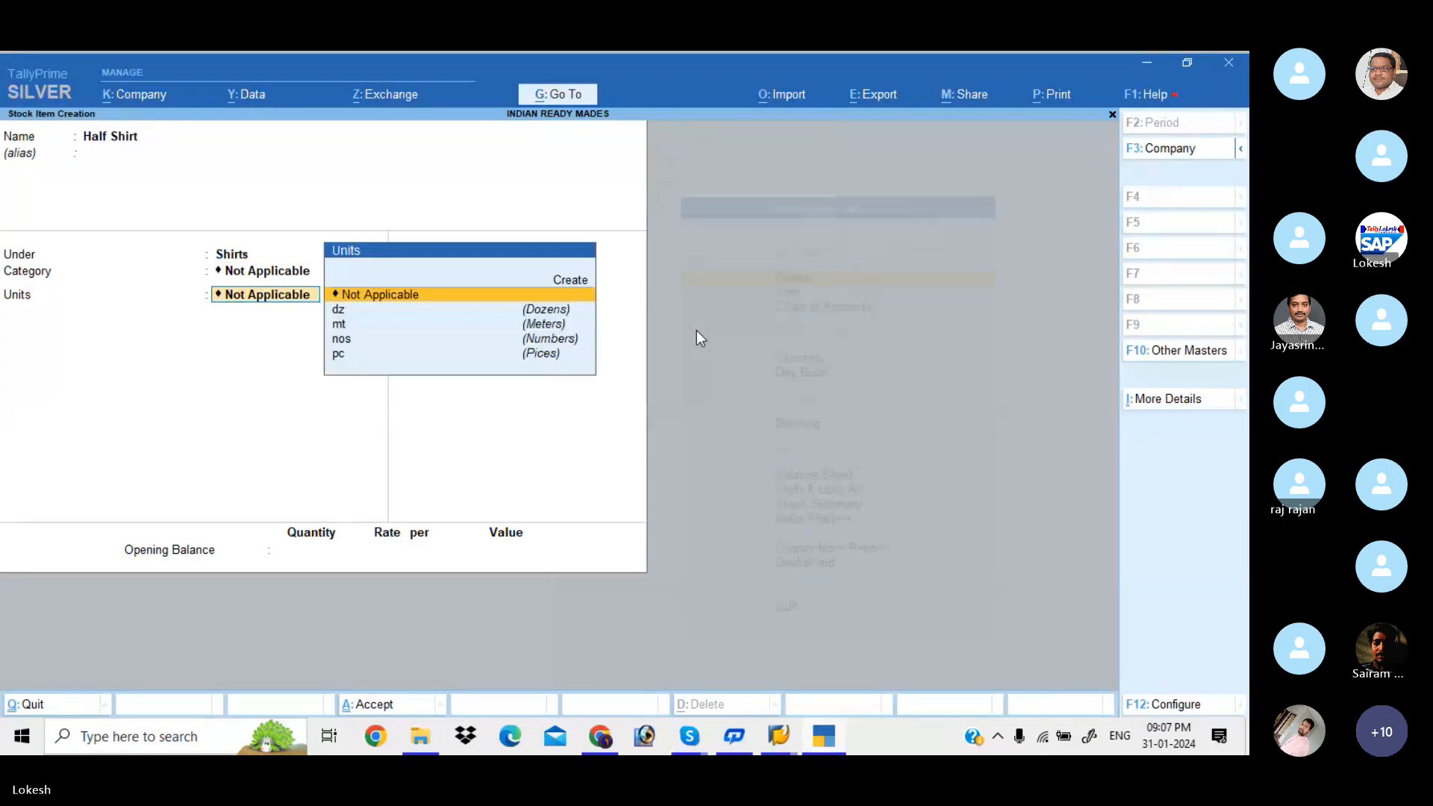
key(Down)
key(Down)
key(Down)
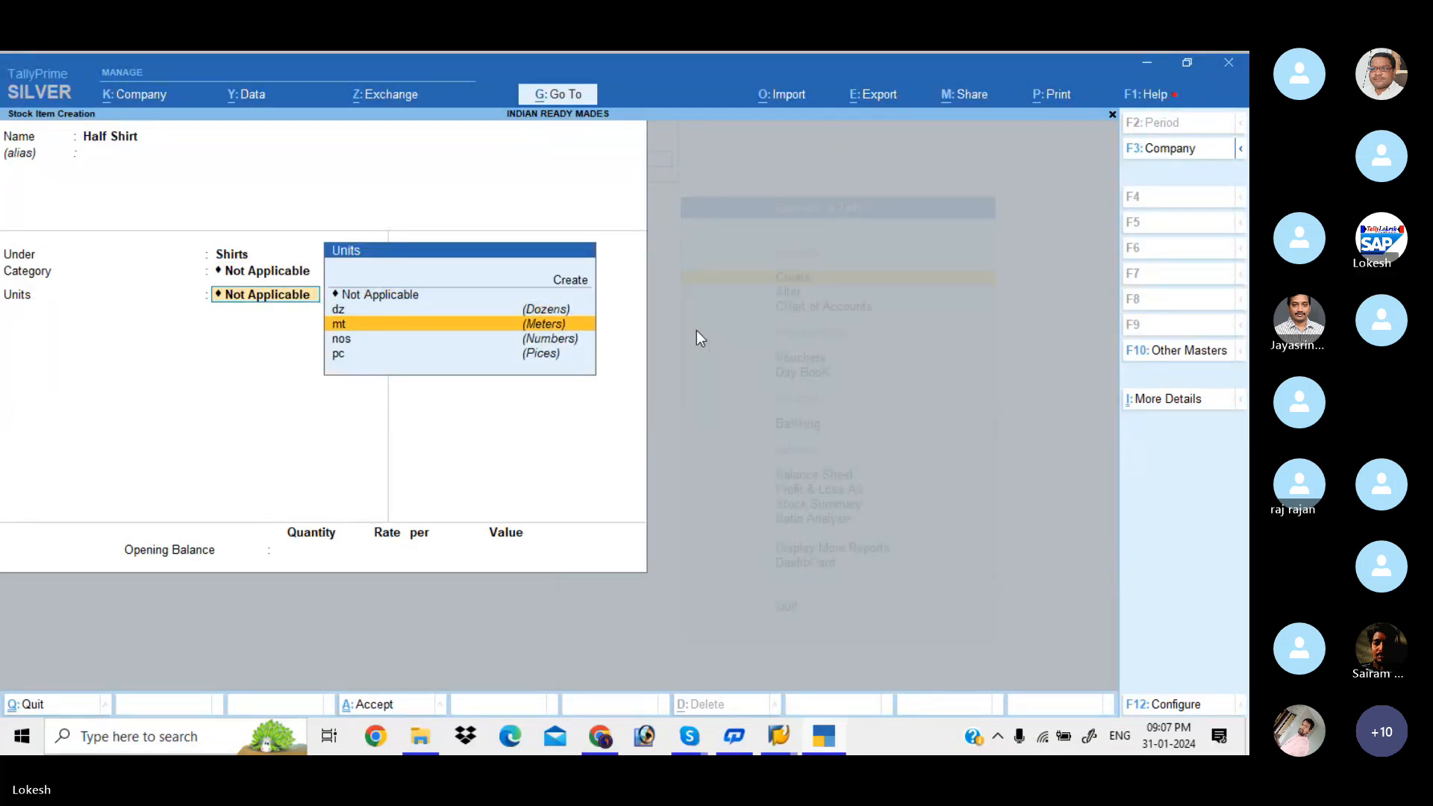
key(Return)
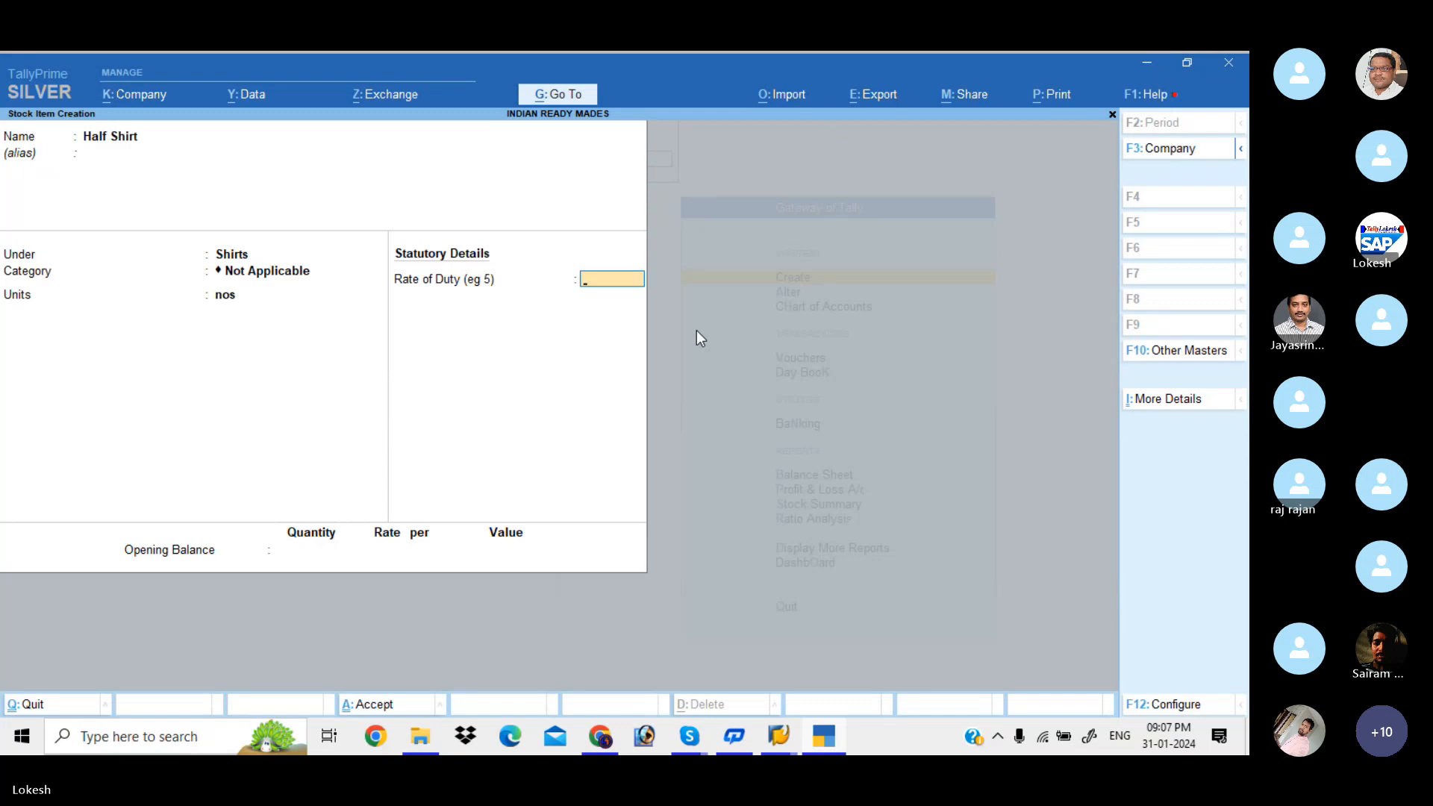
key(Return)
key(Return)
key(Return)
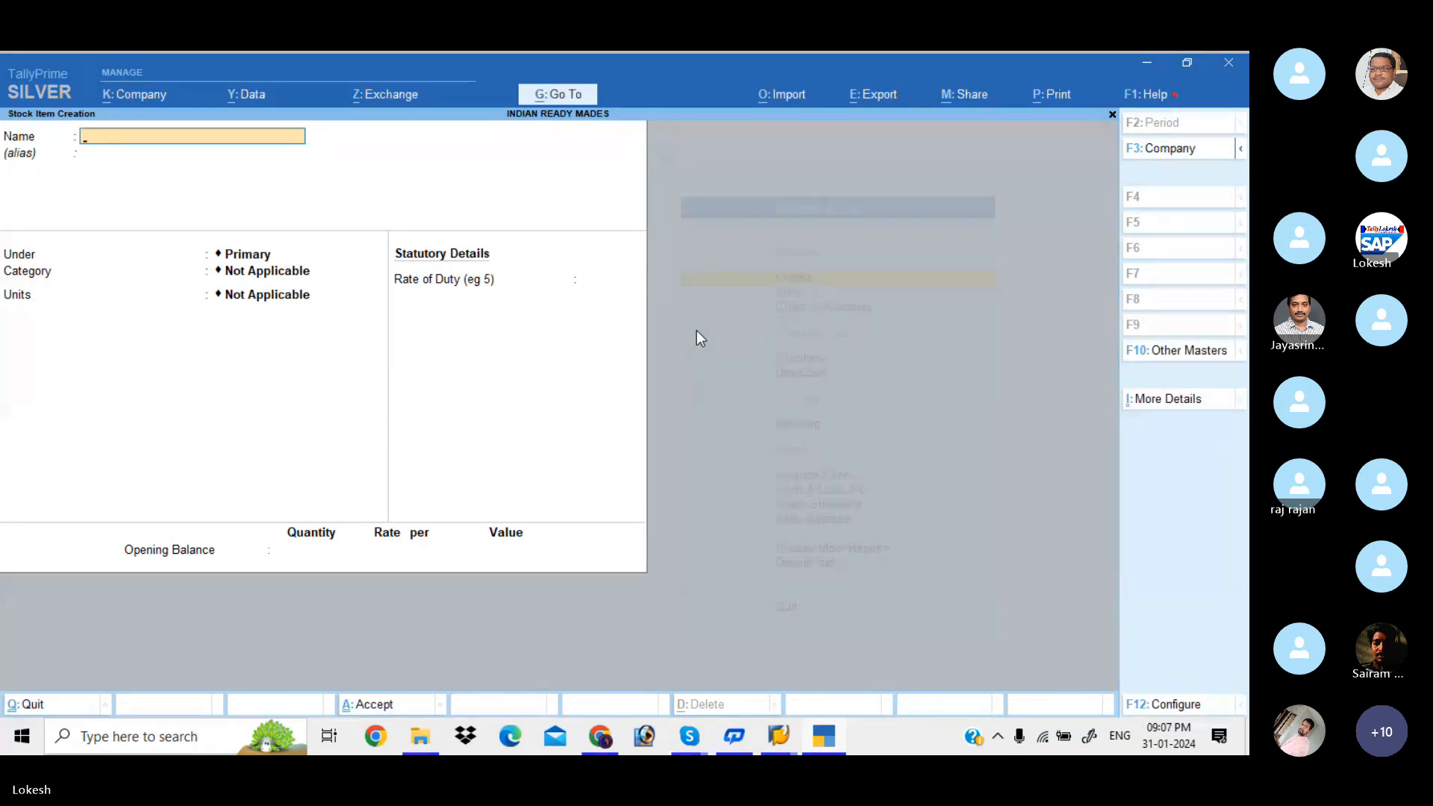
- Name the new stock item Full Shirt and place it under the Shirts group
text(Full Sh)
key(Return)
key(Return)
key(Down)
key(Down)
key(Down)
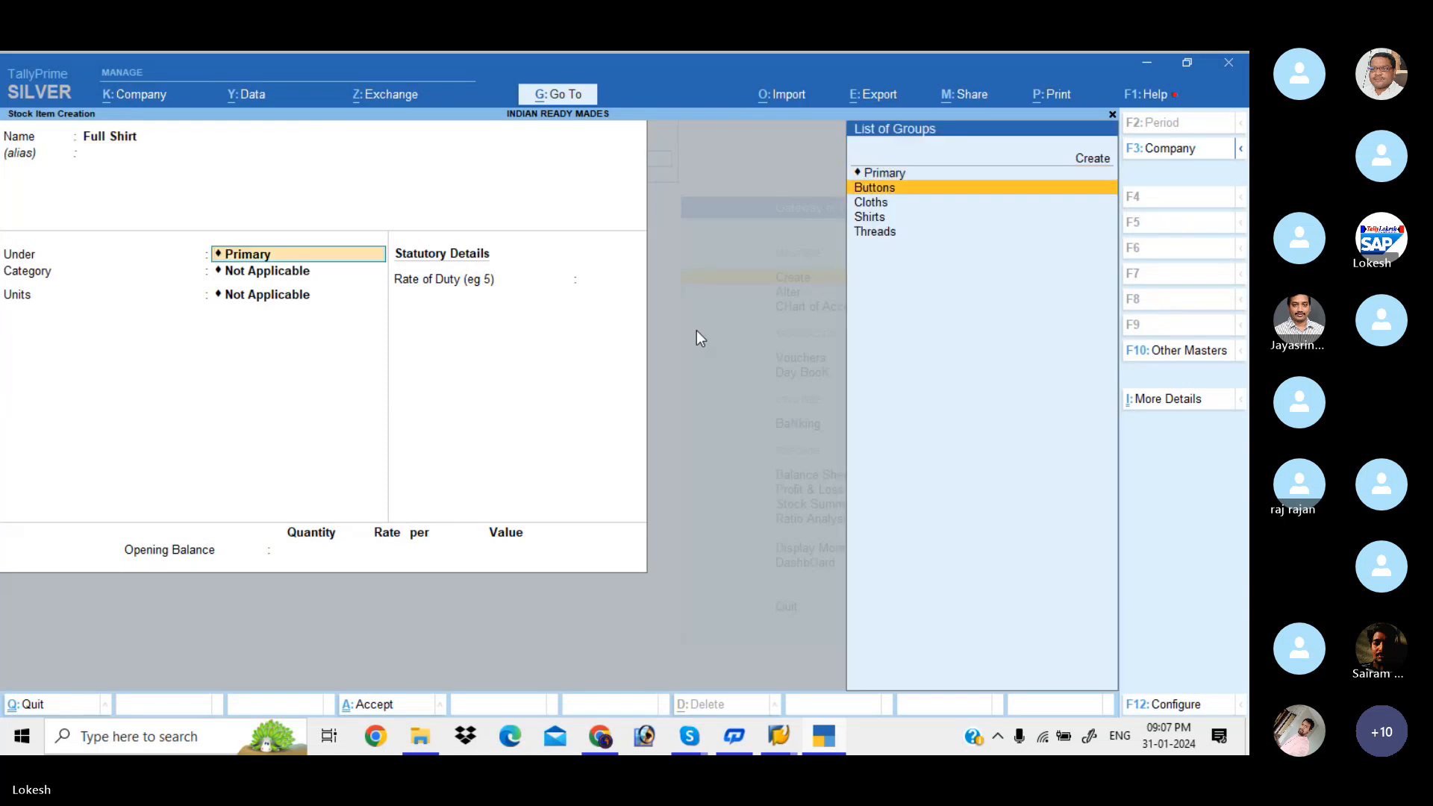
key(Return)
- Set the unit of Full Shirt to nos, leave the category not applicable, and save the stock item
key(Return)
key(Down)
key(Down)
key(Down)
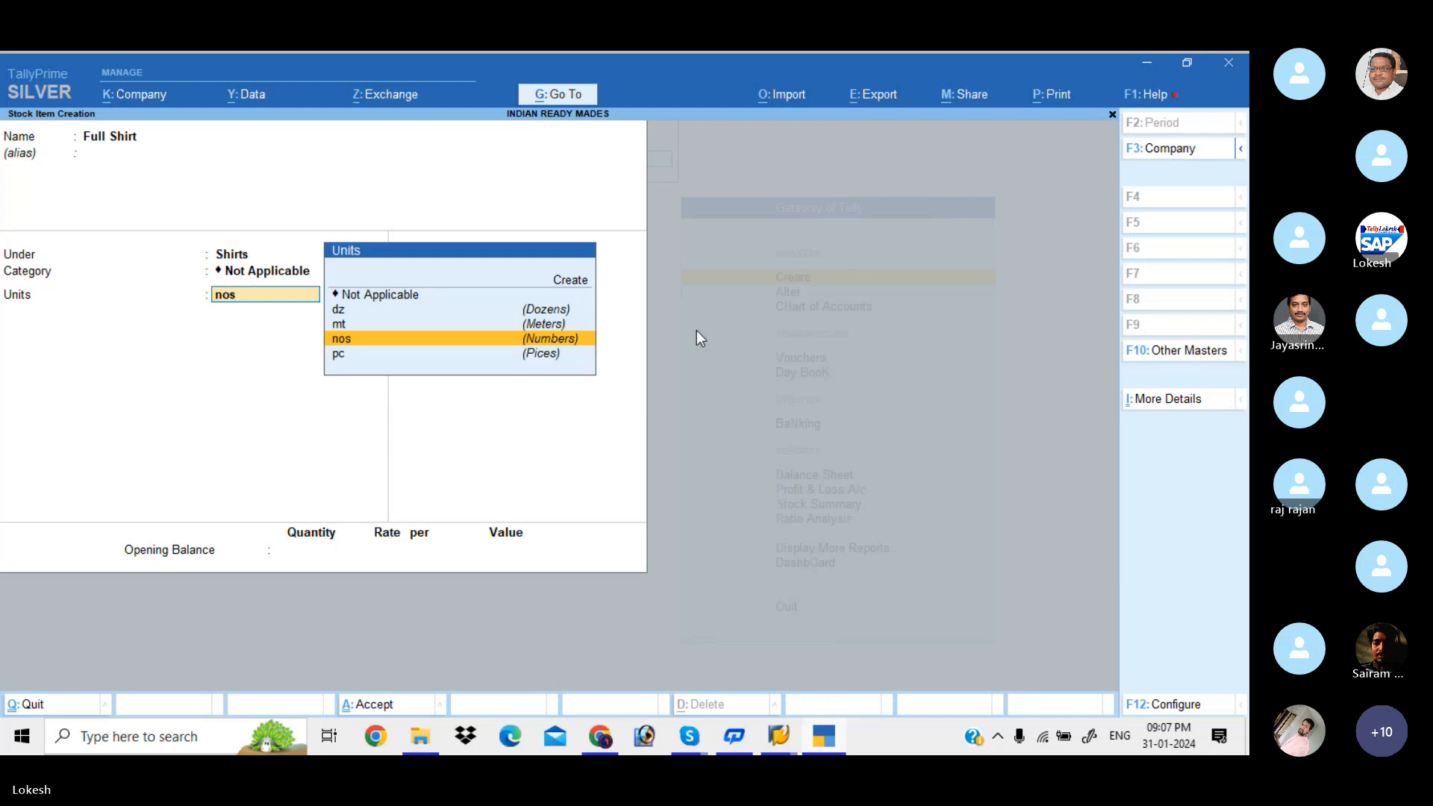
key(Return)
key(Return)
key(Return)
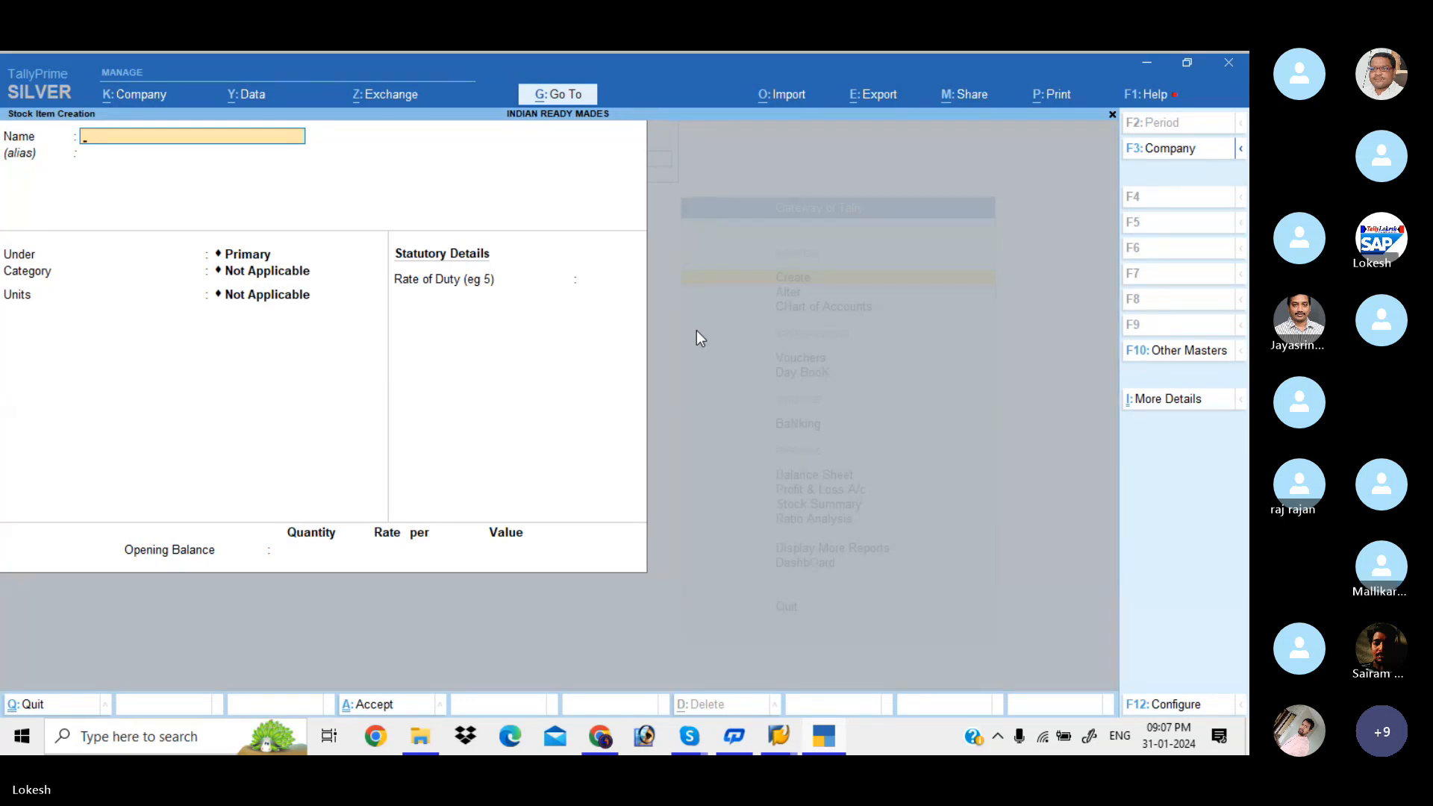
- Leave master creation and start a new receipt voucher
key(Escape)
key(y)
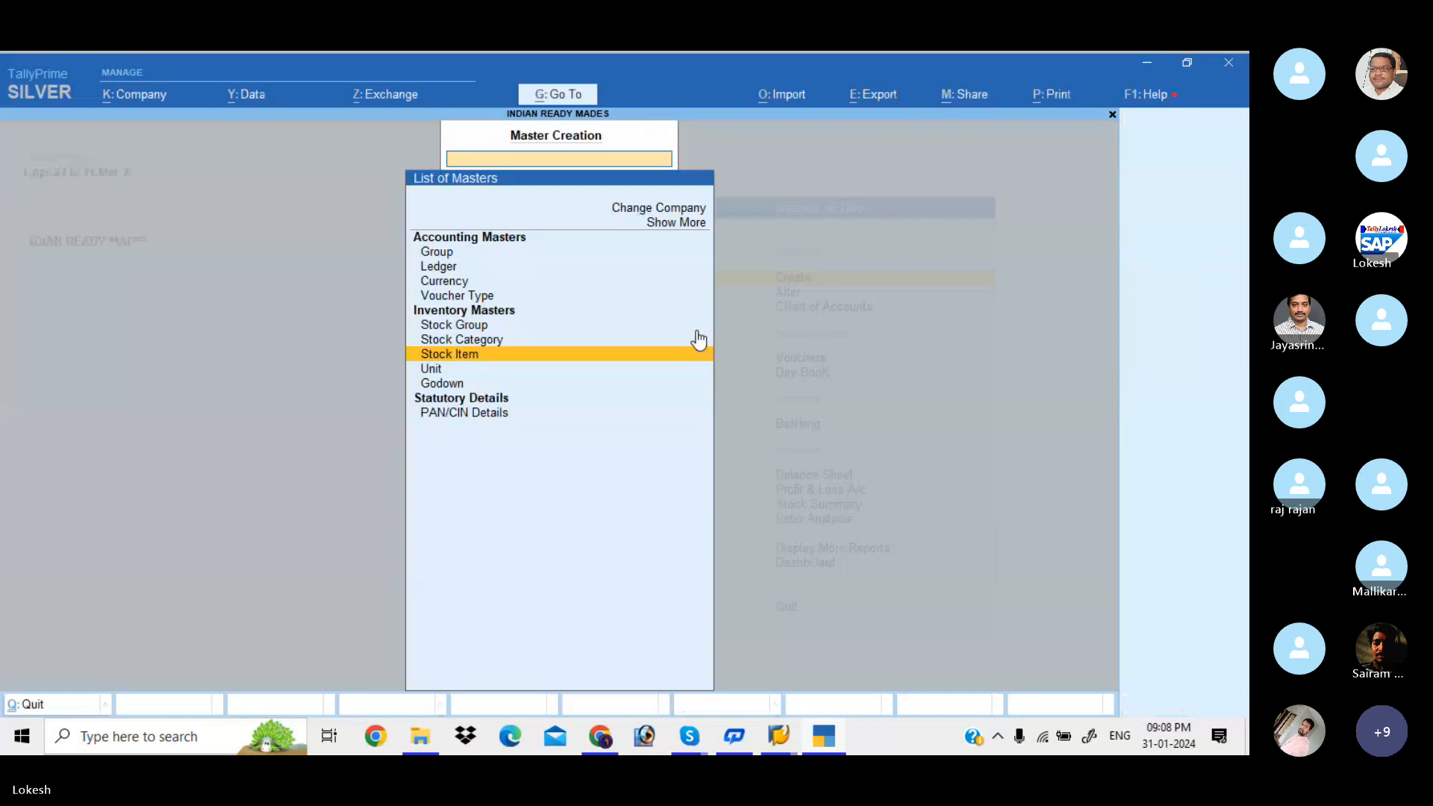
key(Escape)
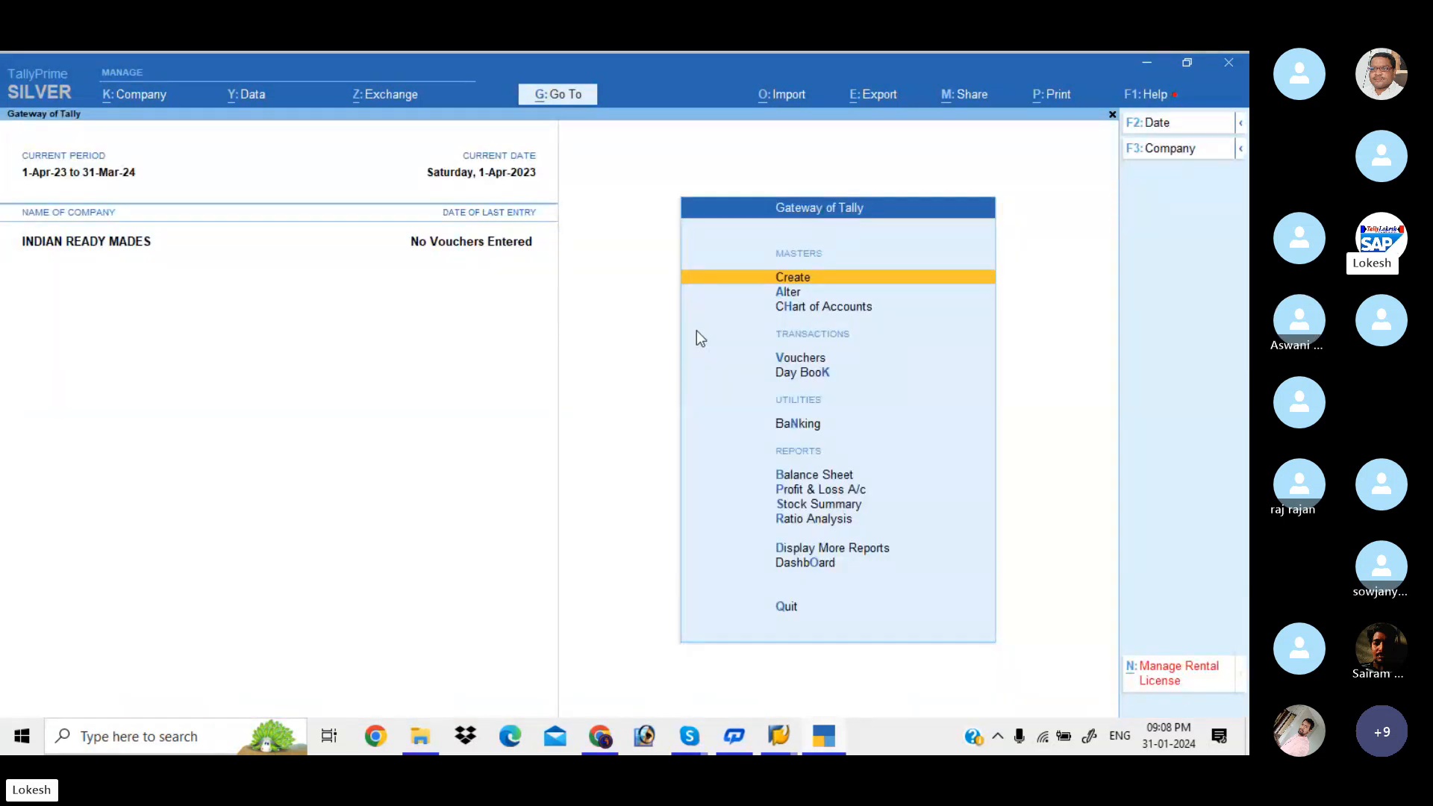
key(Down)
key(Down)
key(Down)
key(Return)
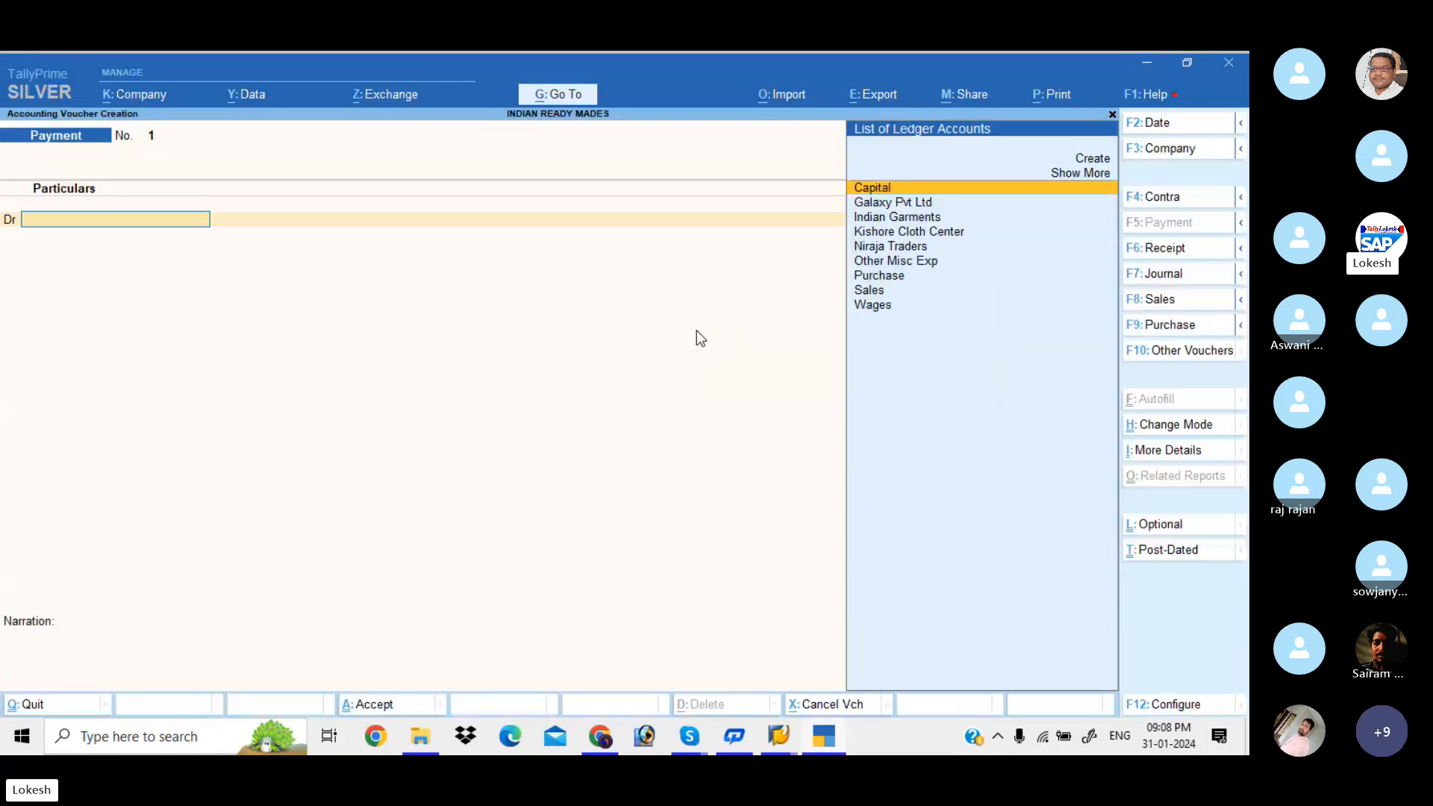
click(1187, 251)
- Credit Capital with 2500000, debit Cash for the same amount, and save the receipt voucher without a narration
key(Return)
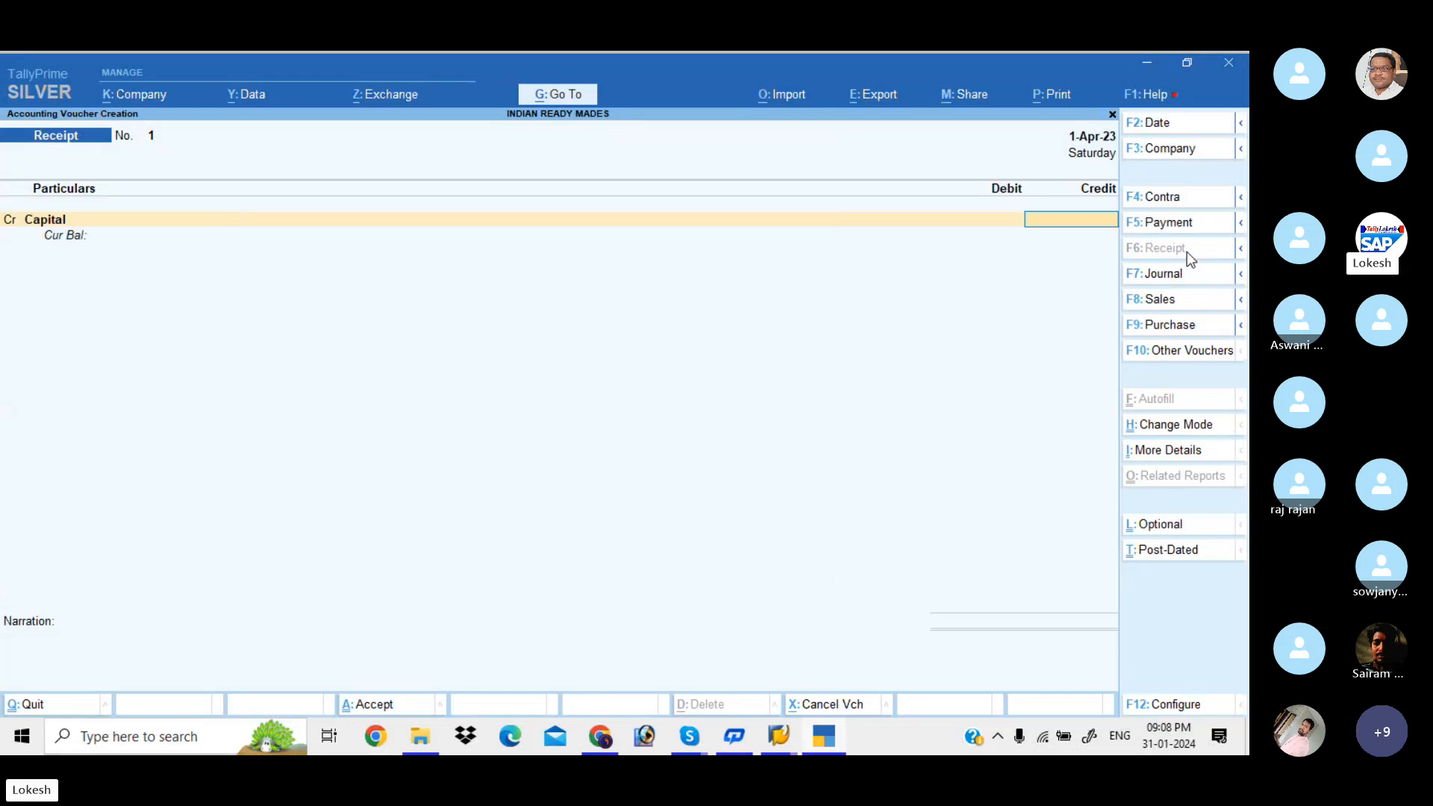
text(2500000)
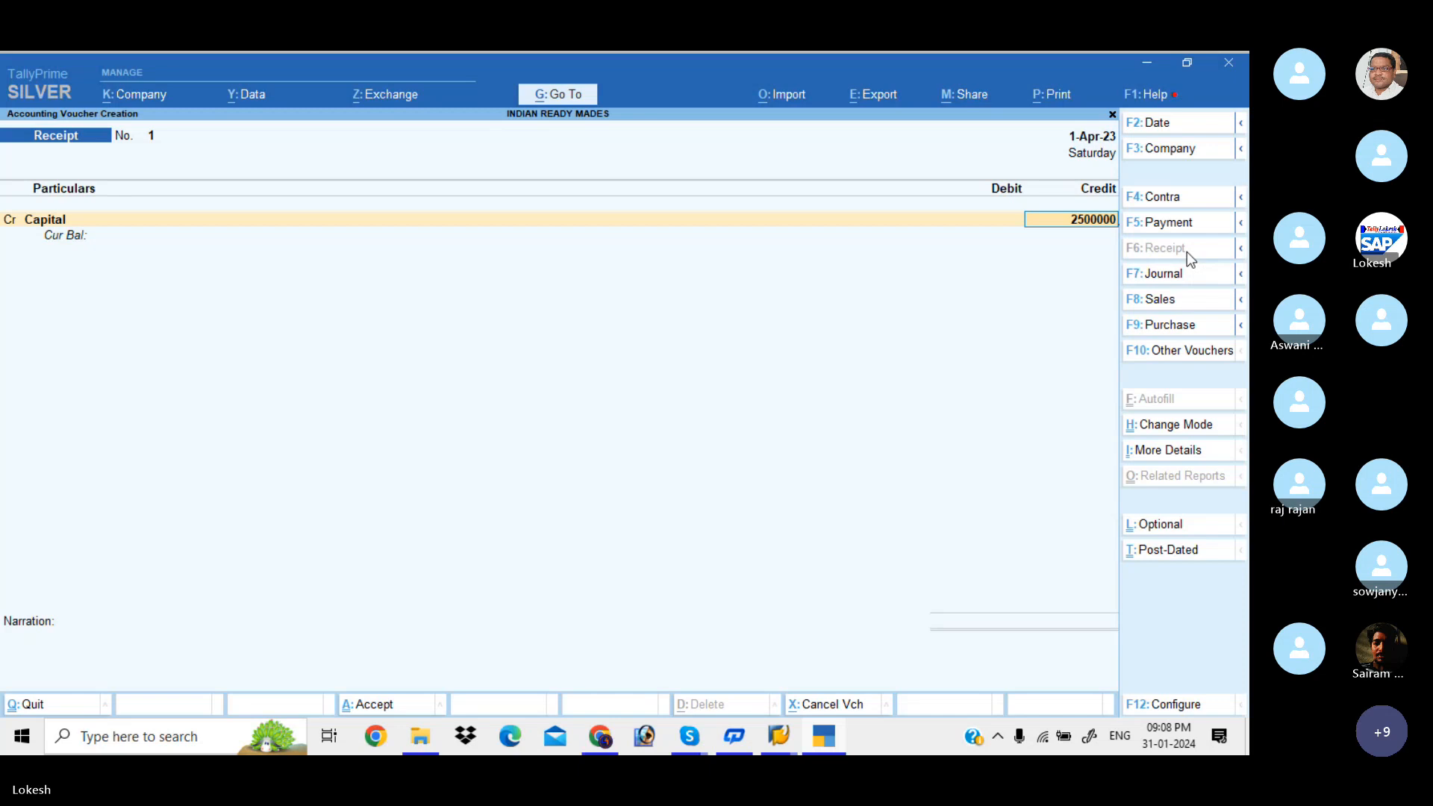
key(Return)
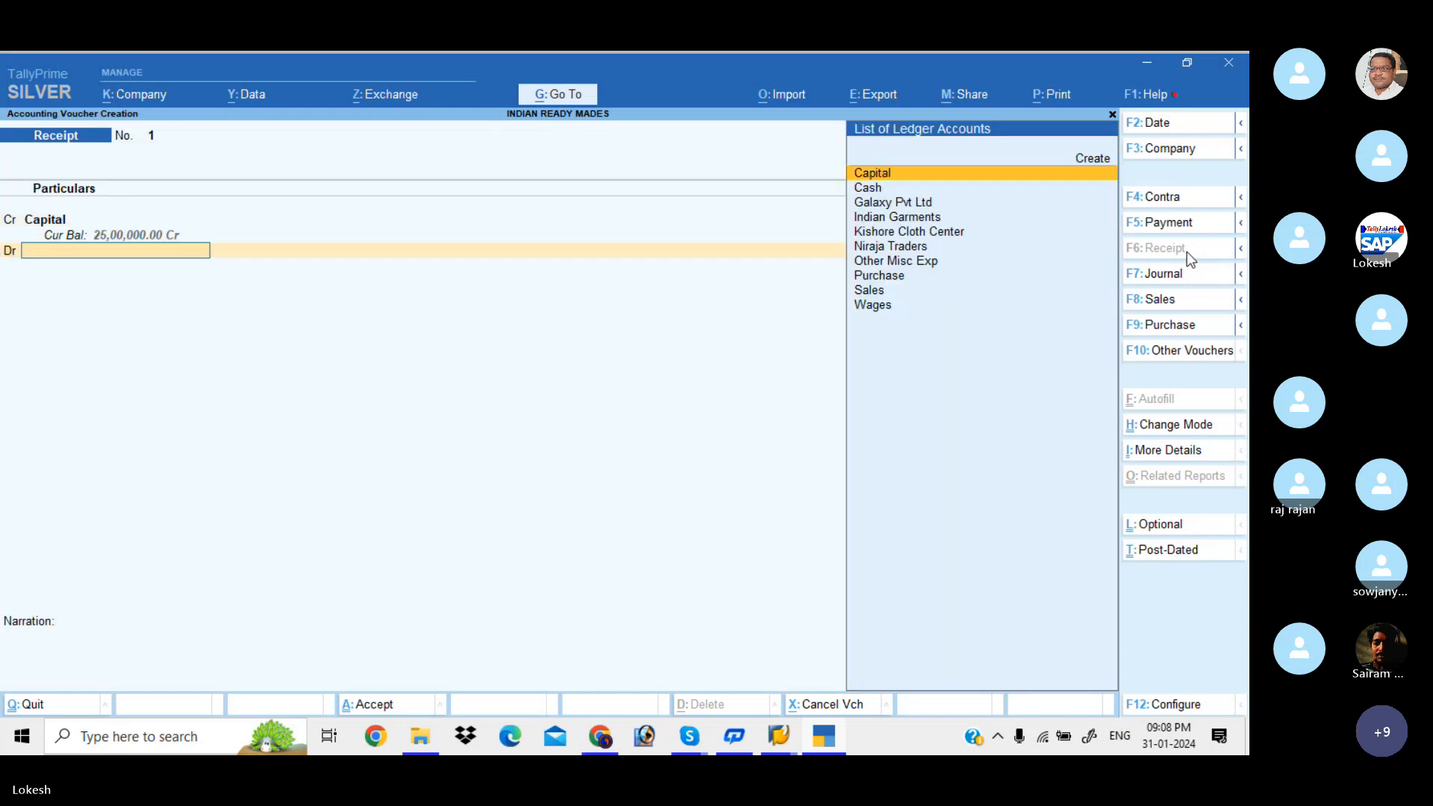
key(Down)
key(Return)
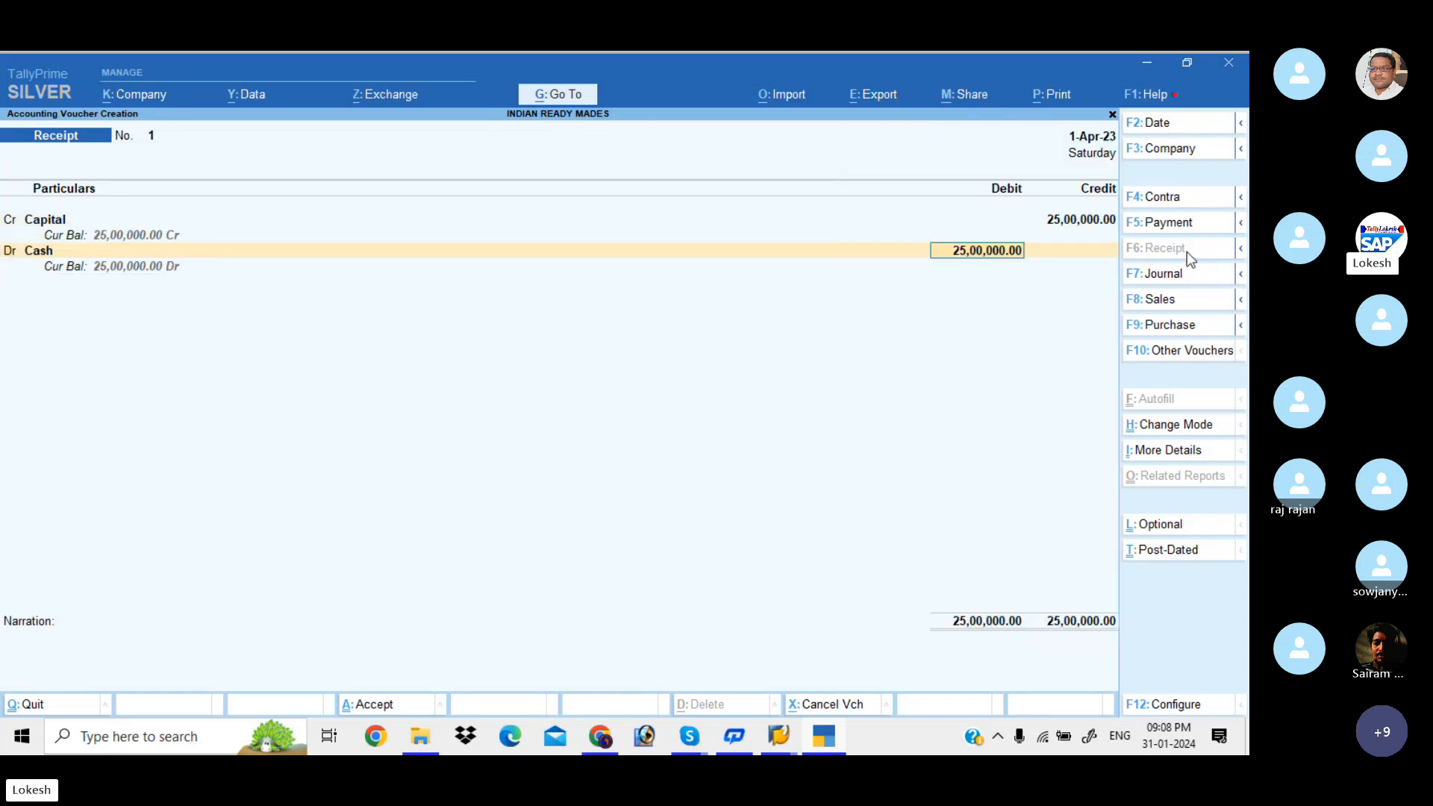
key(Return)
key(Return)
key(Return)
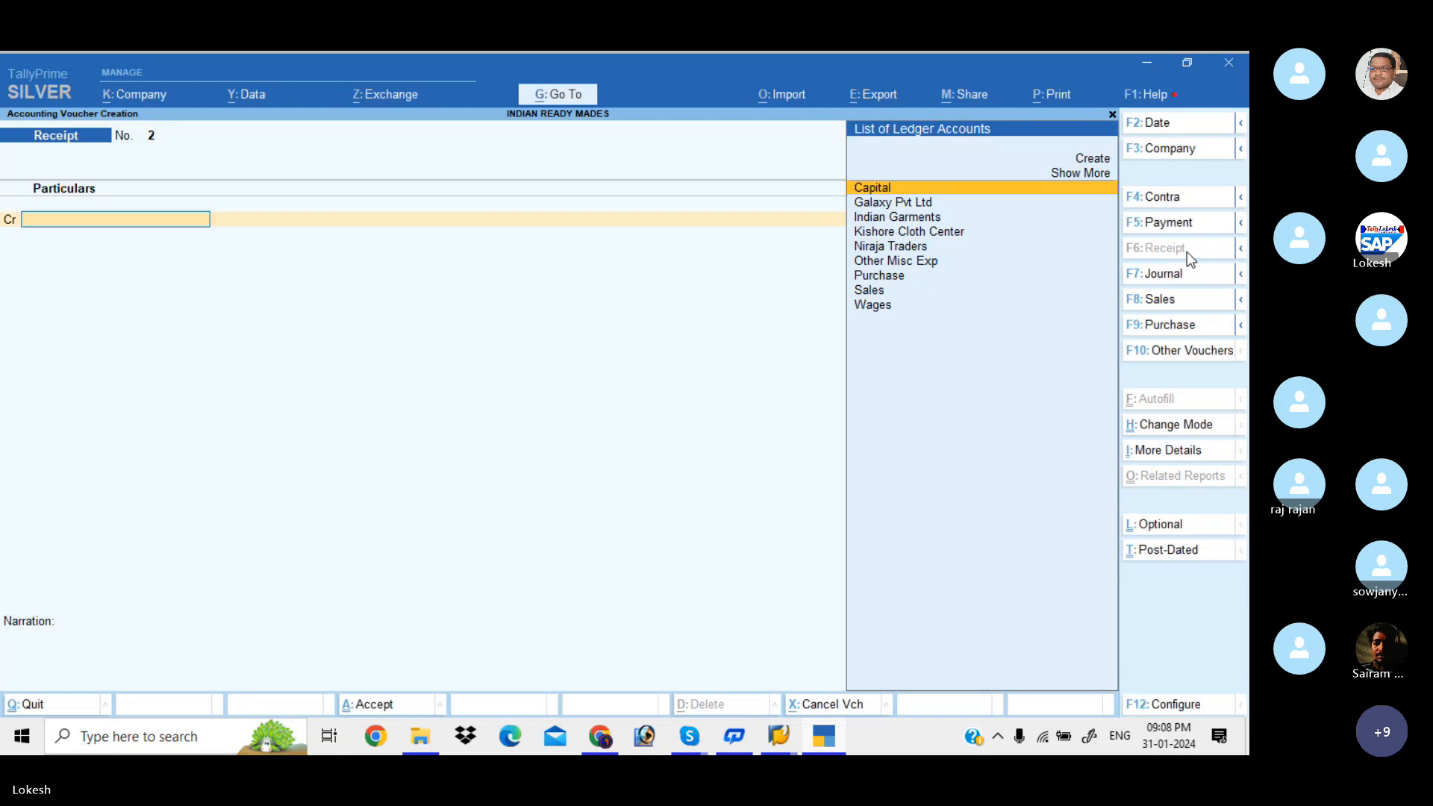
- Start a purchase voucher with no supplier invoice number and choose Indian Garments as the party account
click(1180, 327)
key(Return)
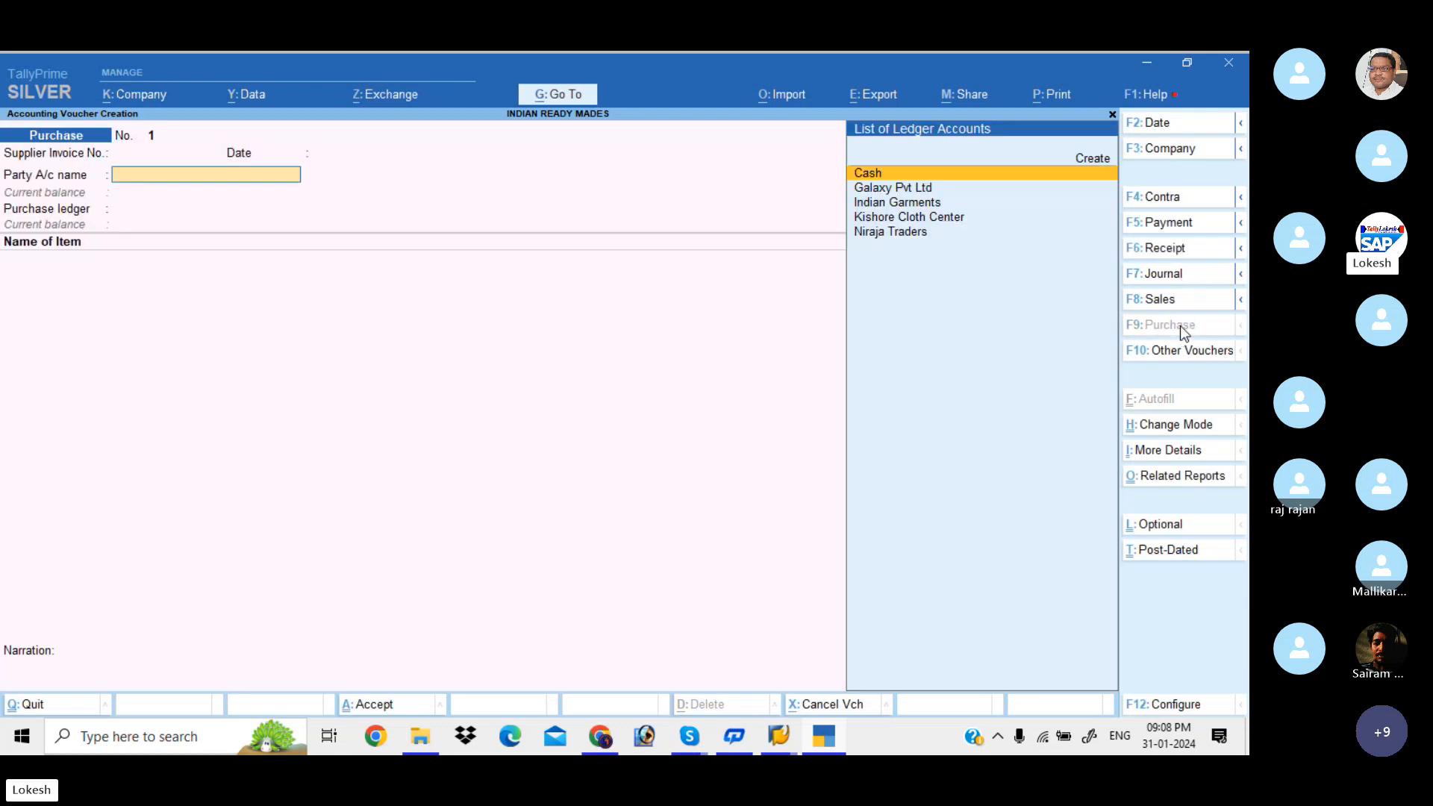
key(Down)
key(Down)
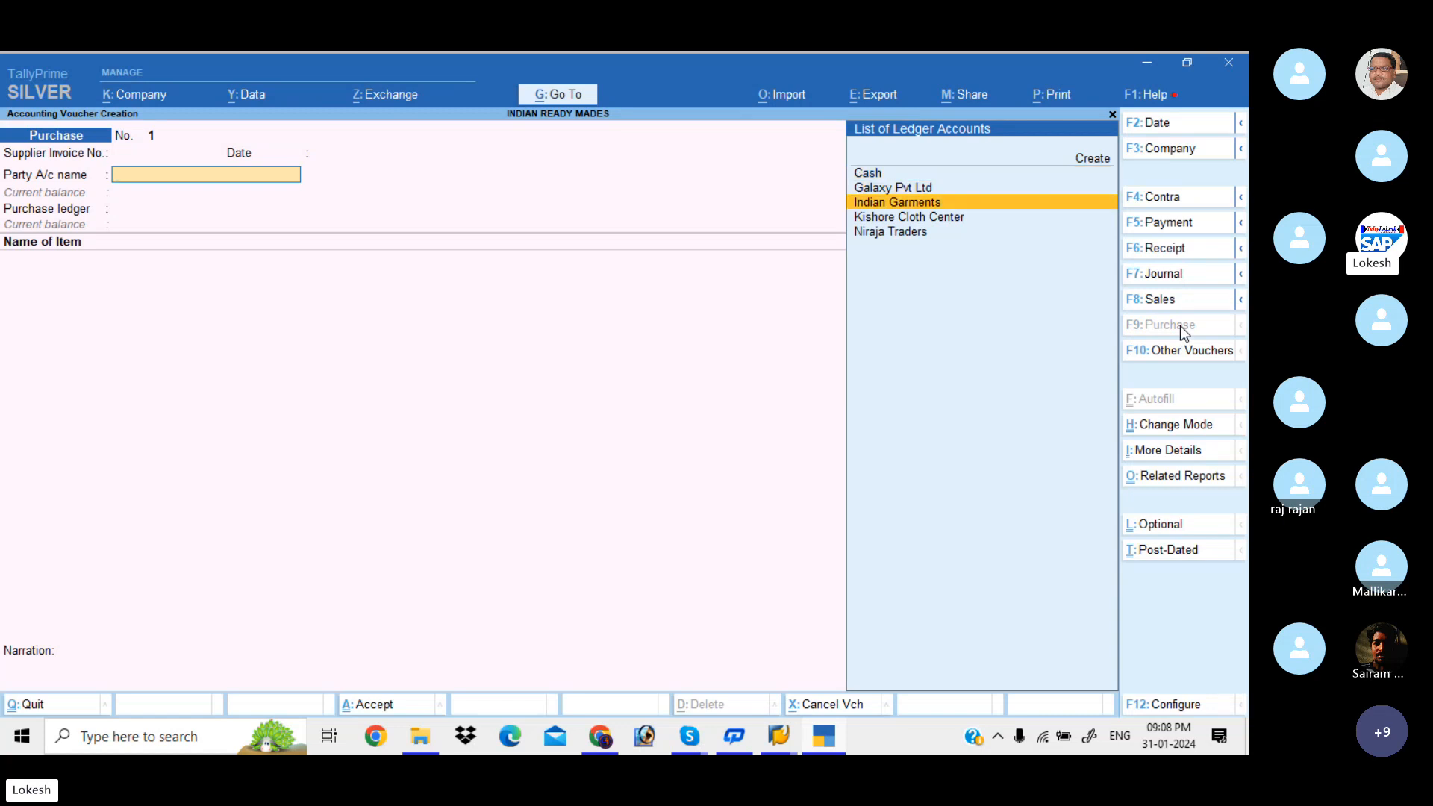
key(Return)
- Leave the receipt details blank, accept the party details, and choose Purchase as the purchase ledger
key(Return)
key(Return)
key(Return)
key(Return)
key(Return)
key(Return)
key(Return)
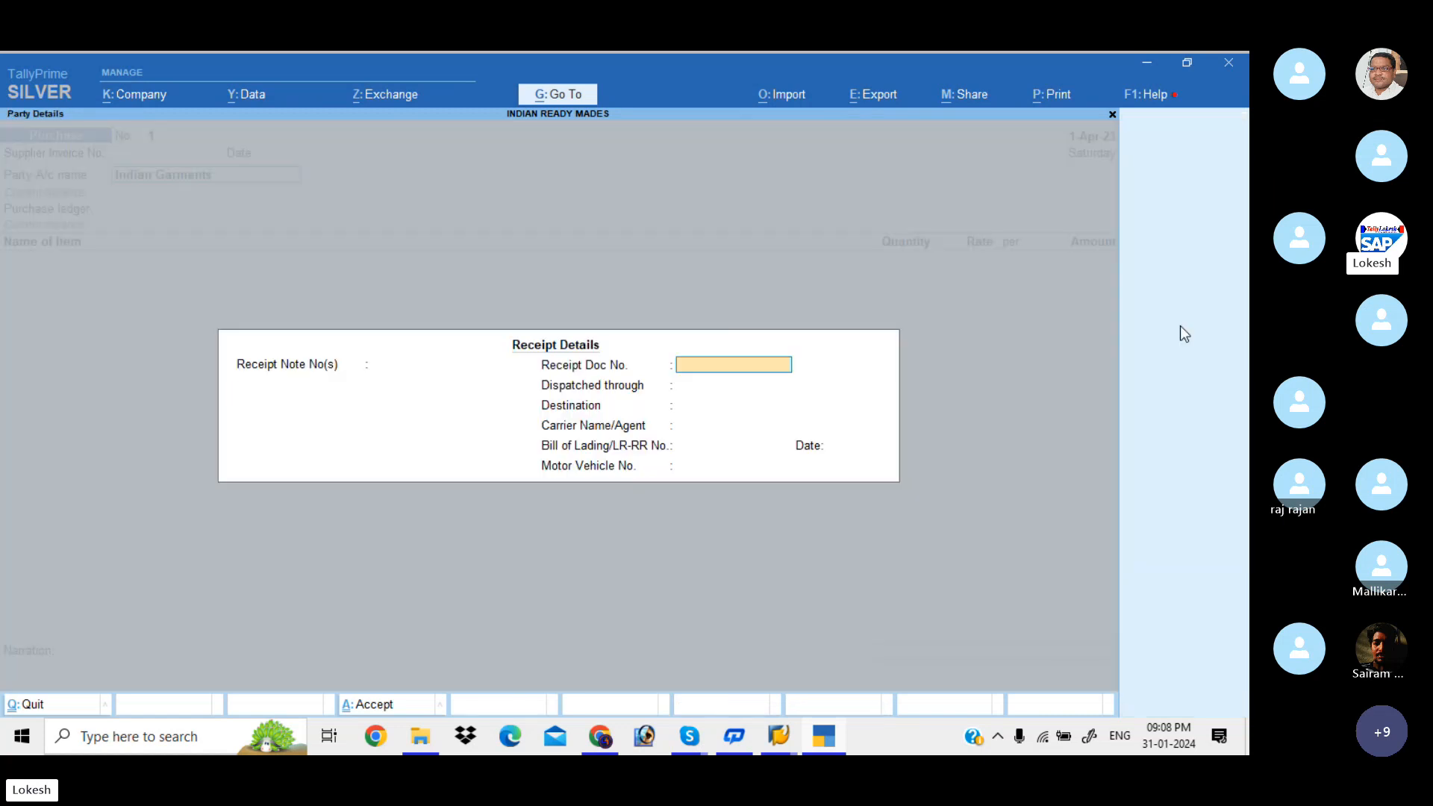
key(Return)
key(Return)
key(Return)
key(Return)
key(Return)
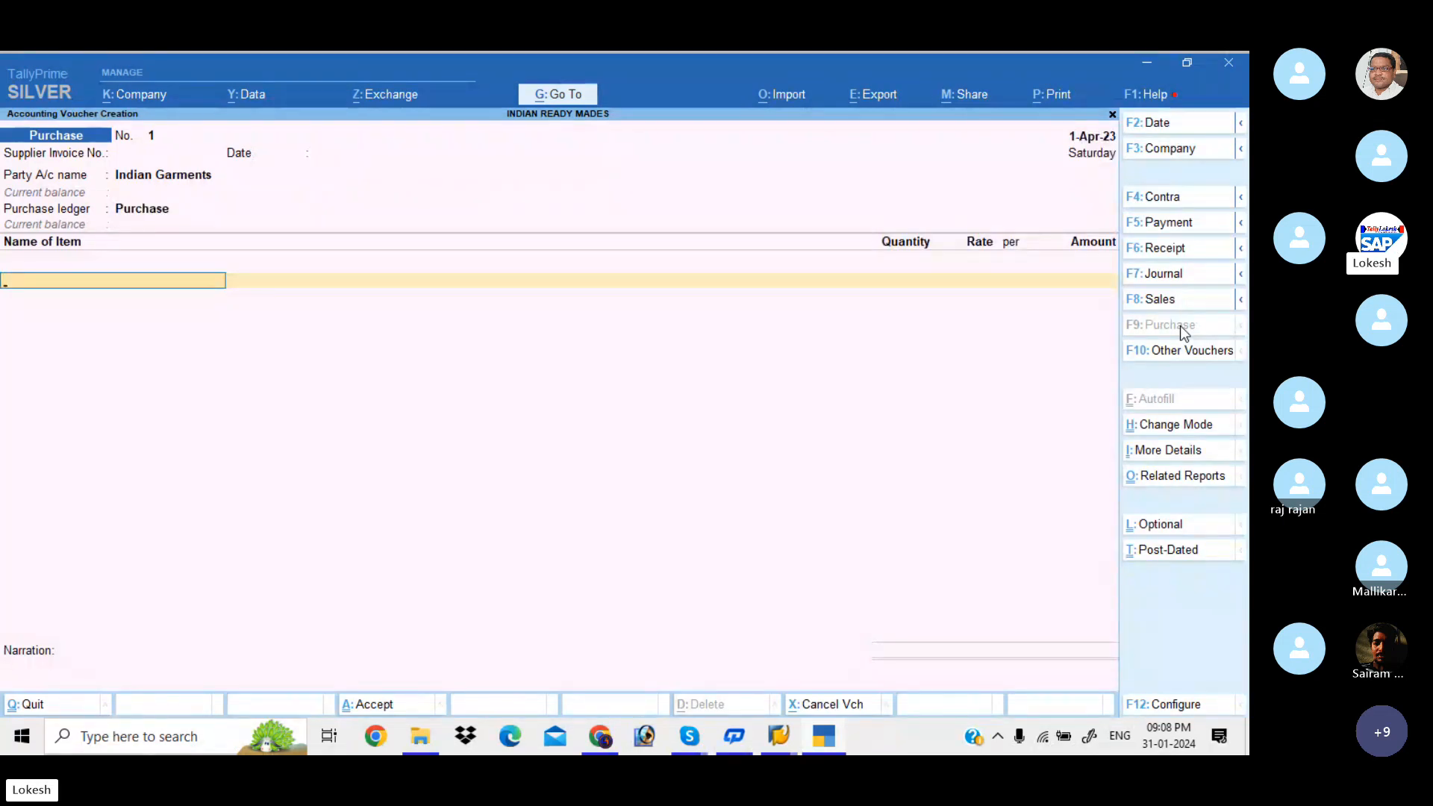
- Add Linen Cloth to the purchase voucher with a quantity of 3500 mt at a rate of 350
text(Li)
key(Return)
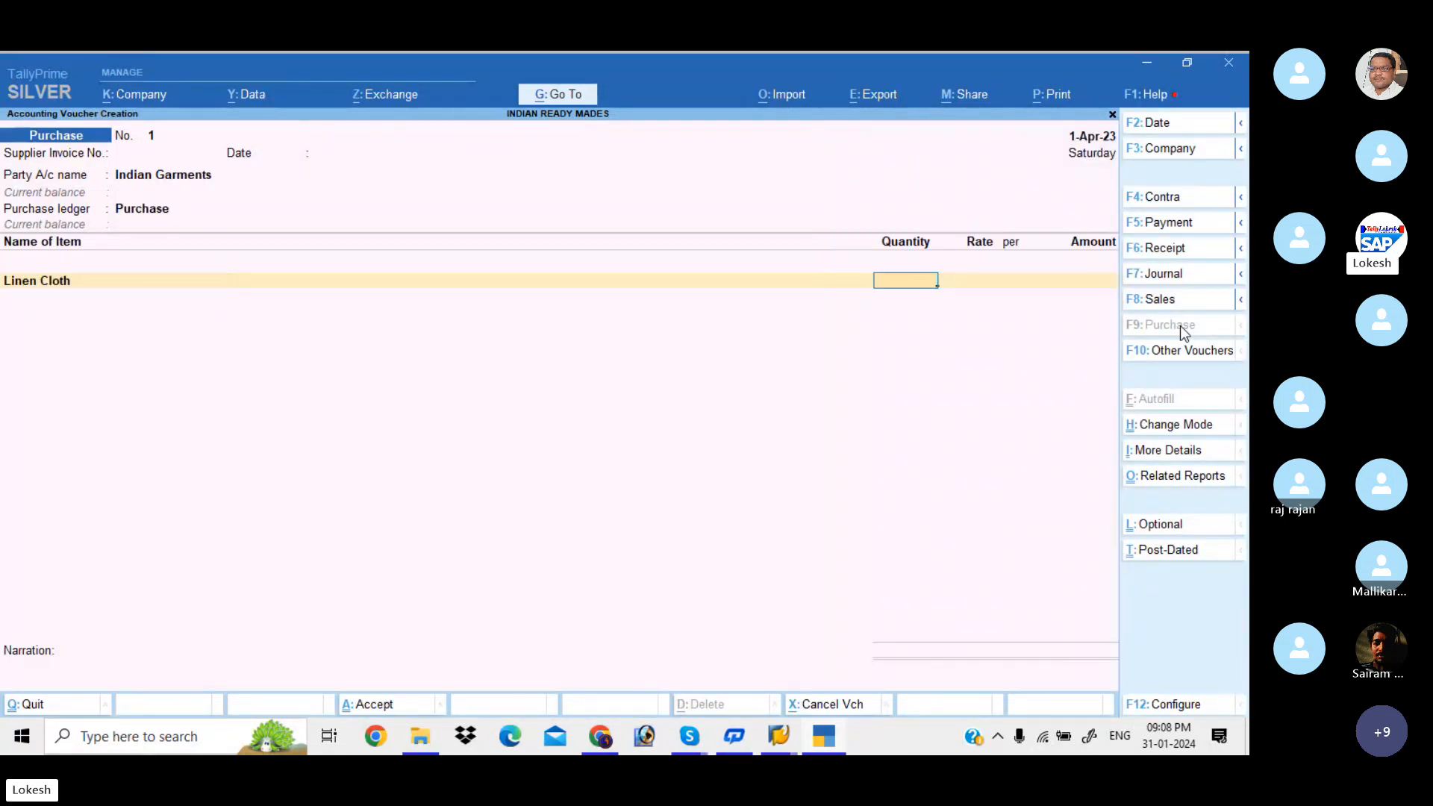
text(3500)
key(Return)
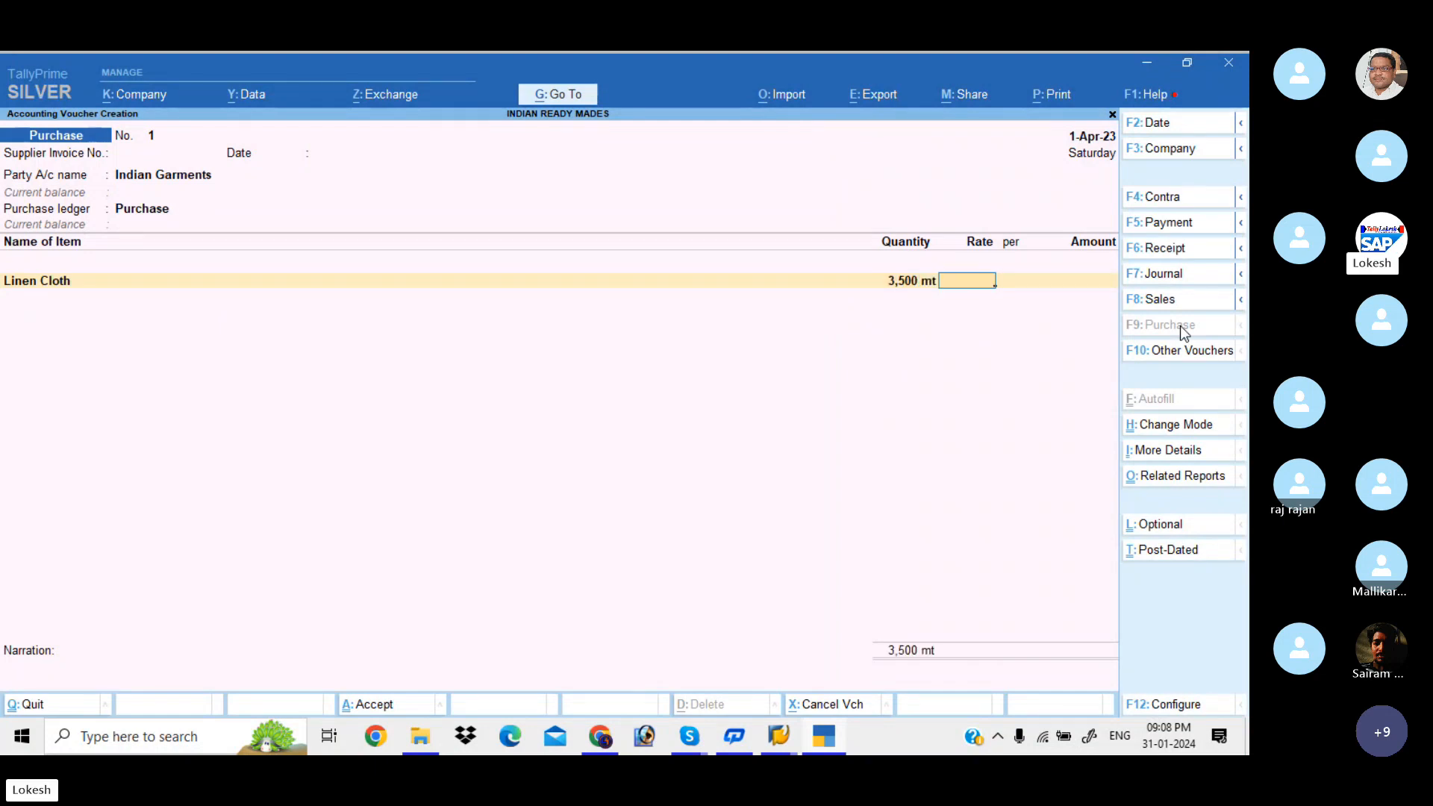
text(350)
key(Return)
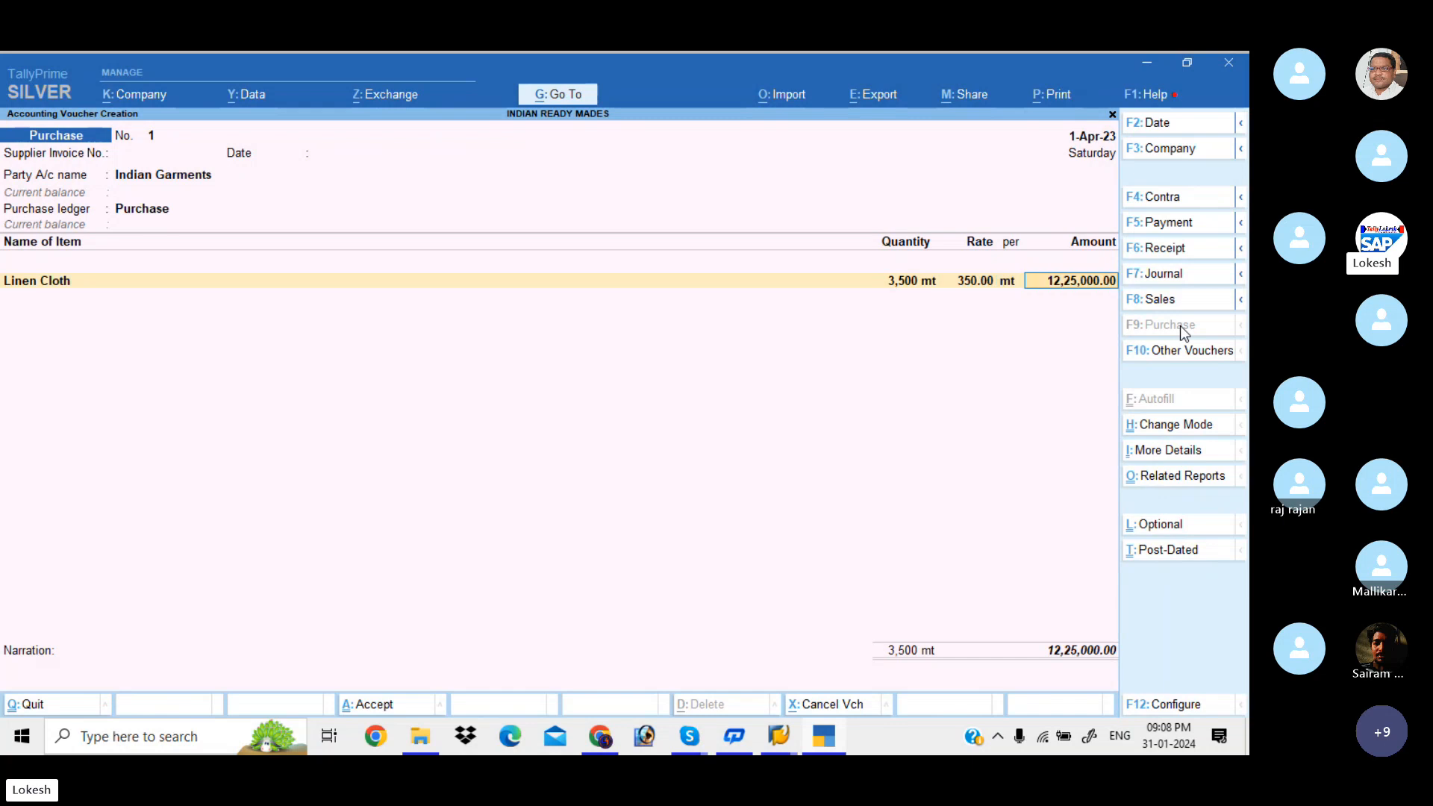
key(Return)
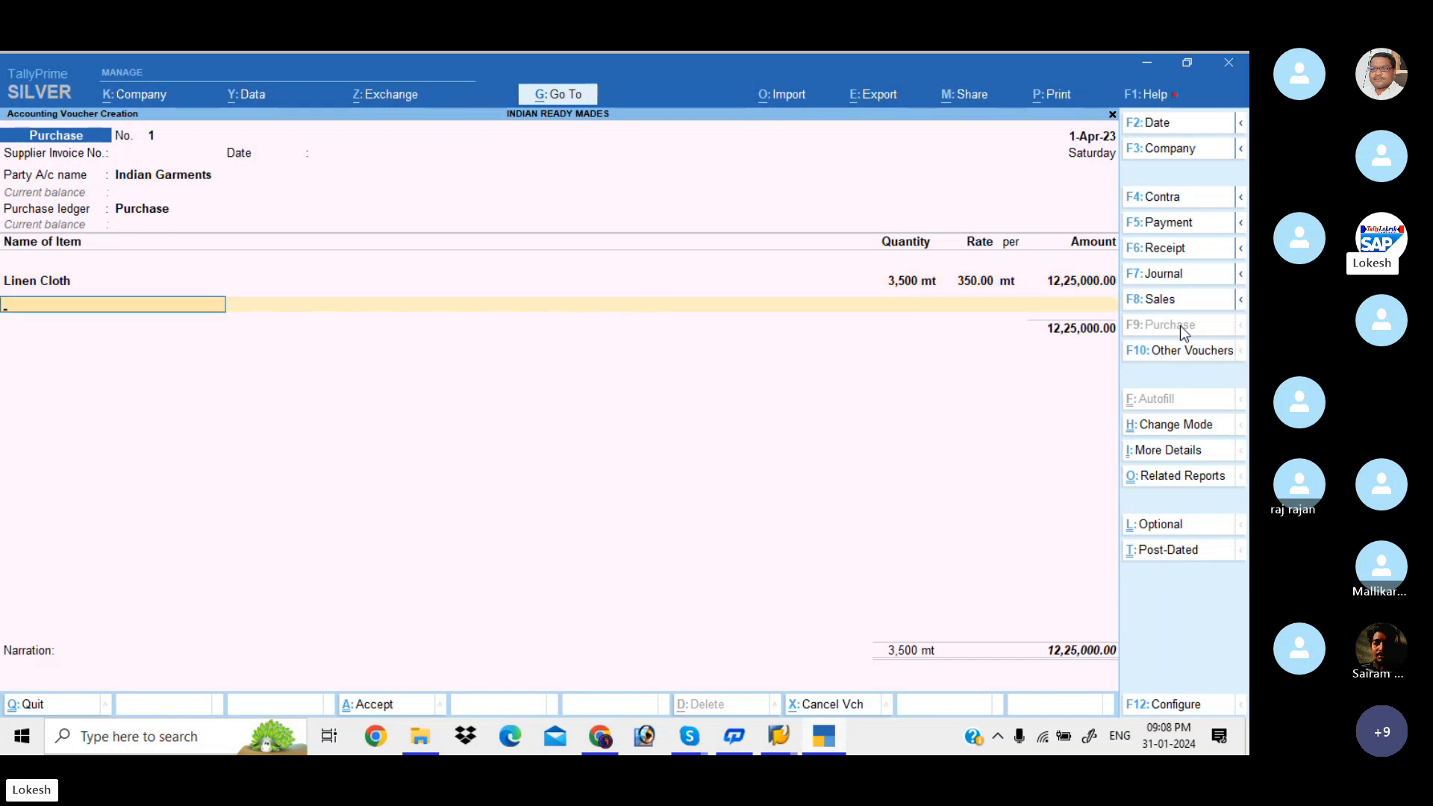
- Add Denim Cloth to the purchase voucher with a quantity of 4000 mt at a rate of 250
text(De)
key(Return)
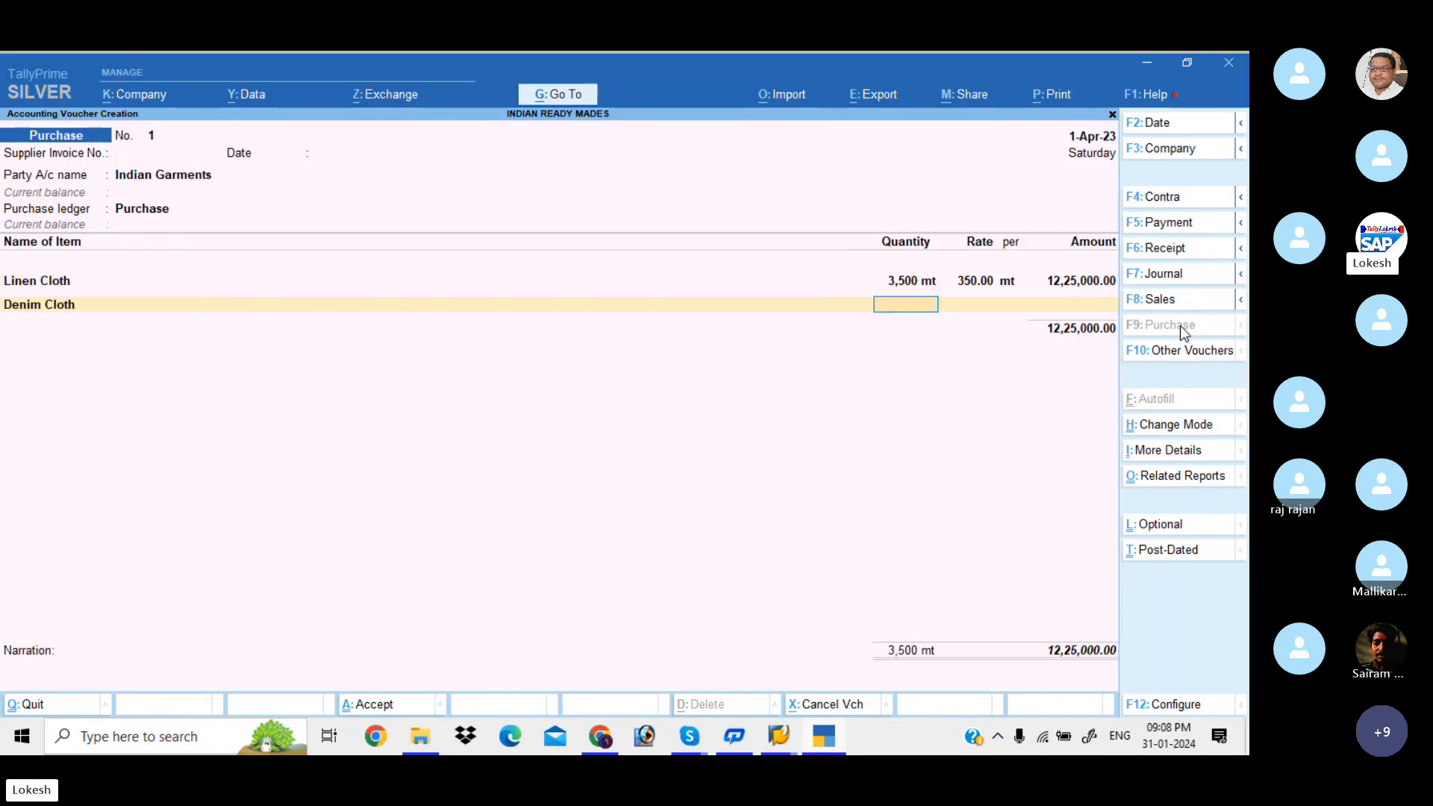
text(4000)
key(Return)
text(250)
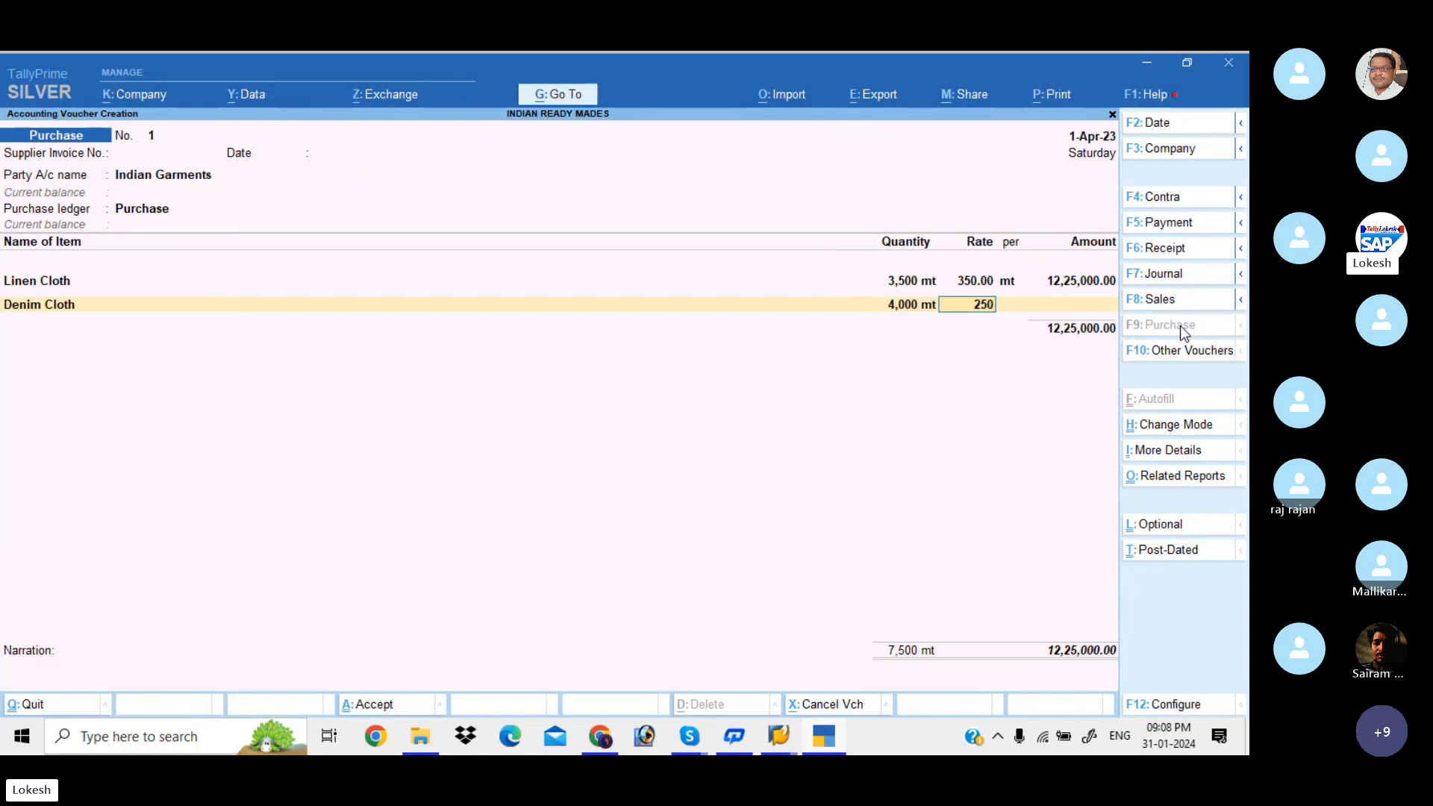
key(Return)
key(Return)
- End the item list and save the Indian Garments purchase voucher without a narration
key(Return)
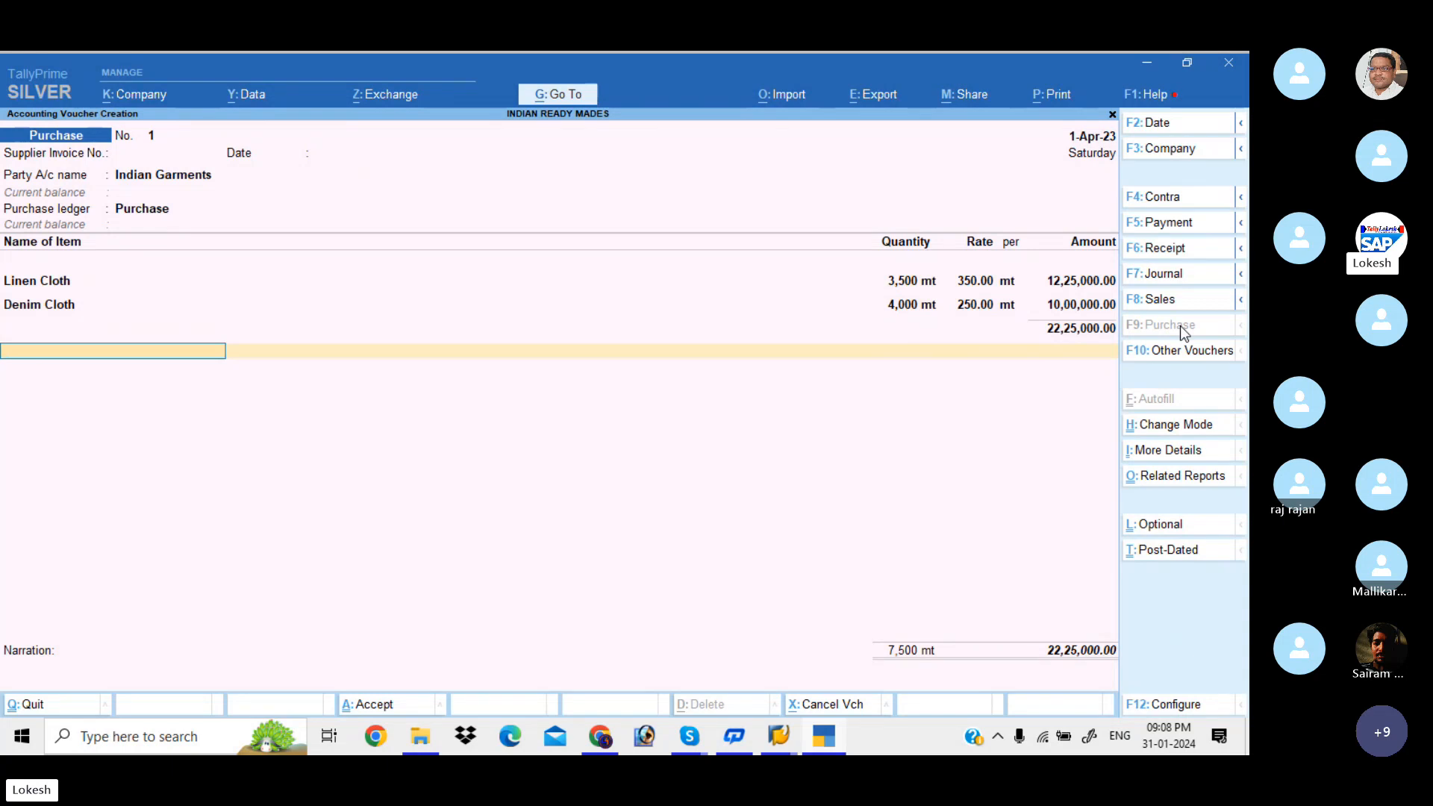
key(Return)
key(Return)
key(Return)
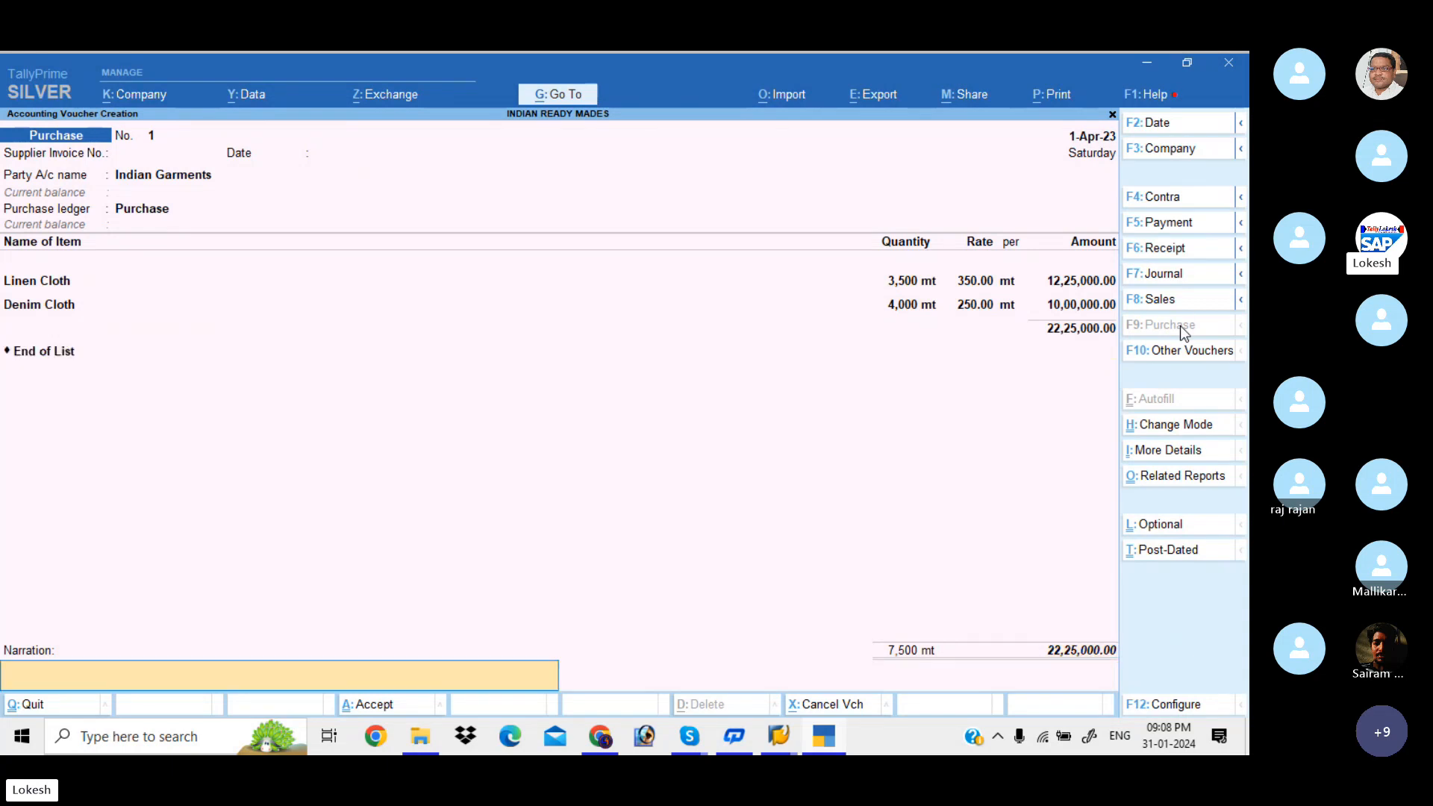
key(Return)
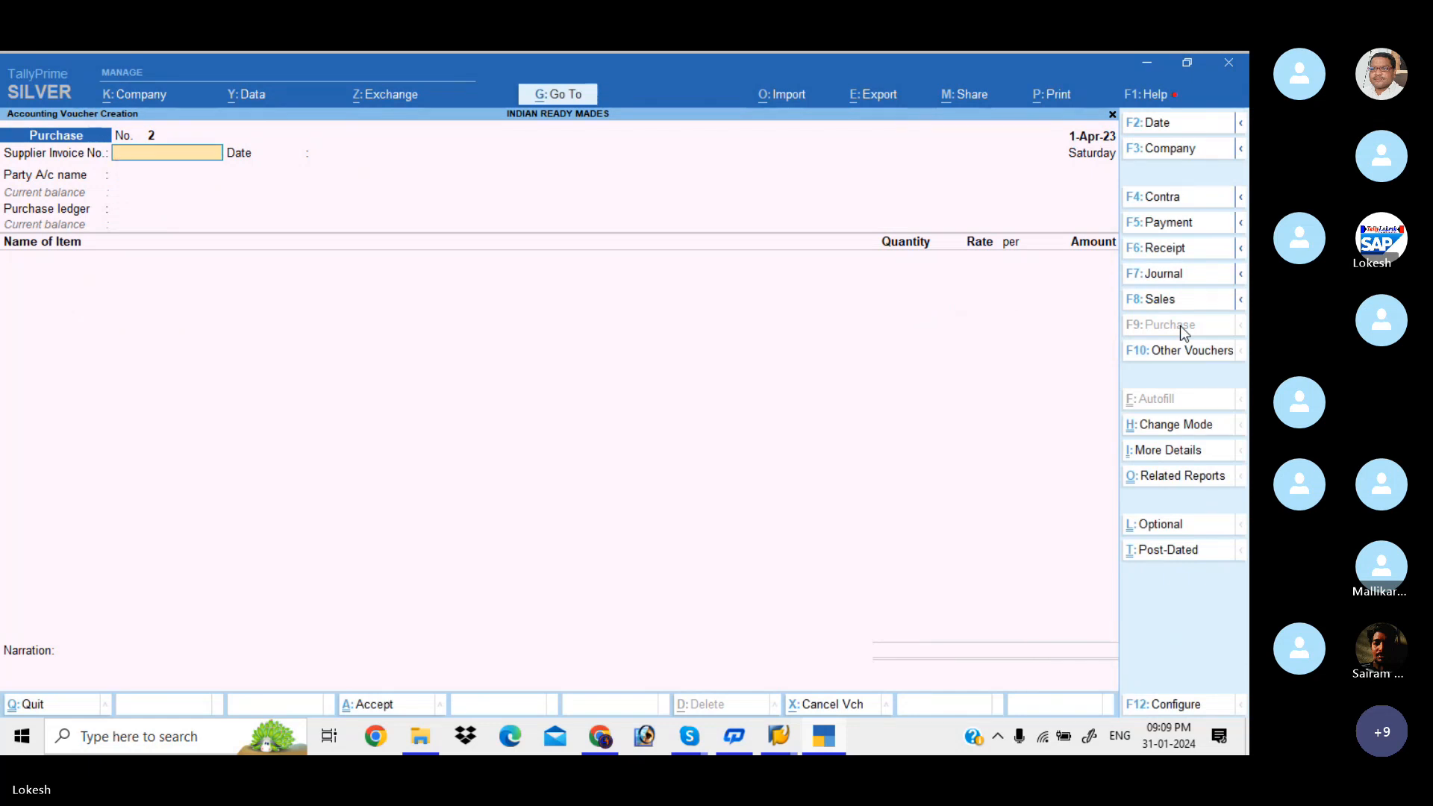
- Select Galaxy Pvt Ltd as the party, leave the receipt details blank, and choose Purchase as the purchase ledger
key(Return)
key(Return)
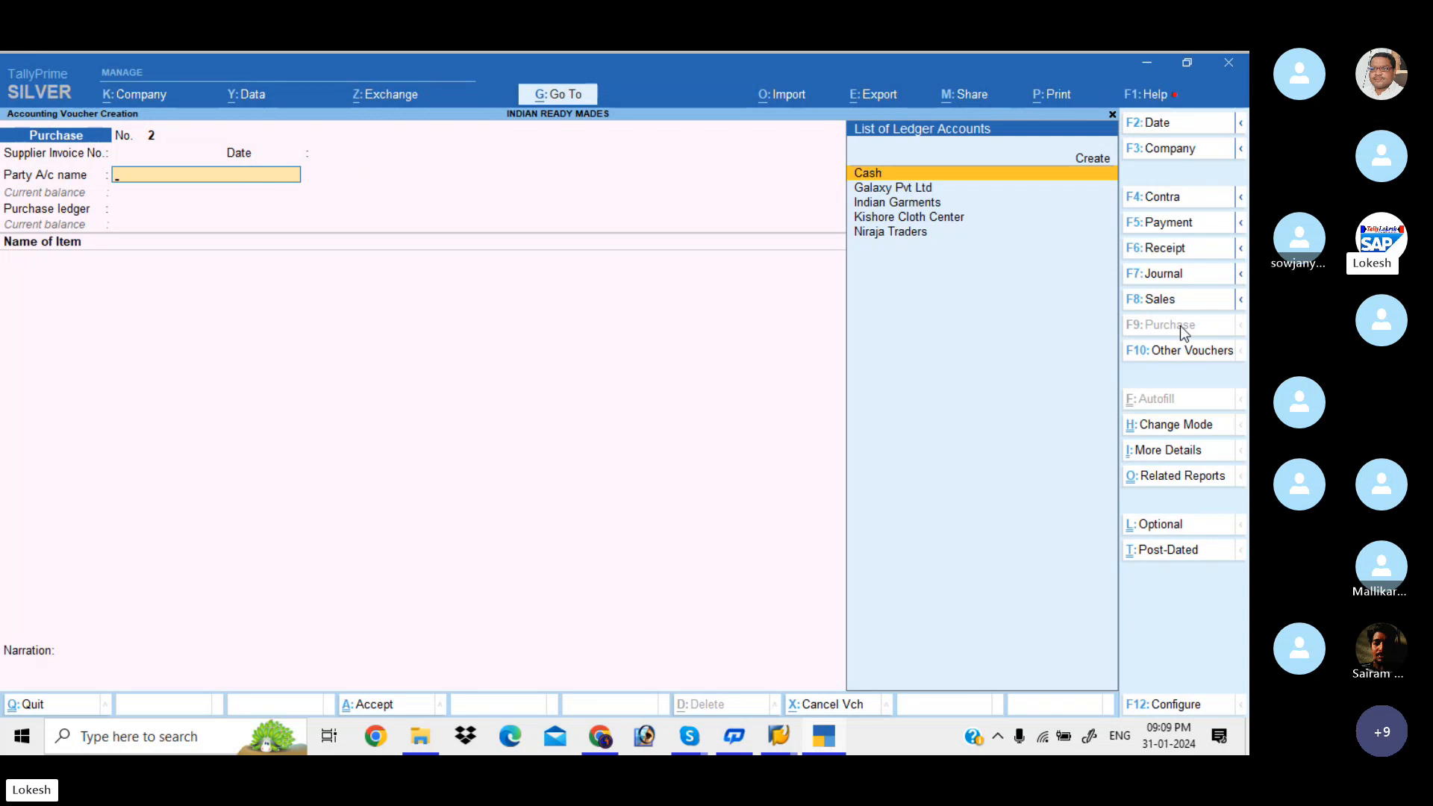
text(g)
key(Return)
key(Return)
key(Return)
key(Return)
key(Return)
key(Return)
key(Return)
key(Return)
key(Return)
key(Return)
key(Return)
key(Return)
key(Return)
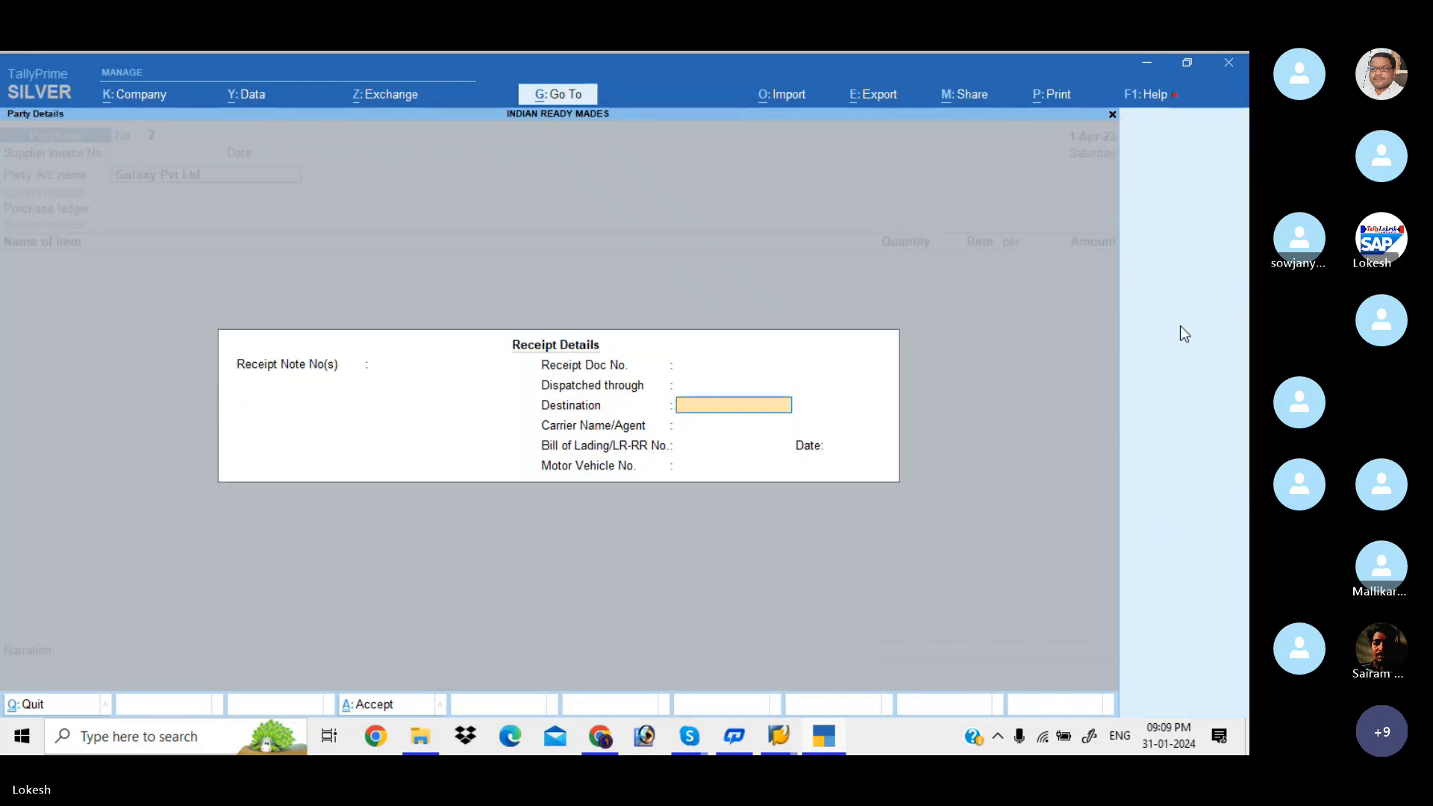
key(Return)
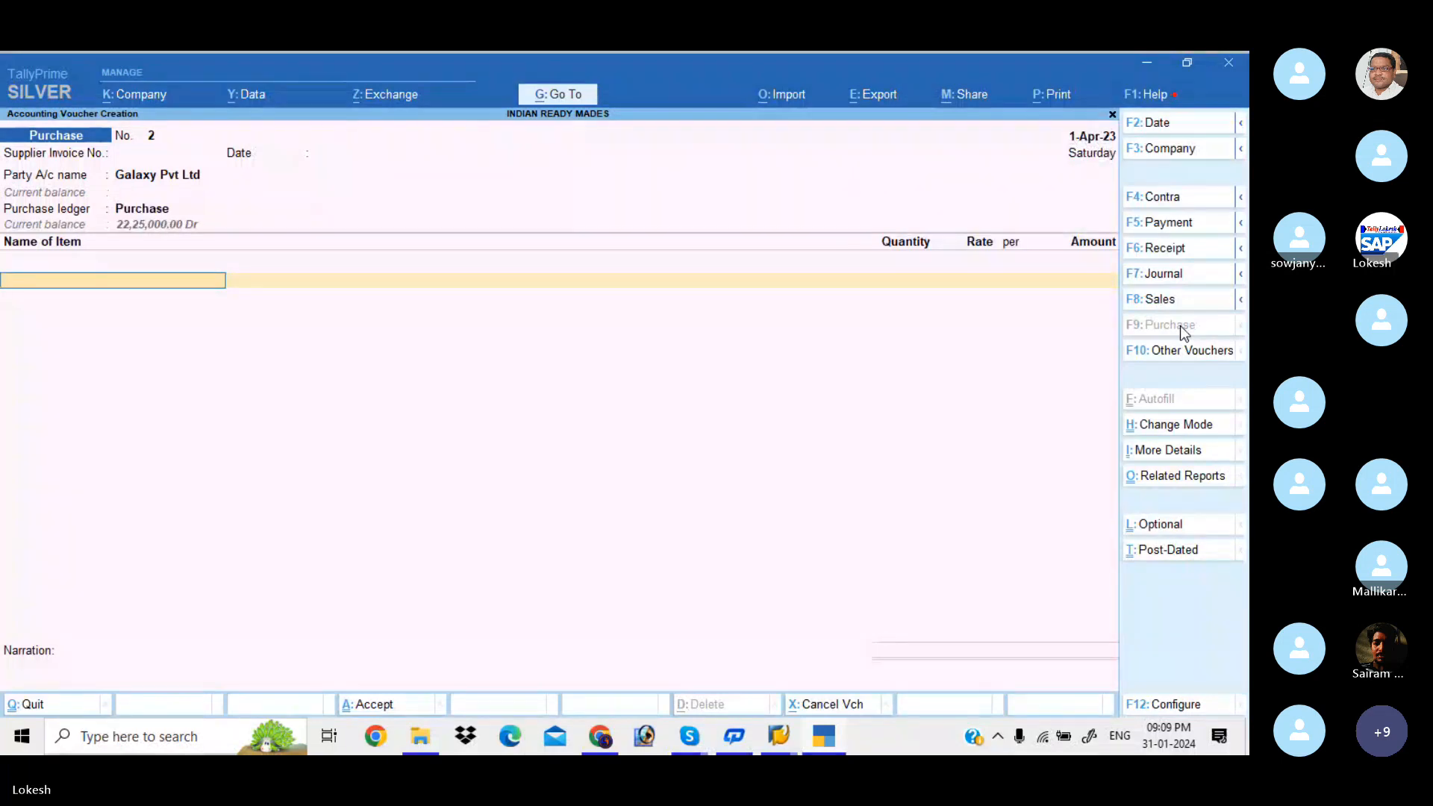
- Add Pearl Buttons to the Galaxy Pvt Ltd purchase voucher with a quantity of 2000 dz at a rate of 50
key(Return)
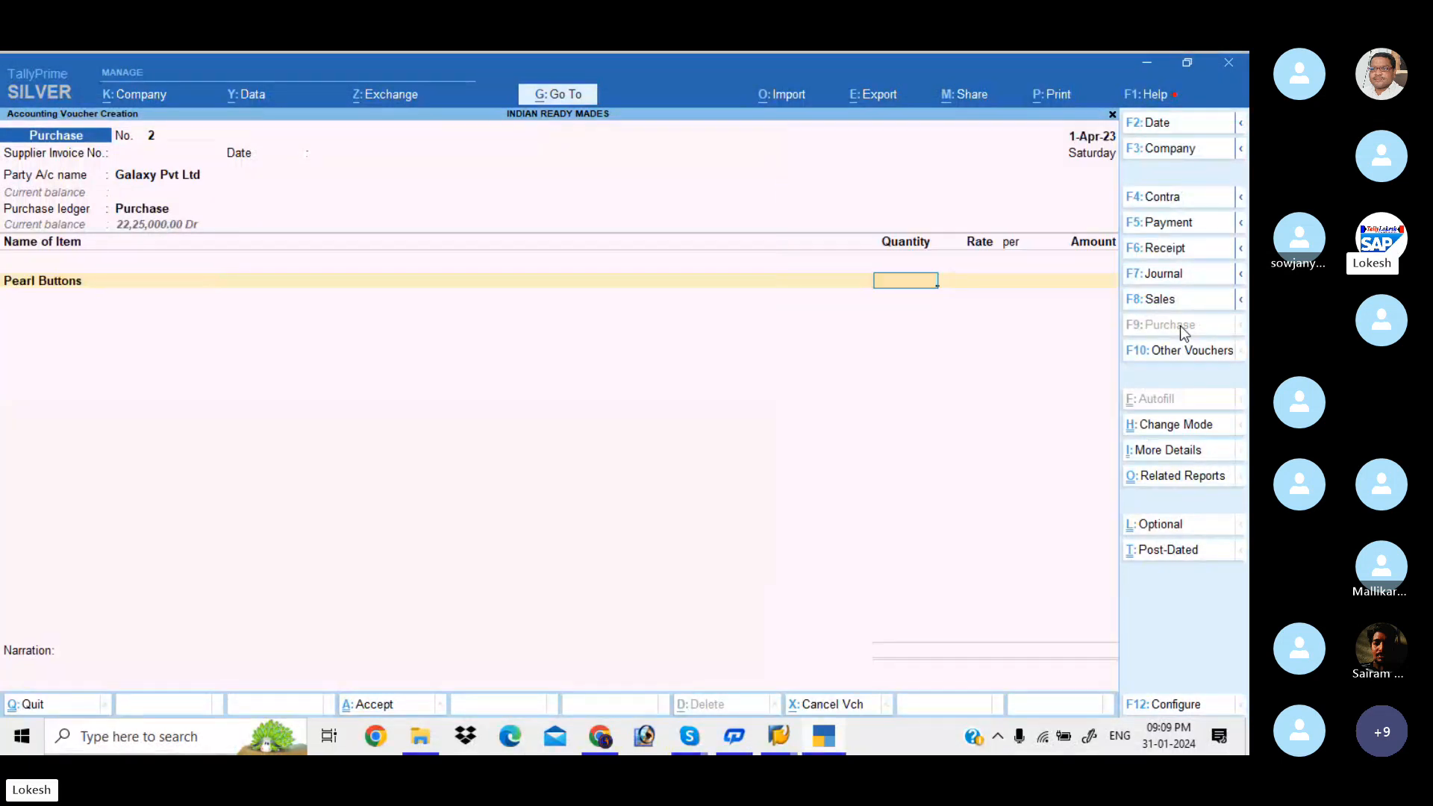
text(12000)
key(Return)
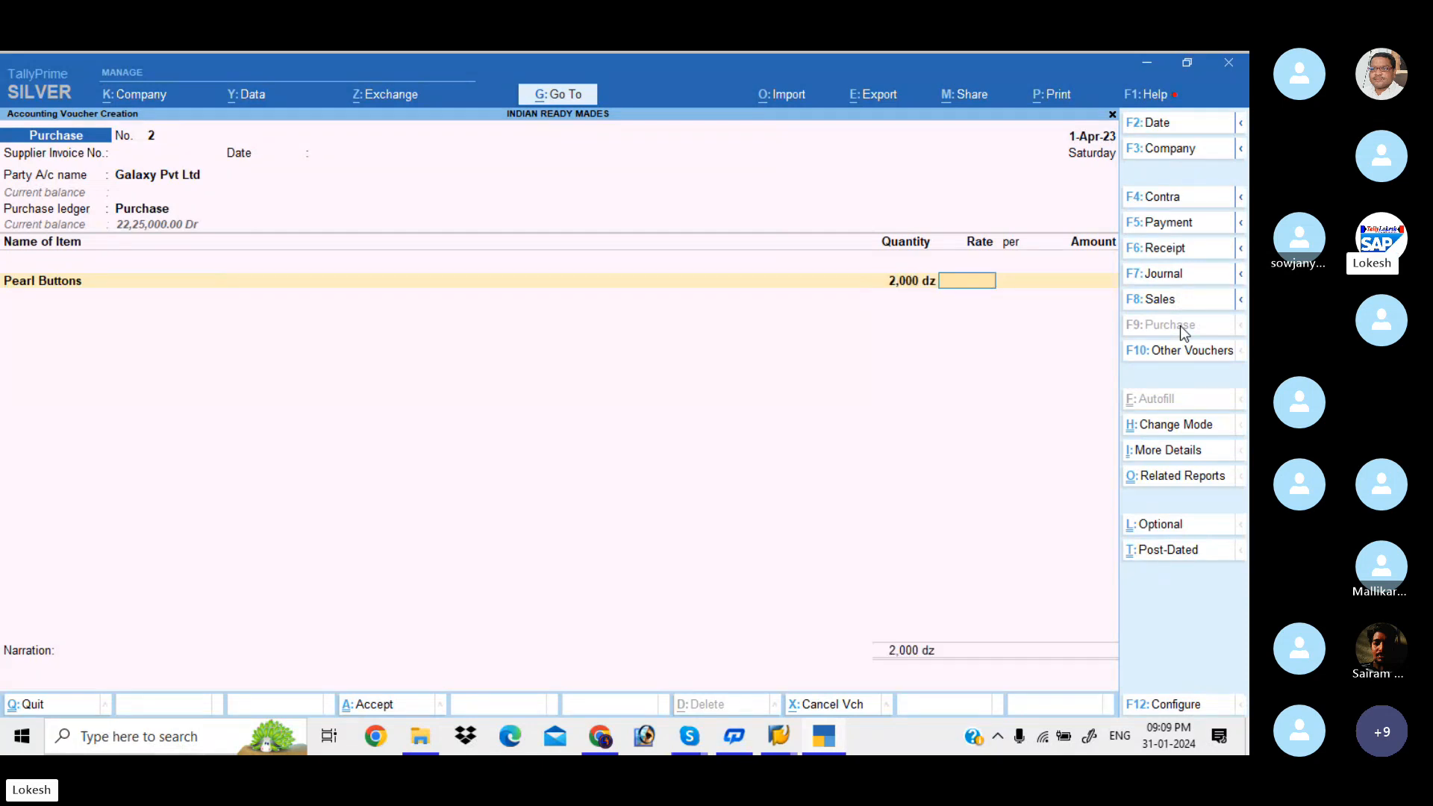
text(50)
key(Return)
key(Return)
key(Return)
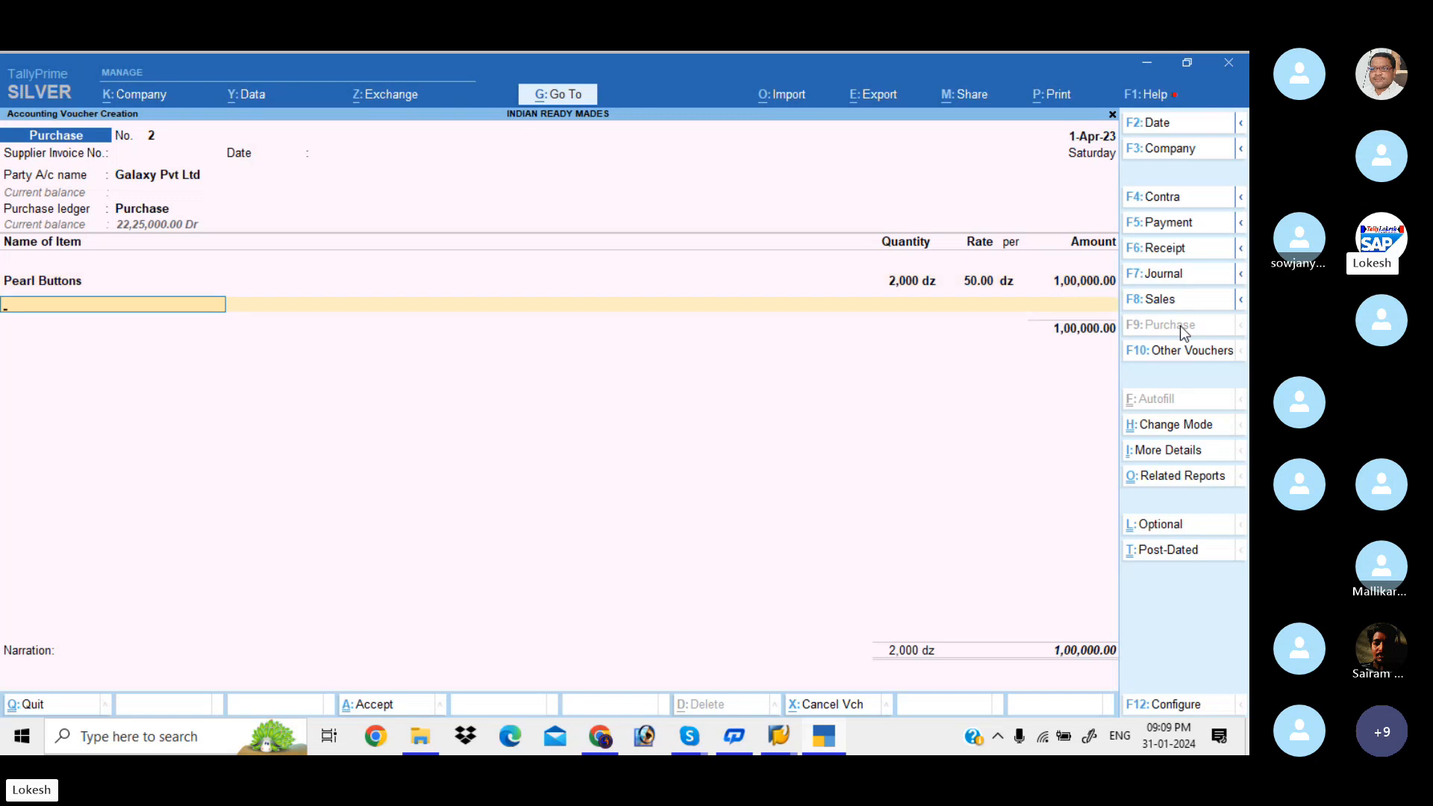
- Add Metal Buttons to the purchase voucher with a quantity of 1300 dz at a rate of 40
text(m)
key(Return)
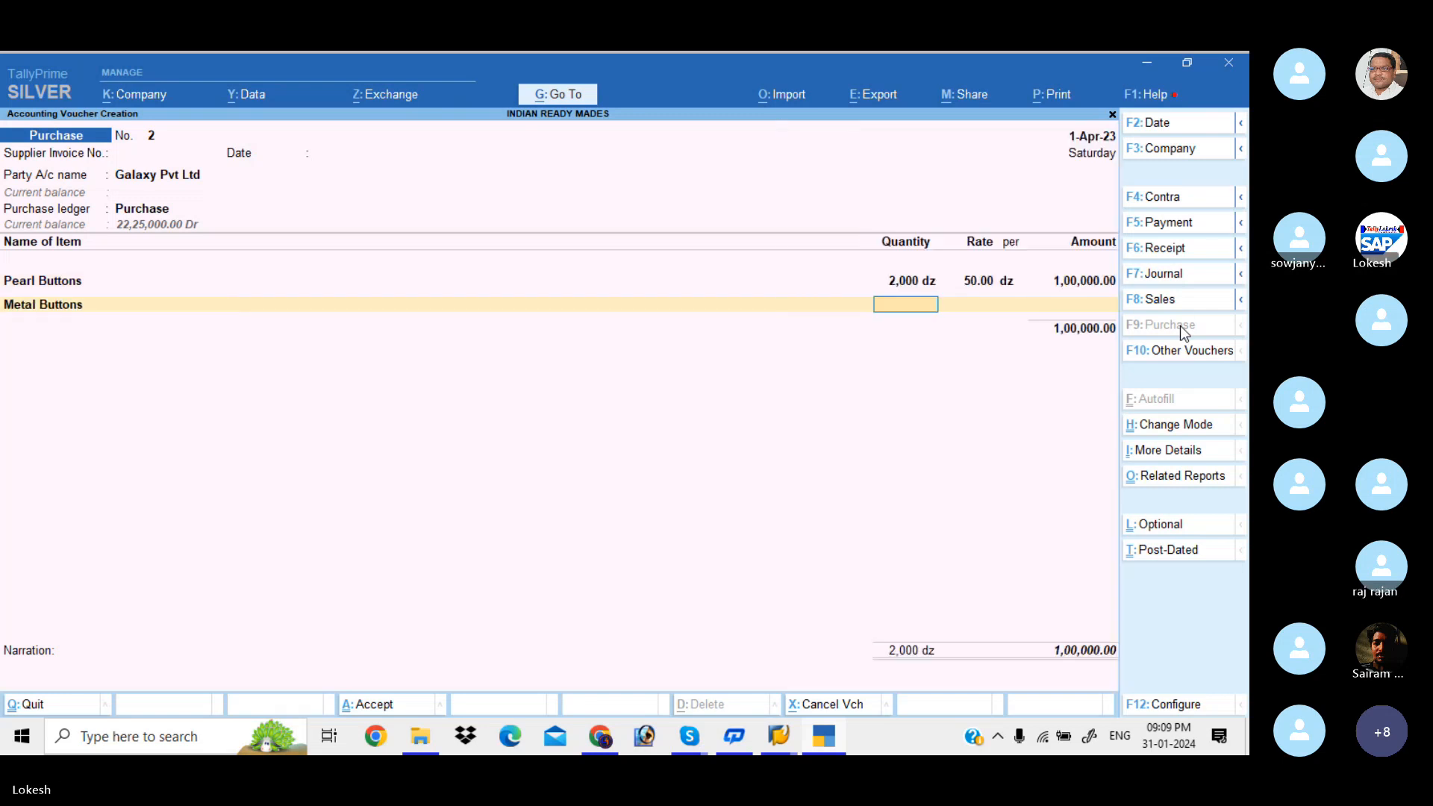
text(1300)
key(Return)
text(40)
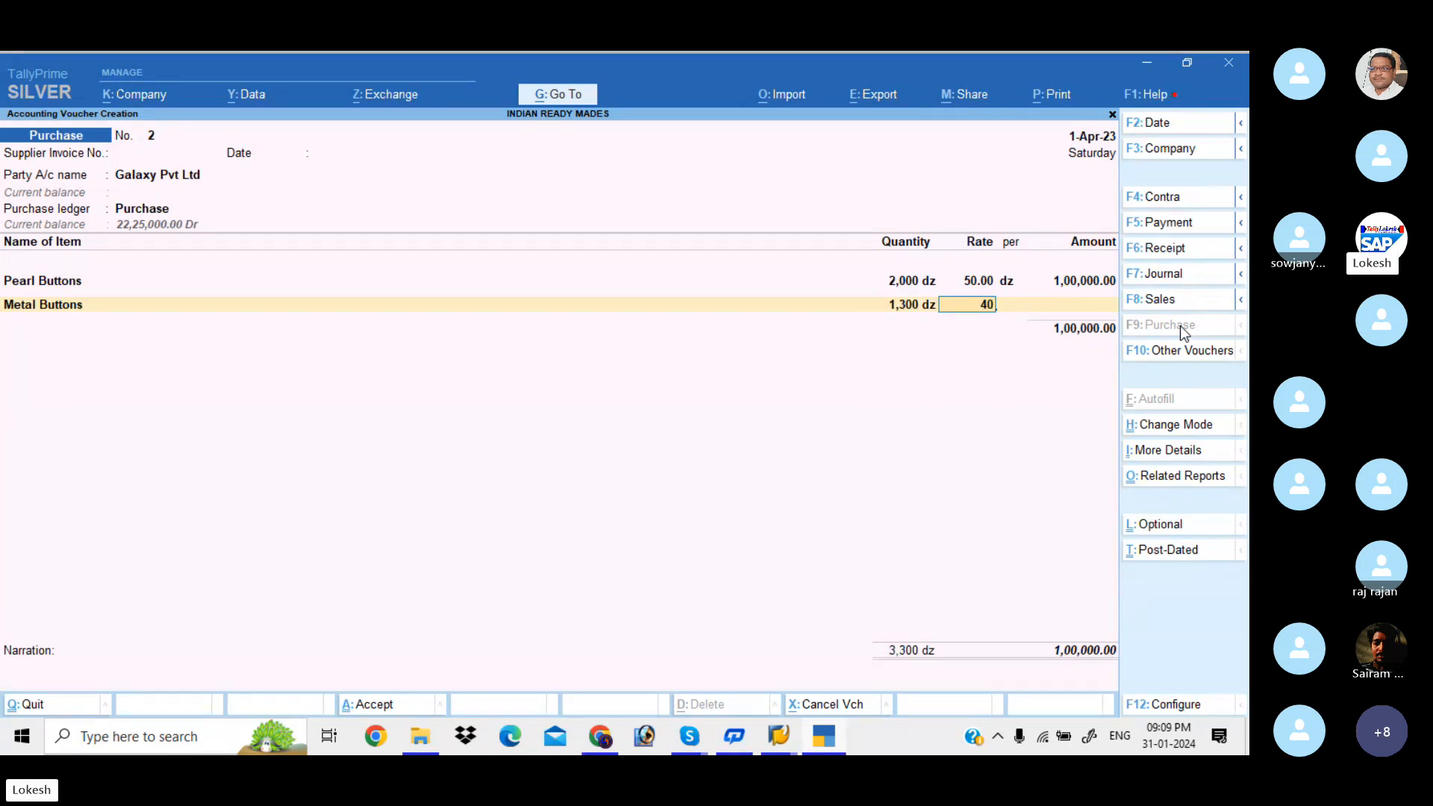
key(Return)
key(Return)
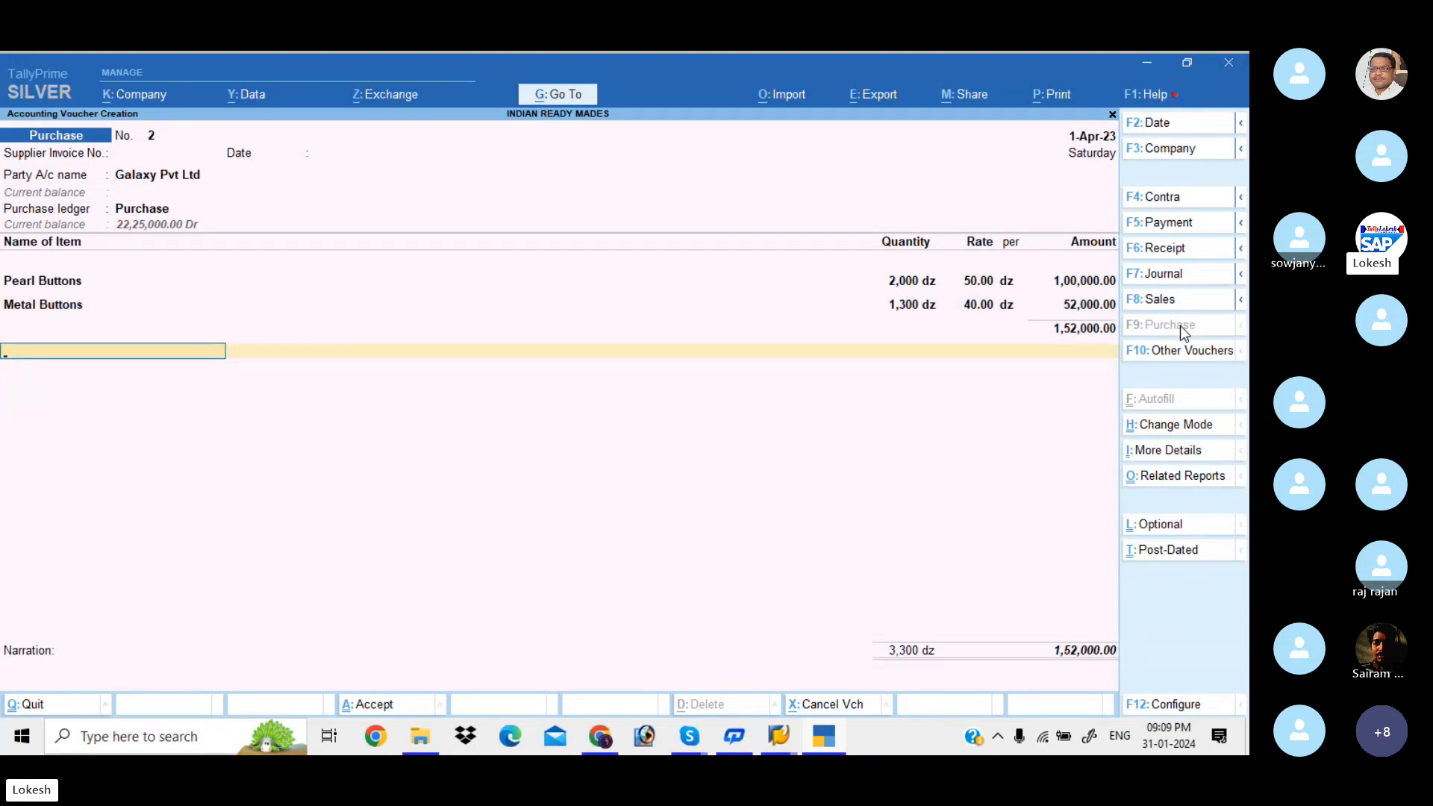
- End the entry list and save the Galaxy Pvt Ltd purchase voucher without a narration
key(Return)
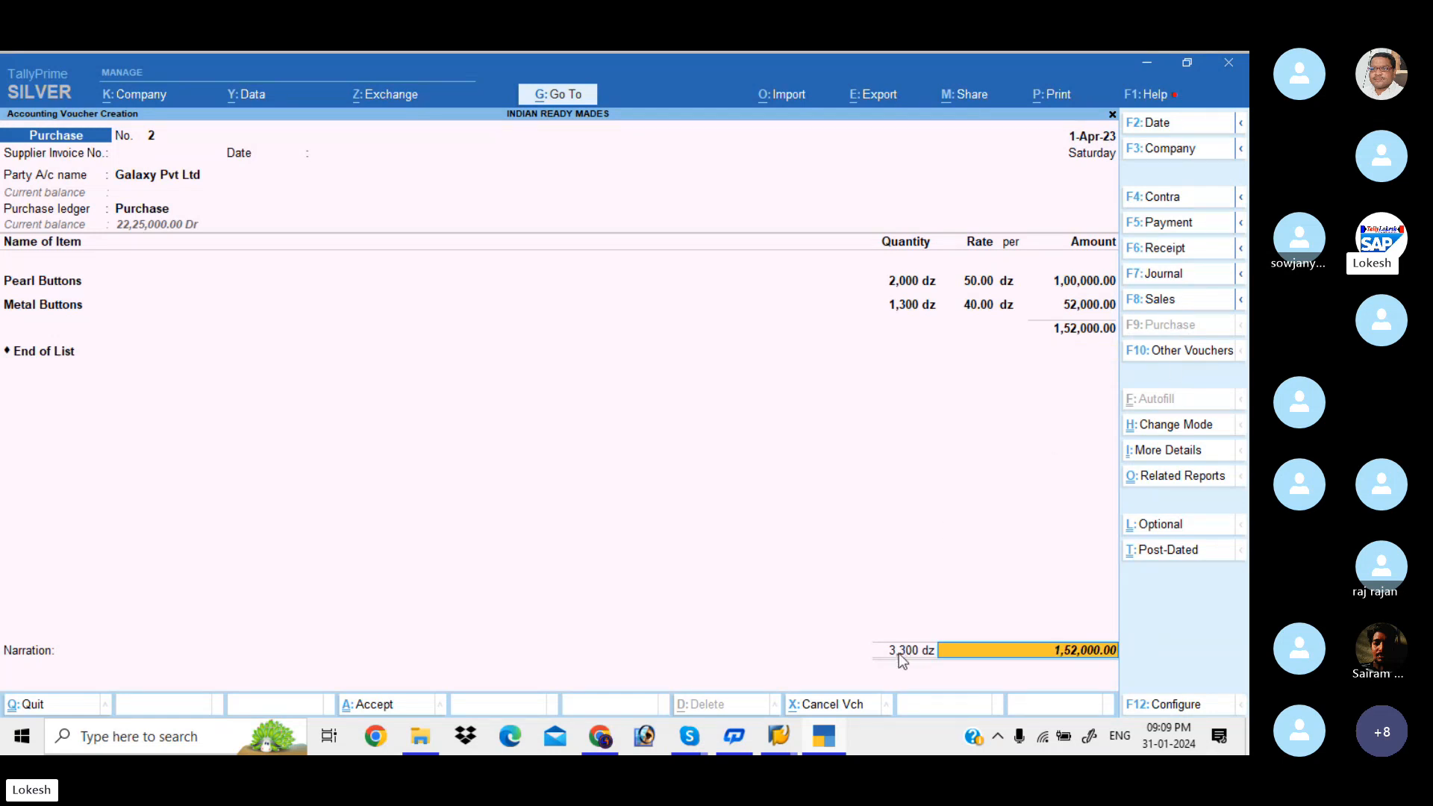
key(Return)
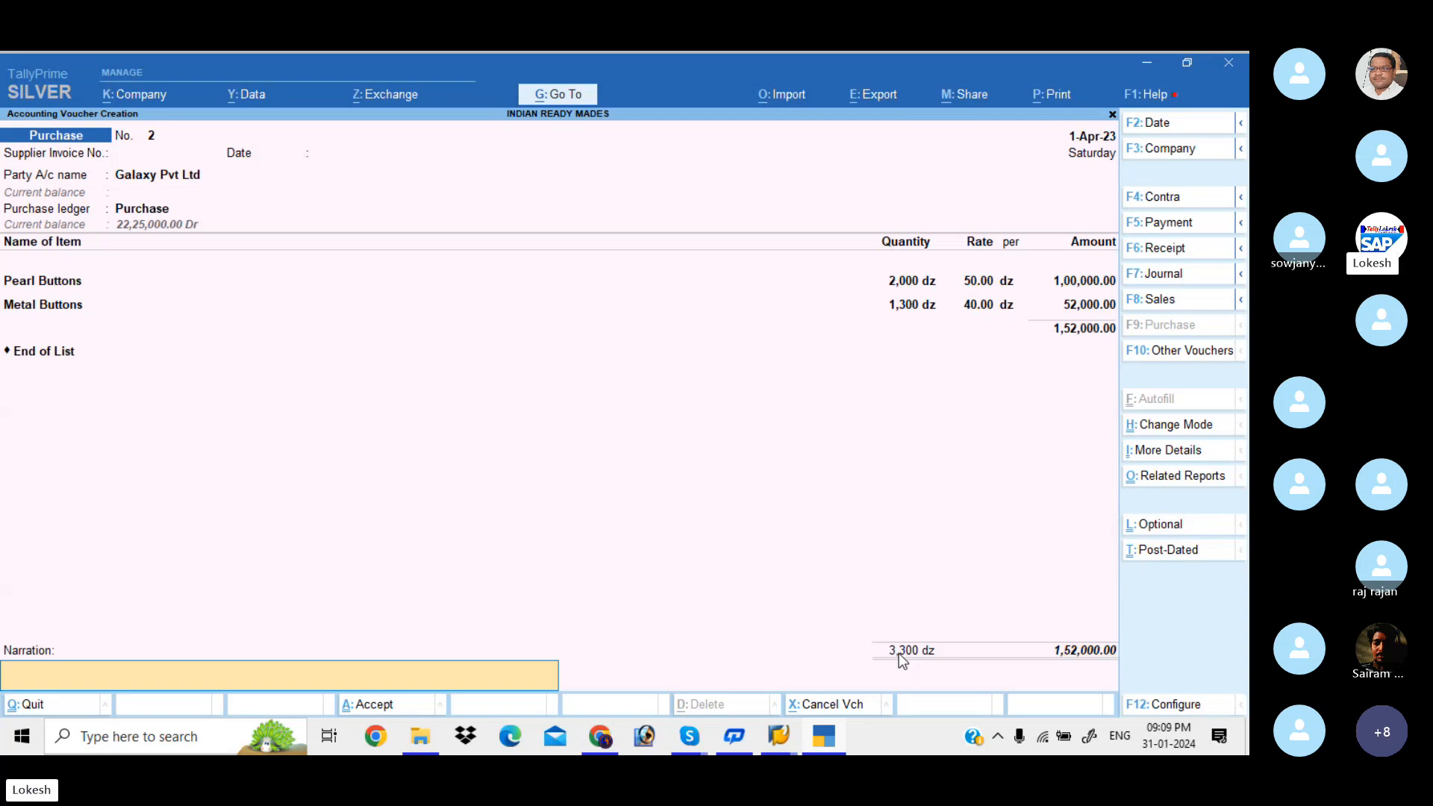
key(Return)
key(Return)
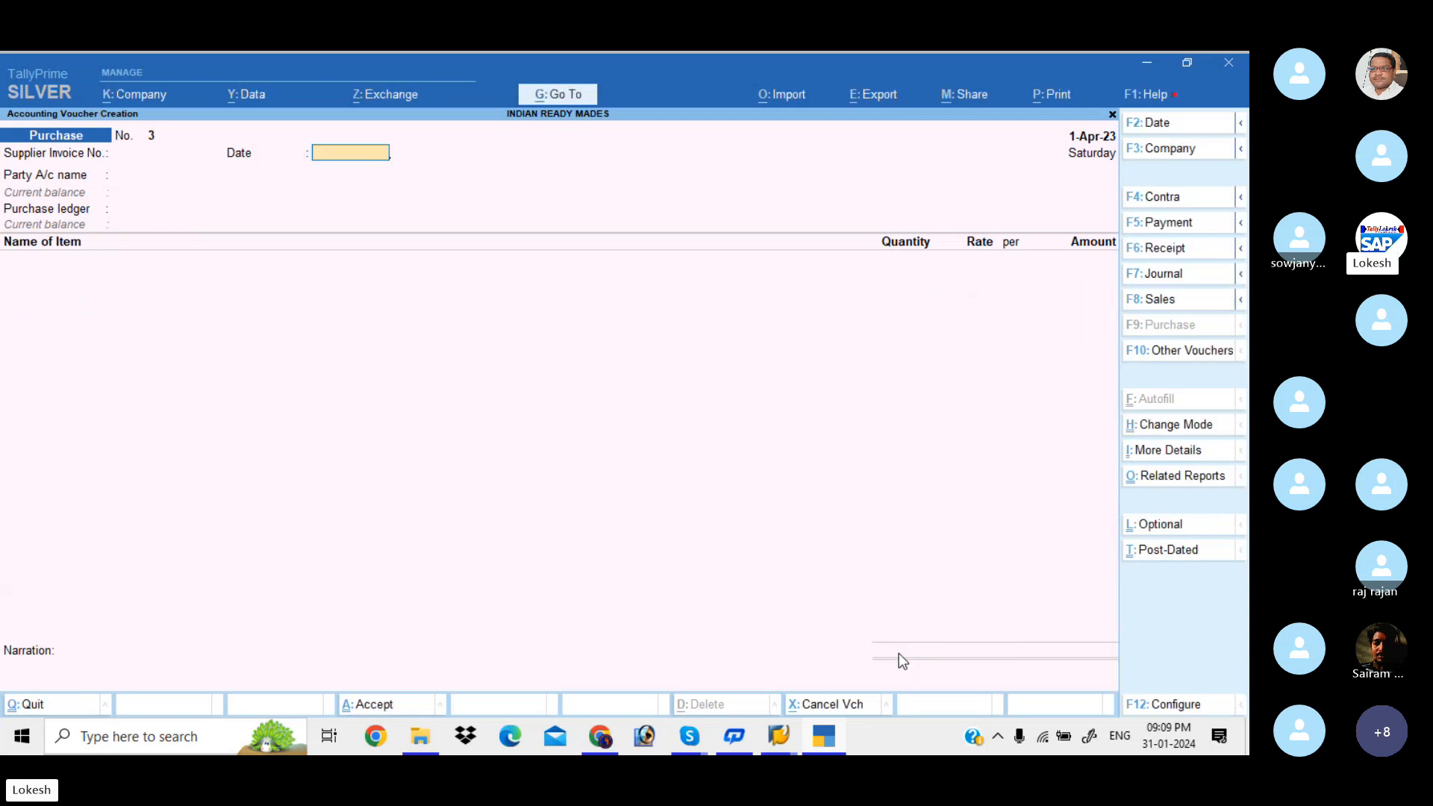
- Select Niraja Traders as the party, accept the default party details, and choose Purchase as the purchase ledger
key(Return)
text(N)
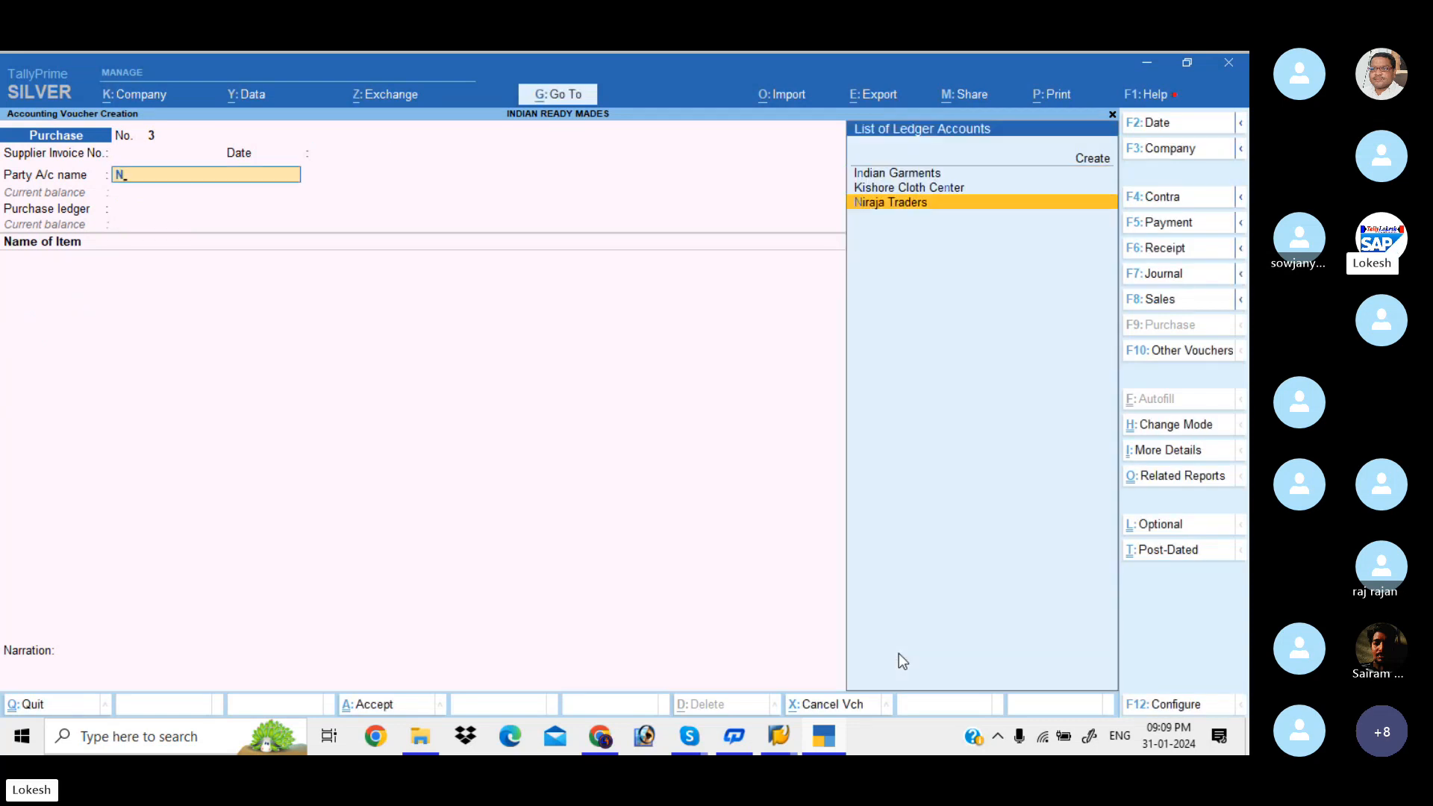
key(Return)
key(Return)
key(Return)
key(Return)
key(Return)
key(Return)
key(Return)
key(Return)
key(Return)
key(Return)
key(Return)
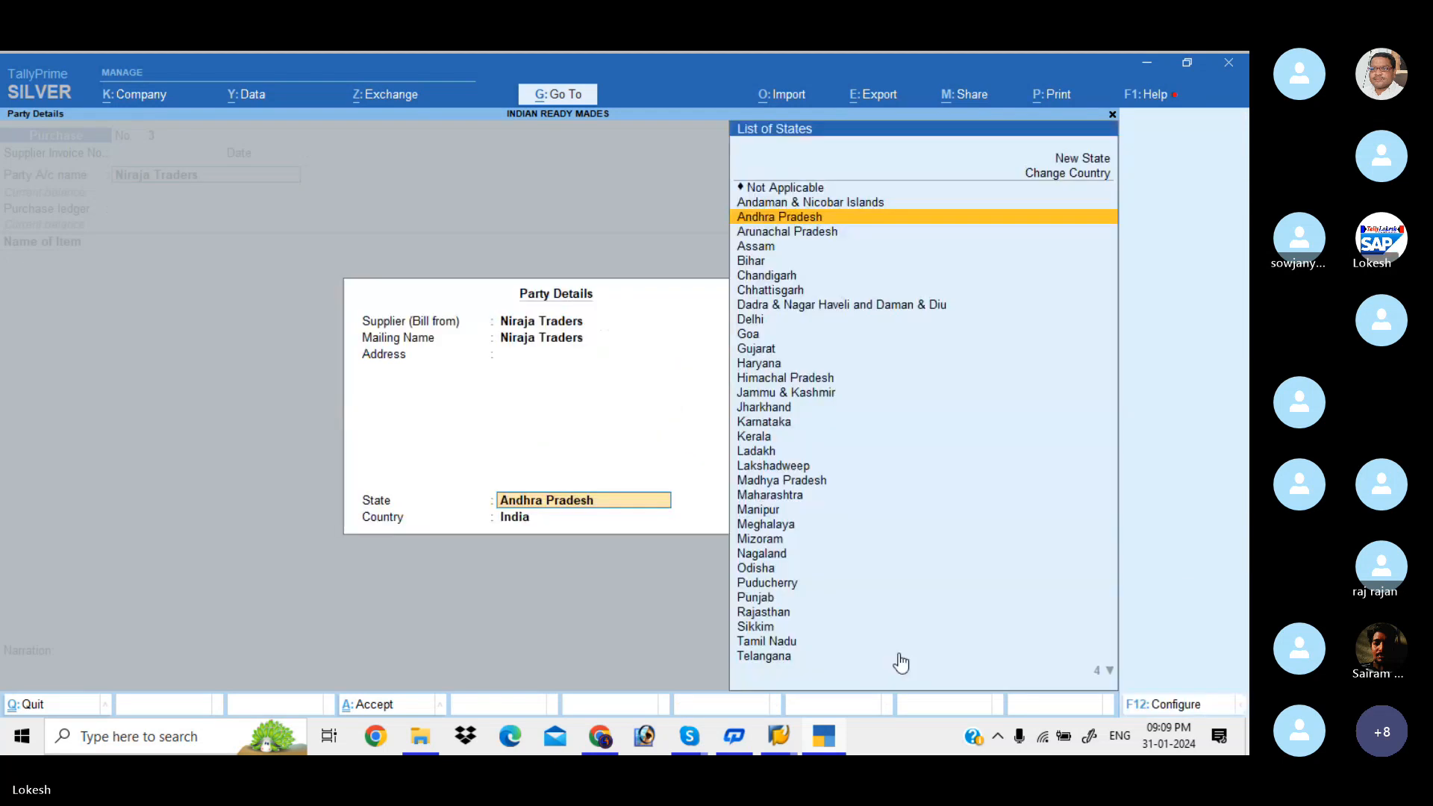
key(Return)
key(Return)
key(Return)
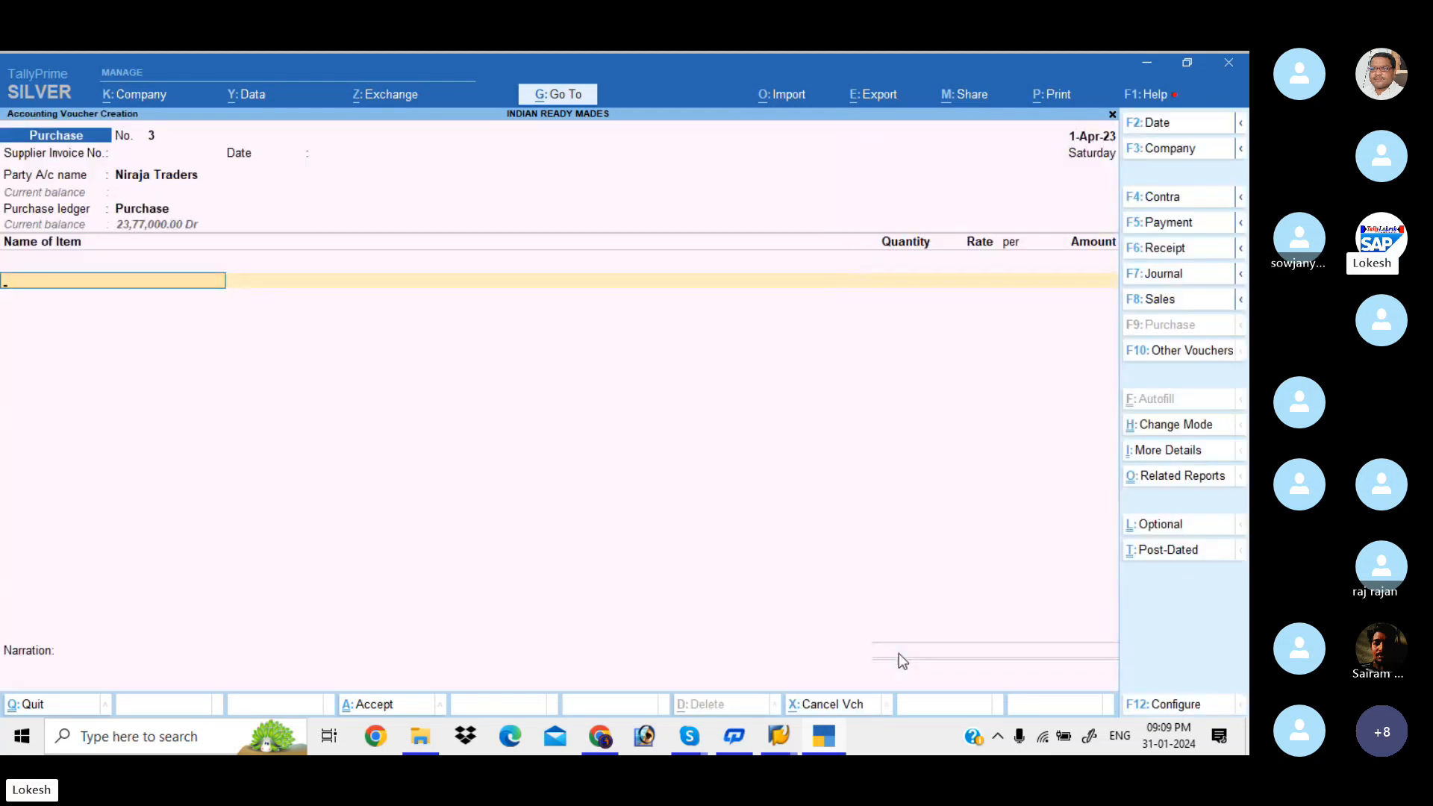
- Add Silk Threads to the Niraja Traders purchase voucher with a quantity of 2000 pc at a rate of 15
text(s)
key(Return)
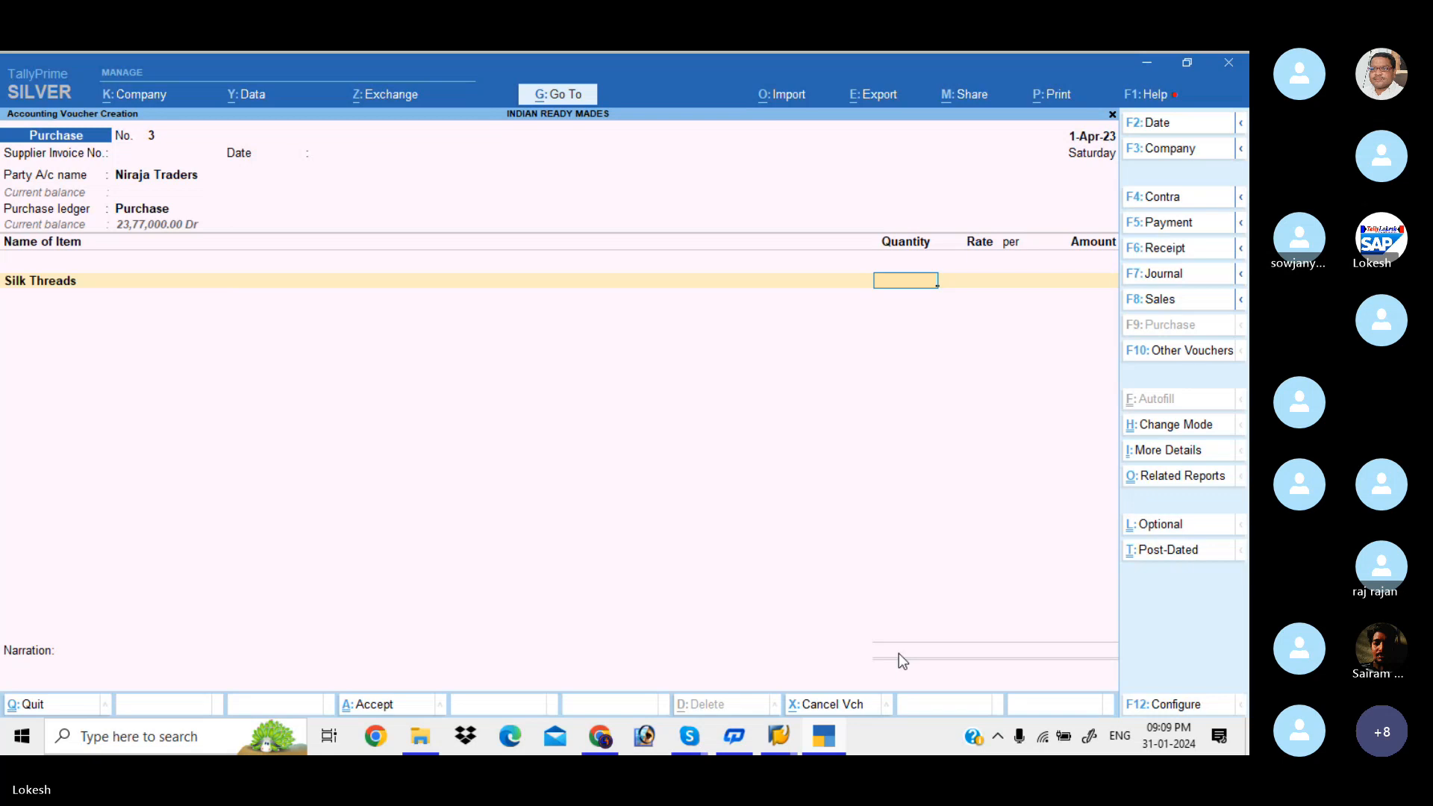
text(2000)
key(Return)
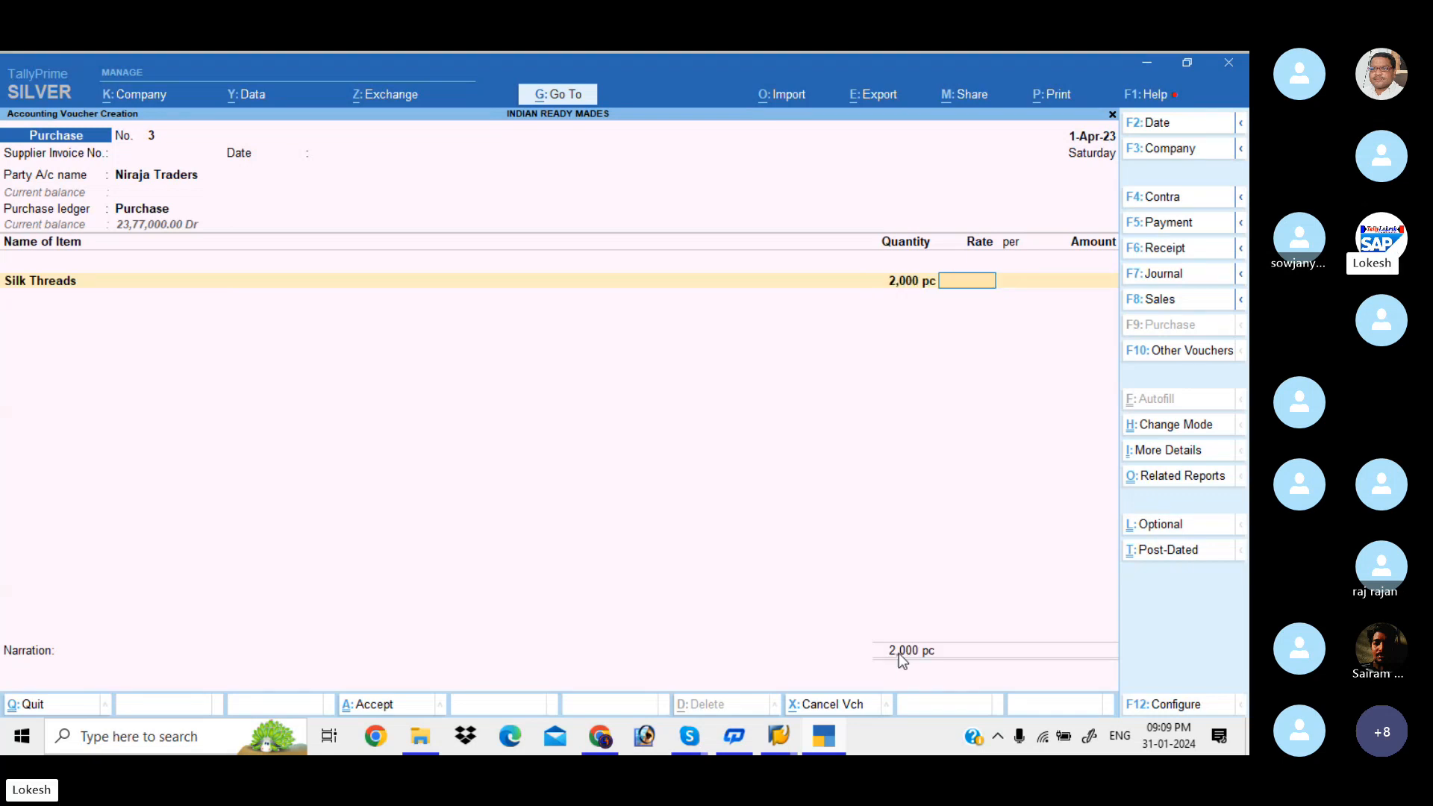
text(15)
key(Return)
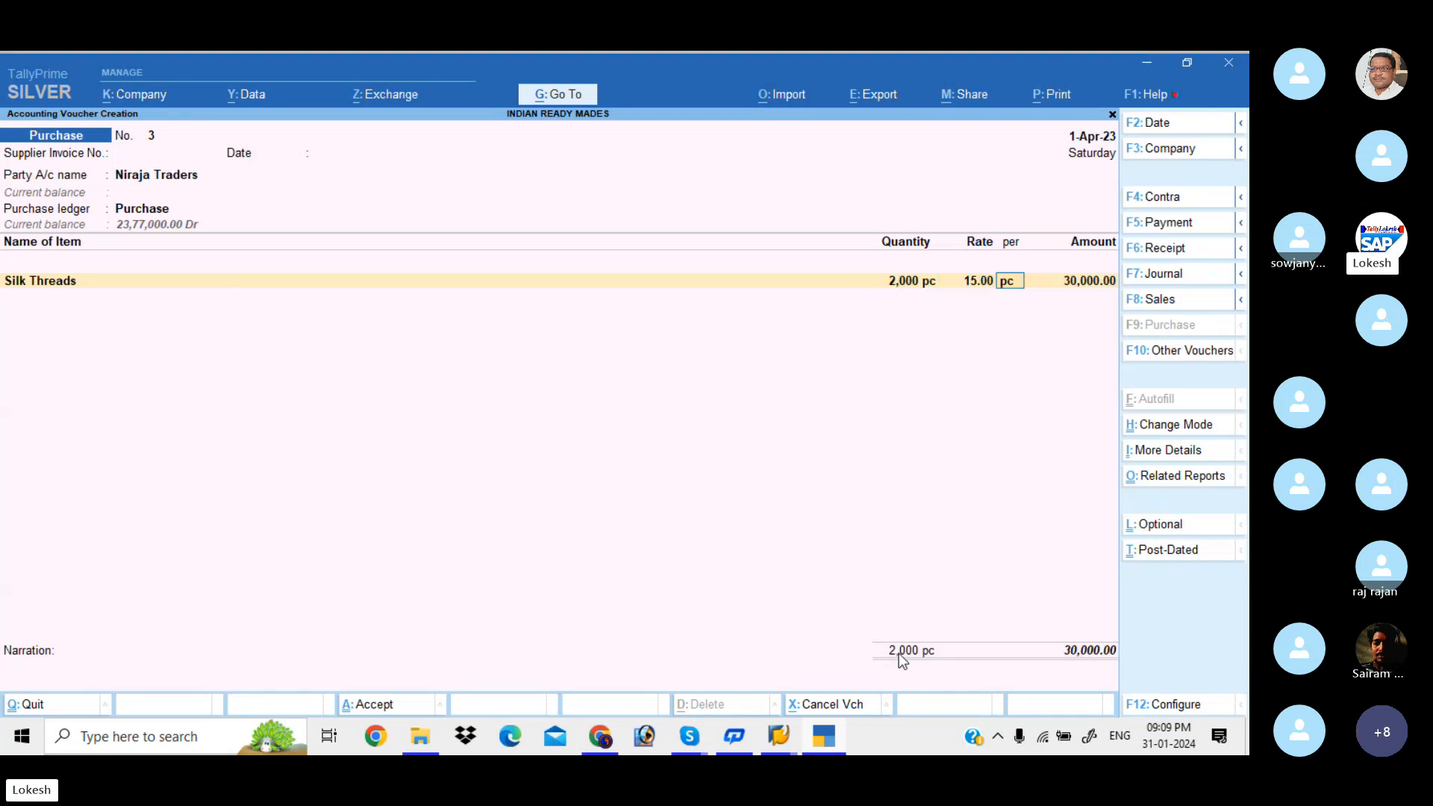
key(Return)
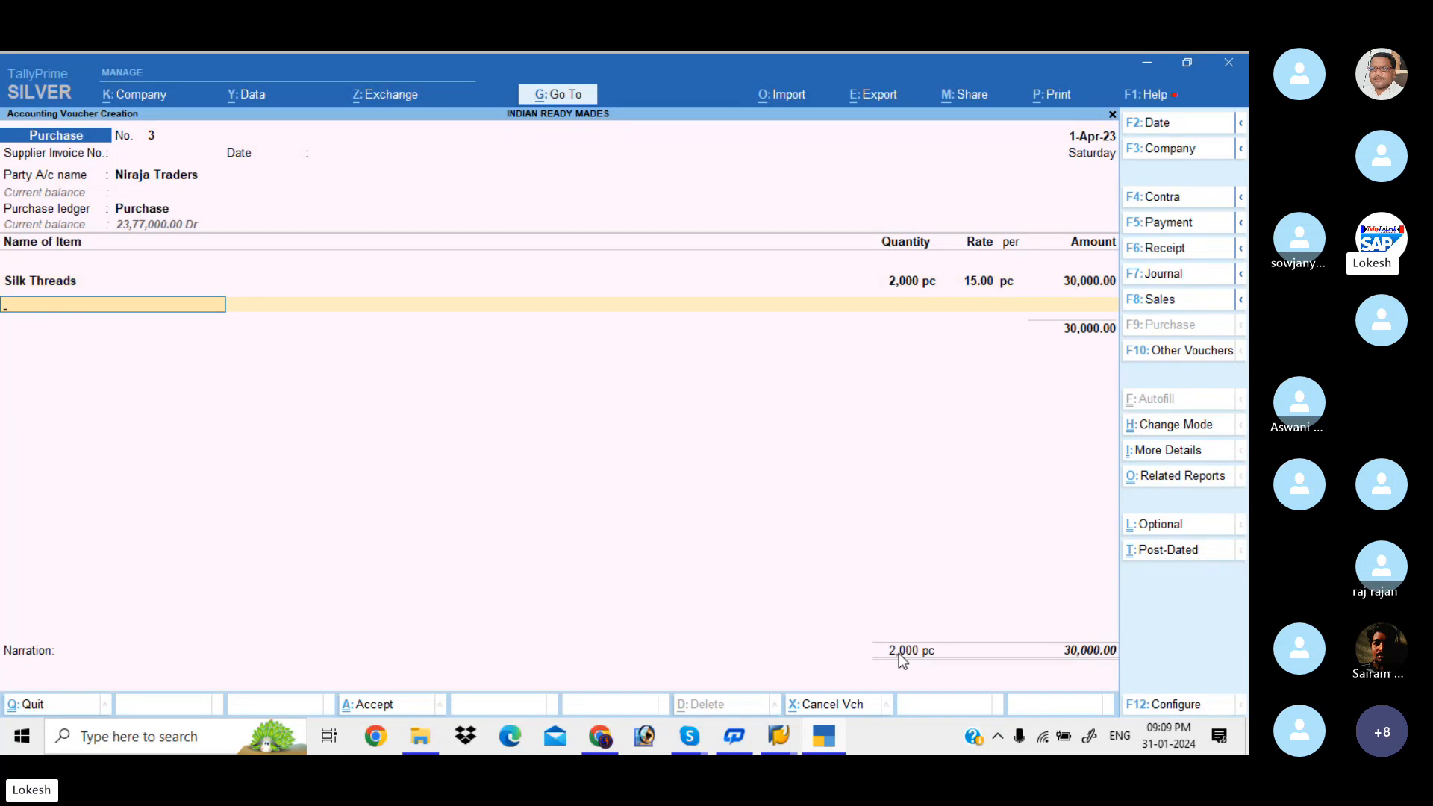
- Add Cotton Threads to the purchase voucher with a quantity of 1500 pc at a rate of 20
text(C)
key(Down)
key(Return)
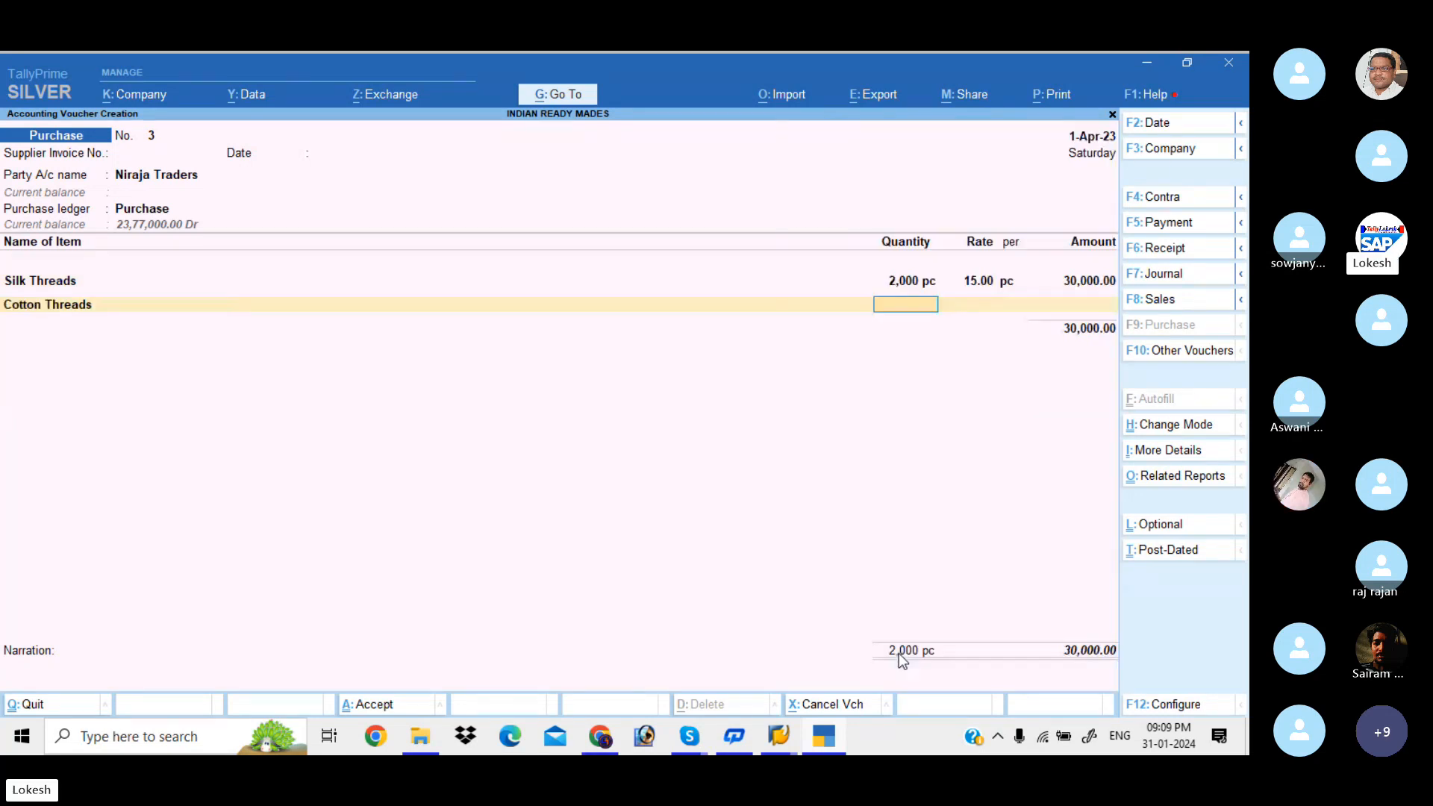
text(1500)
key(Return)
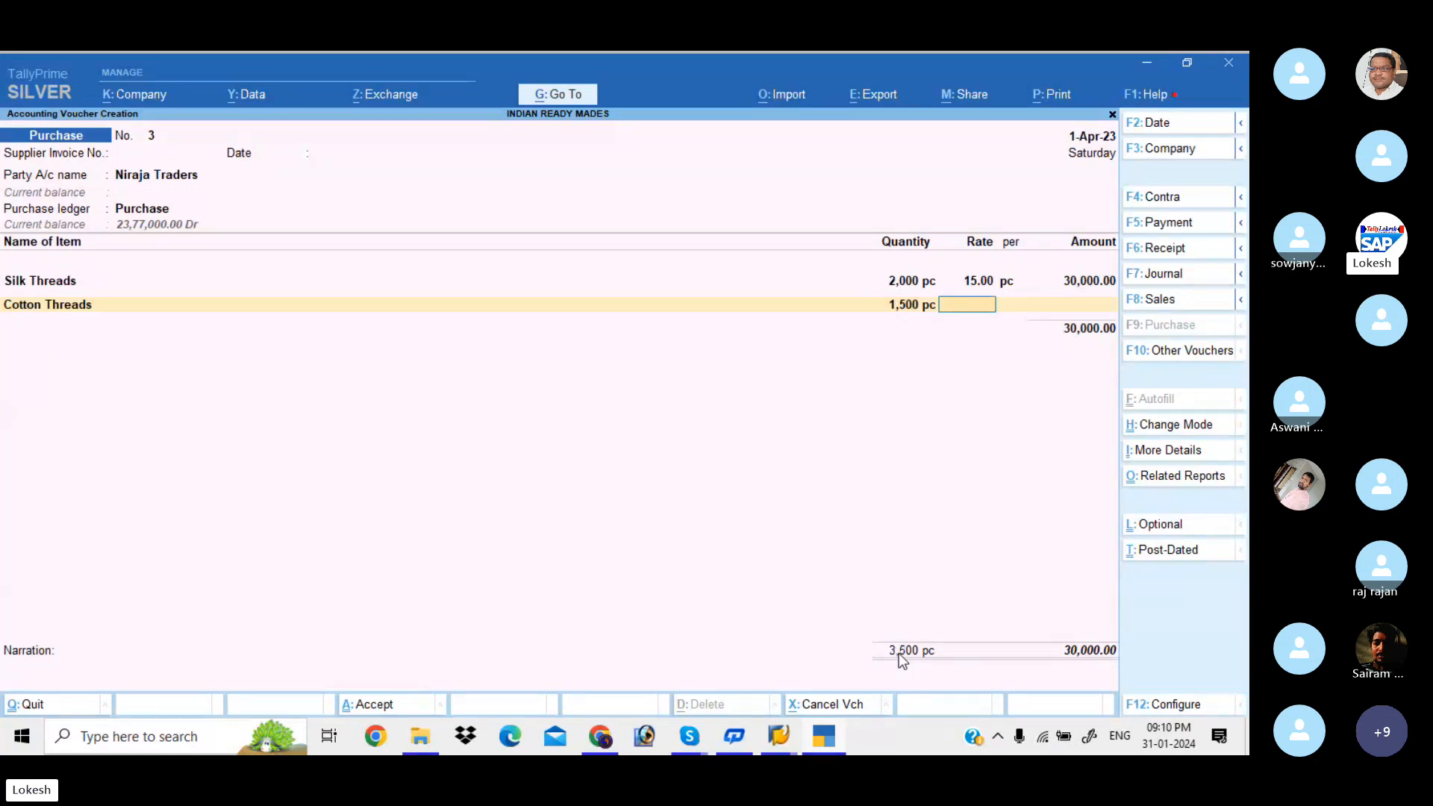
text(20)
key(Return)
key(Return)
- End the item list and save the Niraja Traders purchase voucher without a narration
key(Return)
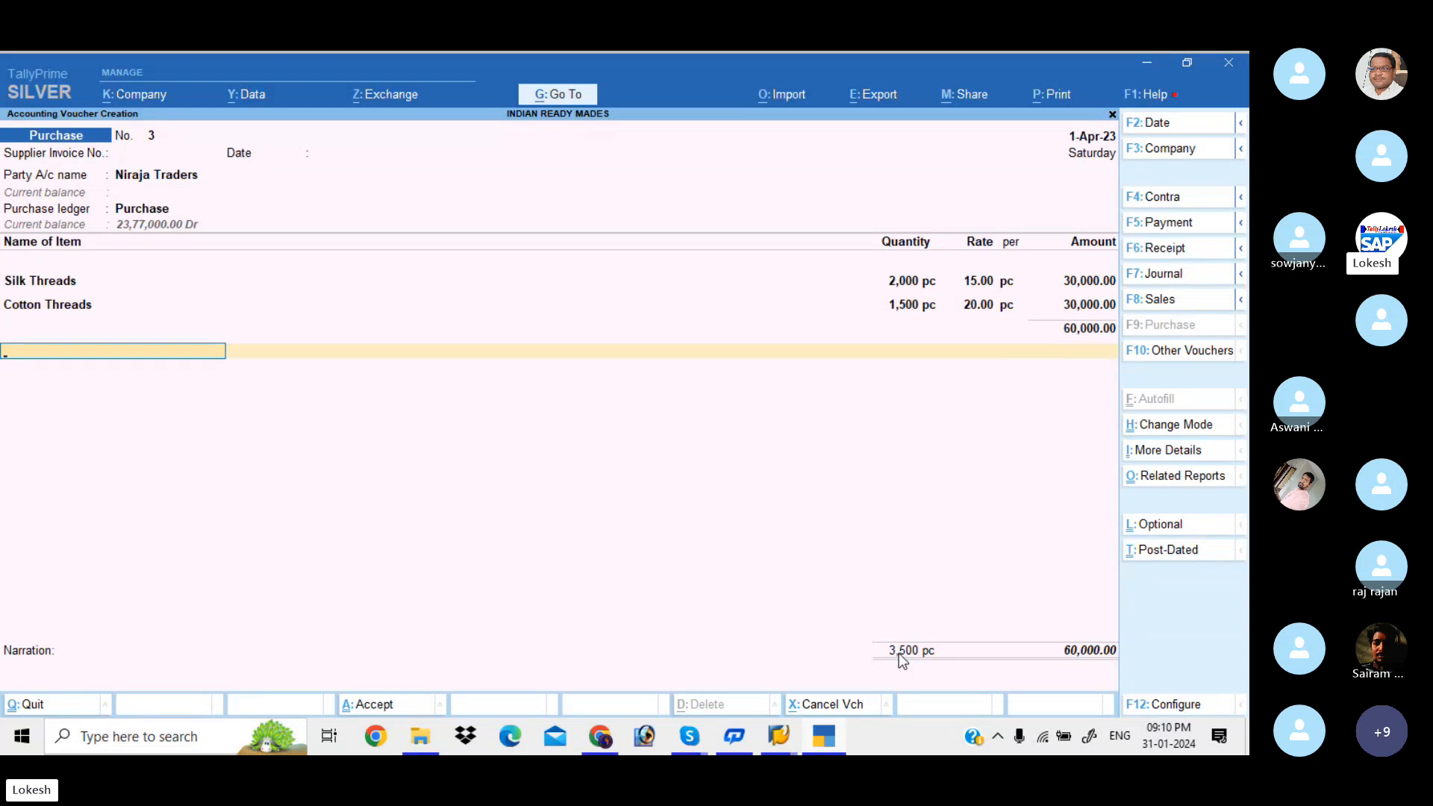
key(Return)
key(Return)
key(Return)
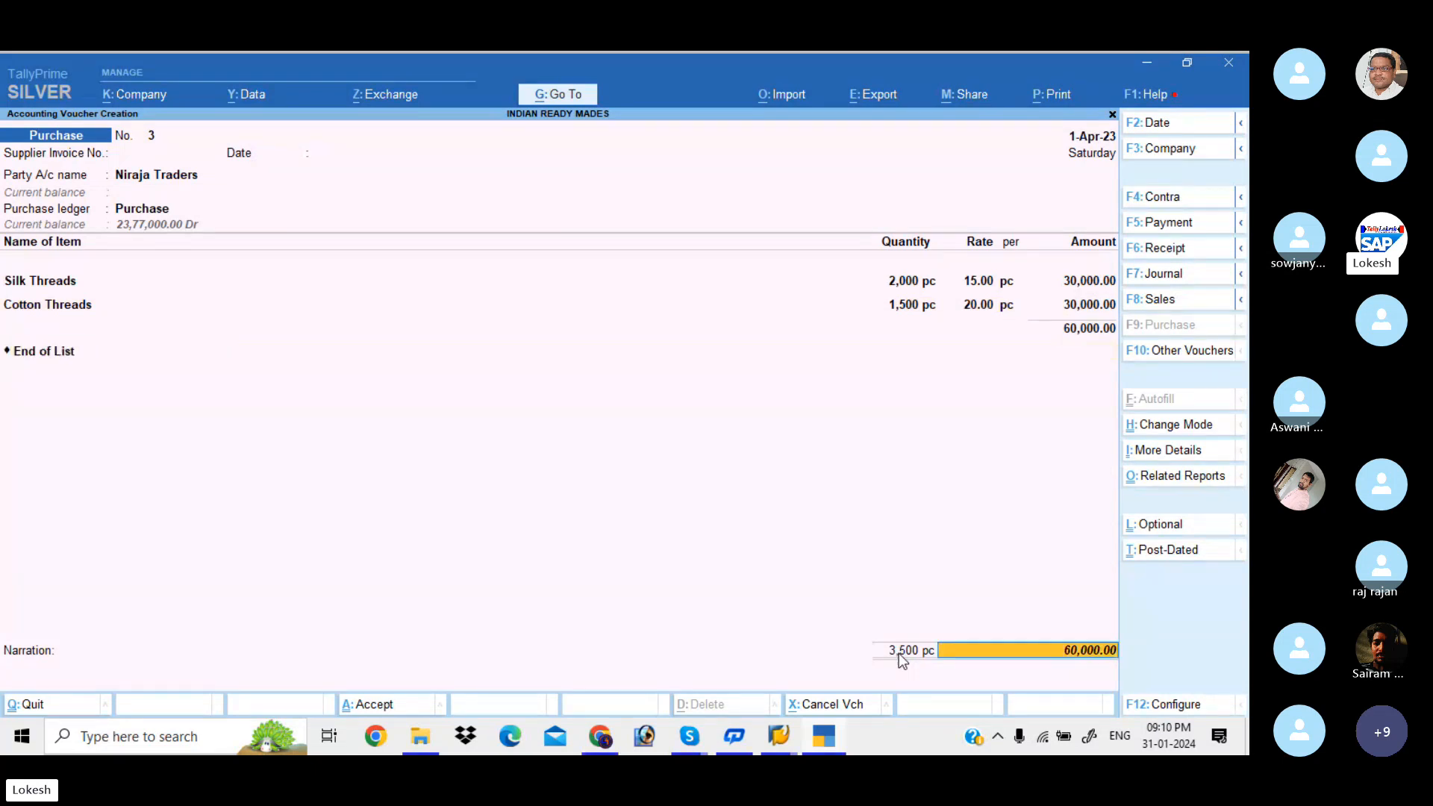
key(Return)
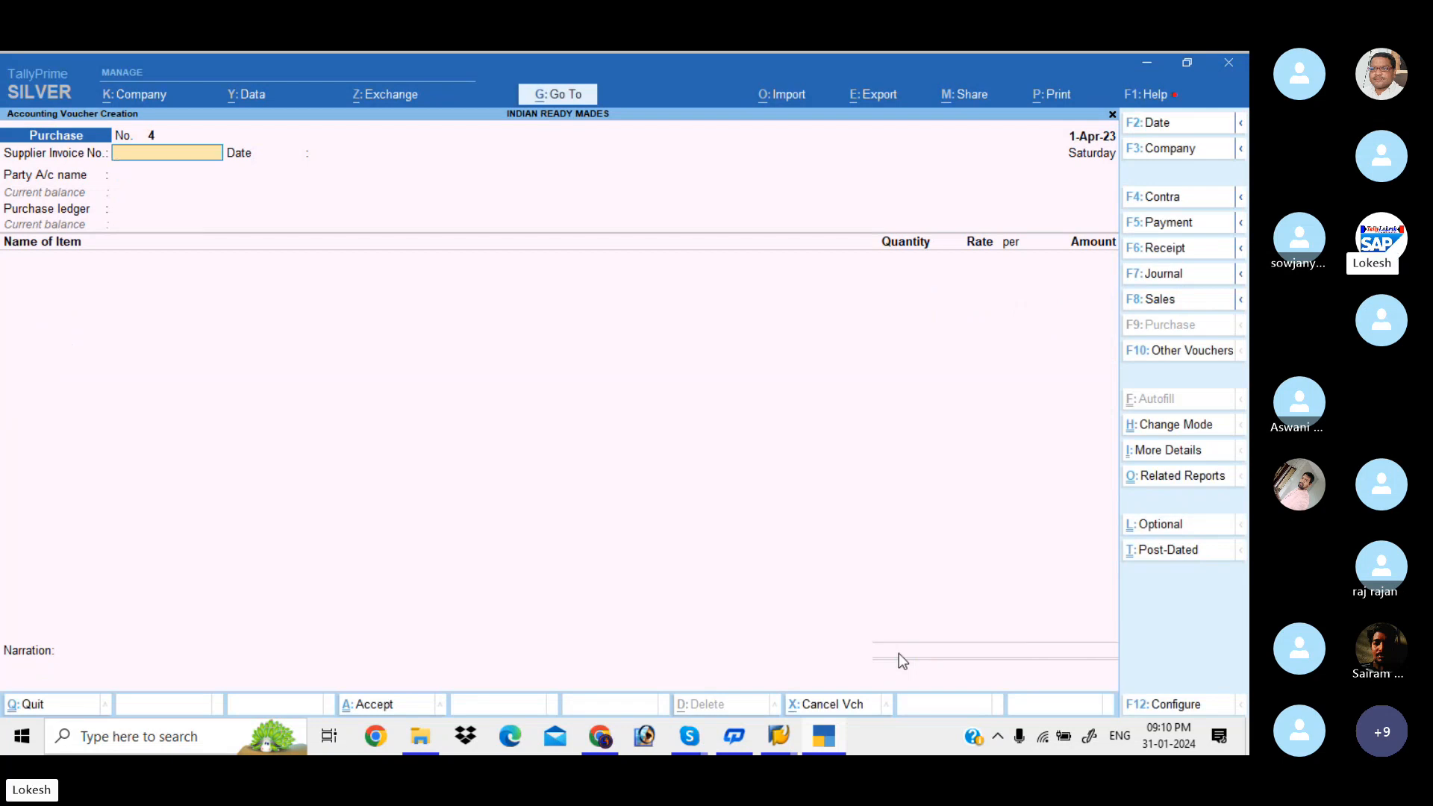
- Select Cash as the party, leave the receipt and party details at their defaults, and choose Purchase as the purchase ledger
key(Return)
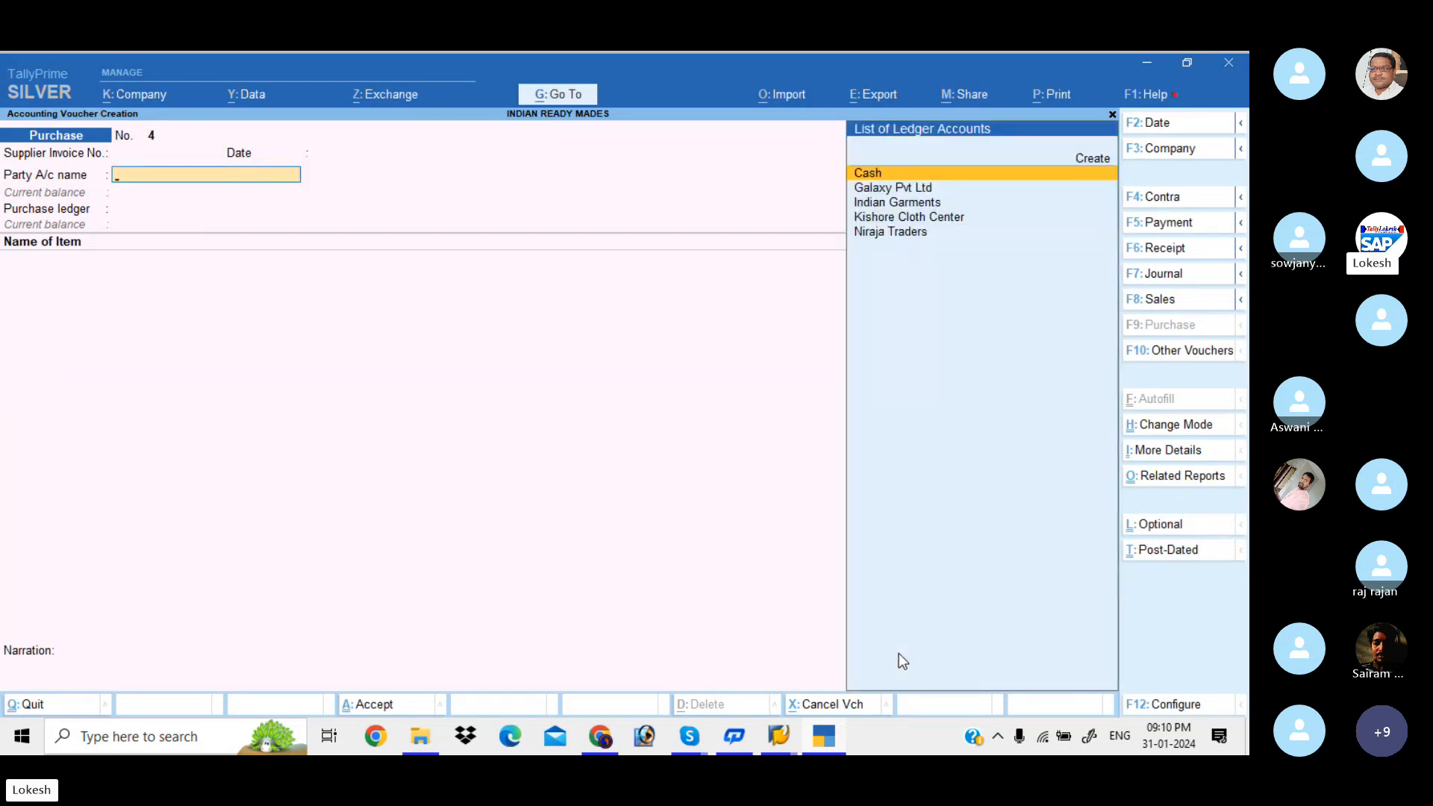
key(Return)
key(Return)
key(Return)
key(Return)
key(Return)
key(Return)
key(Return)
key(Return)
key(Return)
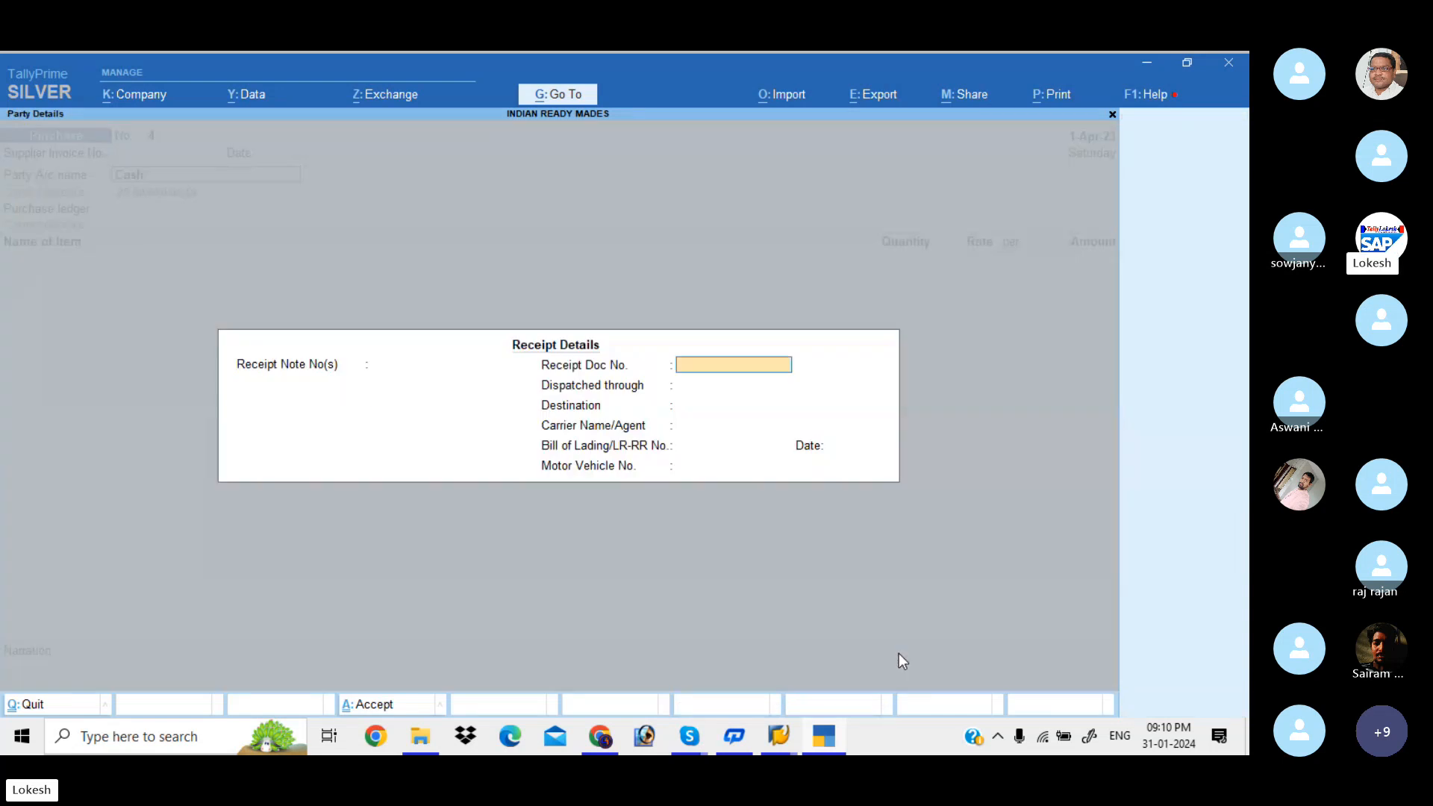
key(Return)
key(Return)
key(Return)
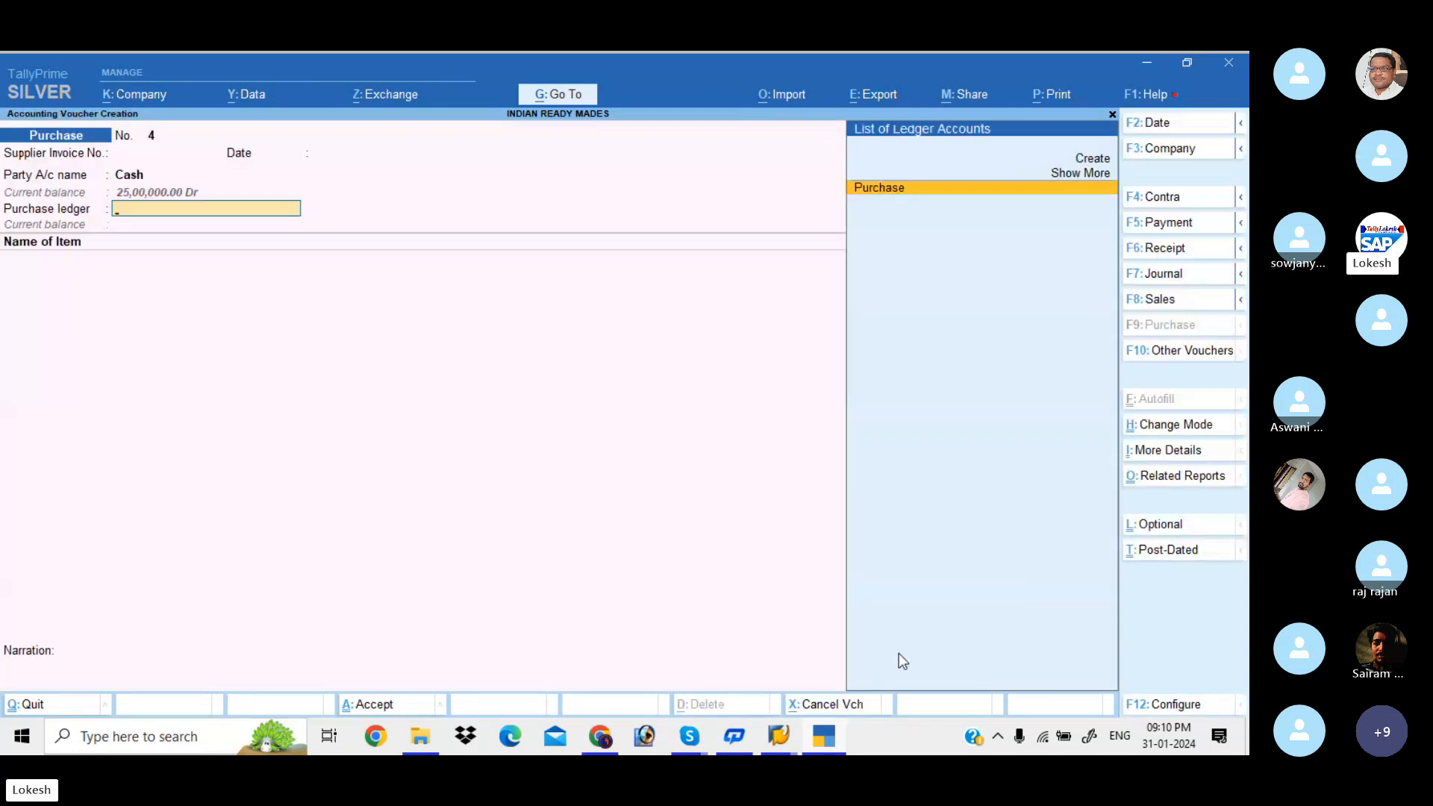
key(Return)
- Add Caller Material to the cash purchase voucher with a quantity of 2000 pc at a rate of 30
text(C)
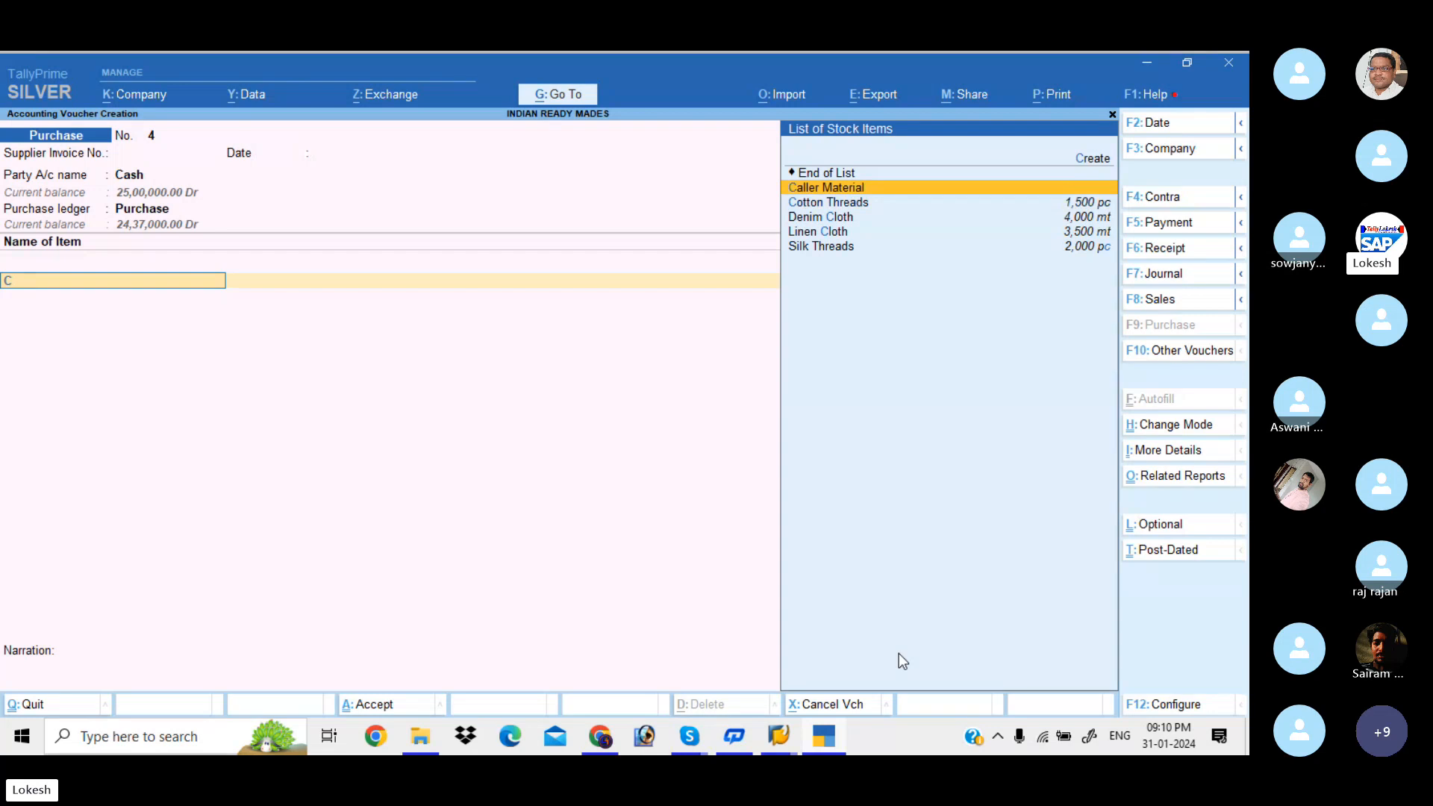
key(Return)
text(2000)
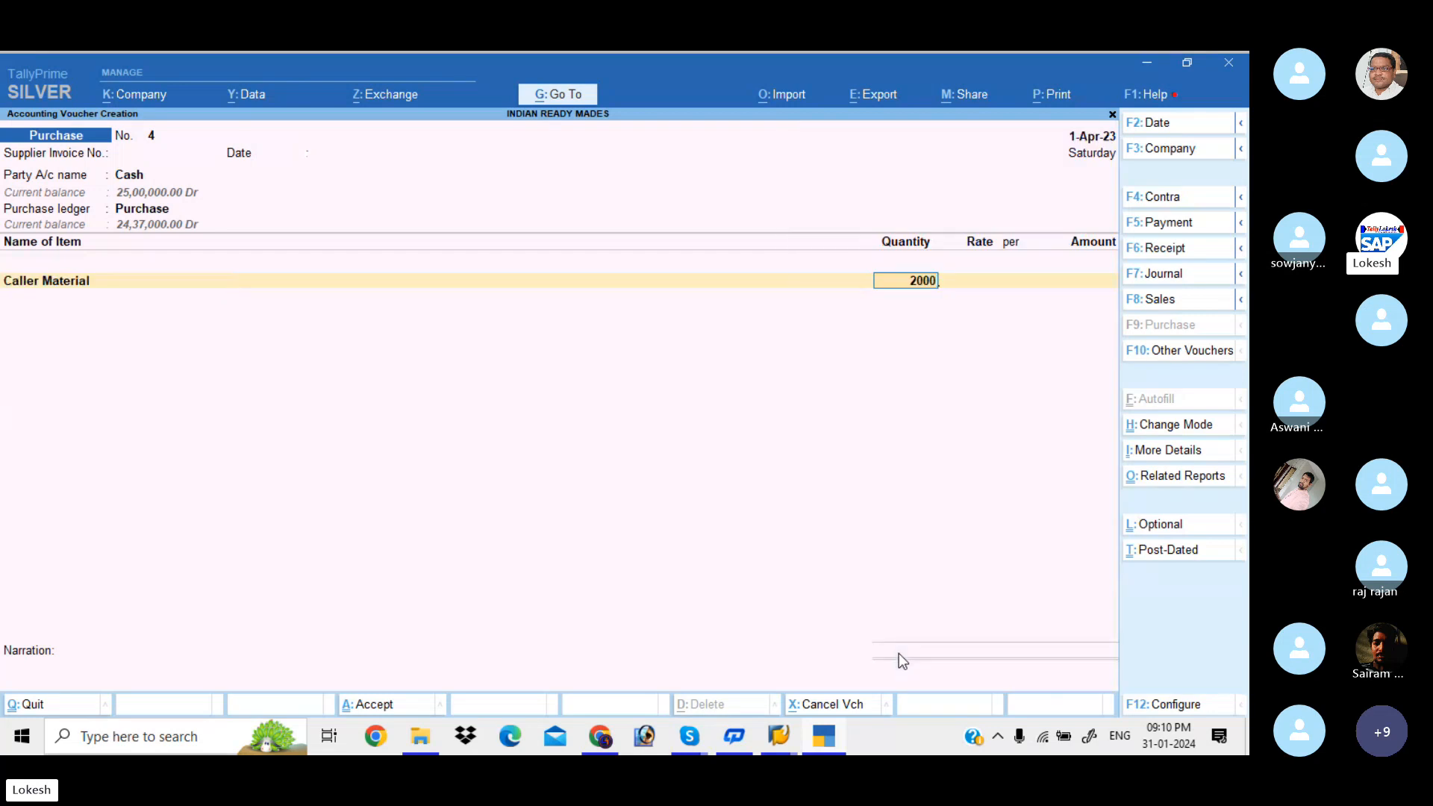
key(Return)
text(3)
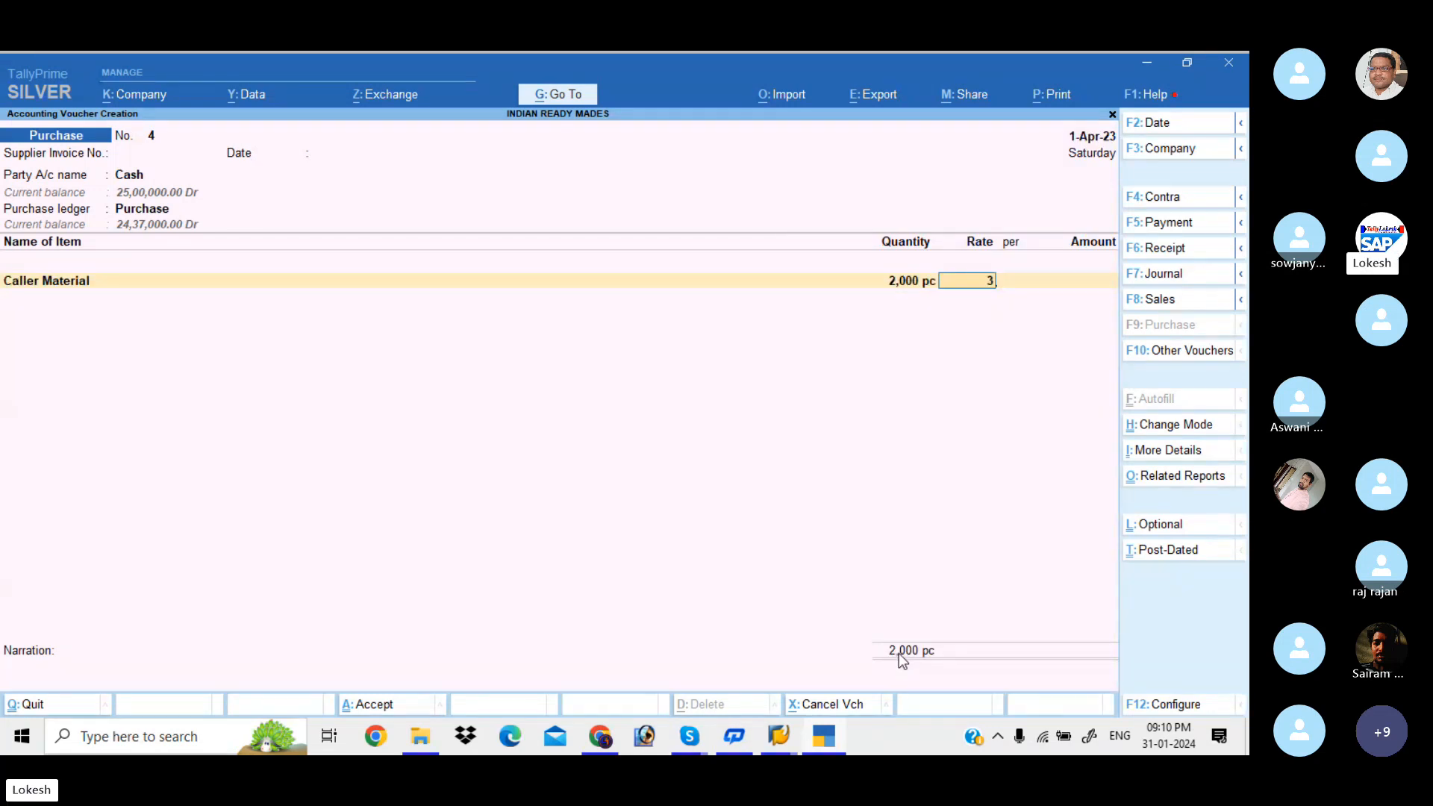
text(0)
key(Return)
key(Return)
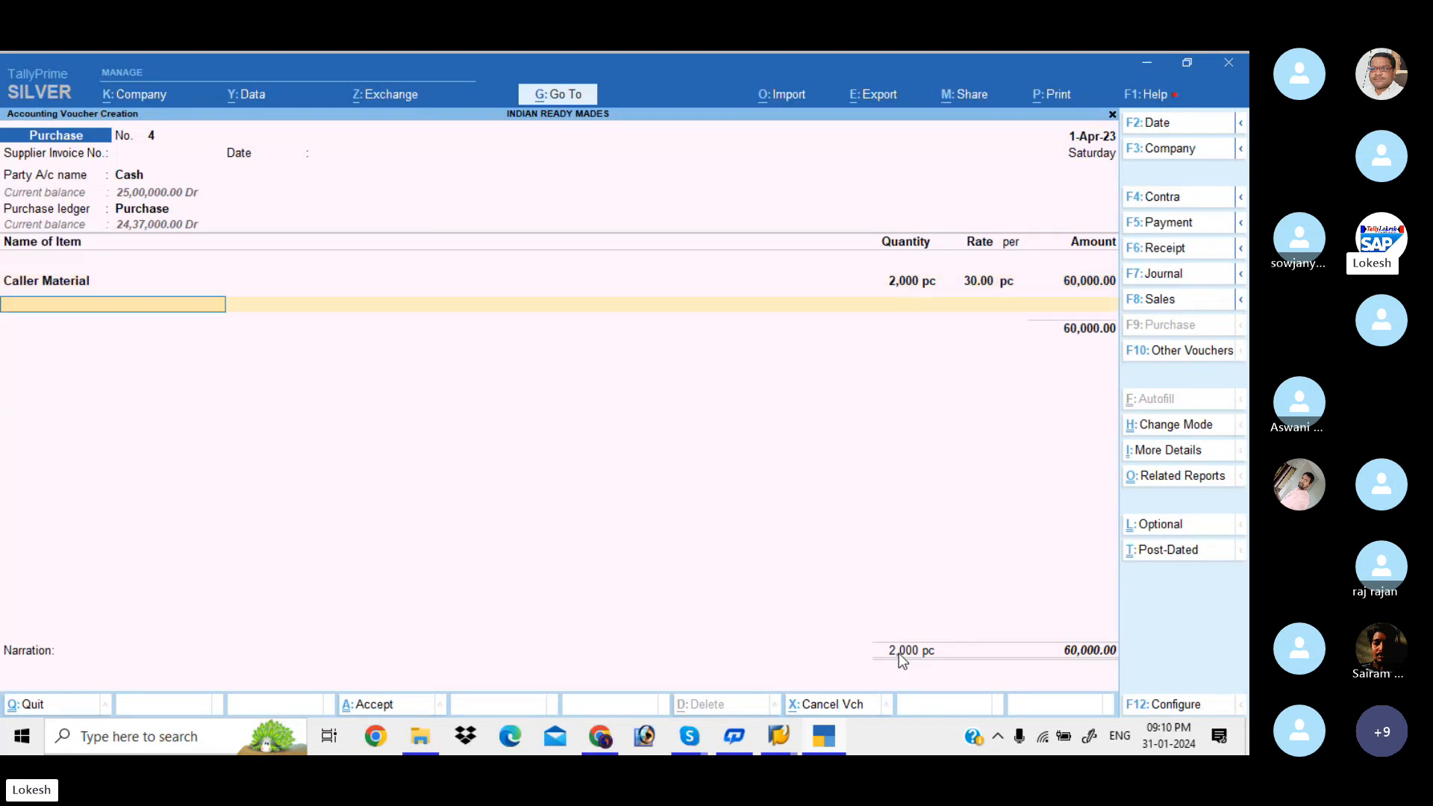
- End the item list and save the cash purchase voucher without a narration
key(Return)
key(Return)
key(Return)
key(Return)
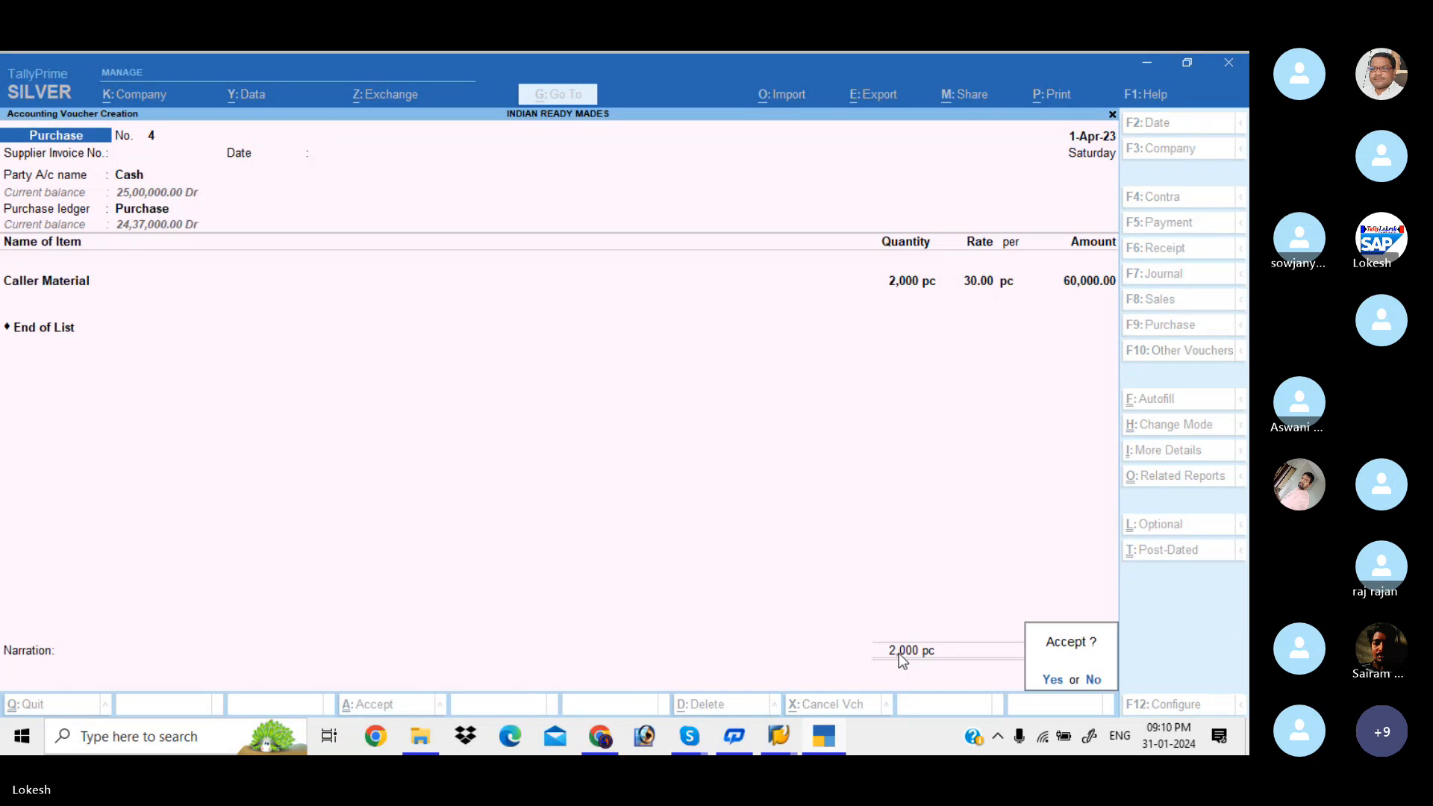
key(Return)
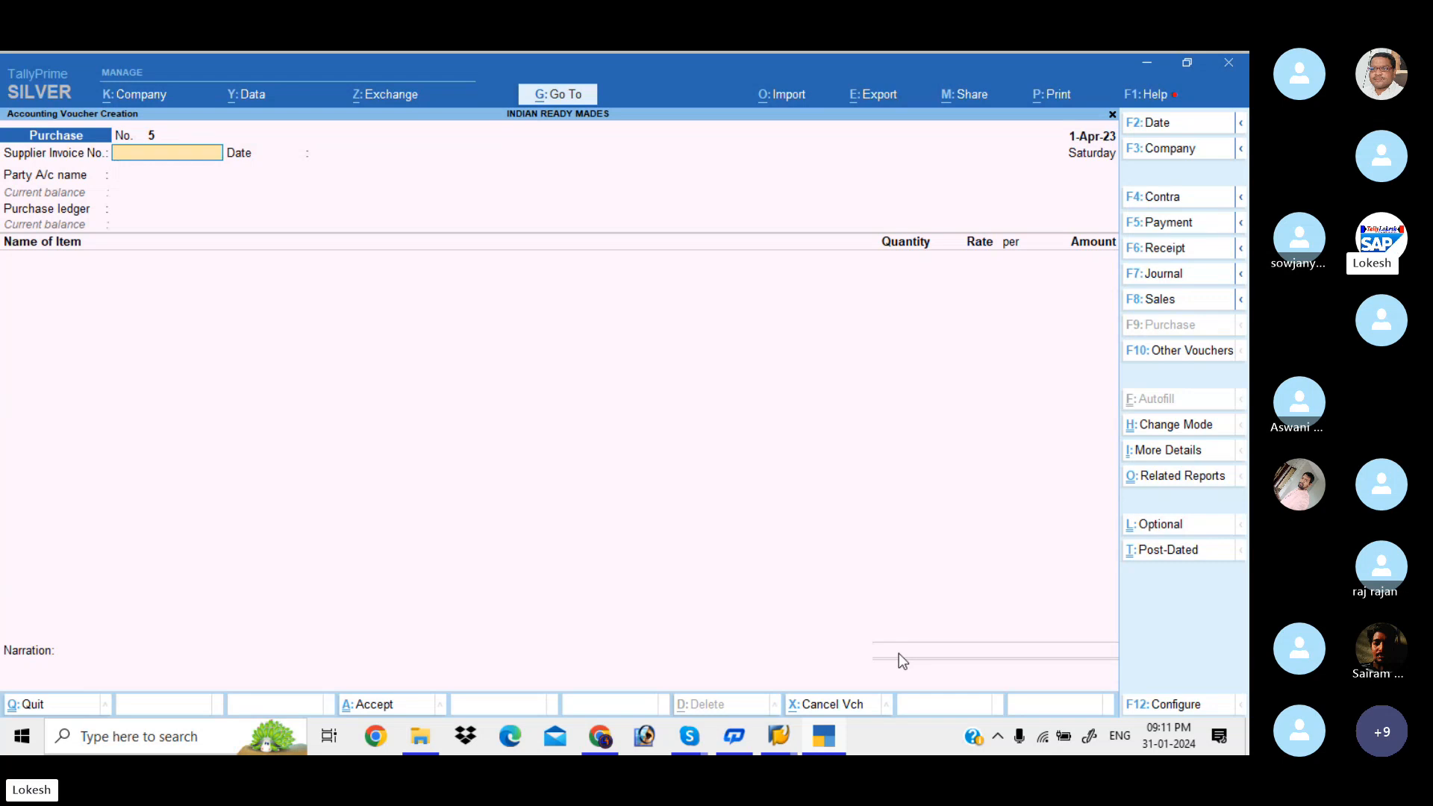
- Leave the empty purchase voucher and start creating a new voucher type master
key(Escape)
key(y)
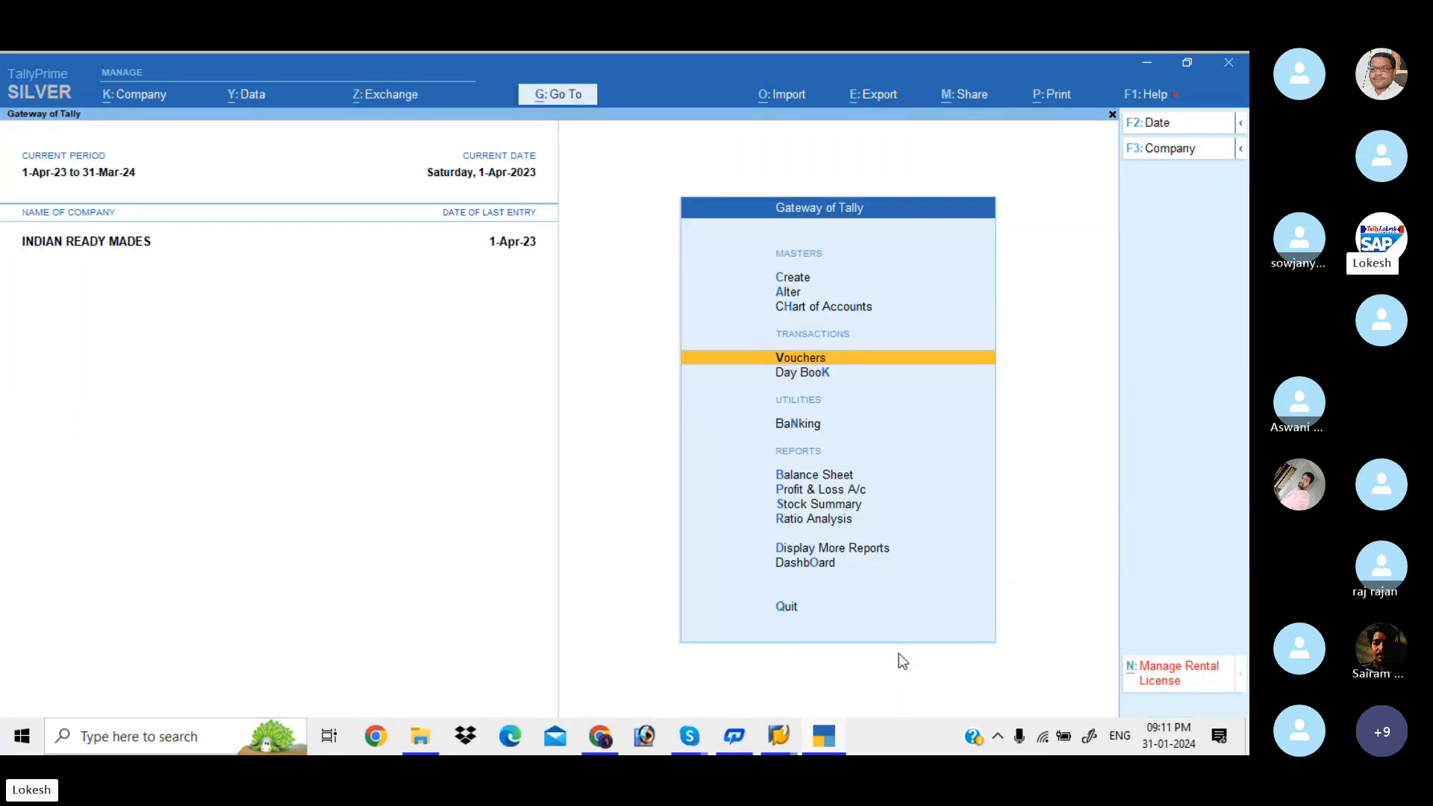
key(Up)
key(Up)
key(Up)
key(Return)
key(Down)
key(Down)
key(Down)
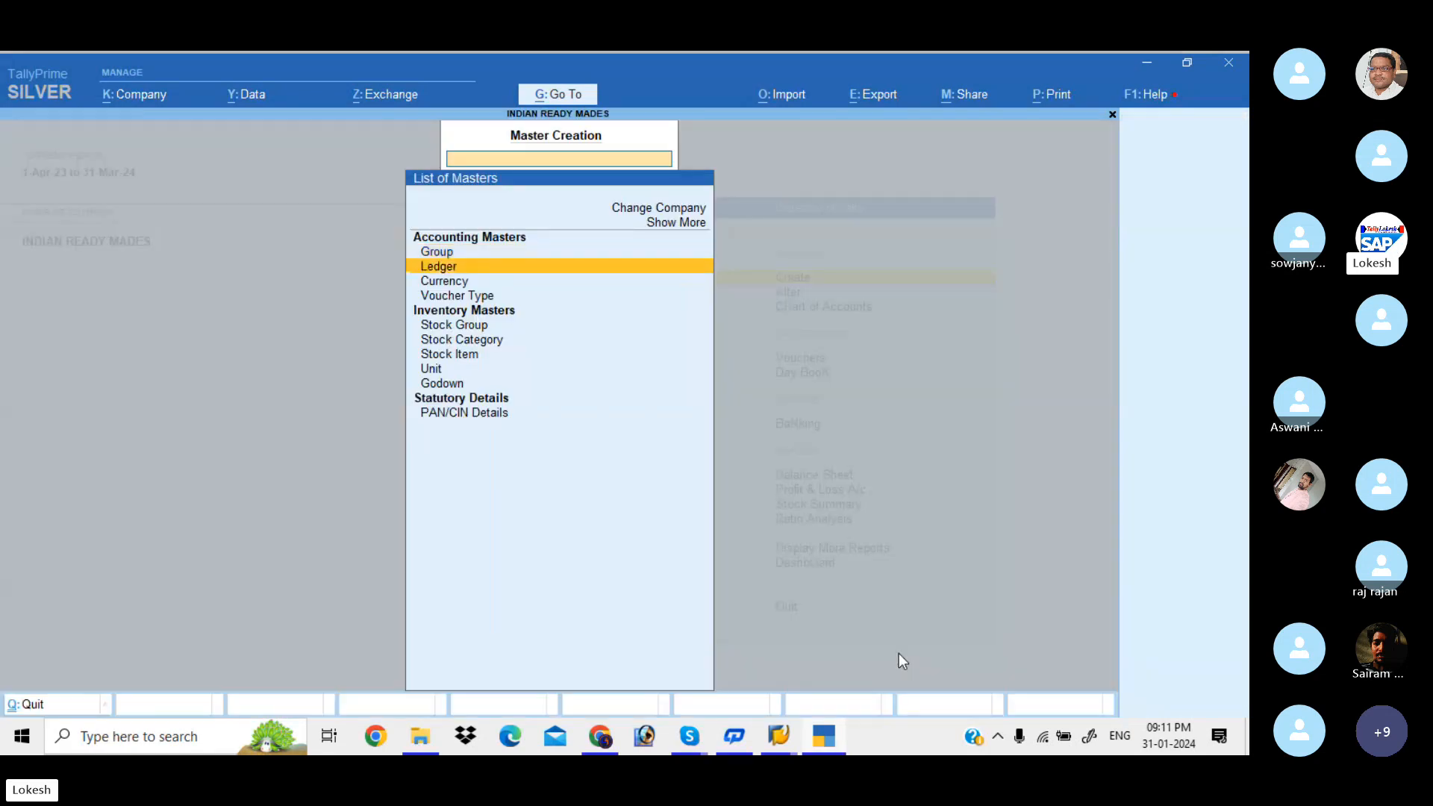
key(Return)
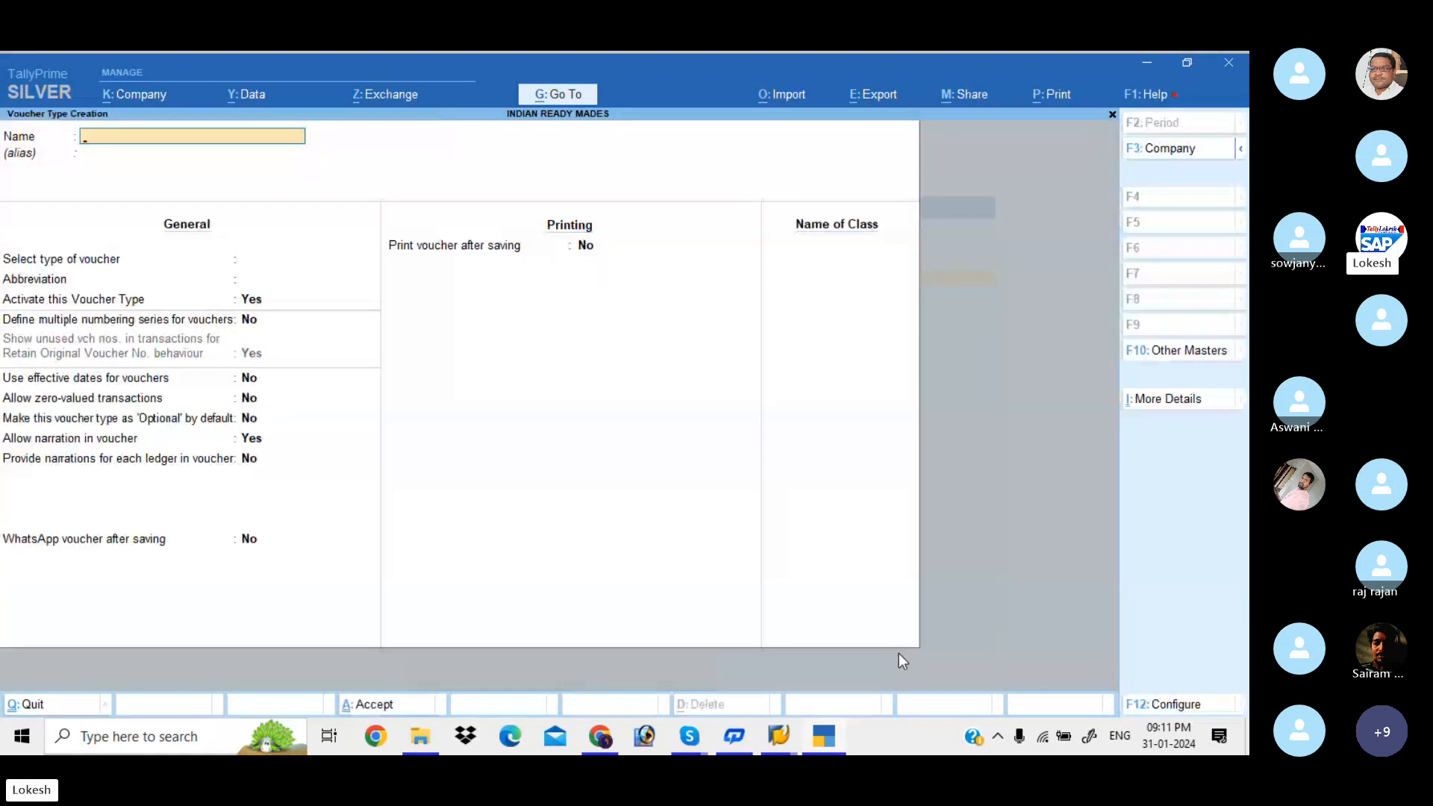
- Name the voucher type Manufacturing and base it on the Stock Journal type
text(Manu)
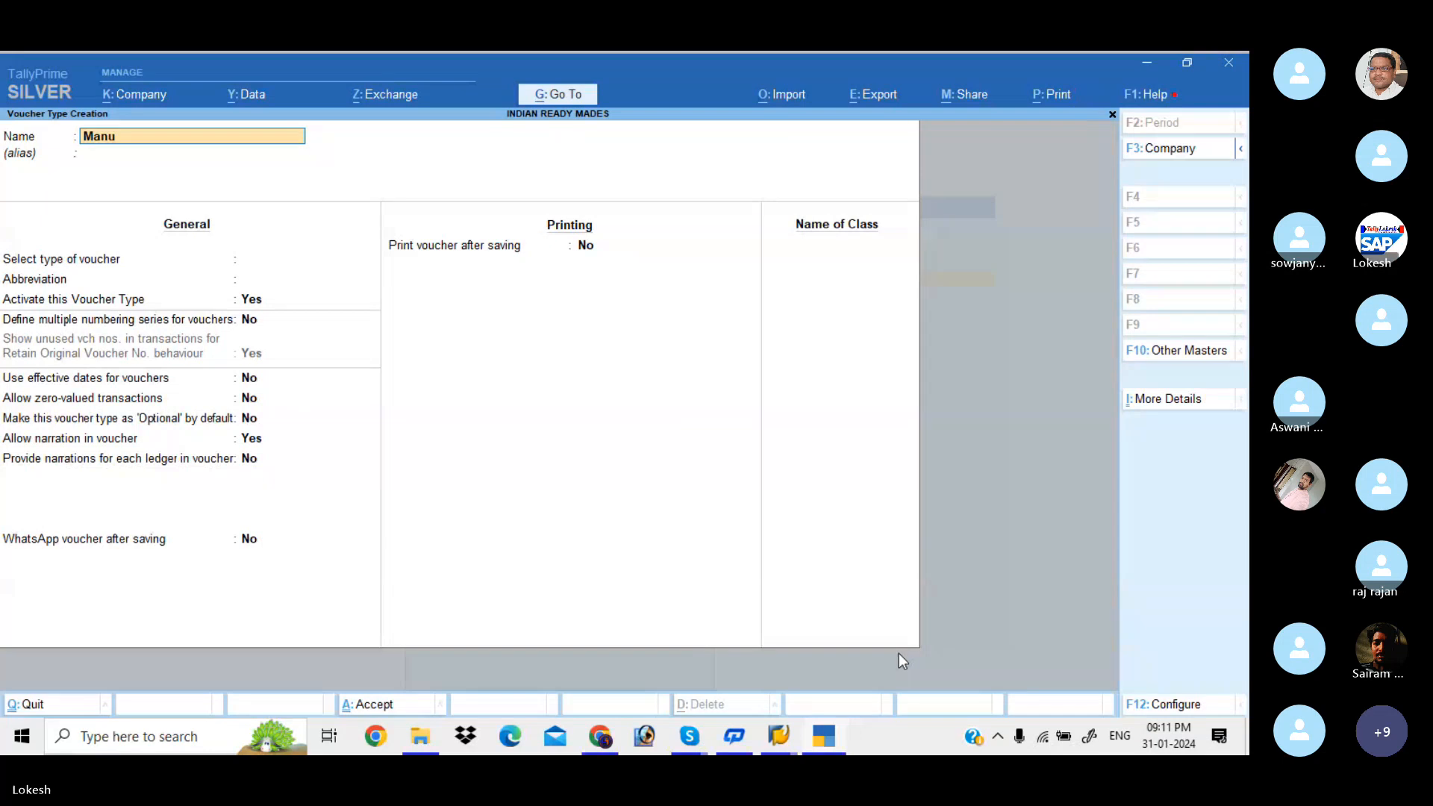
text(facturing)
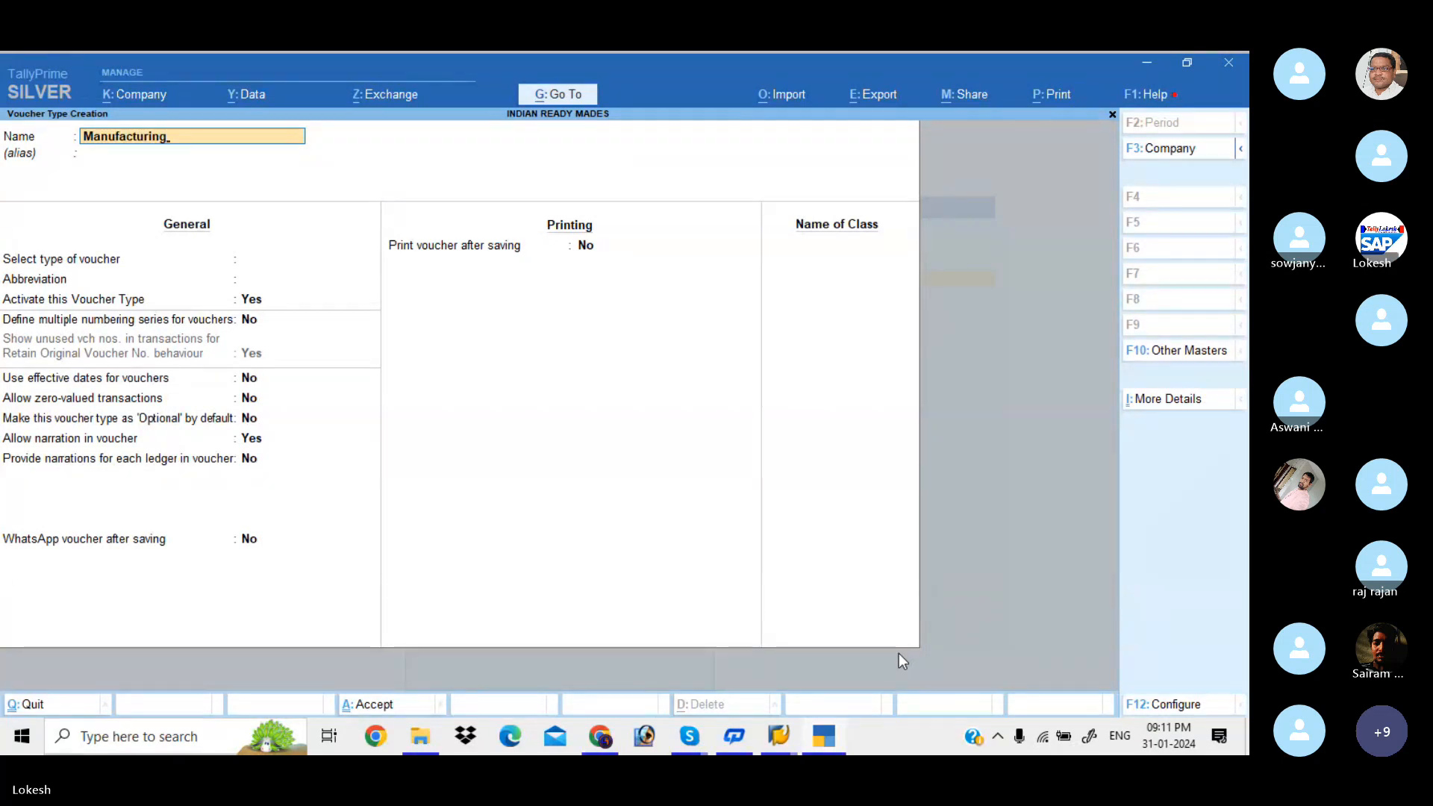
key(Return)
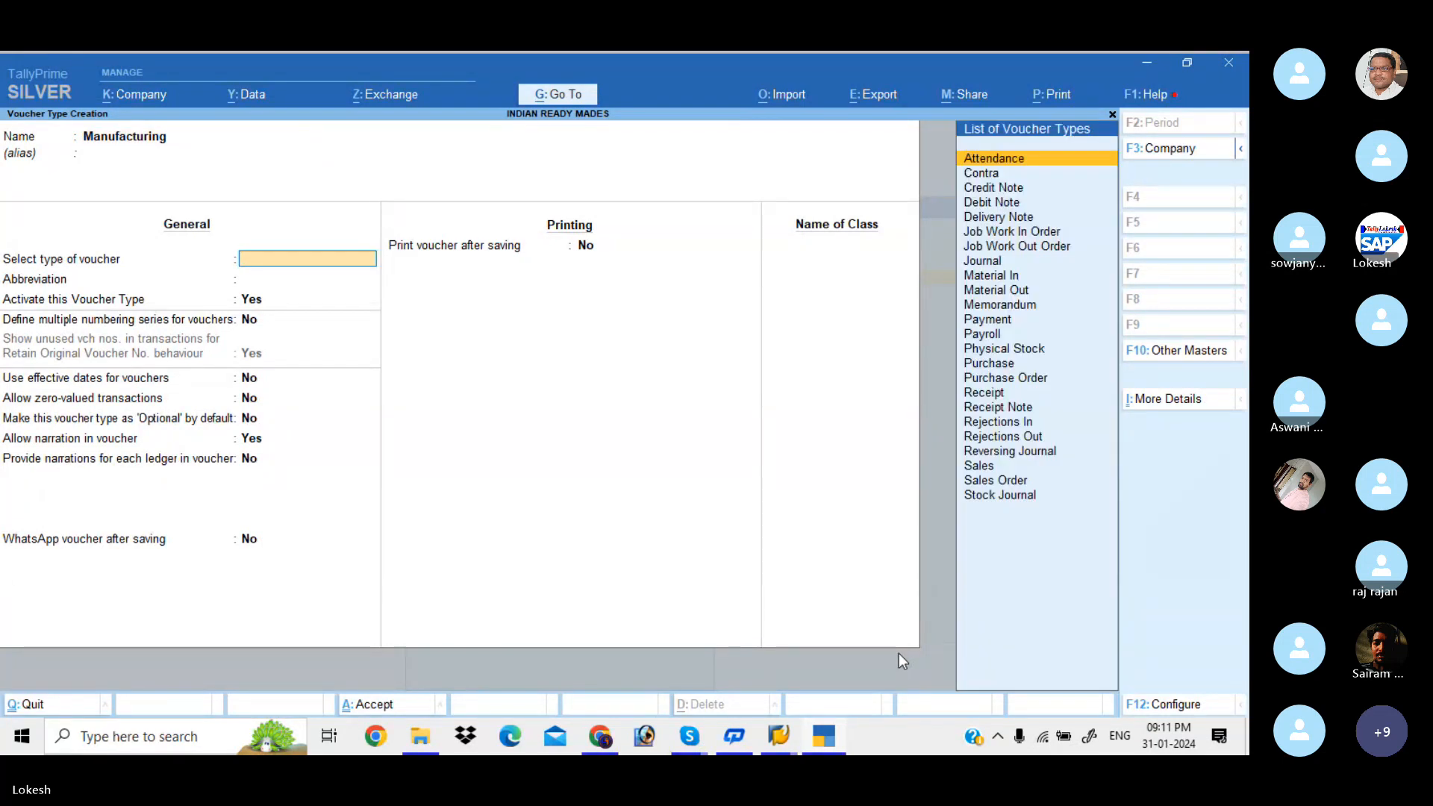
text(St)
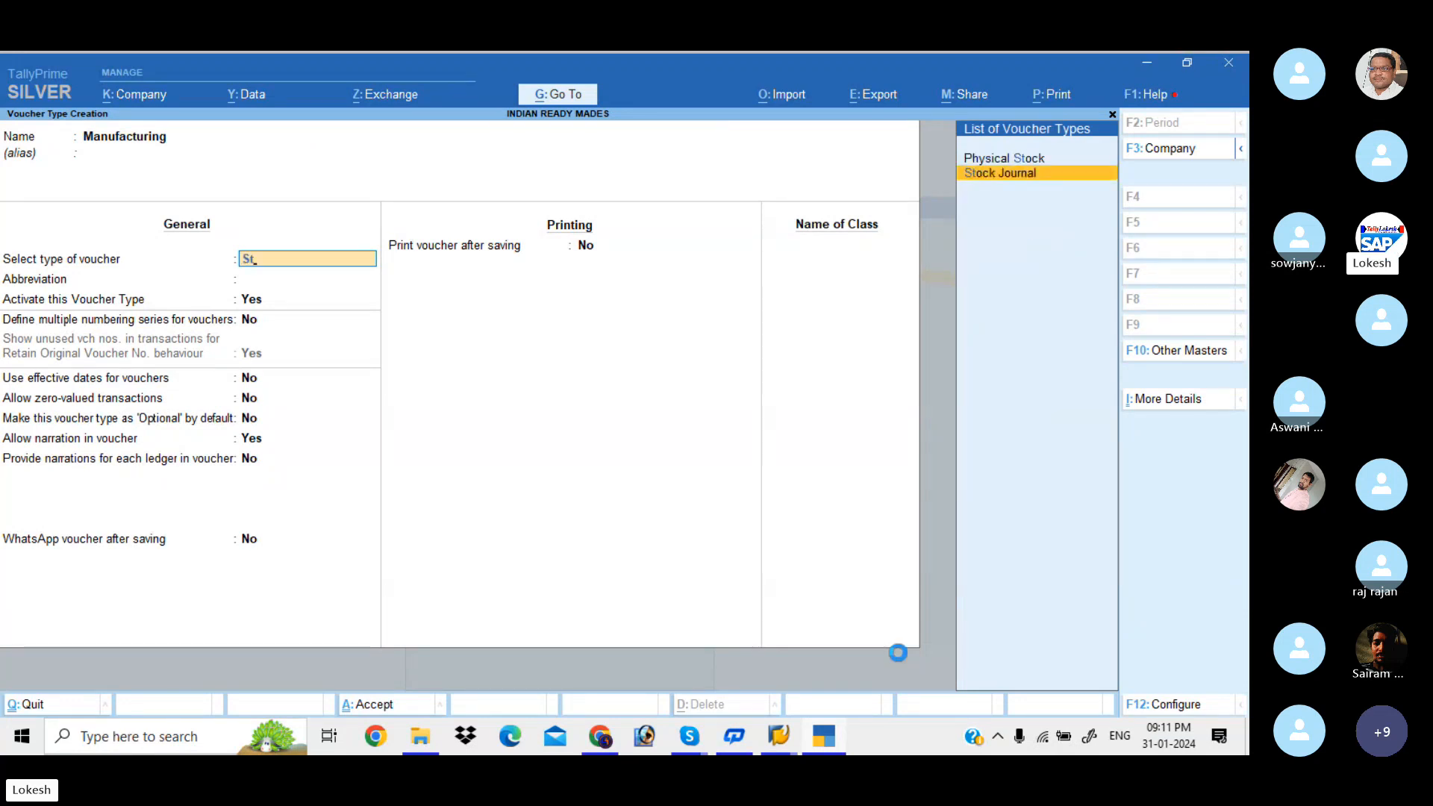
key(Return)
- Enable use as a Manufacturing Journal for the voucher type, leaving the other general options at their defaults
key(Return)
key(Return)
key(Return)
key(Return)
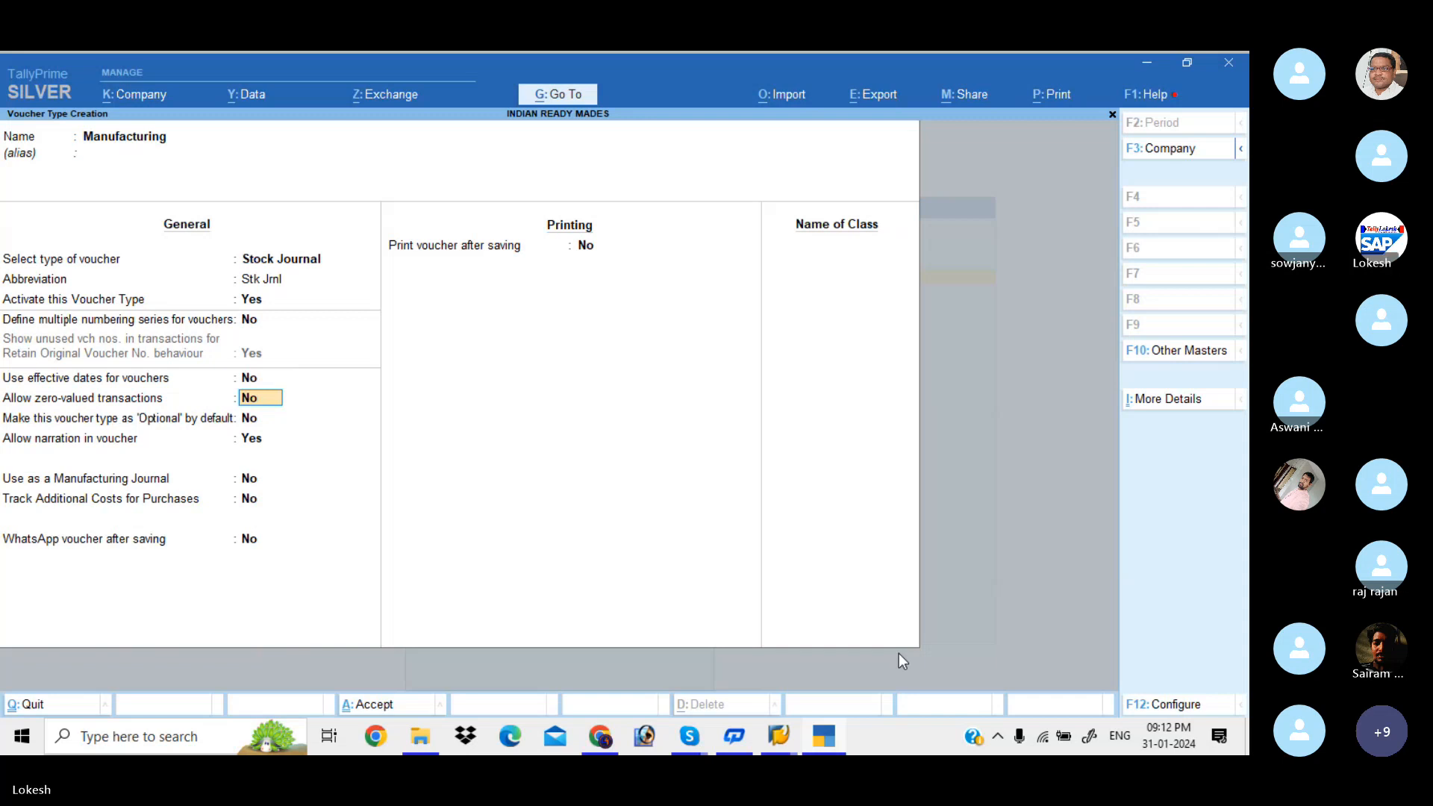
key(Return)
key(Return)
key(Return)
key(y)
key(Return)
key(Return)
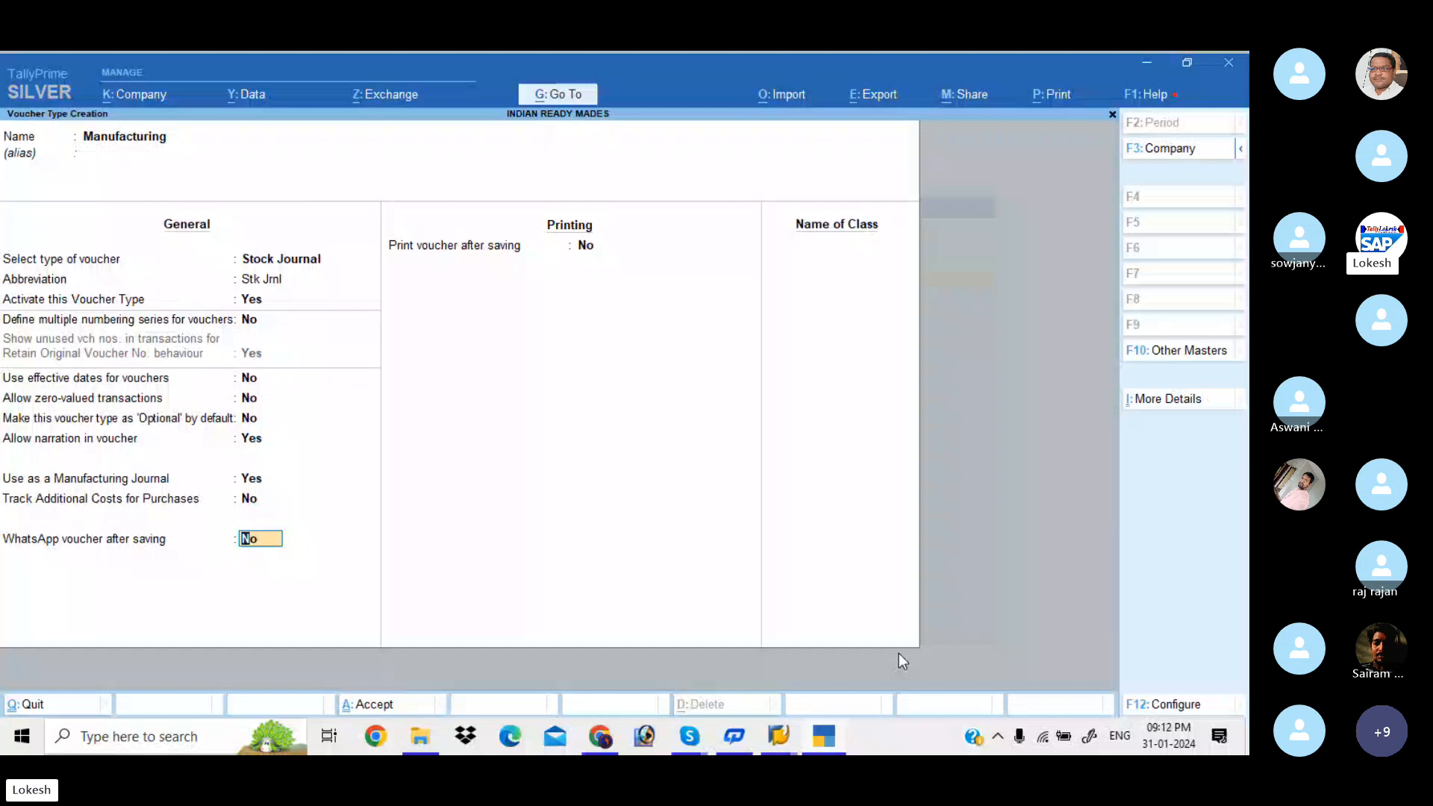
key(Return)
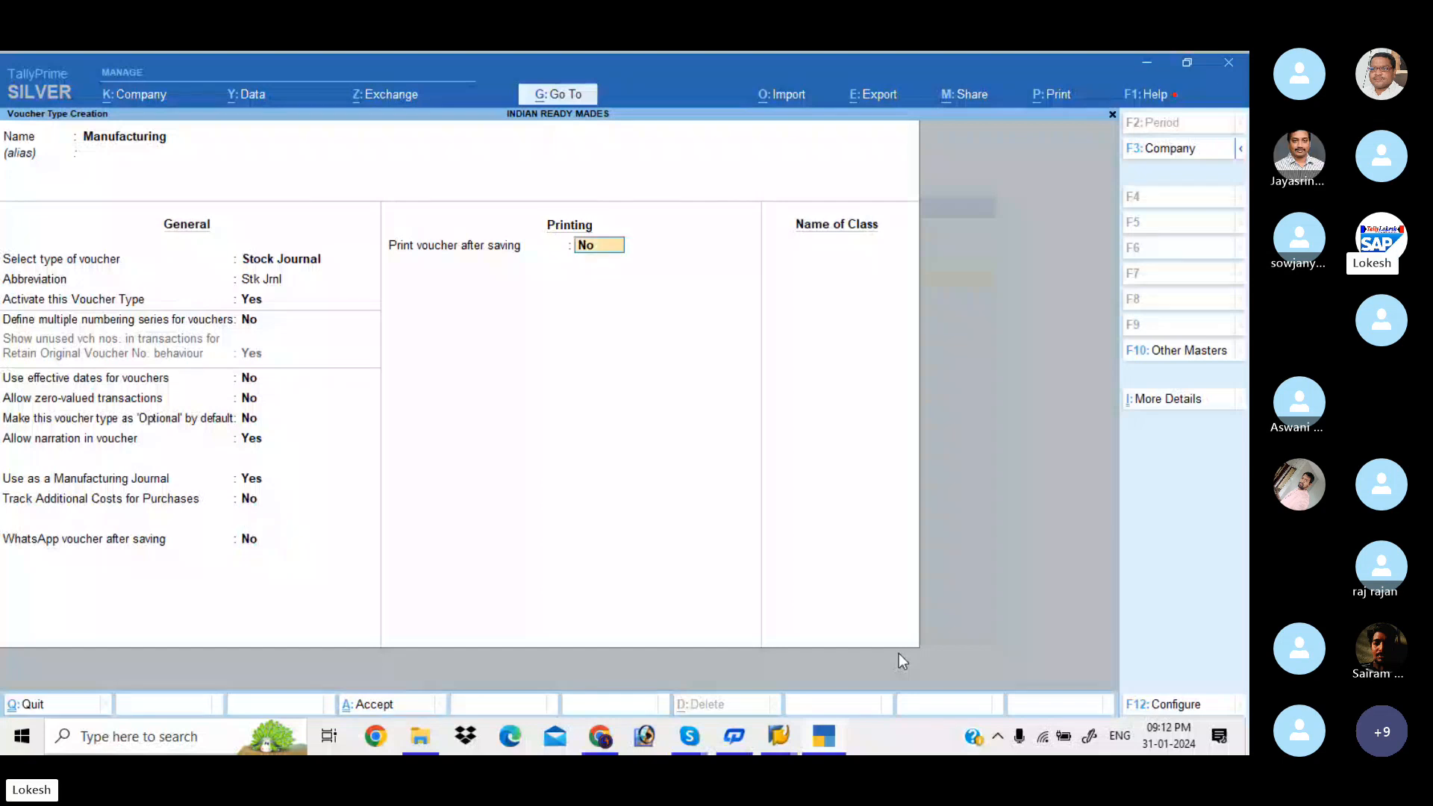
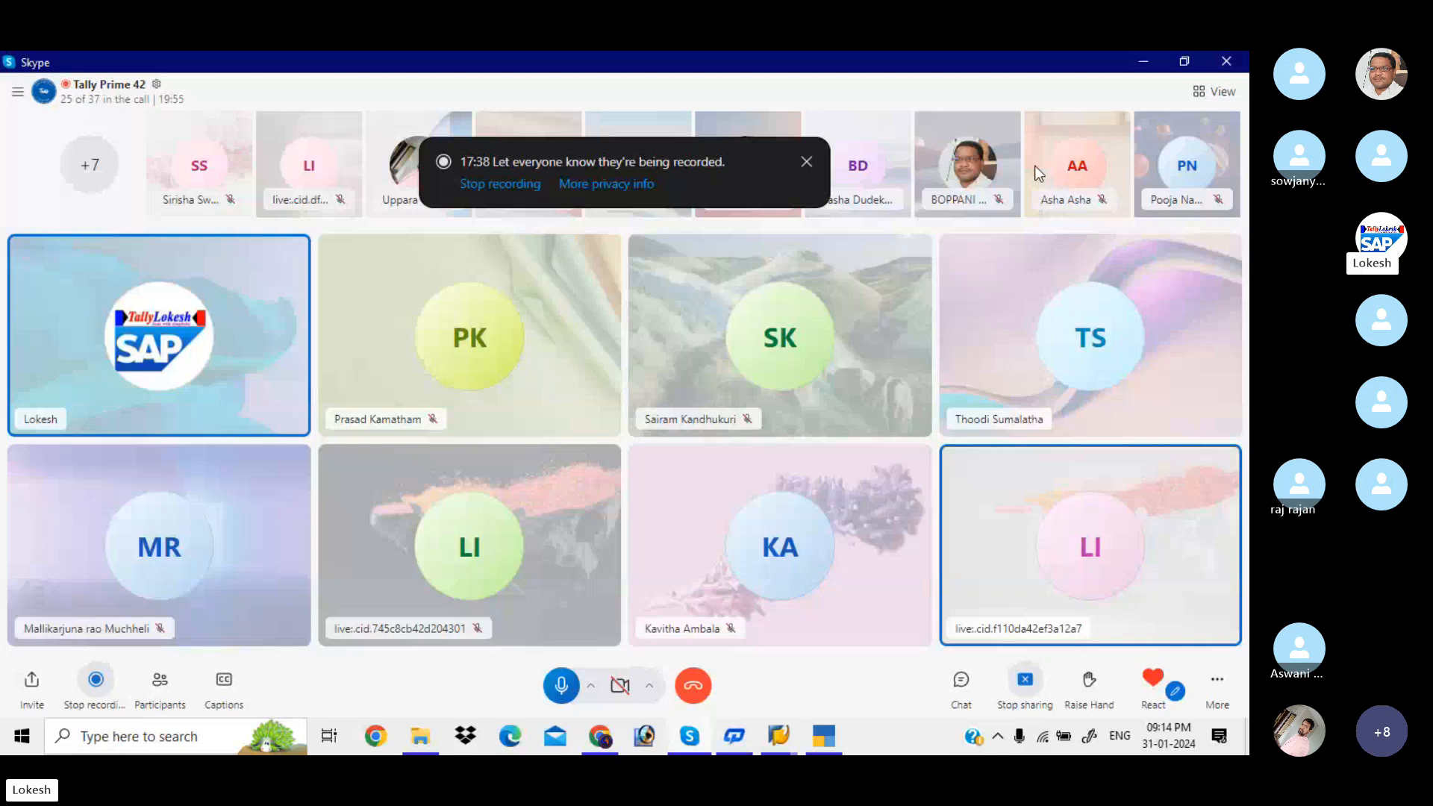
- Minimize the Skype call window and discard the unfinished Half Shirt manufacturing voucher in TallyPrime
click(1146, 65)
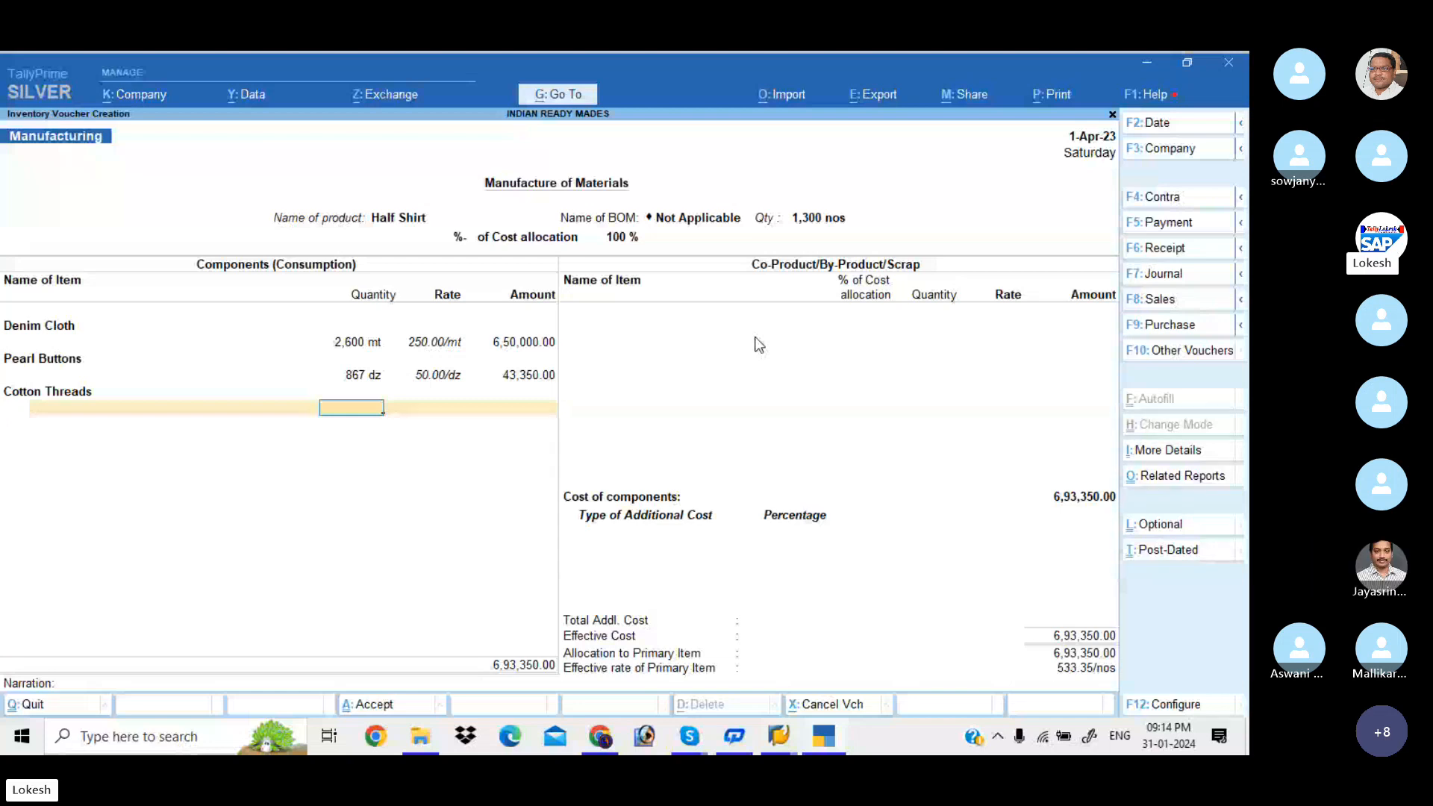
key(Escape)
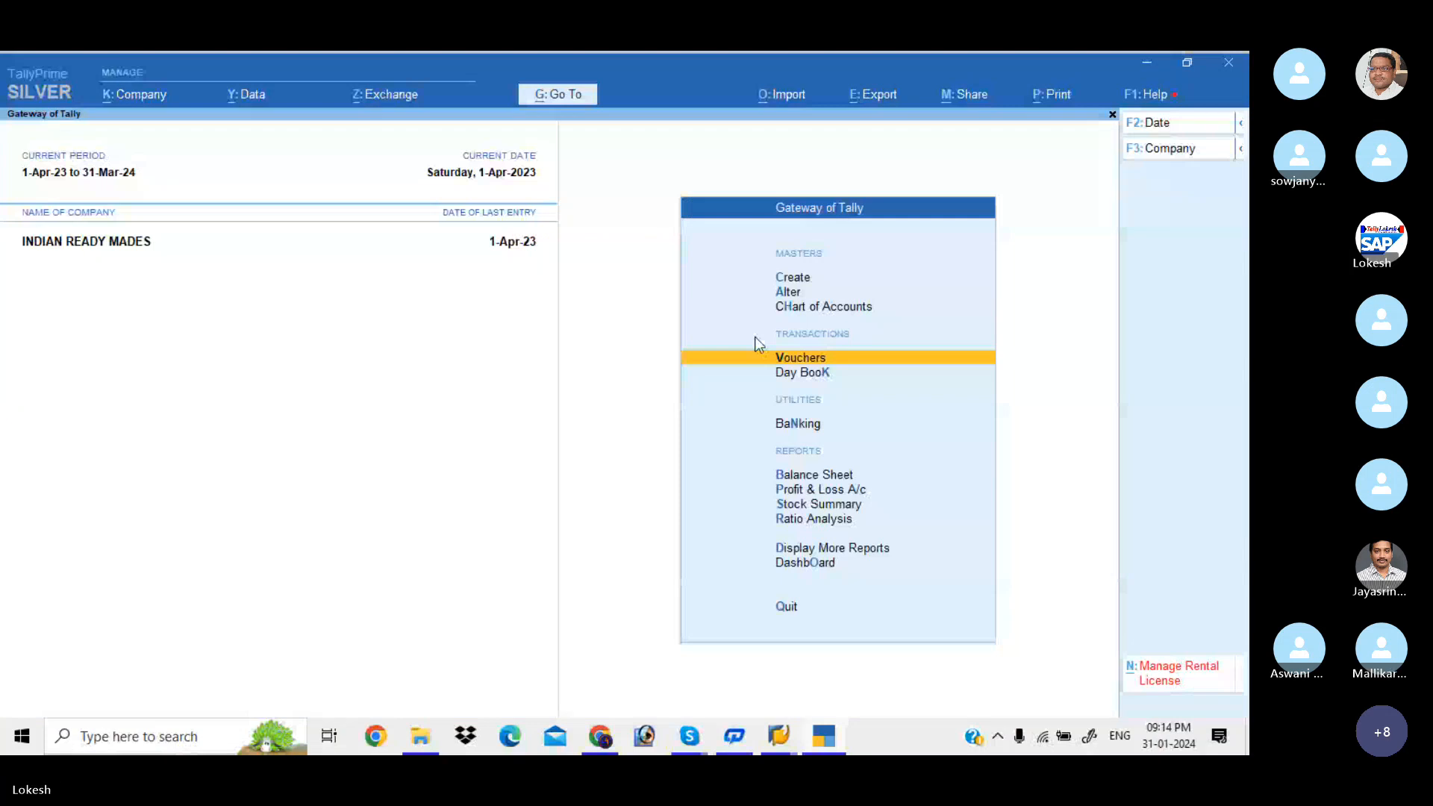
key(Return)
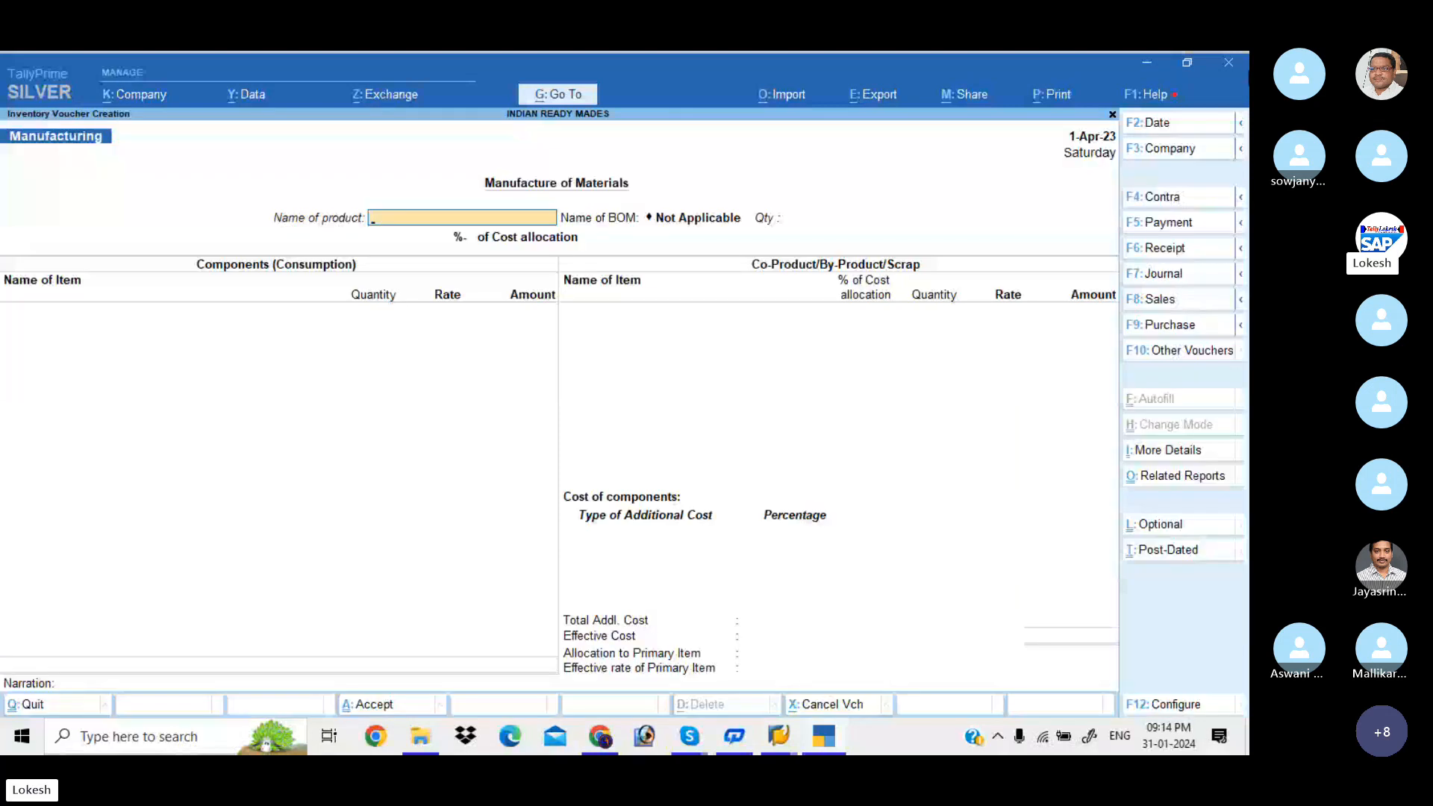
click(1186, 327)
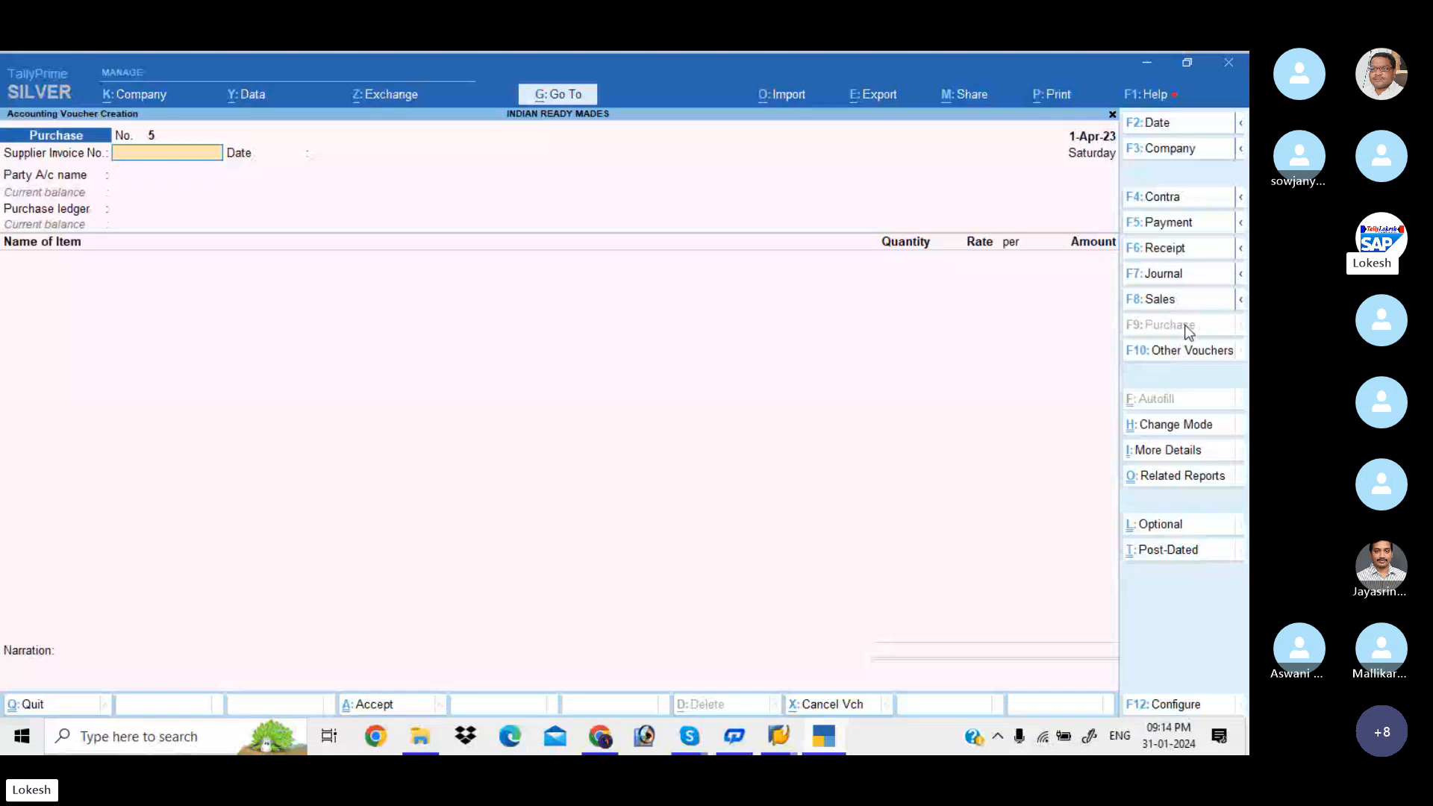
click(1193, 351)
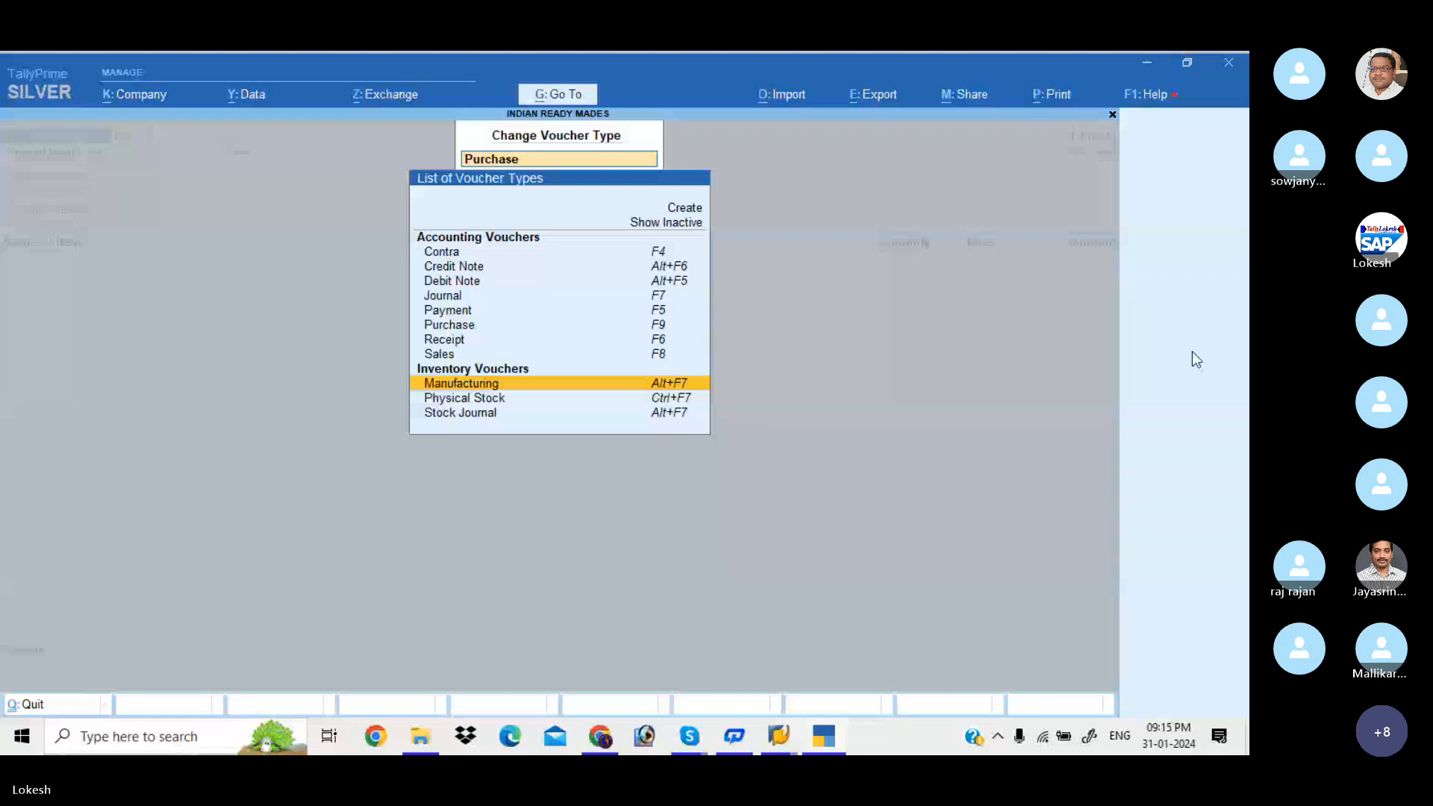
key(Return)
key(Escape)
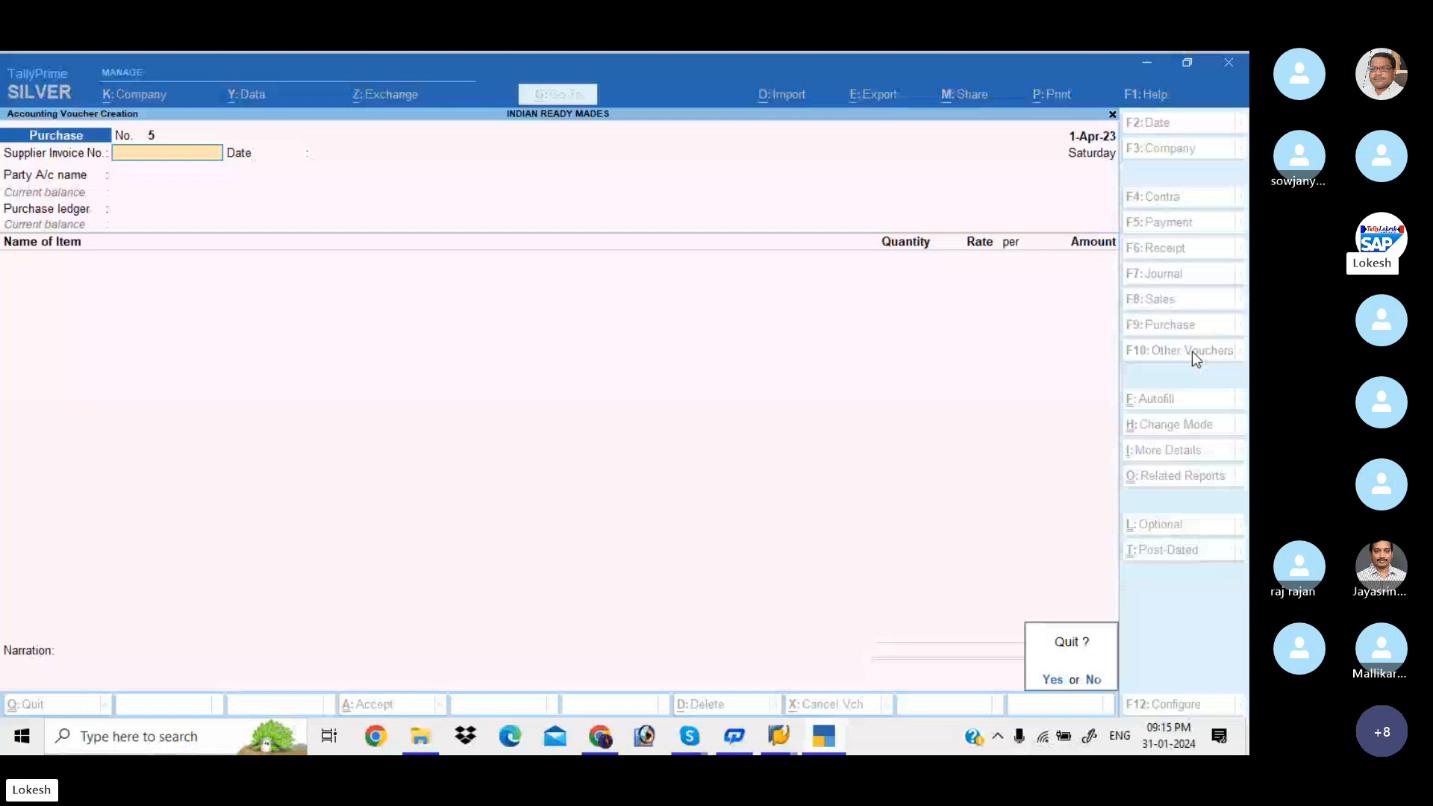
key(y)
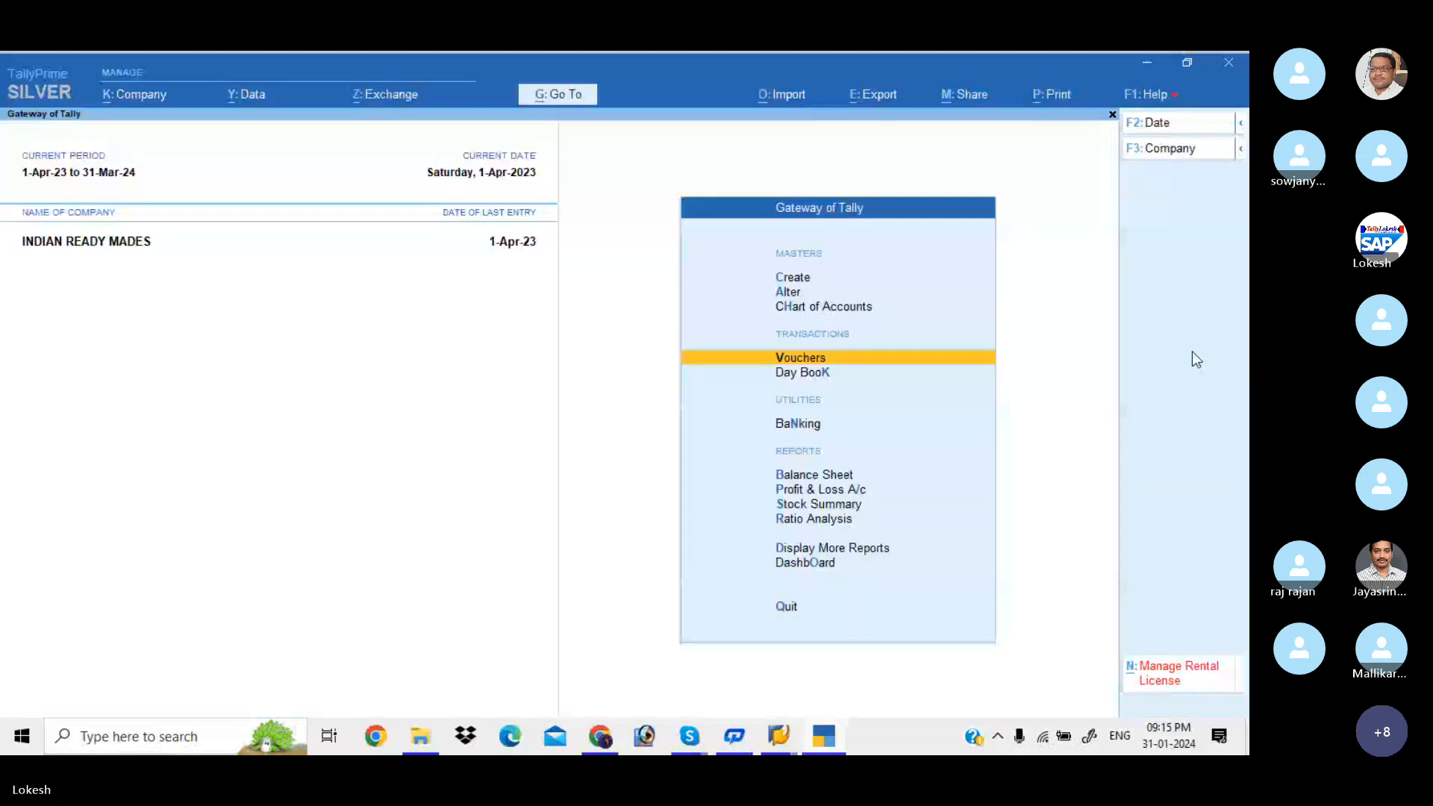
click(123, 739)
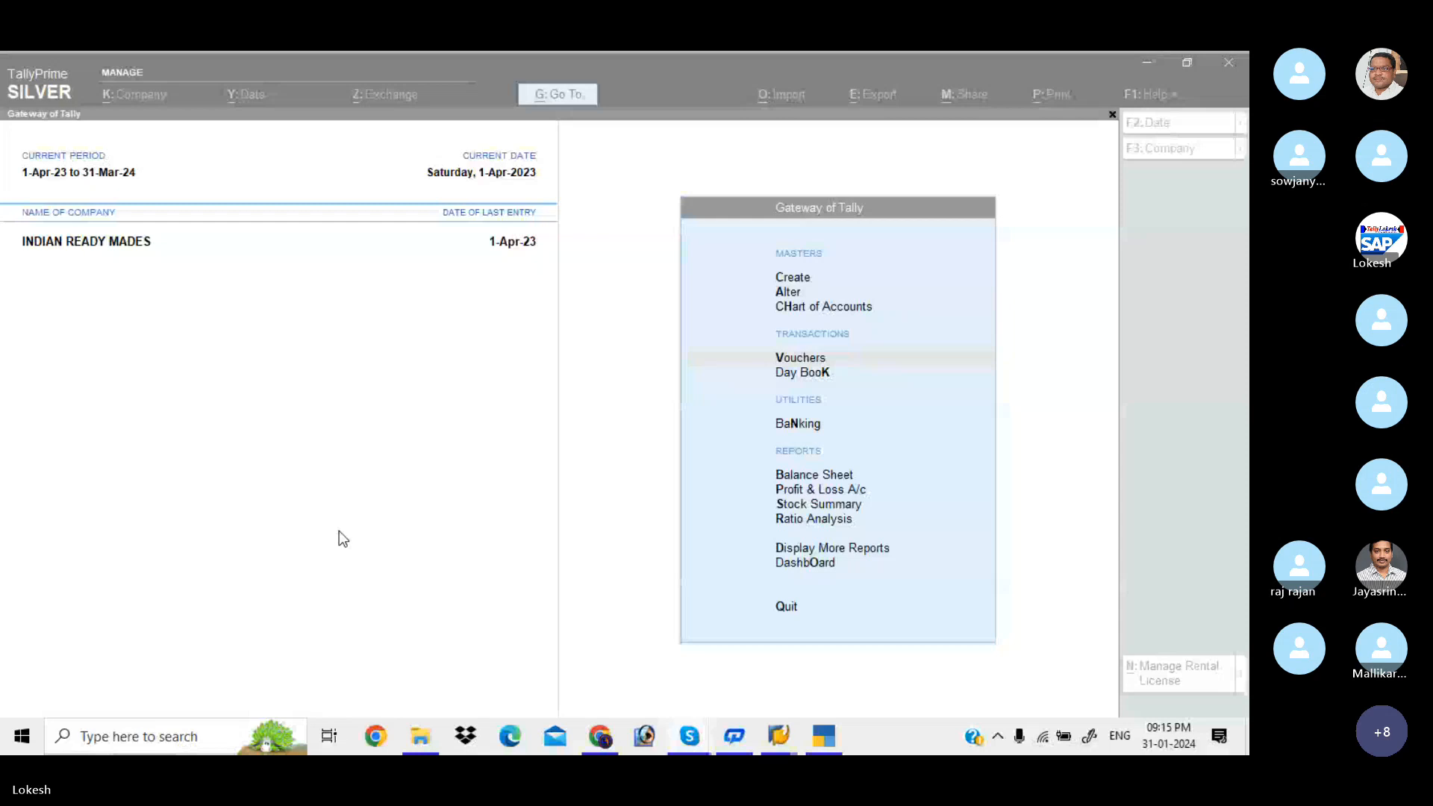
click(377, 521)
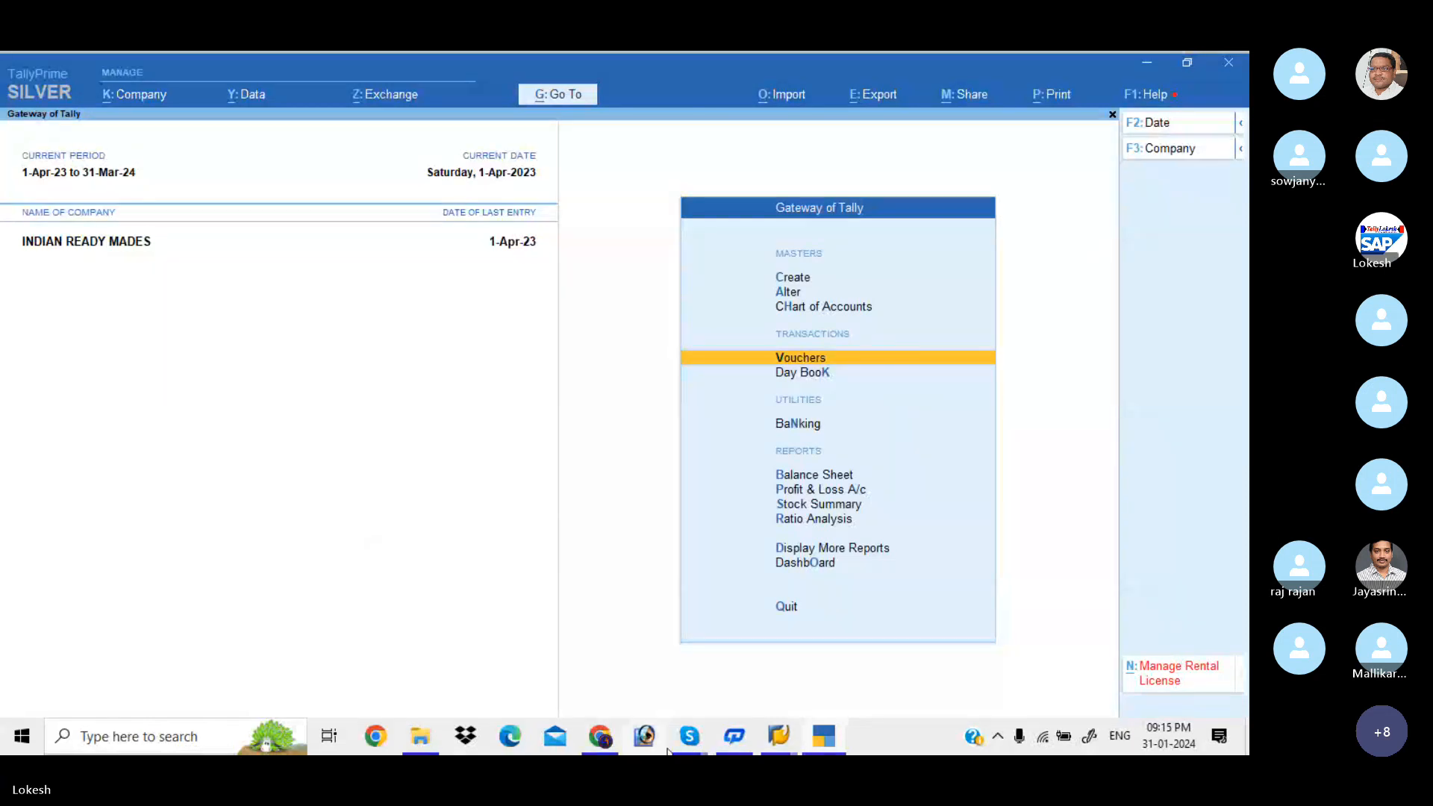
mouse_move(686, 746)
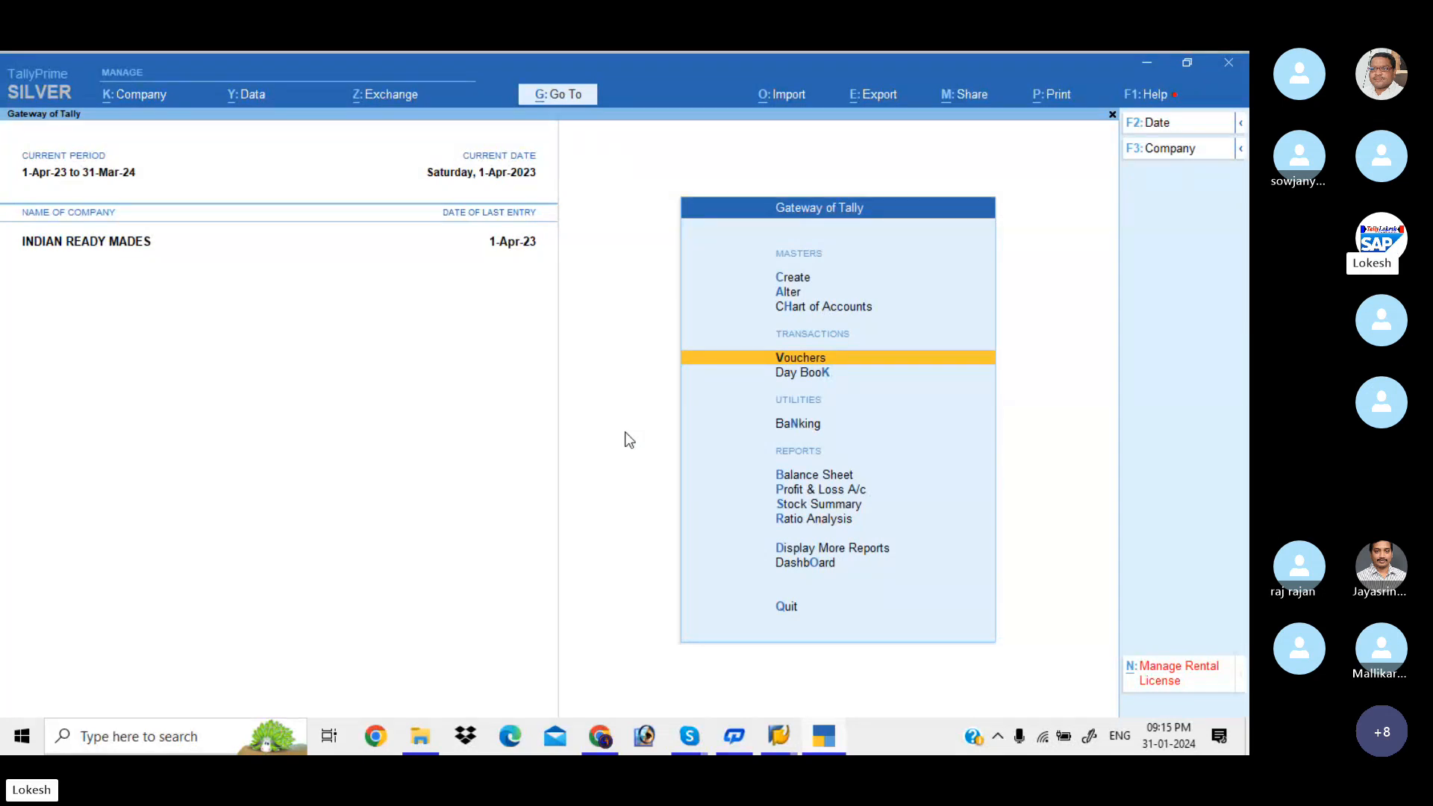
- Open voucher entry and change the voucher type to the Manufacturing inventory voucher
key(Return)
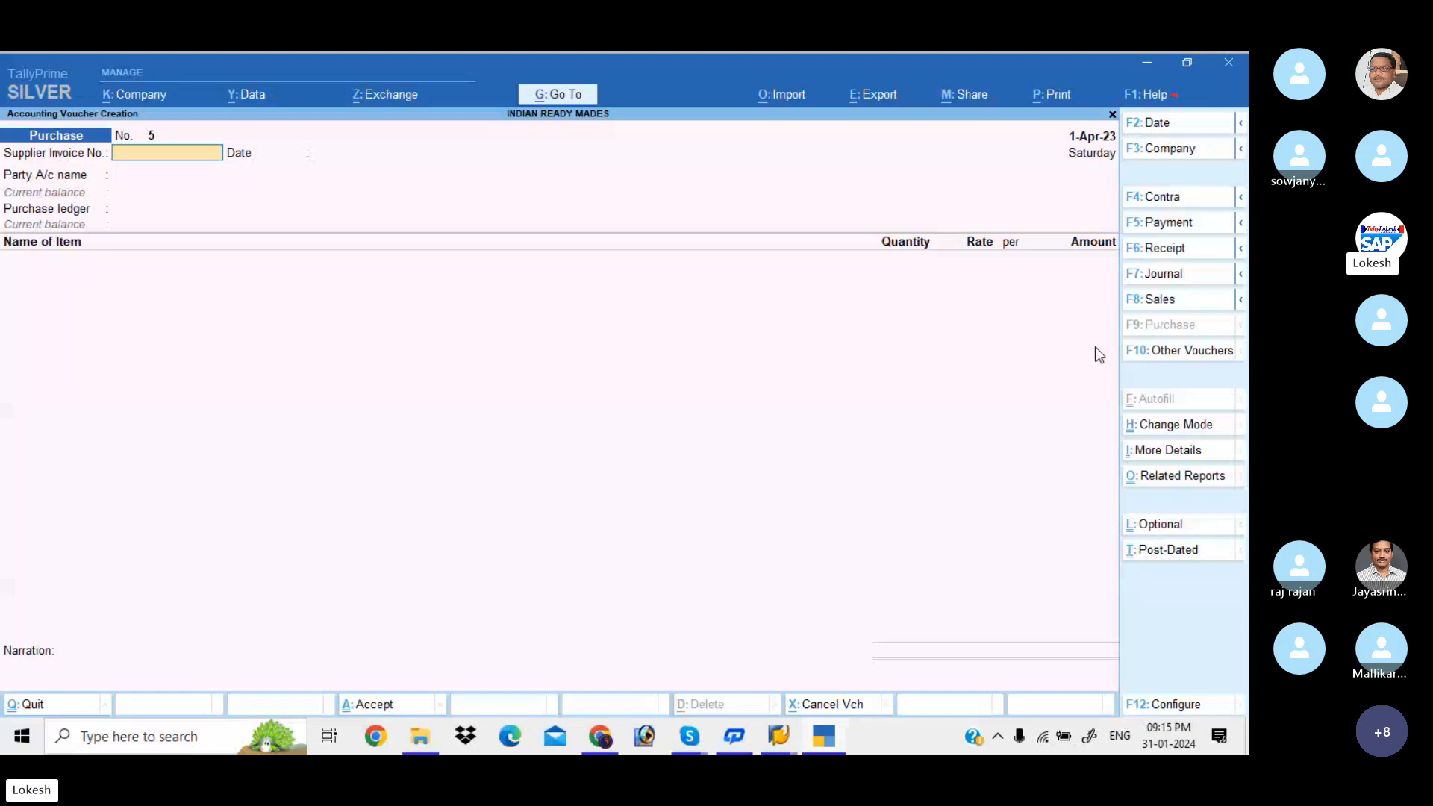
click(1179, 365)
key(Down)
key(Down)
key(Down)
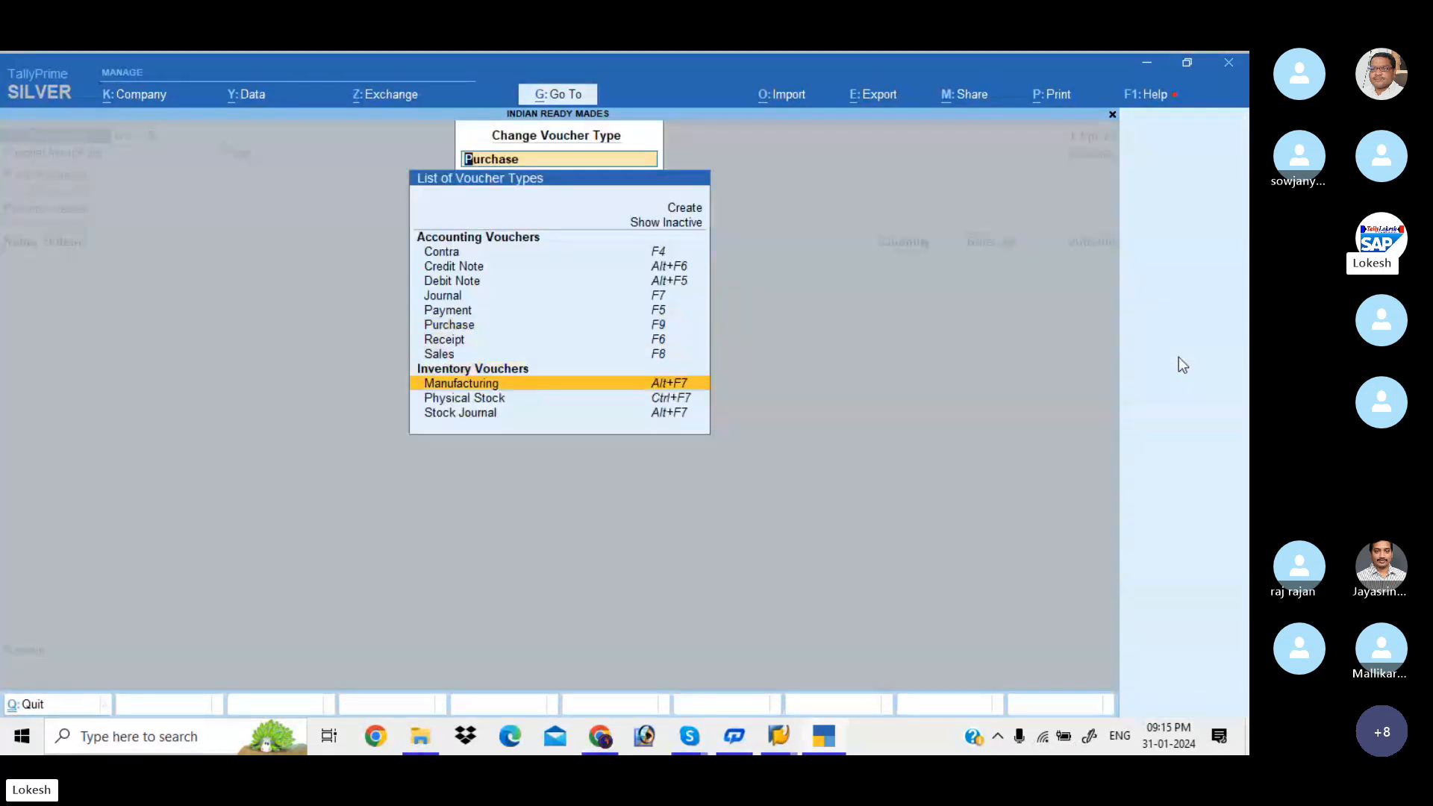
key(Return)
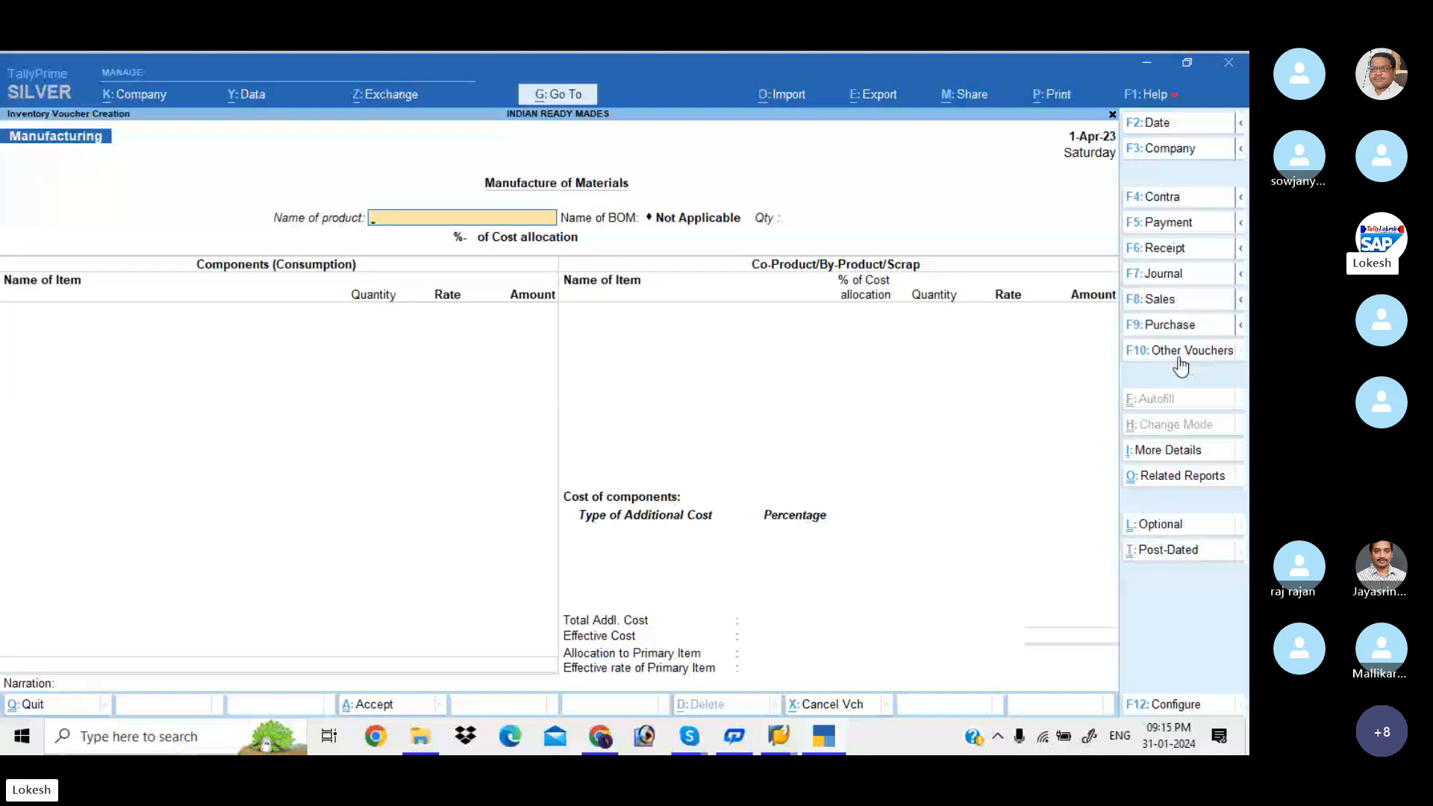
- Select Half Shirt as the product to manufacture, with no BOM and a quantity of 1300 nos
text(H)
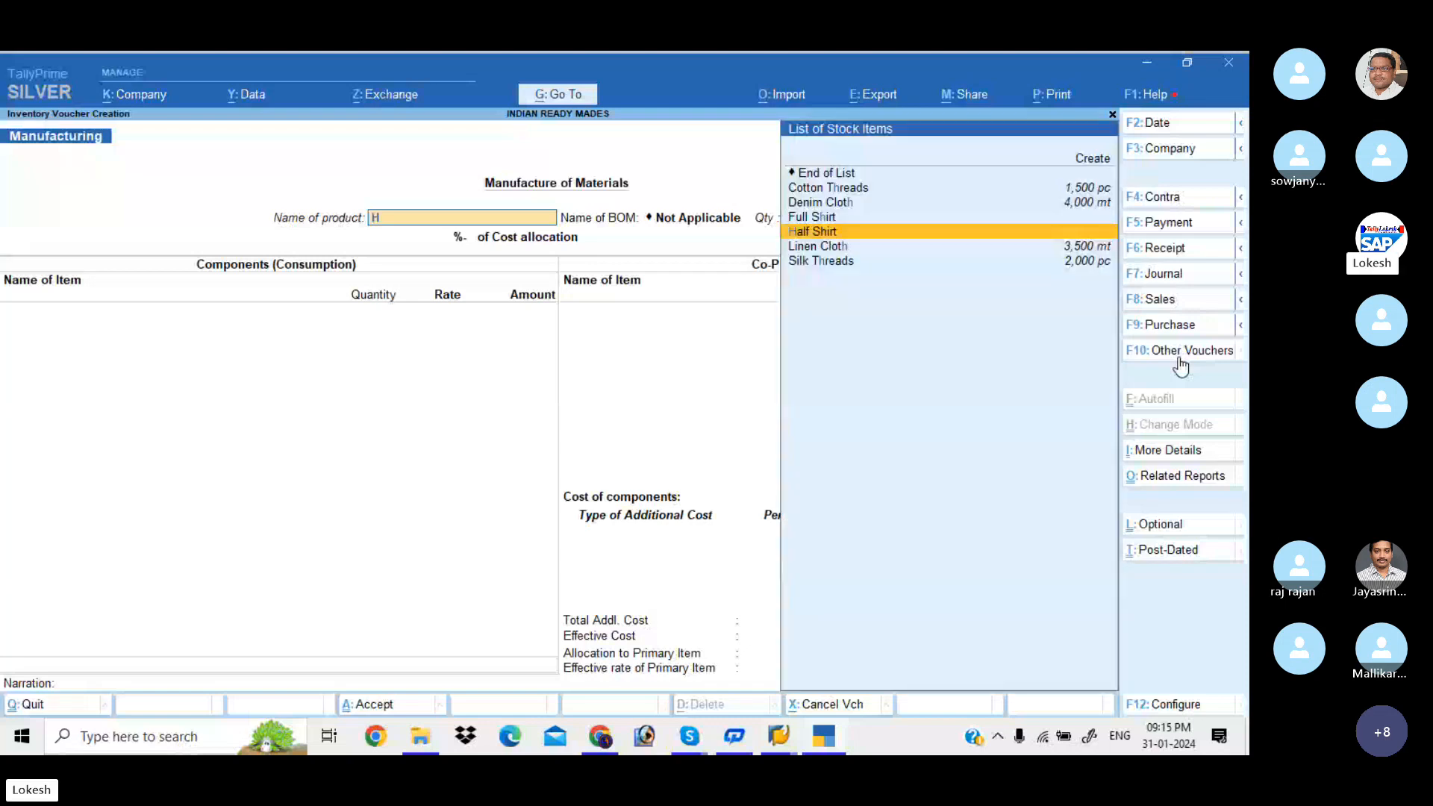
key(Return)
text(1,30)
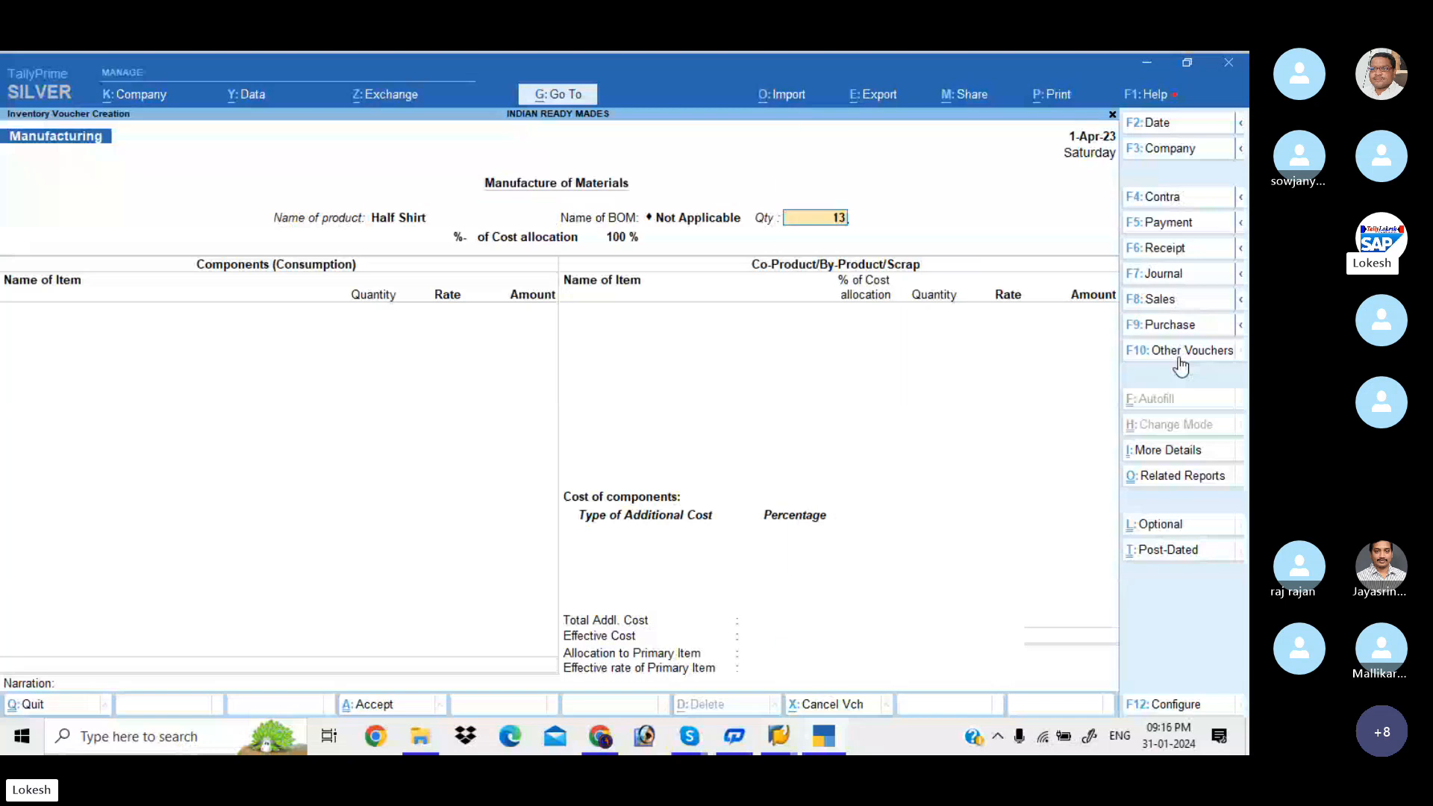
text(0)
key(Return)
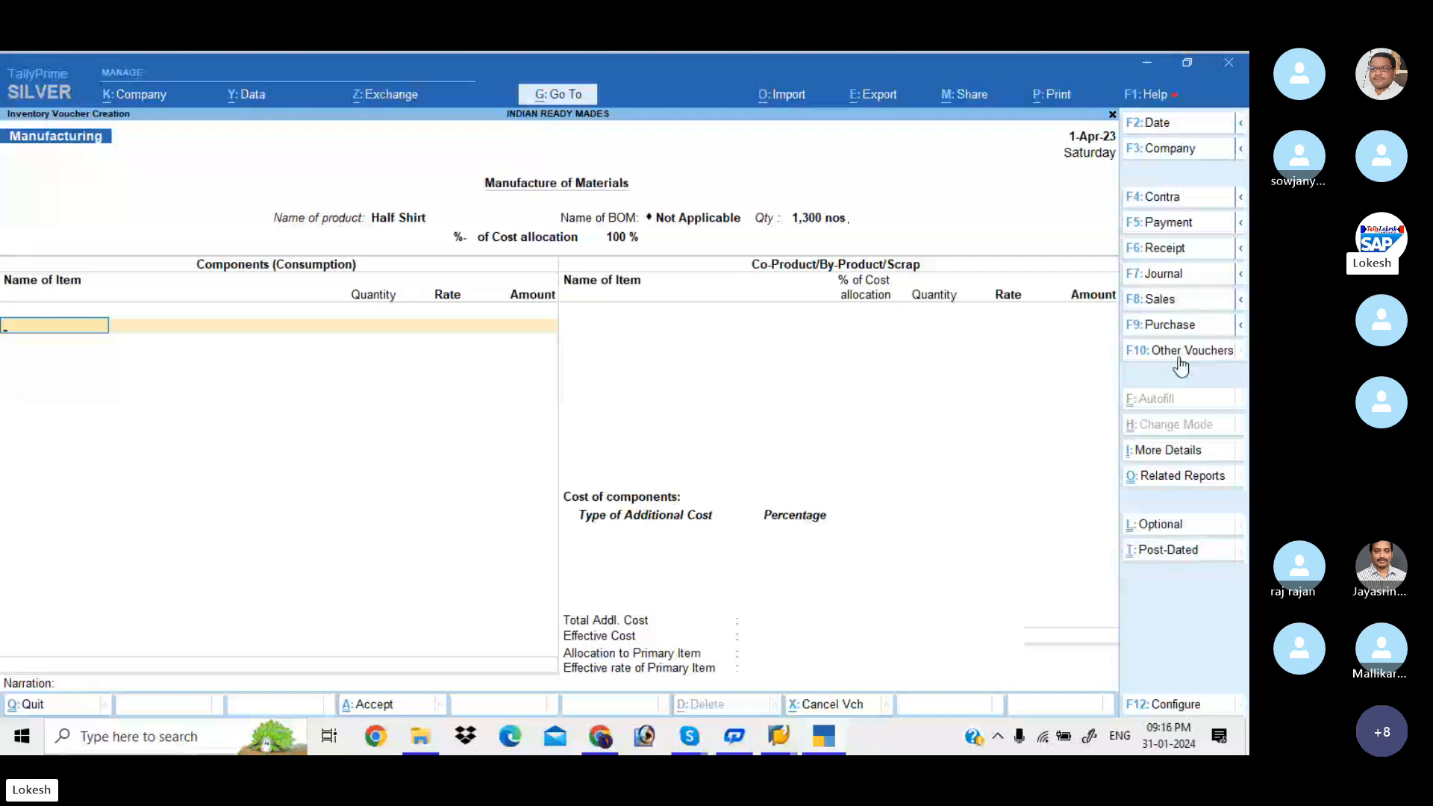
- Add Denim Cloth as a consumed component with a quantity of 2600 mt, keeping the default rate and amount
text(D)
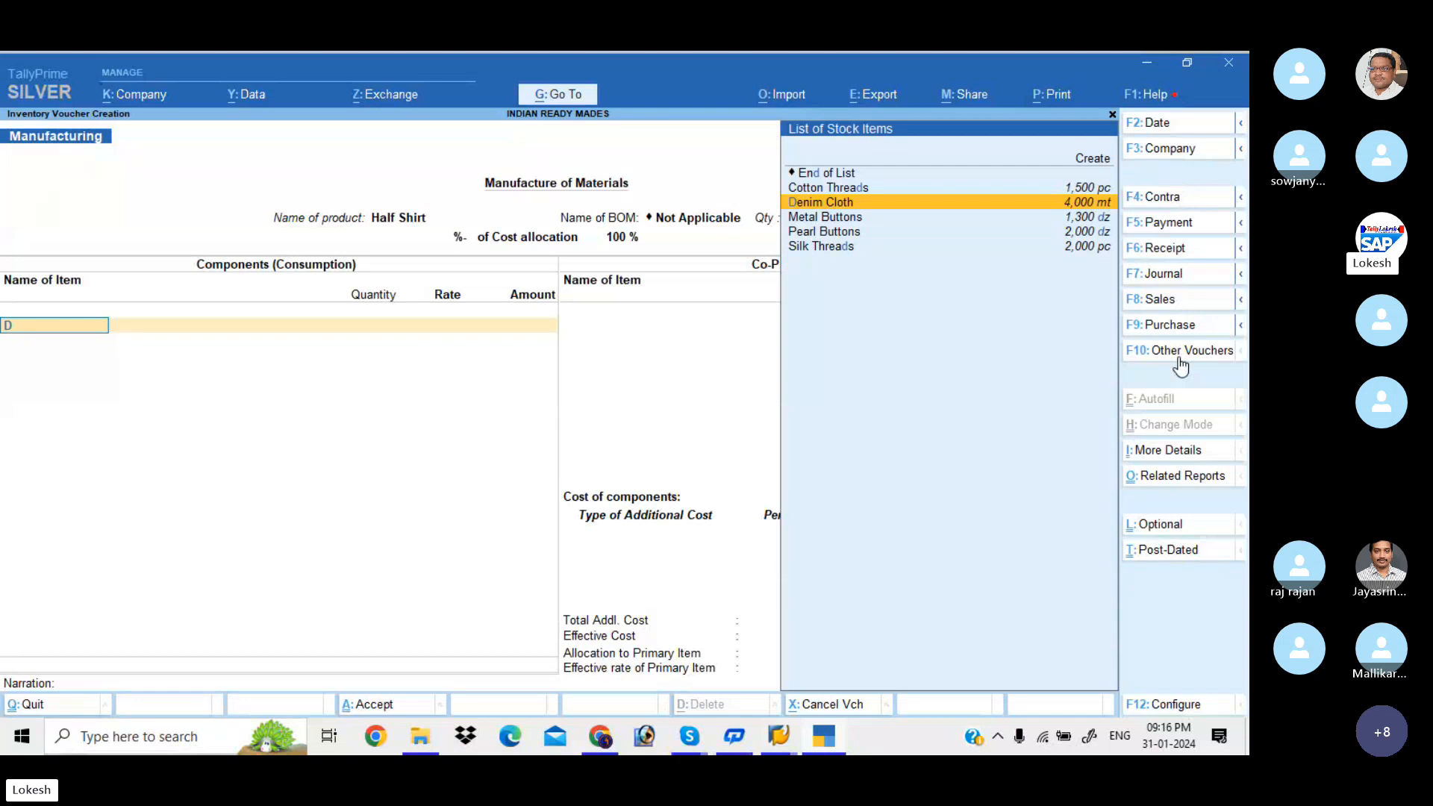
key(Return)
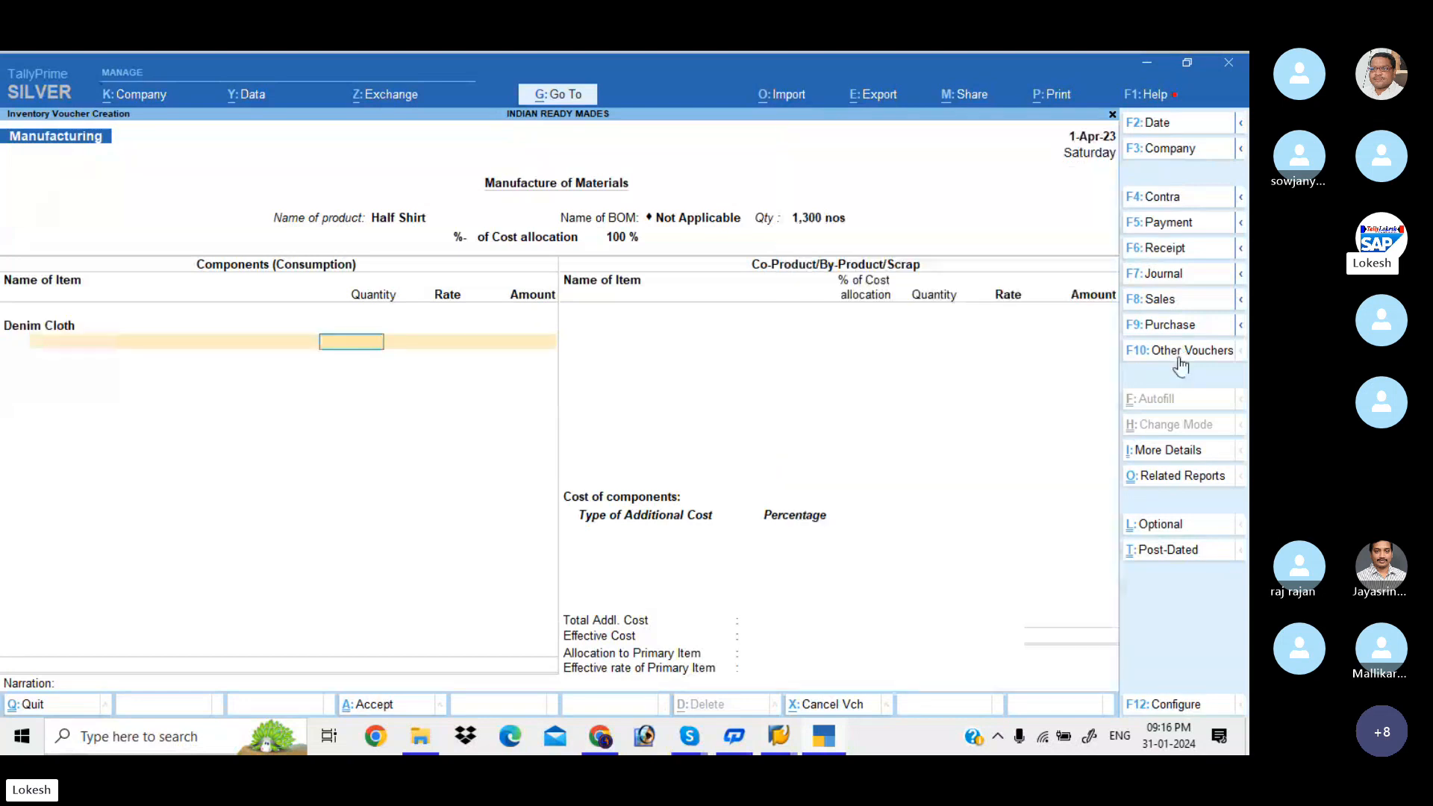
text(2600)
key(Return)
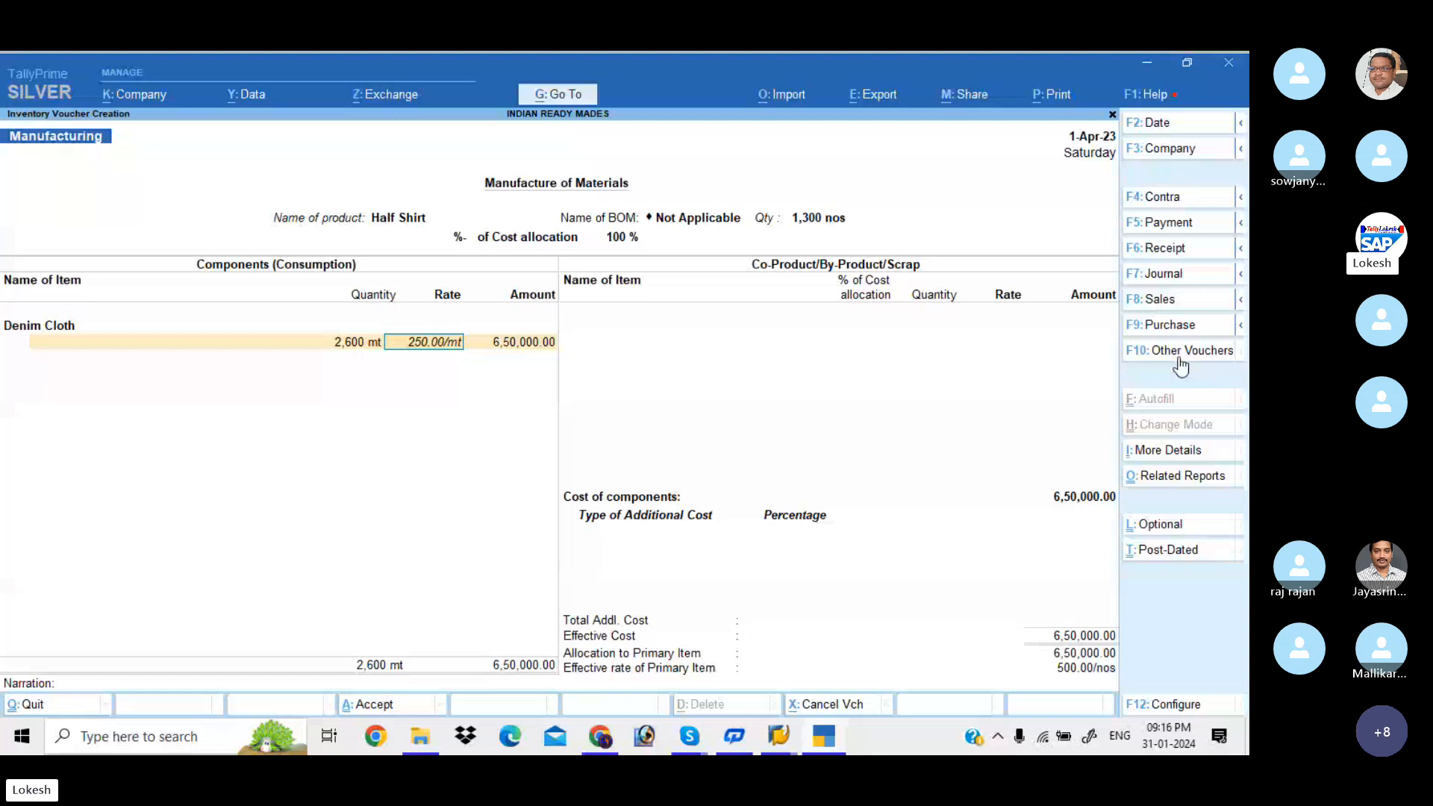
key(Return)
key(Return)
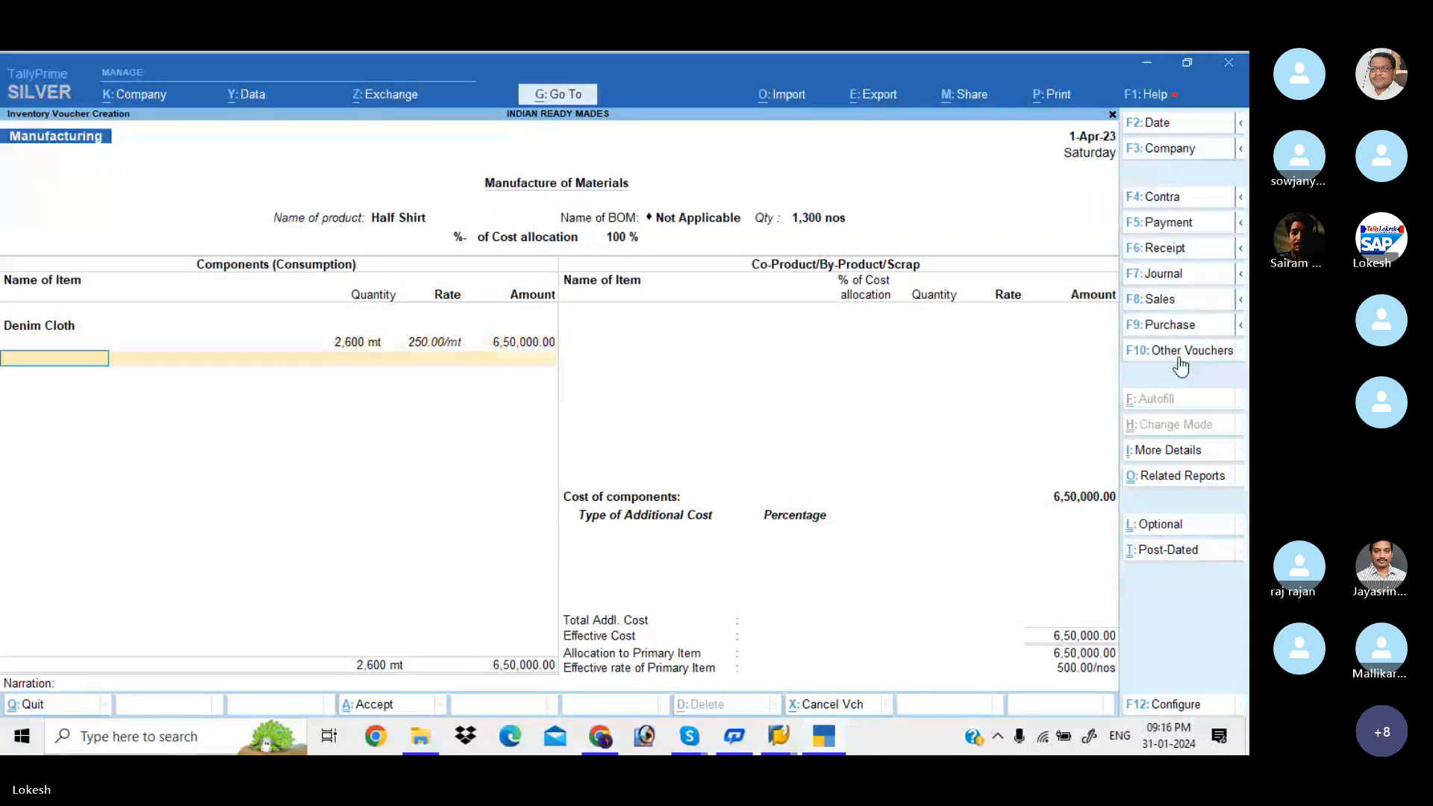
- Add Pearl Buttons as a consumed component with a quantity of 867 dz, keeping the default rate and amount
text(P)
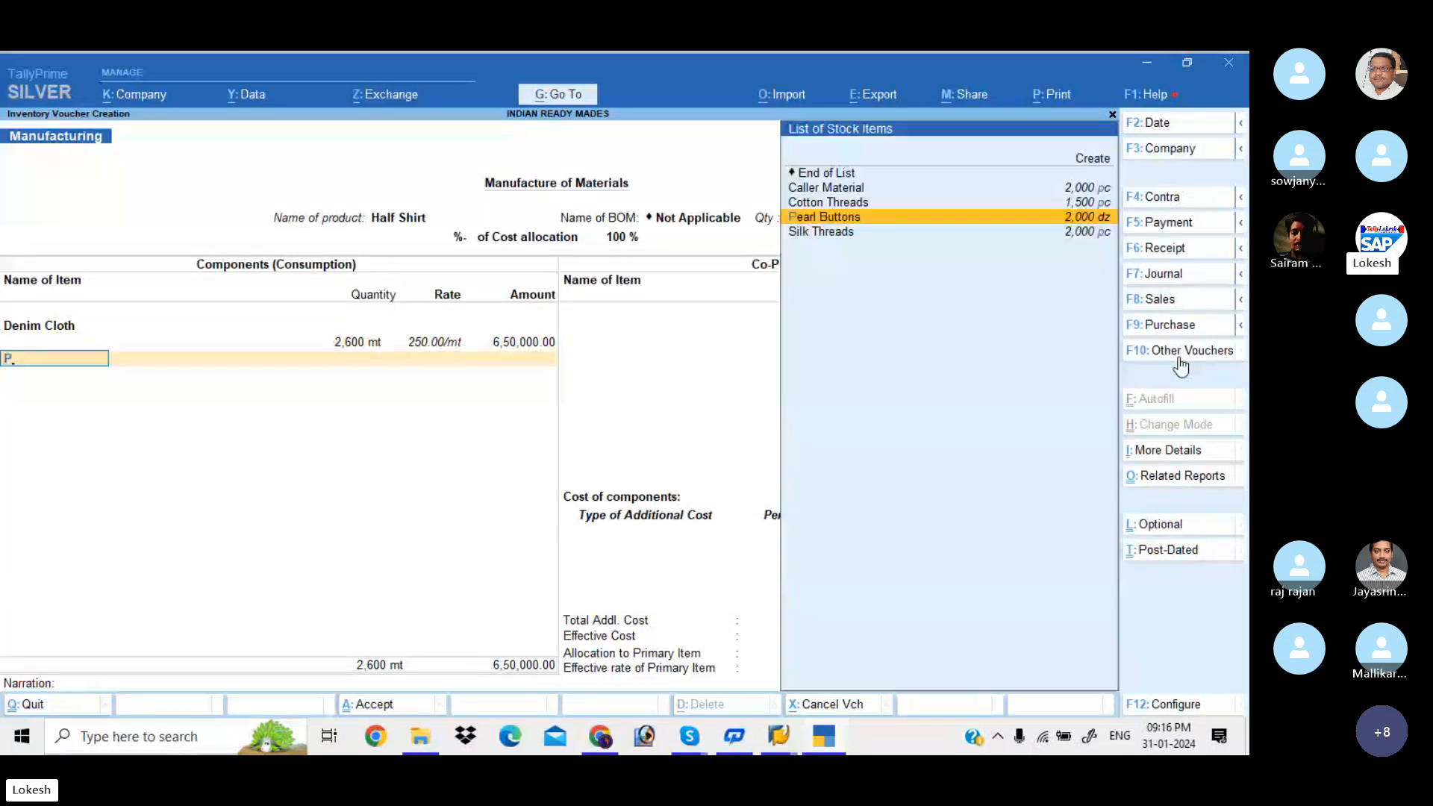
key(Return)
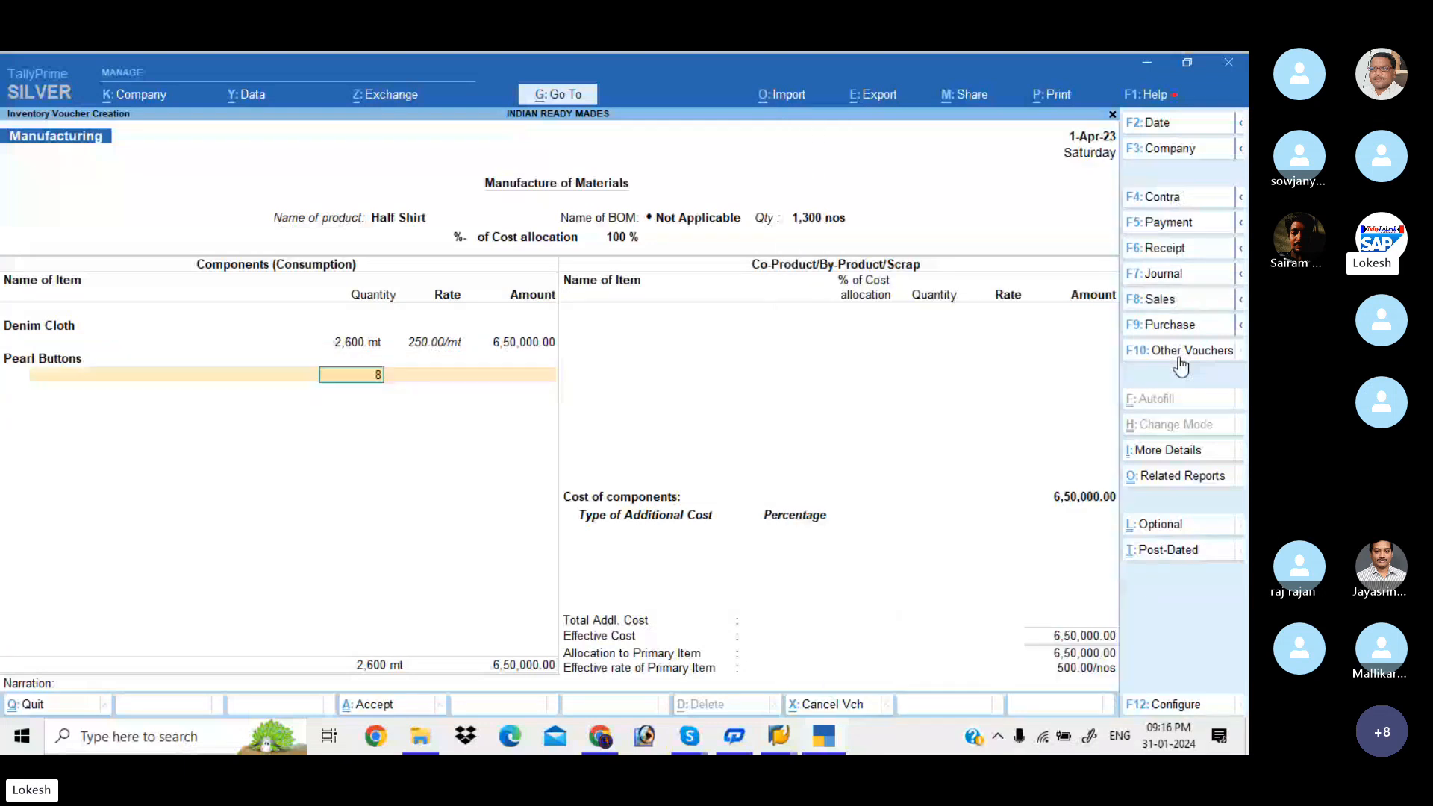
text(867)
key(Return)
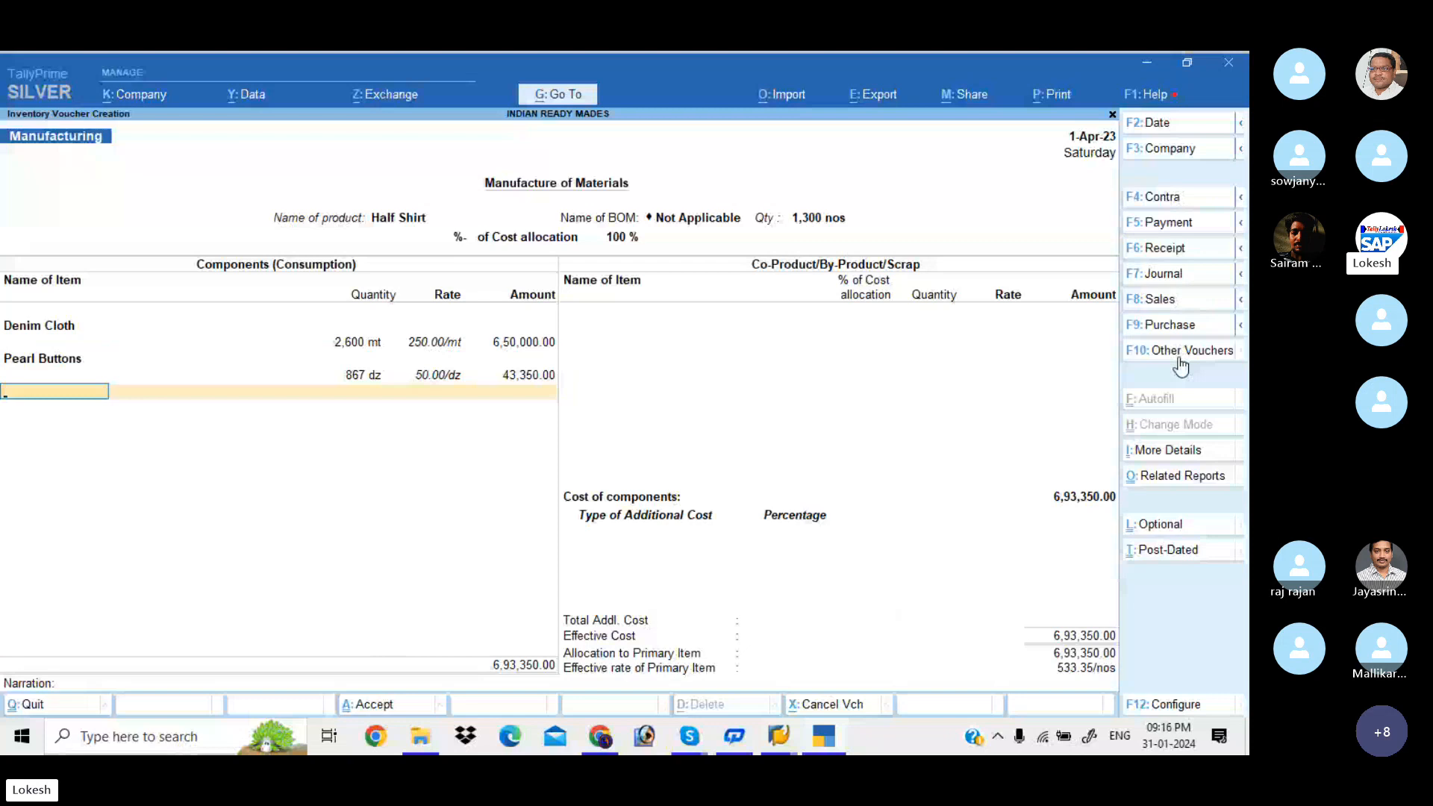
- Add Cotton Threads as a consumed component with a quantity of 1300 pc, keeping the default rate and amount
text(C)
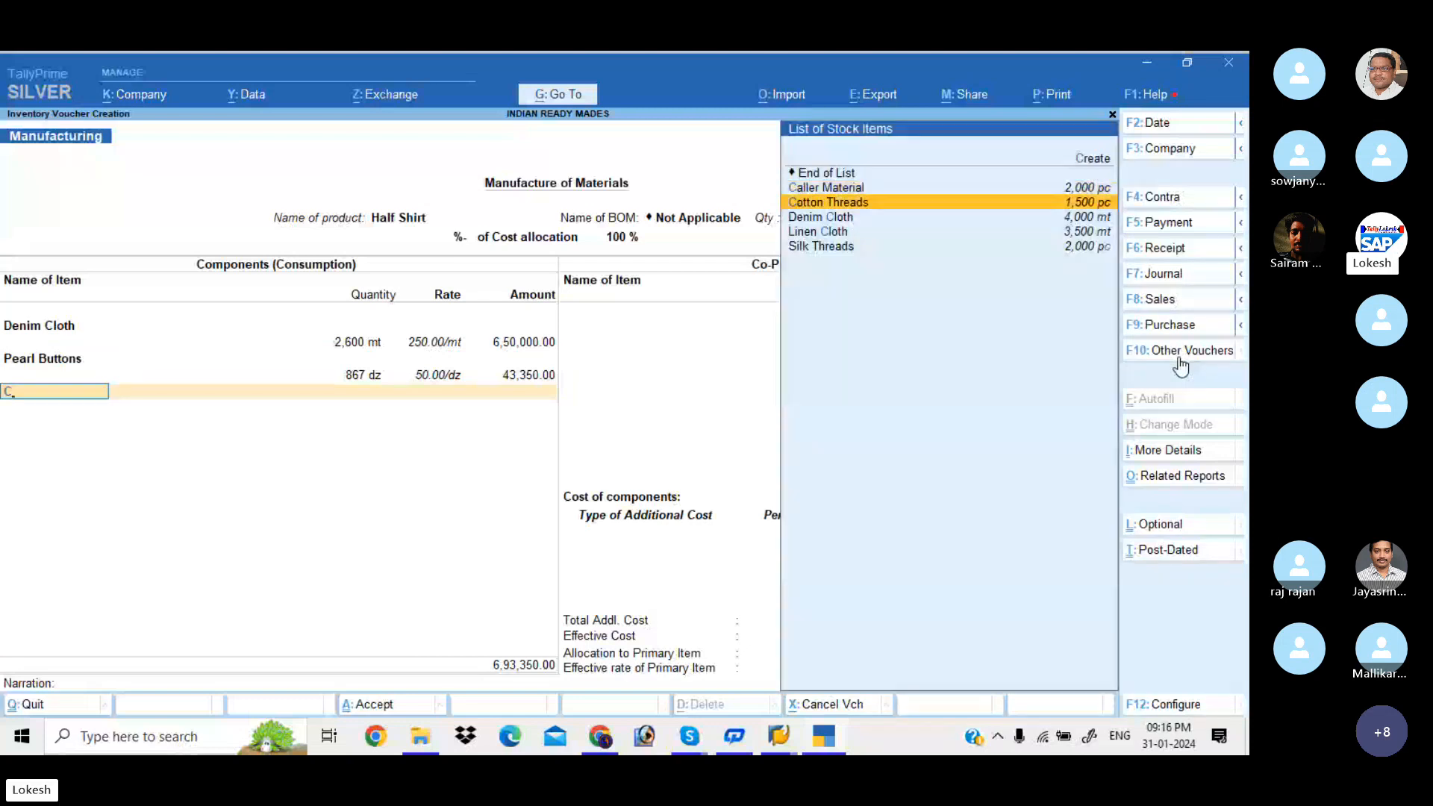
key(Return)
text(1)
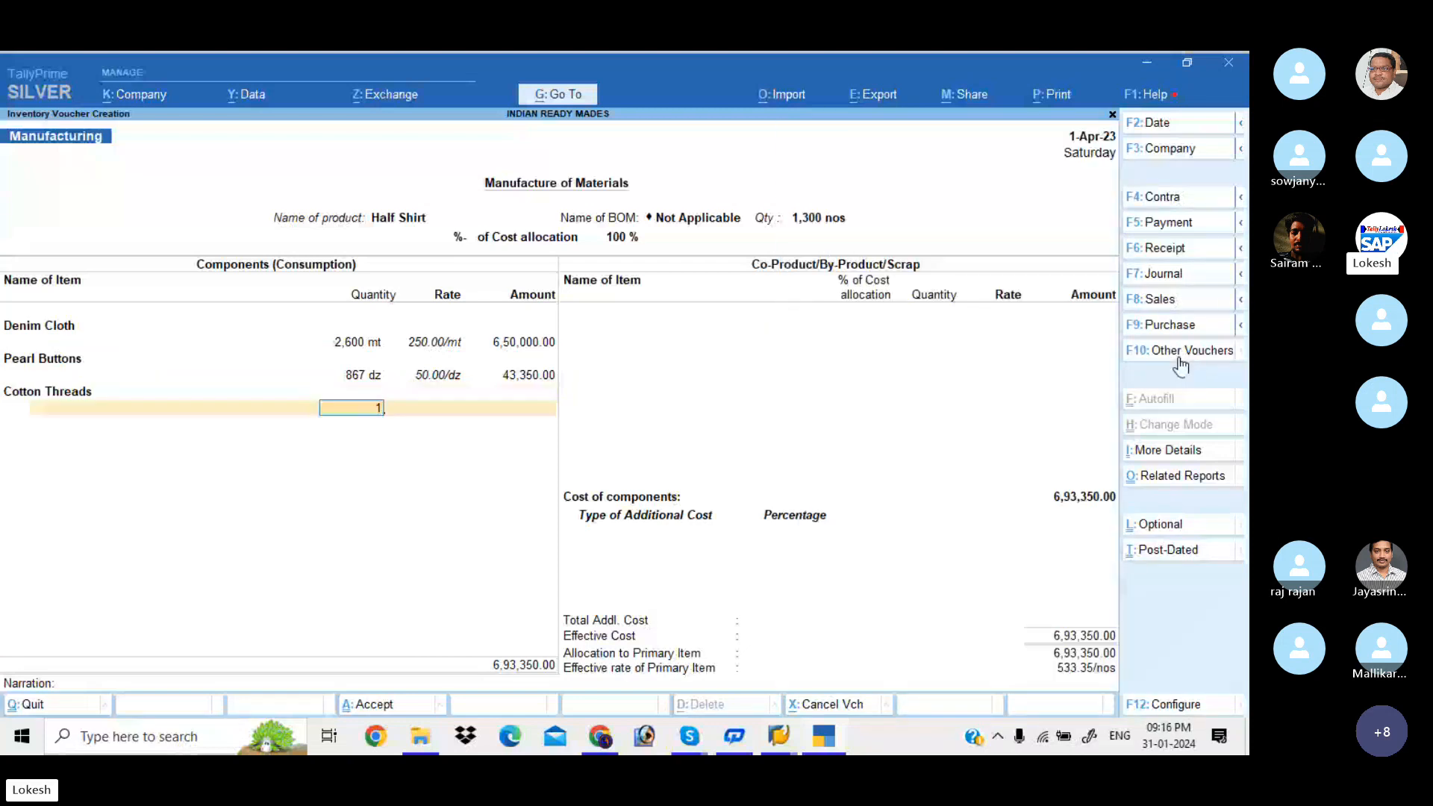
text(,300)
key(Return)
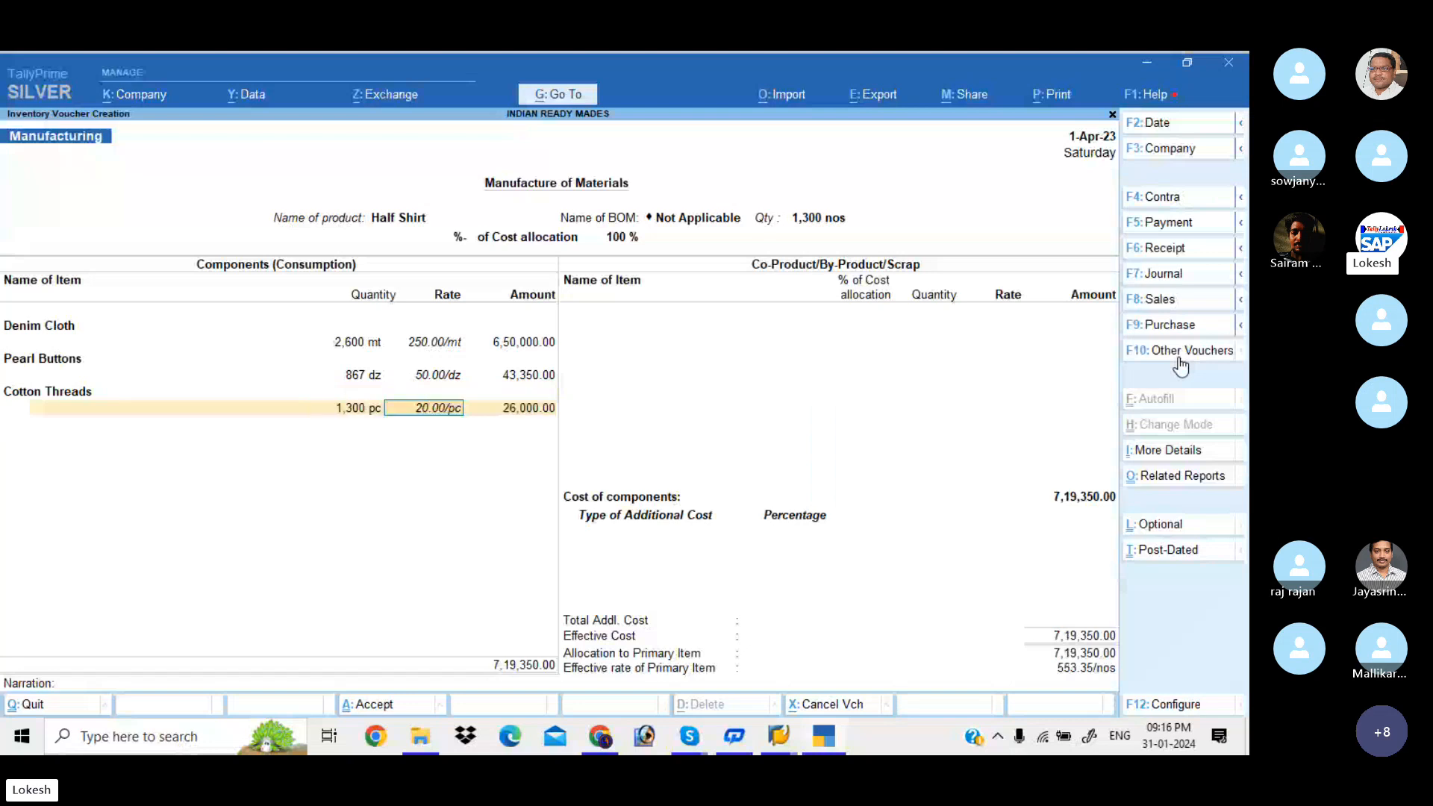
key(Return)
key(Return)
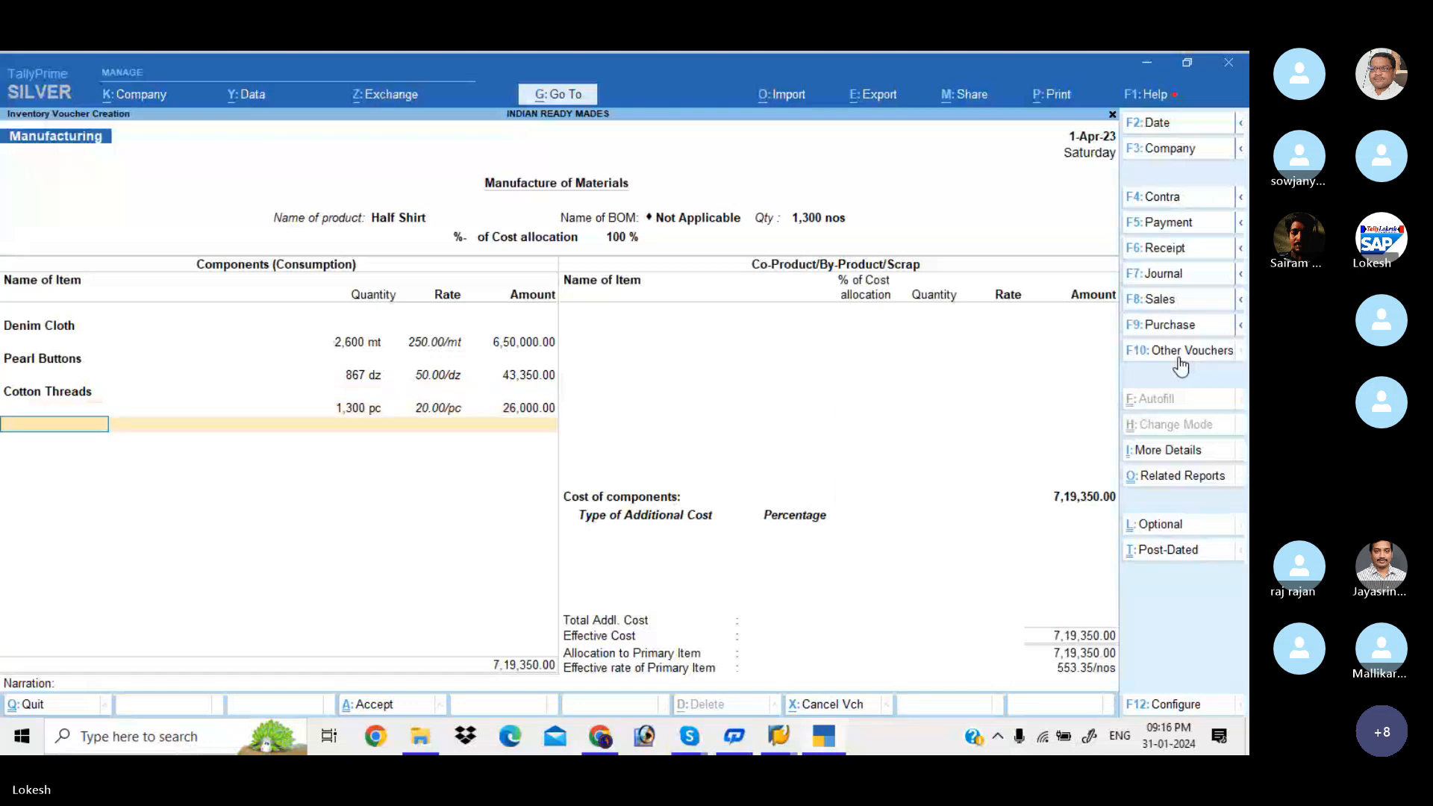
- Add Caller Material as a consumed component of Half Shirt with a quantity of 1300 pc, keeping the default rate and amount
key(Down)
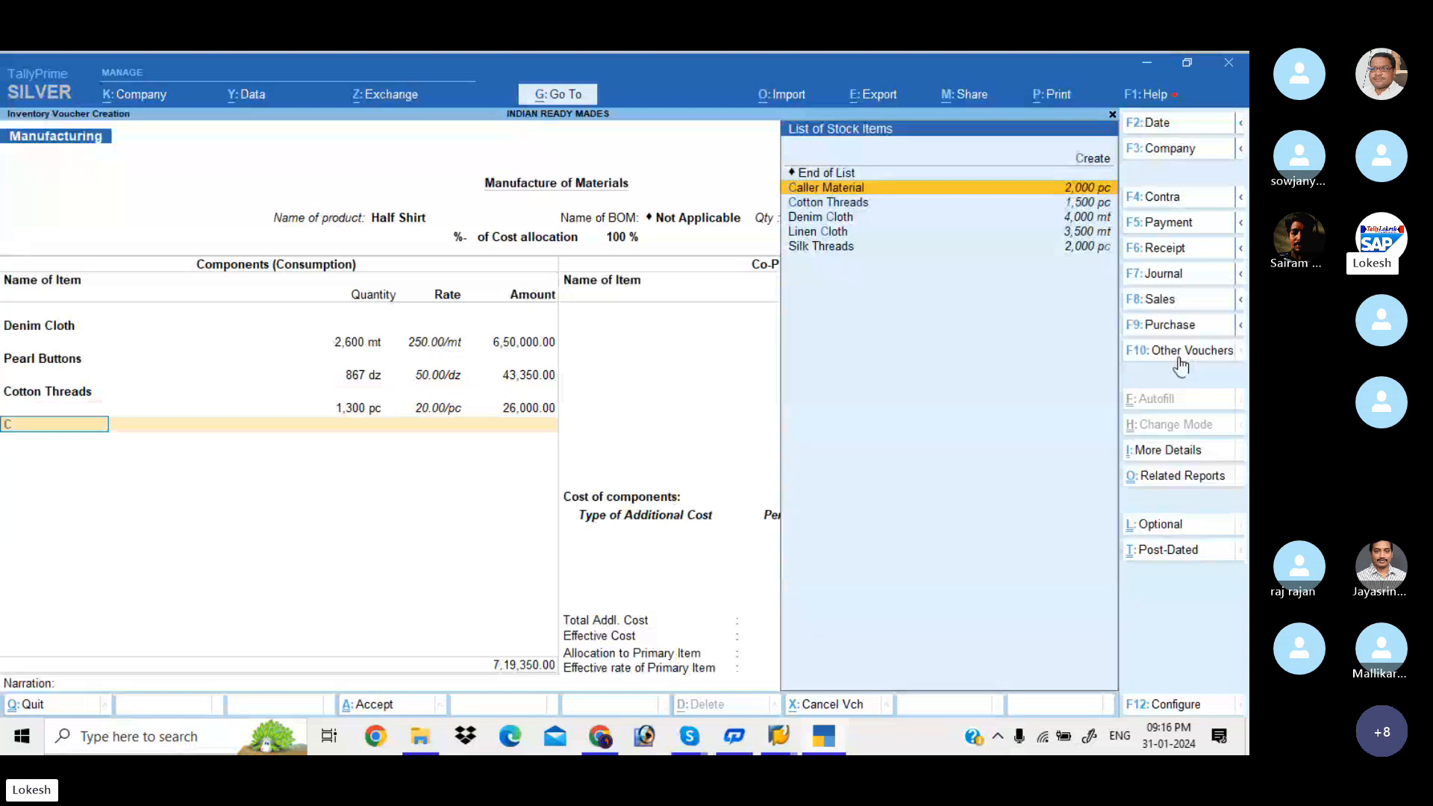
key(Return)
text(1)
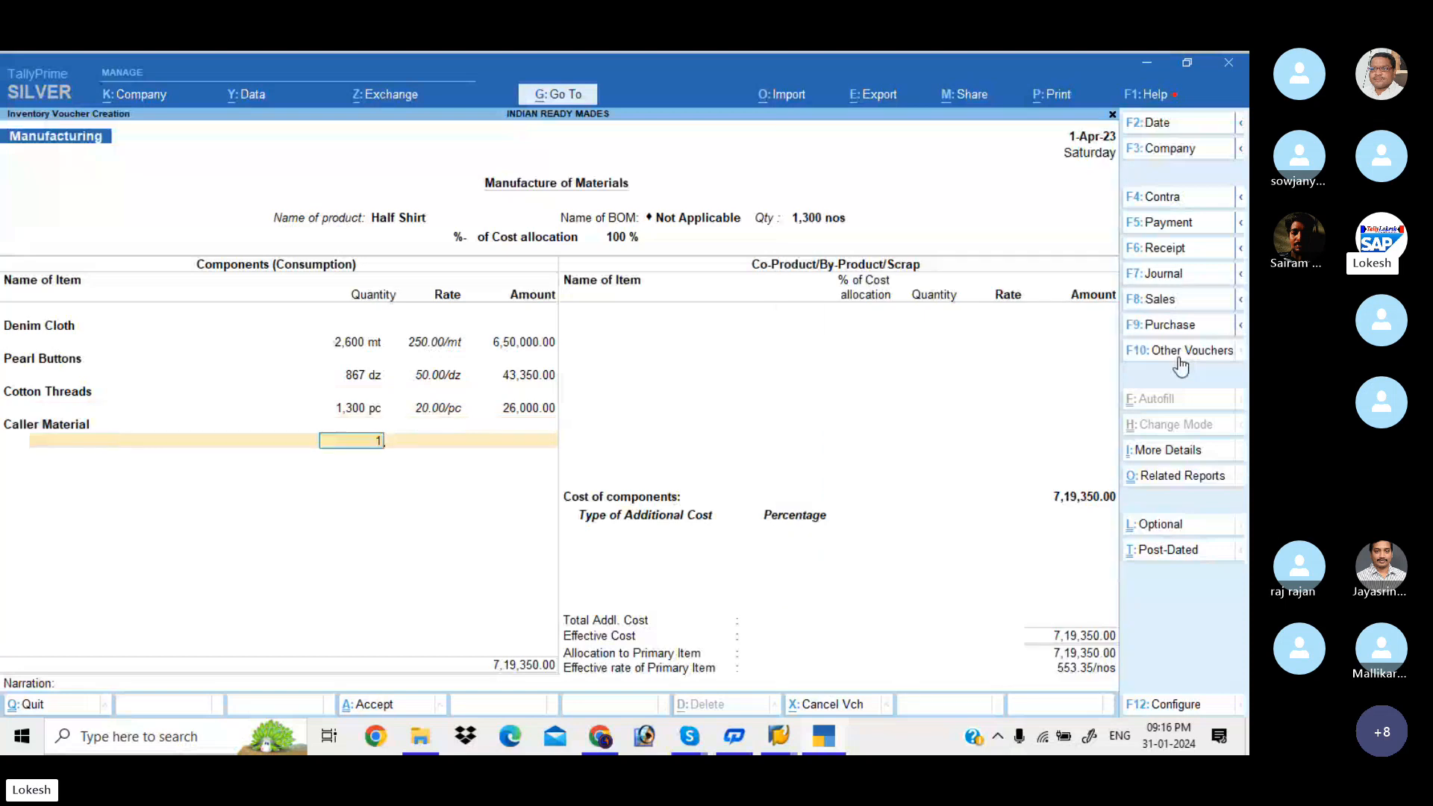
text(300)
key(Return)
key(Return)
key(Return)
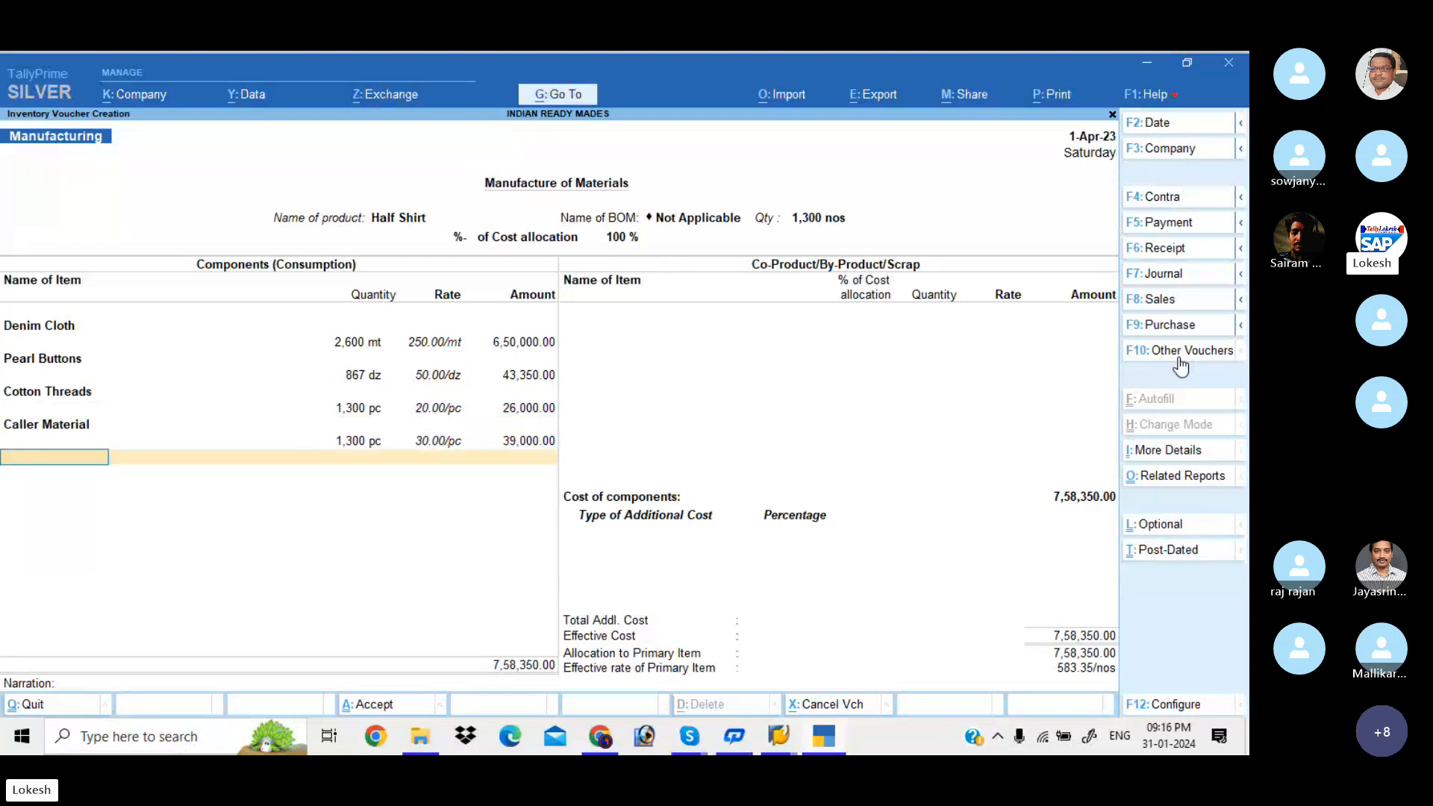
- End the component list, leave the co-product list empty, and add Wages as an additional cost of 39000
key(Return)
key(Return)
text(W)
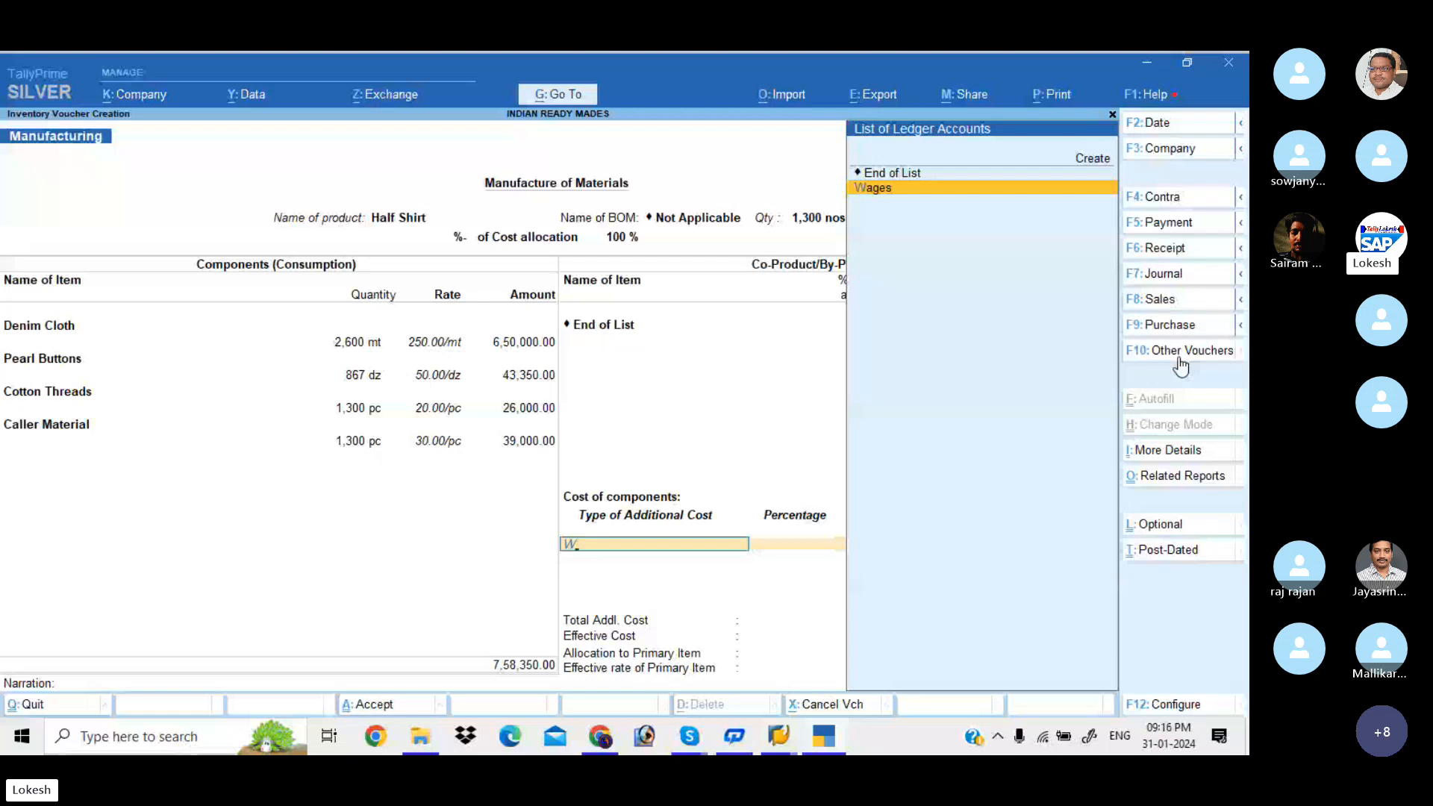
key(Return)
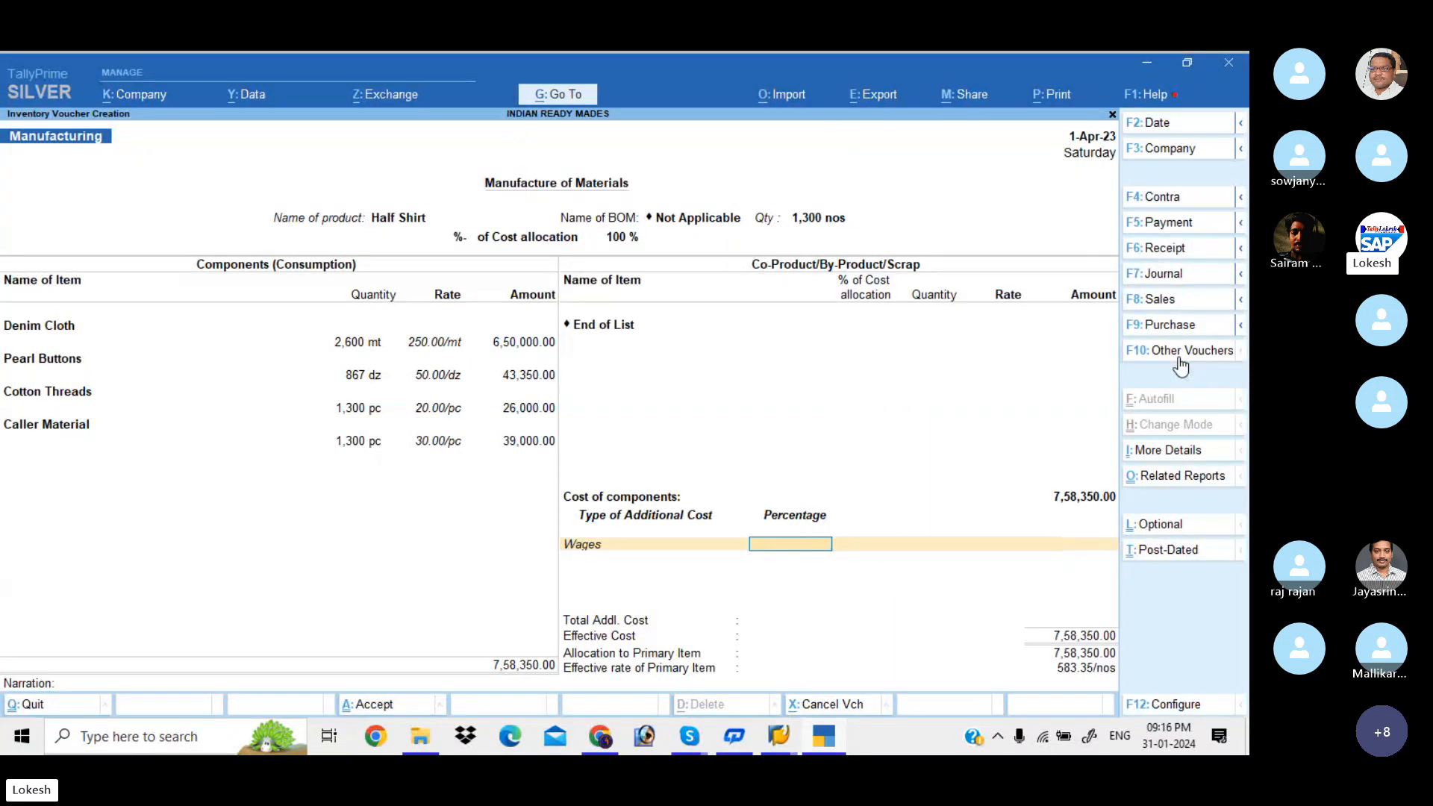
key(Return)
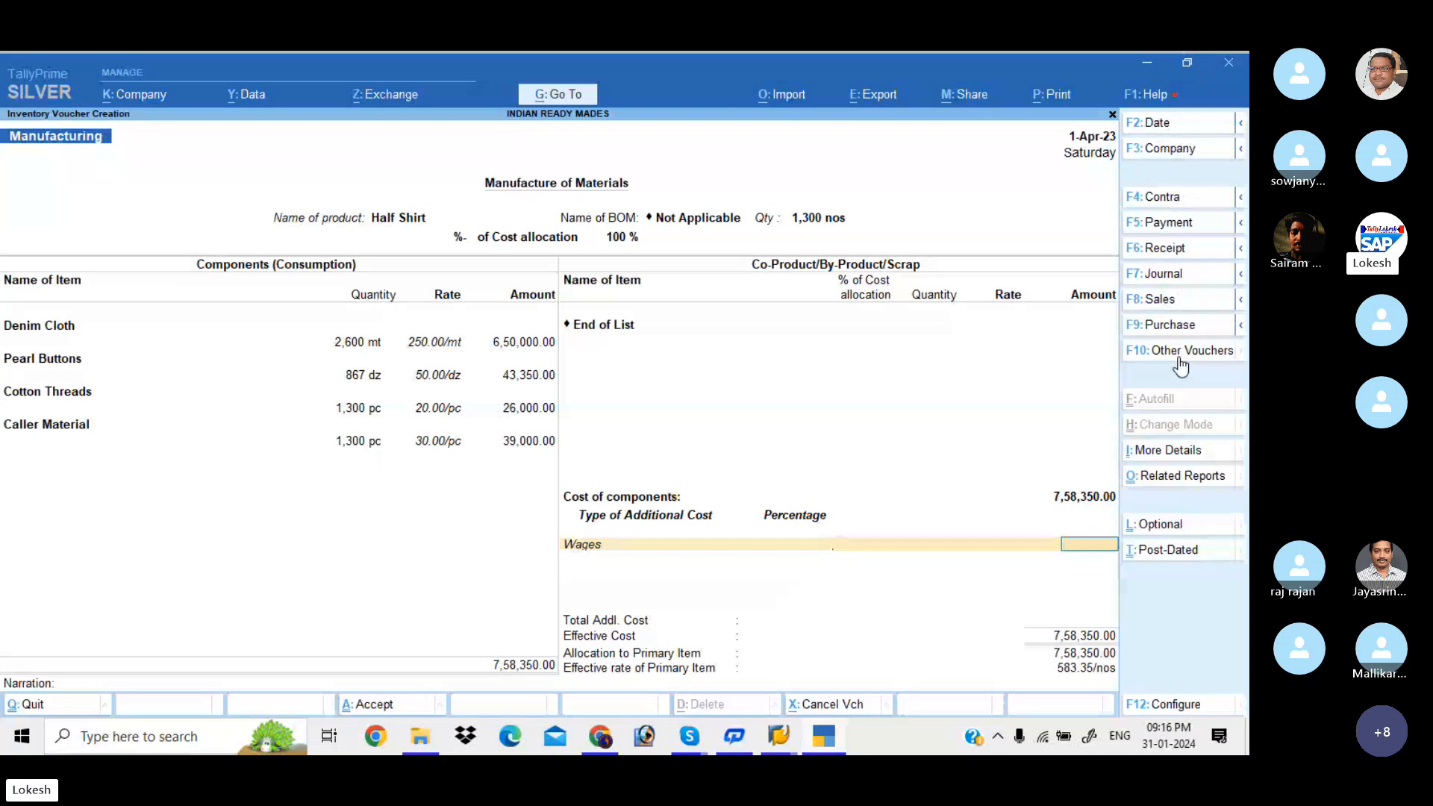
text(39000)
key(Return)
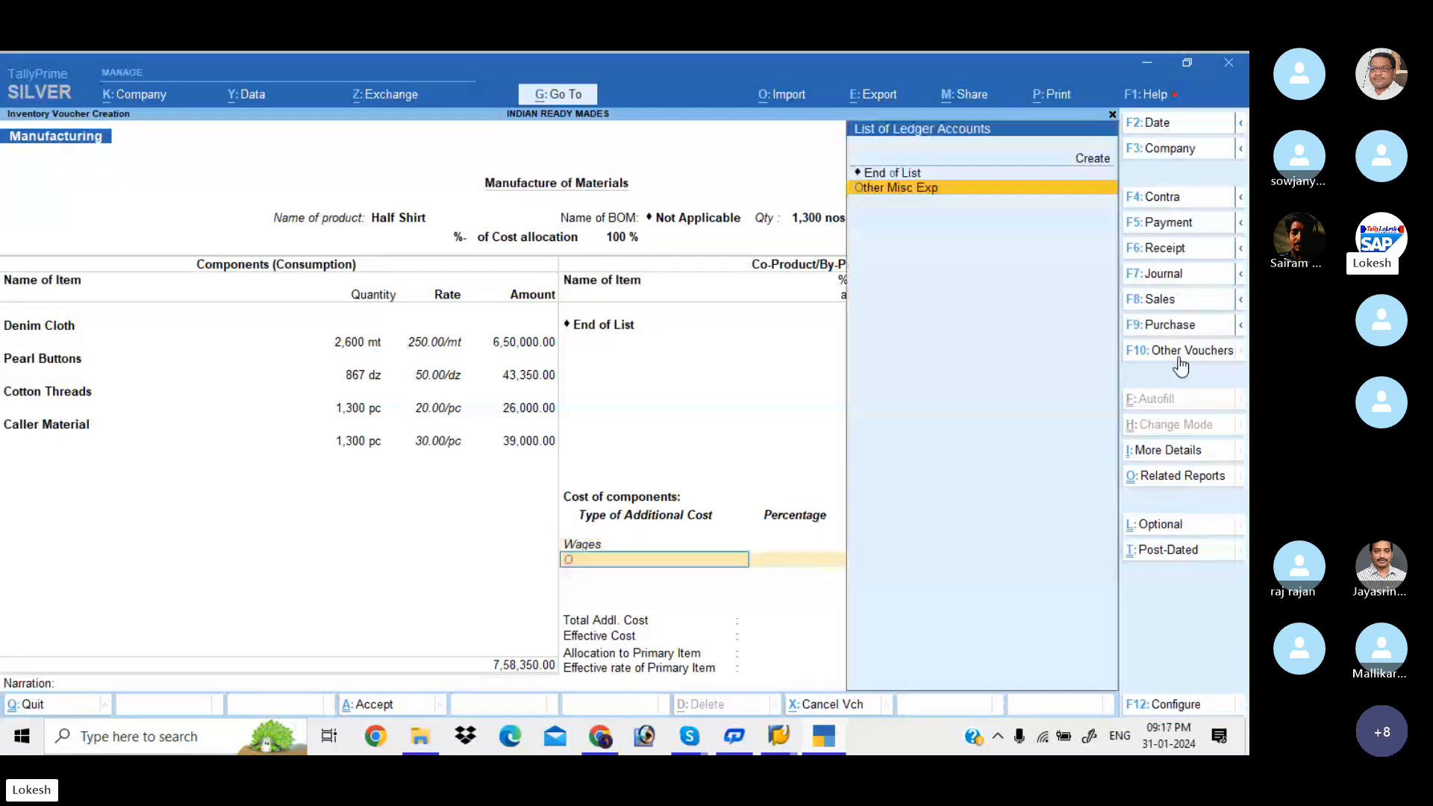
- Add Other Misc Exp as an additional cost of 91000 and accept the Half Shirt manufacturing voucher
key(Return)
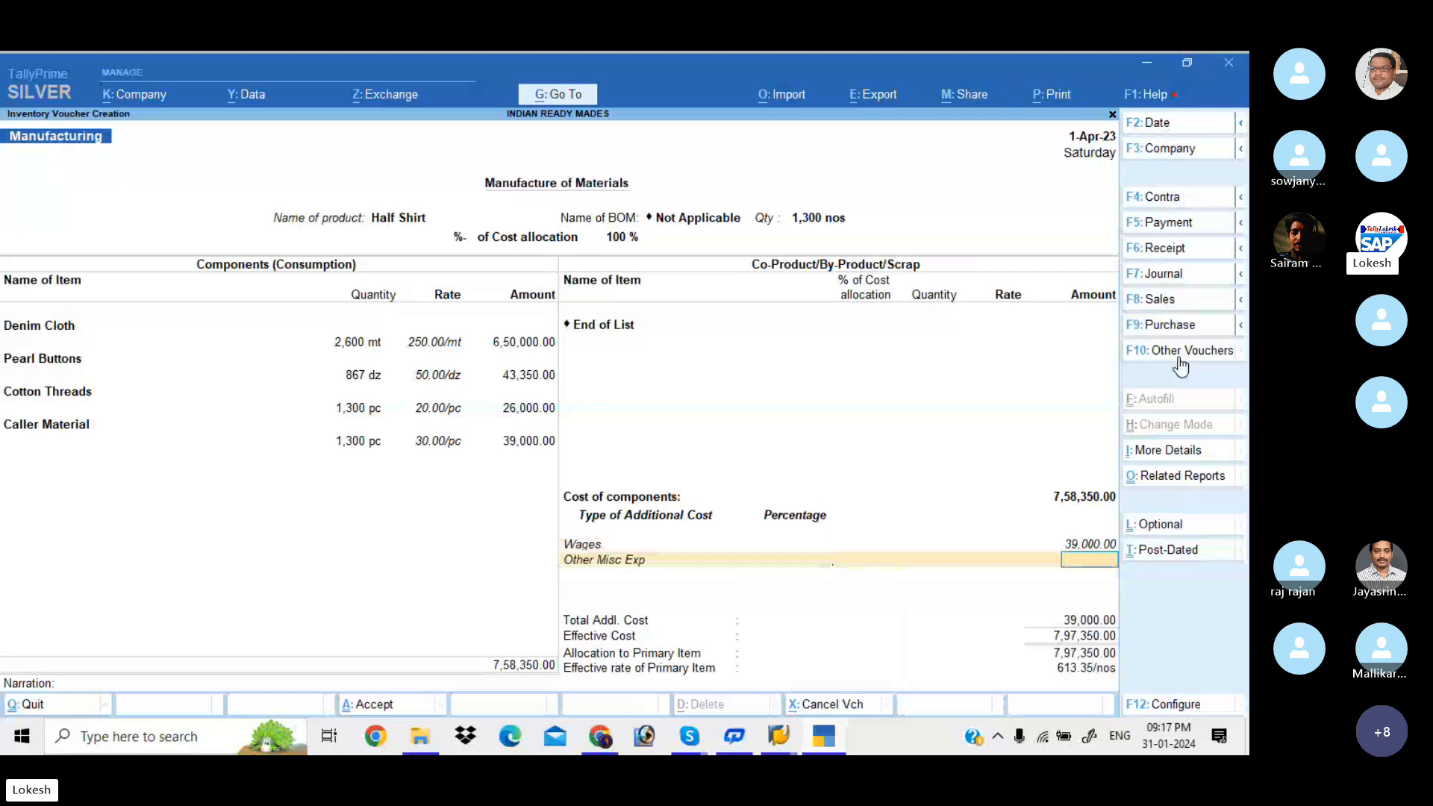
text(91000)
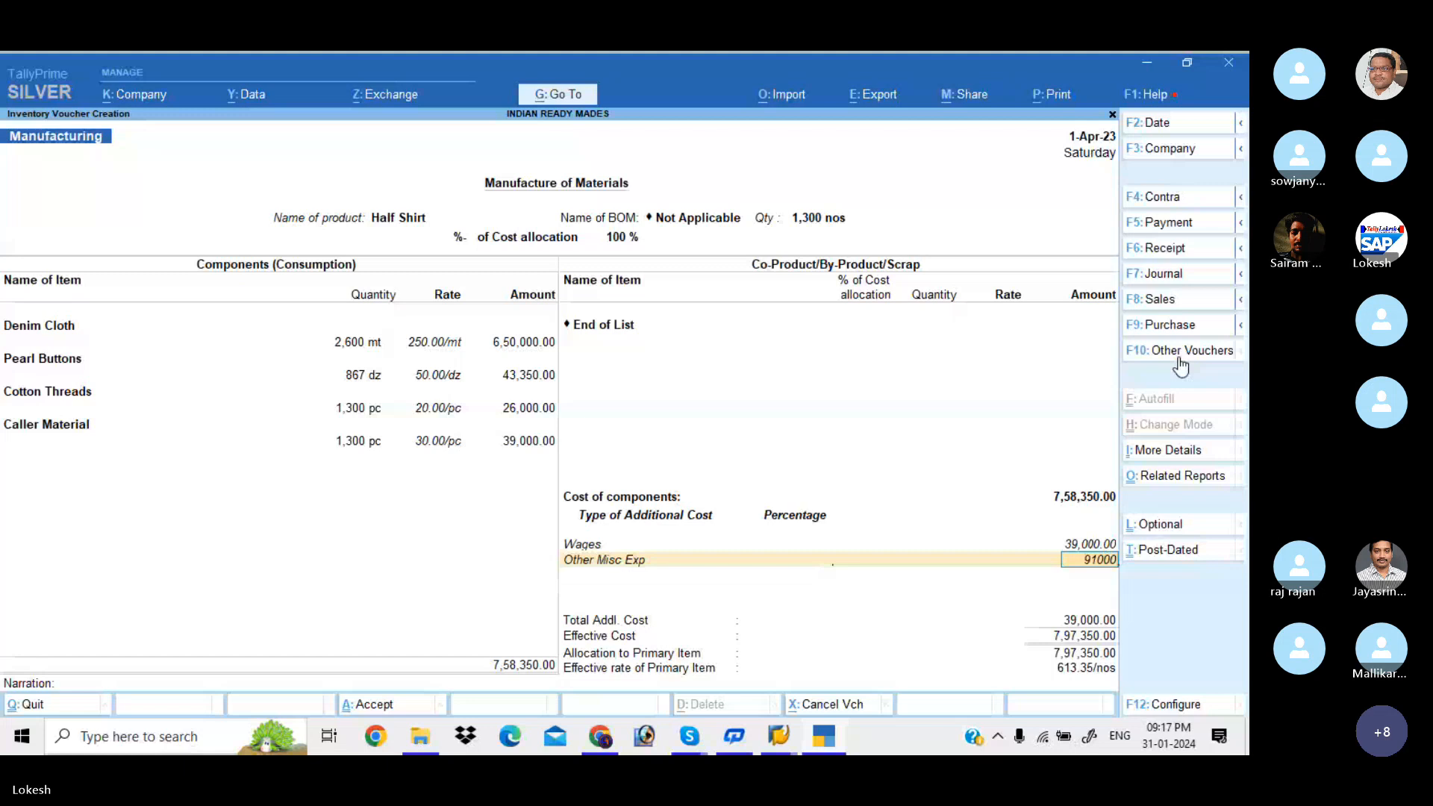
key(Return)
key(Return)
key(Return)
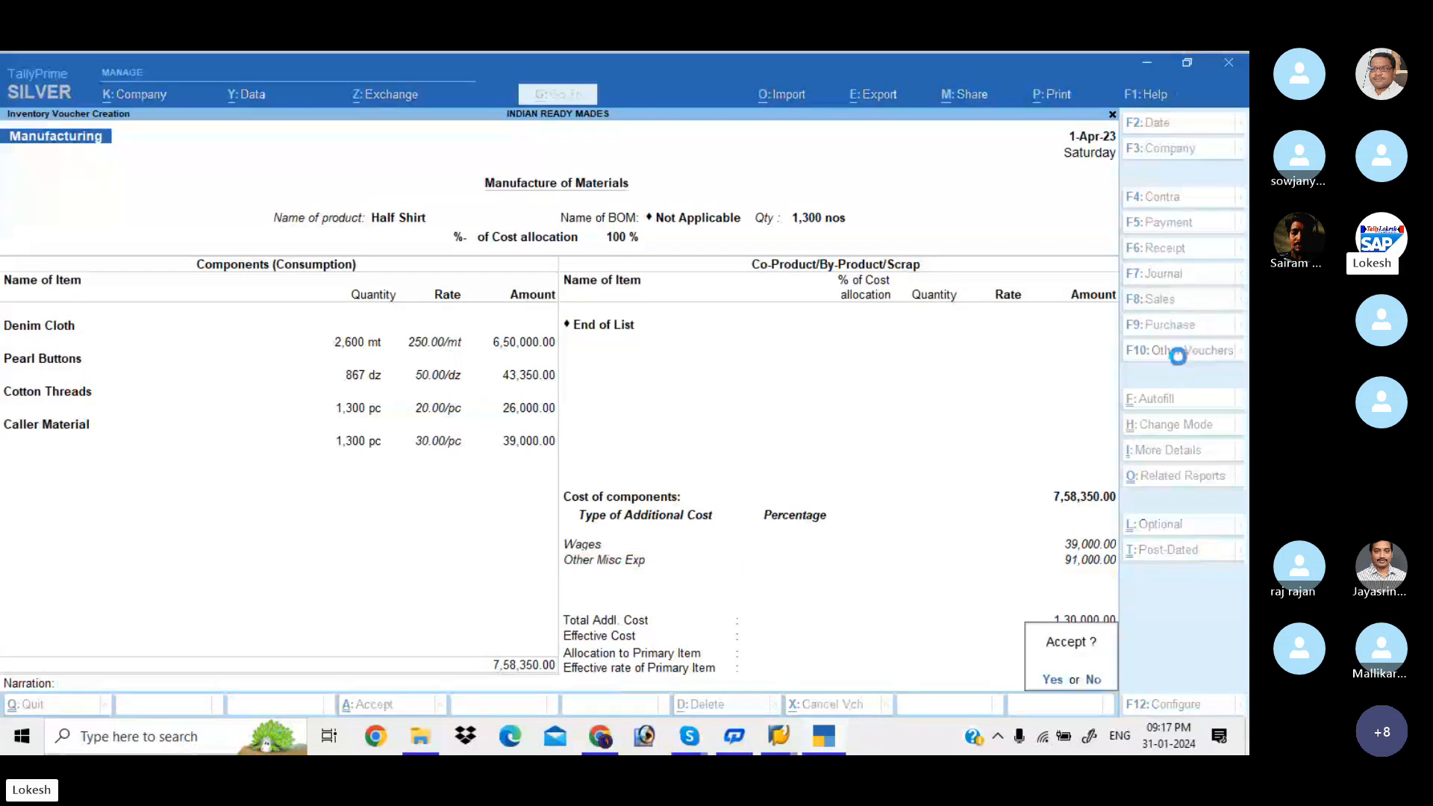
key(Return)
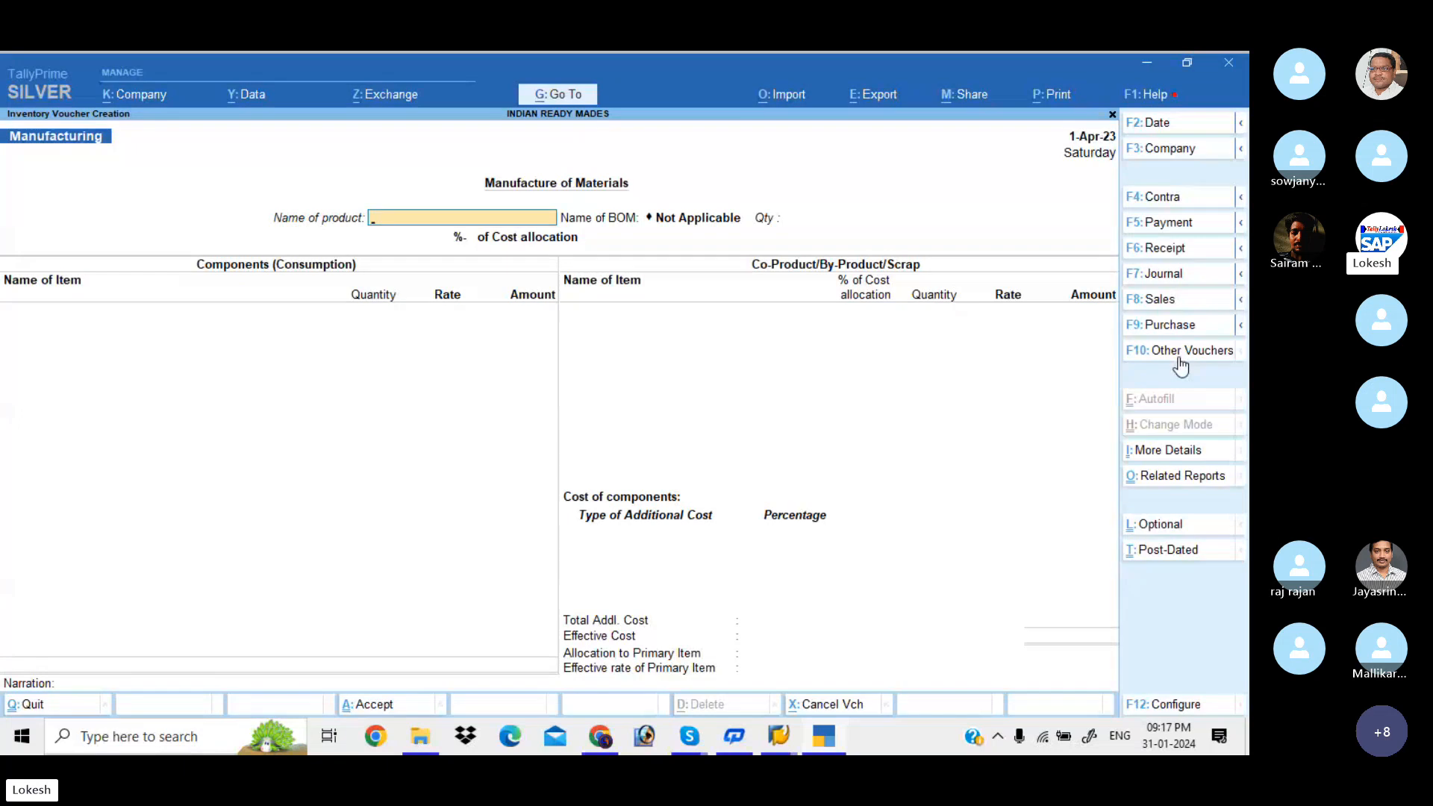
- Select Full Shirt as the product to manufacture, with no BOM and a quantity of 1300 nos
text(F)
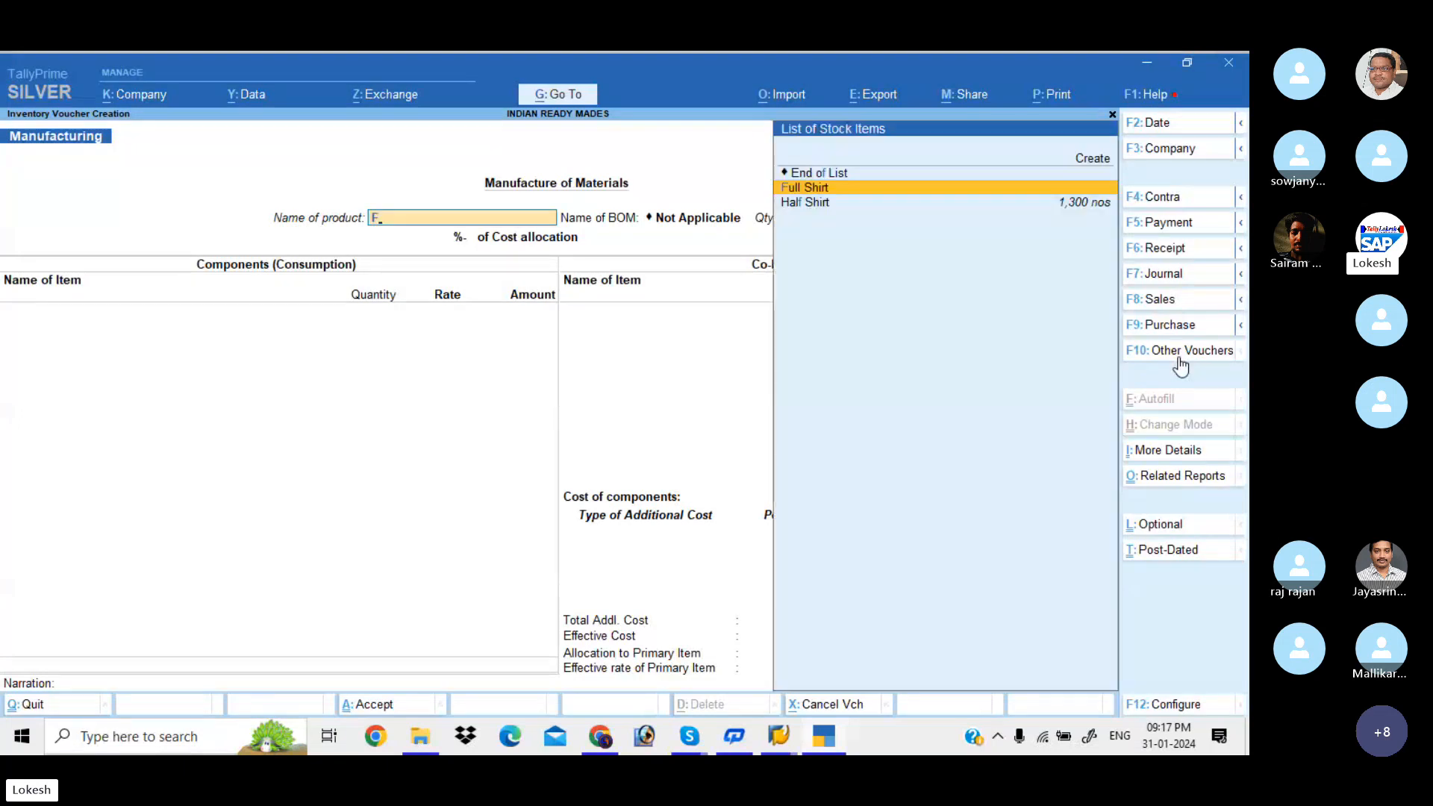
key(Down)
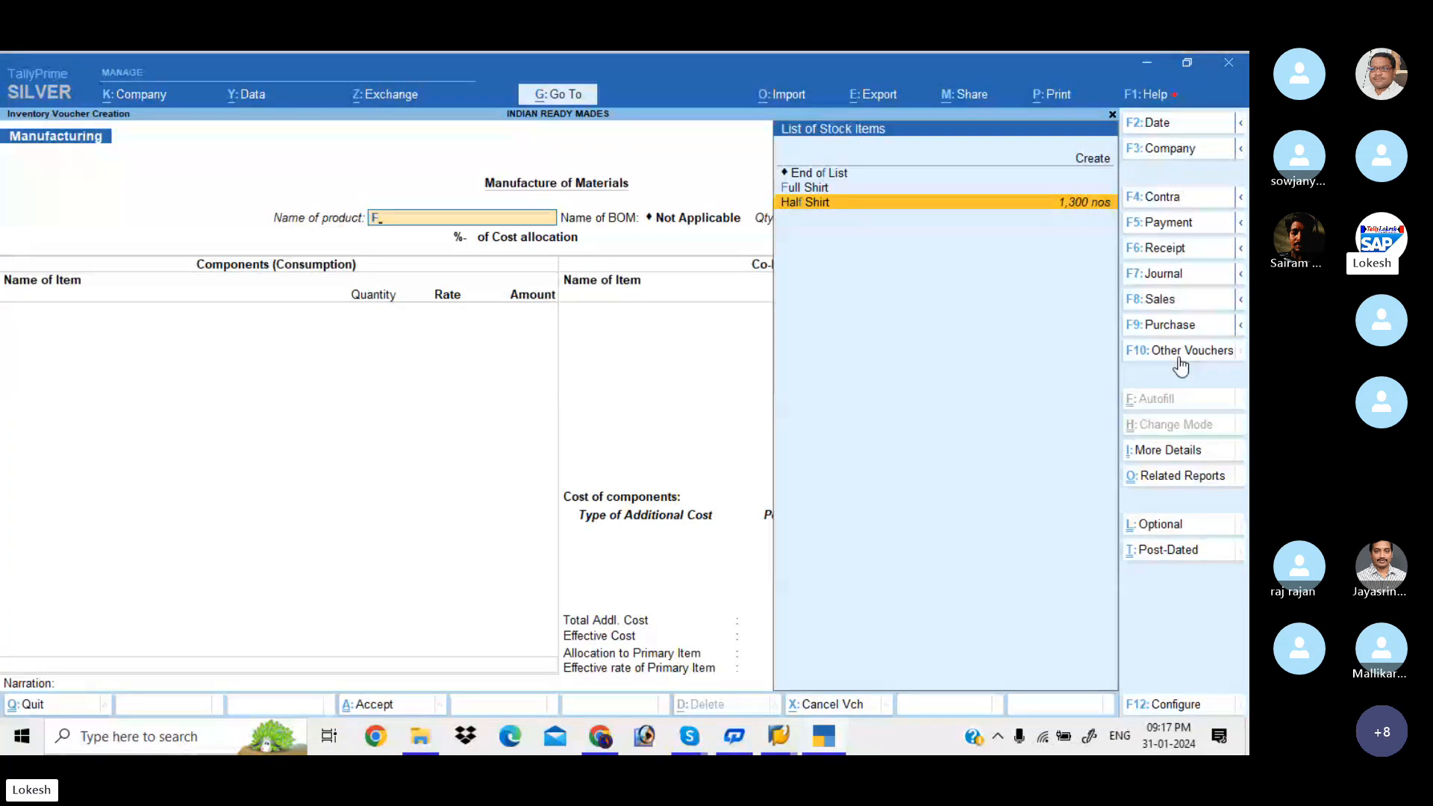
key(Up)
key(Return)
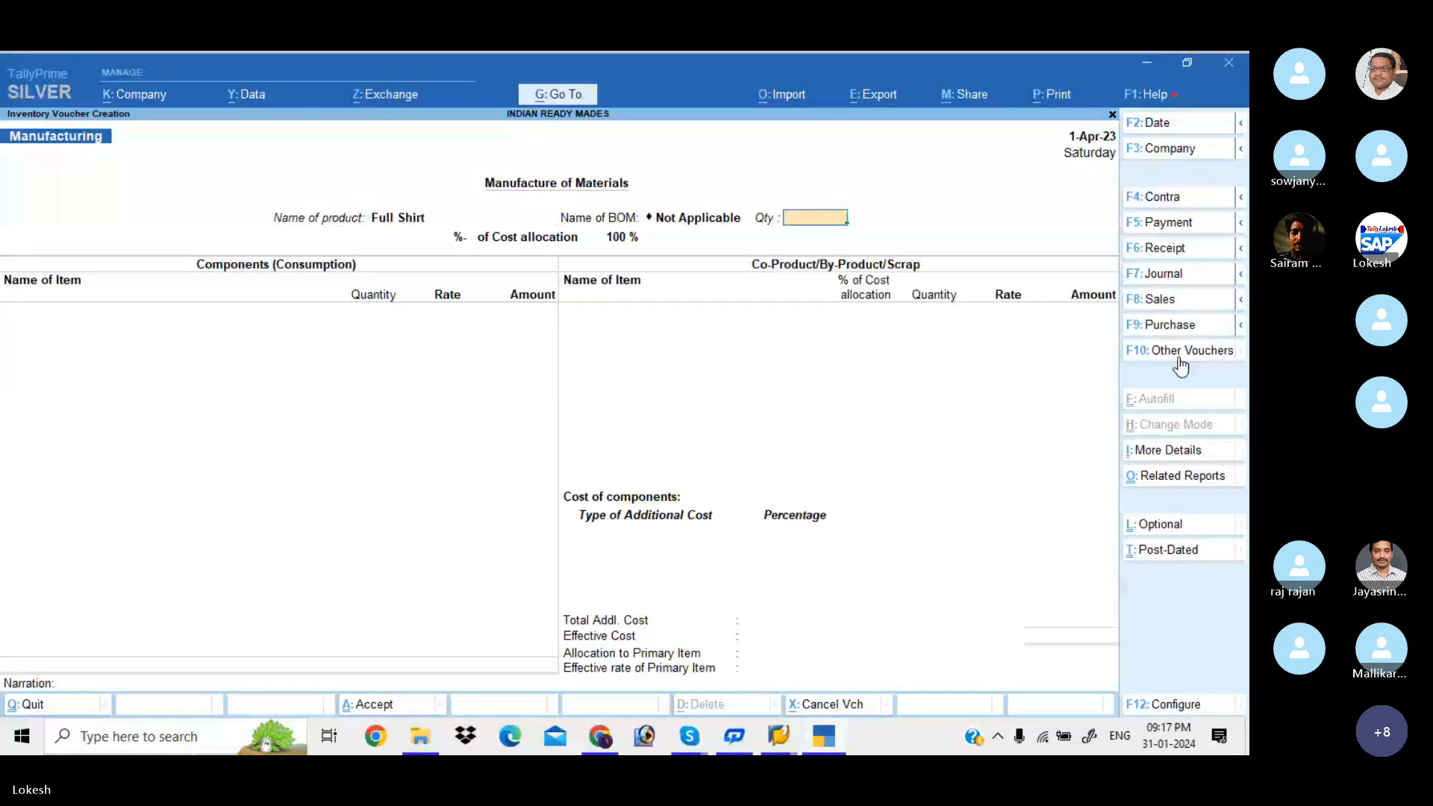
text(1300)
key(Return)
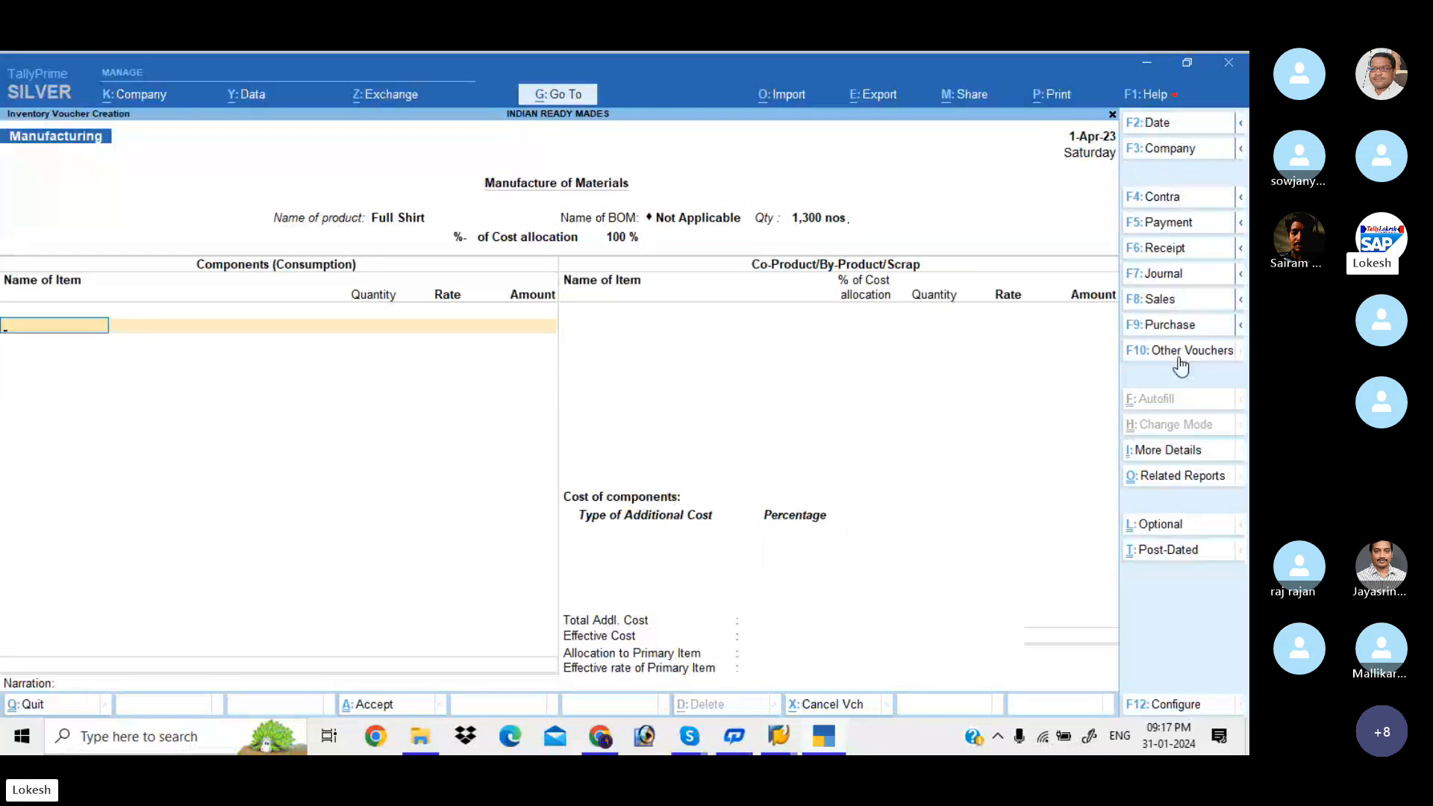
- Add Linen Cloth as a consumed component with a quantity of 3250 mt, keeping the default rate and amount
text(L)
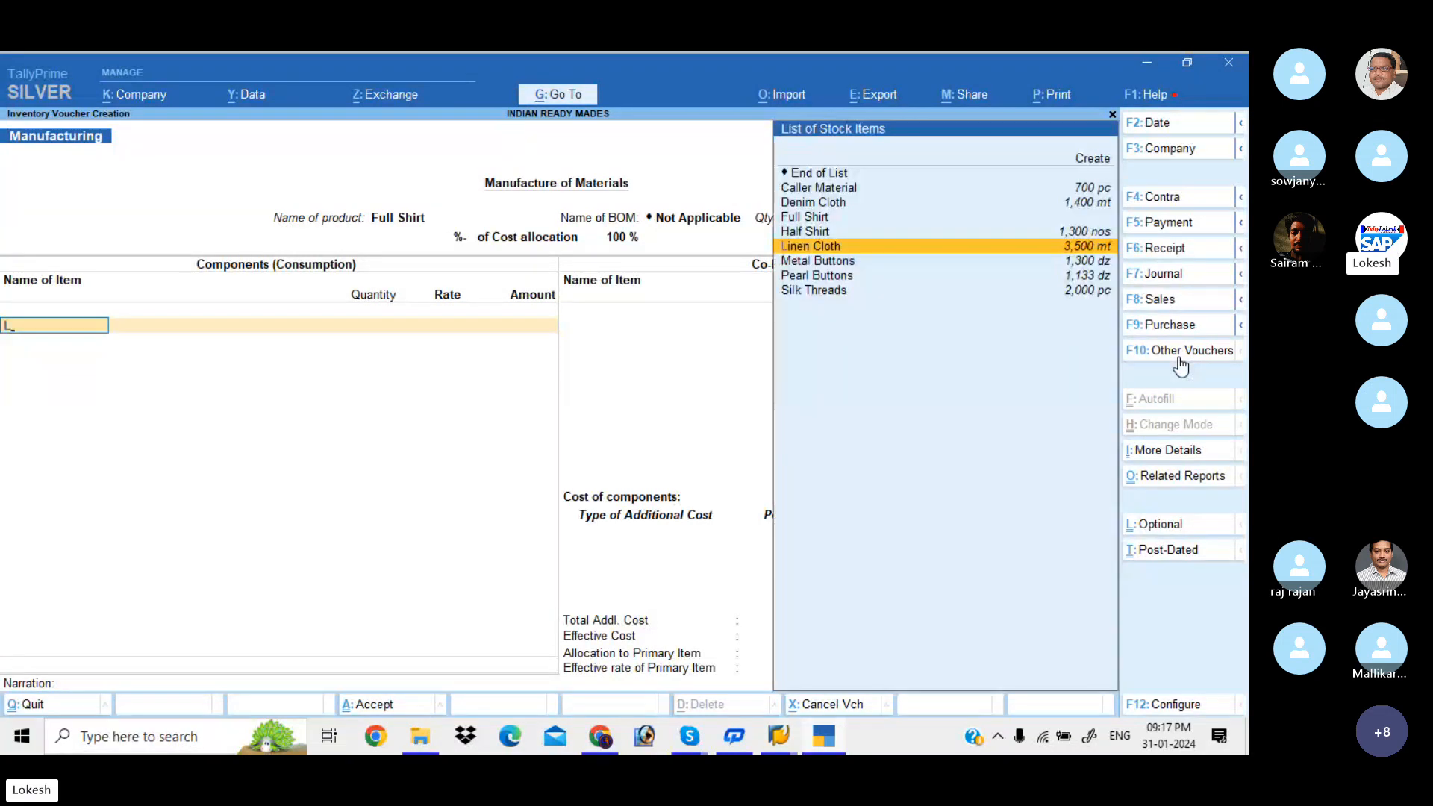
key(Return)
text(3,25)
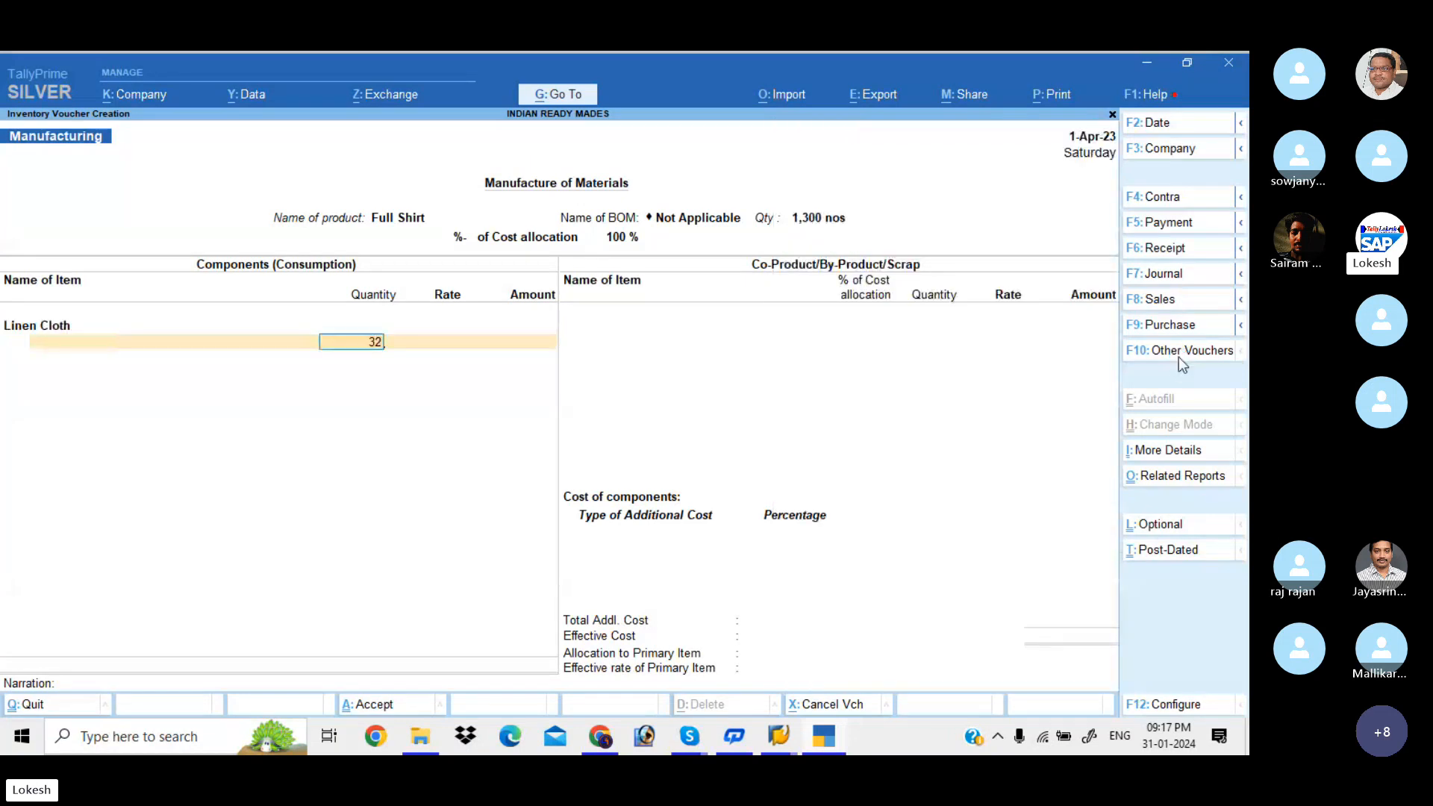
text(0)
key(Return)
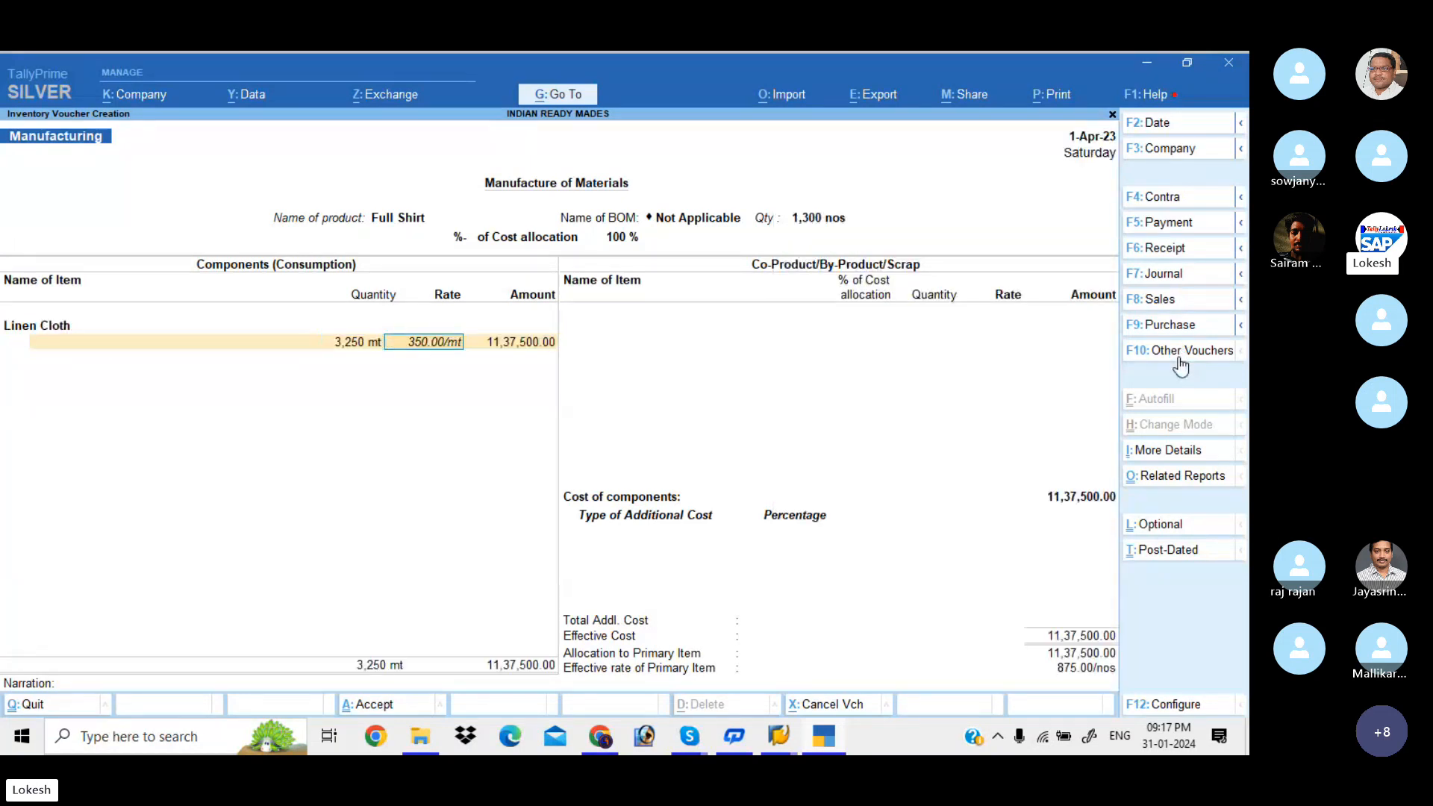
key(Return)
key(Return)
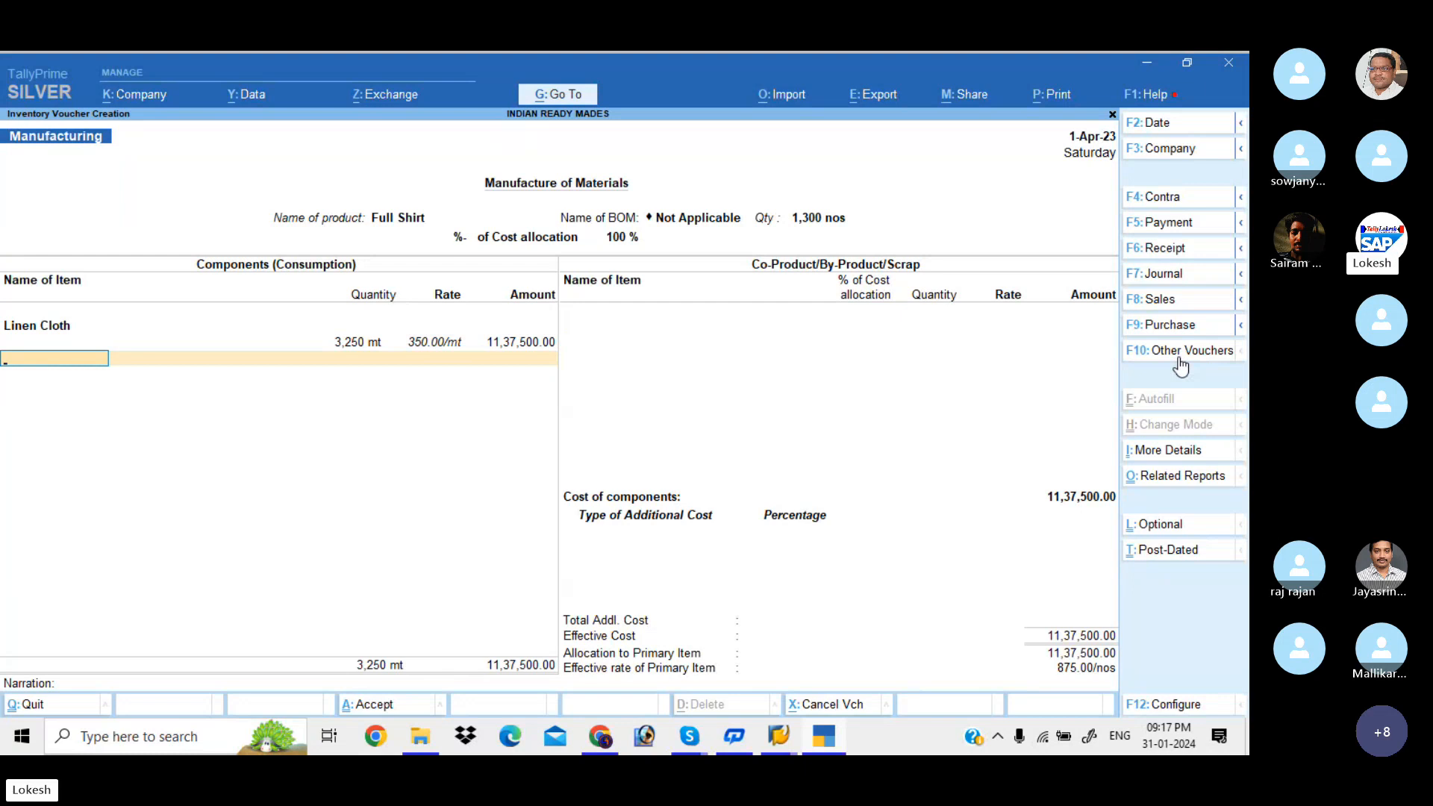
- Add Metal Buttons as a consumed component with a quantity of 1300 dz, keeping the default rate and amount
text(me)
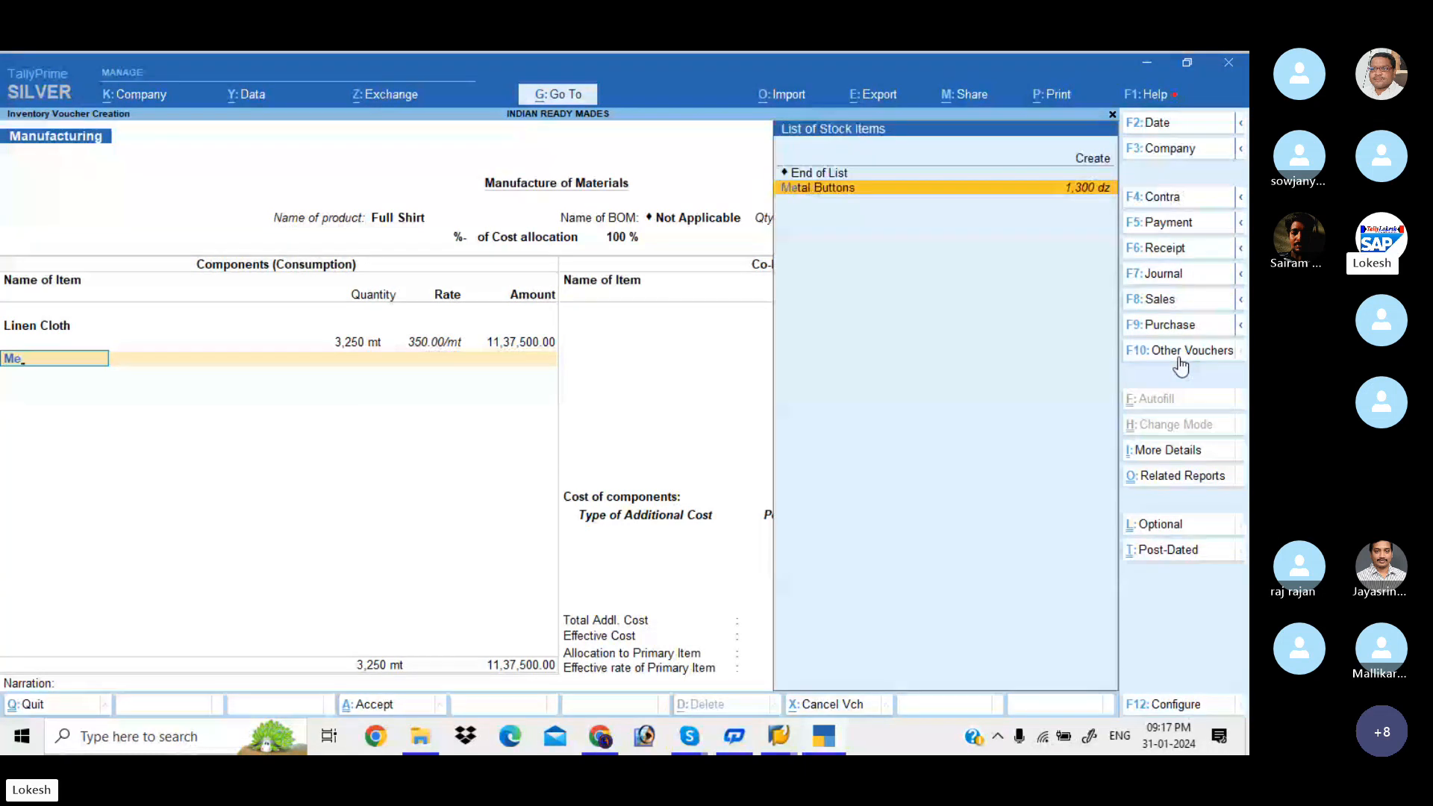
key(Return)
text(1,3)
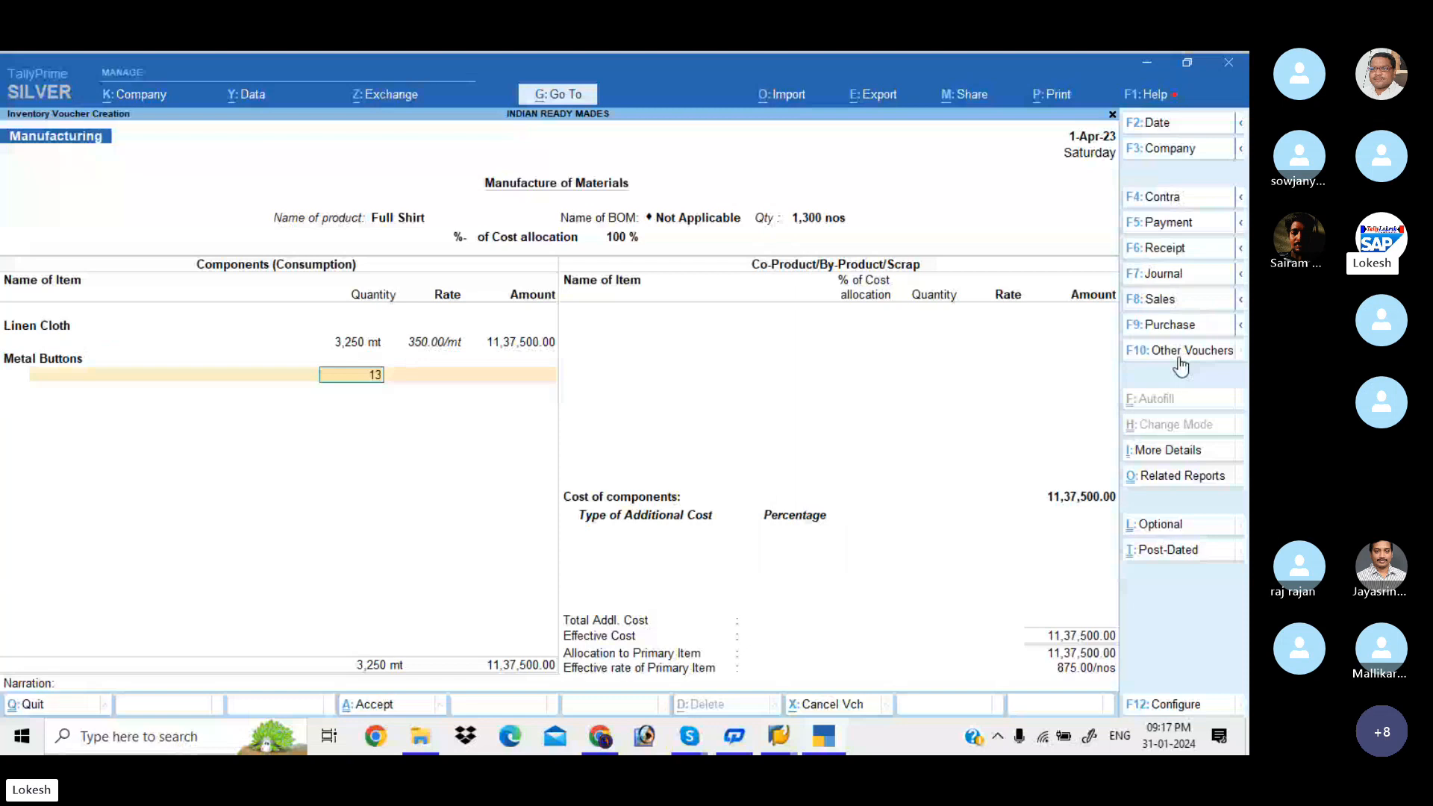
text(00)
key(Return)
key(Return)
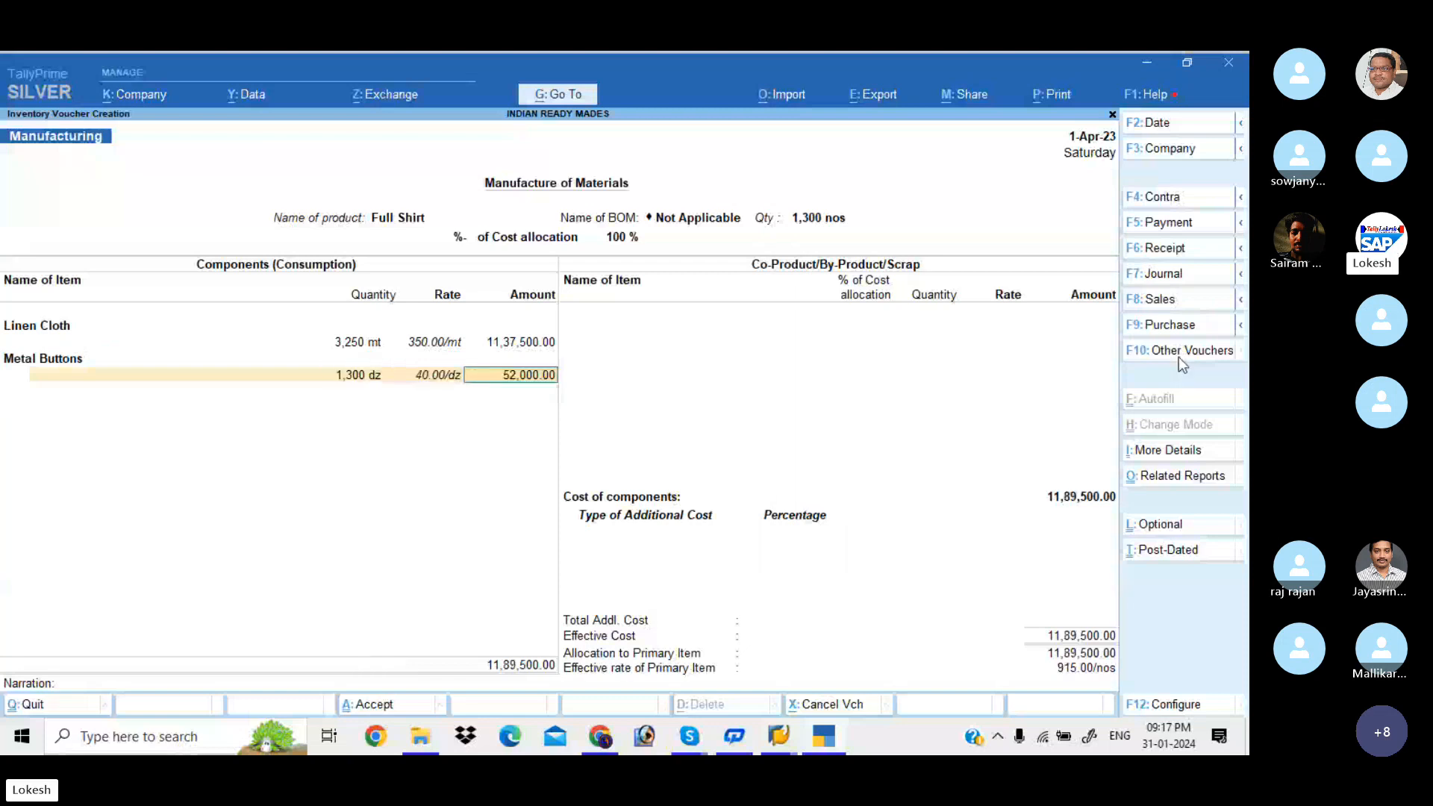
key(Return)
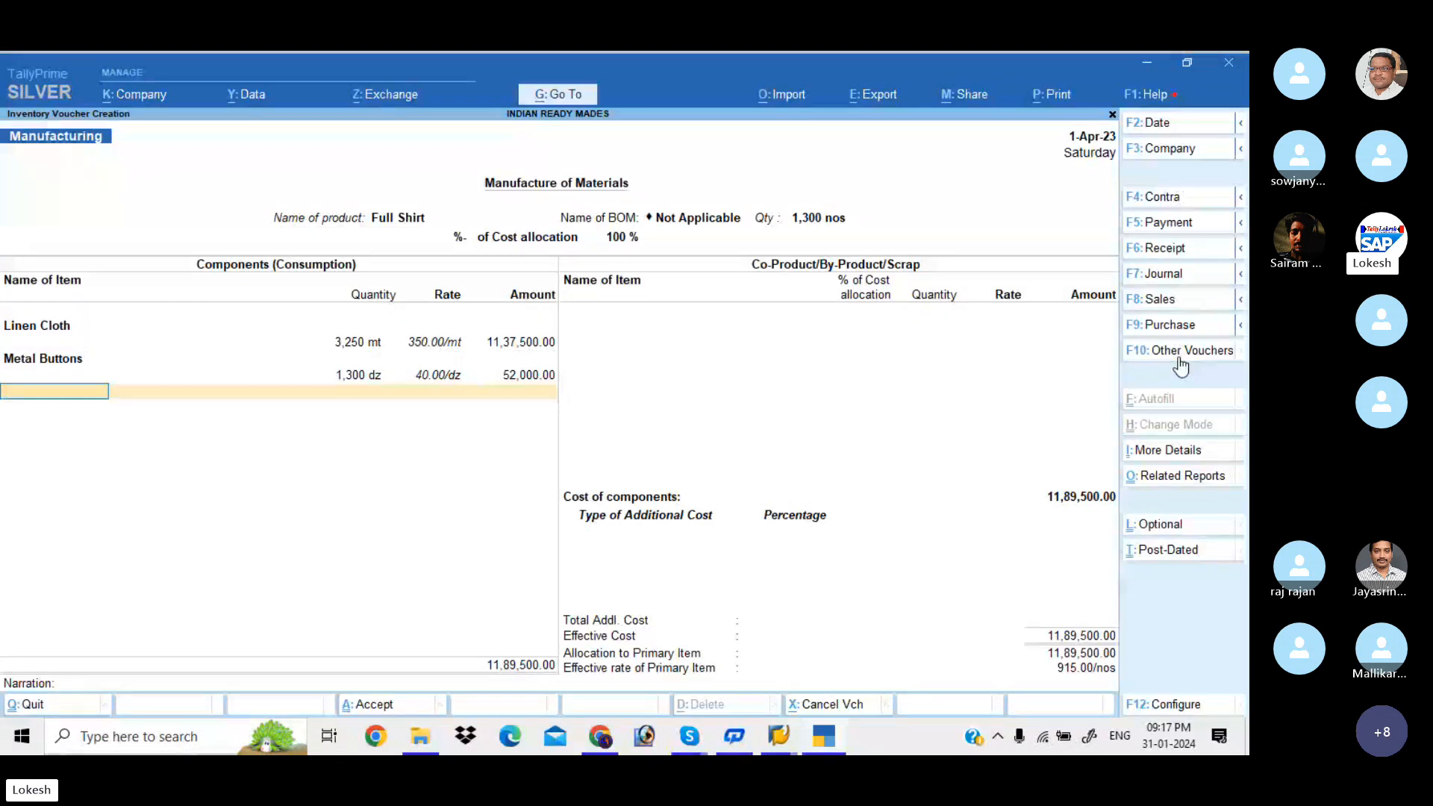
- Add Silk Threads as a consumed component with a quantity of 1300 pc, keeping the default rate and amount
text(S)
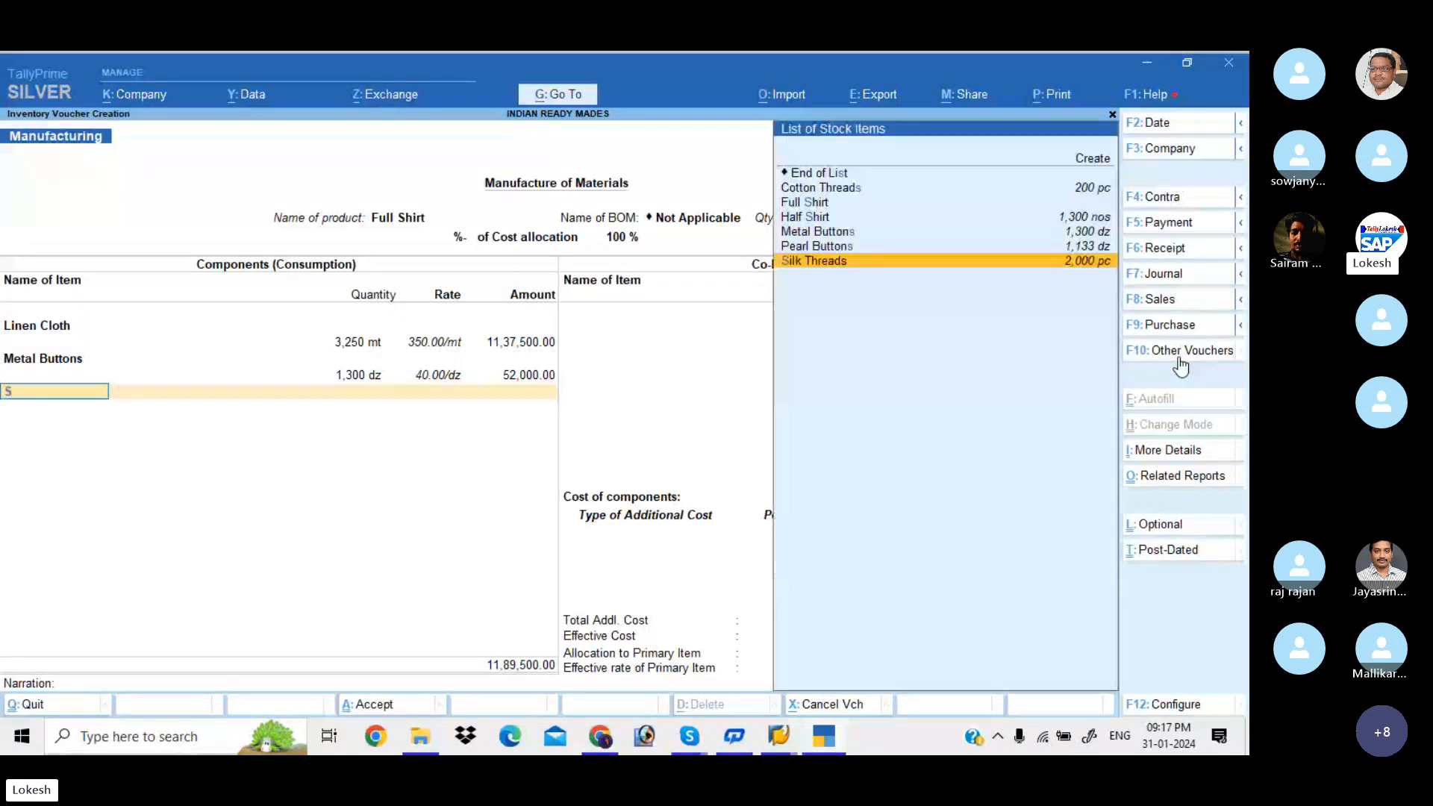
key(Return)
text(1300)
key(Return)
key(Return)
key(Return)
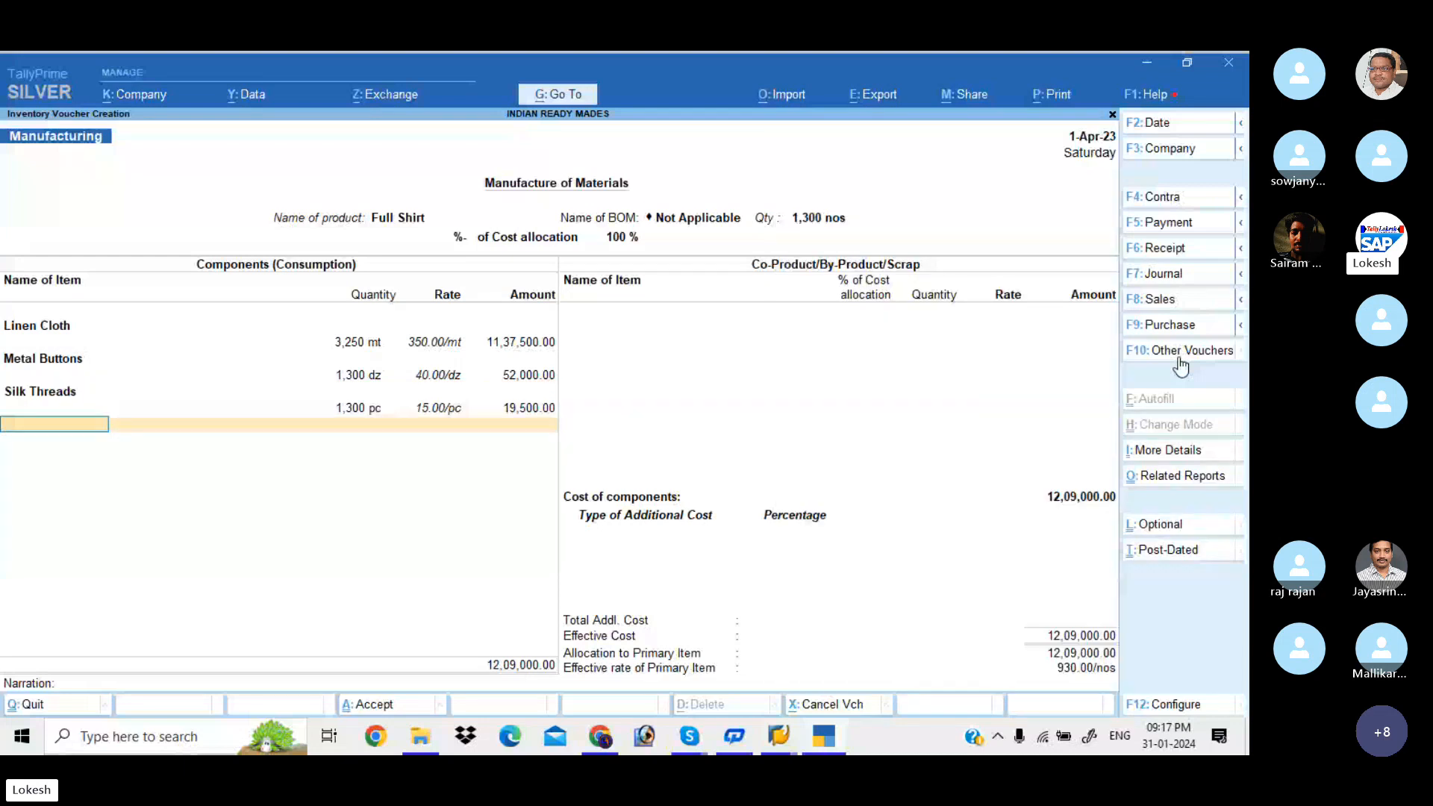
- Add Caller Material as a consumed component of Full Shirt with a quantity of 1300 pc, keeping the default rate and amount
text(C)
key(Return)
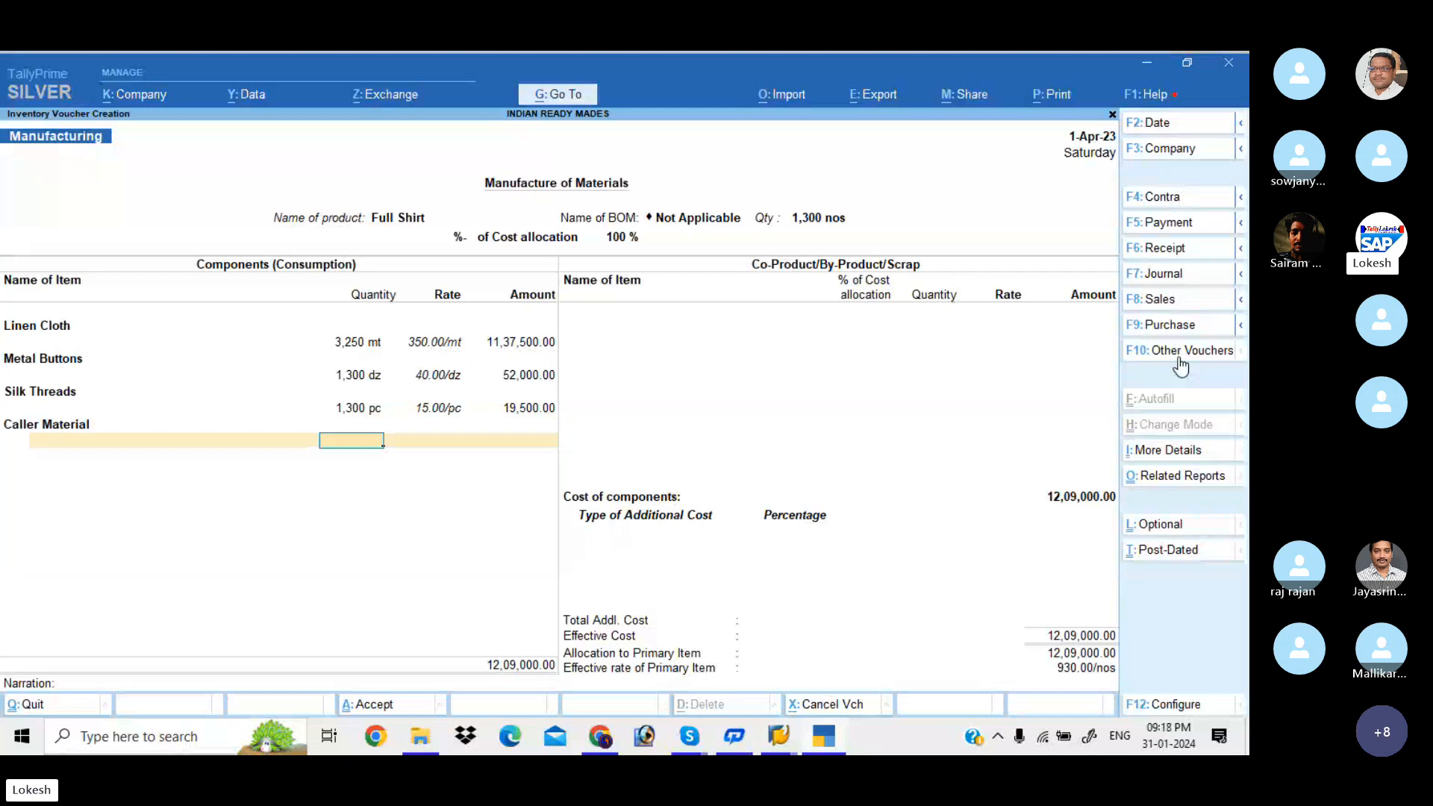
text(1300)
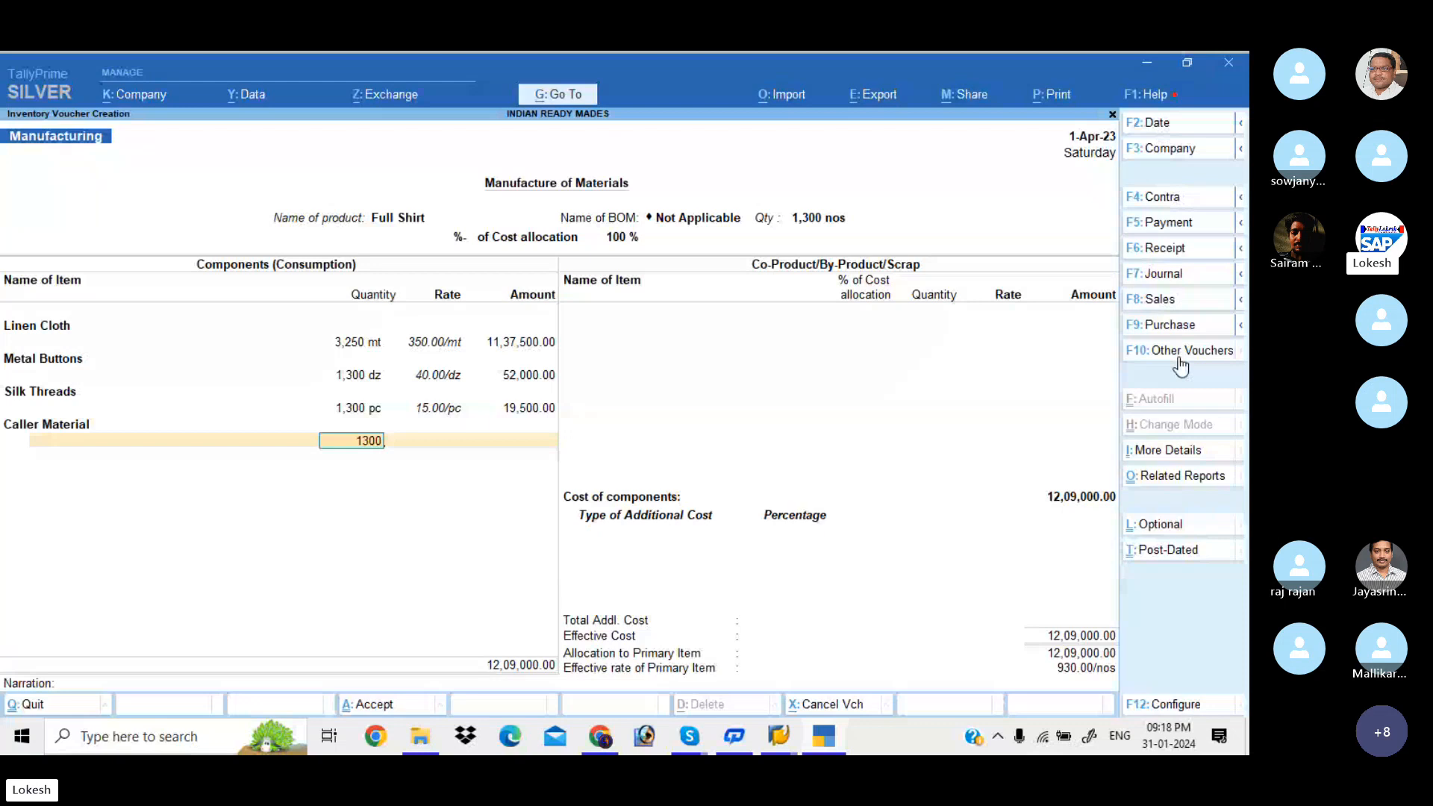
key(Return)
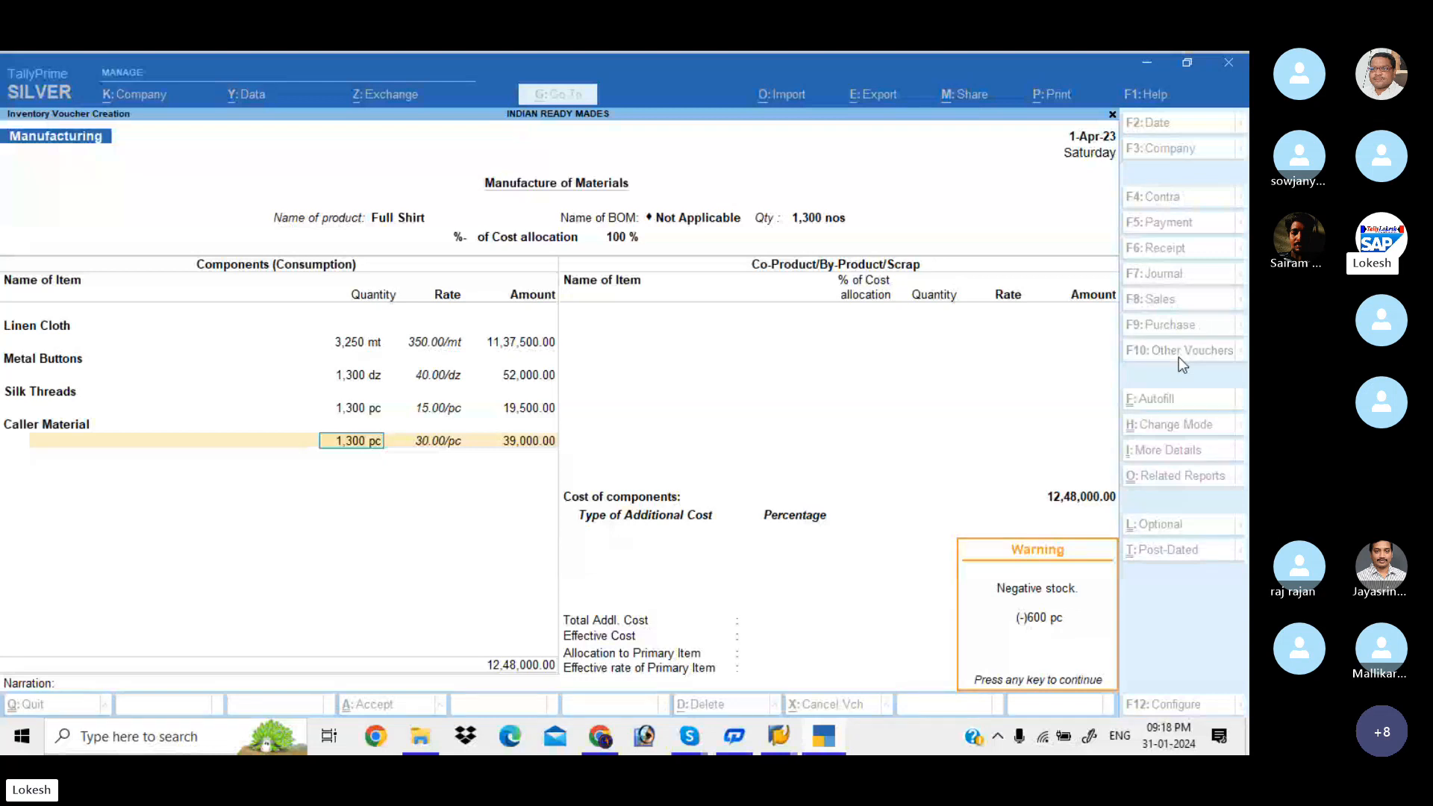
key(Return)
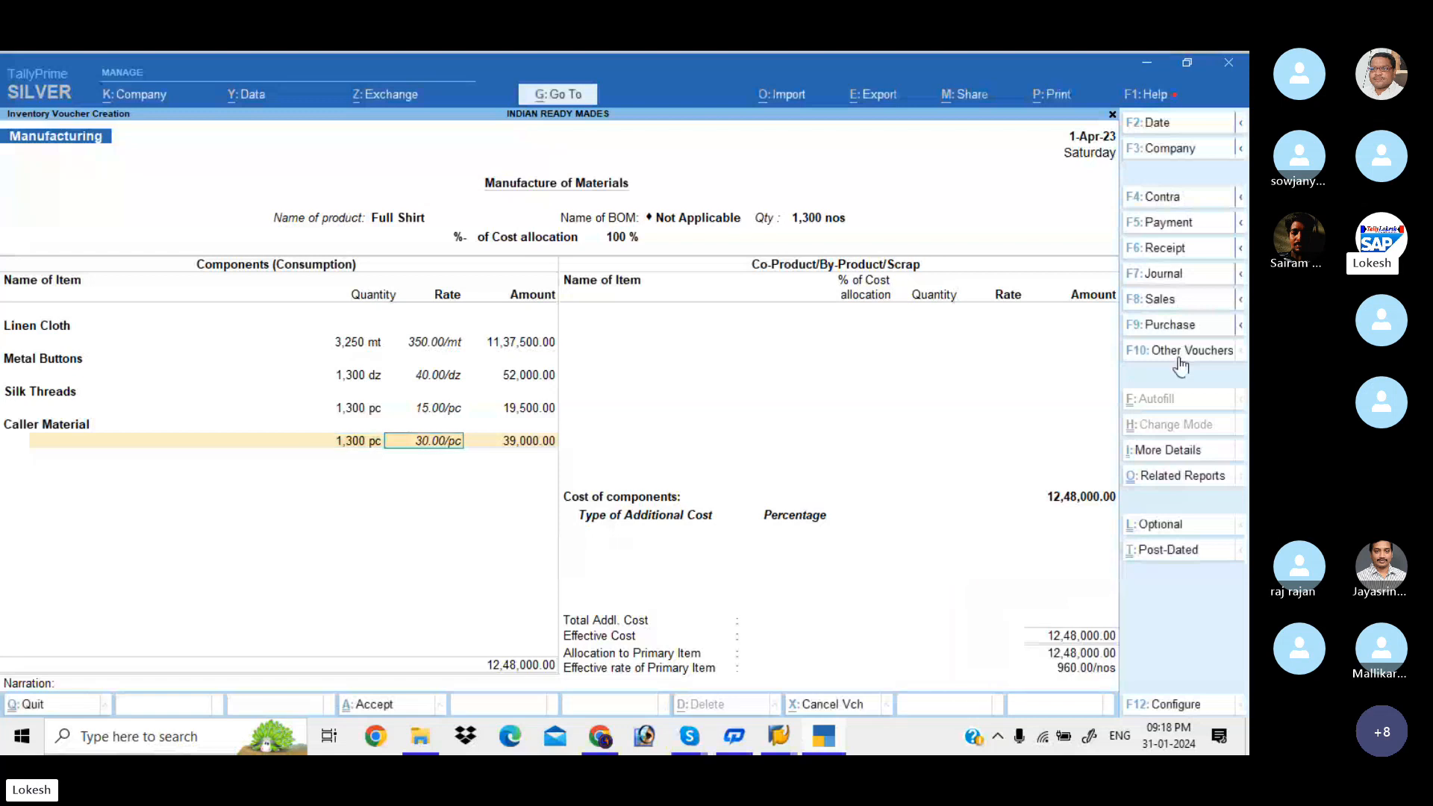
key(Return)
key(Return)
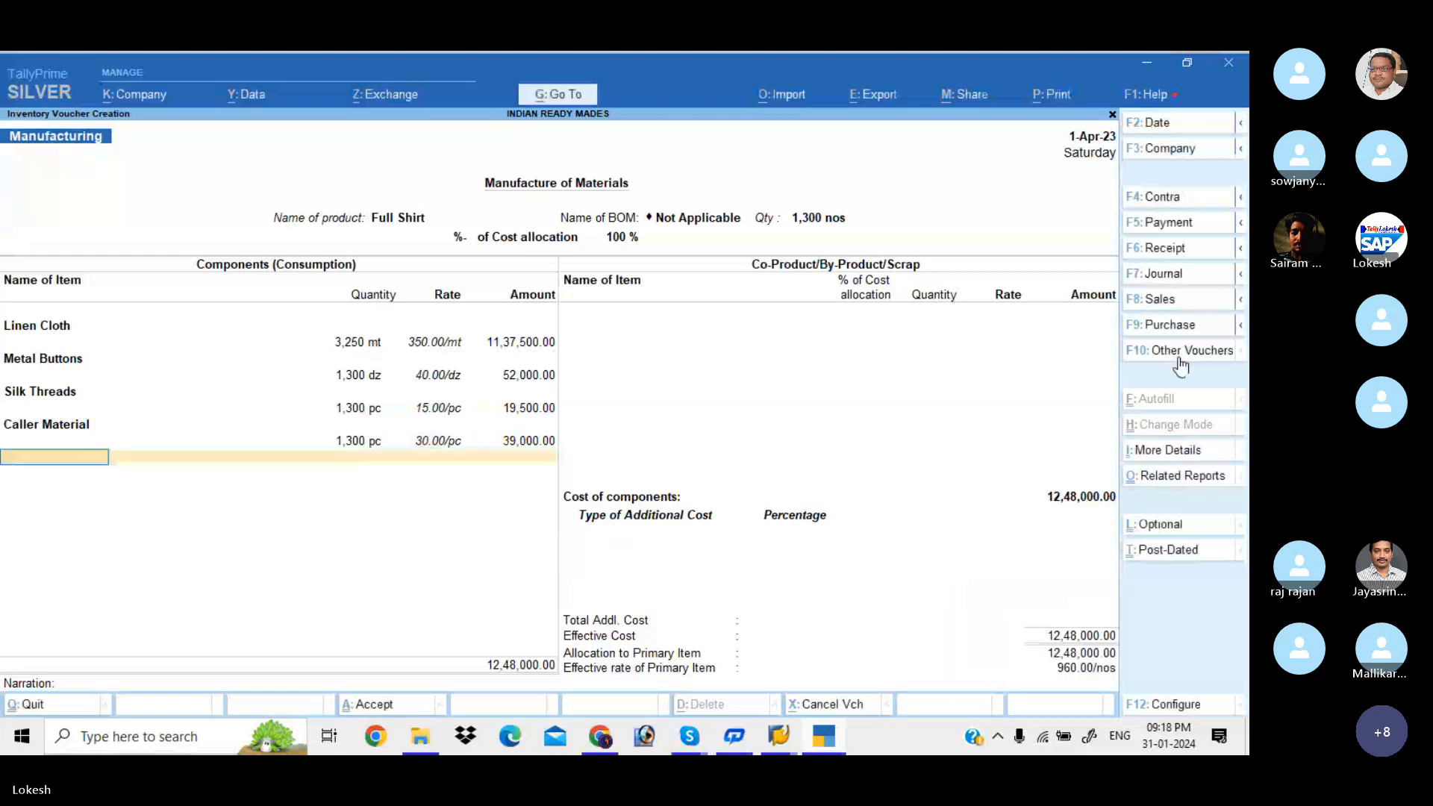
- Finish the component list without co-products and add Wages as an additional cost of 52000 for Full Shirt
key(Return)
key(Return)
key(Return)
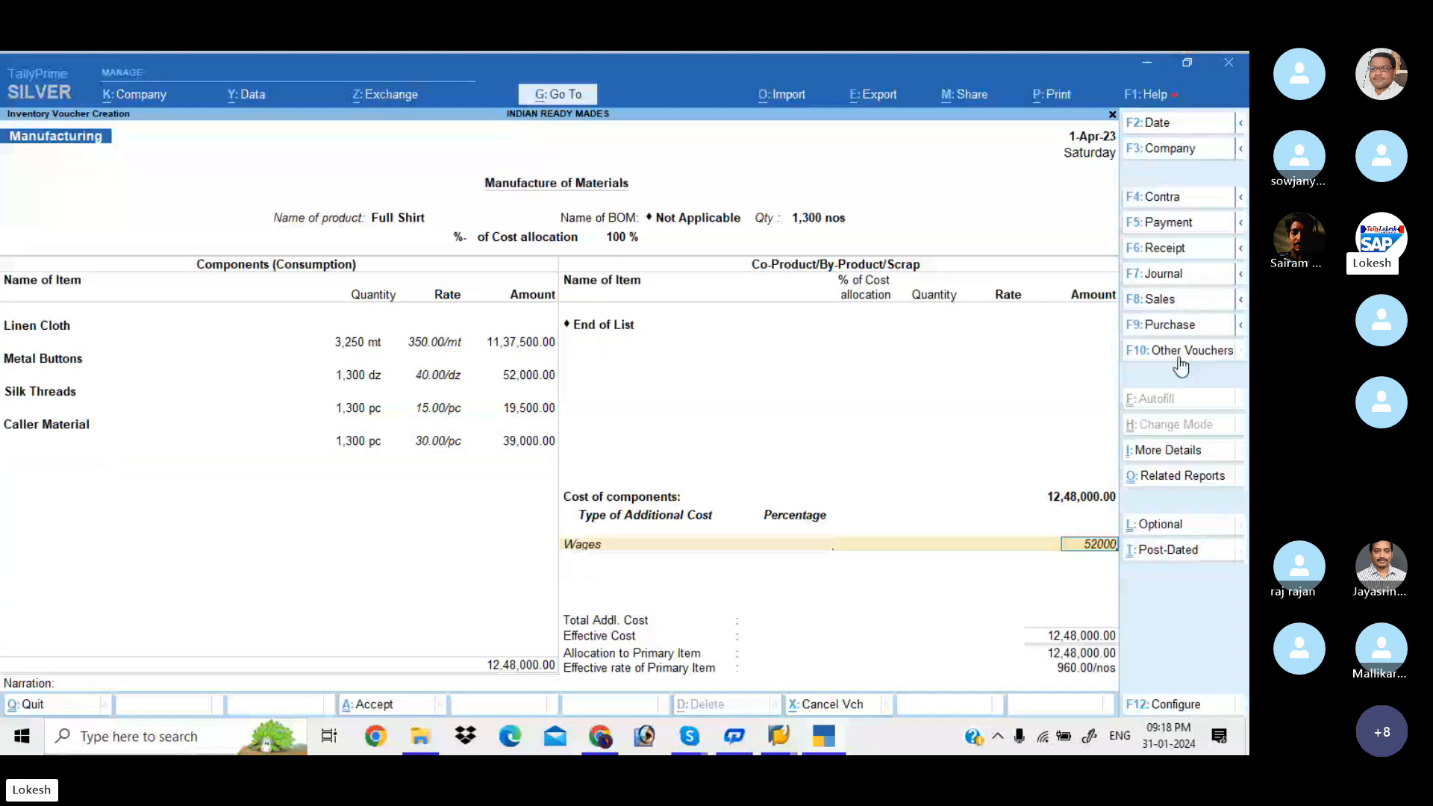
key(Return)
- Add Other Misc Exp as an additional cost of 130000 and save the Full Shirt Manufacturing voucher without a narration
text(O)
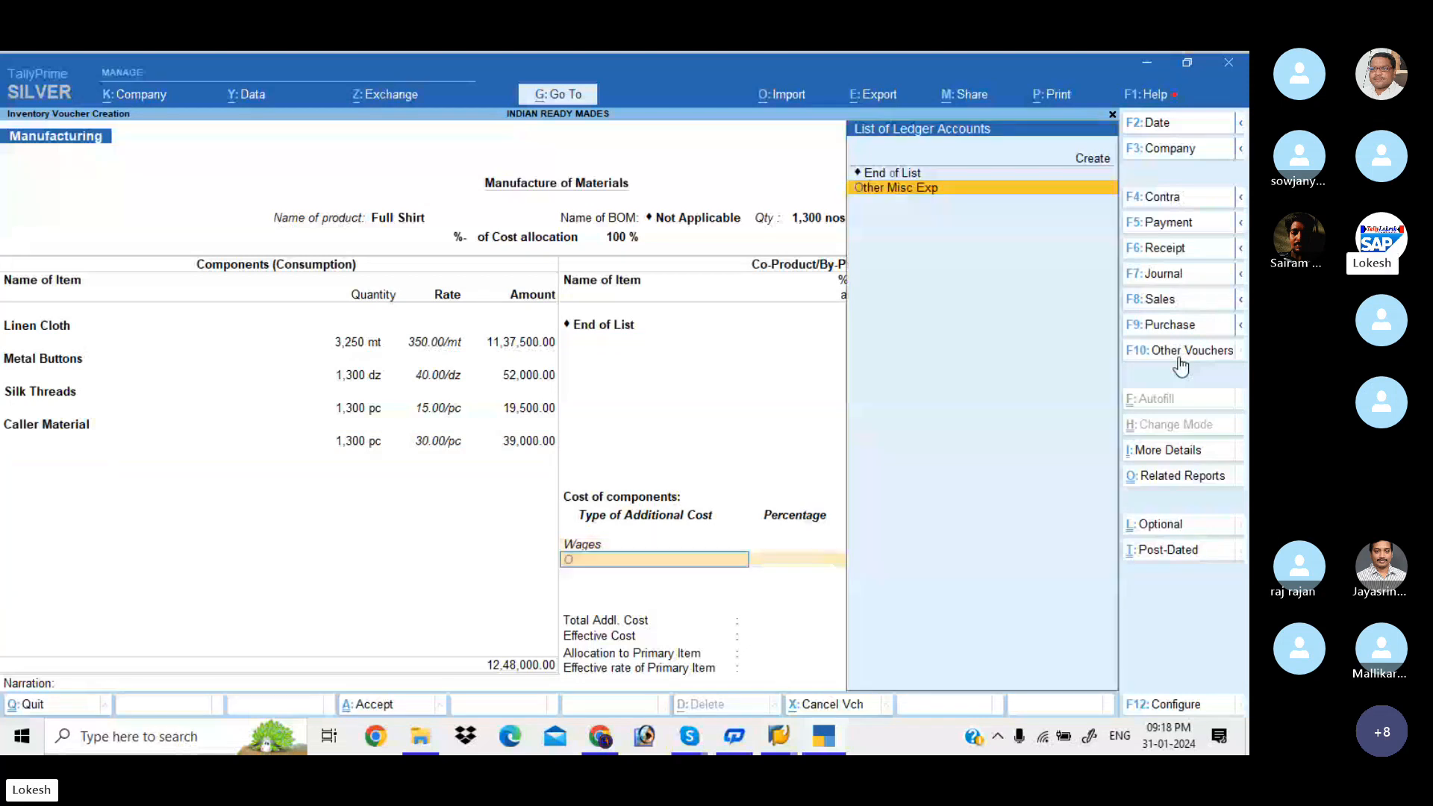
key(Return)
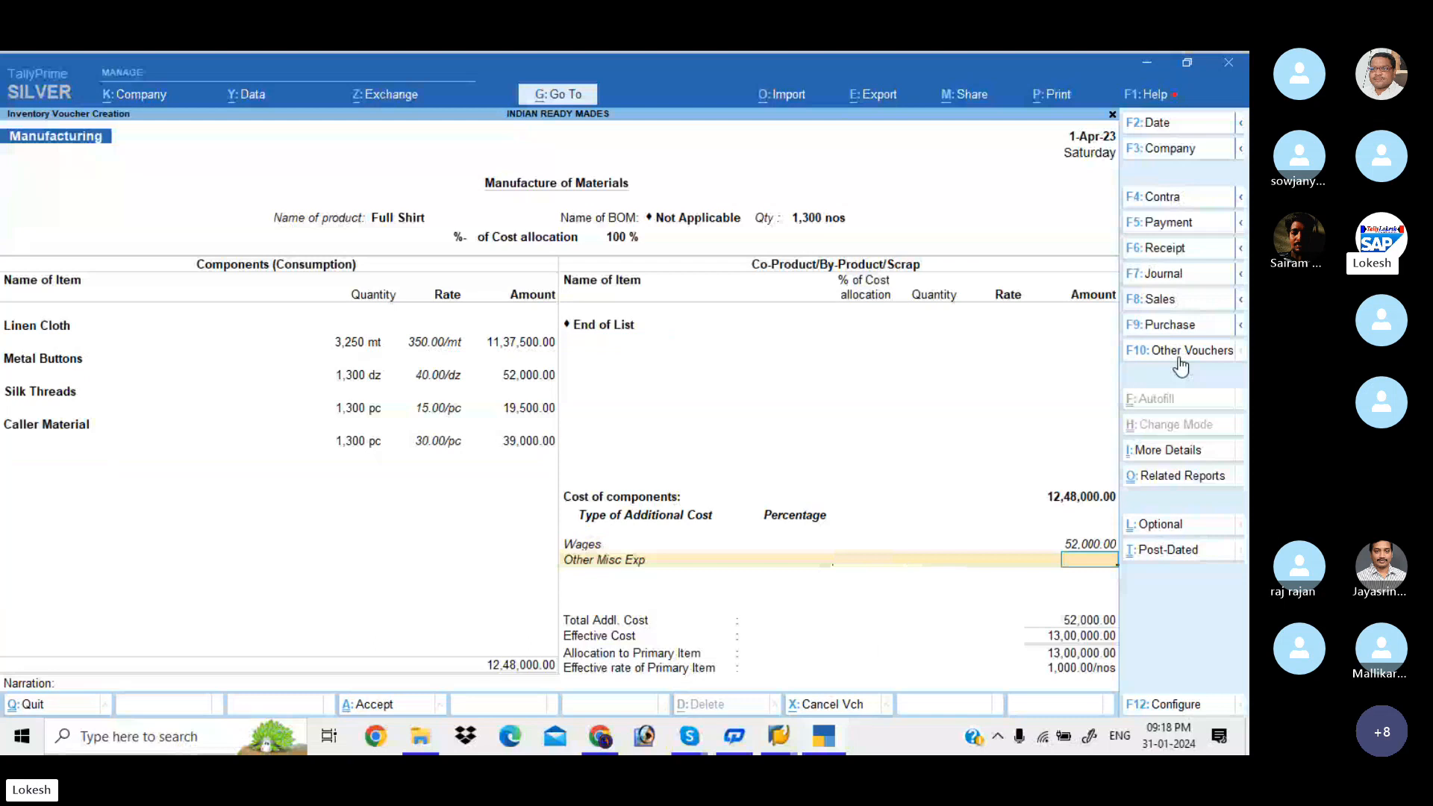
text(130000)
key(Return)
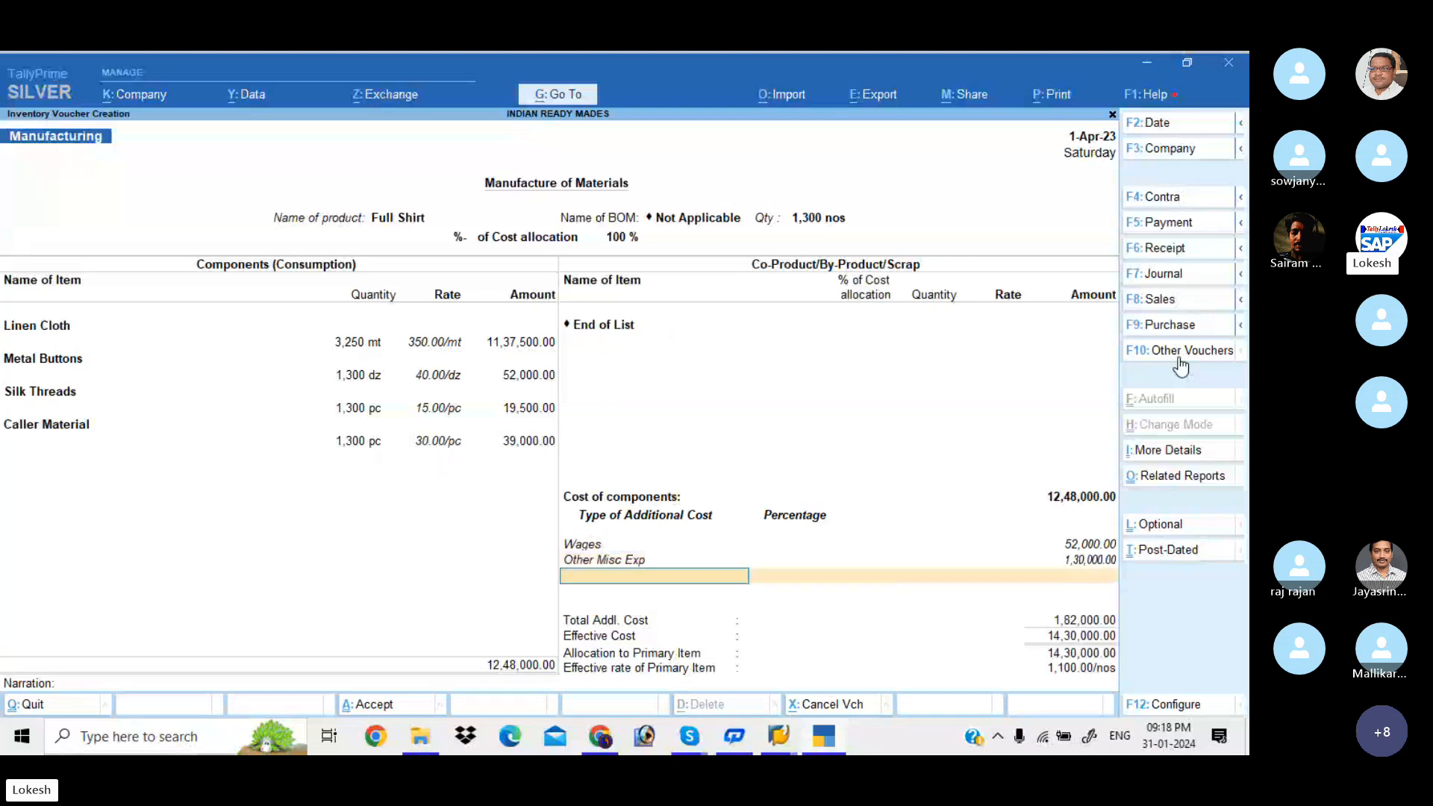
key(Return)
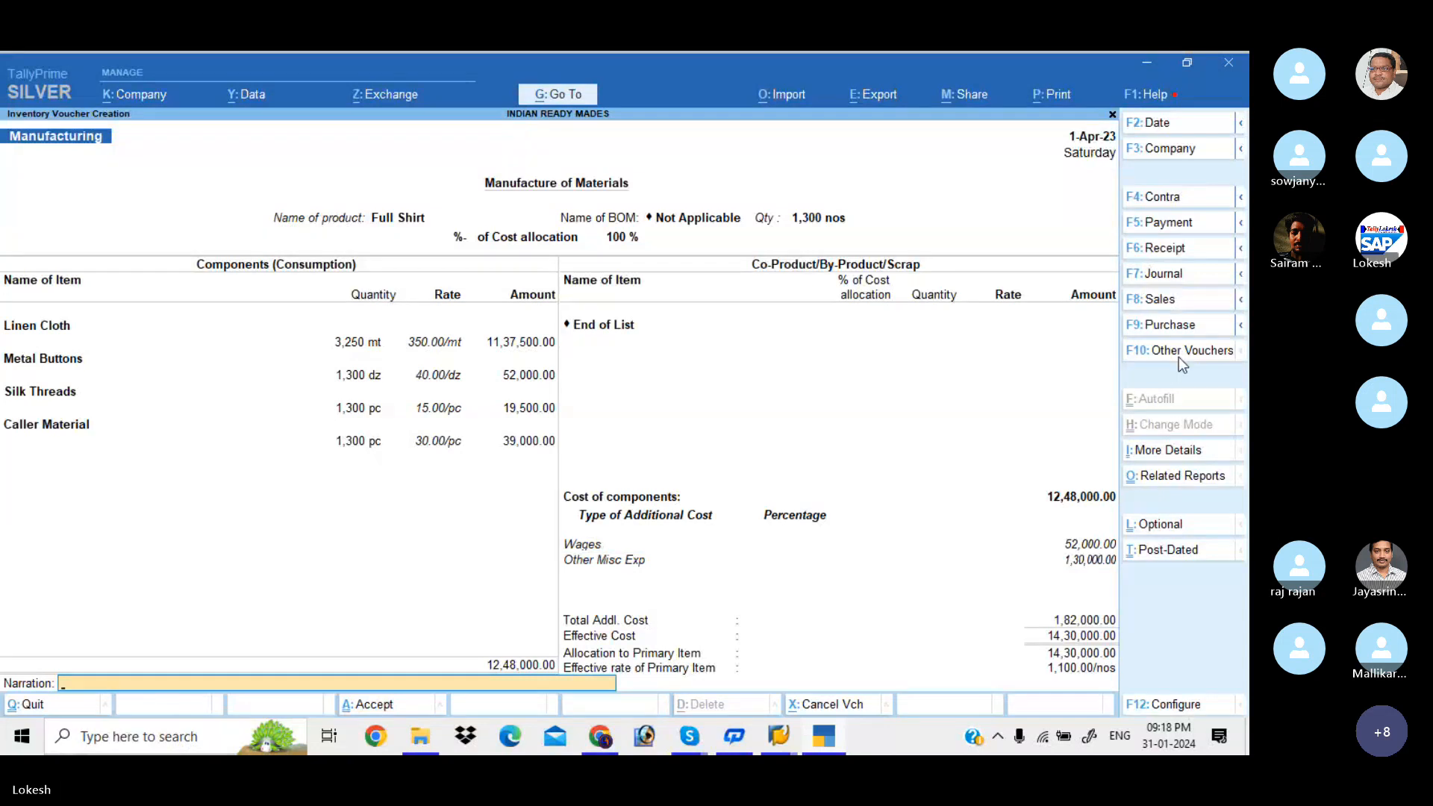
key(Return)
key(Return)
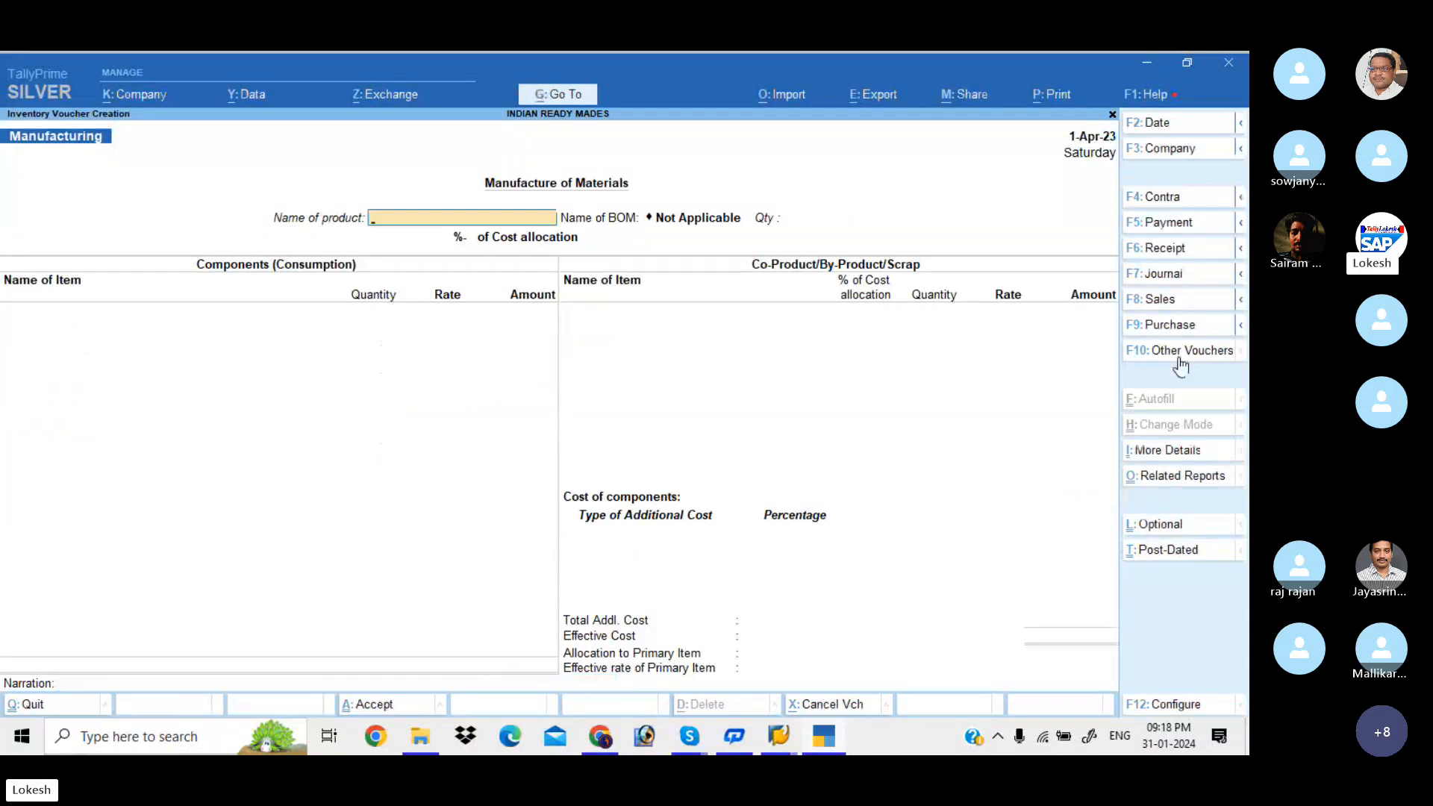
- Start a Sales voucher for Kishore Cloth Center with the Sales ledger, accepting the dispatch and party details as they are
click(1183, 302)
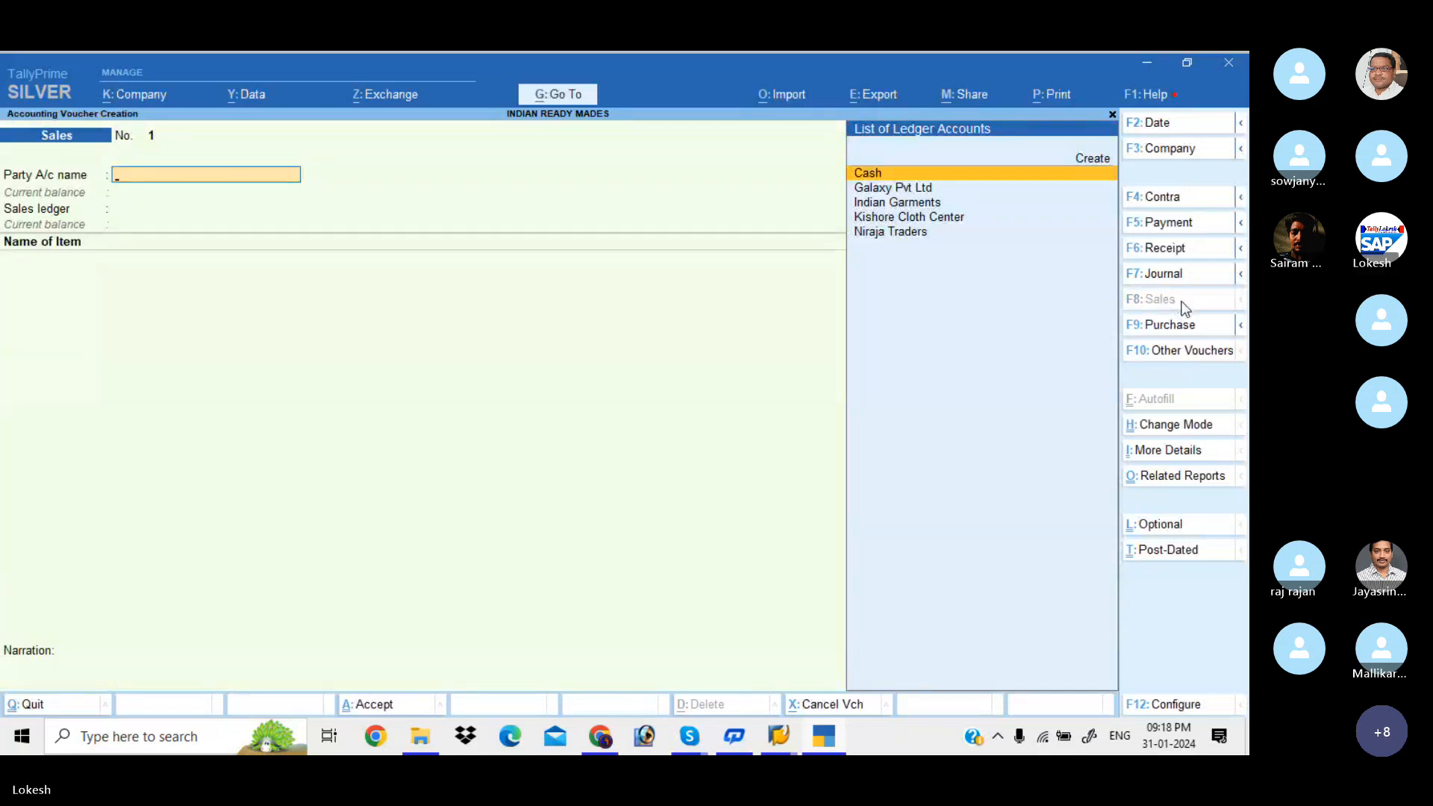
key(Down)
key(Down)
key(Down)
key(Return)
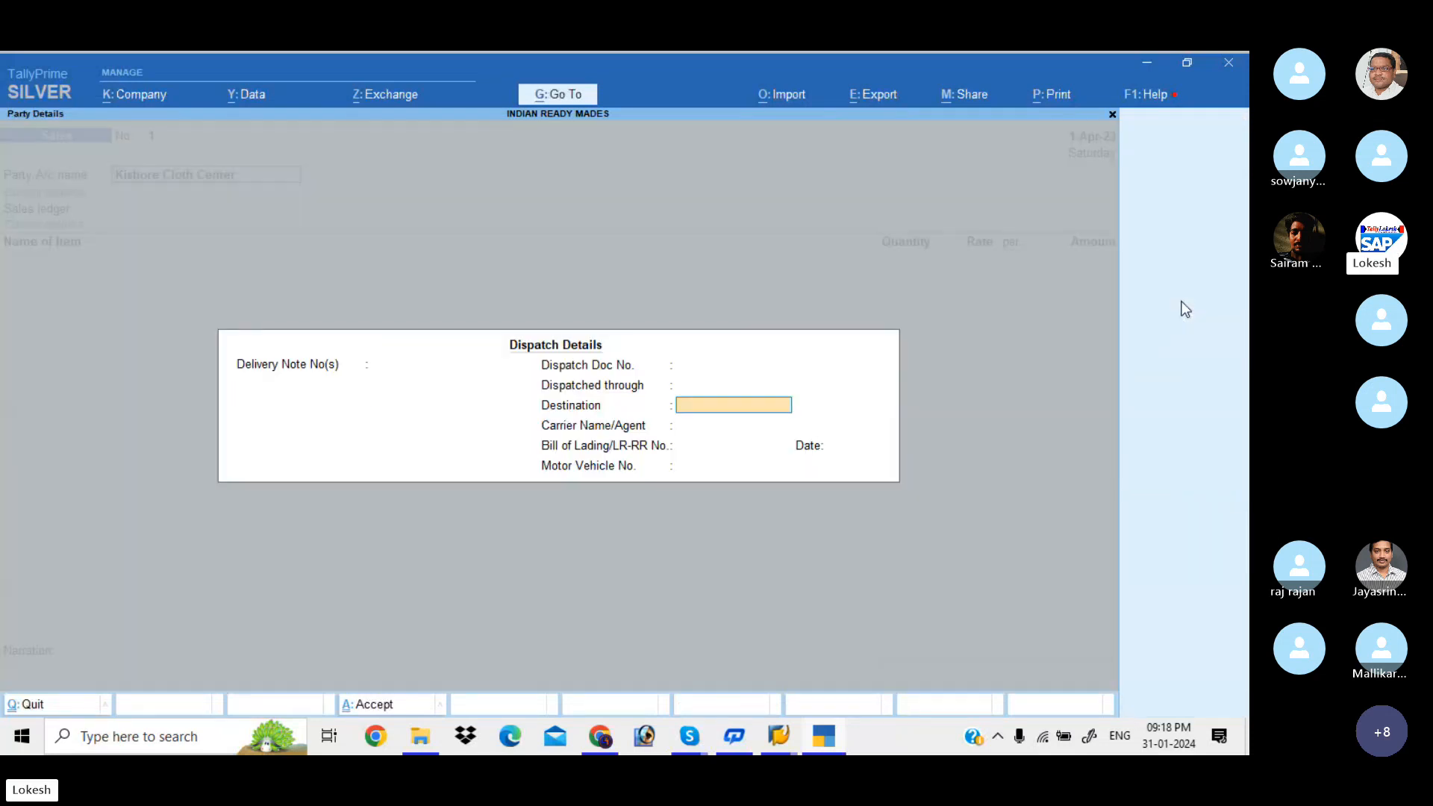
key(ctrl+a)
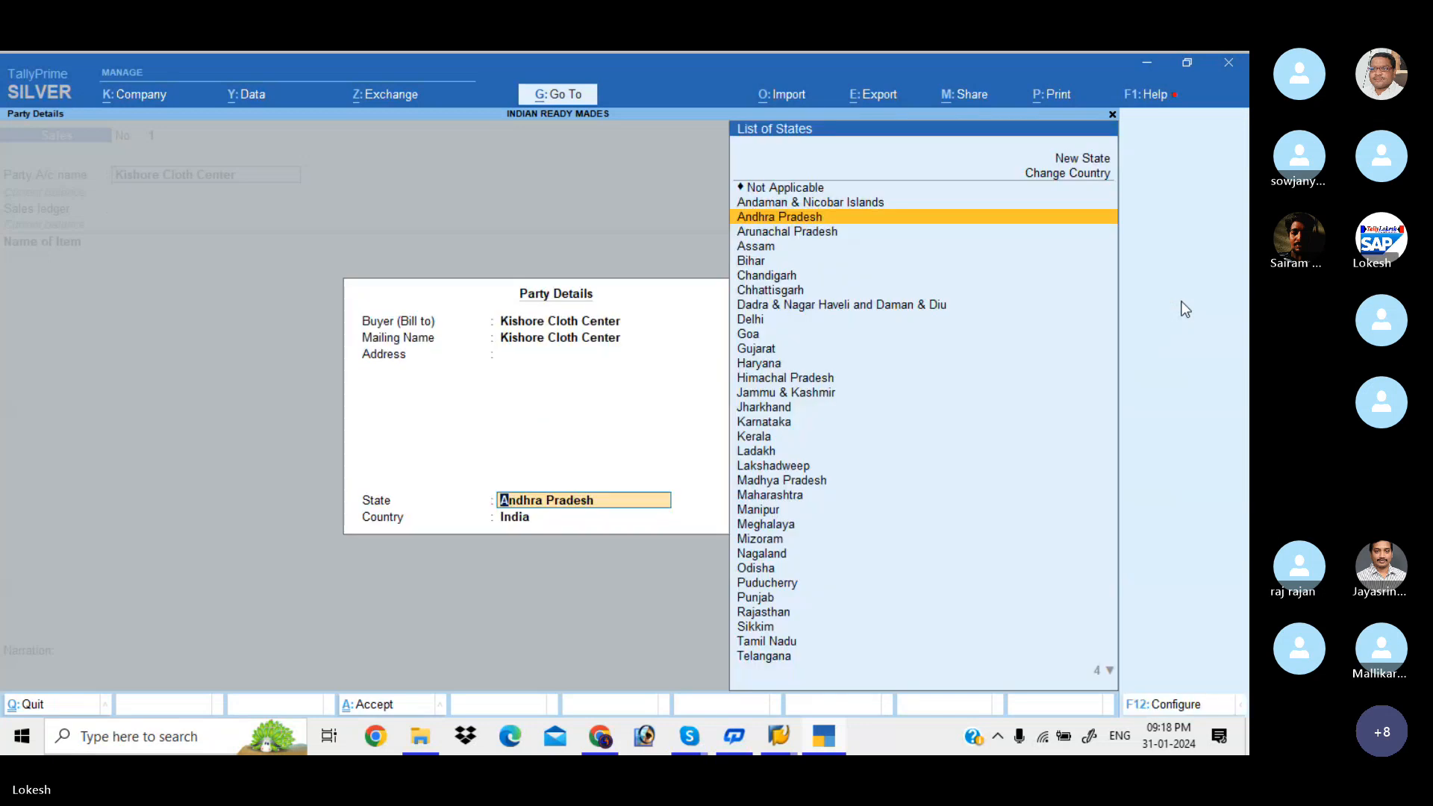
key(ctrl+a)
- Add Full Shirt to the Sales voucher with a quantity of 800 nos at a rate of 1500
text(F)
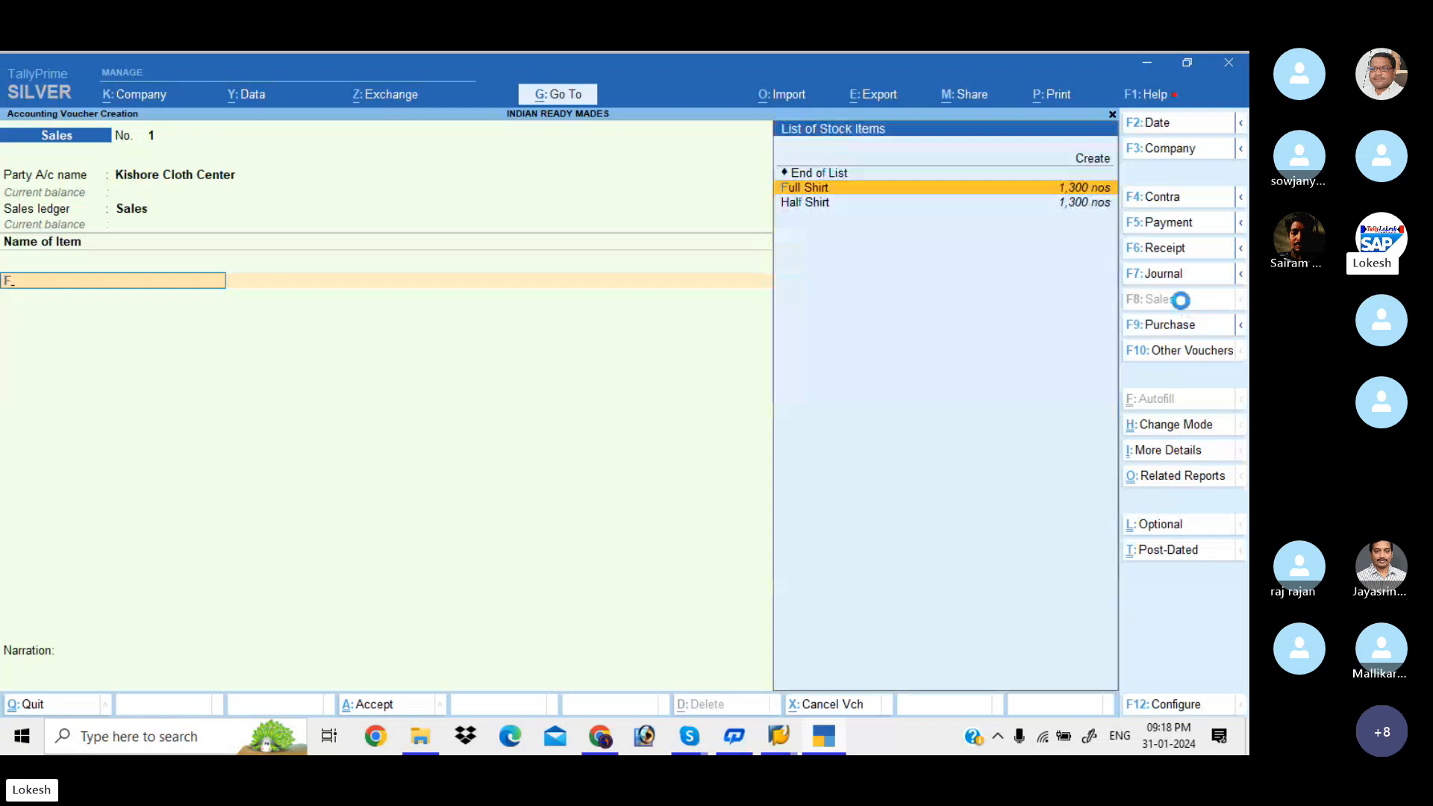
key(Return)
text(800)
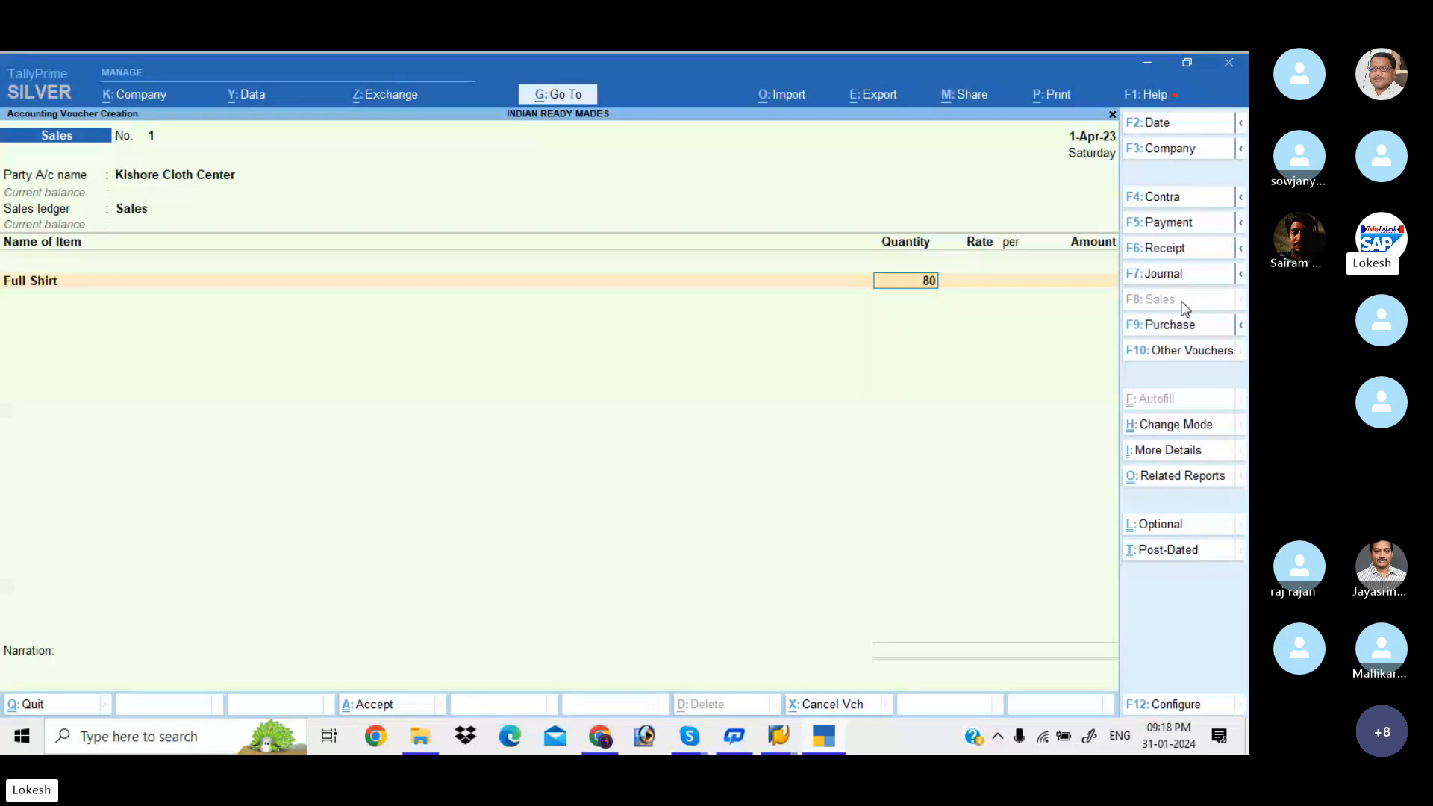
key(Return)
text(1,5)
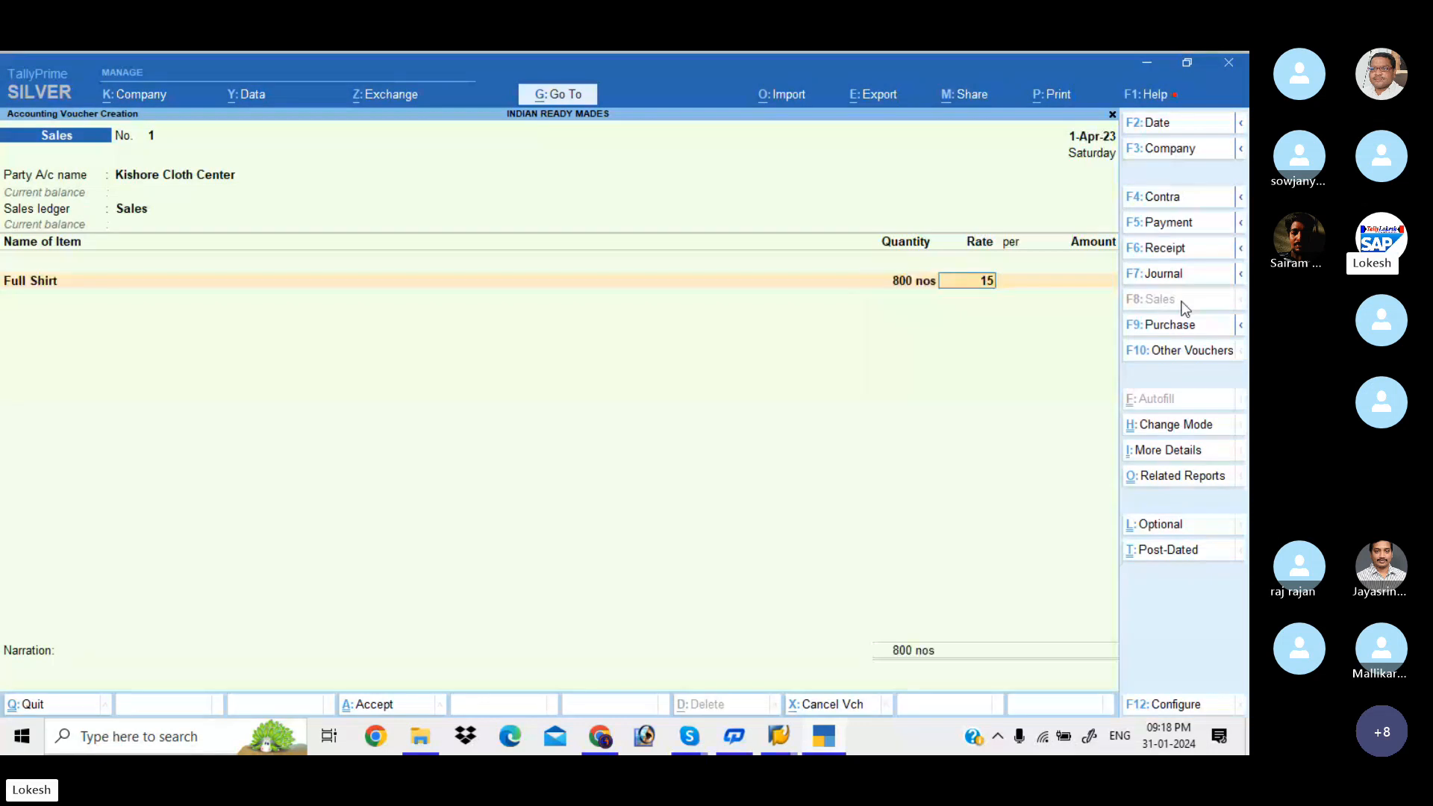
text(00)
key(Return)
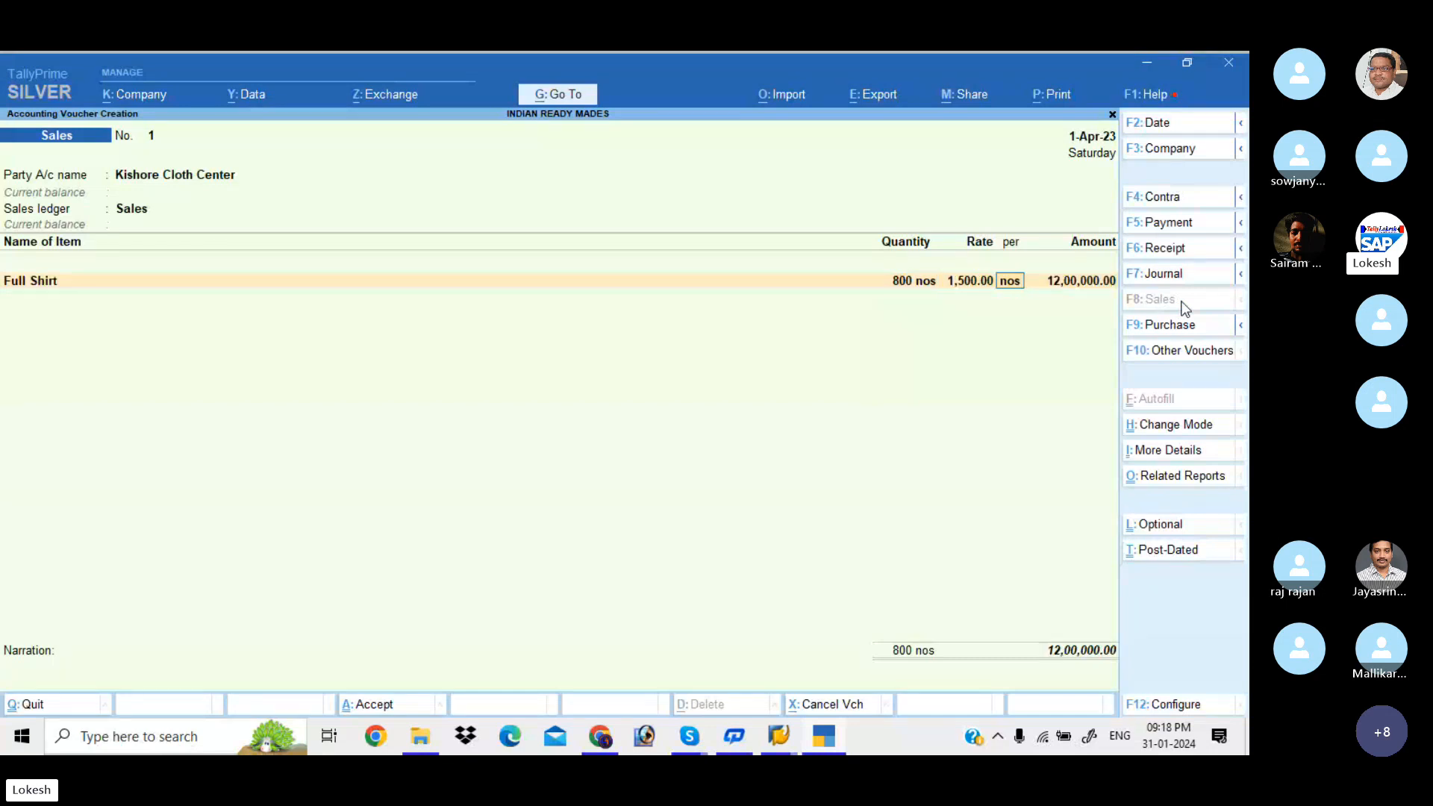
key(Return)
key(Return)
- Add Half Shirt with a quantity of 600 nos at a rate of 1000 and save the Kishore Cloth Center Sales voucher
text(h)
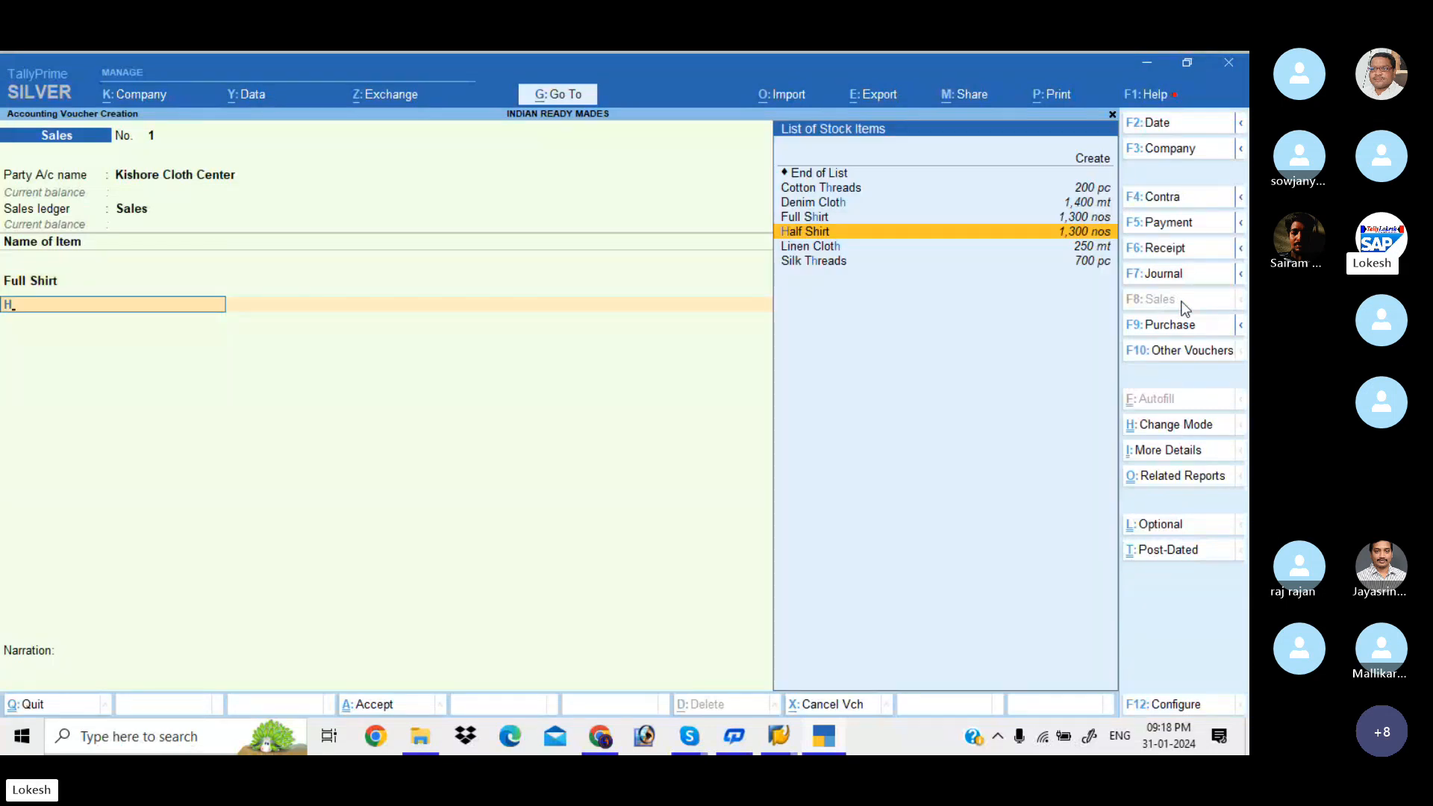
key(Return)
text(600)
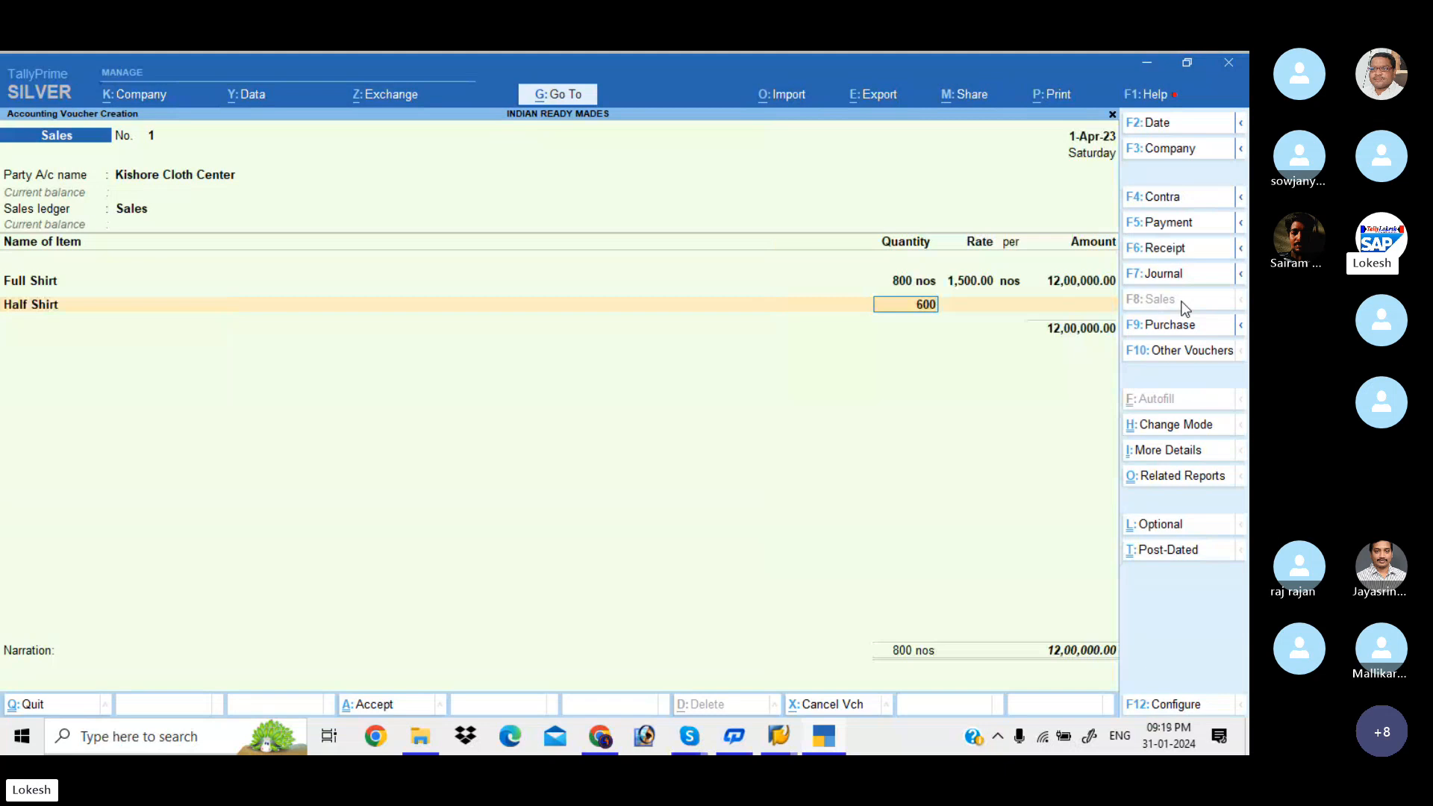
key(Return)
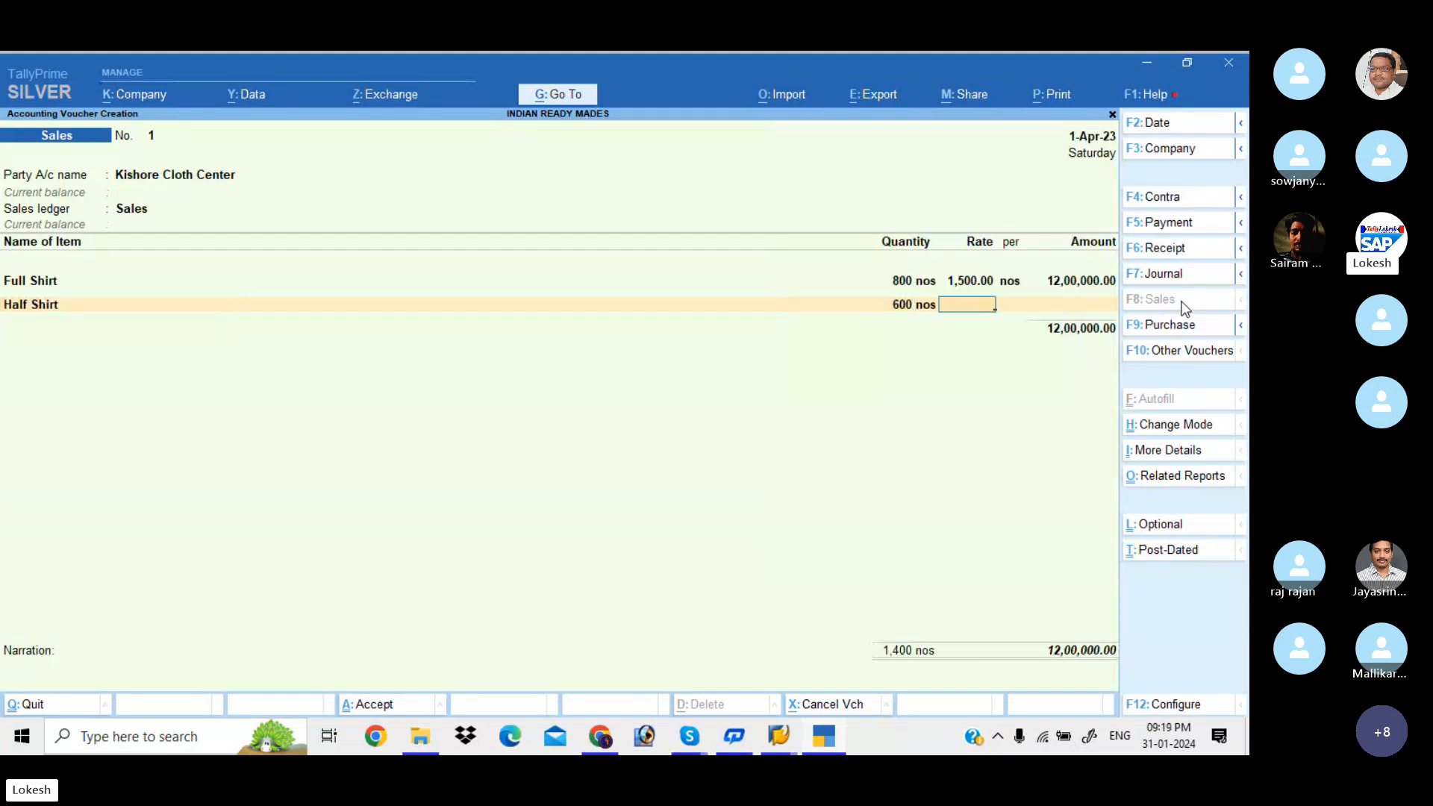
text(1000)
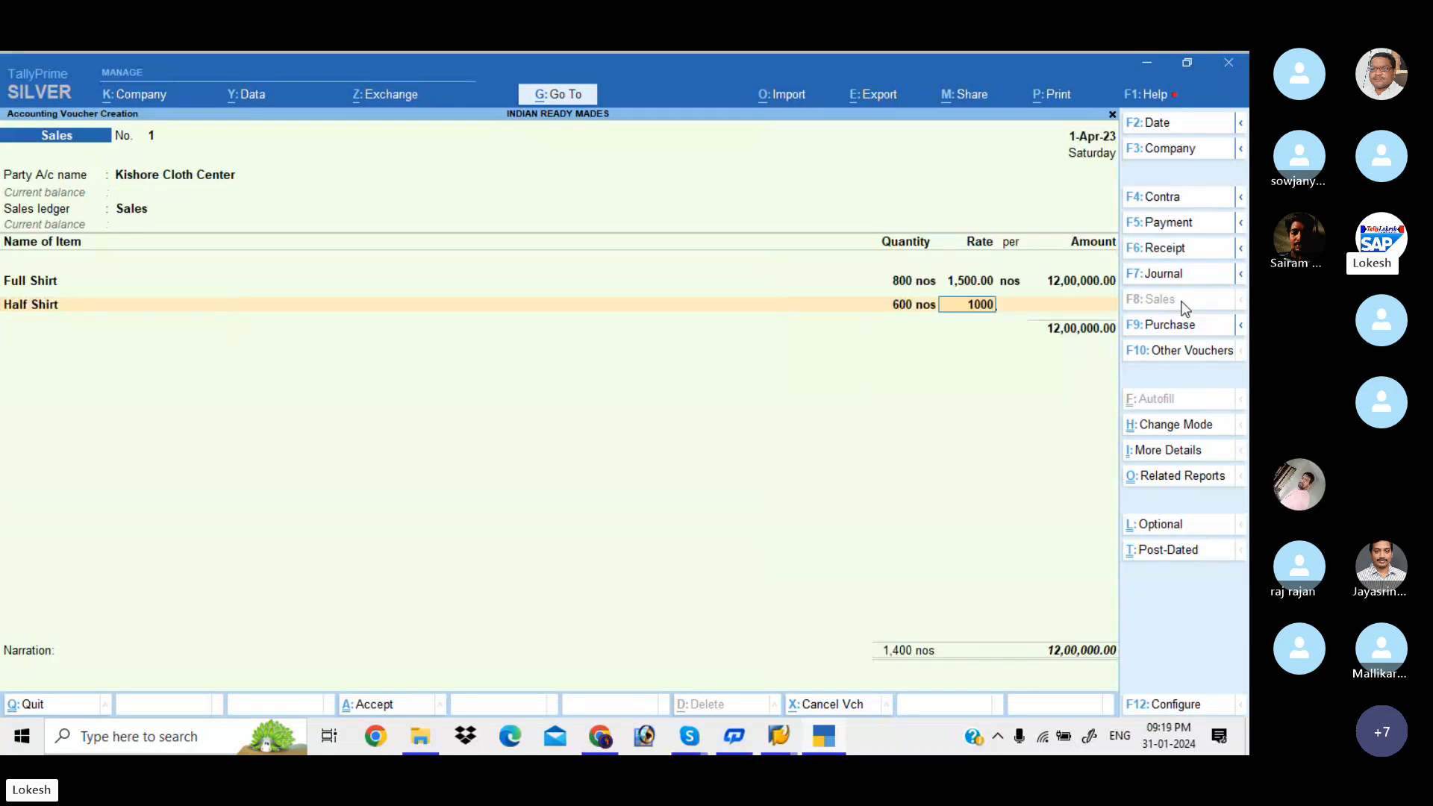
key(Return)
key(Return)
key(Return)
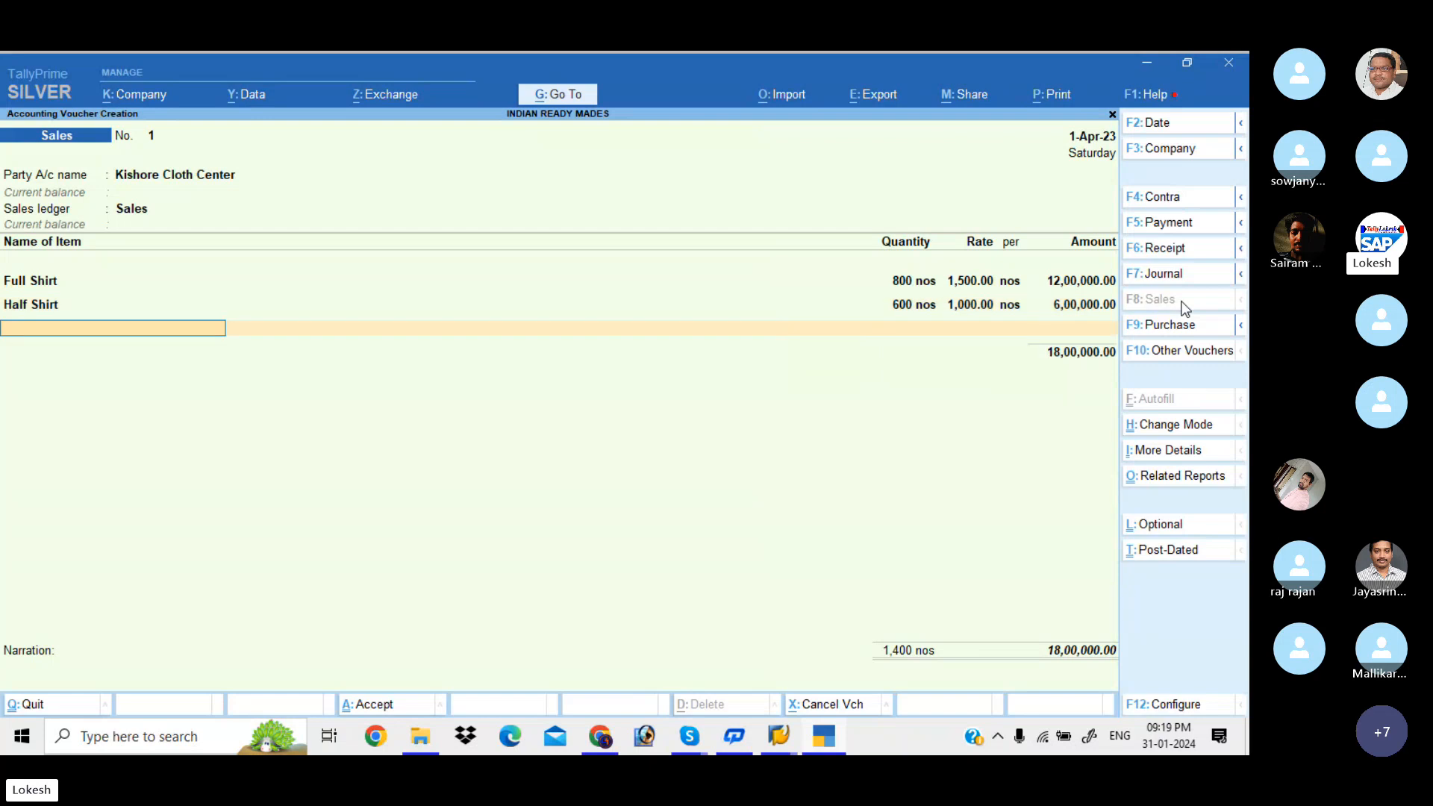
key(Return)
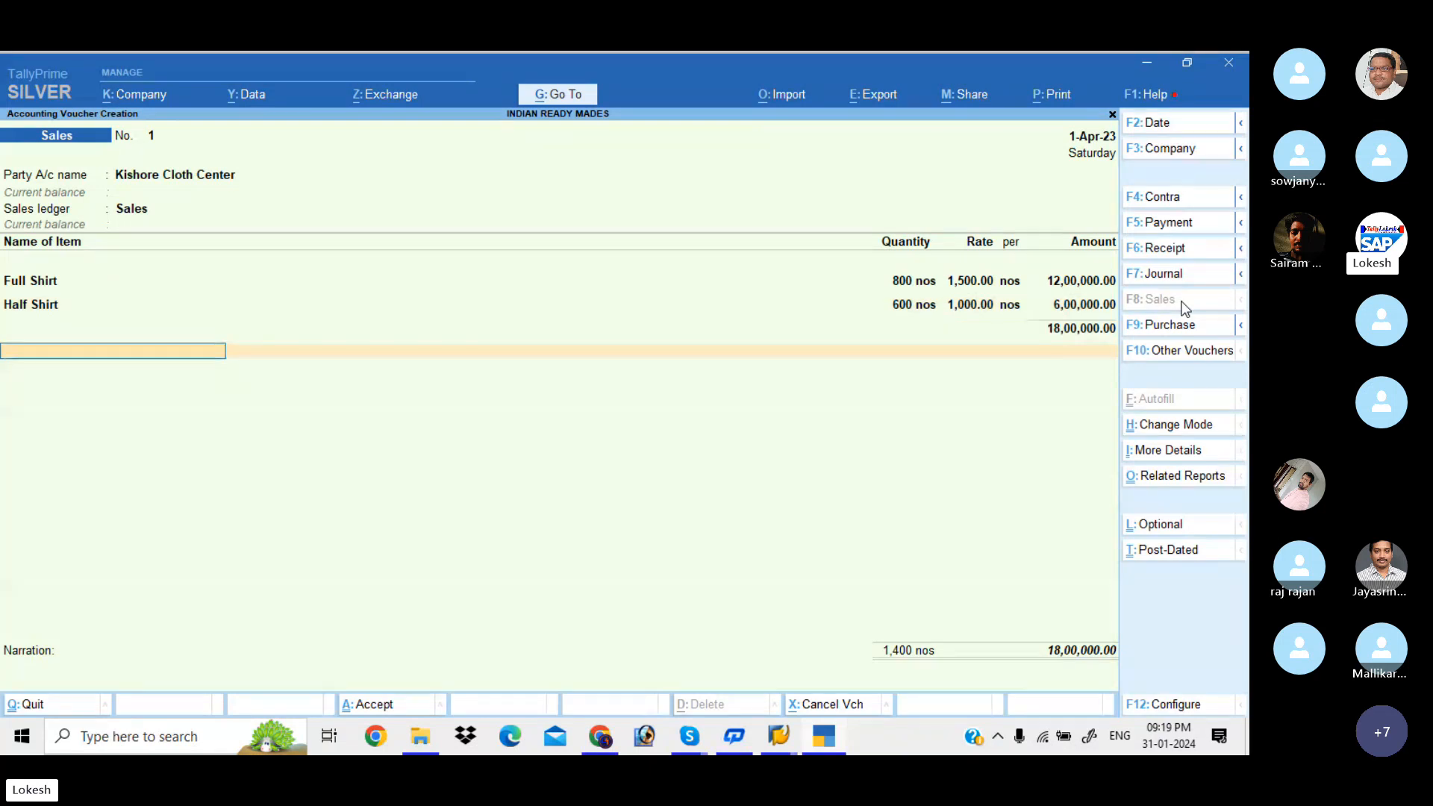
key(Return)
key(Return)
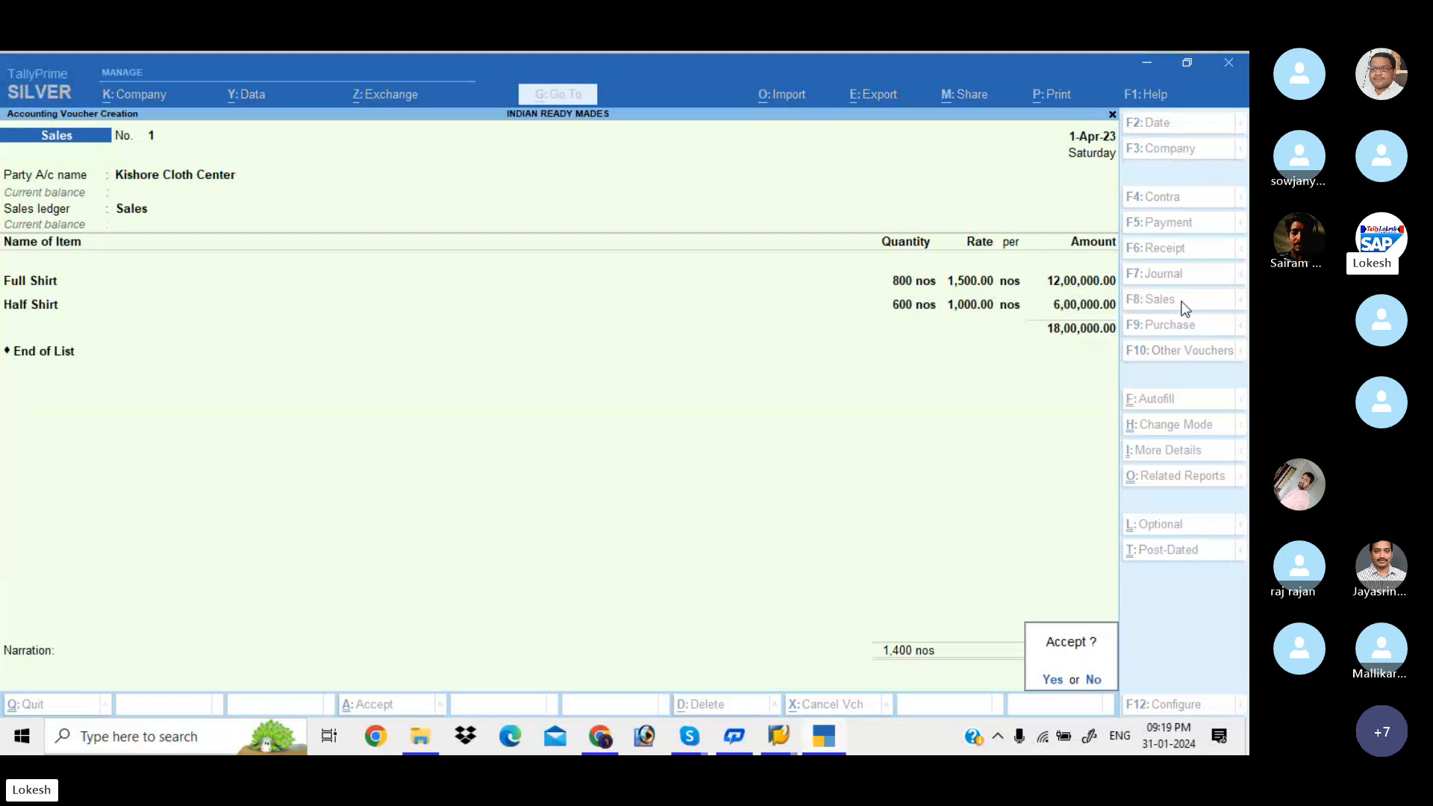
key(Return)
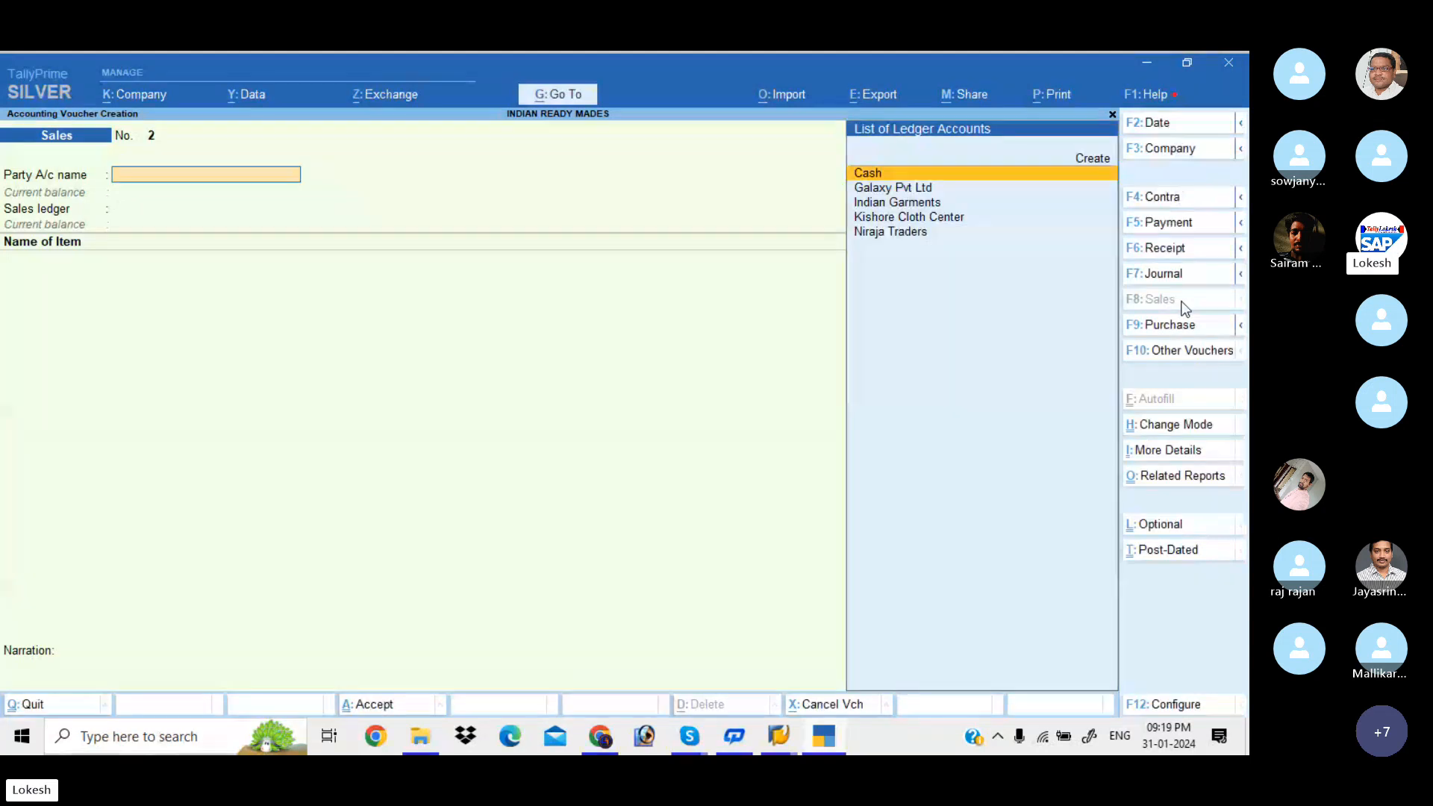
- Set Cash as the party of a new Sales voucher and add Full Shirt with 500 nos at a rate of 1400
key(Return)
key(Return)
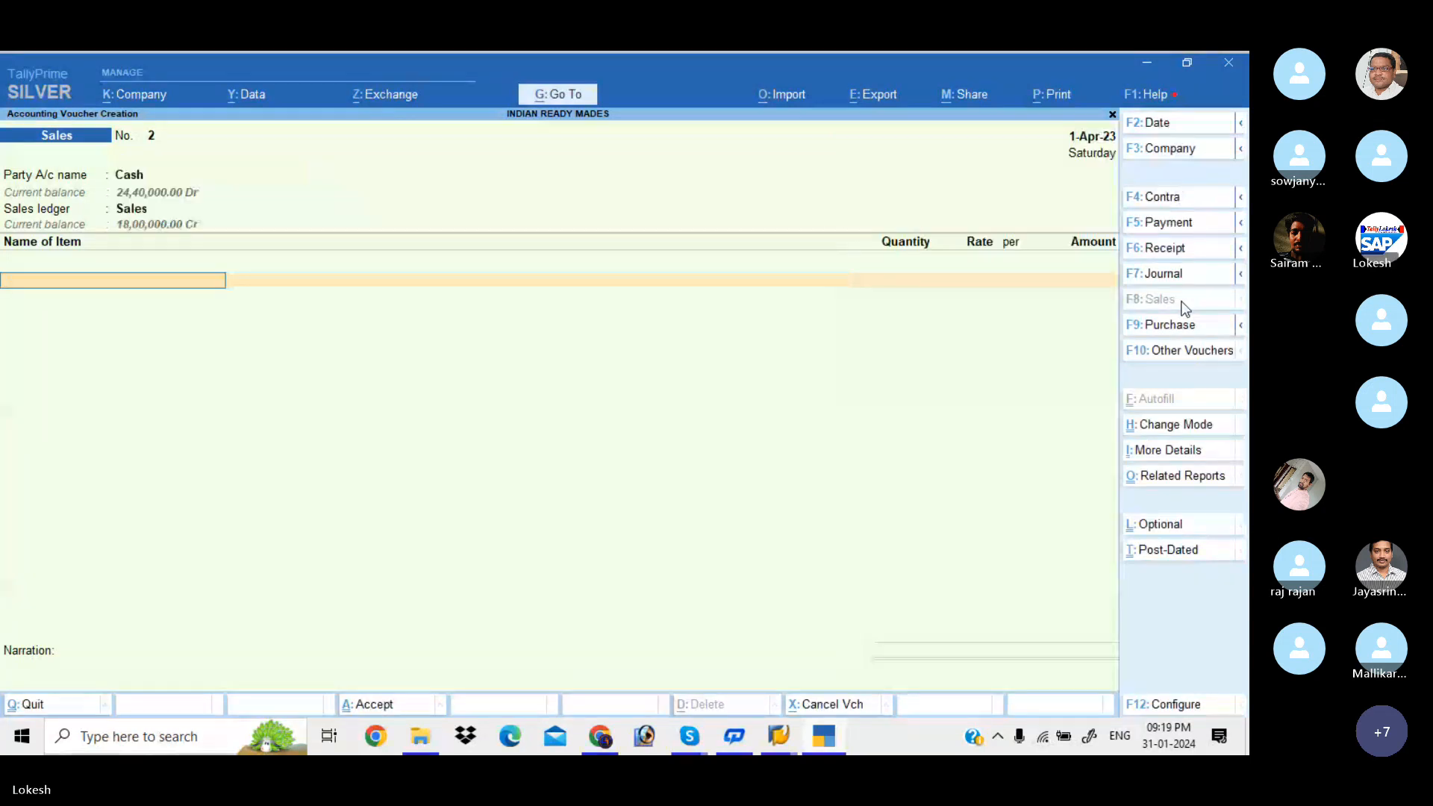
text(F)
key(Return)
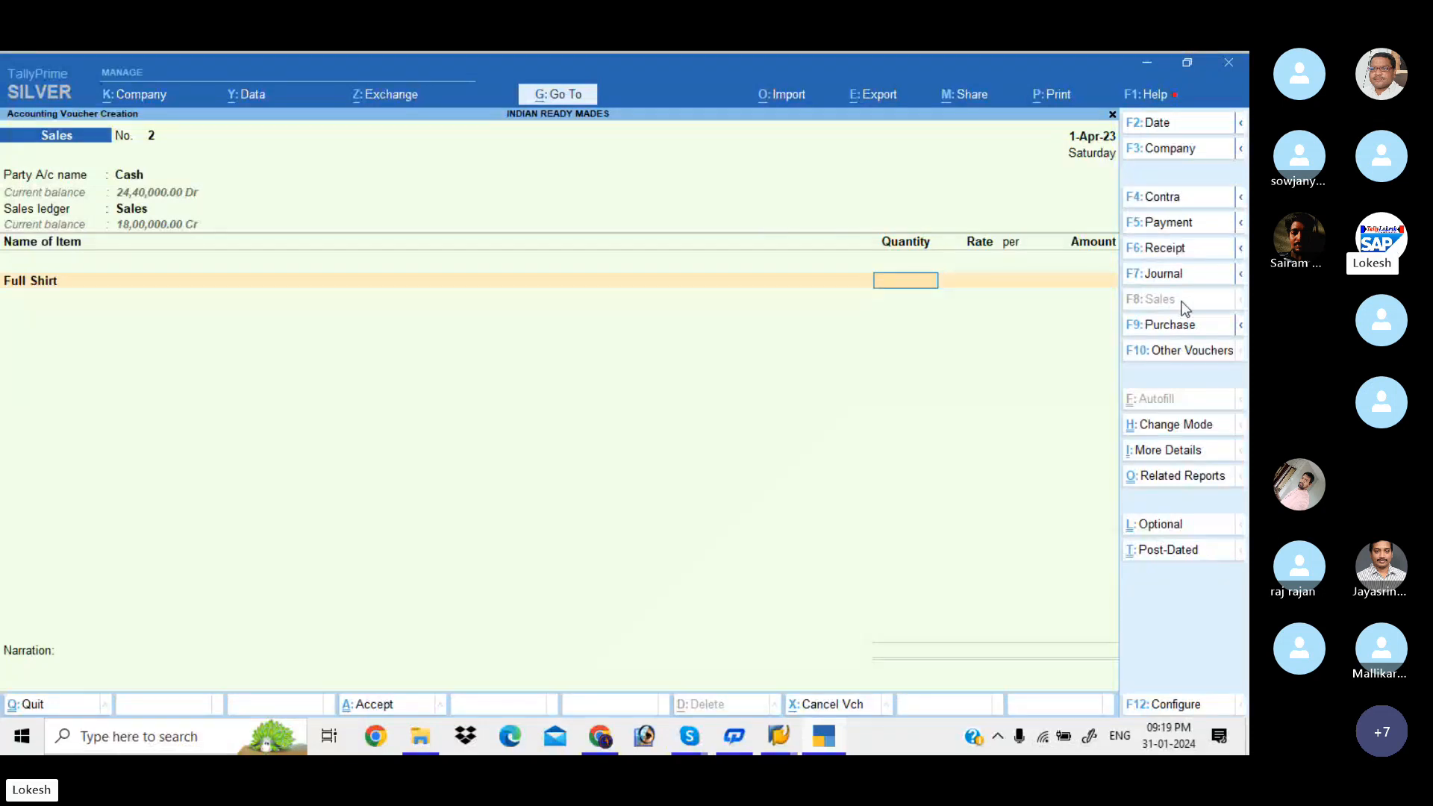
text(500)
key(Return)
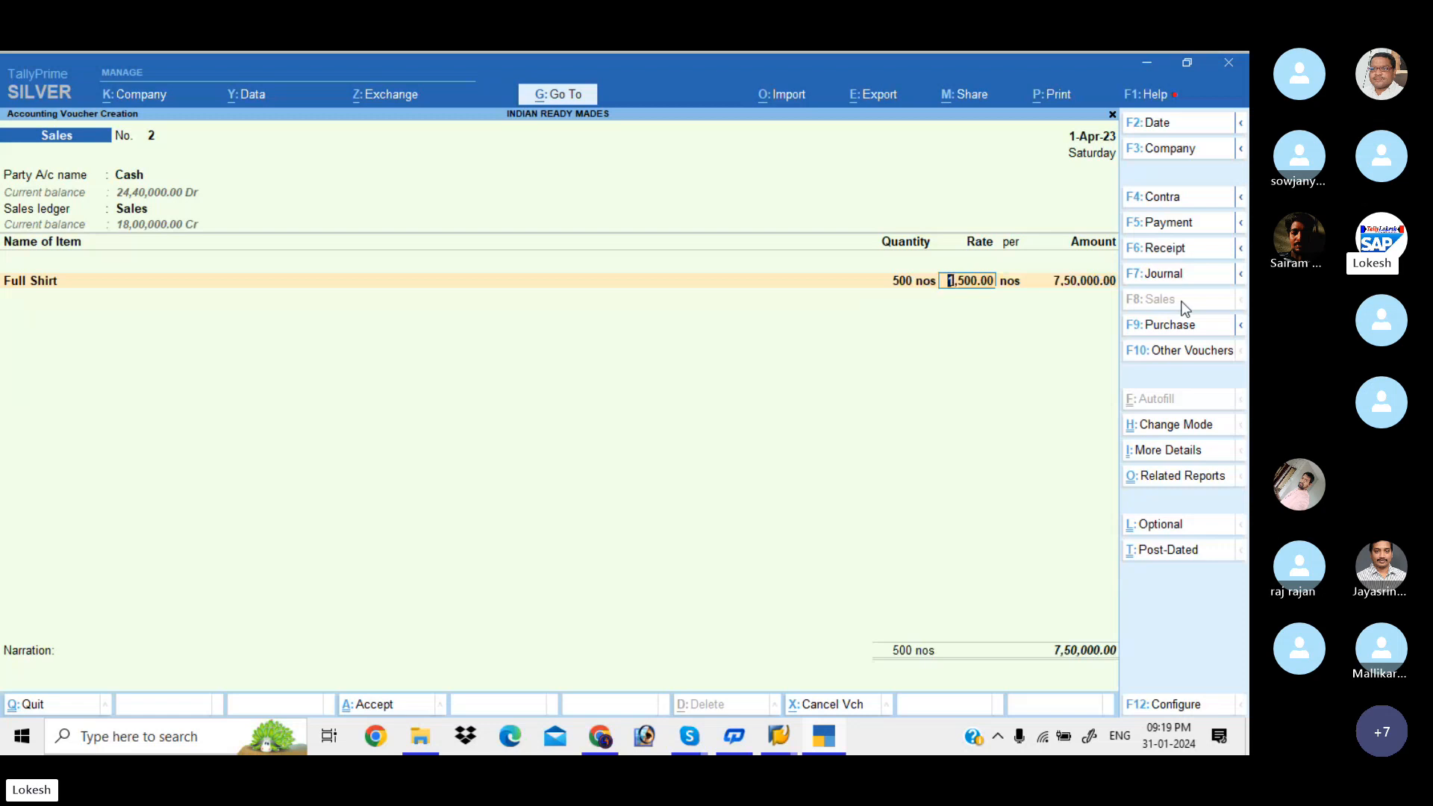
text(1,400)
key(Return)
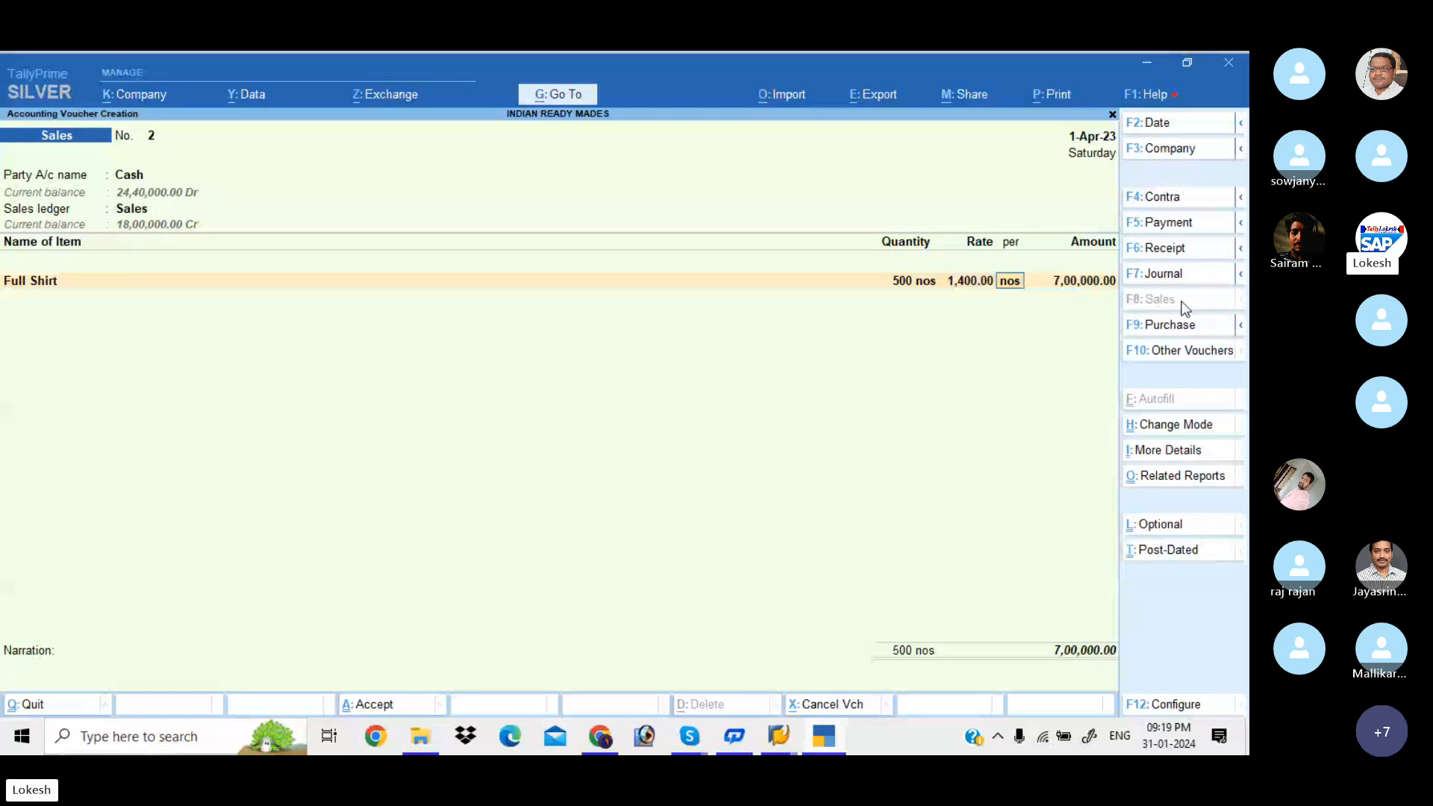
key(Return)
key(Return)
- Add Half Shirt with a quantity of 700 nos at a rate of 900 and save the cash Sales voucher
text(h)
key(Return)
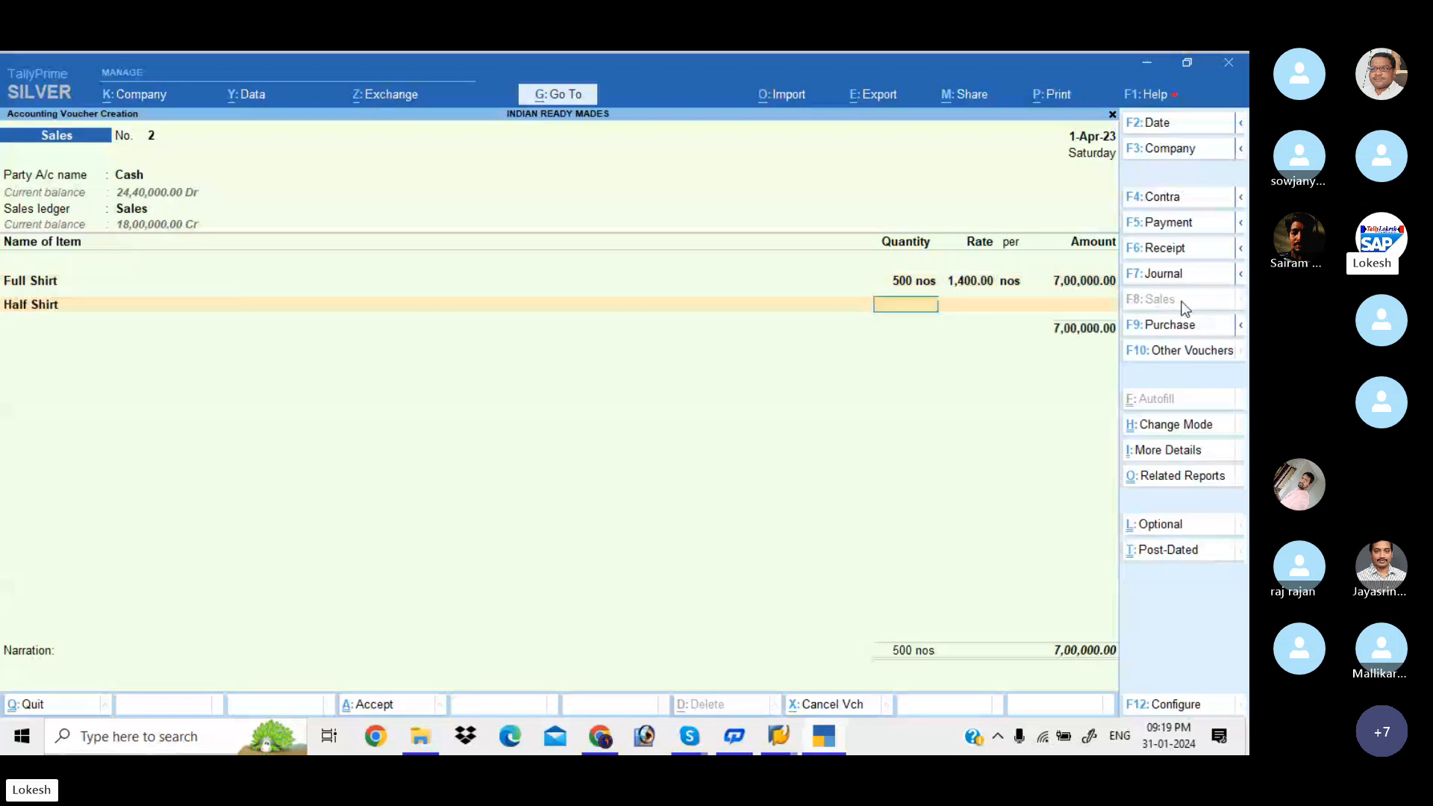
text(700)
key(Return)
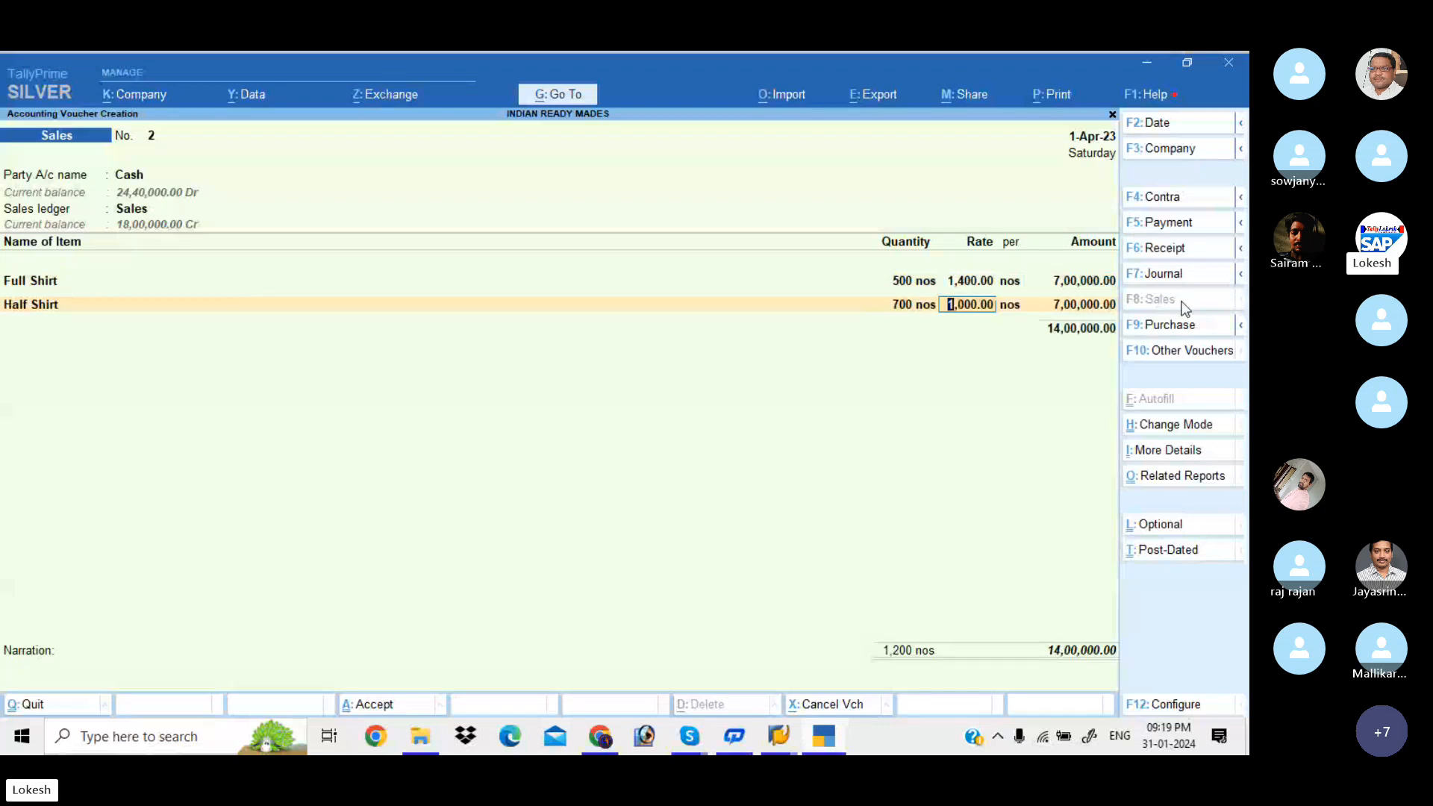
text(900)
key(Return)
key(Return)
key(Return)
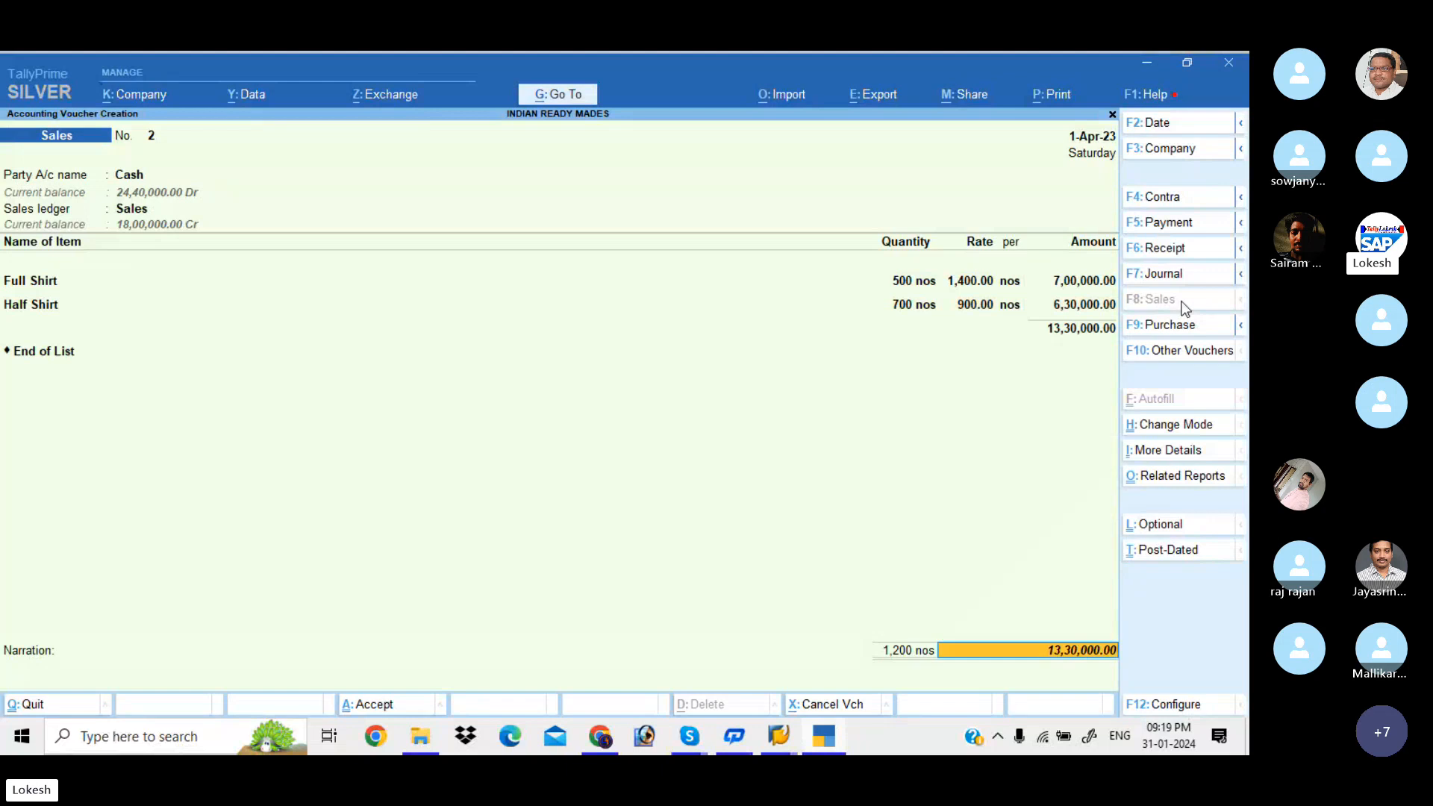
key(Return)
key(Return)
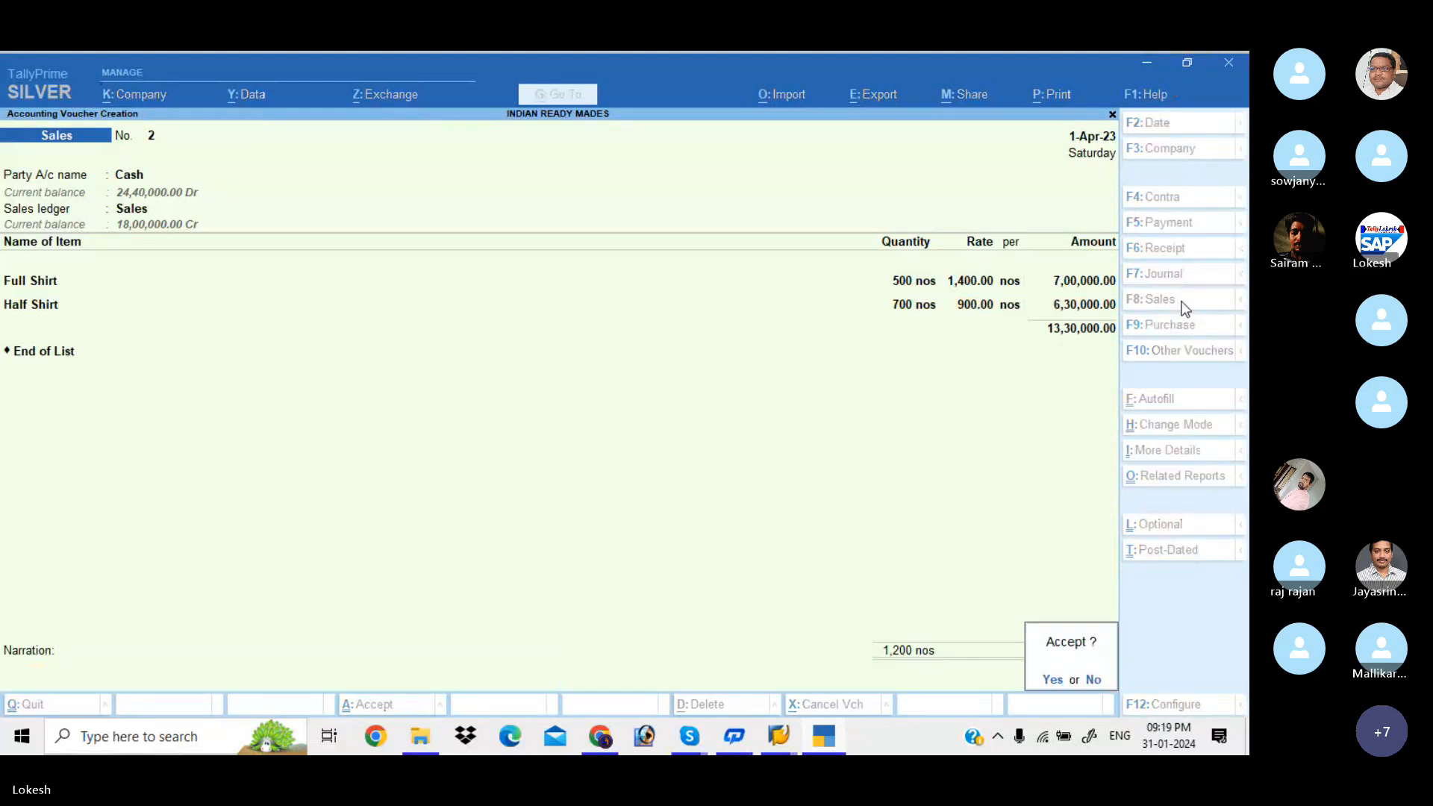
key(Return)
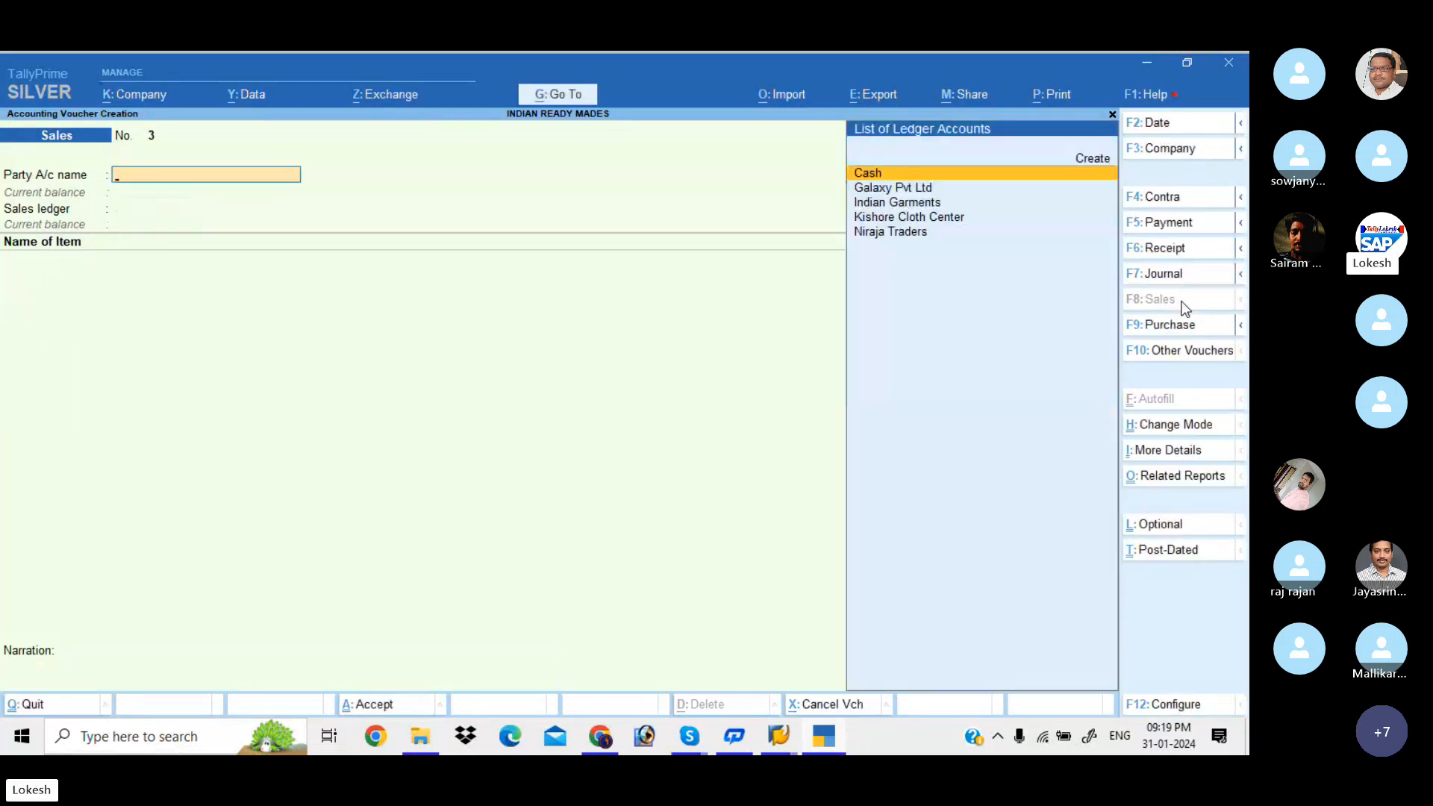
- Leave voucher entry and examine the detailed Profit & Loss A/c down to the nett profit, then close the report
key(Escape)
key(Down)
key(Down)
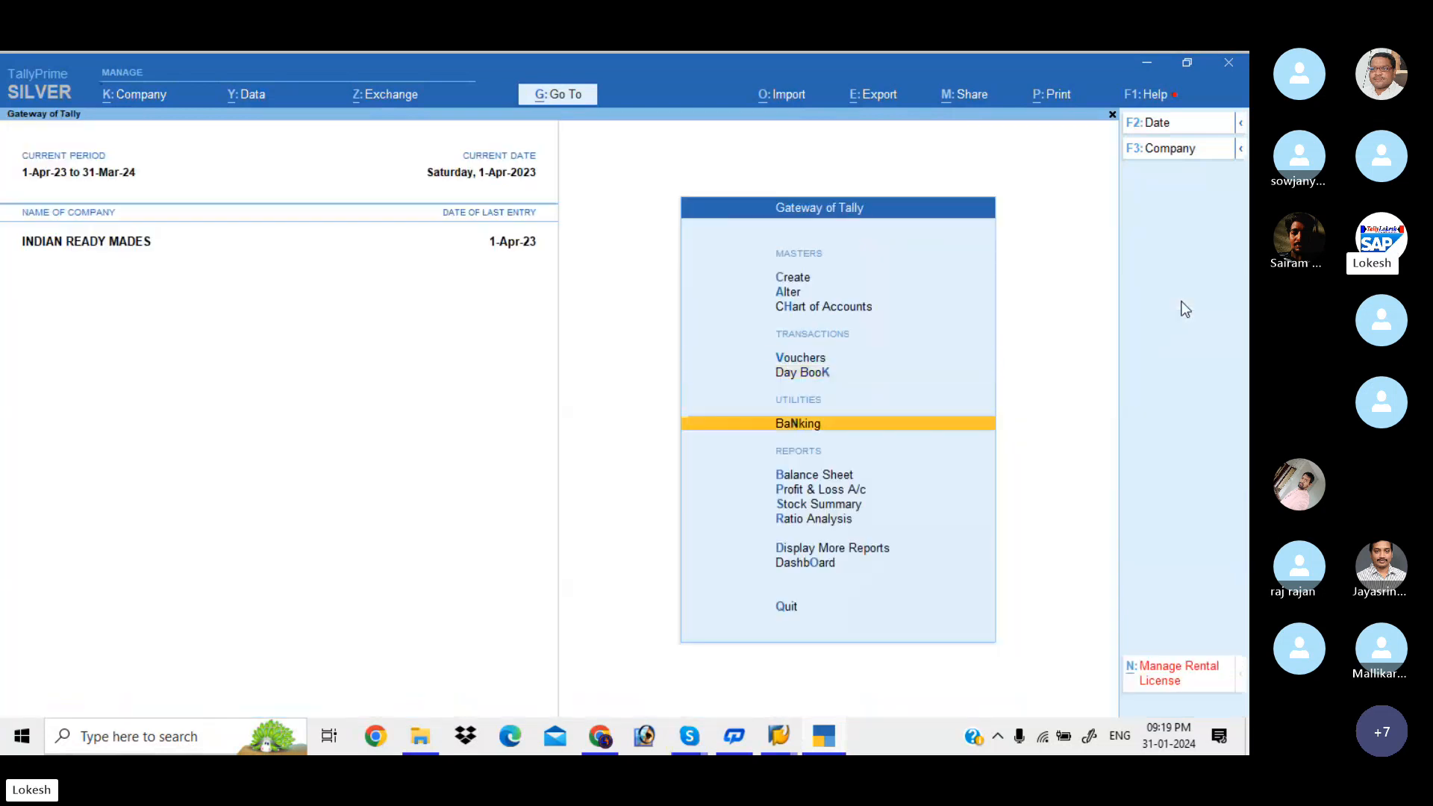
key(Down)
key(Down)
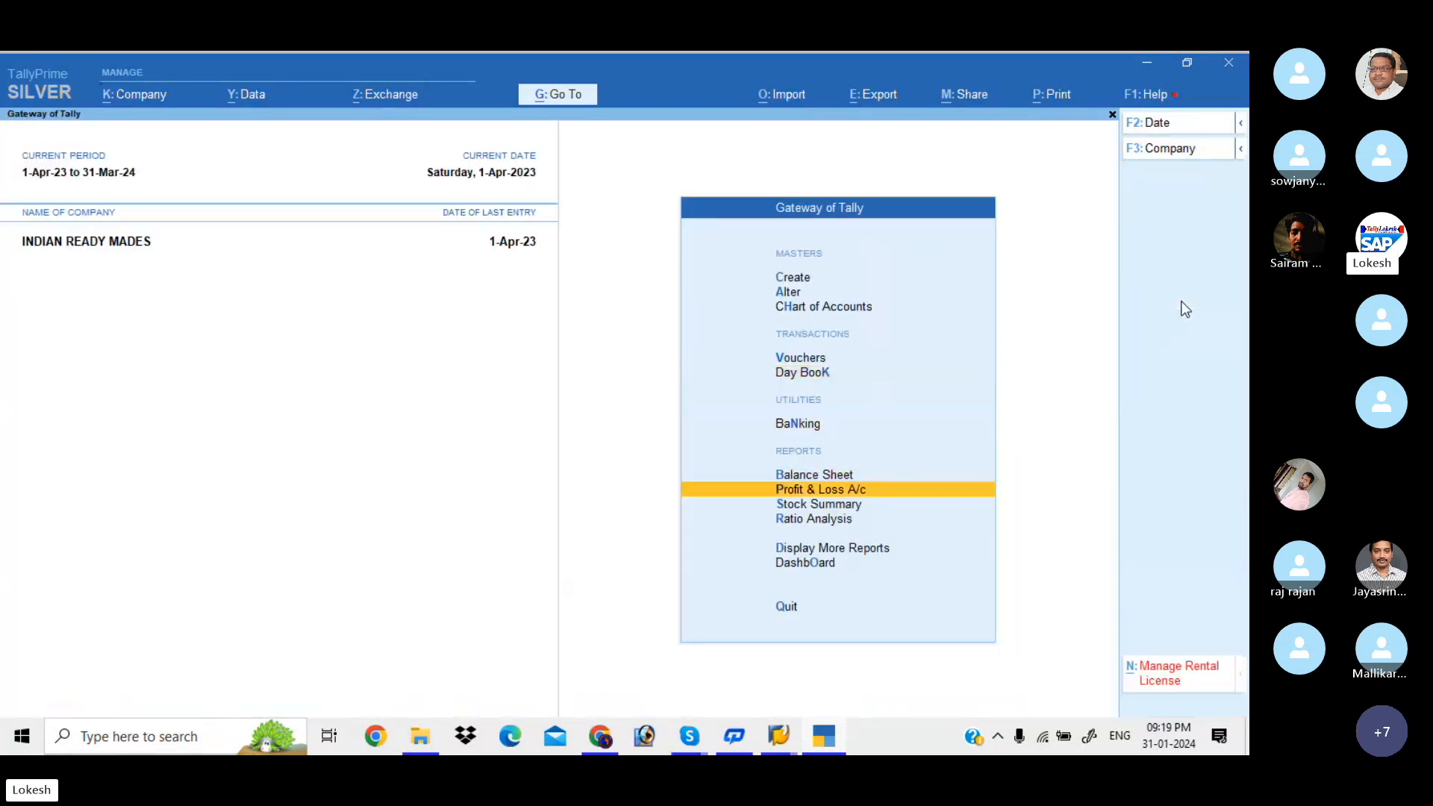
key(Return)
key(alt+F5)
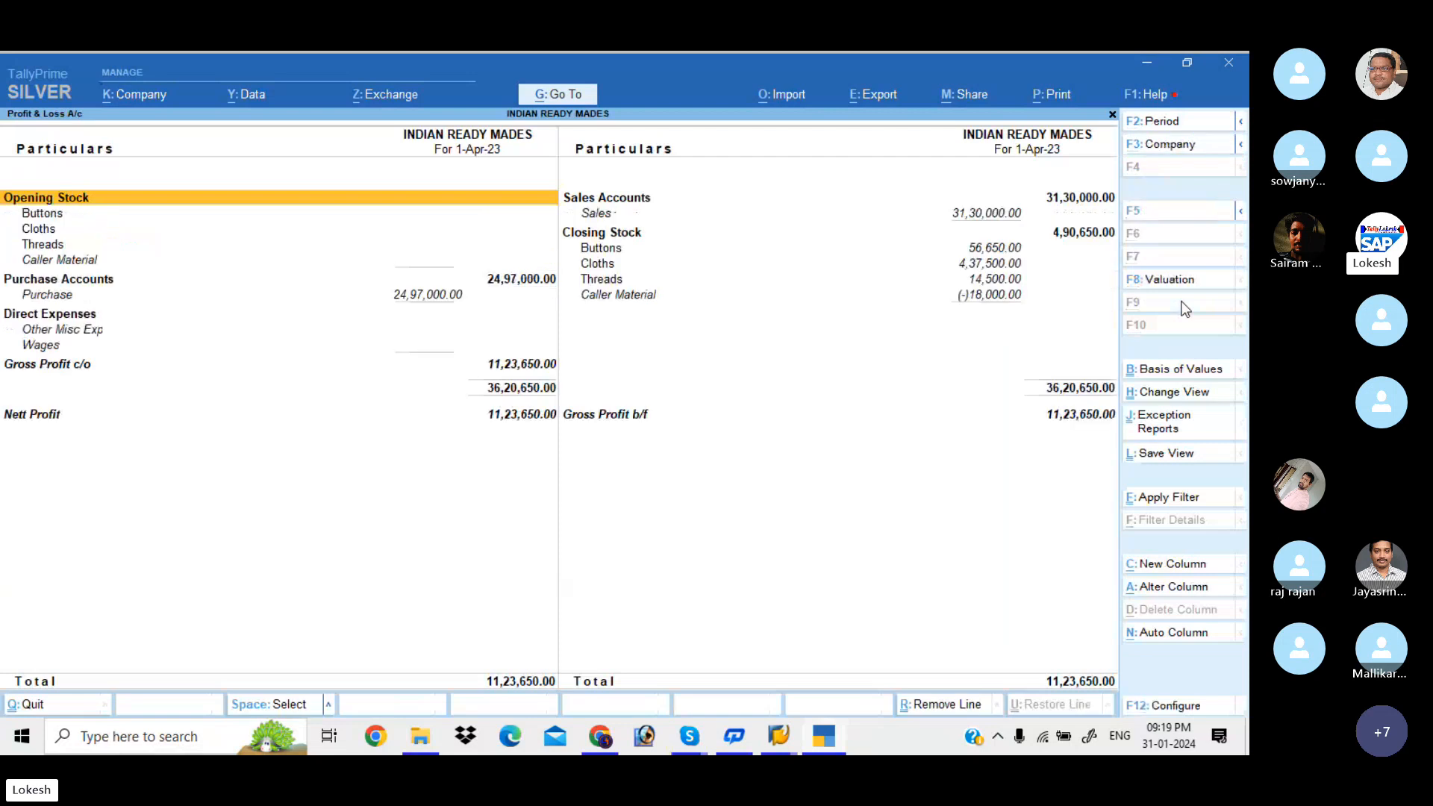
key(End)
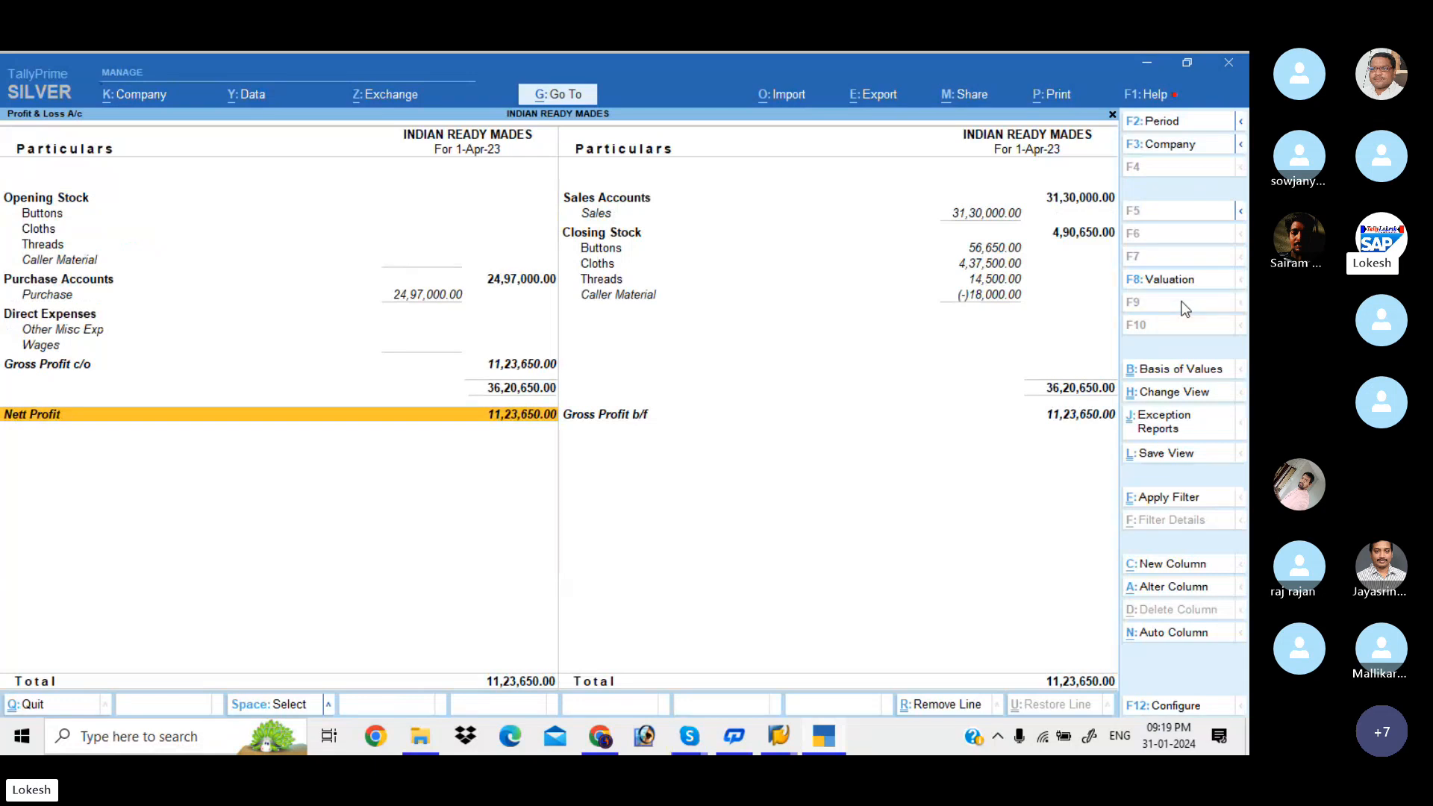
key(Escape)
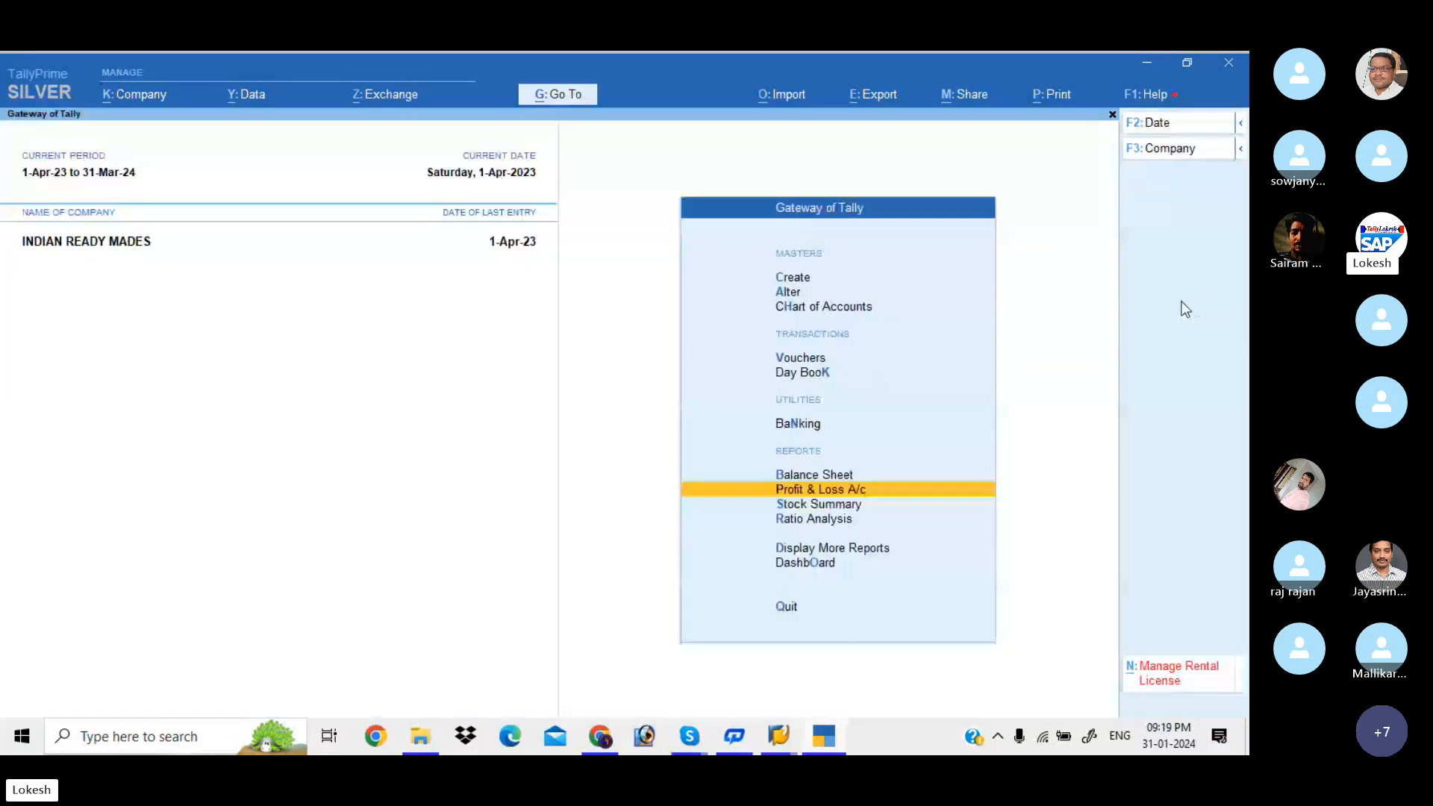
- Open the Day Book and look through the recorded vouchers, then close it
key(Up)
key(Up)
key(Up)
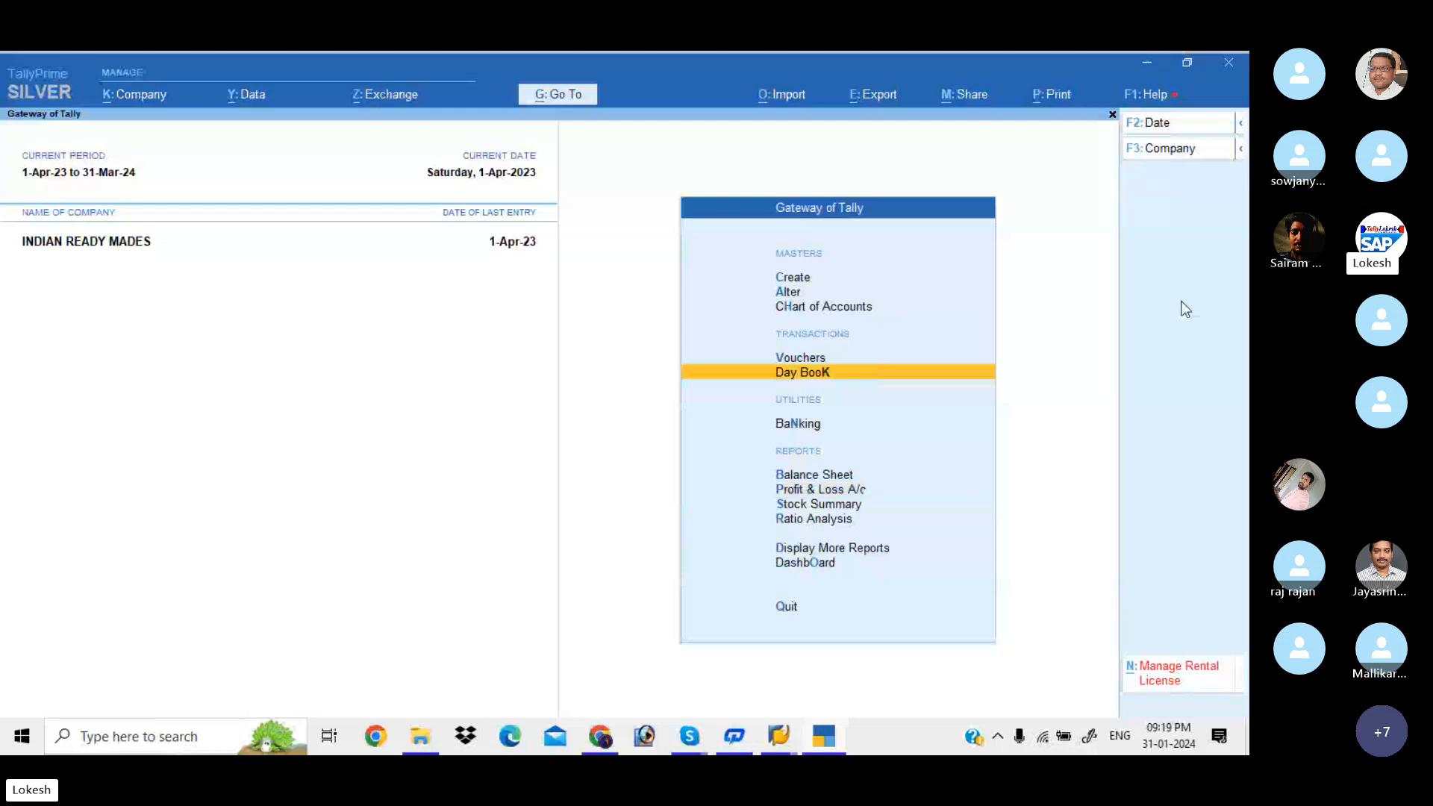
key(Return)
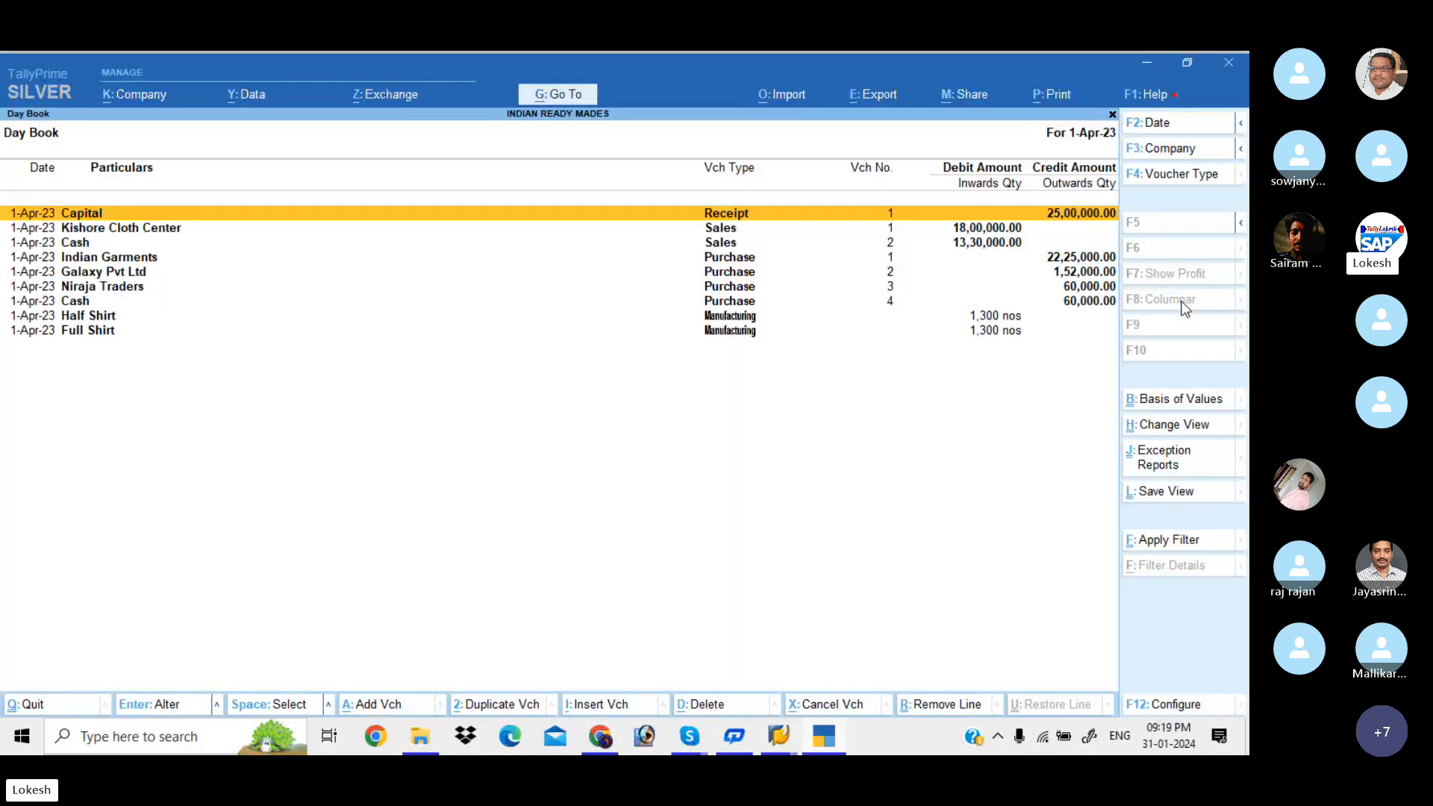
key(Down)
key(Down)
key(Down)
key(Down)
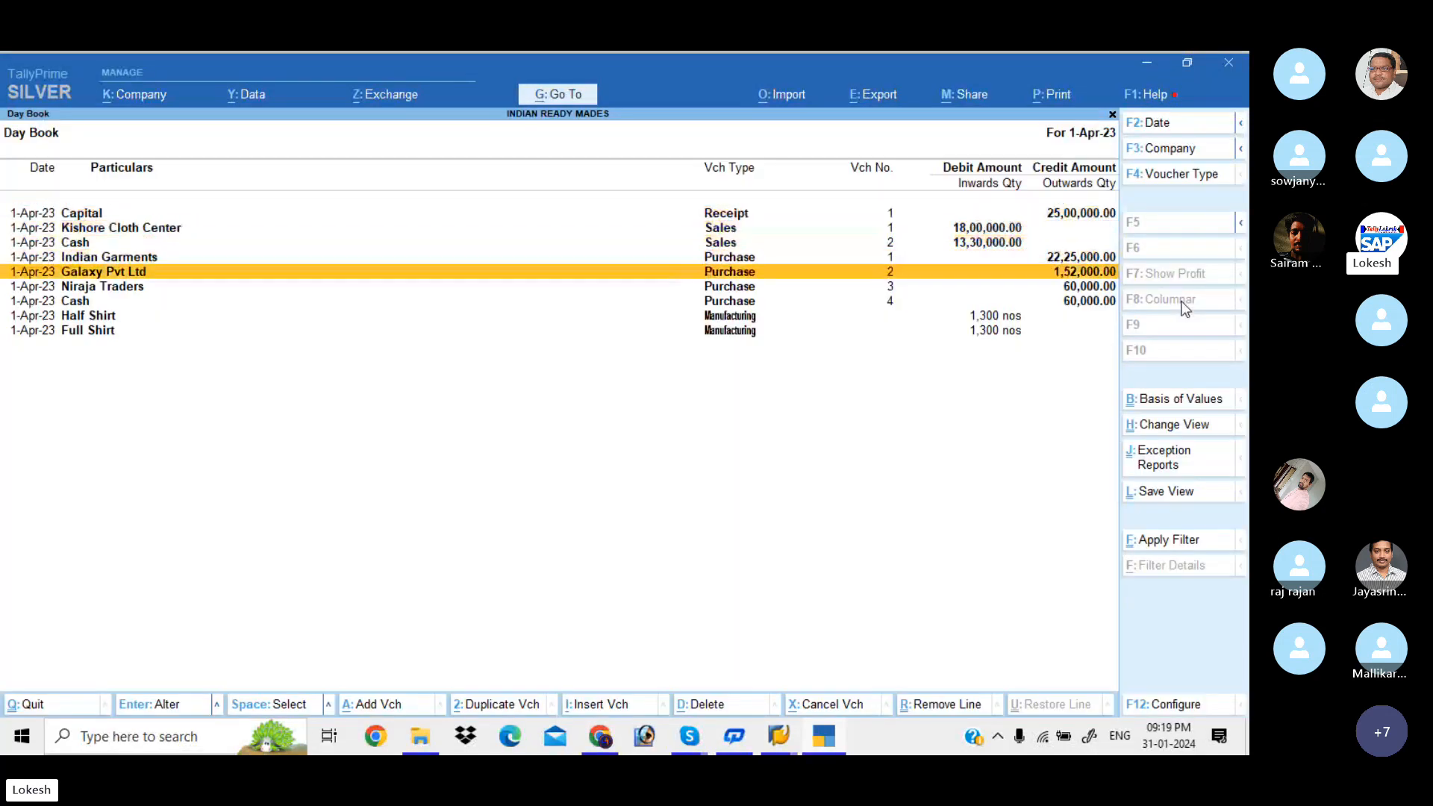
key(Escape)
- Open the Dashboard and examine its tiles down to Inventory Details, then close it
key(Down)
key(Down)
key(Down)
key(Down)
key(Down)
key(Down)
key(Down)
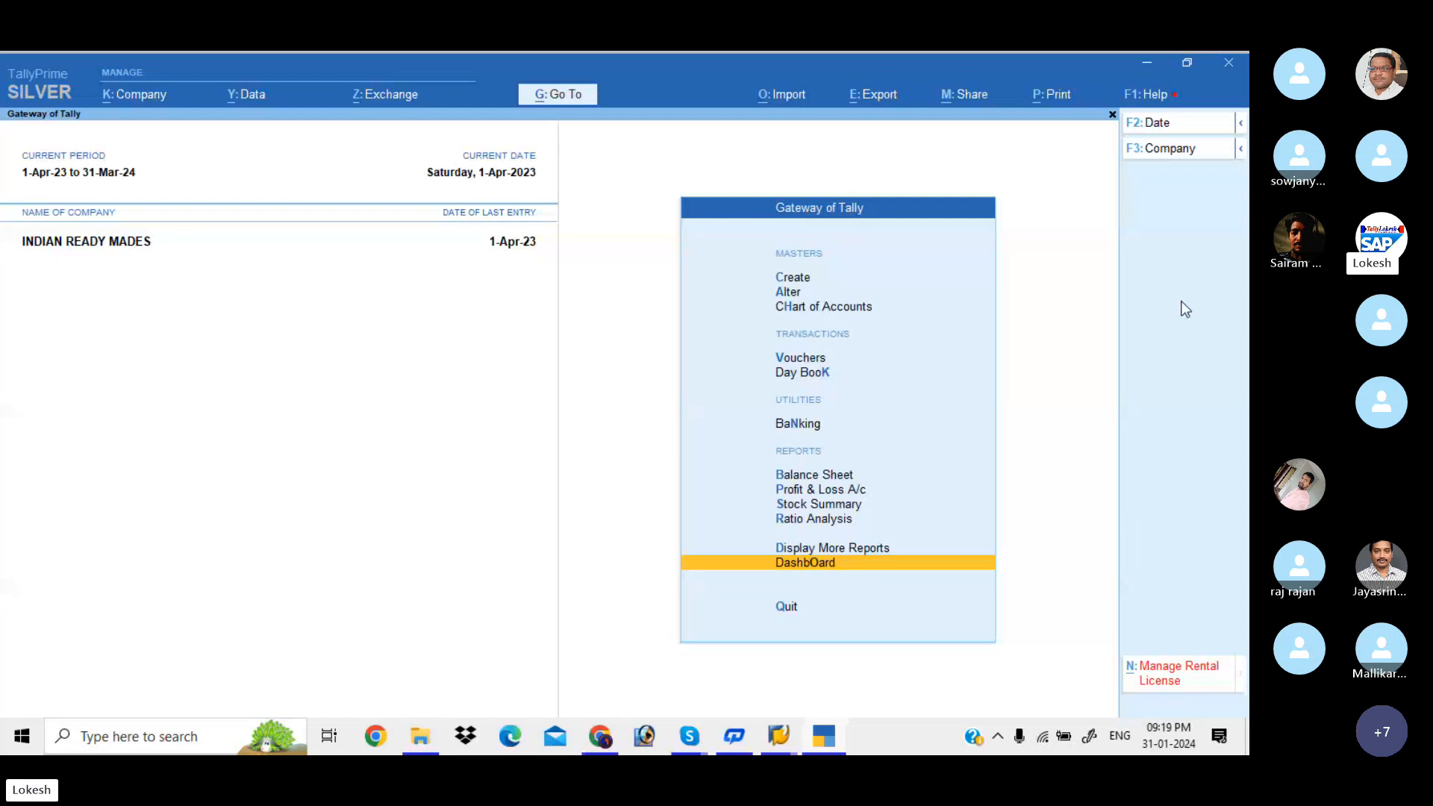
key(Return)
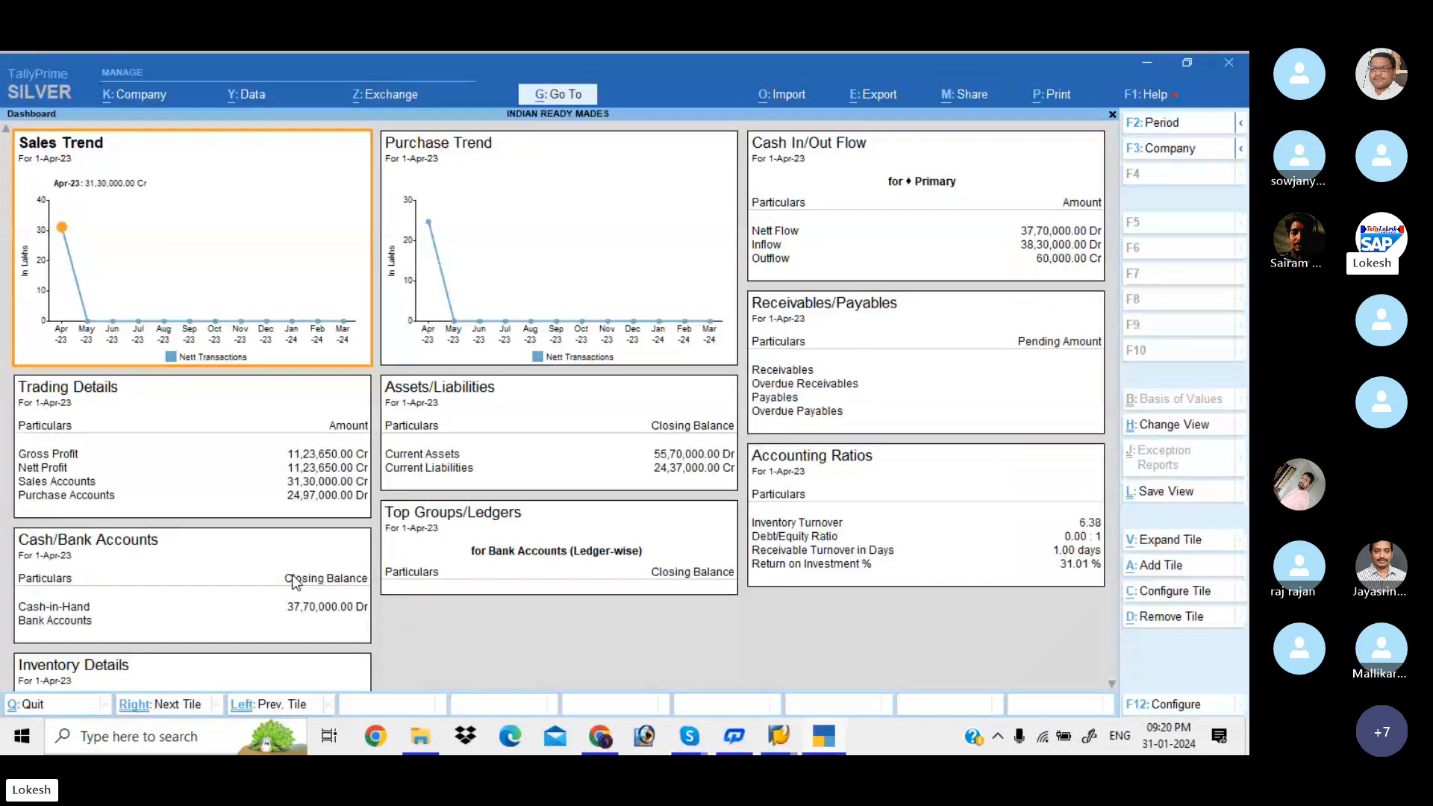
click(1113, 683)
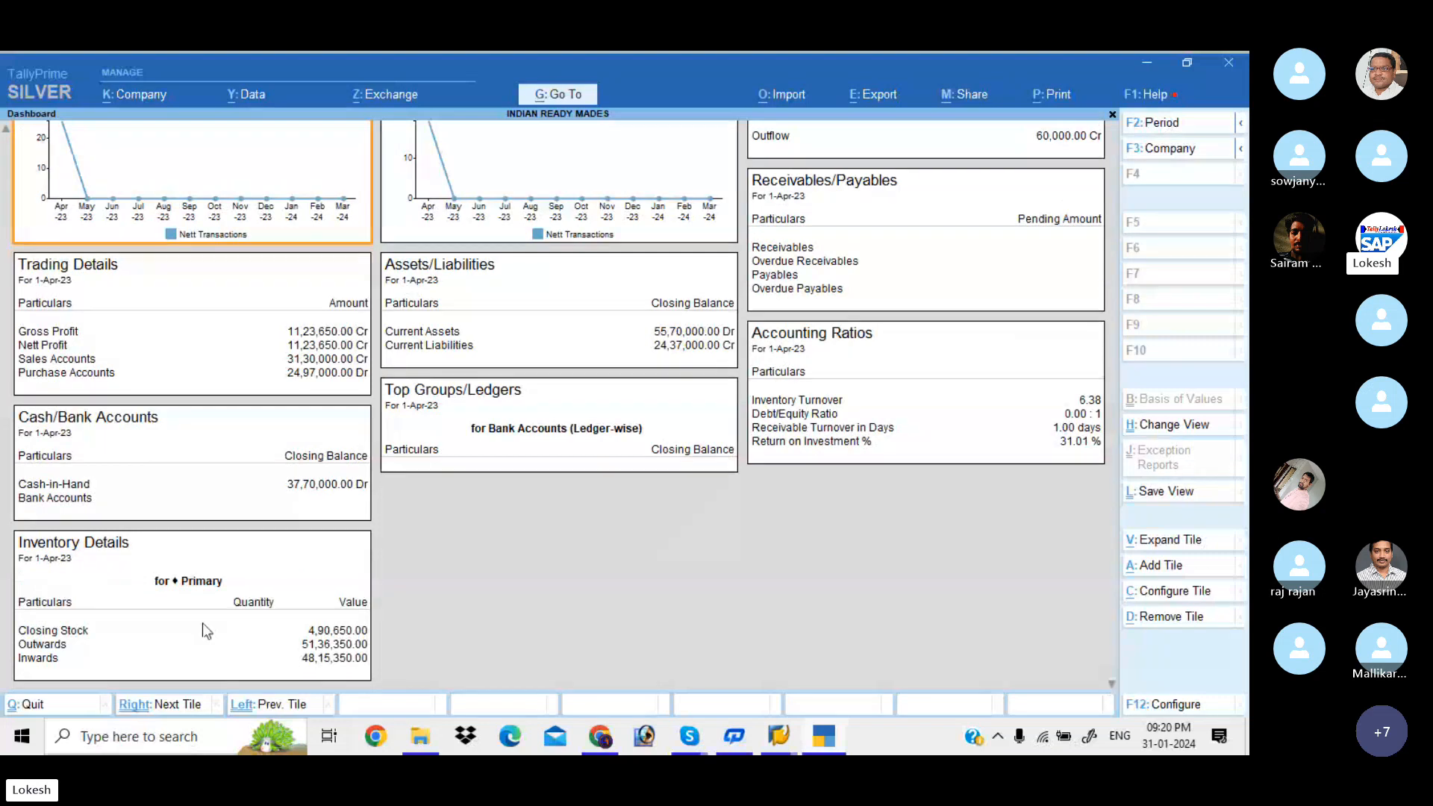
key(Escape)
- Open the Stock Summary and expand it to the detailed view with the stock items under each group
key(Up)
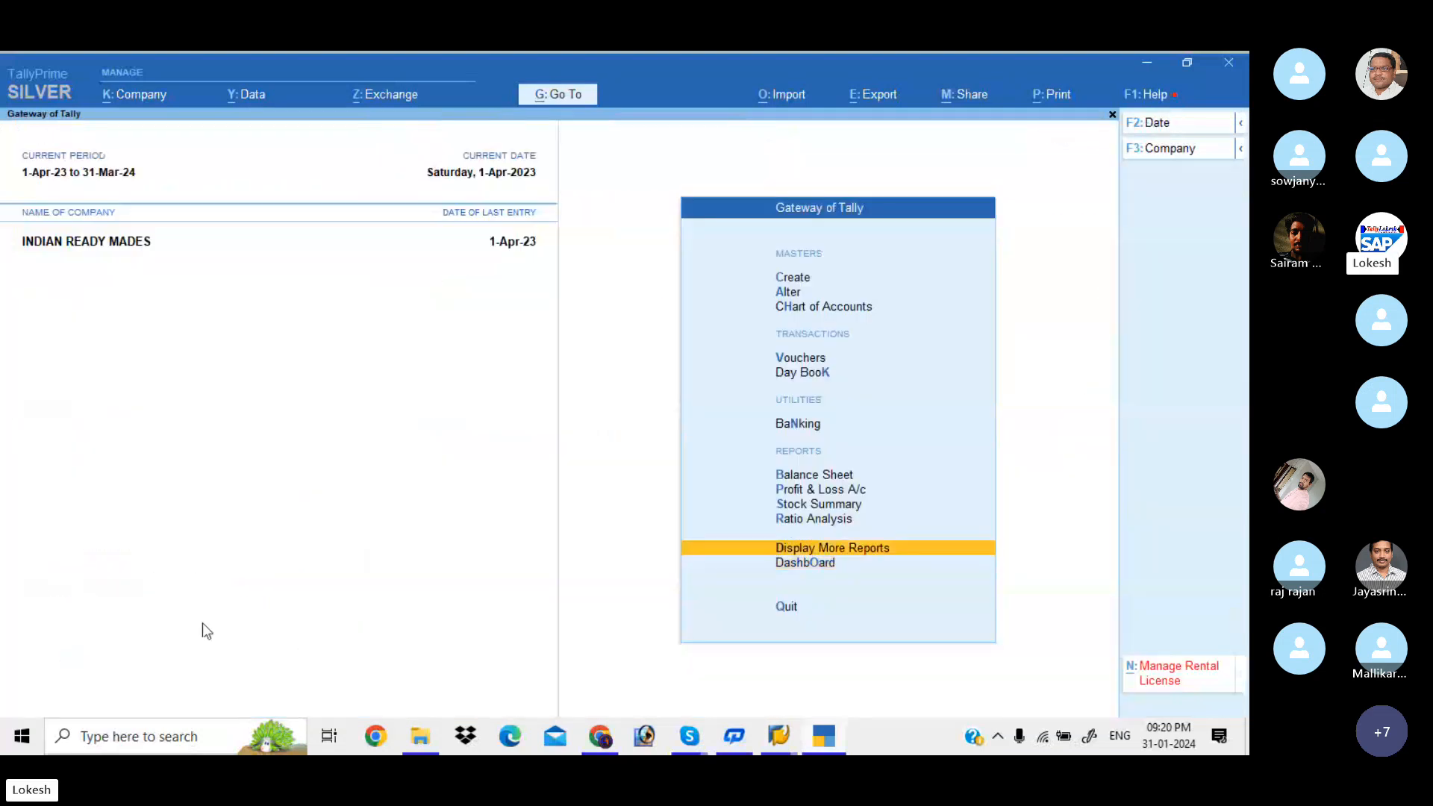
key(Up)
key(Up)
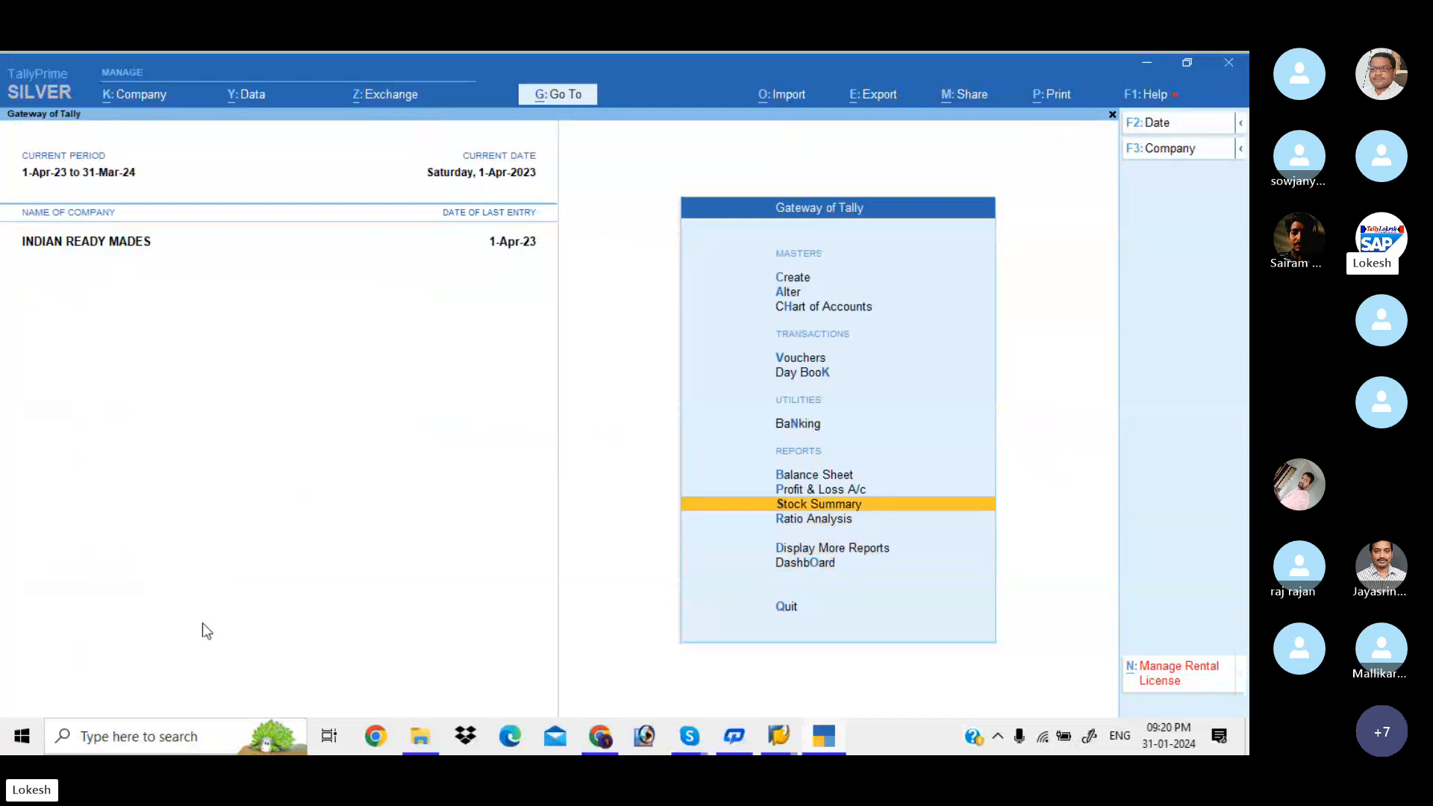
key(Return)
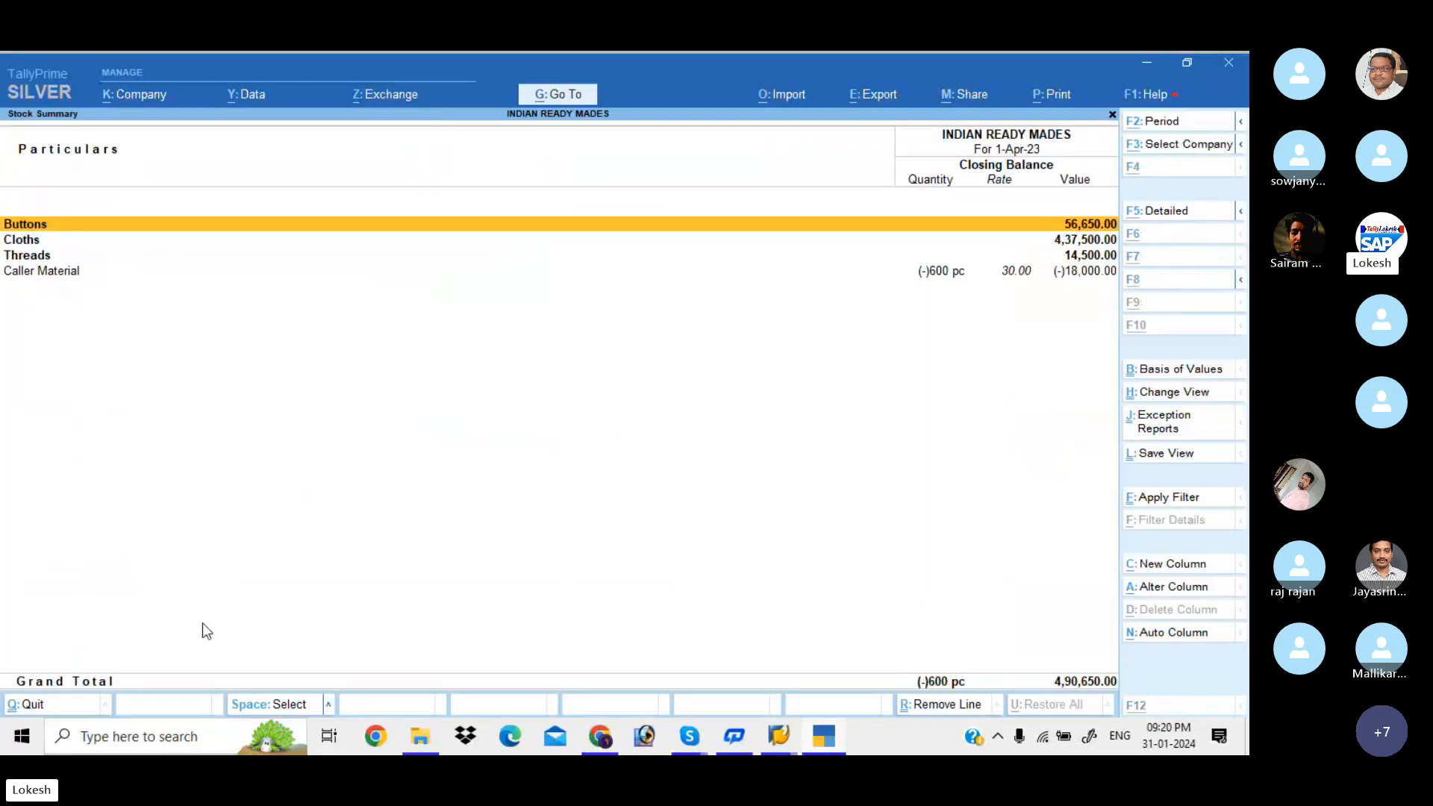
key(alt+F5)
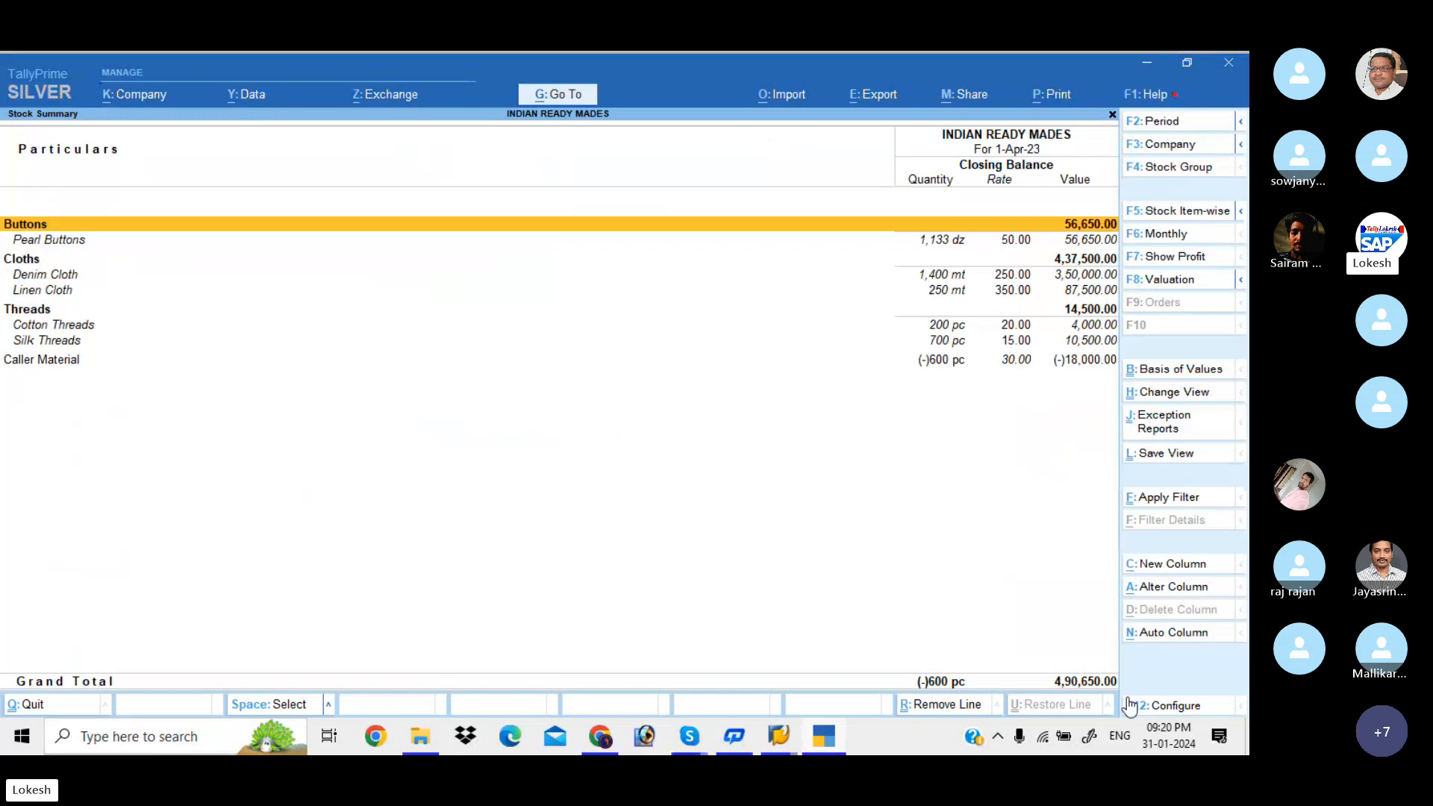
- Configure the Stock Summary to show Goods Inwards and Goods Outwards, review the quantities, and close the report
click(1172, 706)
key(Down)
key(Down)
key(Down)
key(Down)
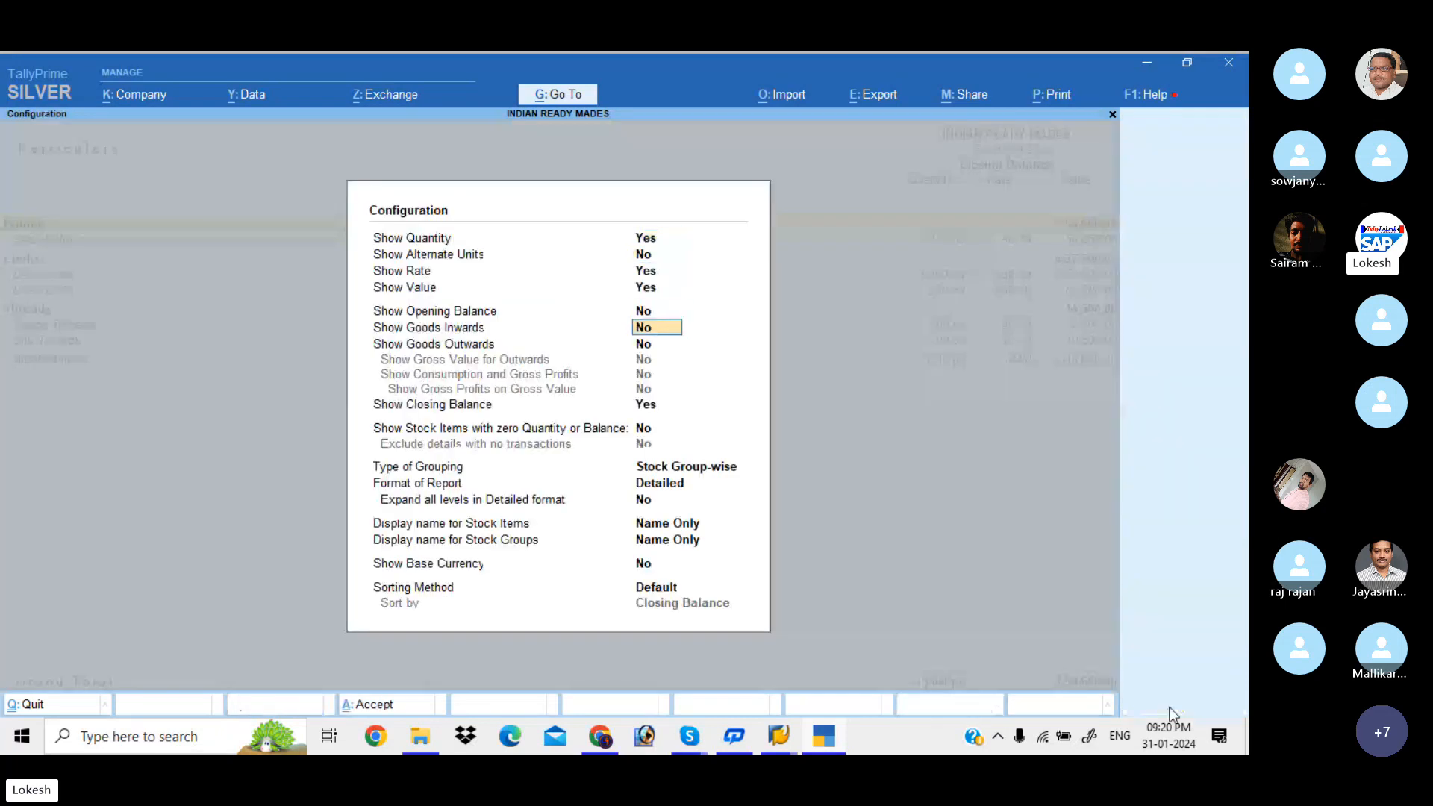
key(y)
key(Return)
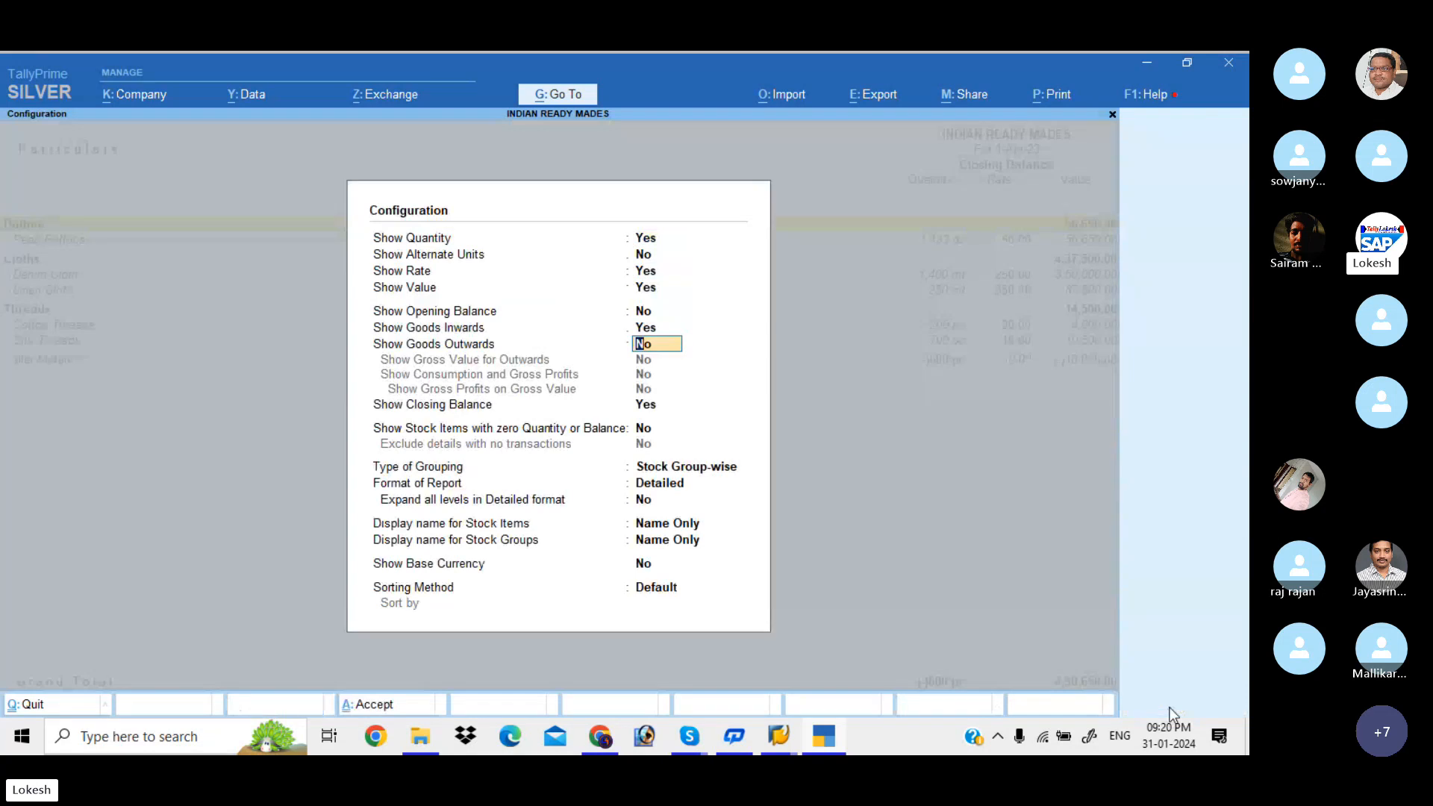
key(y)
key(Return)
key(Return)
key(Return)
key(Return)
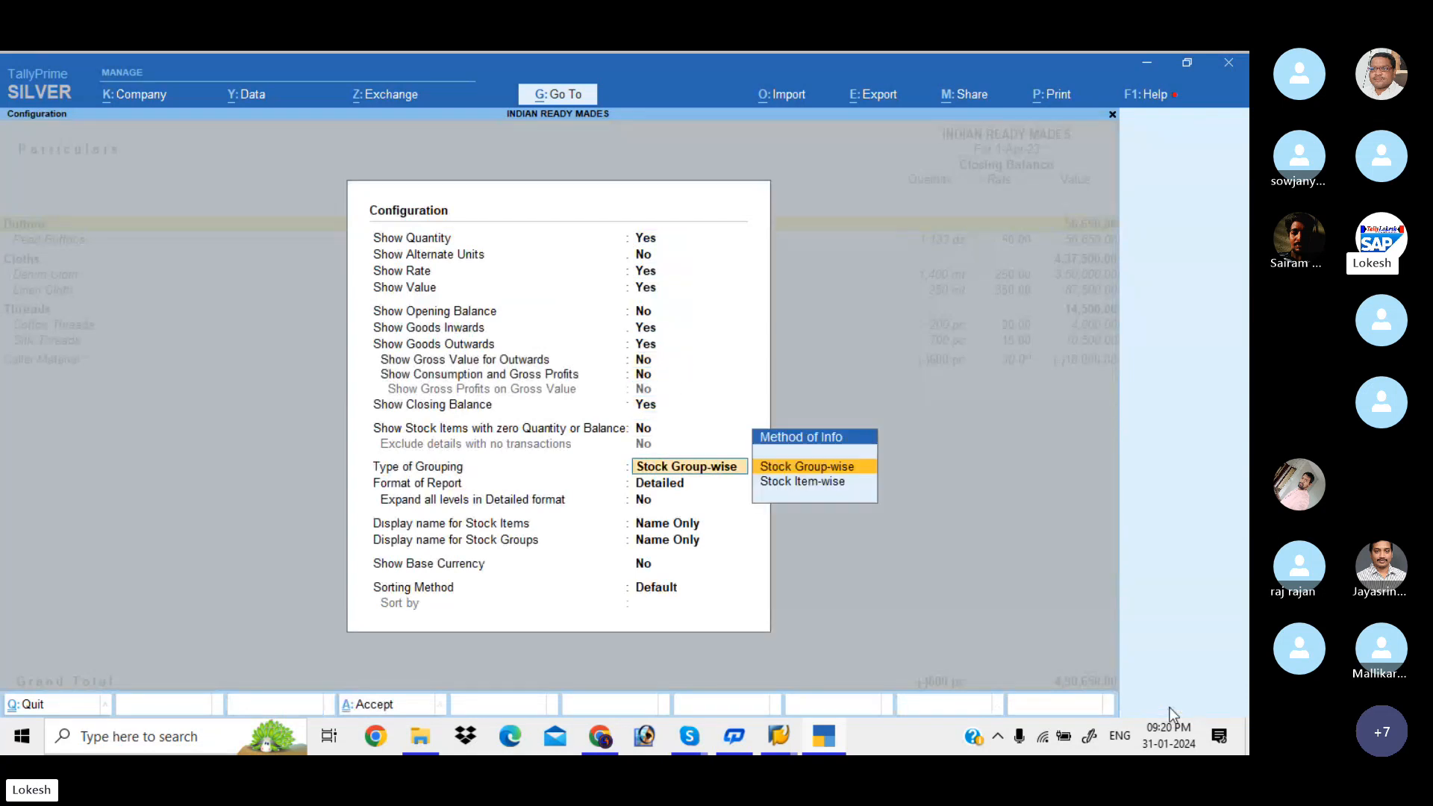
key(Return)
key(Return)
key(Return)
key(Return)
key(Return)
key(Return)
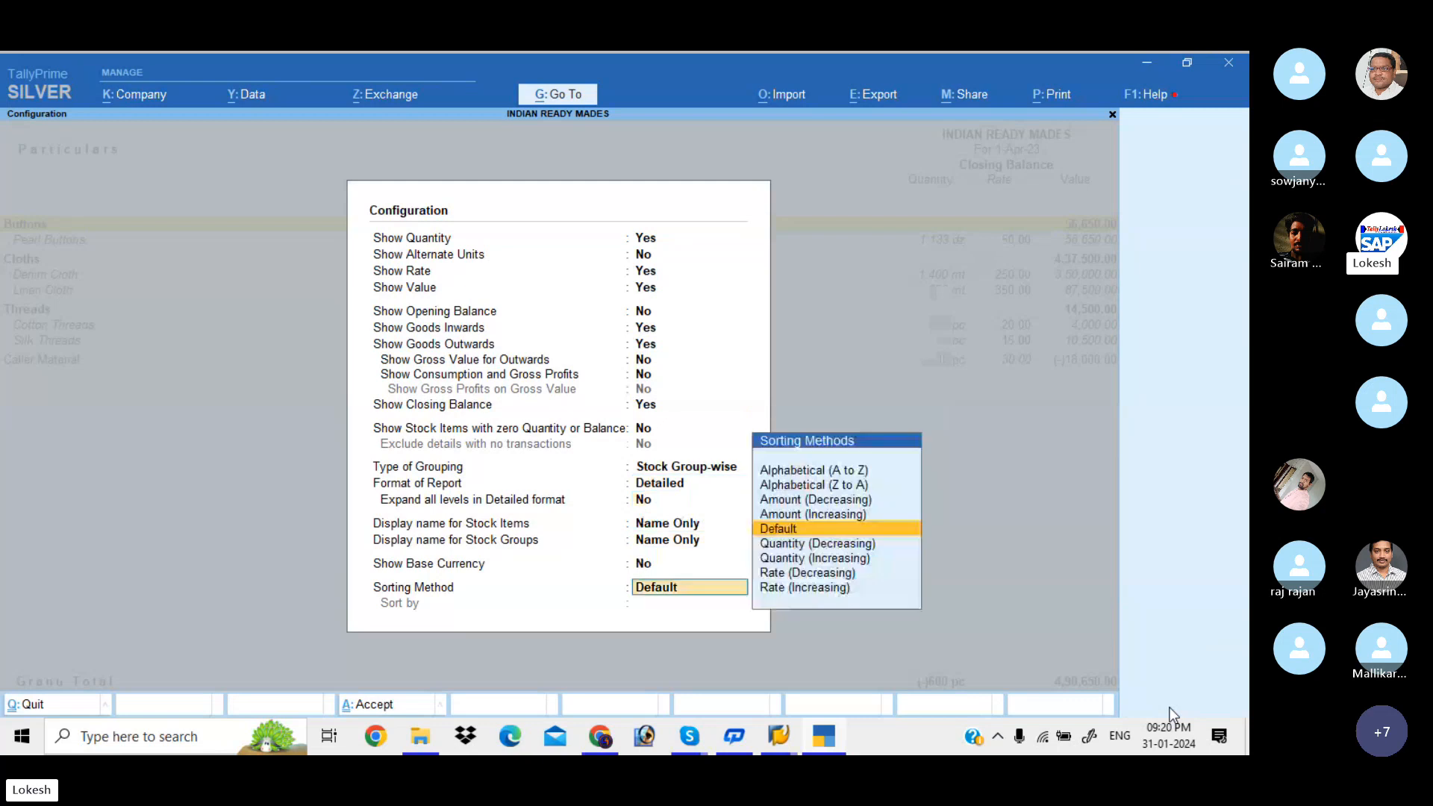
key(Return)
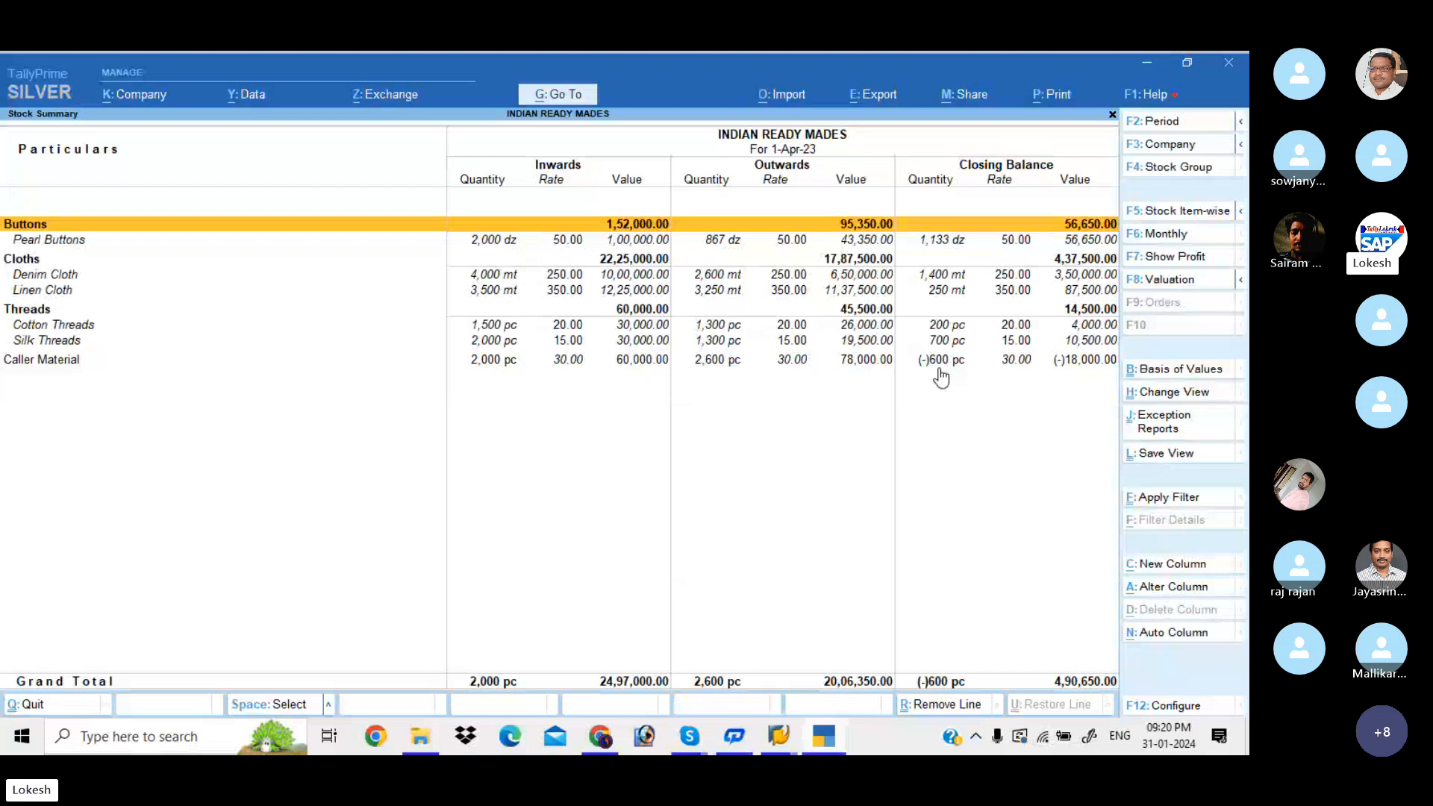
key(Escape)
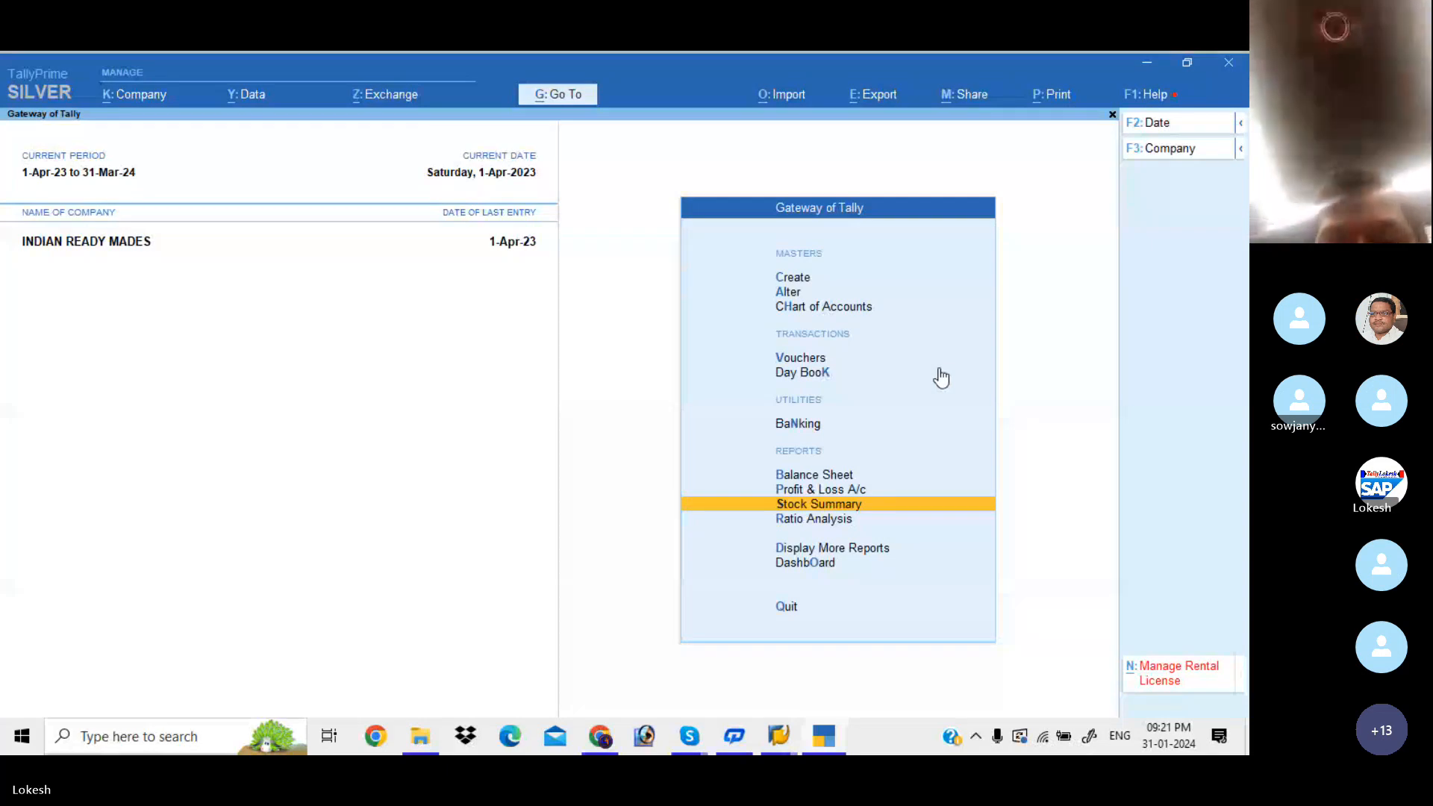
- Start creating a voucher type named Manu with Stock Journal as its type of voucher
key(Up)
key(Up)
key(Up)
key(Up)
key(Up)
key(Up)
key(Up)
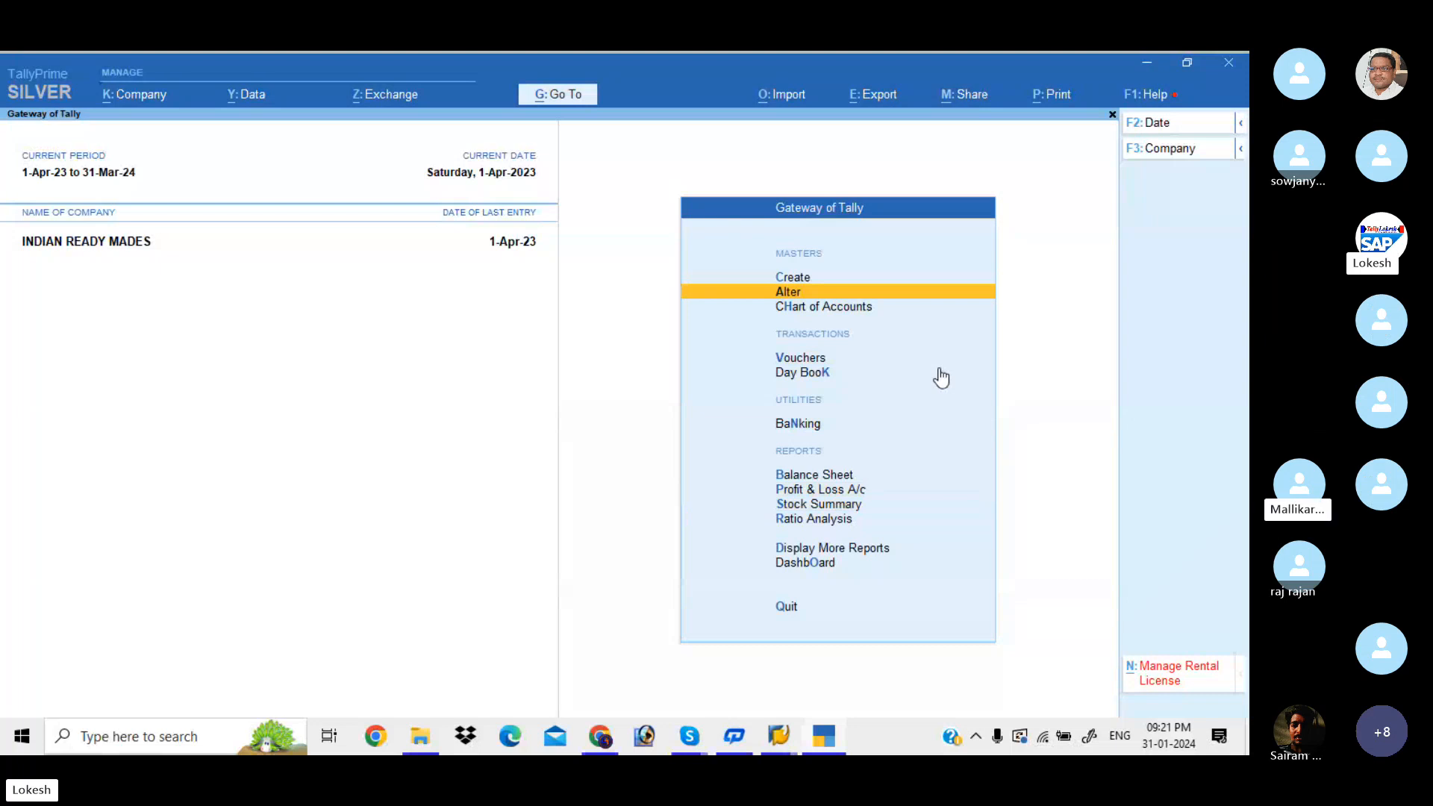
key(Up)
key(Return)
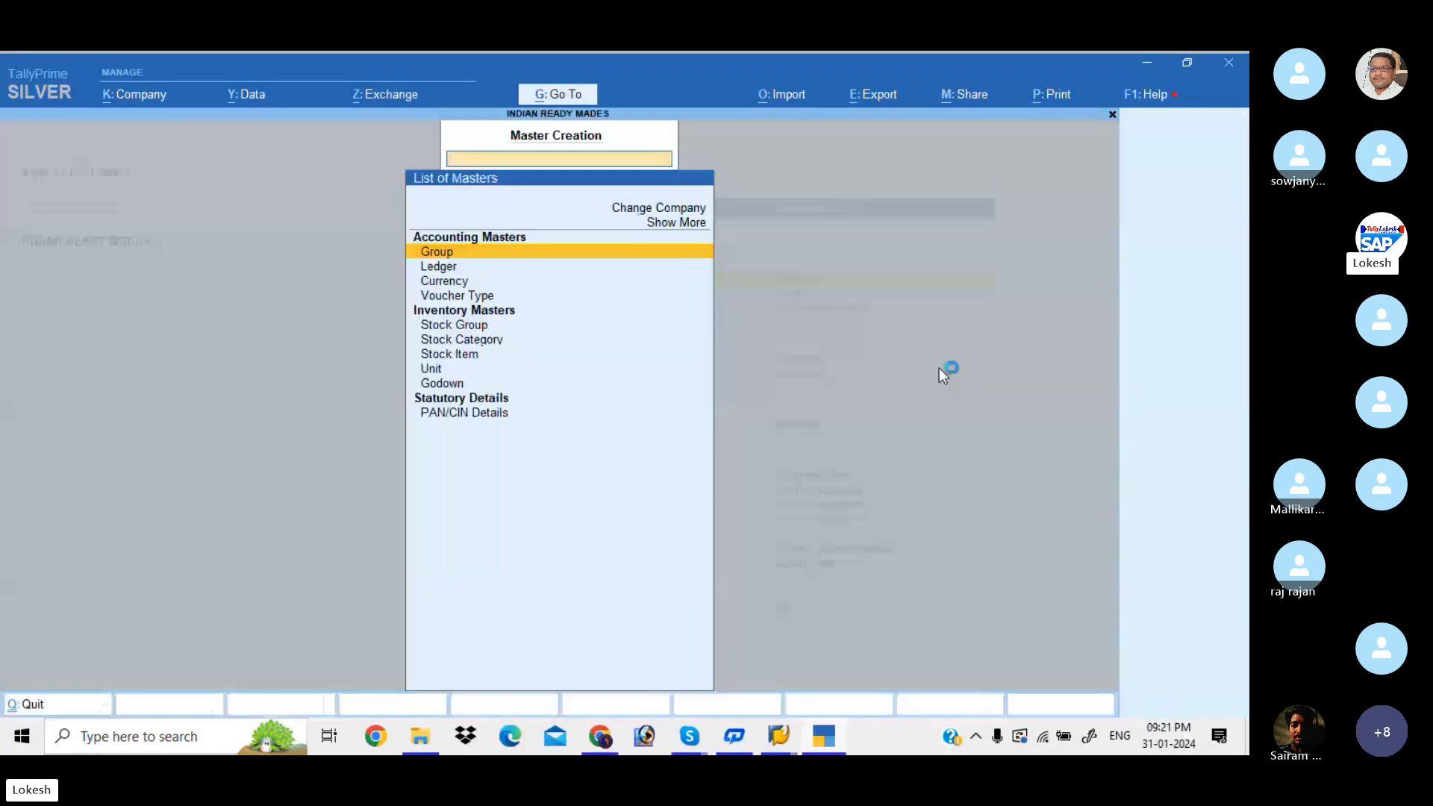
key(Down)
key(Down)
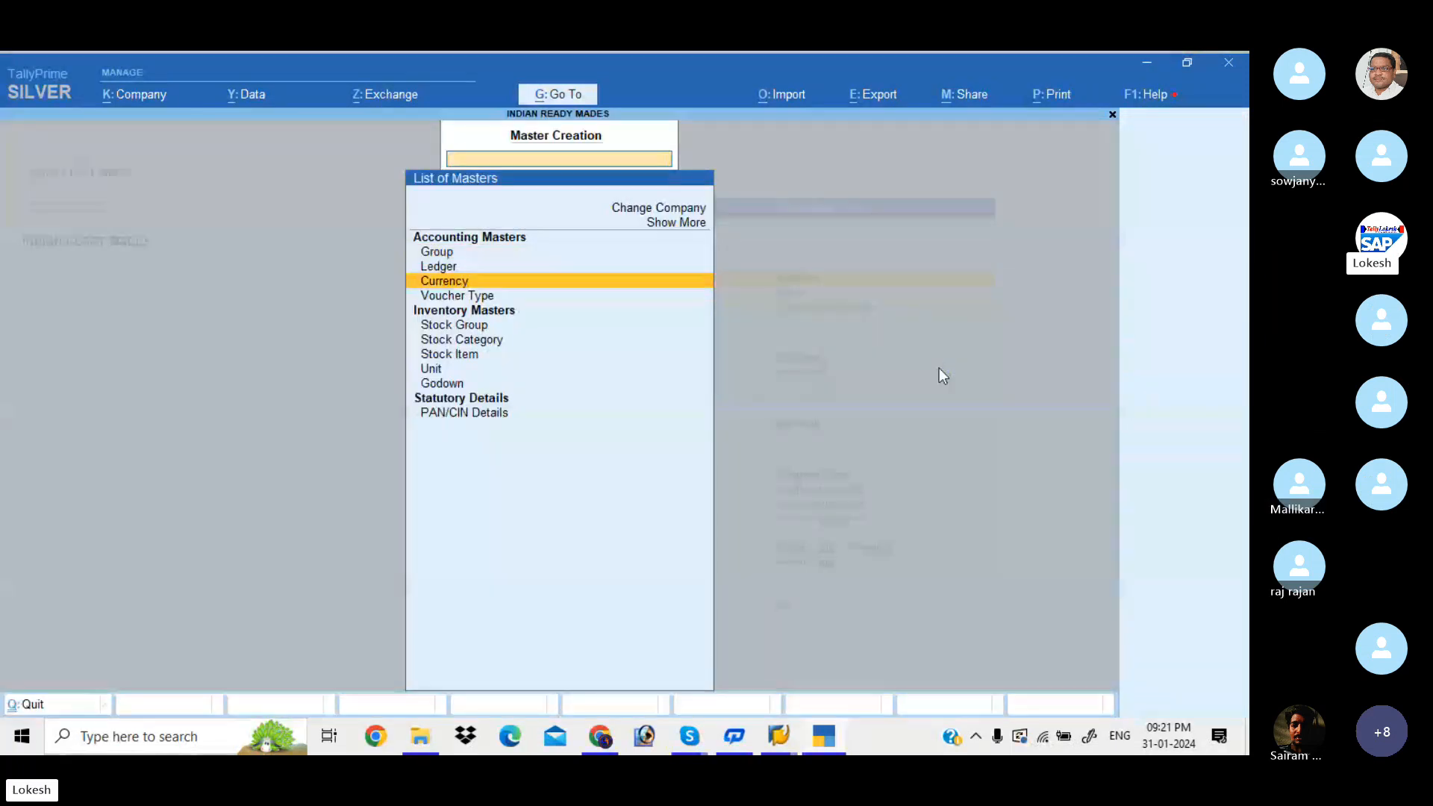
key(Down)
key(Return)
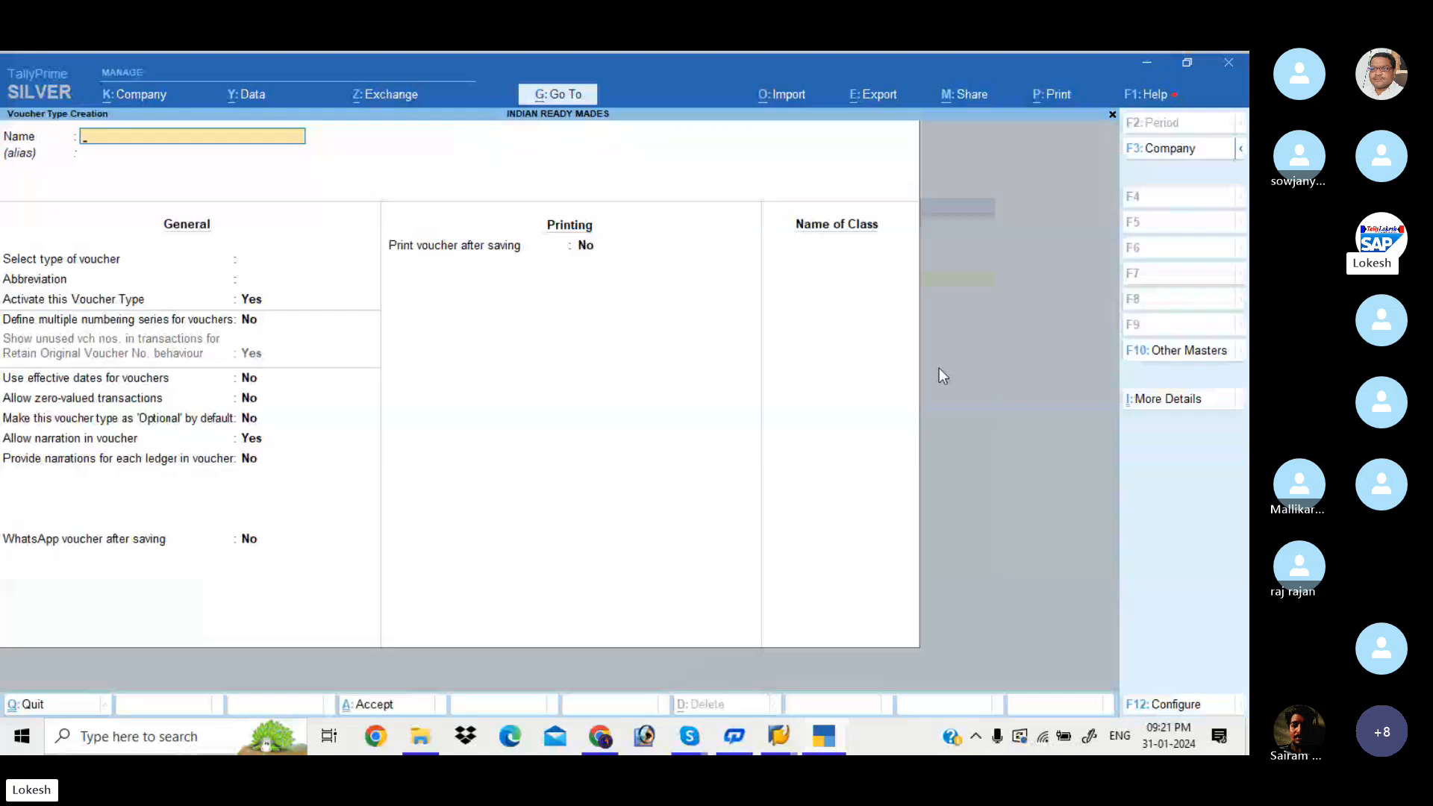
text(Manu)
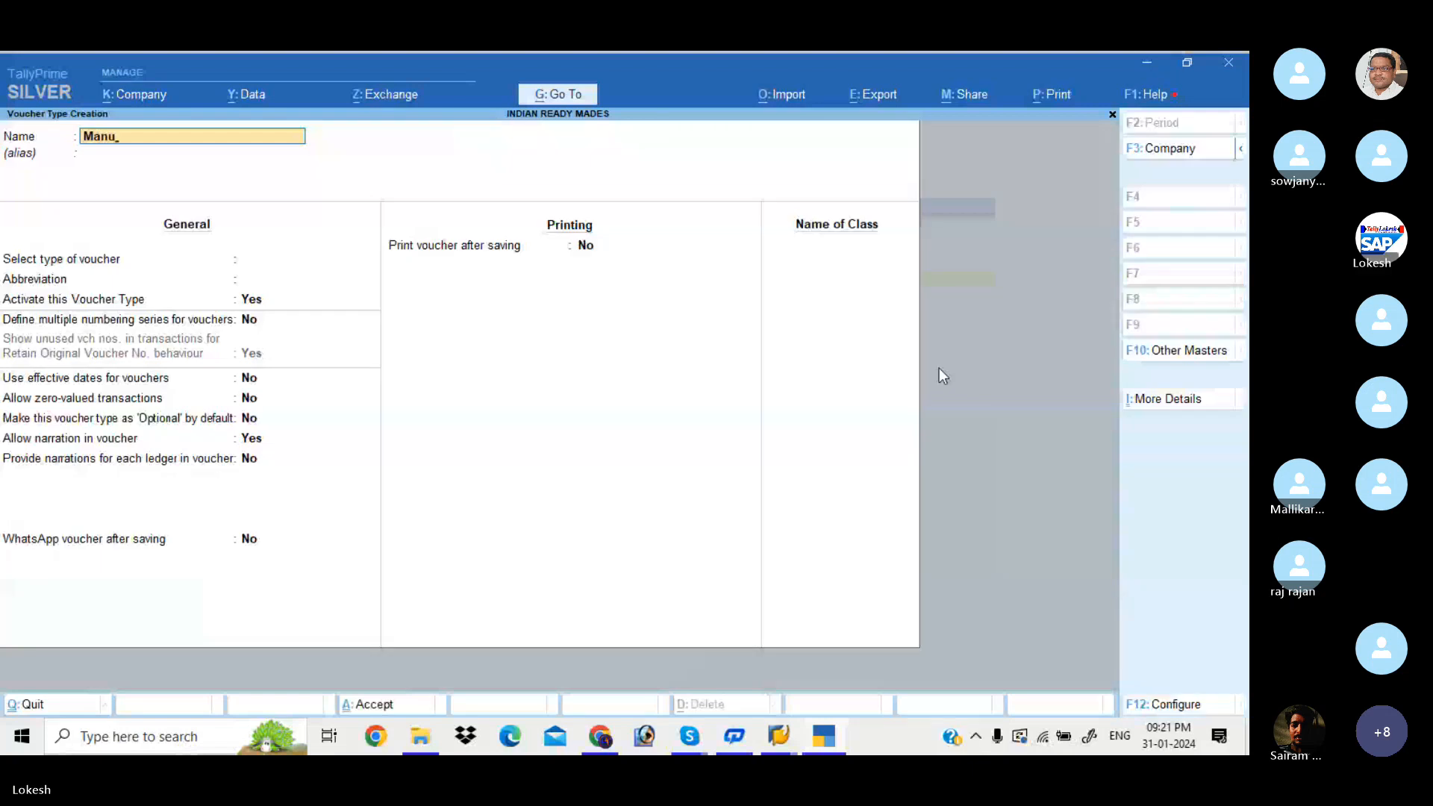
key(Return)
key(Return)
text(st)
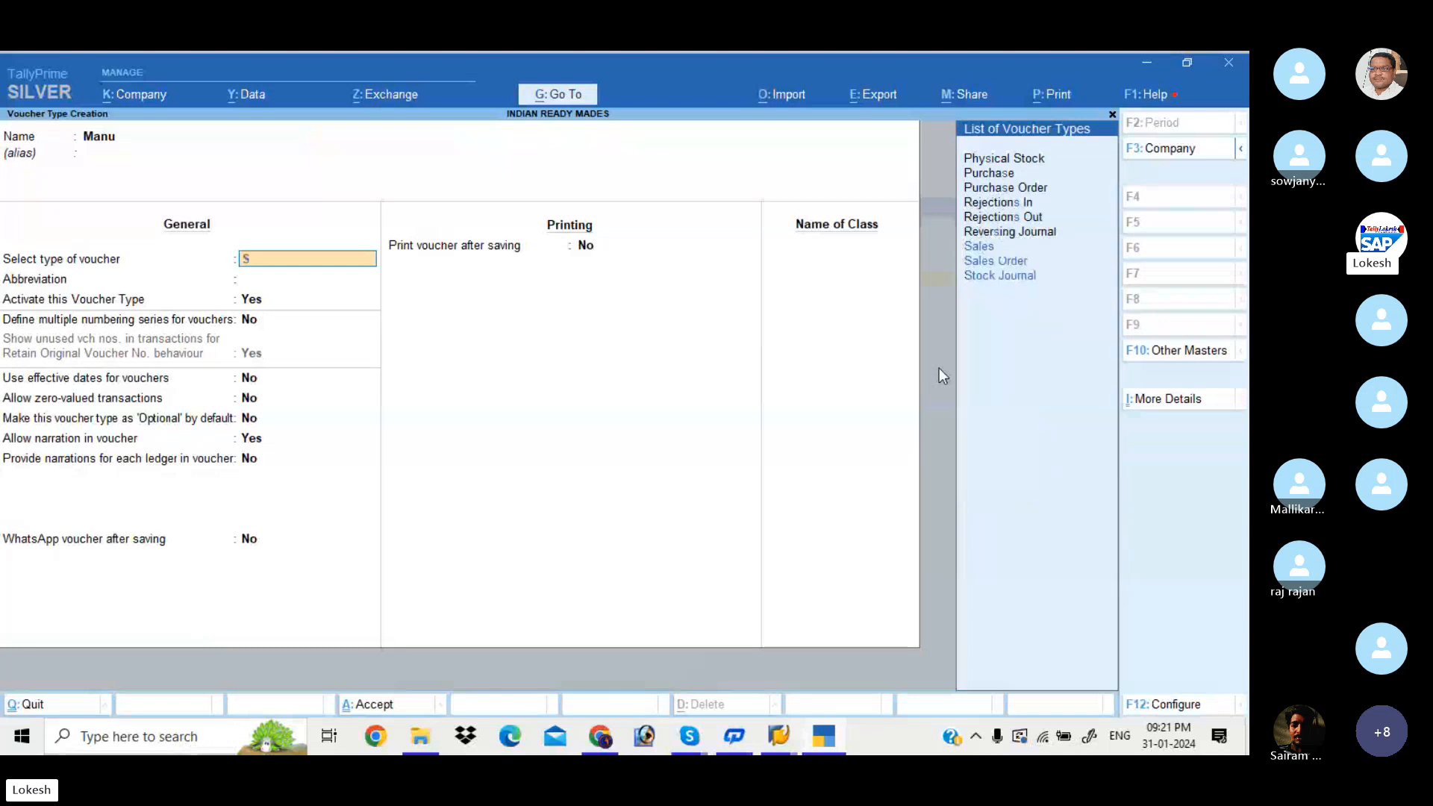
key(Down)
key(Return)
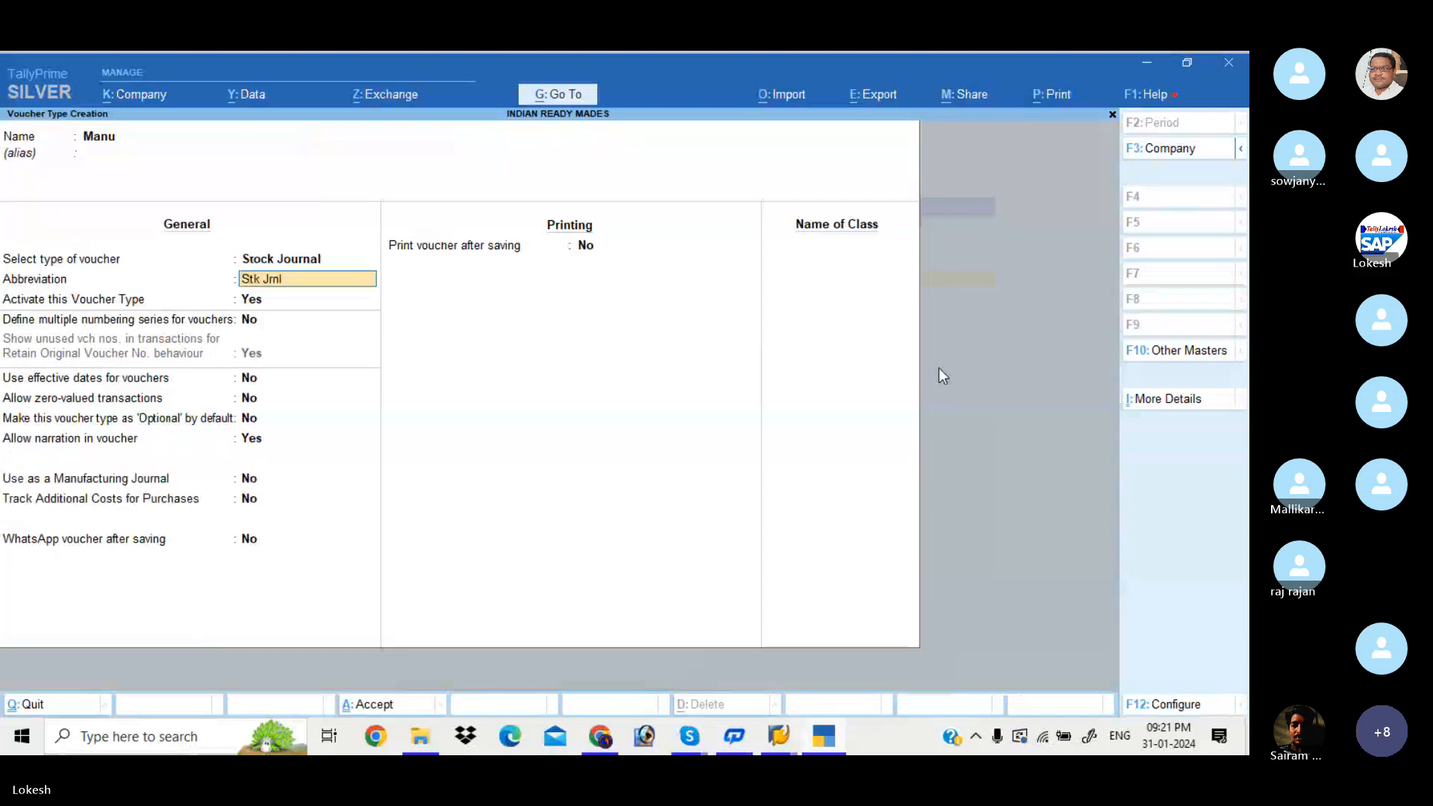
- Set the Manu voucher type to be used as a Manufacturing Journal, keeping the other options at their defaults
key(Return)
key(Return)
key(Return)
key(Return)
key(Return)
key(Return)
key(Return)
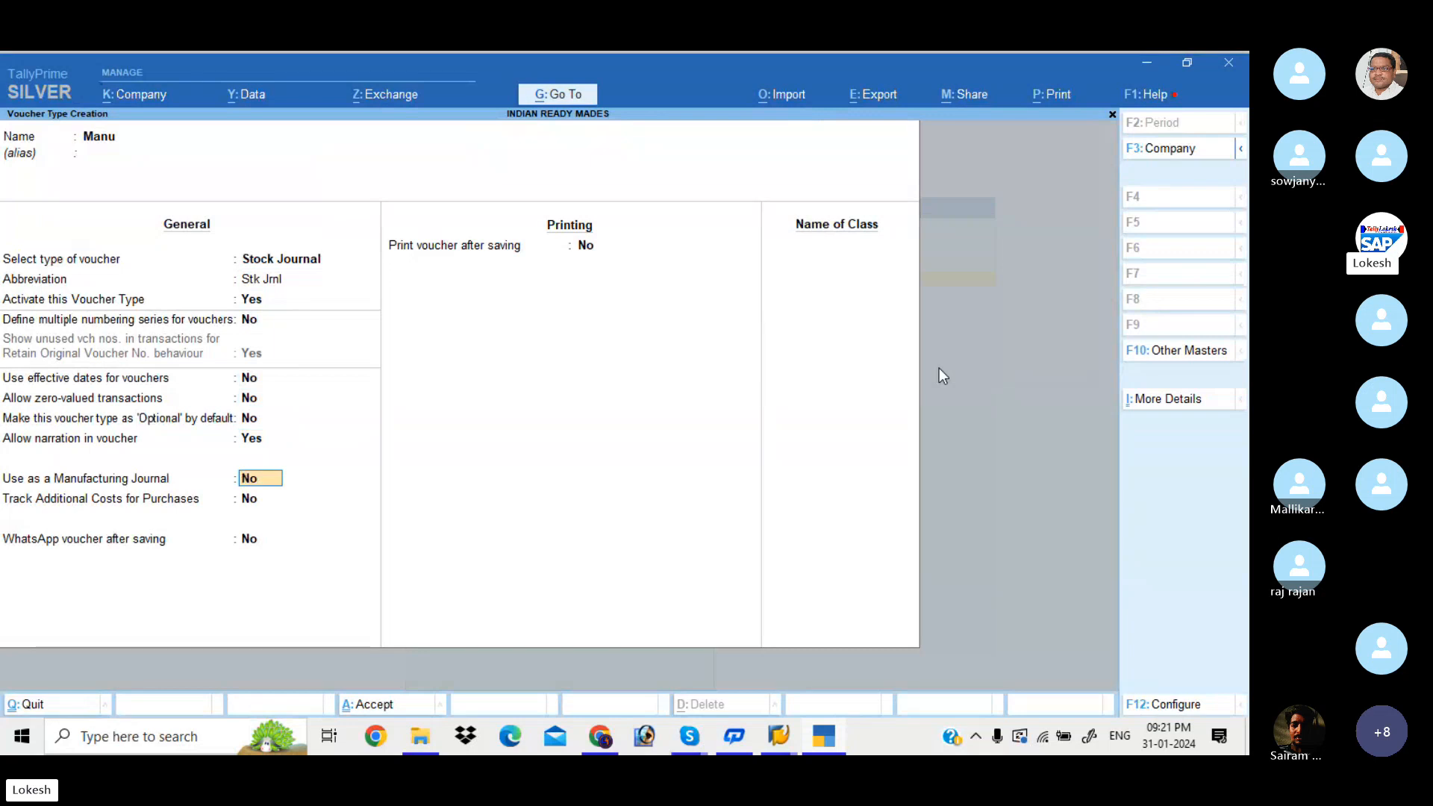
text(y)
key(Return)
key(Return)
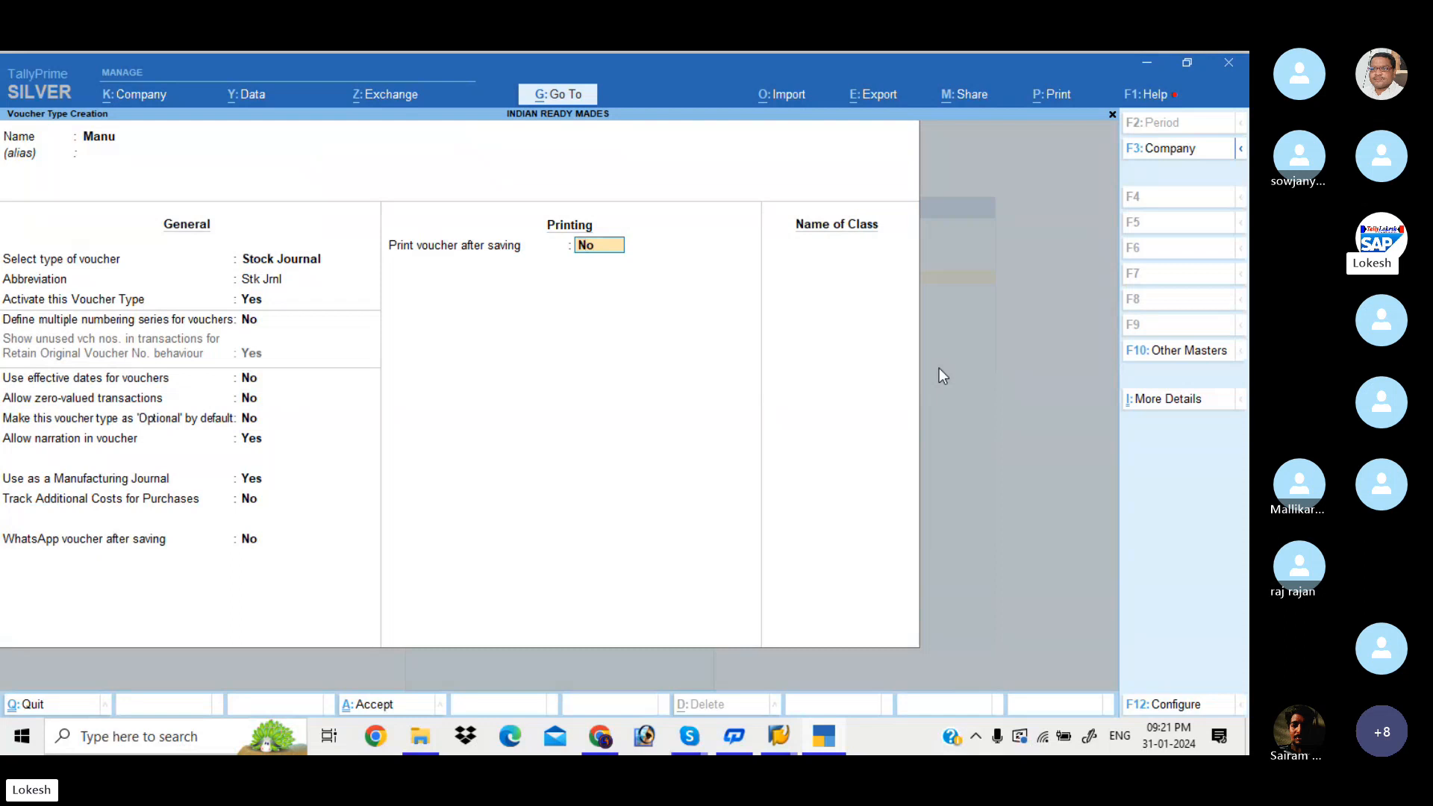
key(Return)
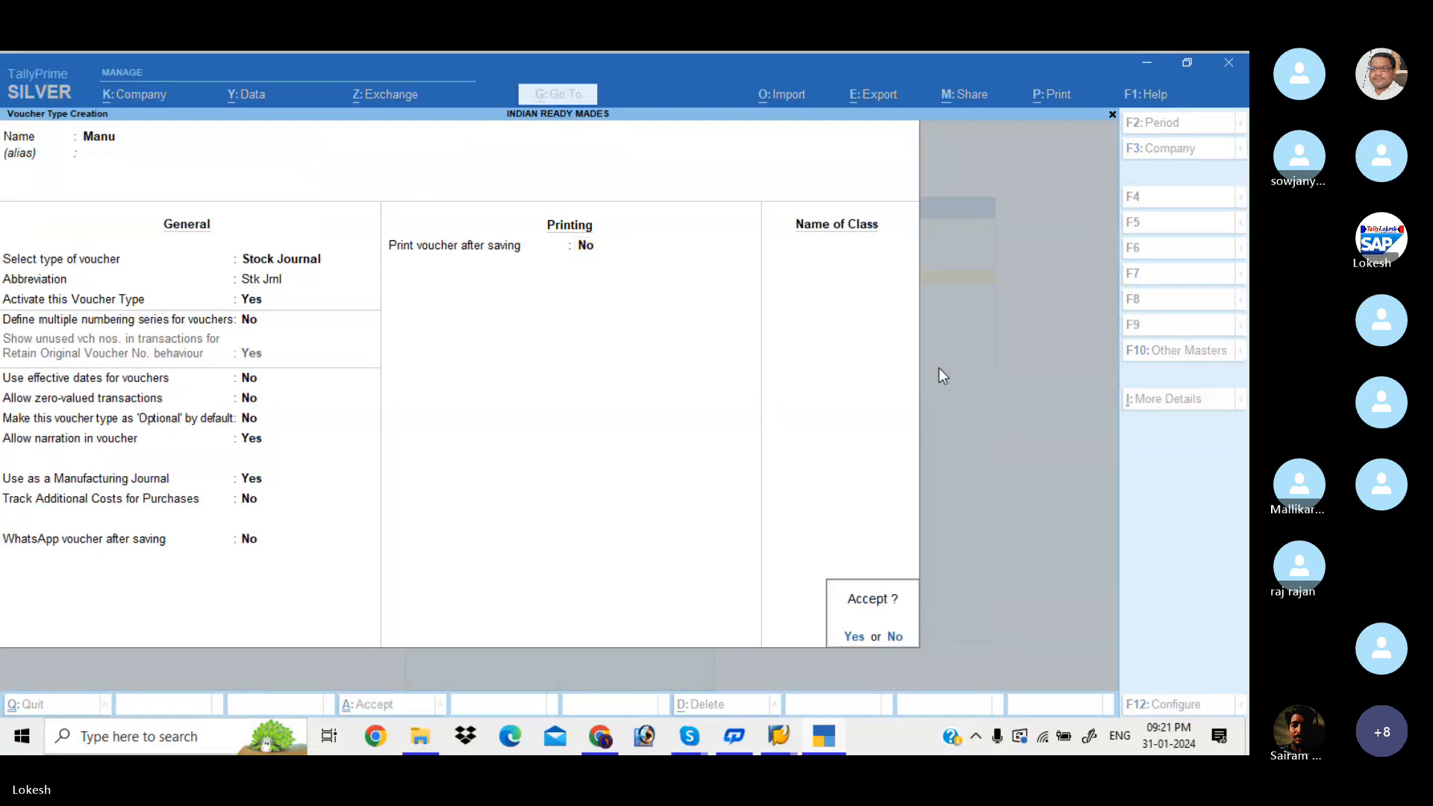
- Discard the Manu voucher type without saving and leave master creation
key(n)
key(BackSpace)
key(Escape)
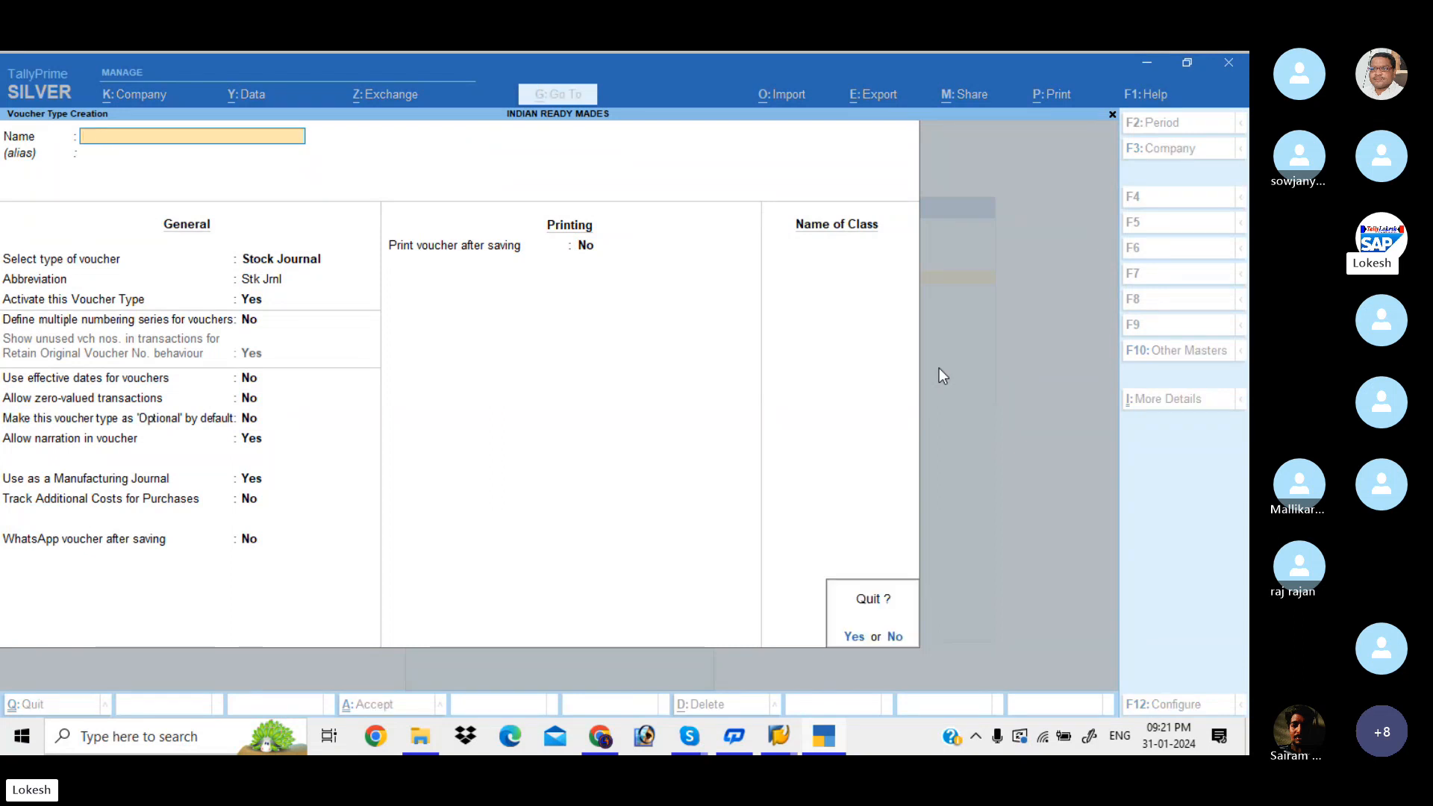
key(y)
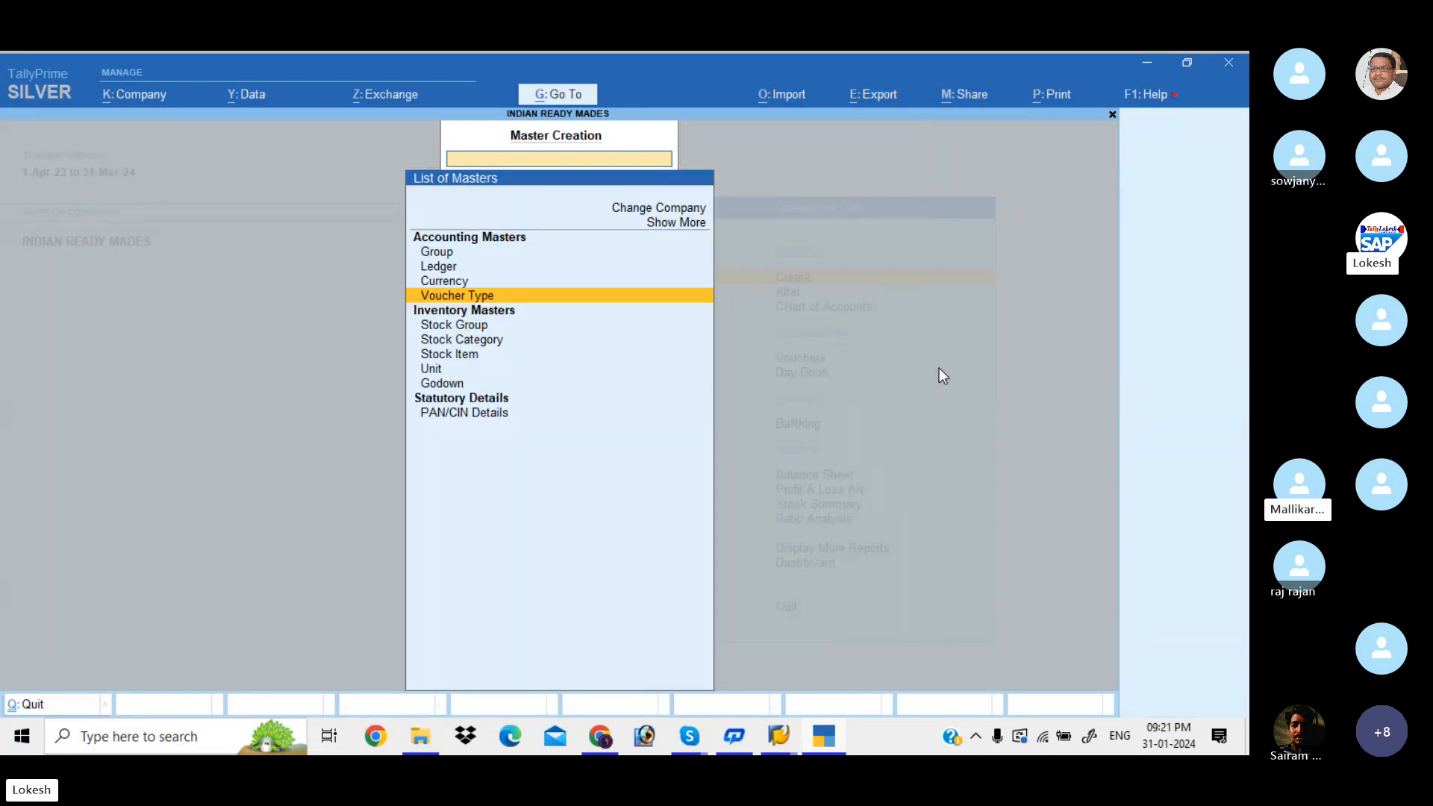
key(Escape)
- Open voucher entry and look at the Inventory Vouchers in the list of other voucher types, then quit voucher entry
key(v)
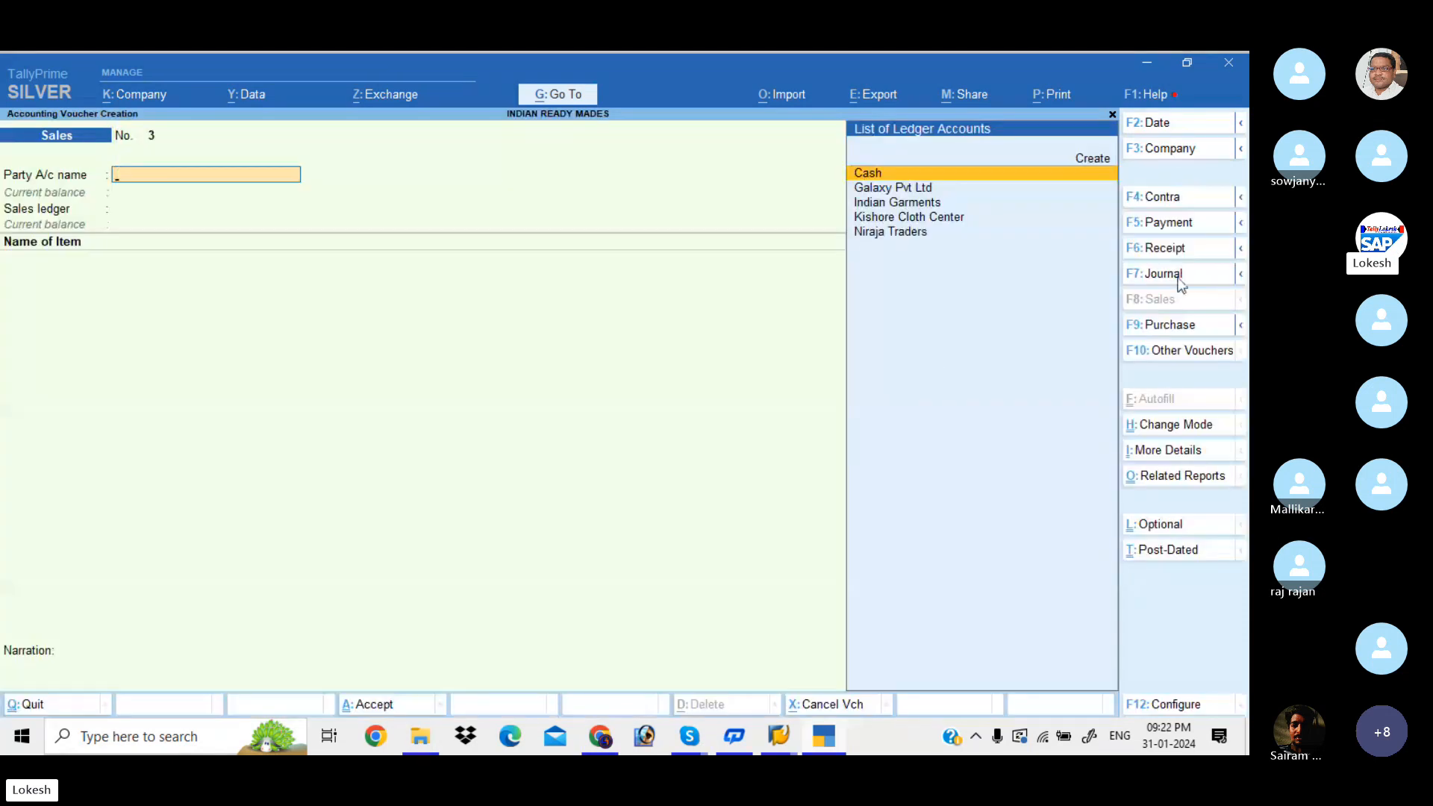
click(1198, 349)
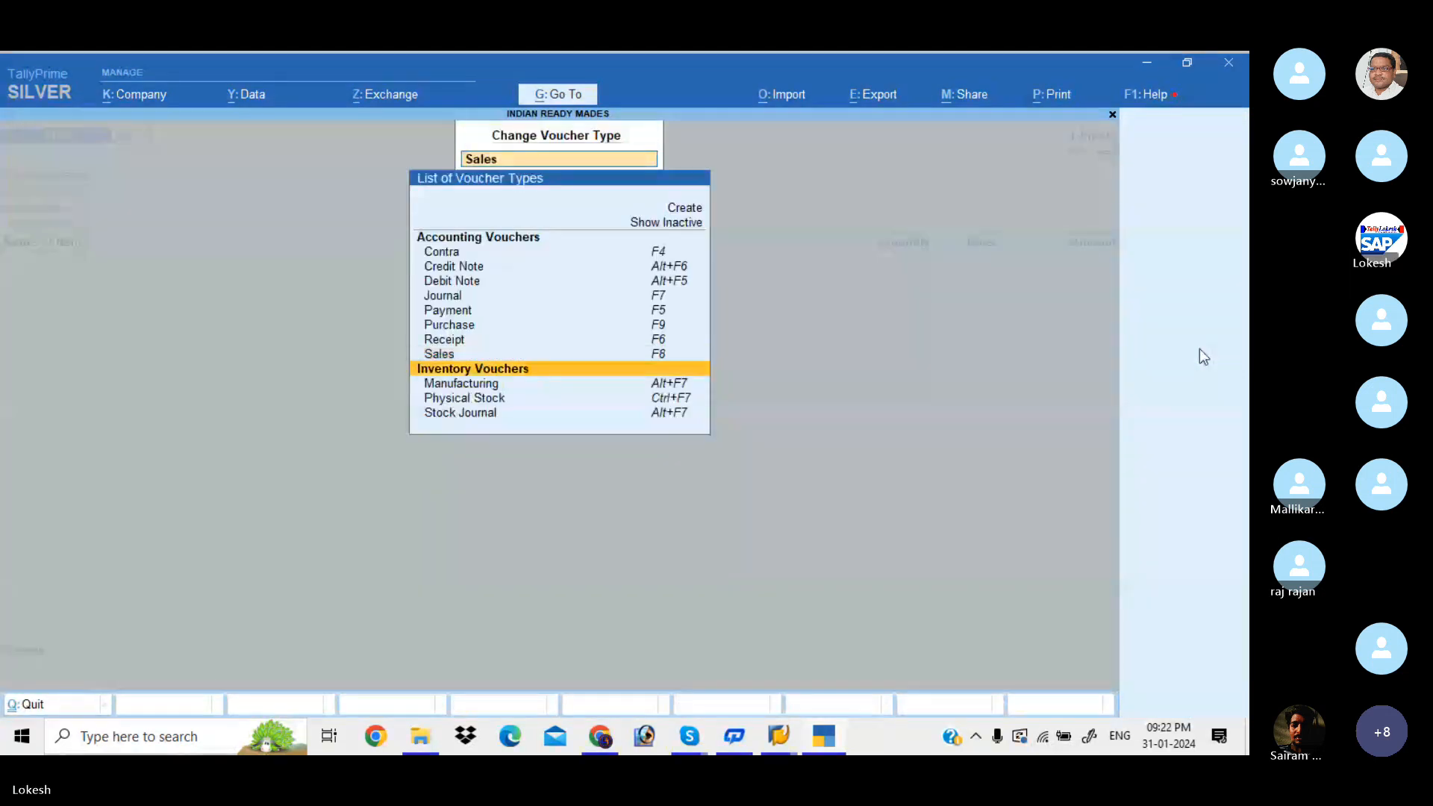
key(Down)
key(BackSpace)
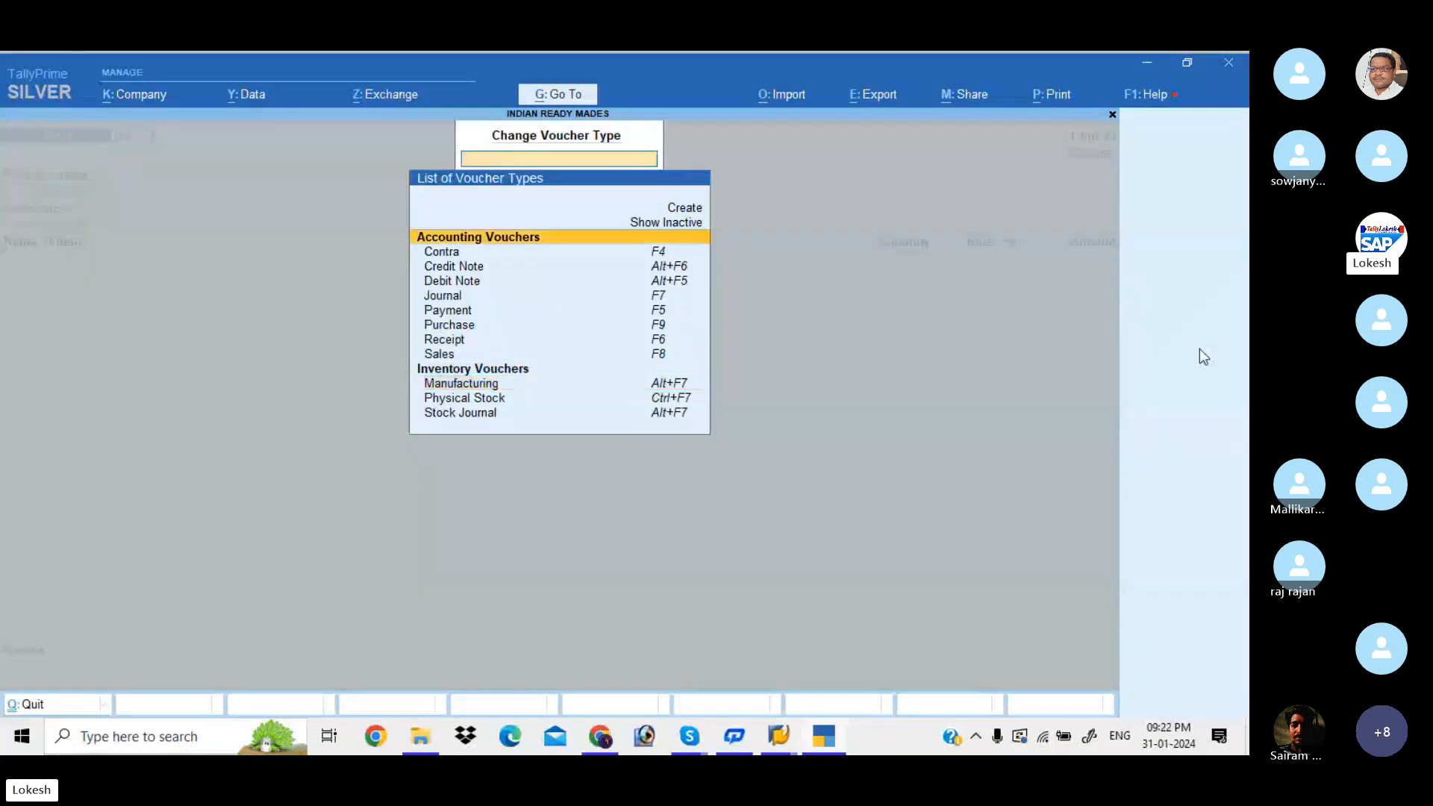
key(Escape)
key(Escape)
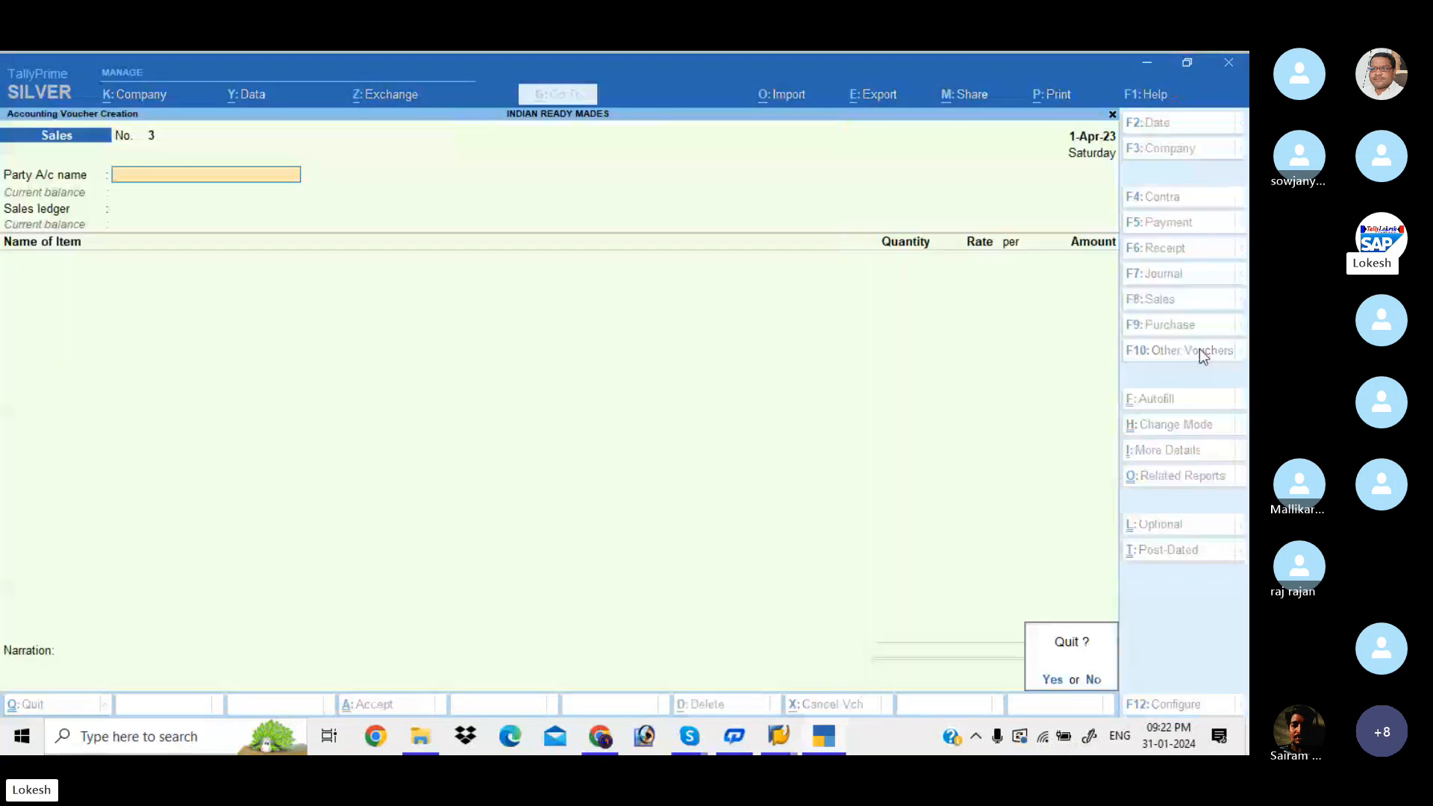
key(y)
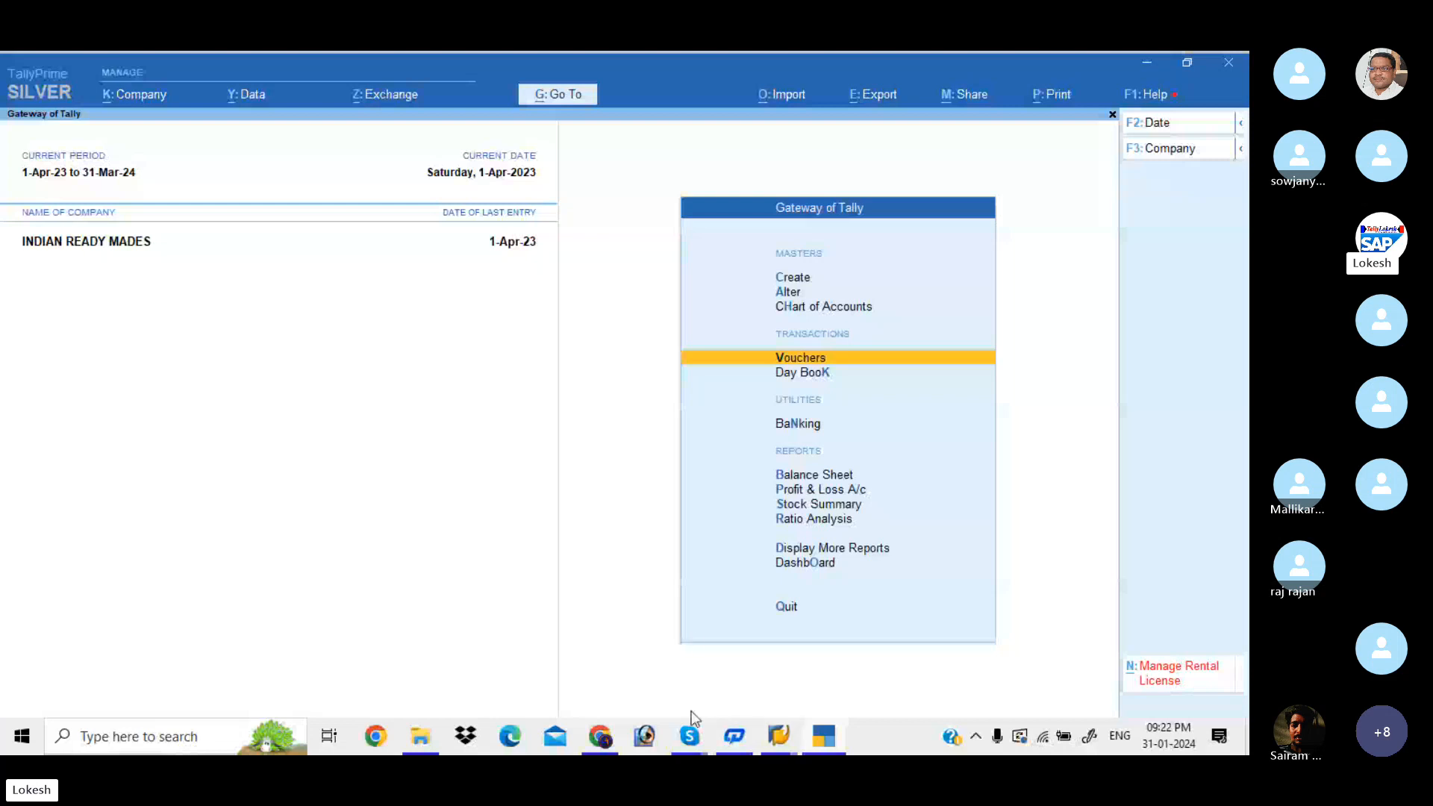
- Switch to the Skype call window
click(689, 735)
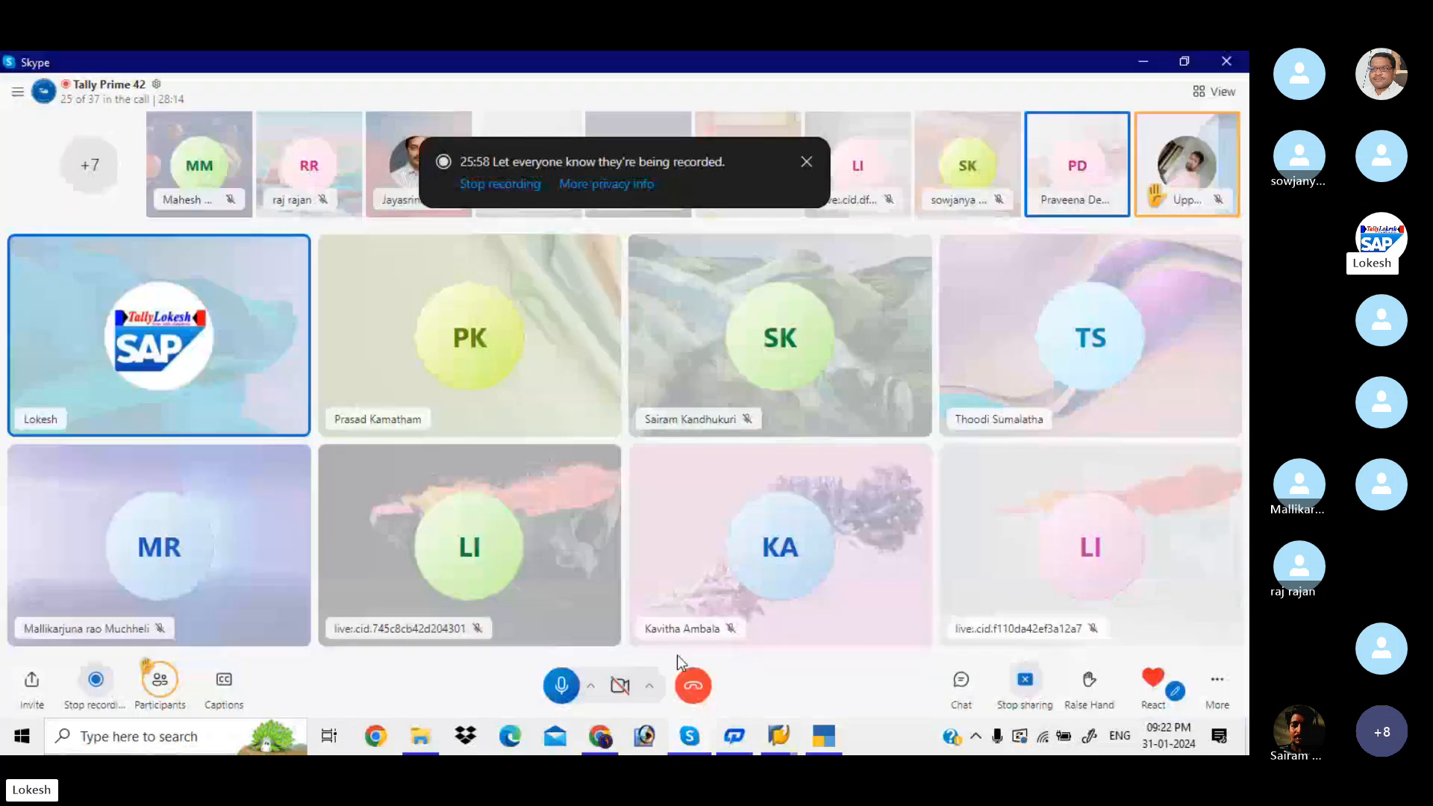